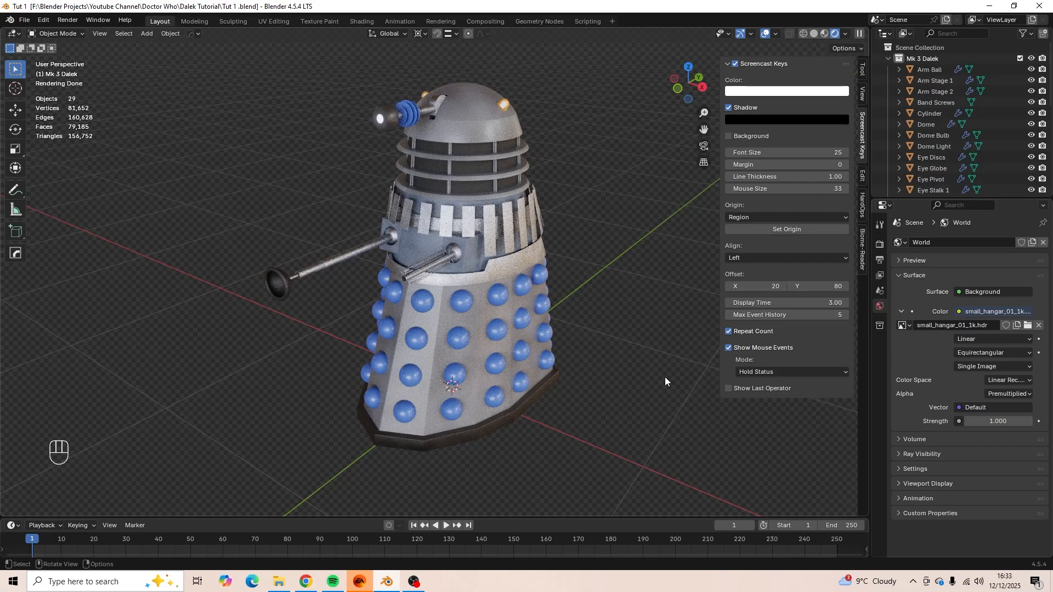
Preview the Dalek model in Material Preview shading and check the viewport's lighting options.
middle_drag(664, 376, 624, 352)
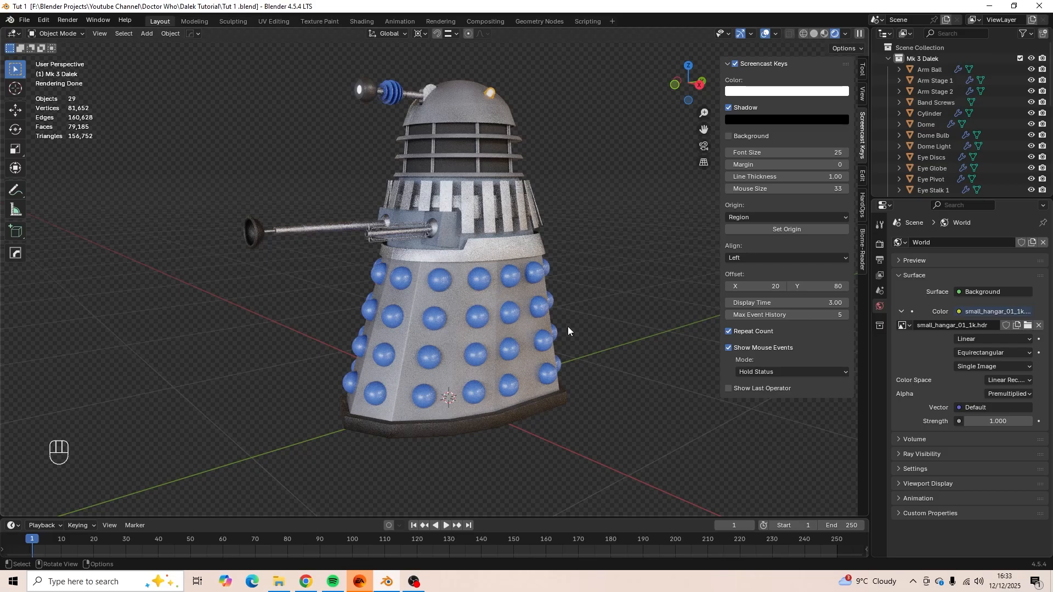
middle_drag(574, 305, 566, 303)
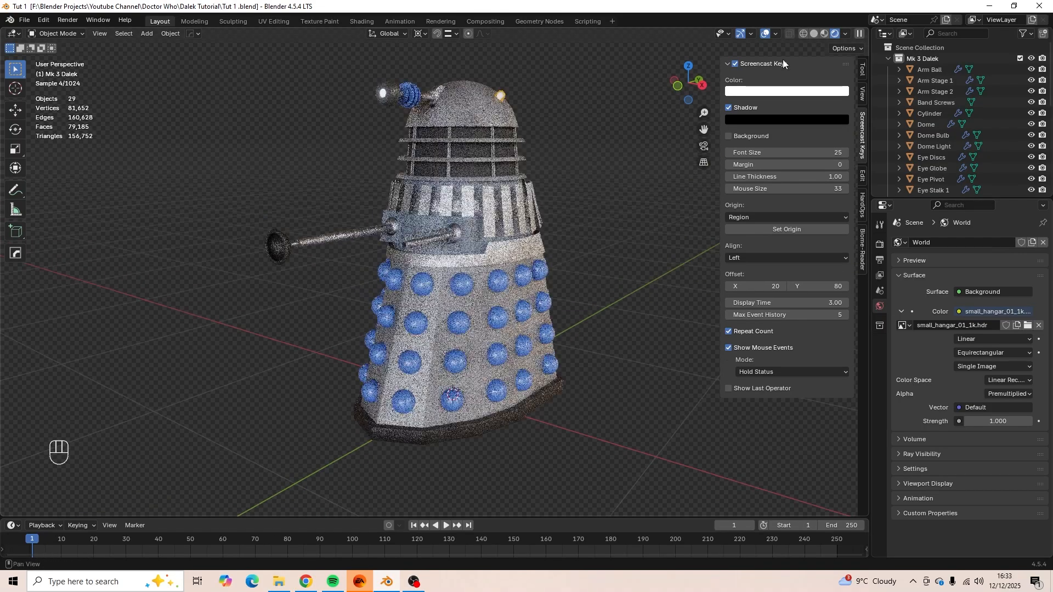
click(825, 33)
mouse_move(573, 178)
middle_down()
mouse_move(553, 154)
mouse_move(620, 176)
middle_up()
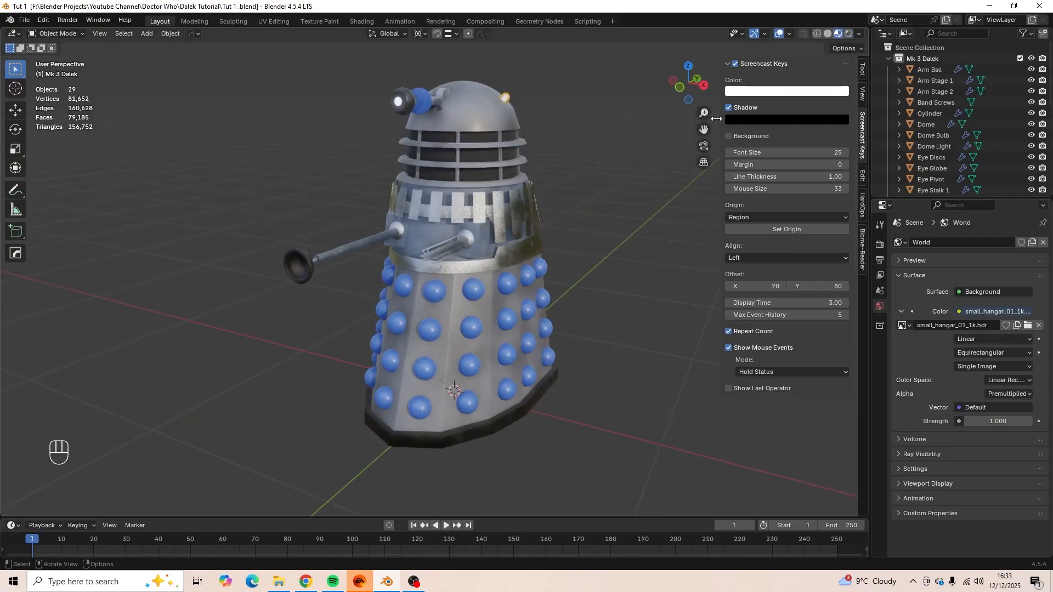
click(859, 33)
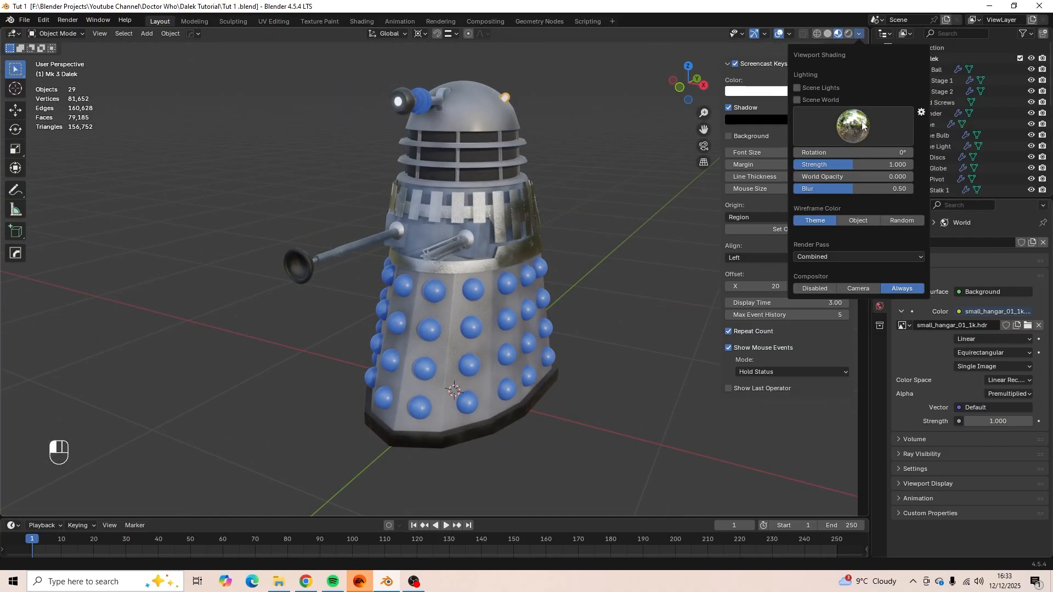
click(635, 327)
middle_drag(632, 327, 616, 320)
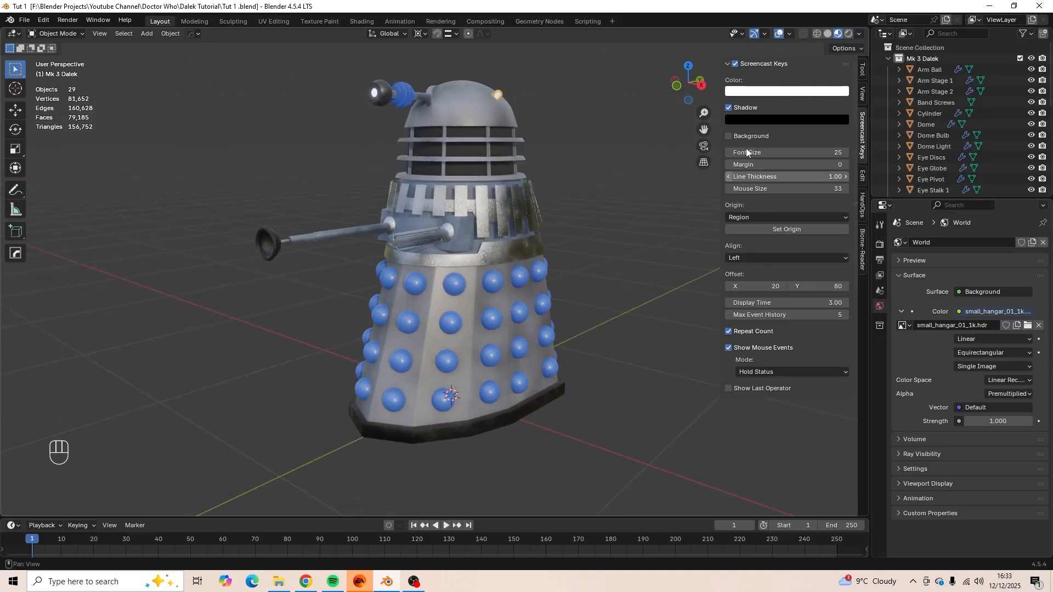
Return the viewport to Rendered shading and inspect the Dalek under the world lighting.
click(849, 34)
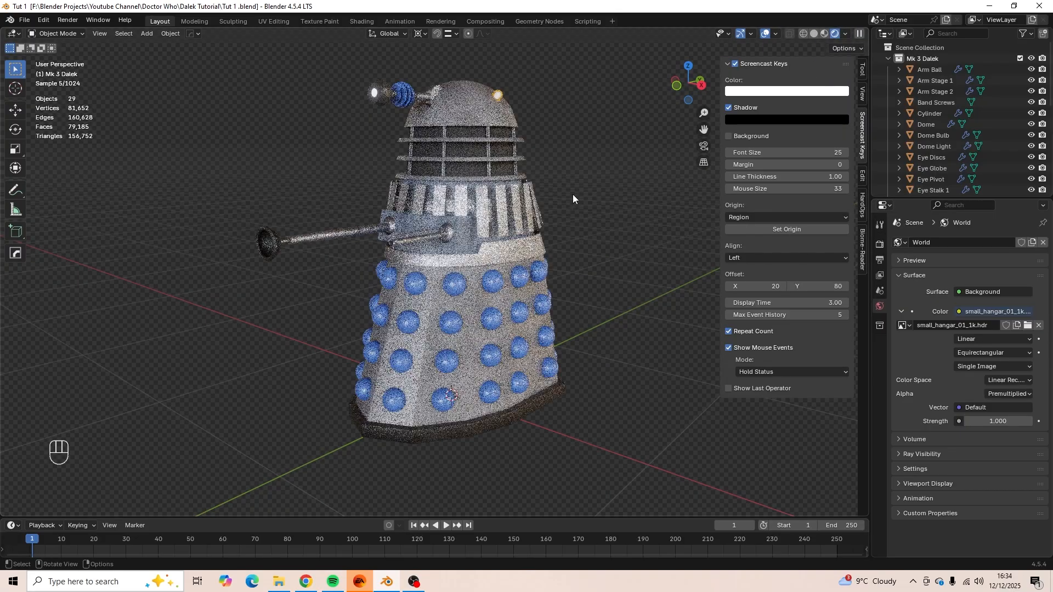
middle_drag(574, 199, 505, 236)
scroll(509, 229, up, 1)
scroll(509, 229, down, 1)
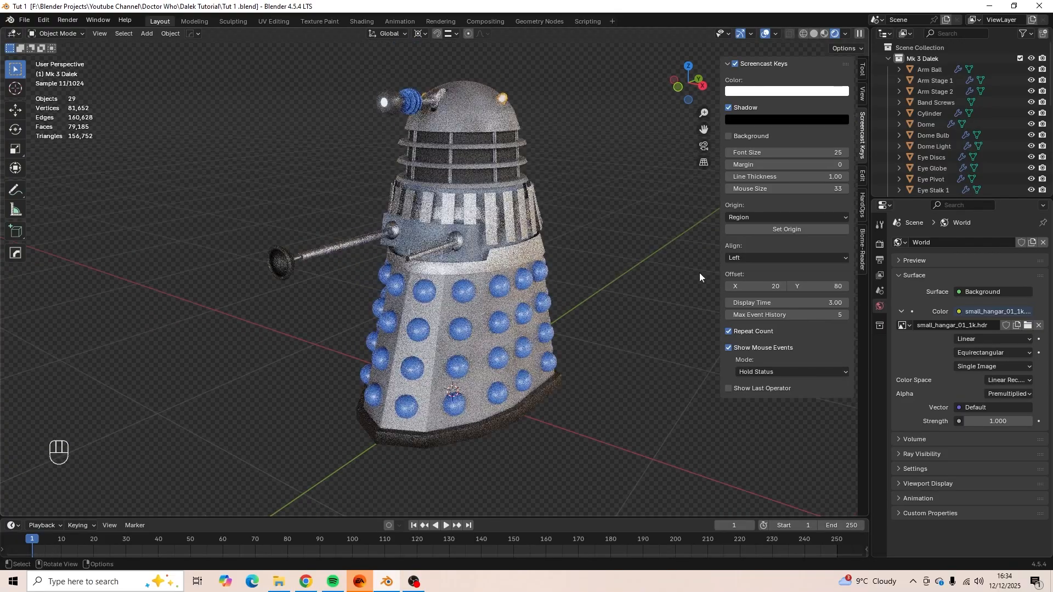
Load palermo_park_1k.hdr as the world's environment texture and check the lighting on the Dalek.
click(880, 291)
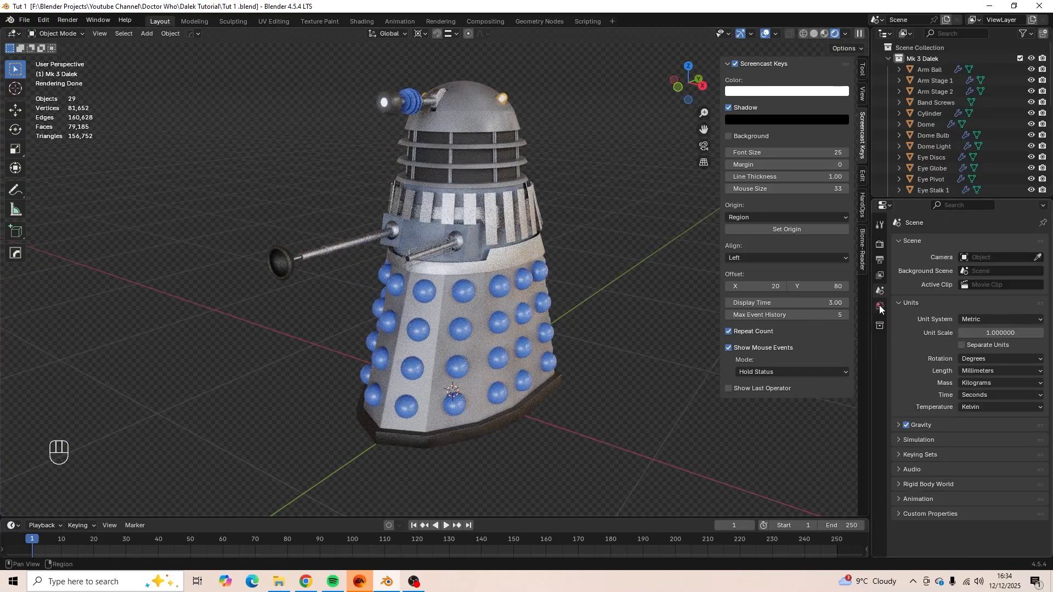
click(881, 306)
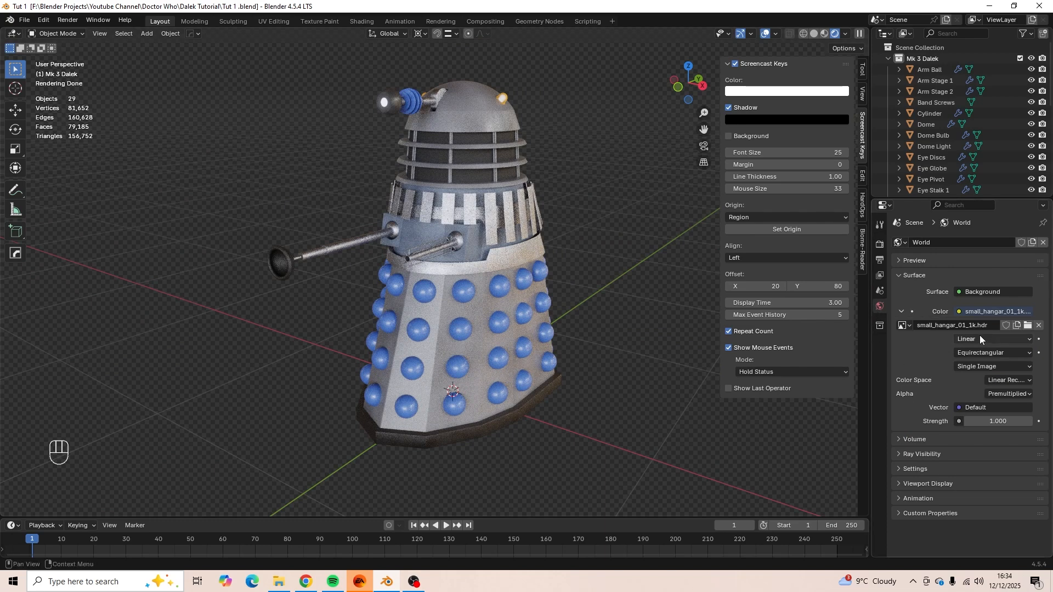
click(1029, 327)
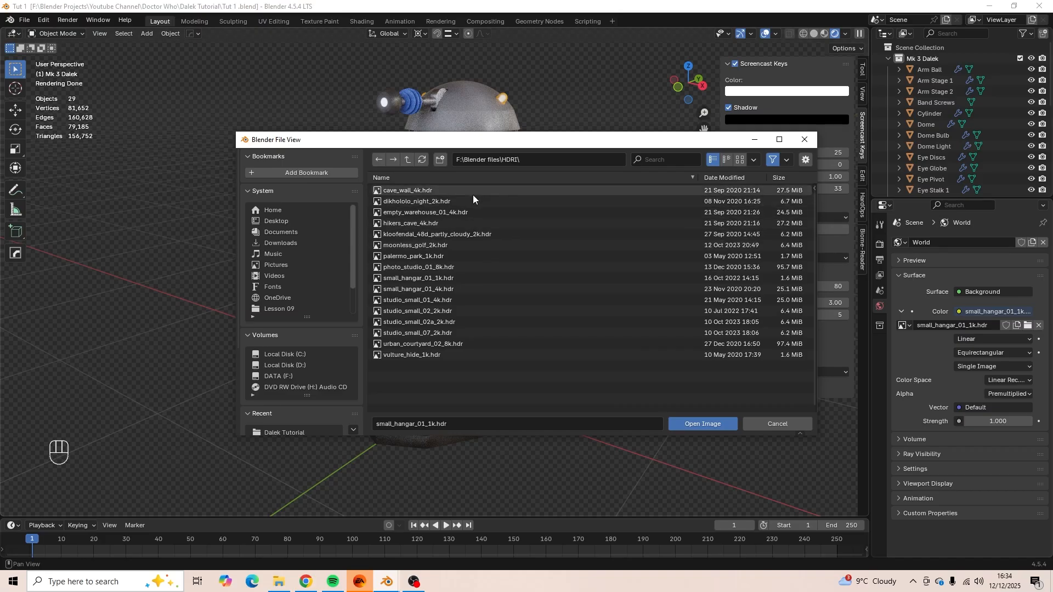
double_click(476, 257)
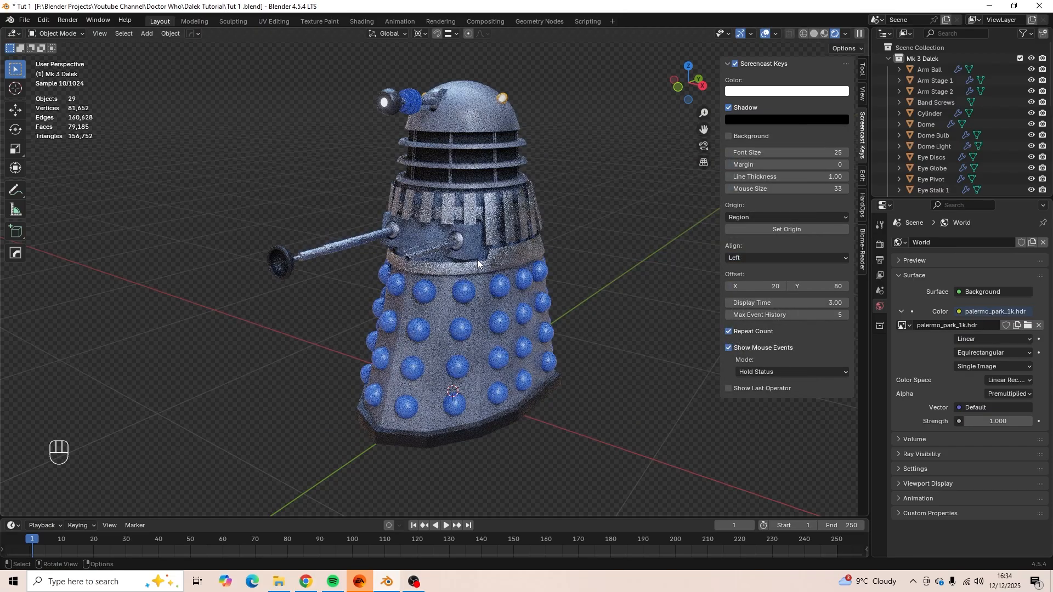
middle_drag(478, 259, 517, 275)
Replace the world's environment texture with small_hangar_01_1k.hdr and check the lighting on the Dalek.
click(1028, 326)
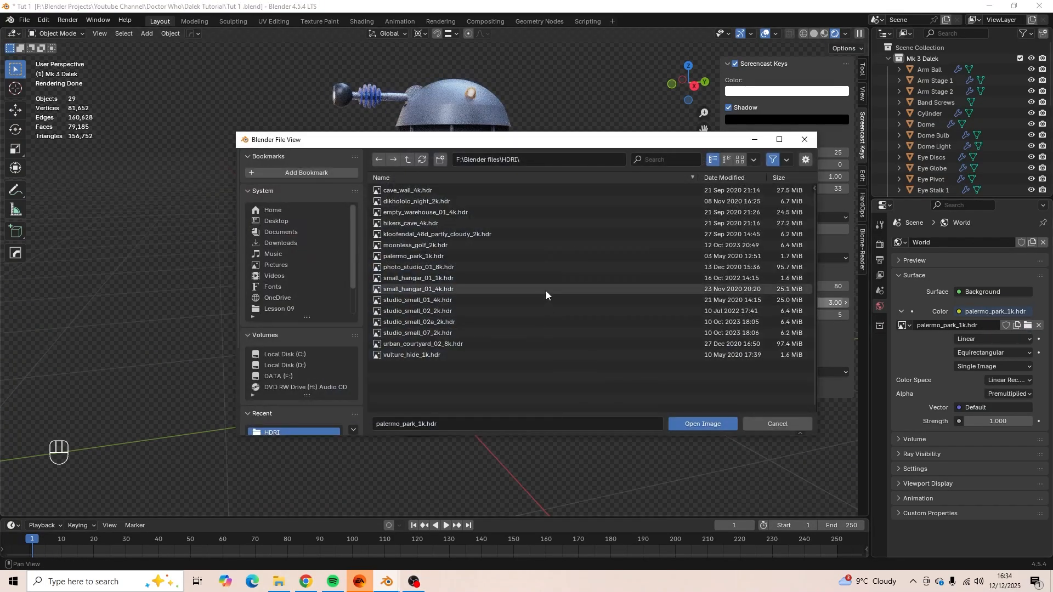
double_click(548, 280)
middle_drag(547, 280, 574, 278)
Switch to Chrome and look over the Poly Haven home page.
click(309, 581)
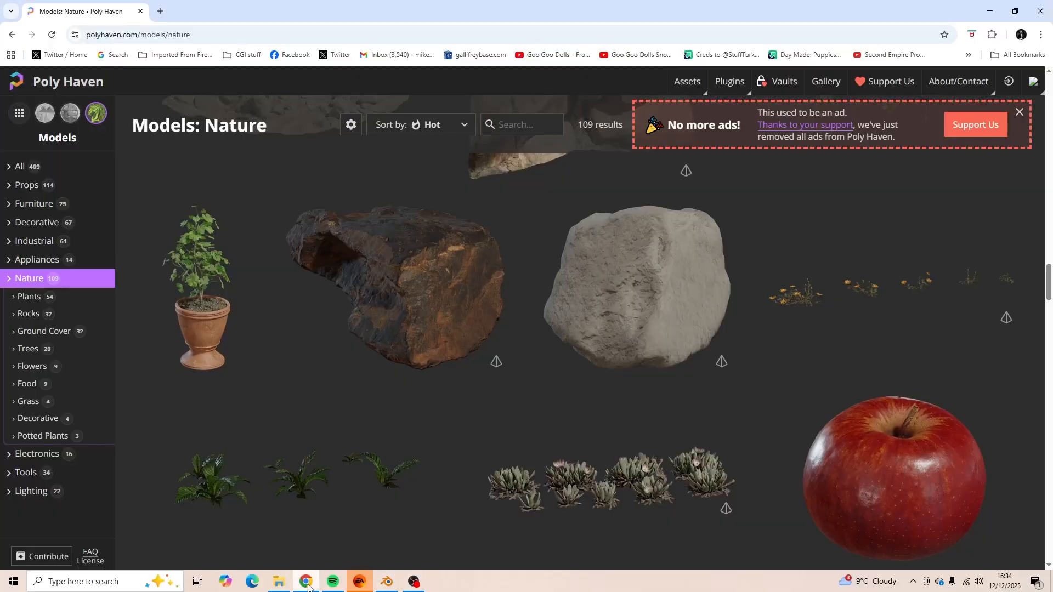
scroll(275, 274, up, 4)
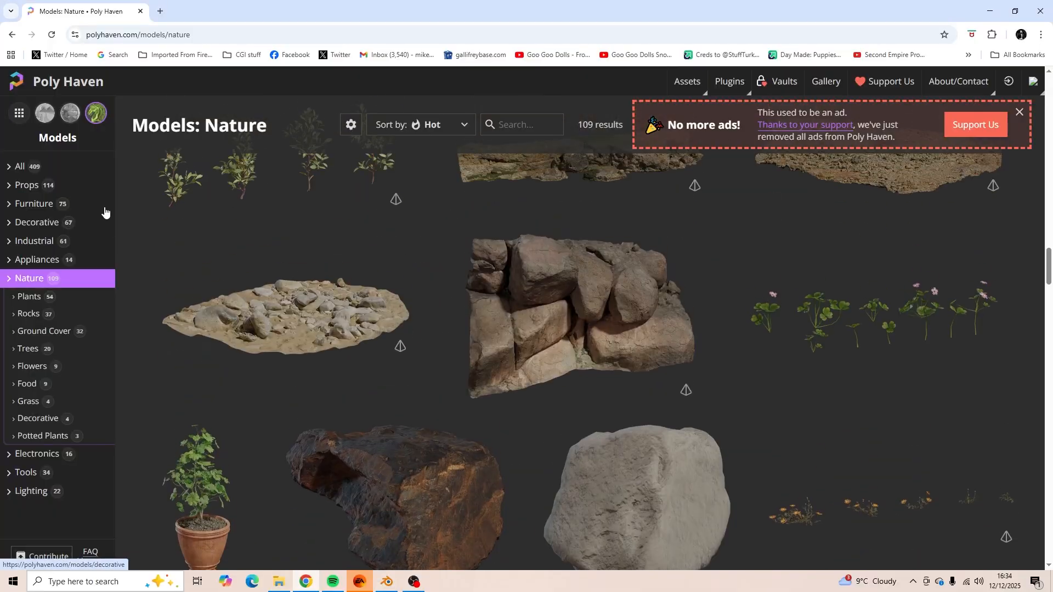
click(100, 84)
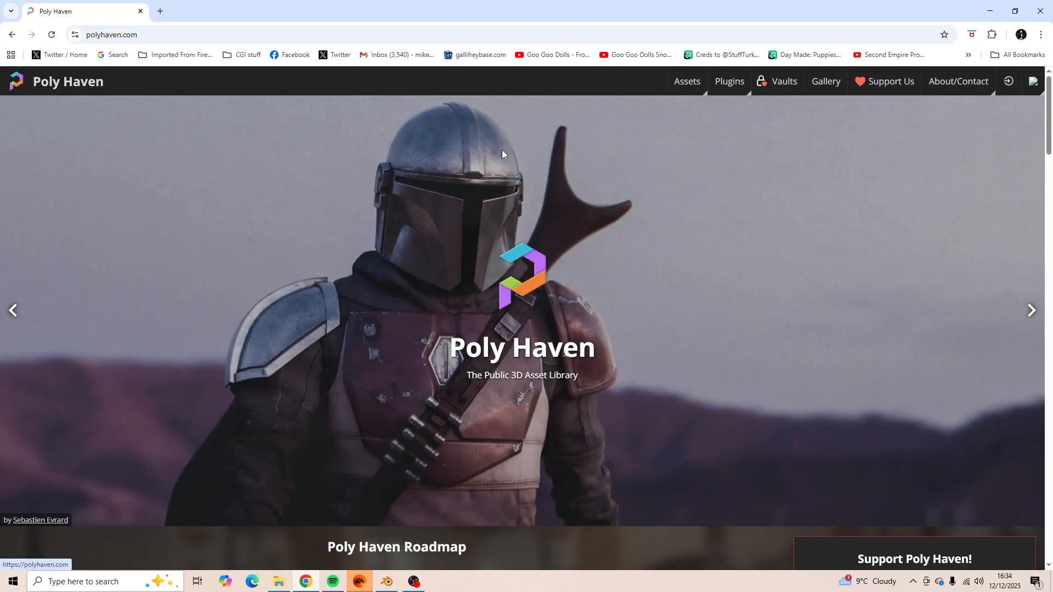
scroll(529, 190, down, 6)
scroll(526, 191, up, 3)
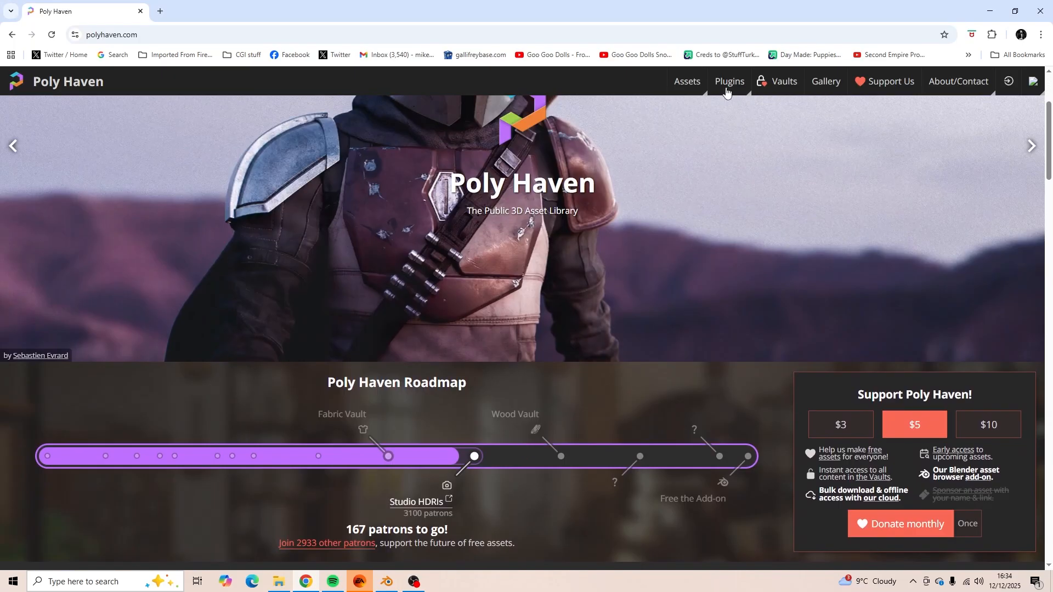
Open Poly Haven's HDRIs library and browse the available environments.
mouse_move(688, 82)
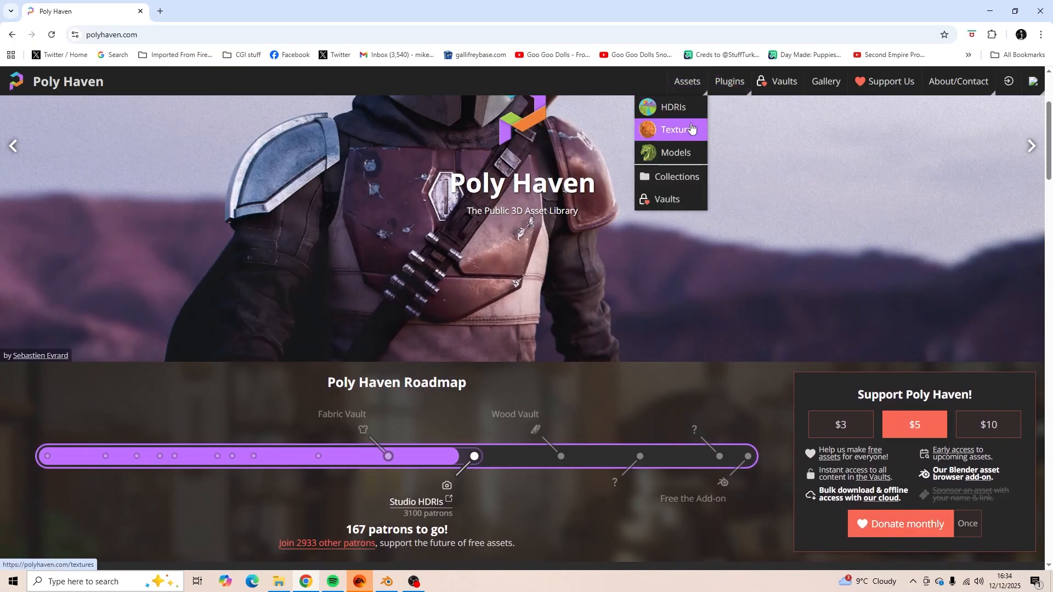
click(678, 109)
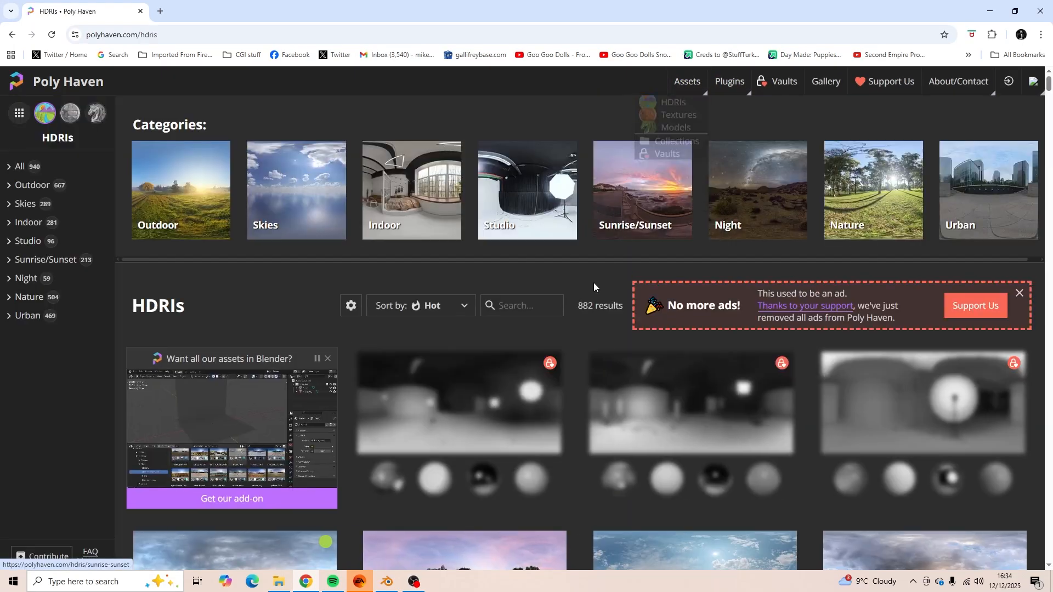
scroll(487, 348, down, 2)
scroll(486, 347, down, 2)
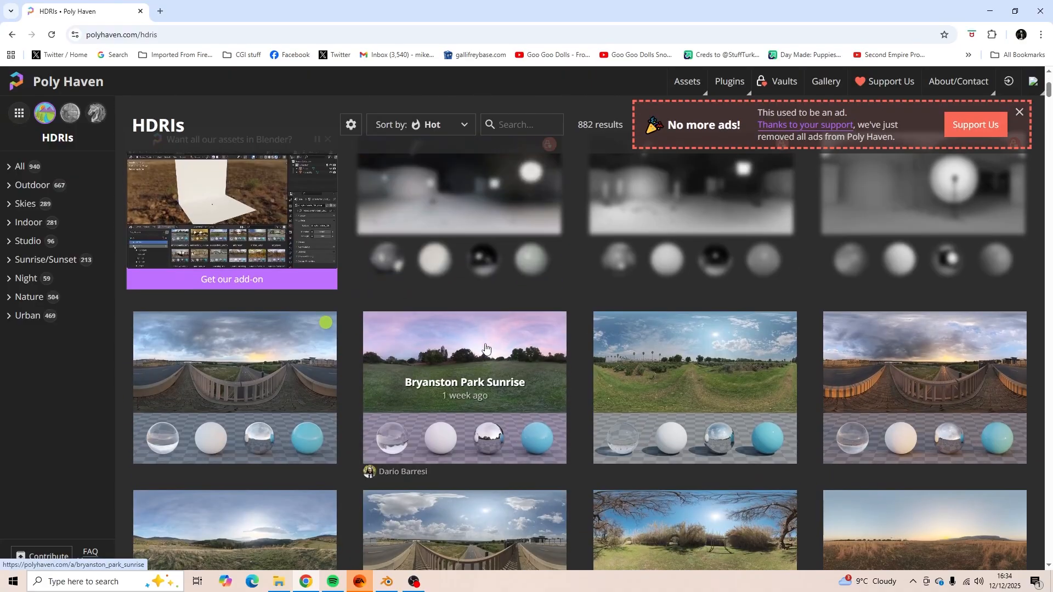
scroll(472, 351, up, 2)
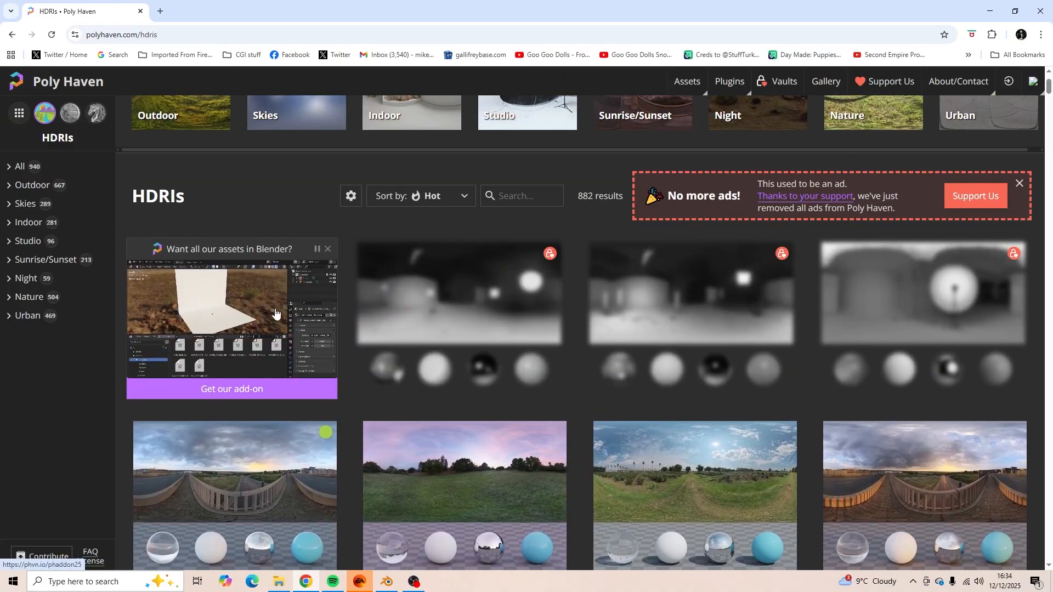
Switch back to Blender, select the Dalek's dome and bring up its material in the Shading workspace.
click(393, 584)
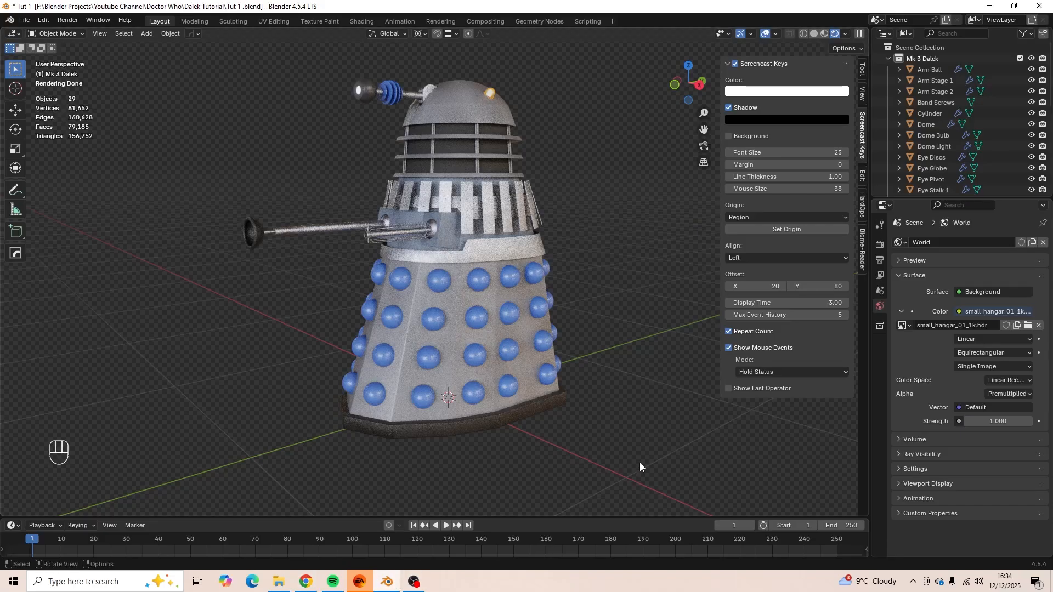
middle_drag(587, 413, 593, 421)
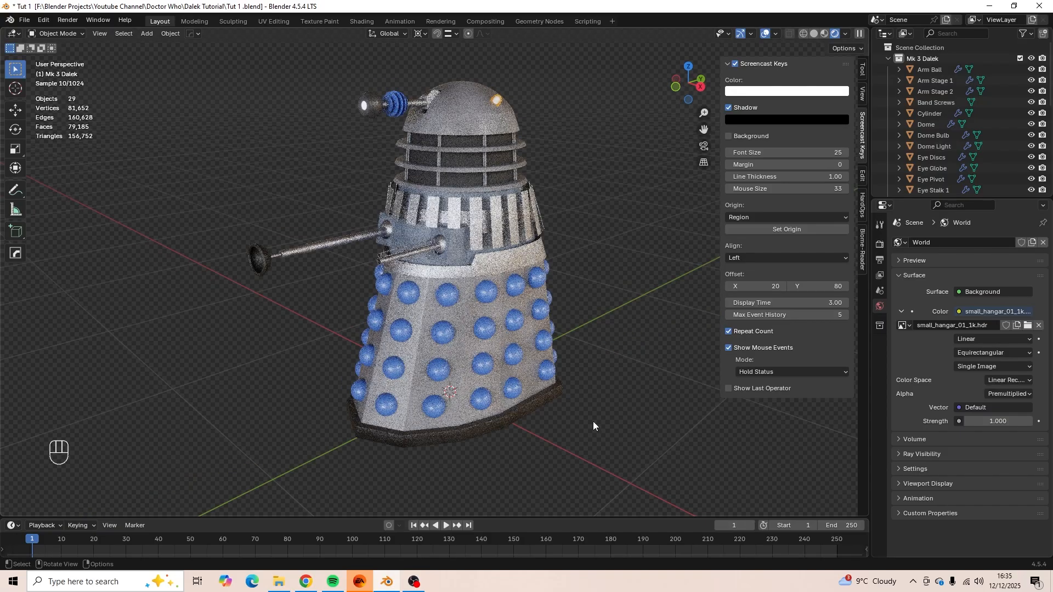
scroll(593, 422, down, 3)
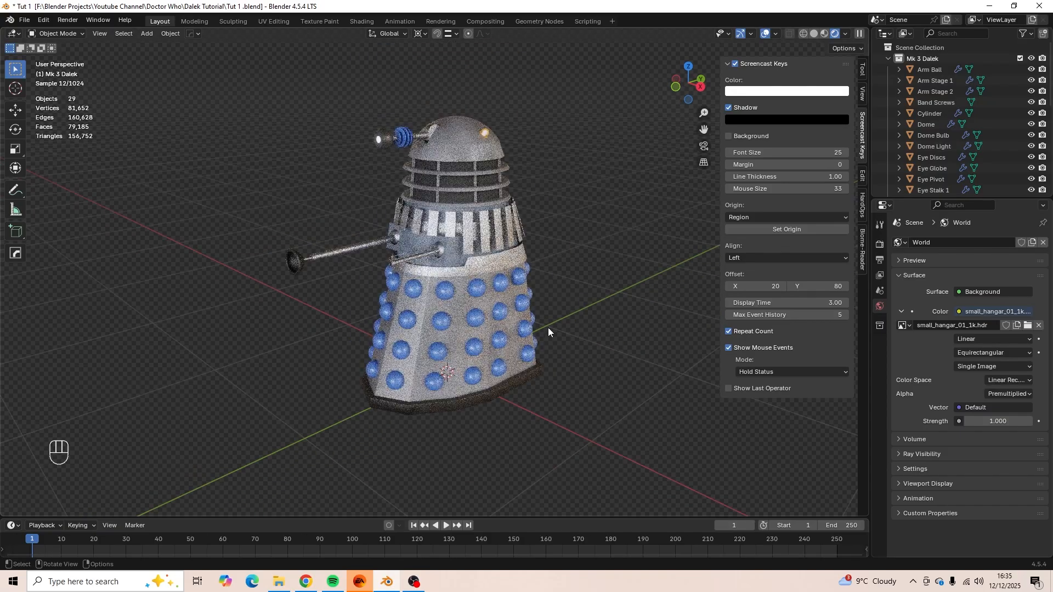
click(469, 155)
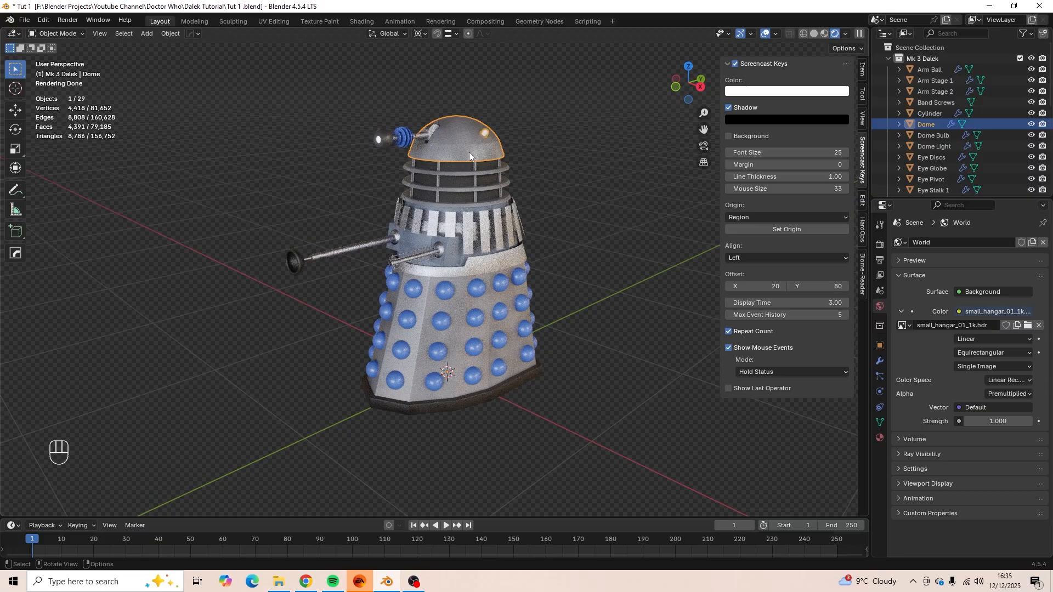
click(369, 25)
Examine the Dalek Main material's node tree, from the noise textures and color ramps to the bump and Principled BSDF.
scroll(409, 439, down, 3)
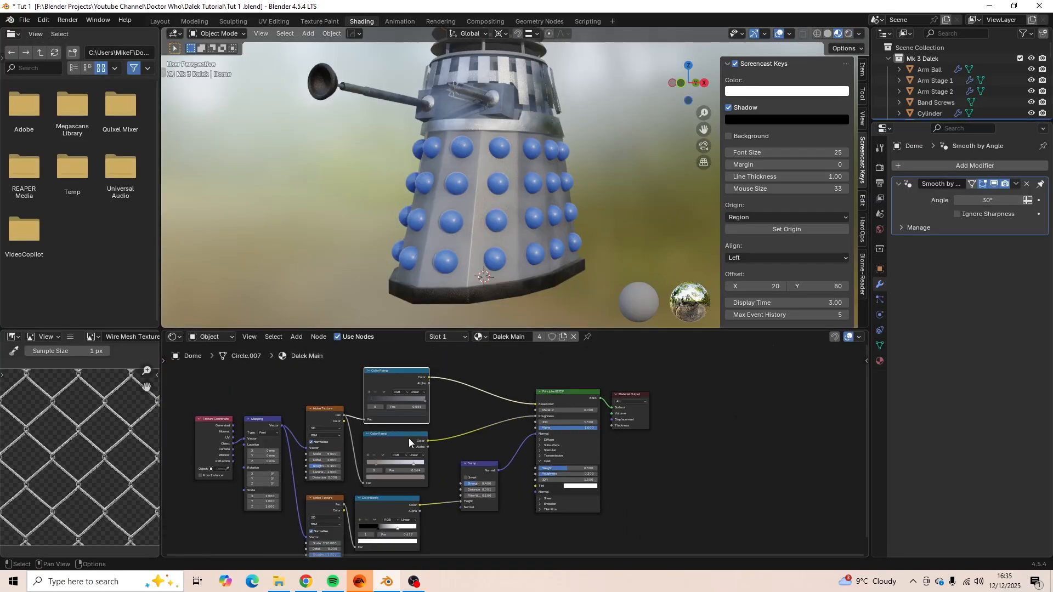
scroll(501, 436, up, 3)
scroll(501, 436, up, 2)
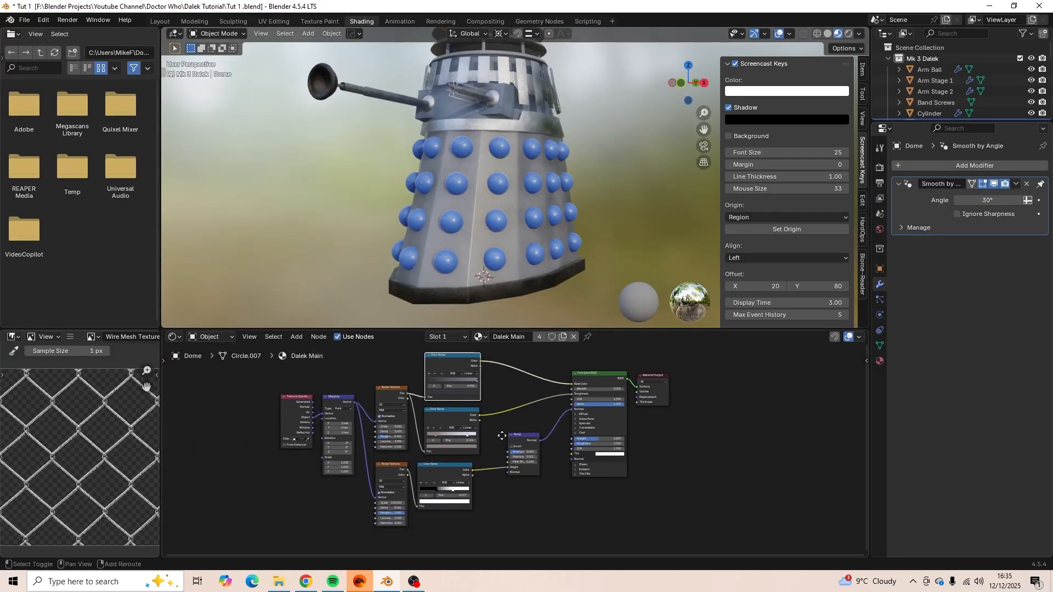
shift+middle_drag(359, 492, 506, 373)
scroll(498, 465, up, 8)
scroll(497, 483, down, 4)
scroll(553, 411, up, 3)
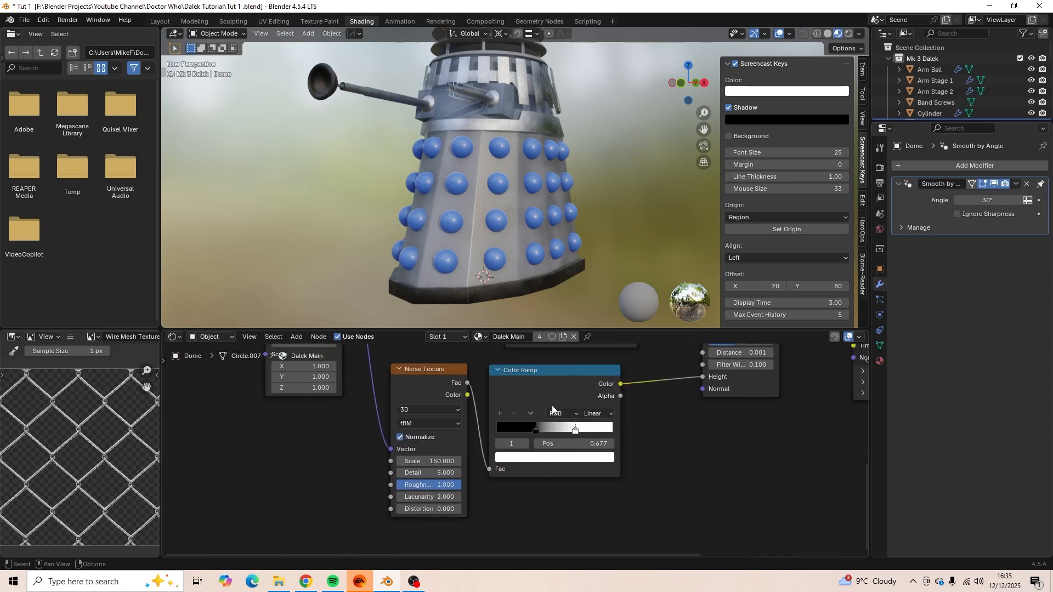
scroll(554, 413, down, 4)
shift+middle_drag(602, 432, 579, 493)
middle_drag(589, 451, 486, 521)
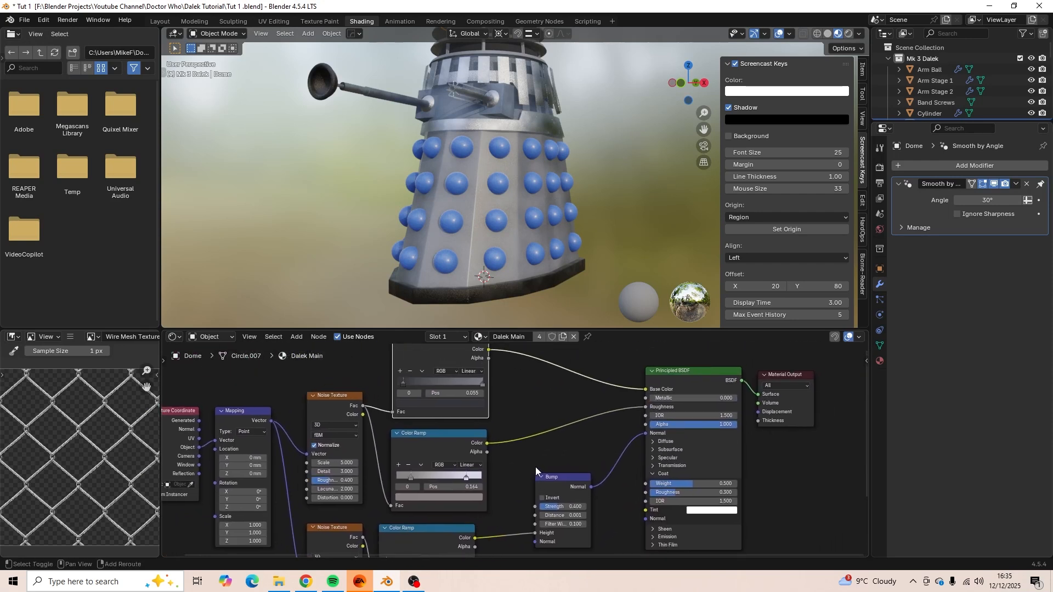
middle_drag(536, 470, 568, 481)
scroll(615, 446, down, 2)
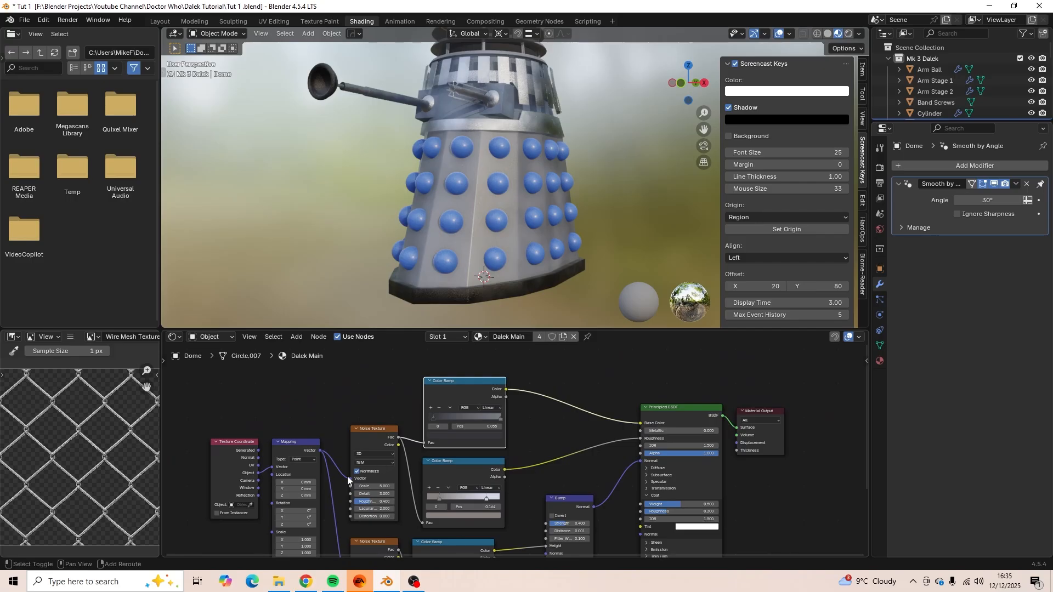
shift+middle_drag(328, 481, 311, 508)
scroll(470, 415, up, 6)
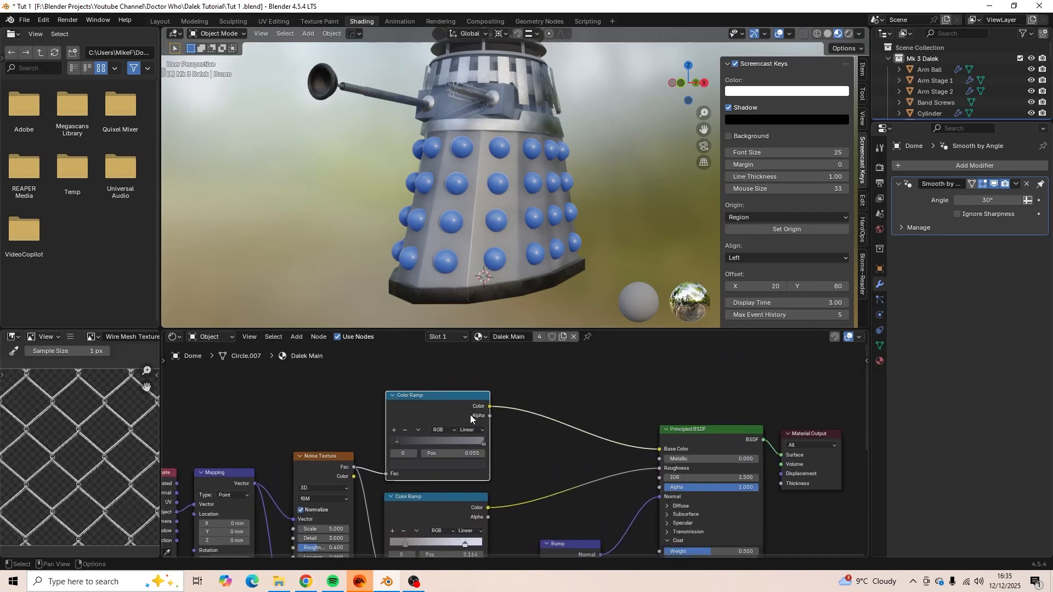
scroll(474, 417, down, 7)
shift+middle_drag(538, 449, 430, 411)
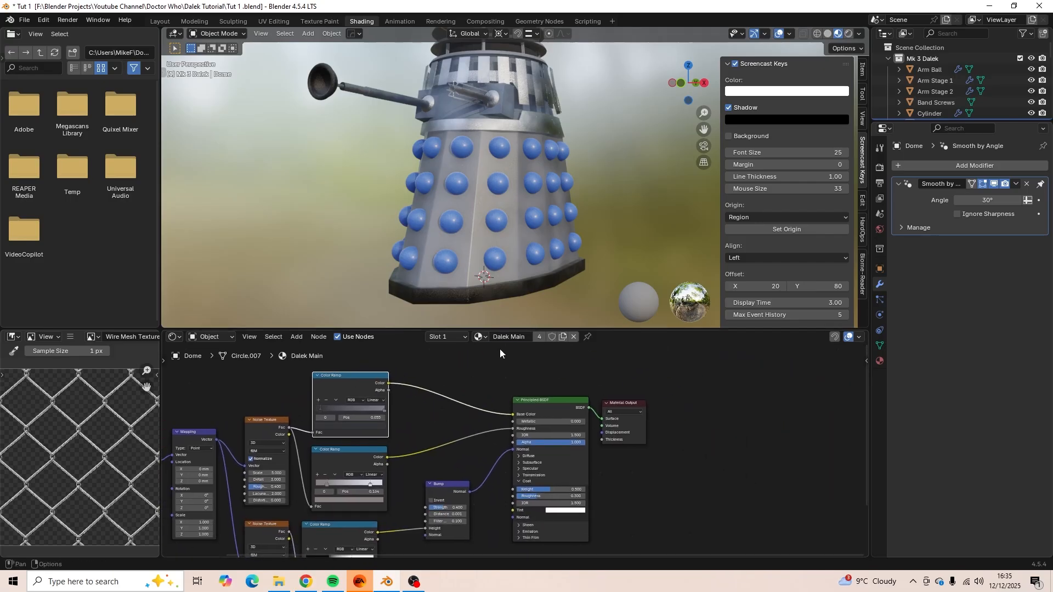
Select the fender at the Dalek's base and view the node tree of its Dalek Fender material.
click(529, 287)
shift+middle_drag(450, 444, 500, 478)
scroll(512, 459, down, 5)
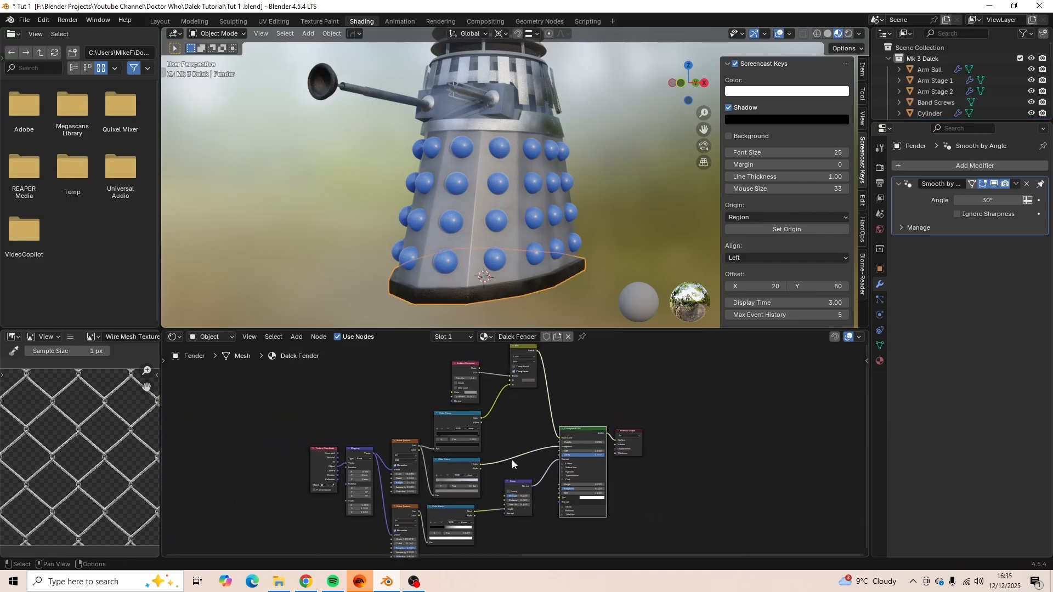
Select the hemispheres on the Dalek's skirt and inspect the node tree of their Blue Plastic material.
click(500, 221)
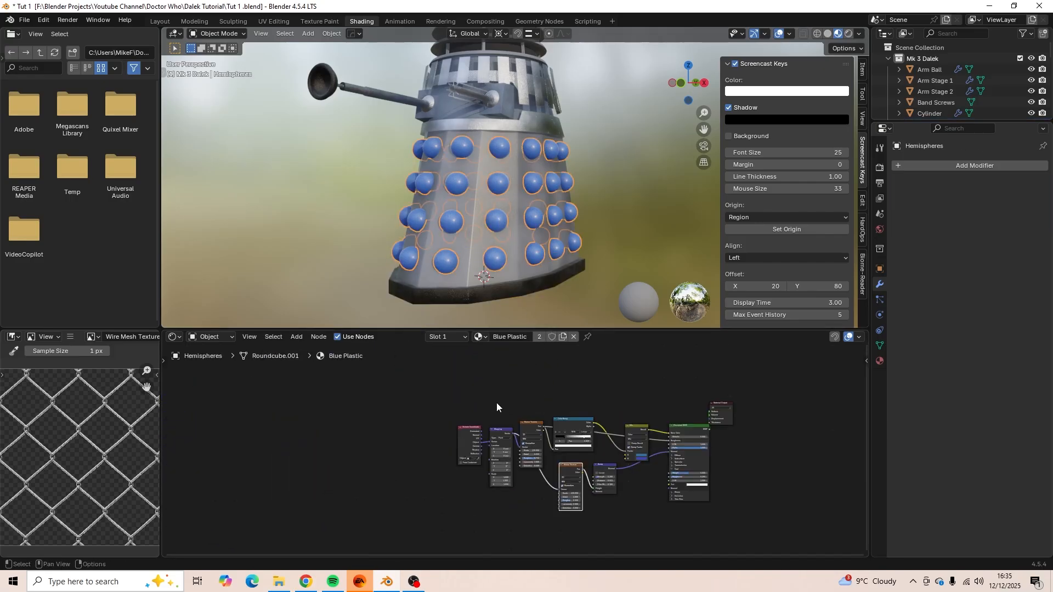
scroll(496, 403, up, 5)
scroll(469, 454, down, 2)
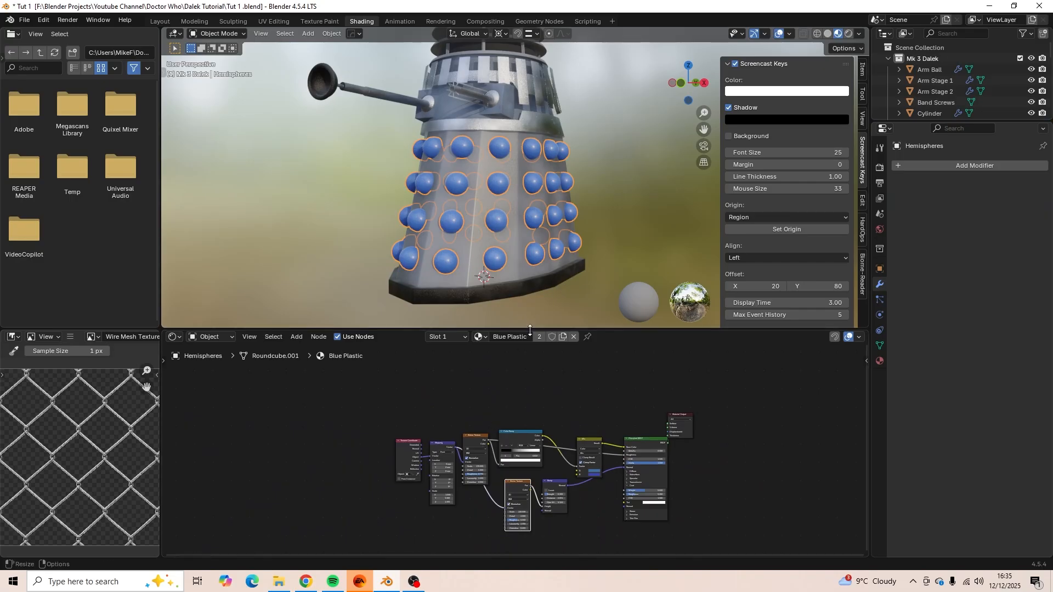
scroll(559, 294, up, 2)
scroll(558, 294, down, 4)
middle_drag(559, 295, 545, 310)
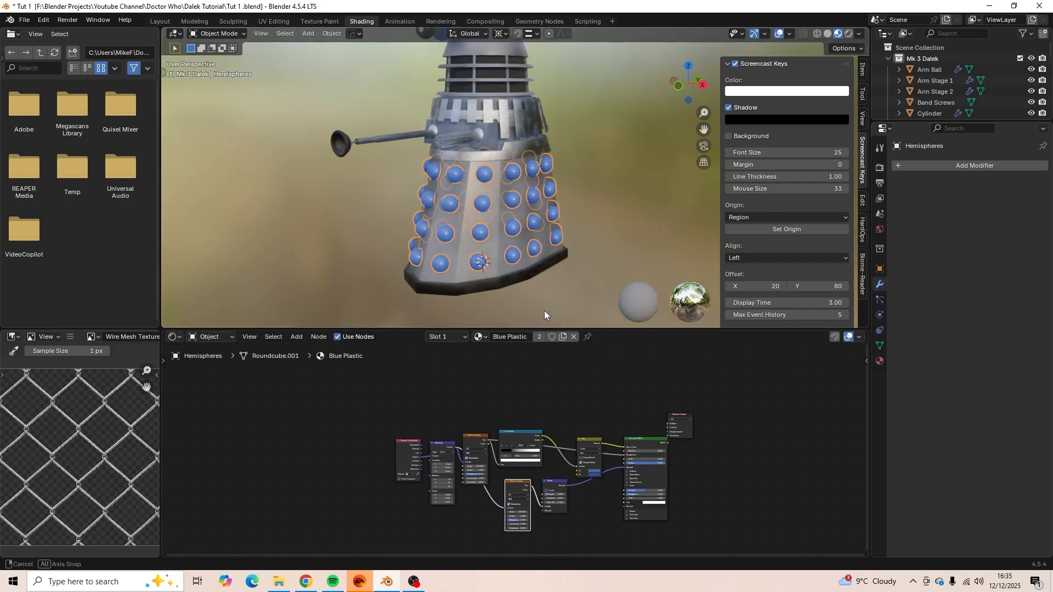
Select the mesh around the Dalek's shoulders and view the node tree of its Shoulder Mesh material.
middle_drag(525, 268, 501, 94)
scroll(509, 156, up, 5)
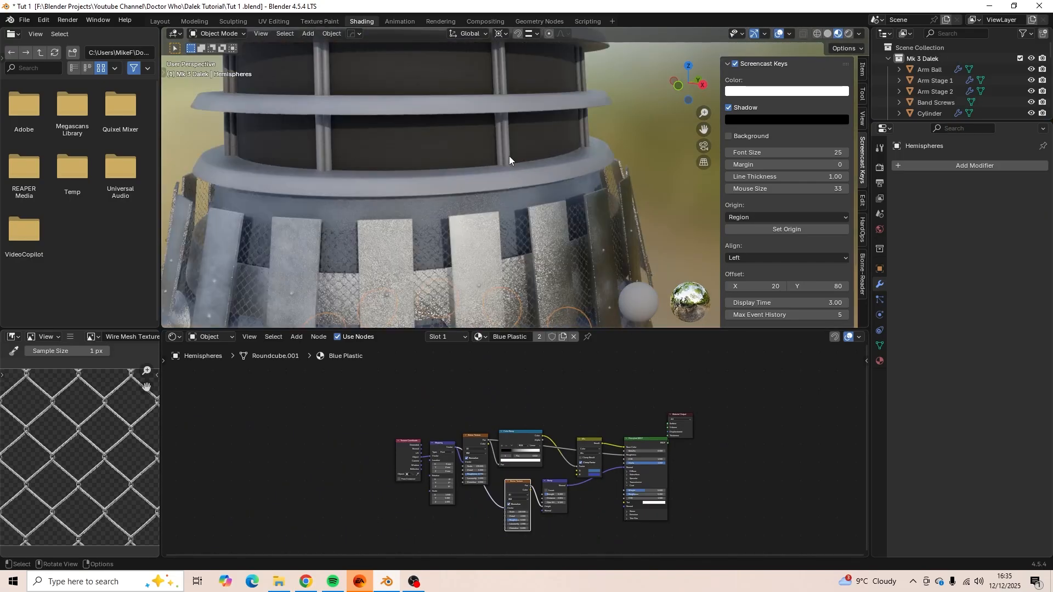
click(502, 176)
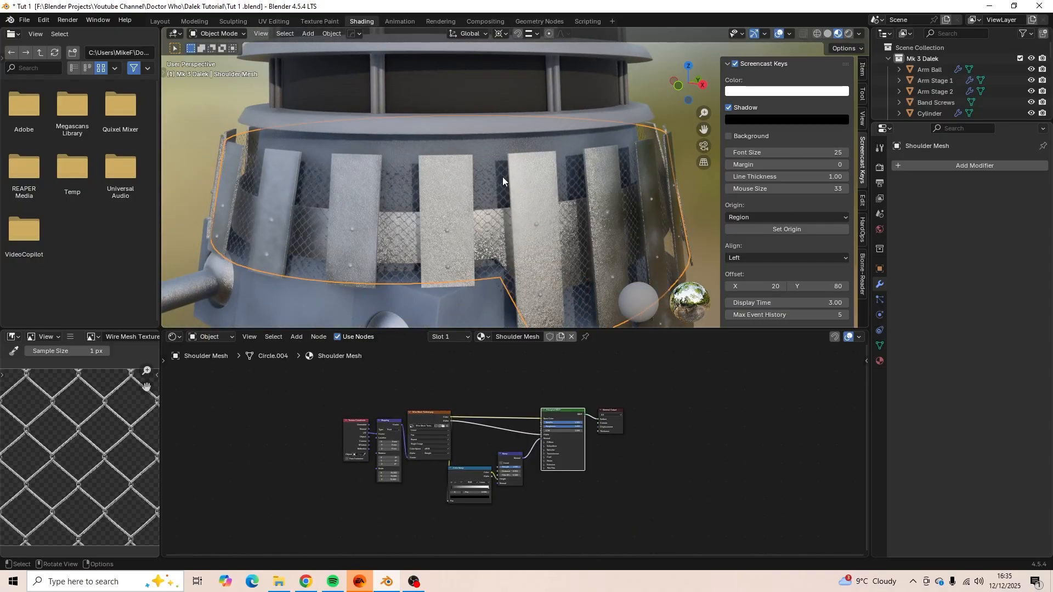
Select the lights on the Dalek's dome and view the node tree of their Ear Glass material.
middle_drag(501, 173, 509, 3)
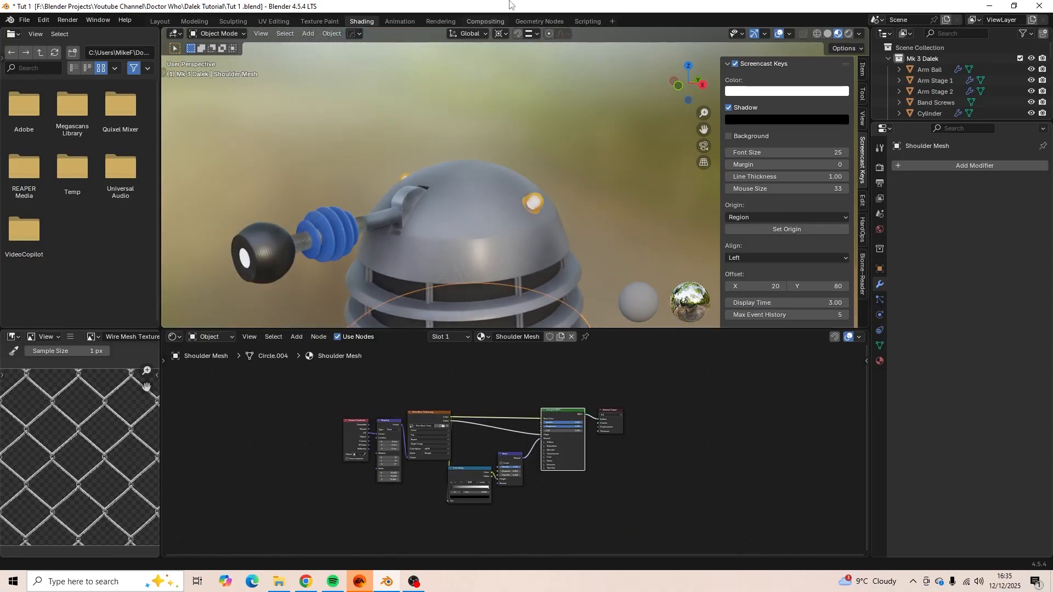
click(538, 203)
scroll(527, 211, up, 5)
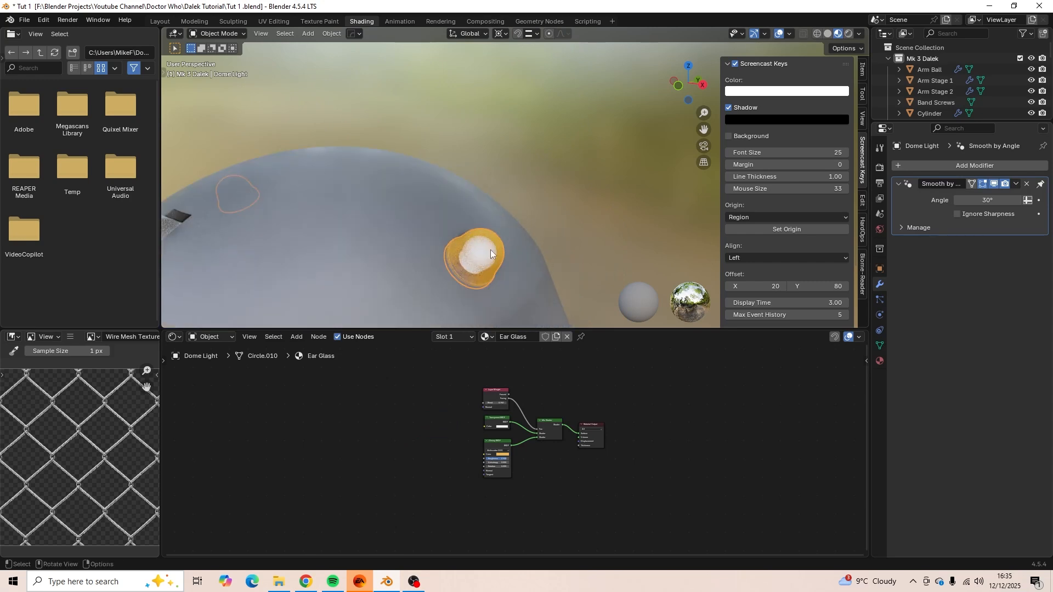
scroll(485, 257, down, 4)
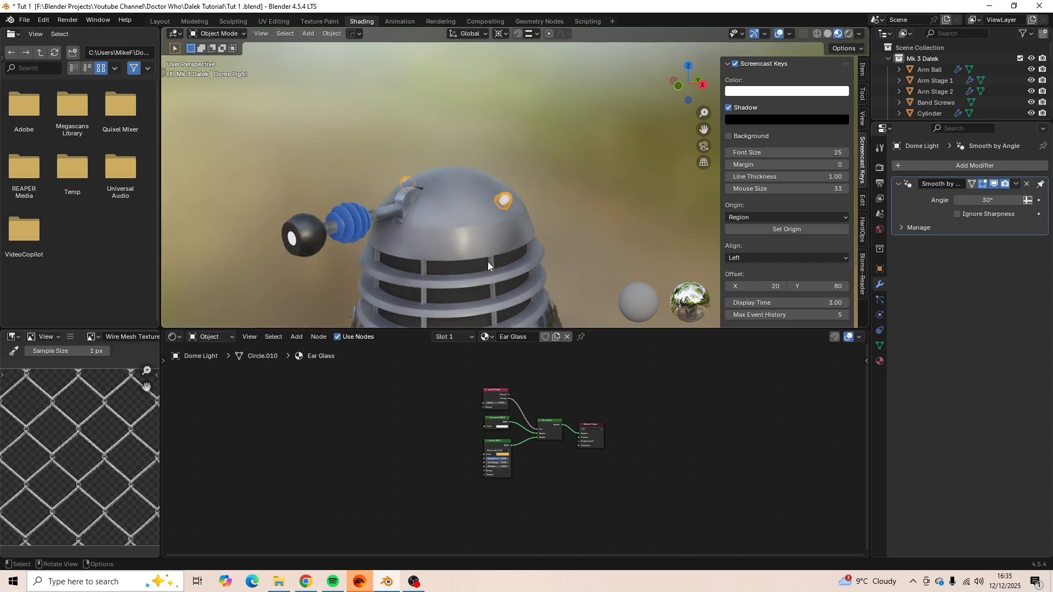
Select the Dalek's dome again and bring up the node tree of its Dalek Main material.
shift+middle_drag(488, 262, 482, 232)
scroll(495, 165, up, 3)
click(449, 174)
scroll(474, 213, up, 1)
scroll(474, 214, down, 5)
click(486, 120)
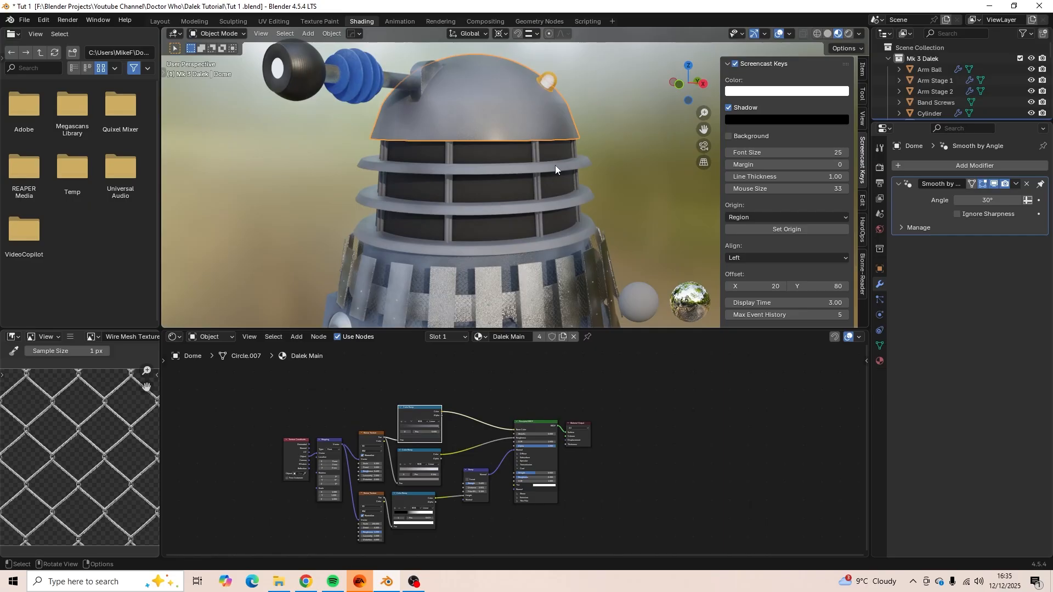
Examine the textured Dalek from its shoulders down to its skirt and as a whole model.
scroll(532, 180, down, 2)
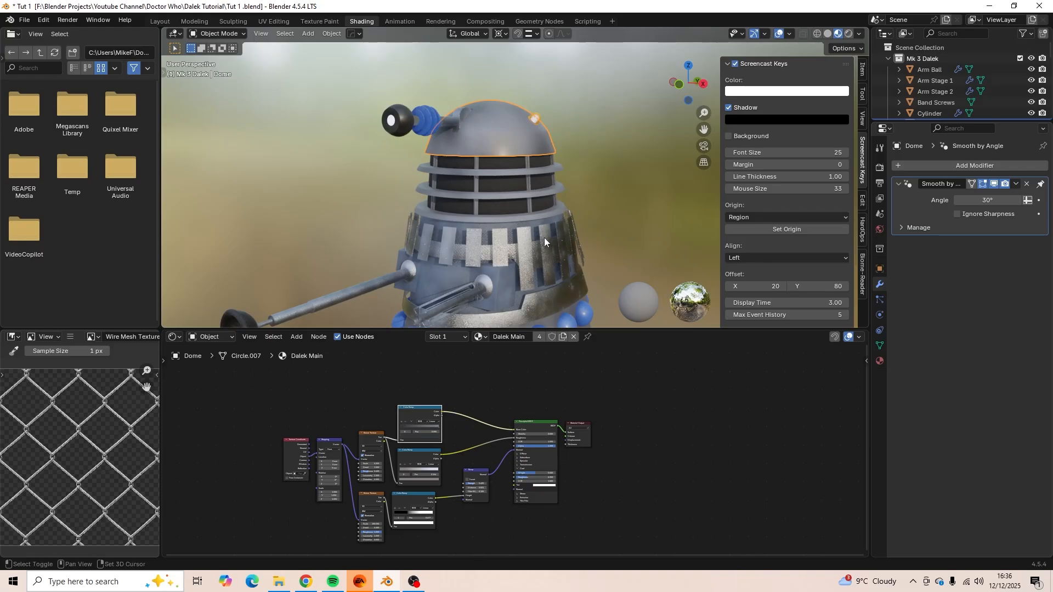
shift+middle_drag(544, 238, 532, 144)
middle_drag(534, 189, 521, 218)
scroll(522, 218, up, 3)
scroll(521, 218, down, 2)
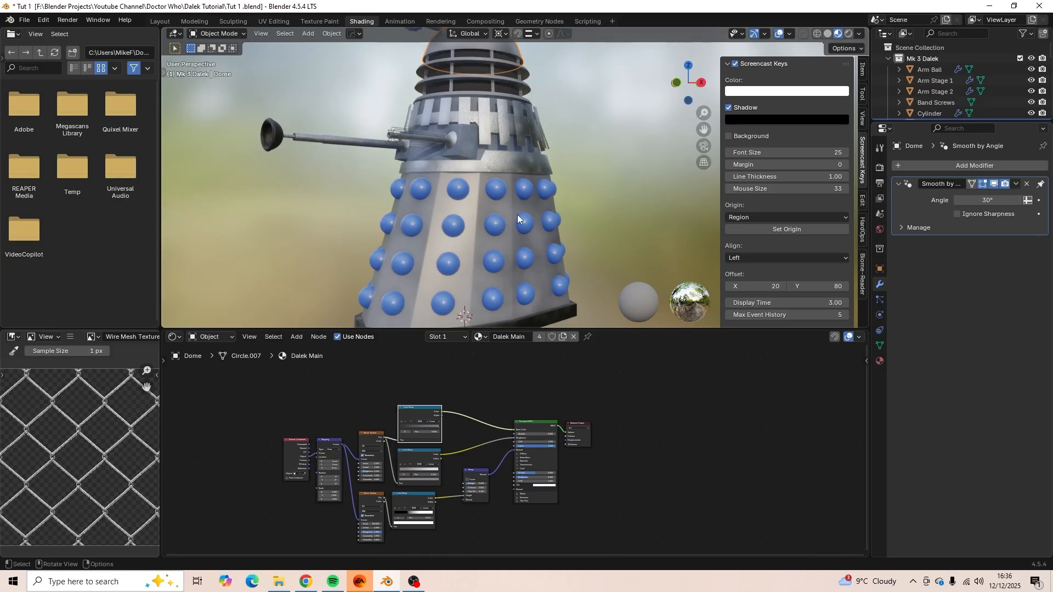
middle_drag(520, 221, 517, 206)
scroll(517, 206, down, 3)
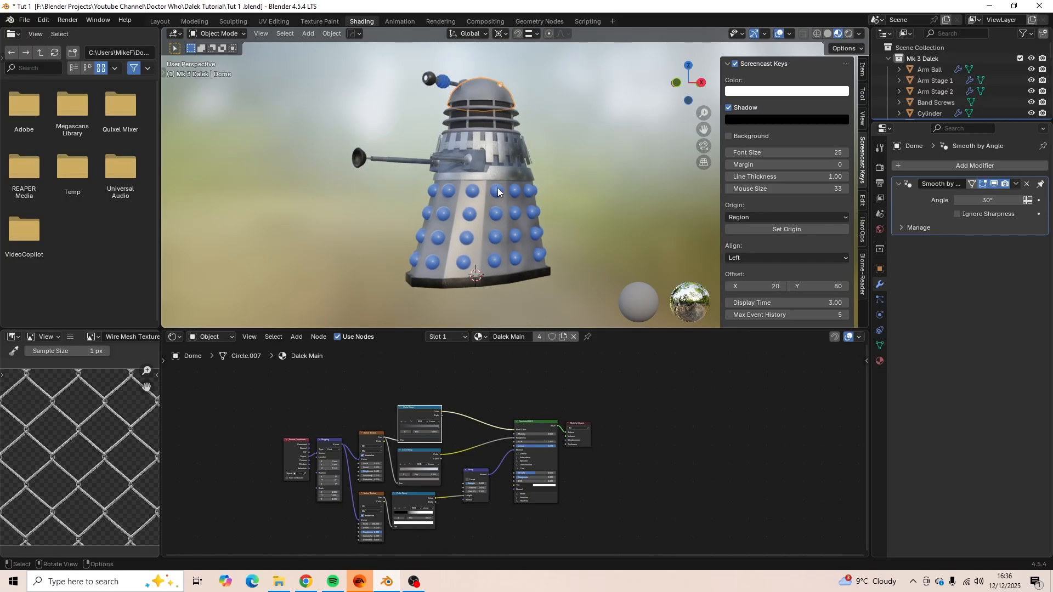
Switch to the UV Editing workspace, showing the whole Dalek in Object Mode with the full UV grid in view.
click(278, 22)
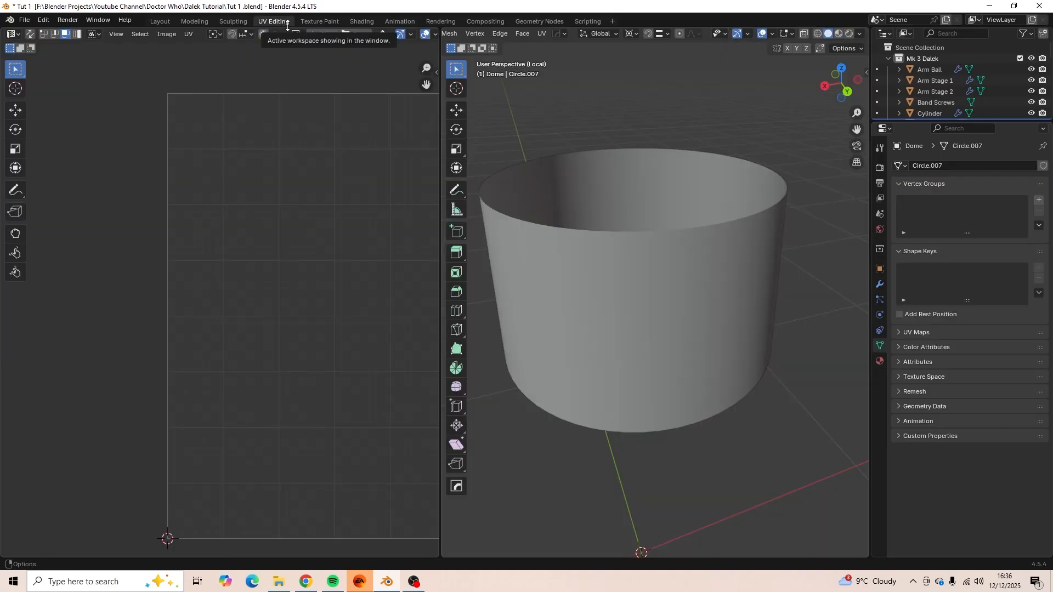
middle_drag(646, 295, 601, 274)
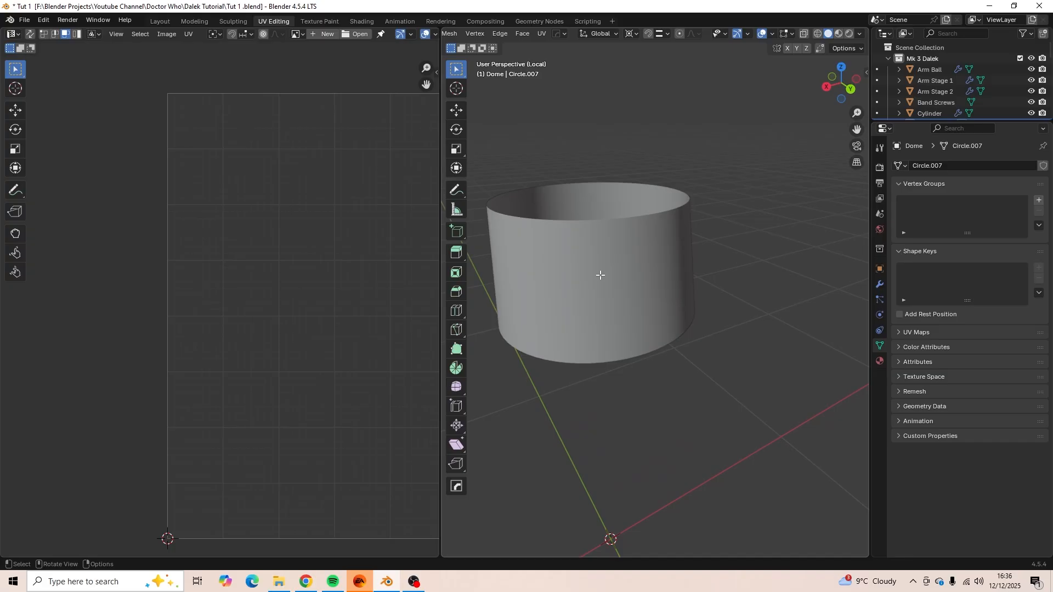
key(KP_Divide)
scroll(600, 275, down, 6)
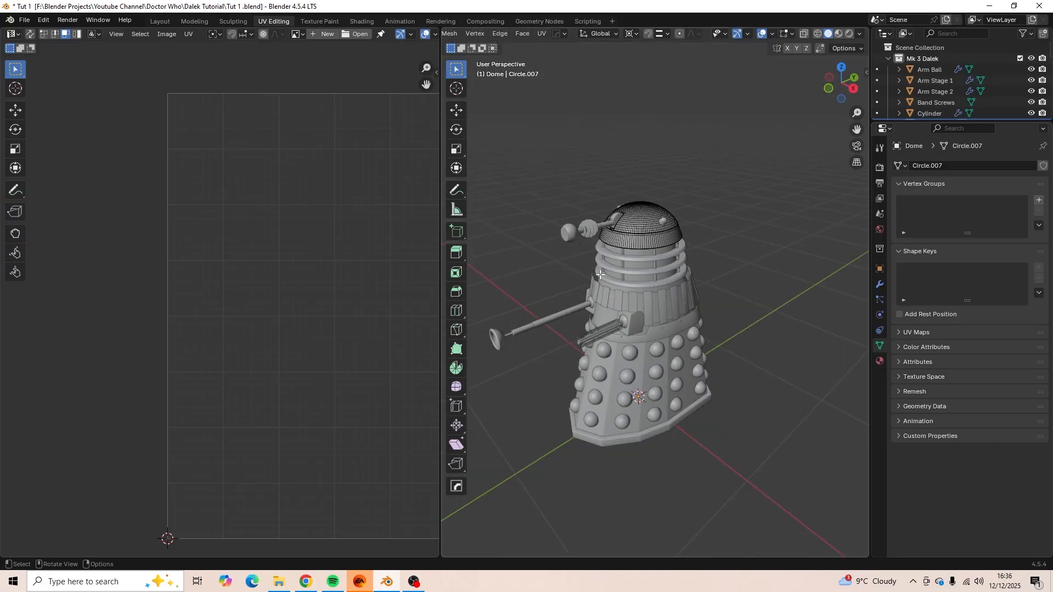
key(Tab)
key(Home)
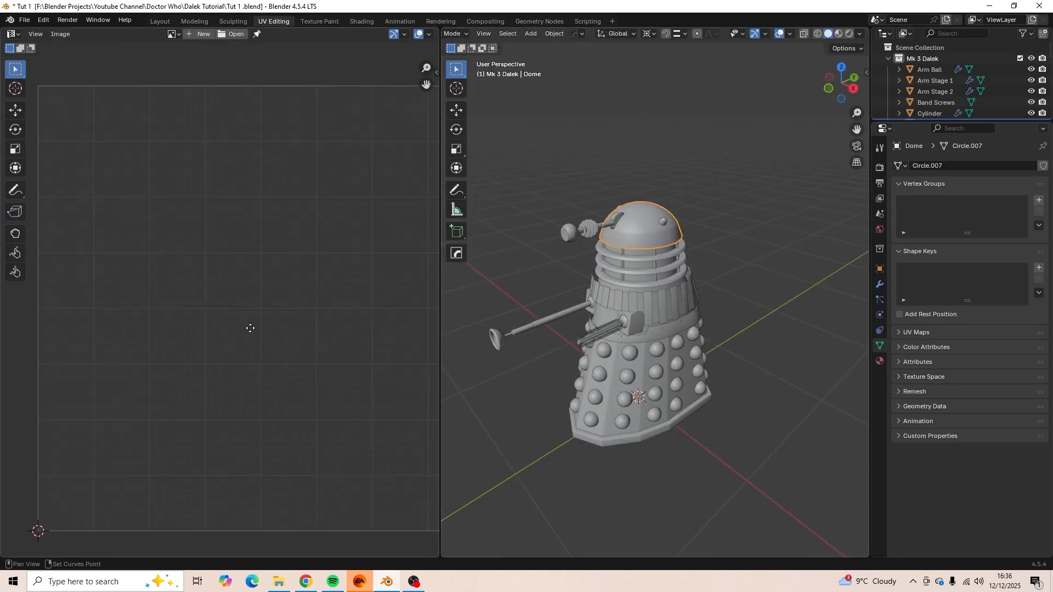
middle_drag(249, 328, 238, 322)
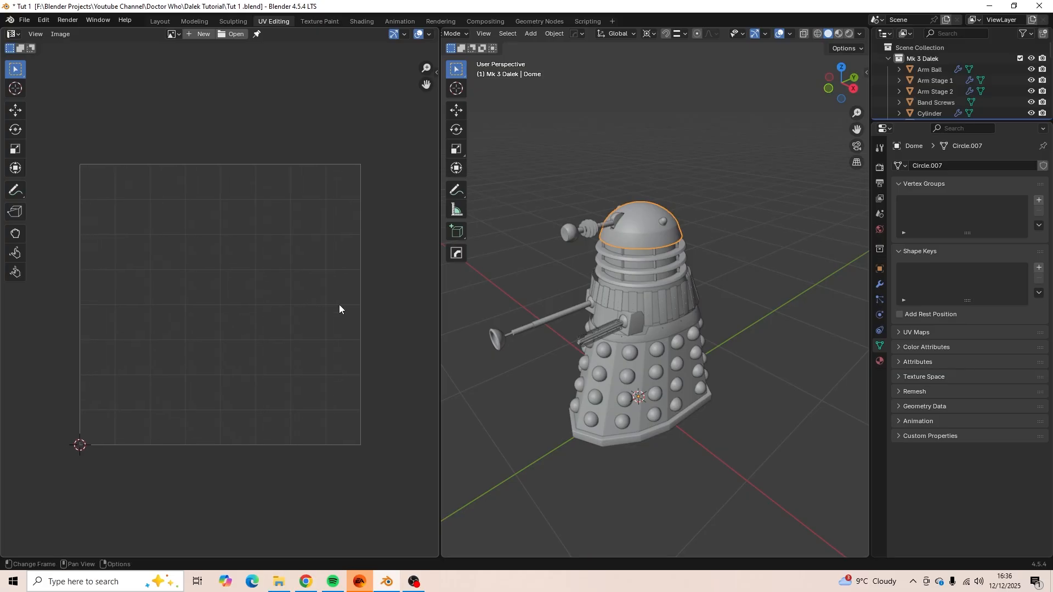
Hide the Dome Light object on the Dalek's dome.
middle_drag(640, 272, 650, 256)
scroll(649, 256, up, 2)
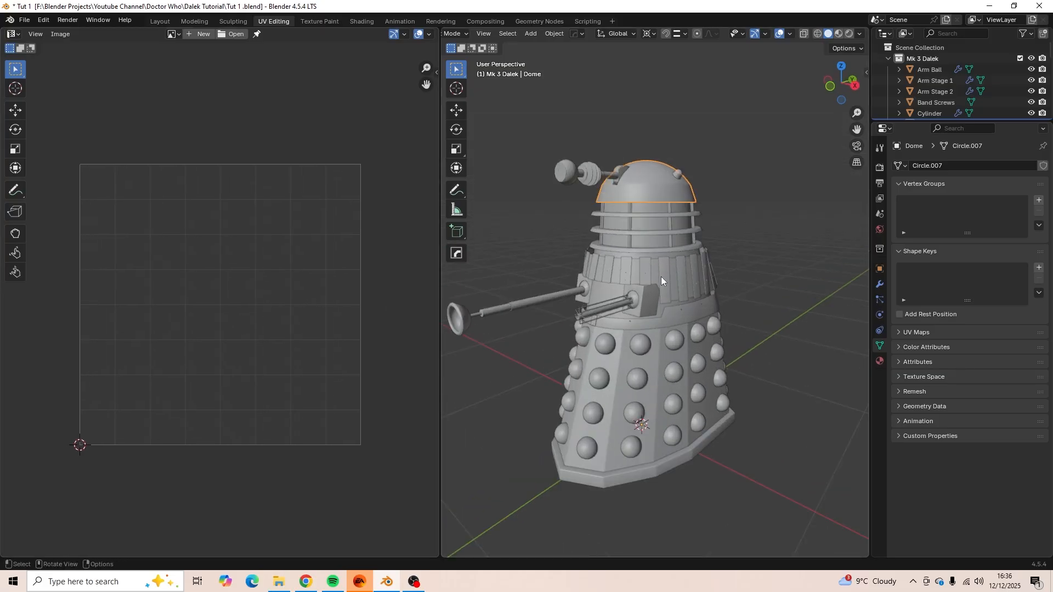
scroll(661, 277, up, 4)
scroll(660, 277, down, 3)
mouse_move(661, 282)
shift+middle_down()
mouse_move(658, 242)
mouse_move(669, 249)
mouse_move(661, 294)
mouse_move(616, 349)
mouse_move(670, 275)
shift+middle_up()
click(693, 235)
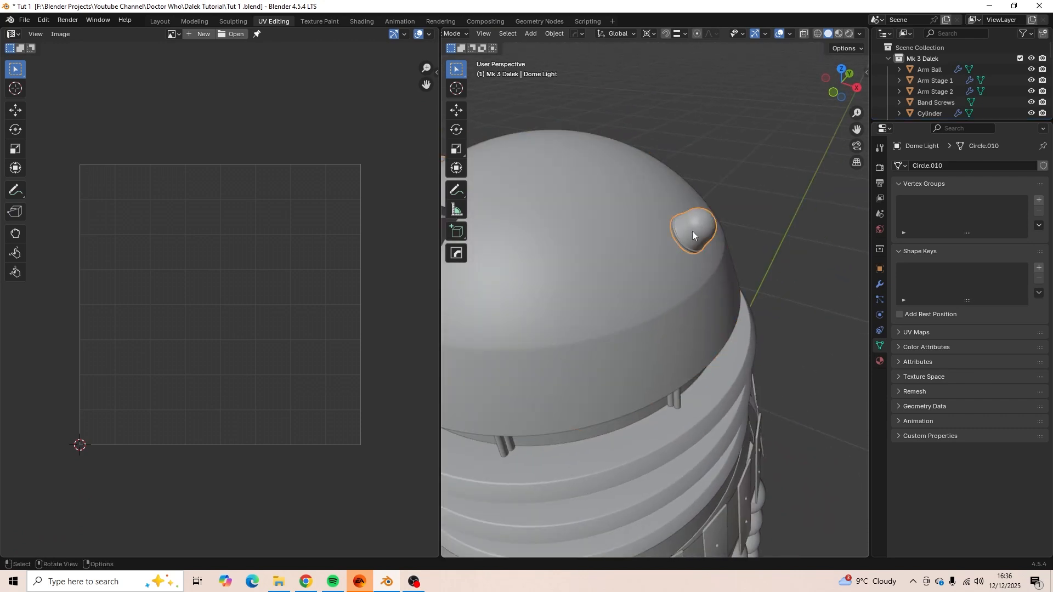
key(h)
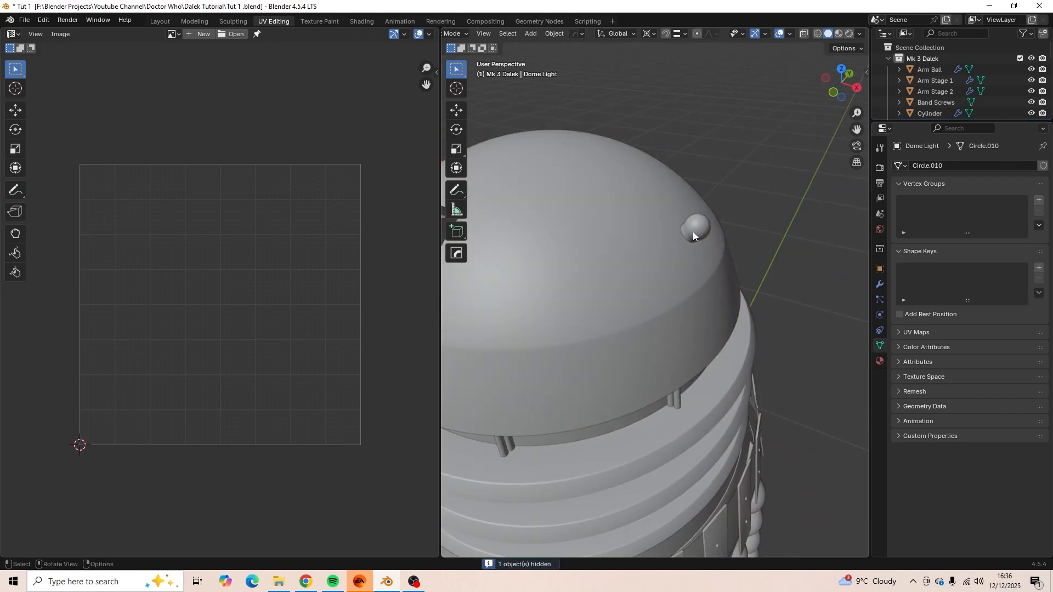
Hide the Dome Bulb object that was underneath the dome light.
key(n)
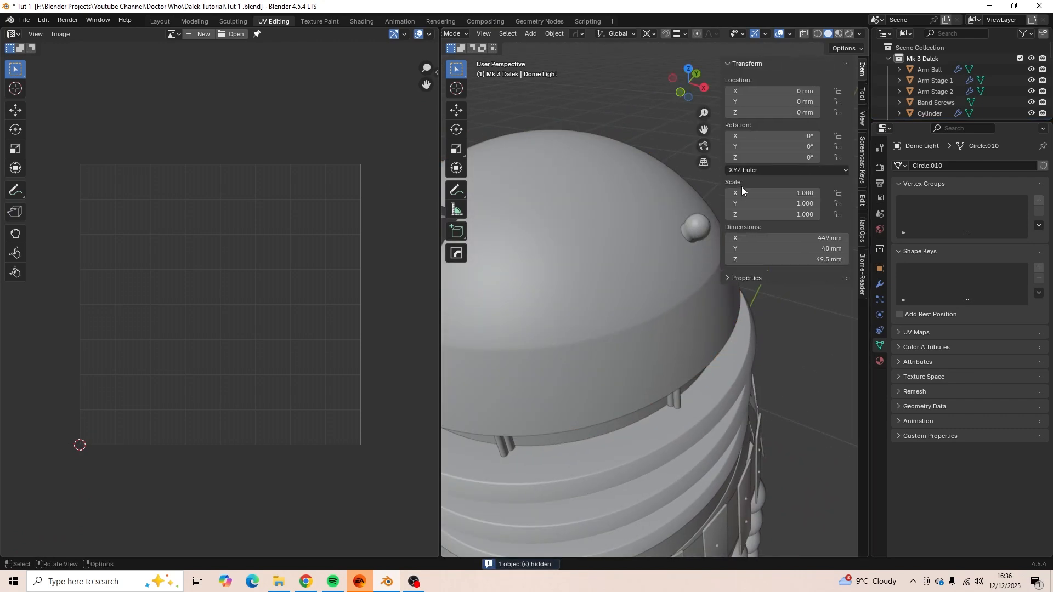
click(860, 149)
key(n)
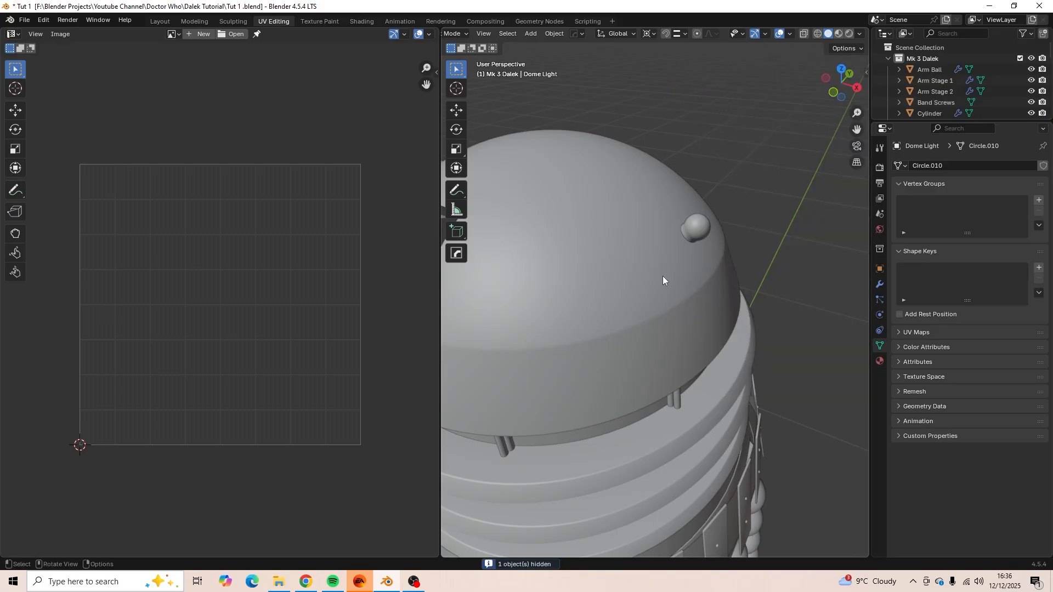
click(694, 238)
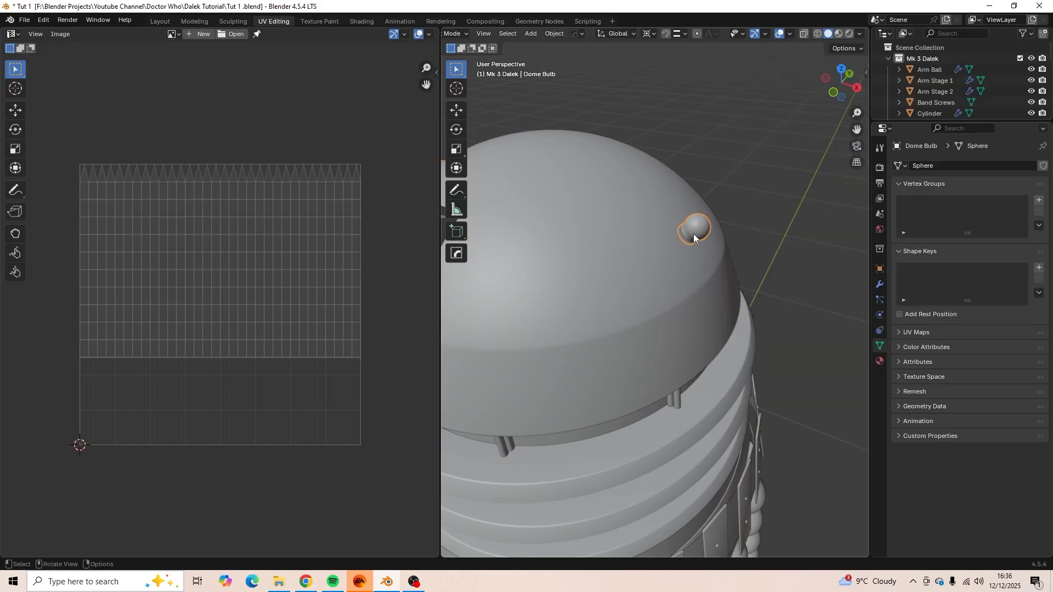
key(h)
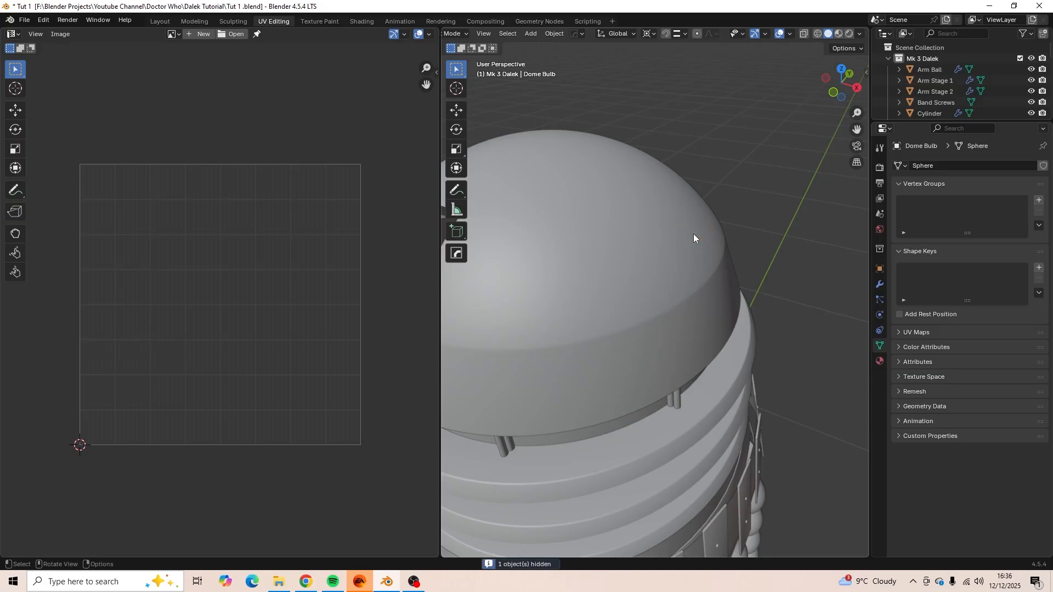
Hide the Shoulder Mesh and the Neck Bin inside the neck rings.
scroll(675, 263, down, 8)
middle_drag(661, 294, 649, 249)
scroll(649, 249, up, 6)
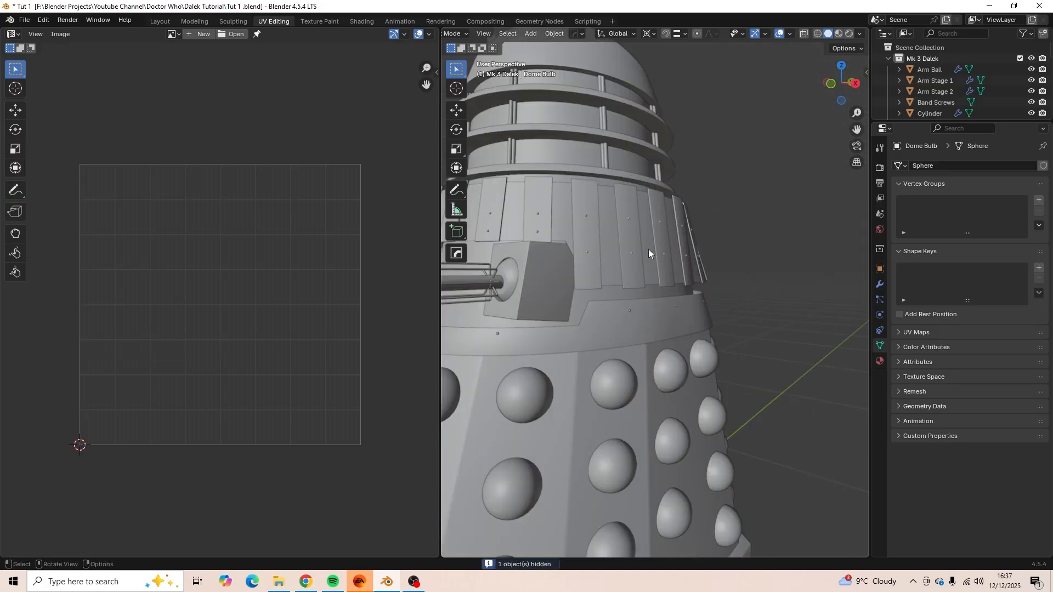
click(614, 248)
key(h)
mouse_move(615, 248)
middle_down()
mouse_move(654, 251)
mouse_move(620, 261)
middle_up()
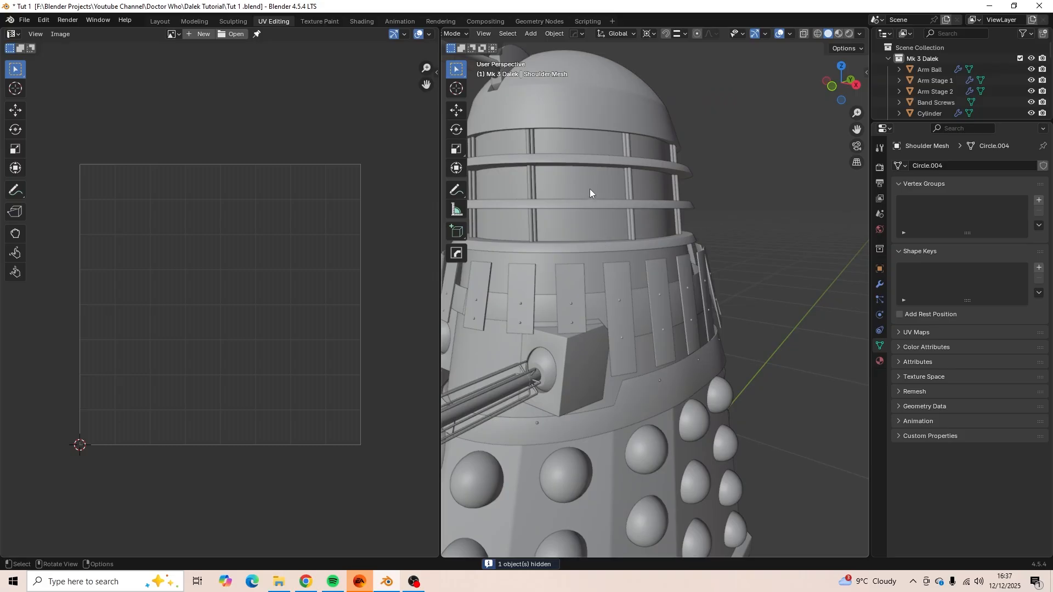
click(585, 183)
key(alt+a)
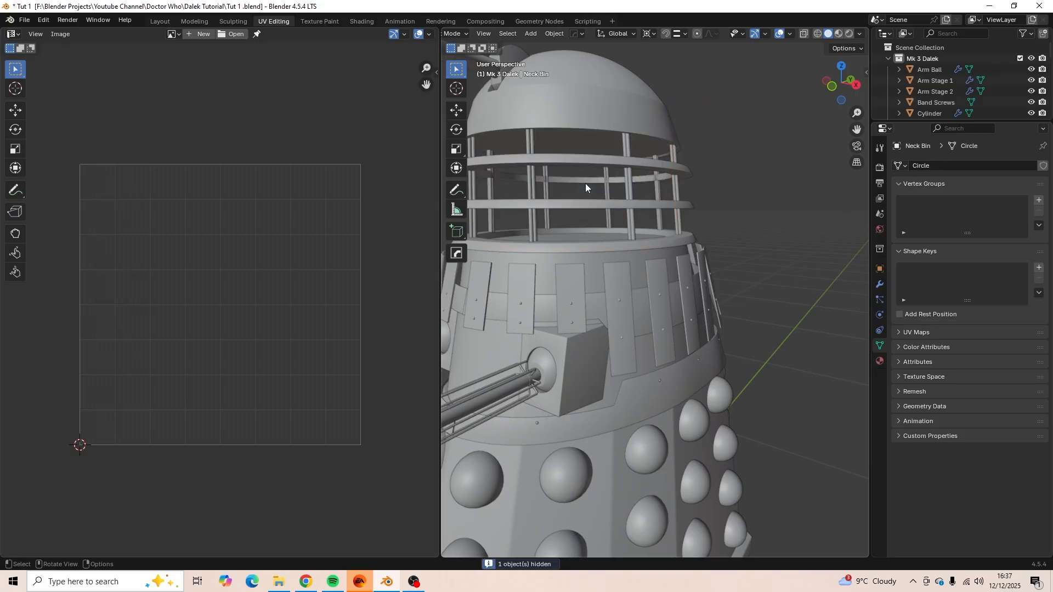
Select the Dalek's skirt and isolate it in local view.
scroll(586, 189, down, 5)
middle_drag(637, 319, 646, 258)
scroll(645, 326, up, 4)
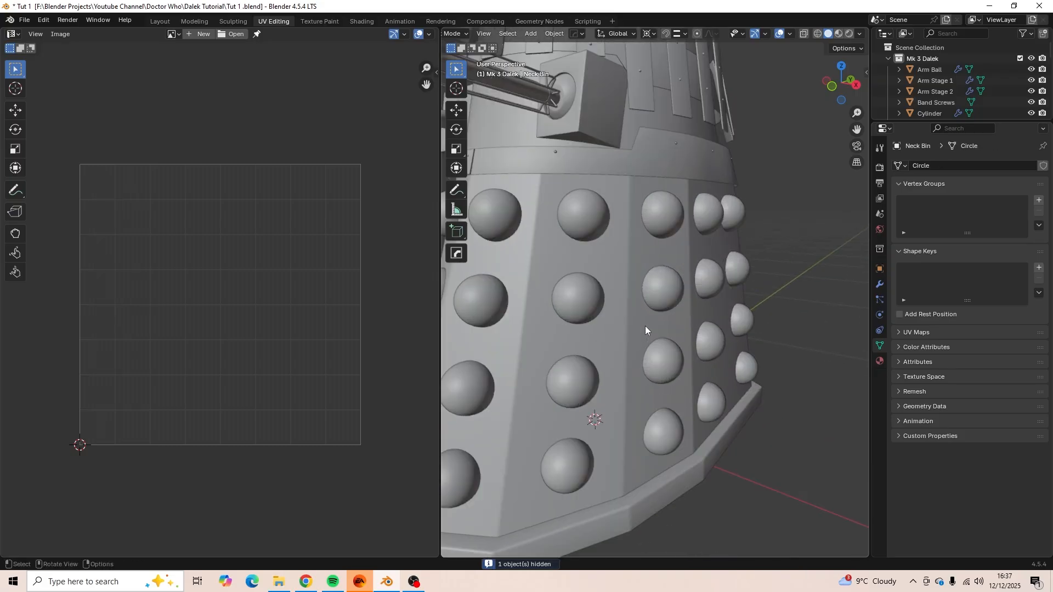
scroll(633, 343, down, 3)
click(636, 315)
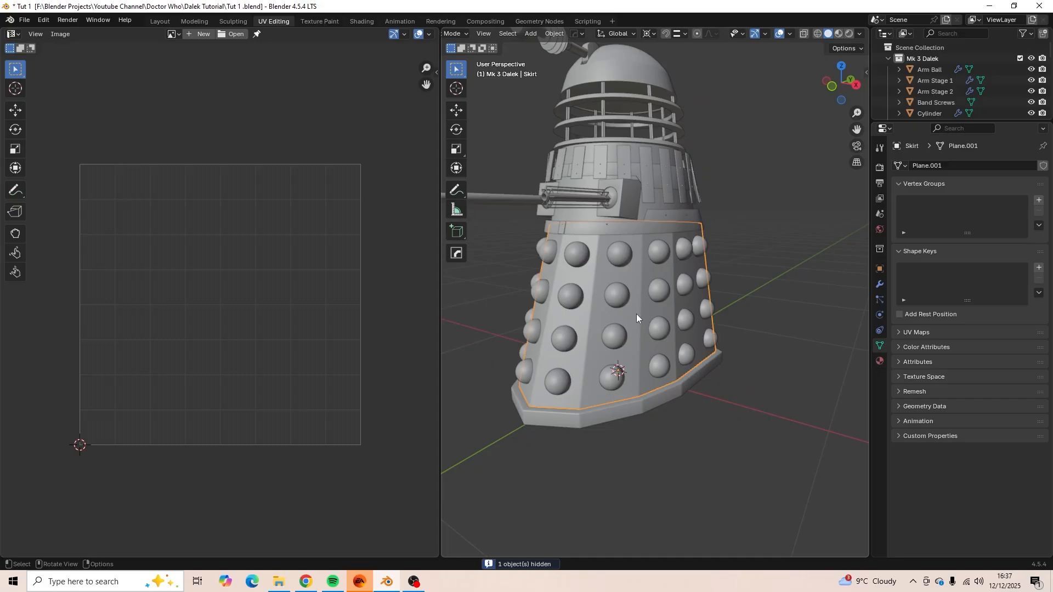
middle_drag(637, 313, 620, 320)
key(KP_Divide)
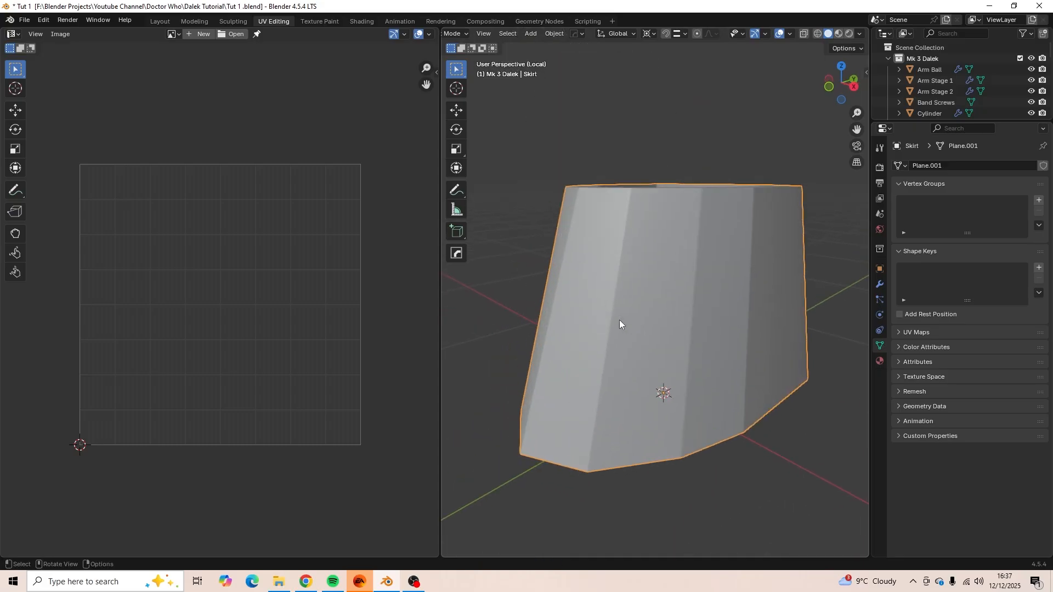
Enter Edit Mode on the skirt and inspect its mesh with nothing selected.
middle_drag(695, 315, 662, 355)
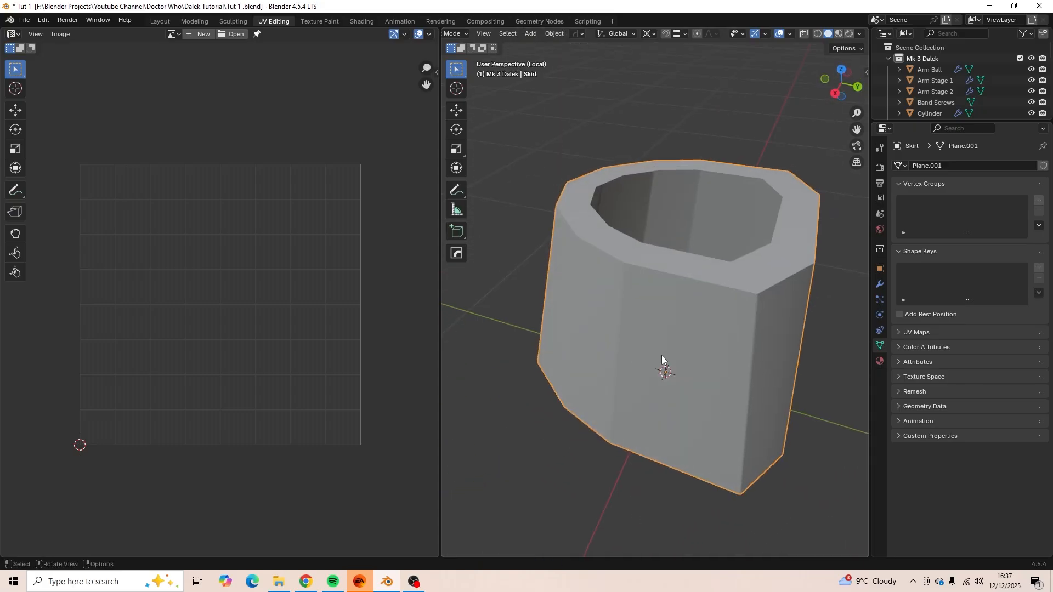
key(Tab)
key(a)
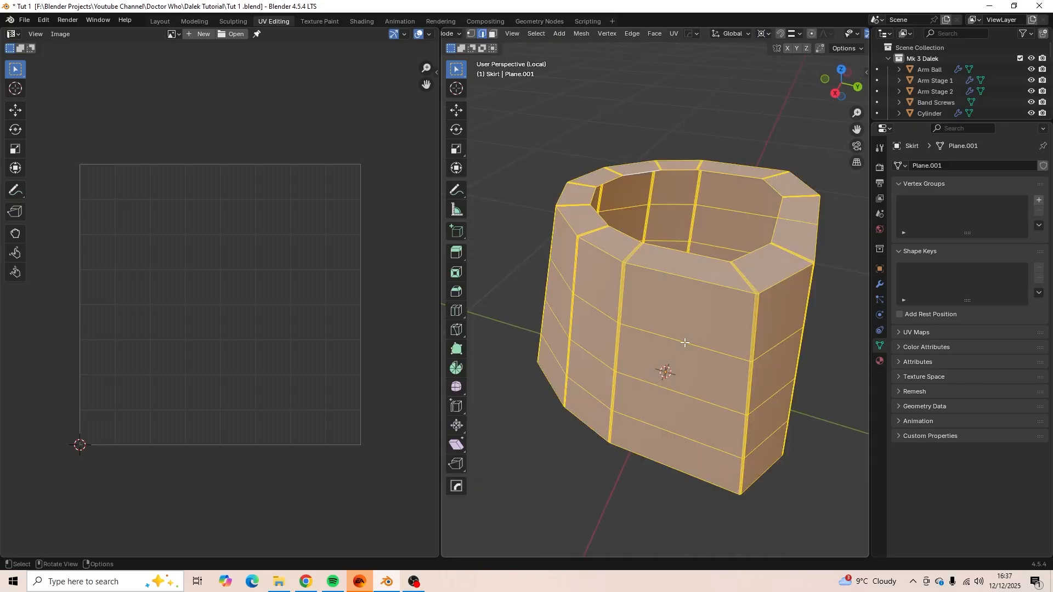
key(alt+a)
mouse_move(723, 352)
middle_down()
mouse_move(713, 356)
mouse_move(776, 340)
mouse_move(741, 352)
middle_up()
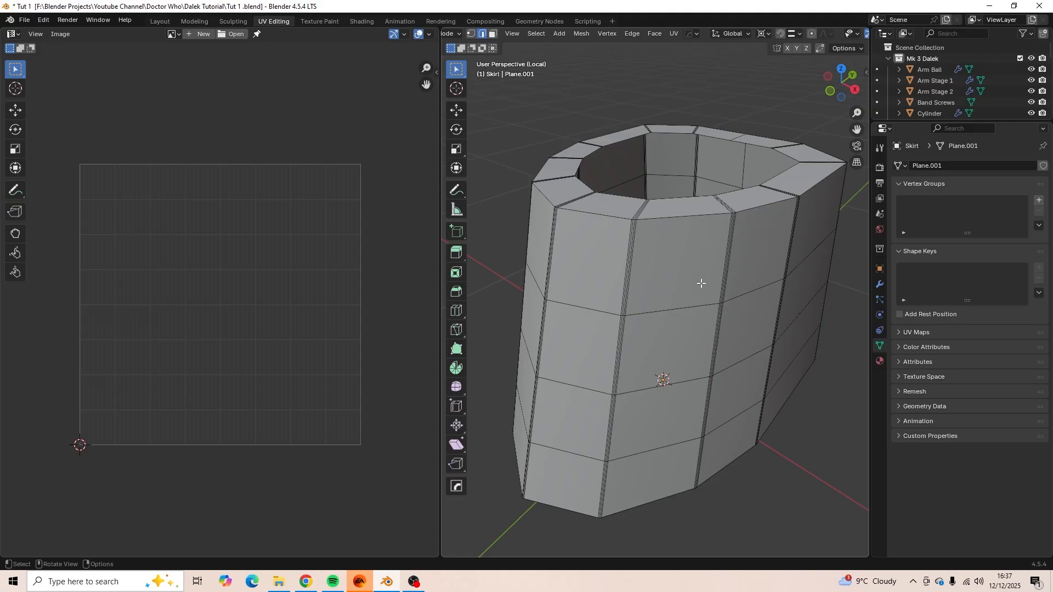
Select the skirt's entire mesh and unwrap it with Smart UV Project, using a 66° angle limit and an island margin of 0.
key(a)
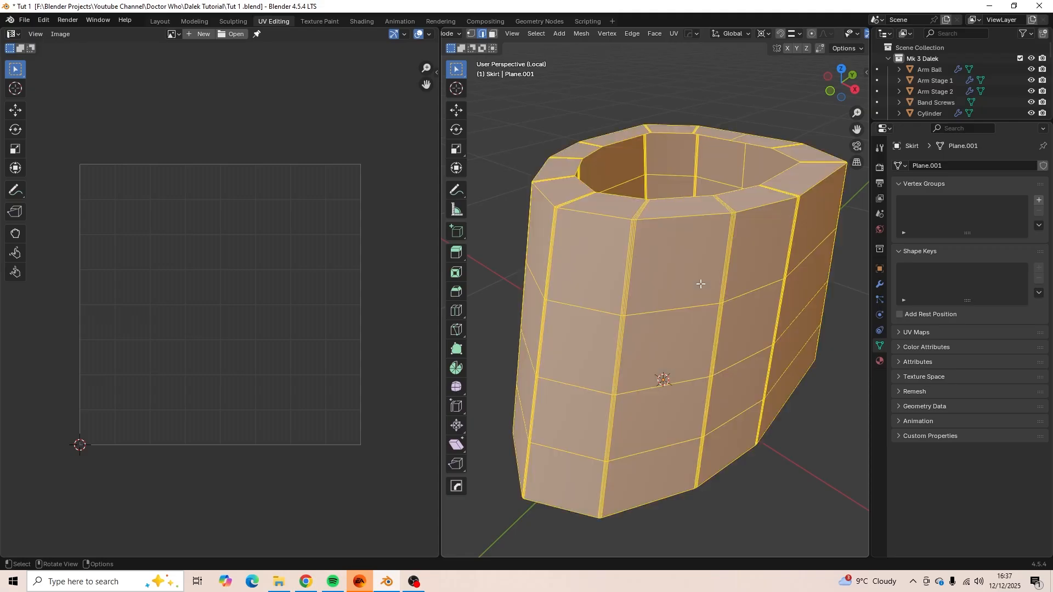
key(u)
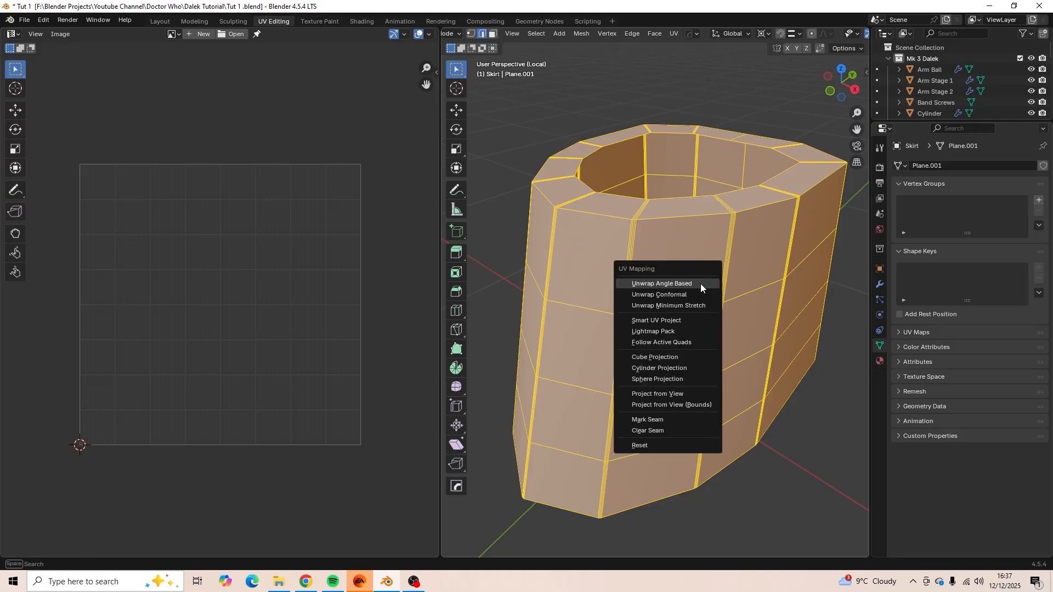
click(690, 320)
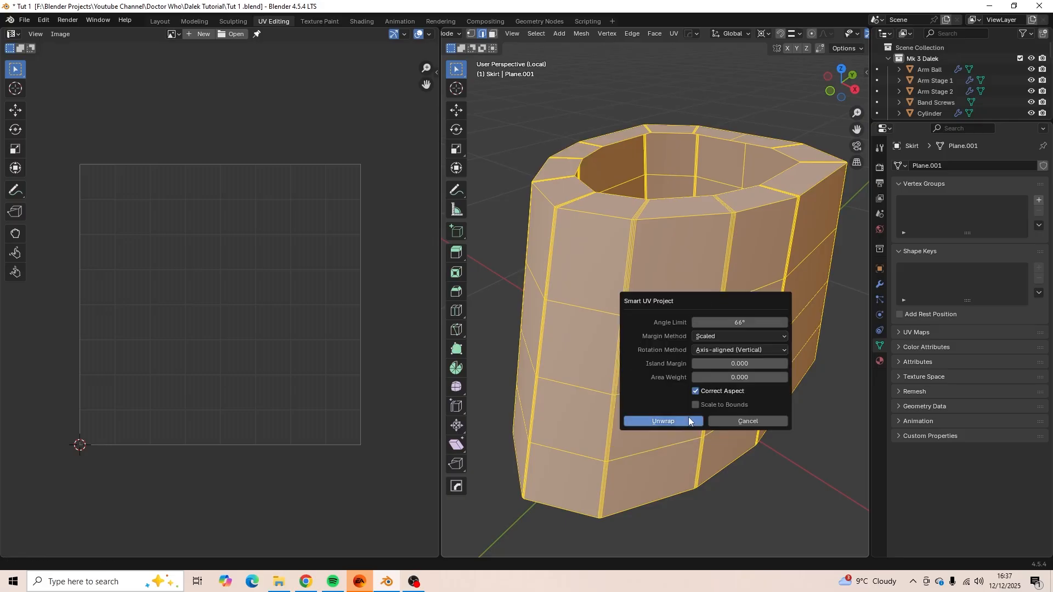
click(663, 421)
scroll(314, 406, up, 2)
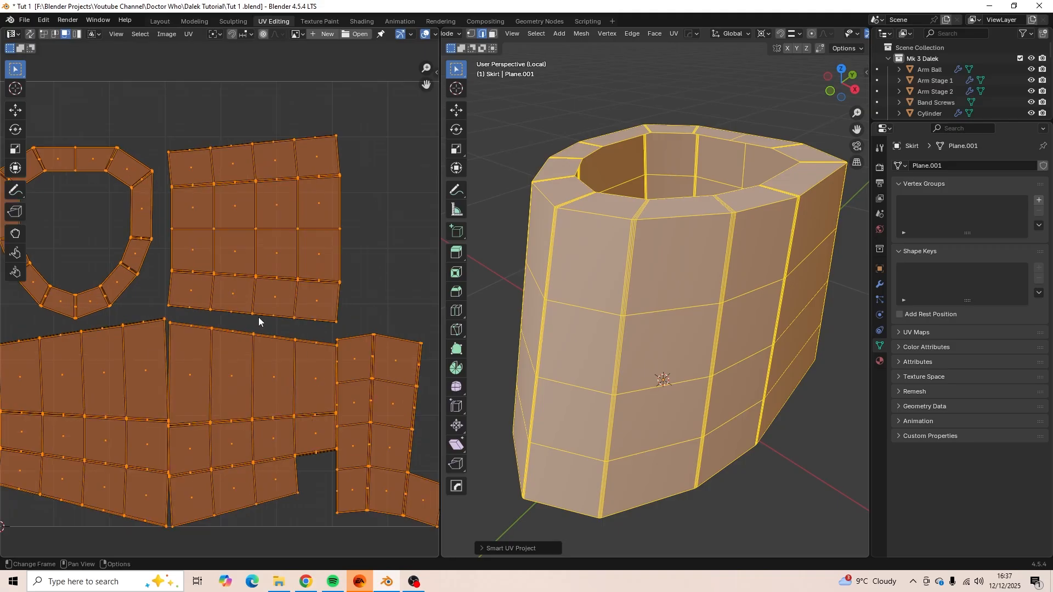
scroll(258, 317, down, 1)
scroll(259, 317, up, 1)
scroll(316, 276, down, 1)
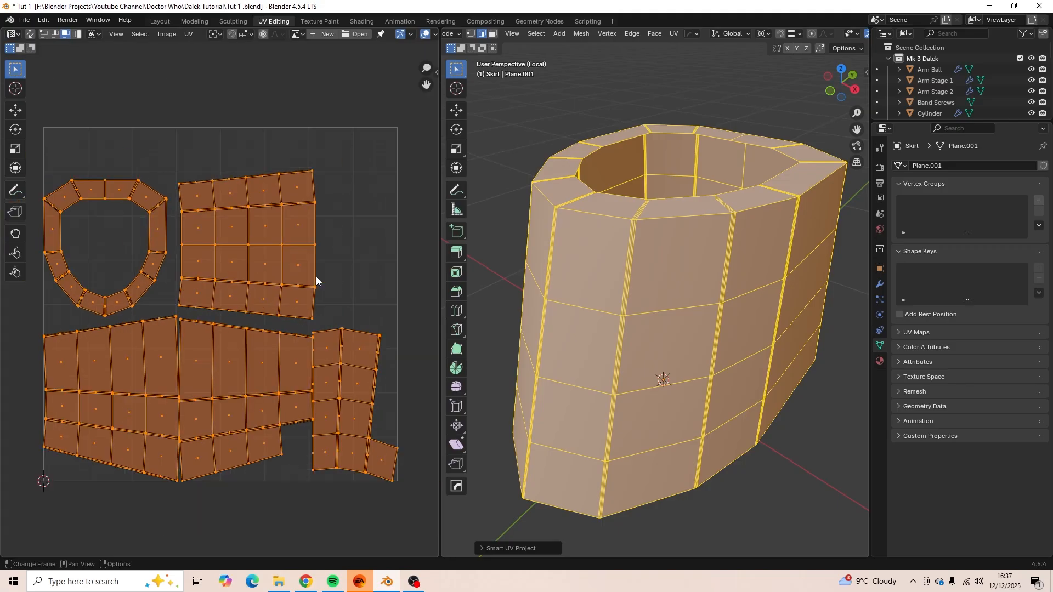
Undo the Smart UV Project unwrap and deselect the skirt's entire mesh.
scroll(317, 278, down, 1)
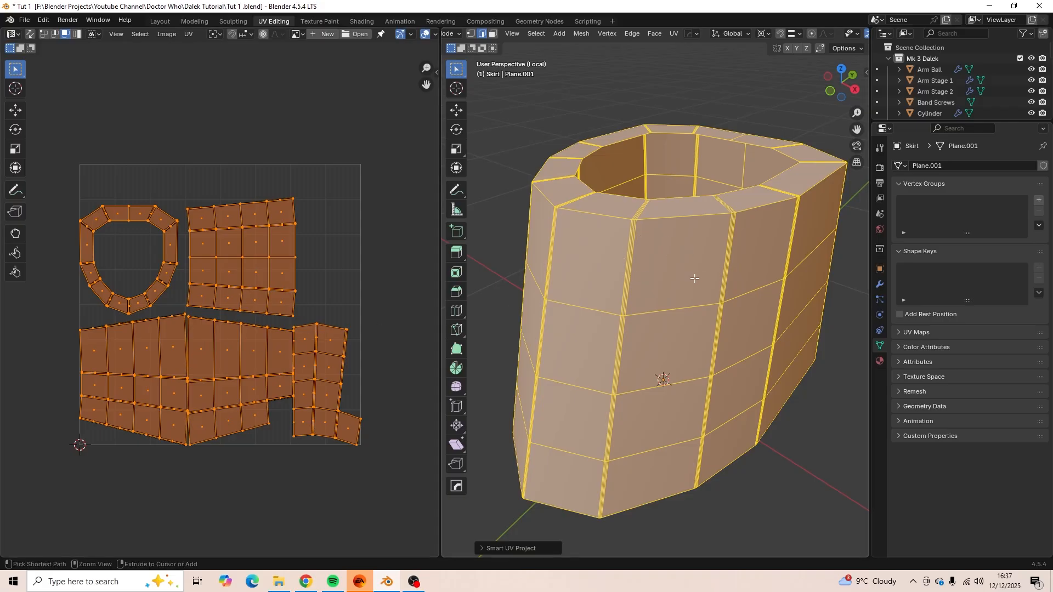
key(ctrl+z)
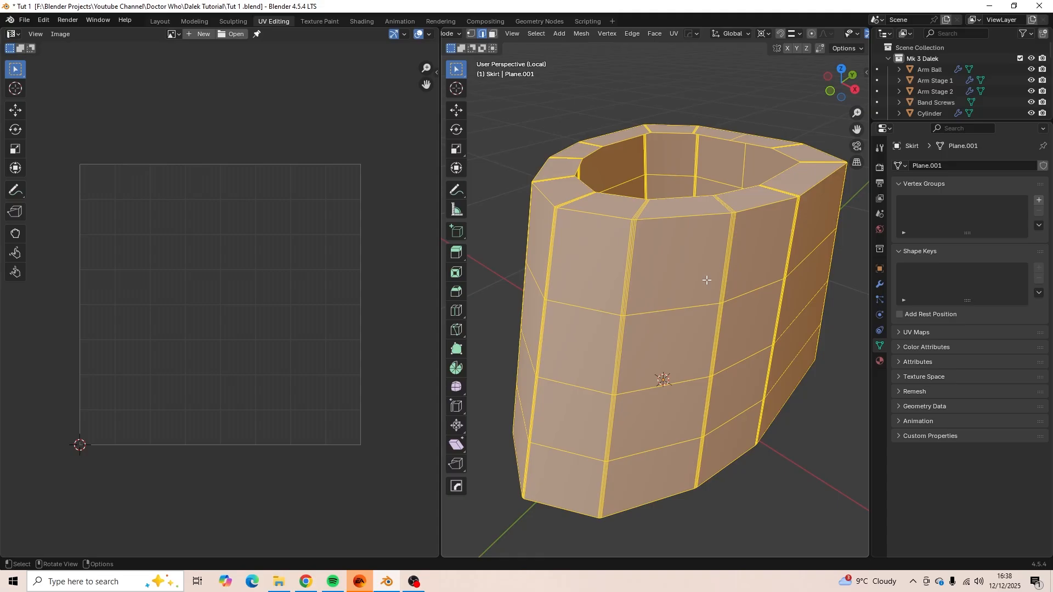
key(alt+a)
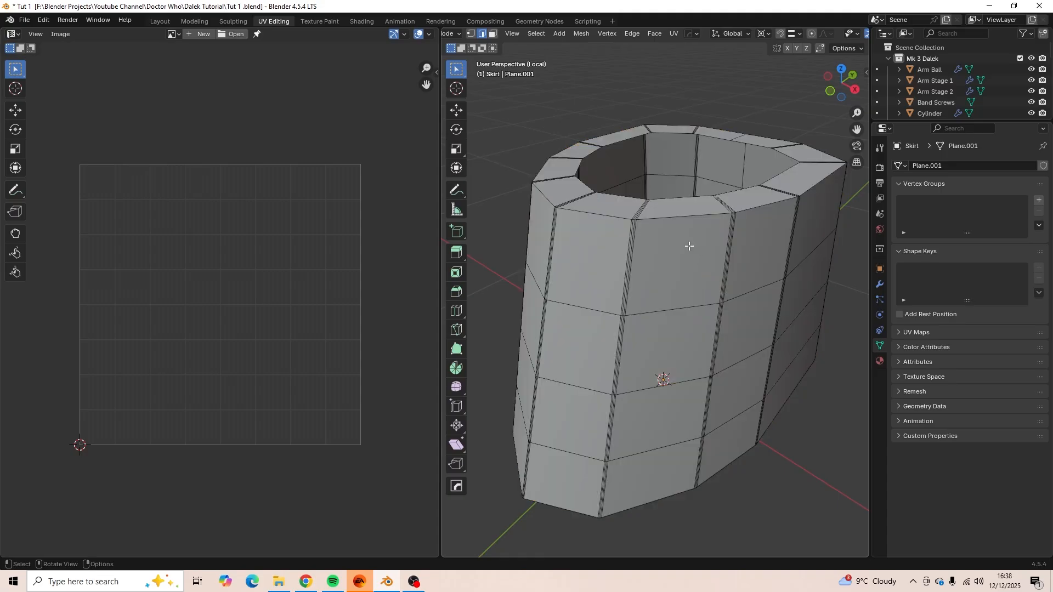
Select the outer and inner edge loops around the skirt's top rim.
middle_drag(689, 244, 639, 249)
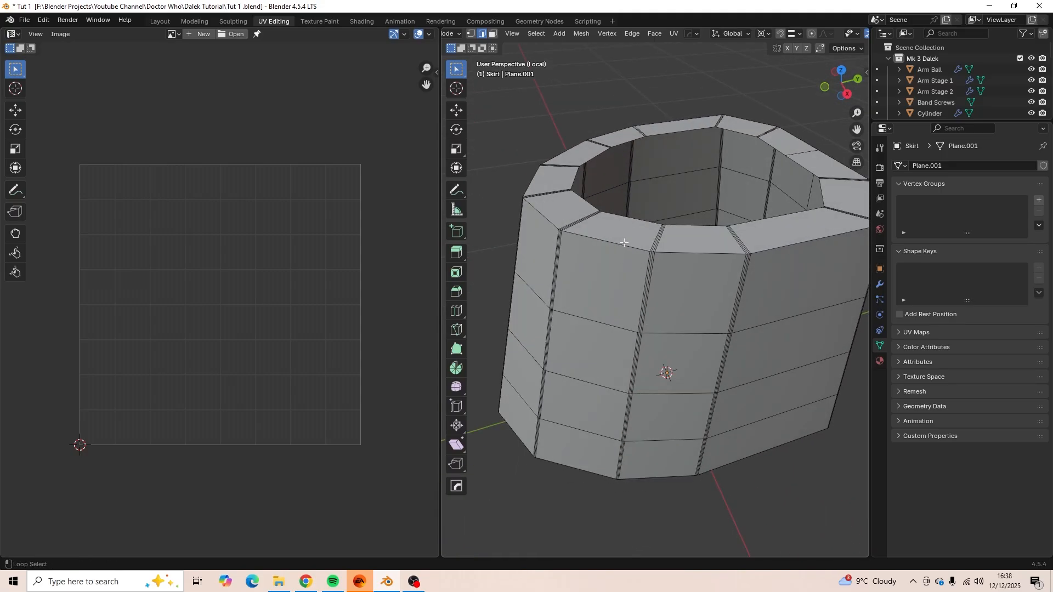
alt+click(625, 243)
middle_drag(729, 306, 664, 311)
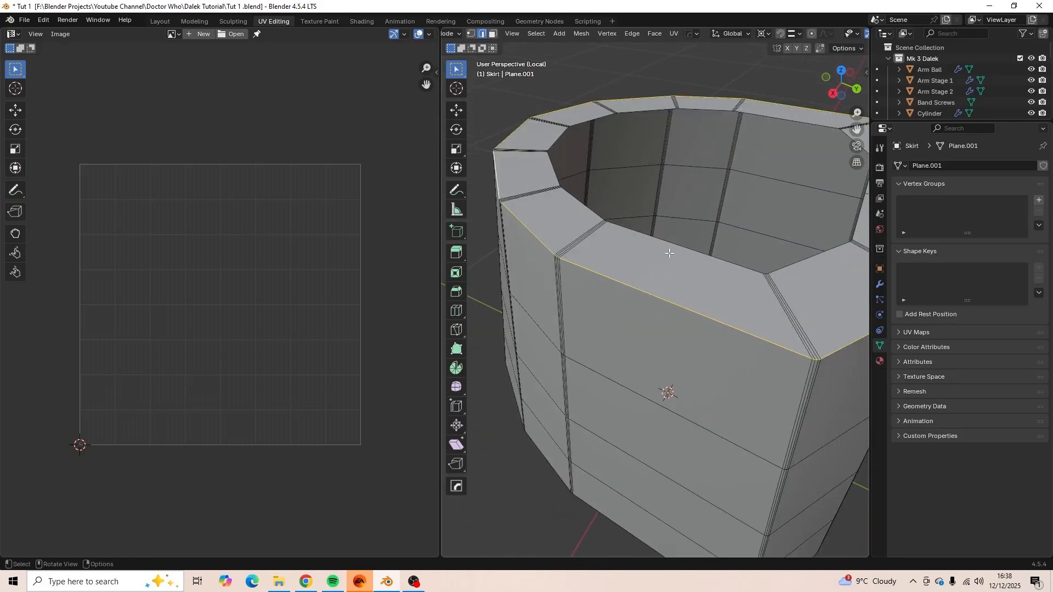
alt+shift+click(618, 227)
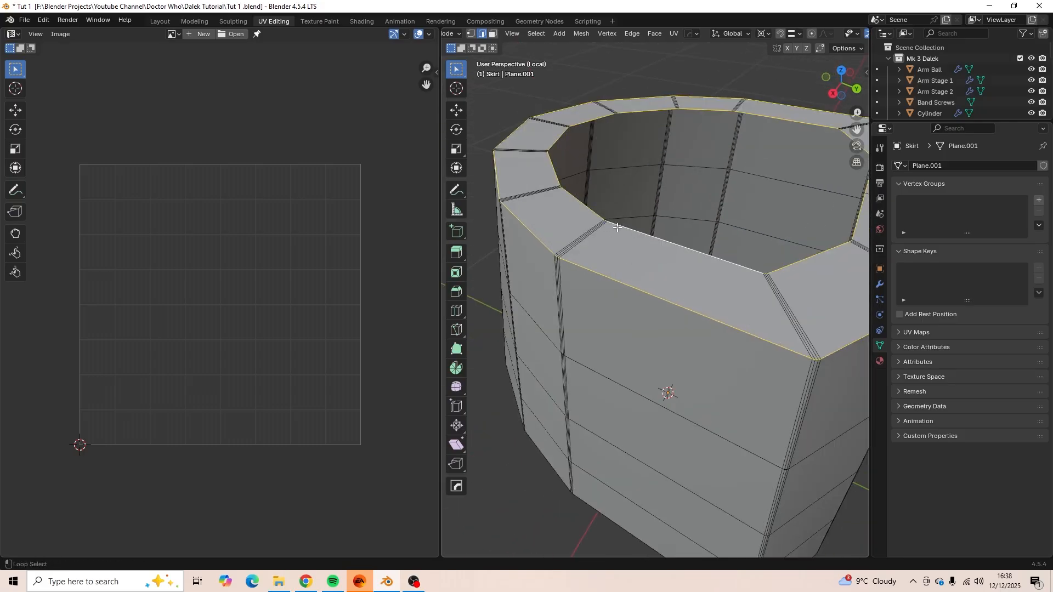
Add one vertical corner edge loop of the skirt to the rim selection and mark the selected edges as seams.
scroll(618, 227, down, 4)
middle_drag(617, 227, 699, 345)
scroll(666, 208, up, 1)
scroll(687, 331, up, 3)
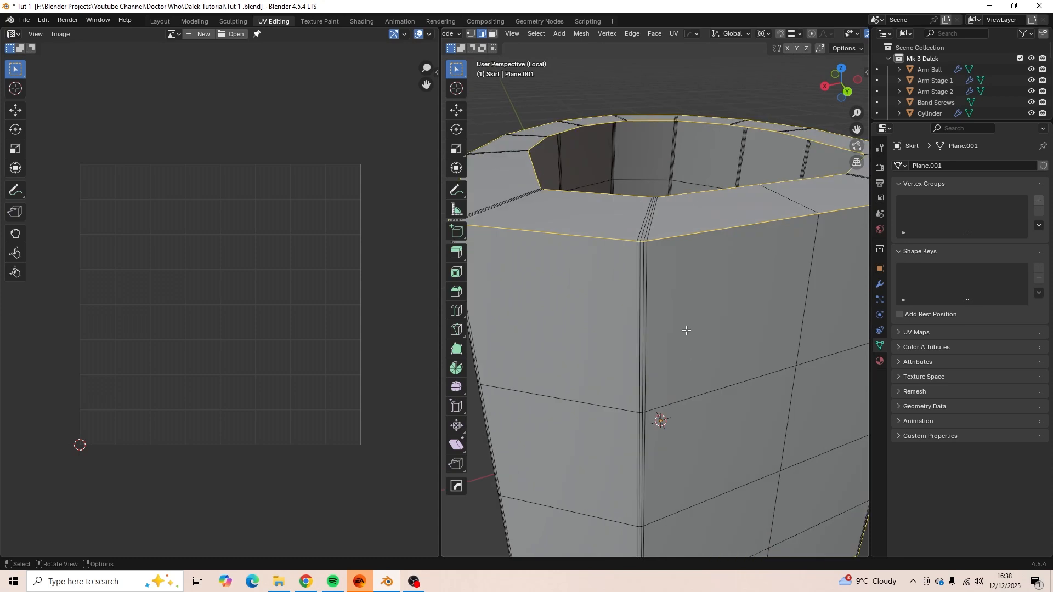
alt+click(654, 226)
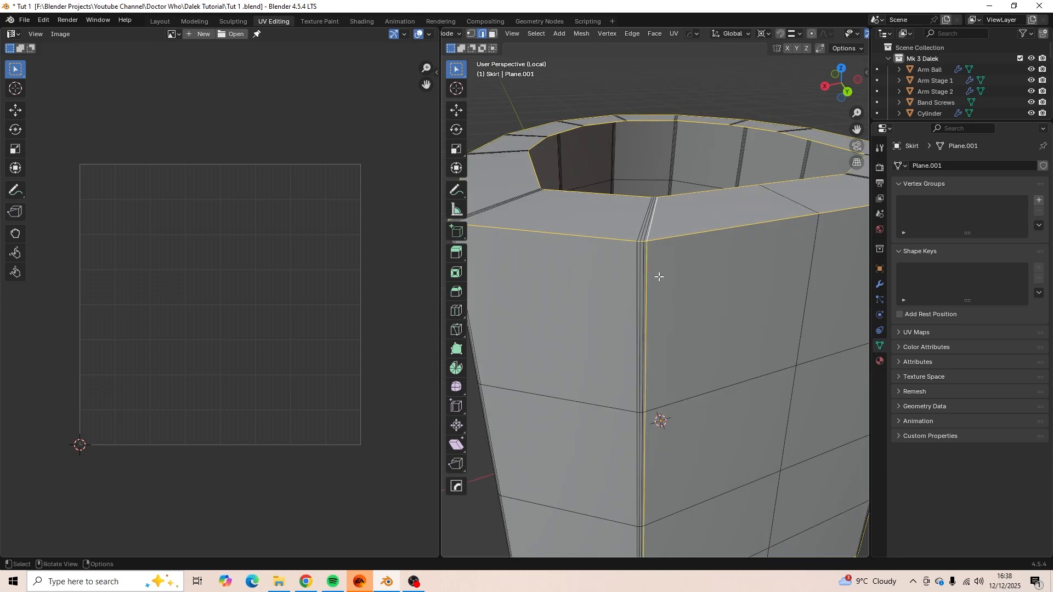
scroll(656, 274, down, 3)
middle_drag(653, 272, 683, 281)
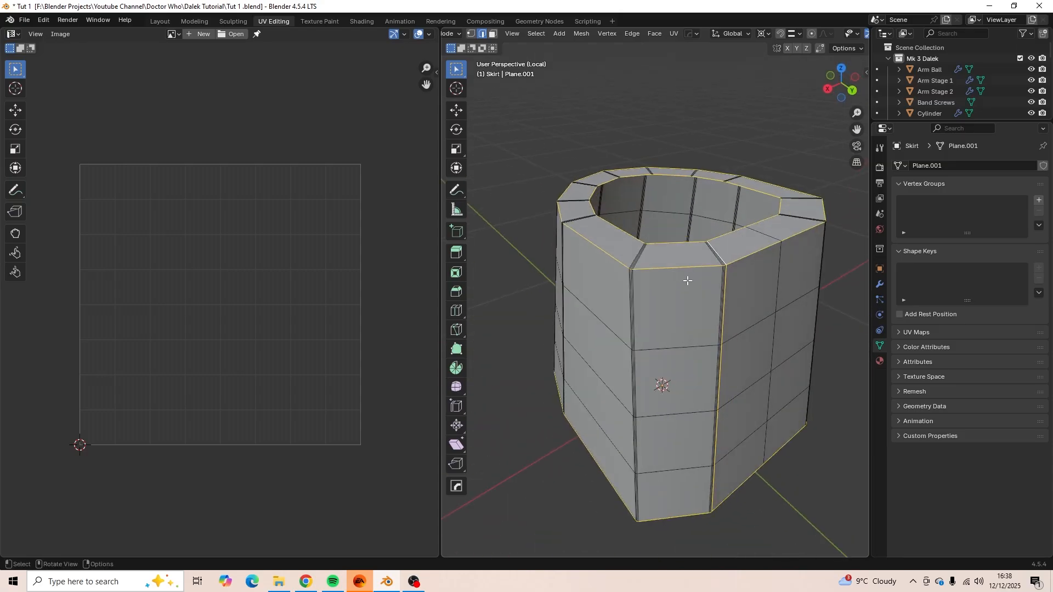
key(u)
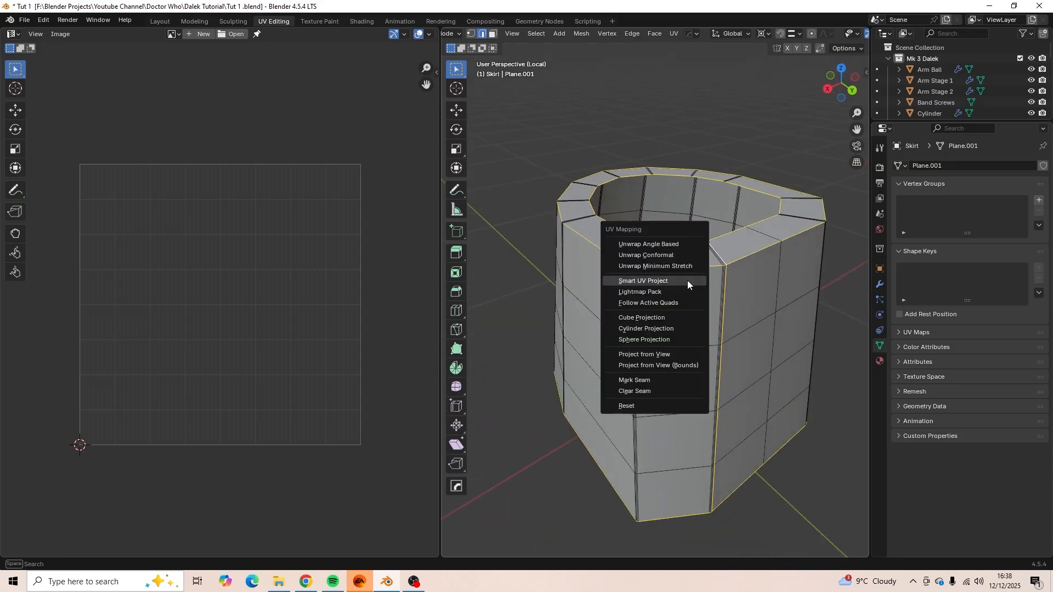
click(670, 381)
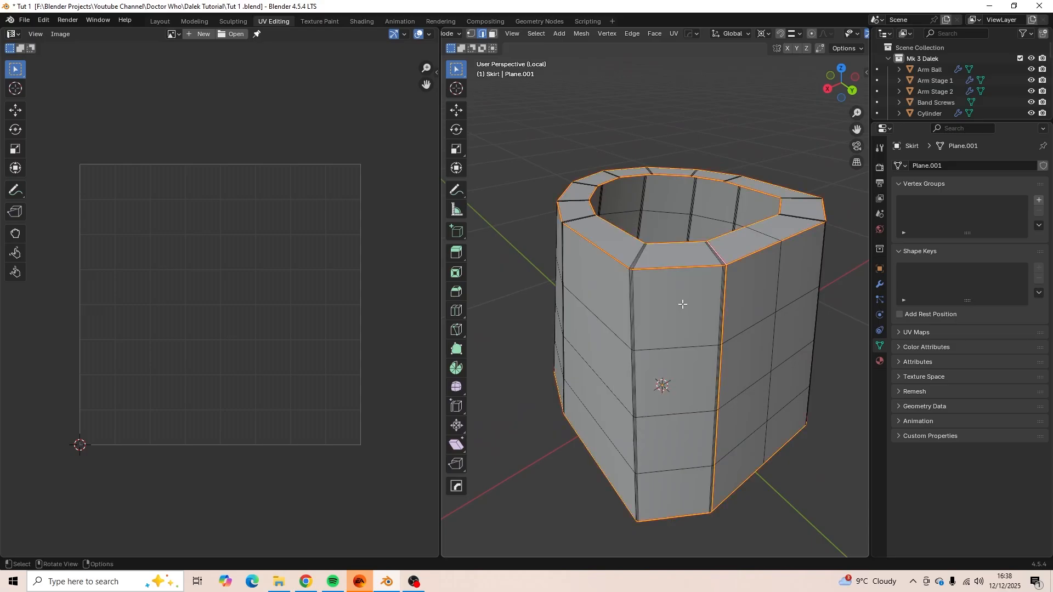
Check the skirt's seams with nothing selected, select its entire mesh and unwrap it with Unwrap Angle Based.
key(a)
key(alt+a)
middle_drag(683, 304, 717, 267)
scroll(699, 302, up, 2)
scroll(713, 197, up, 2)
middle_drag(713, 192, 775, 262)
scroll(679, 140, down, 4)
key(a)
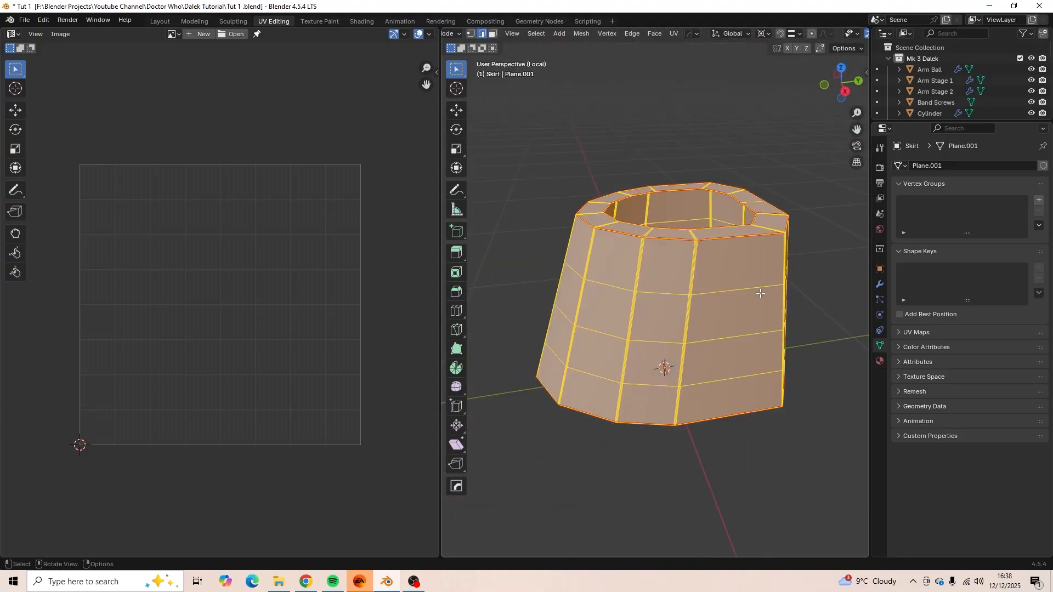
key(u)
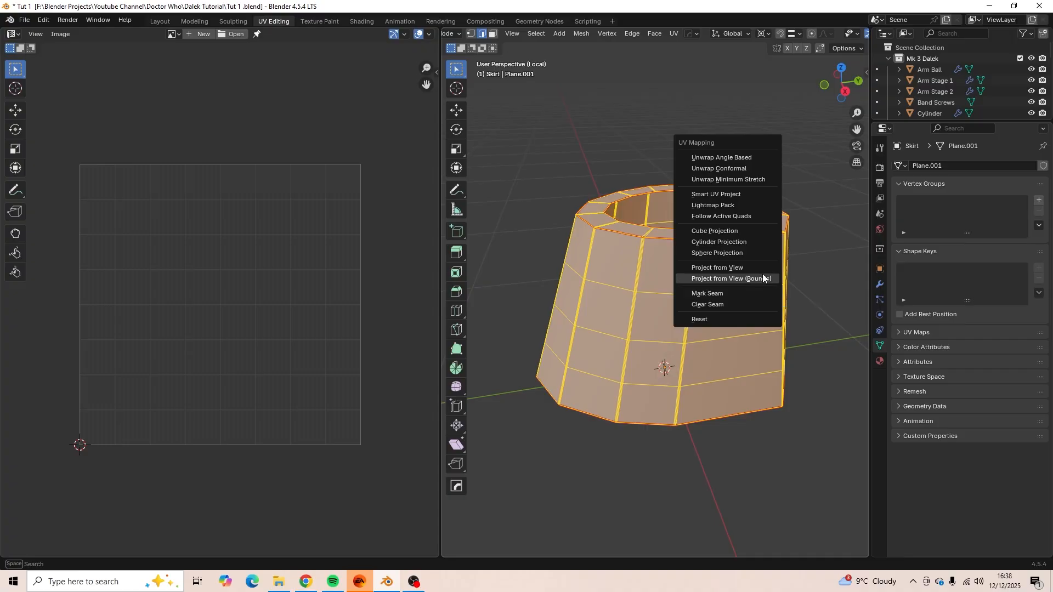
click(745, 159)
Examine the skirt's curved side panel island and its rim island in the UV layout.
middle_drag(193, 280, 308, 278)
scroll(307, 277, up, 2)
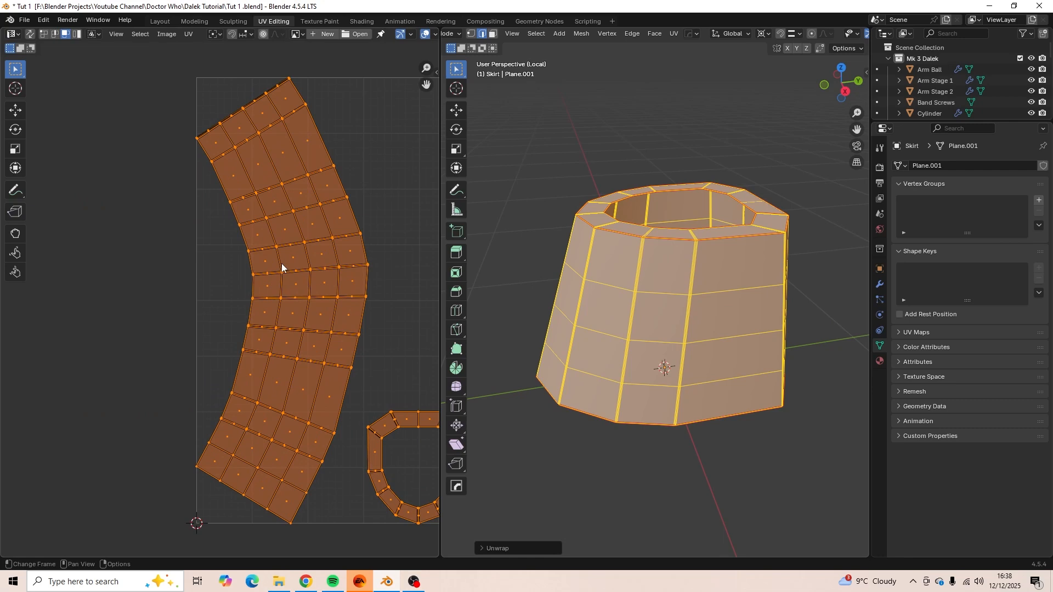
scroll(285, 270, down, 3)
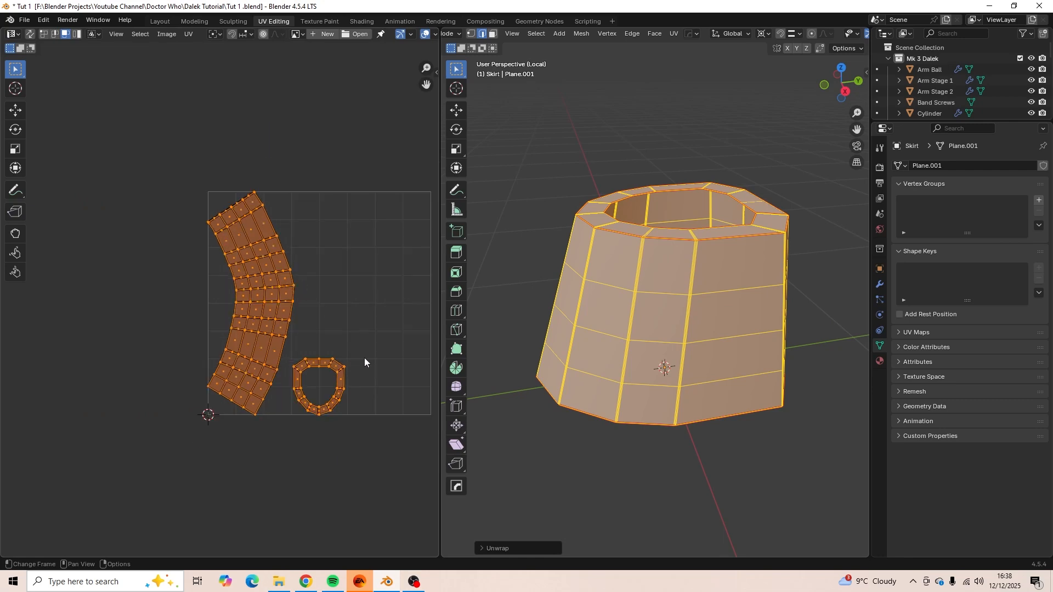
middle_drag(367, 366, 368, 328)
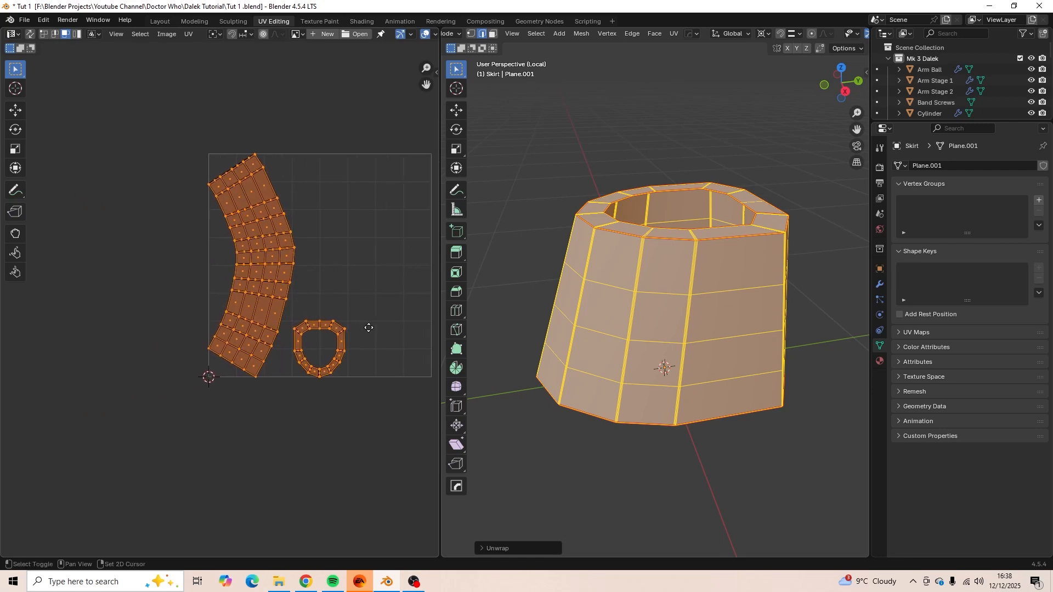
scroll(369, 328, up, 4)
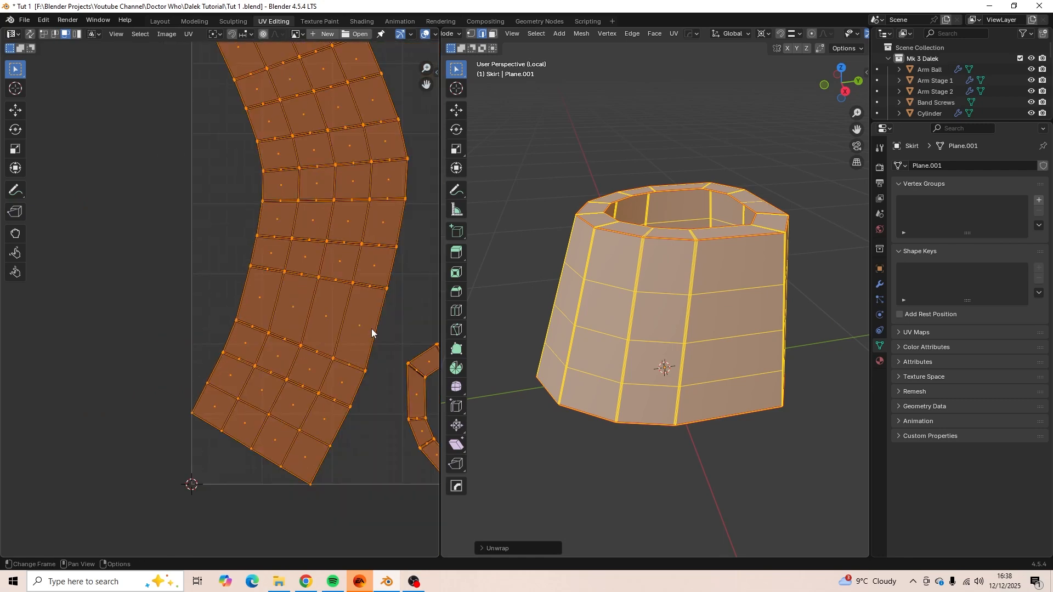
scroll(372, 331, down, 3)
scroll(231, 309, down, 2)
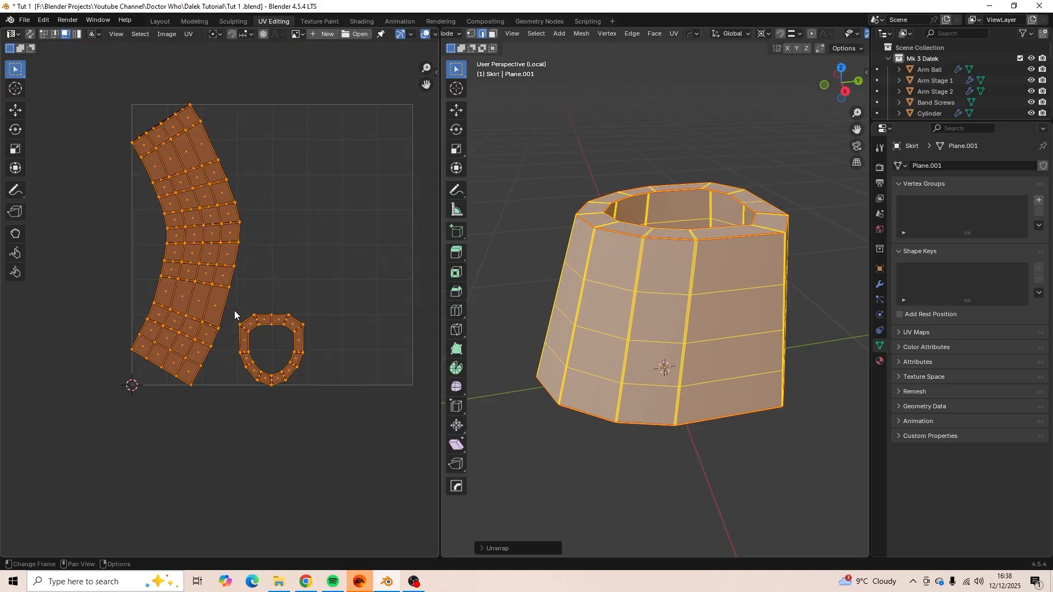
scroll(235, 310, down, 2)
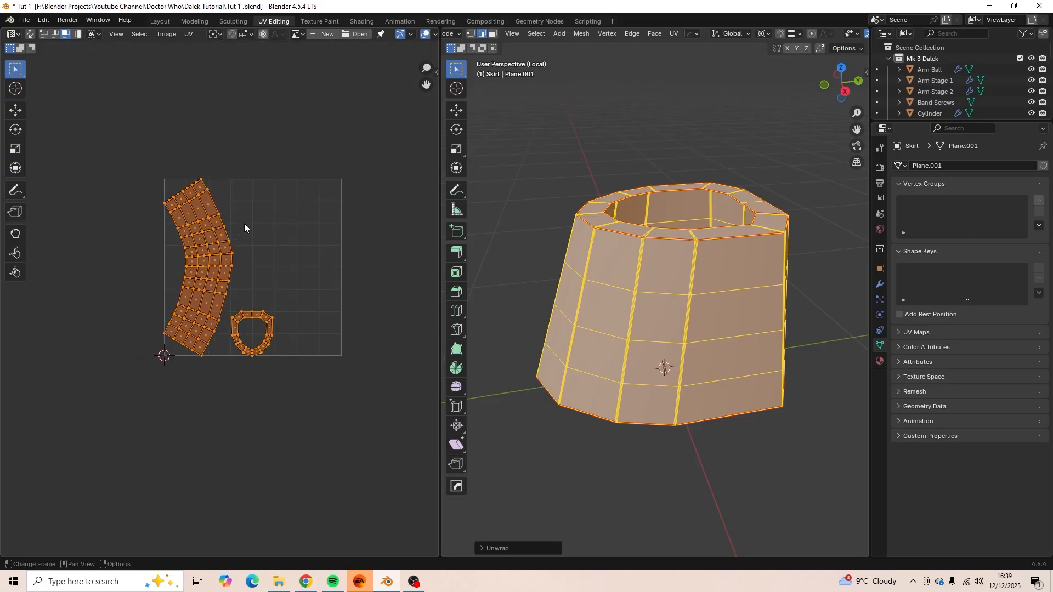
Move all the skirt's UV islands outside the UV square, below its lower-left corner.
key(g)
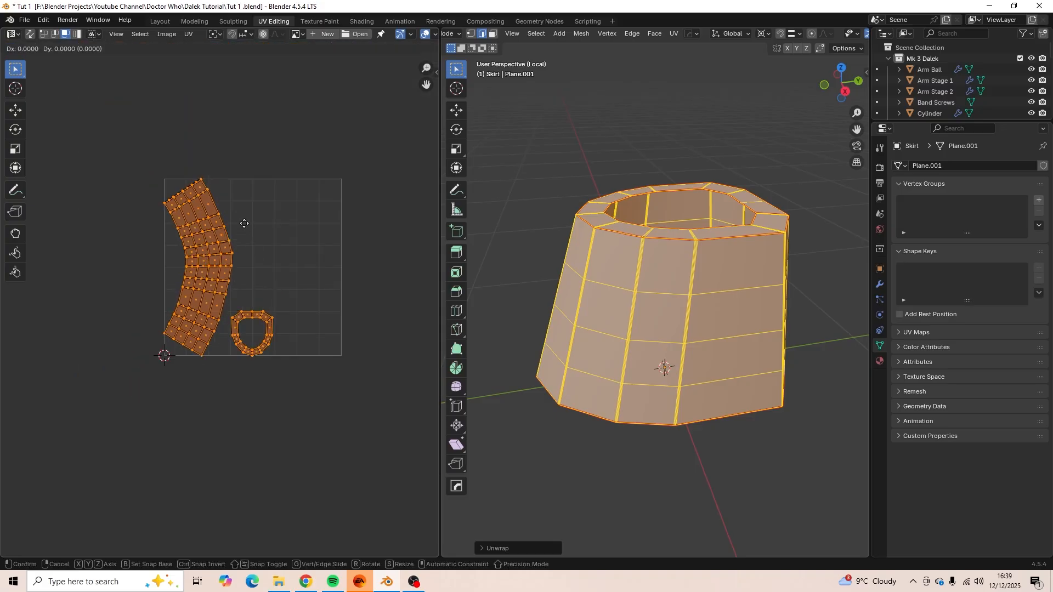
right_click(244, 223)
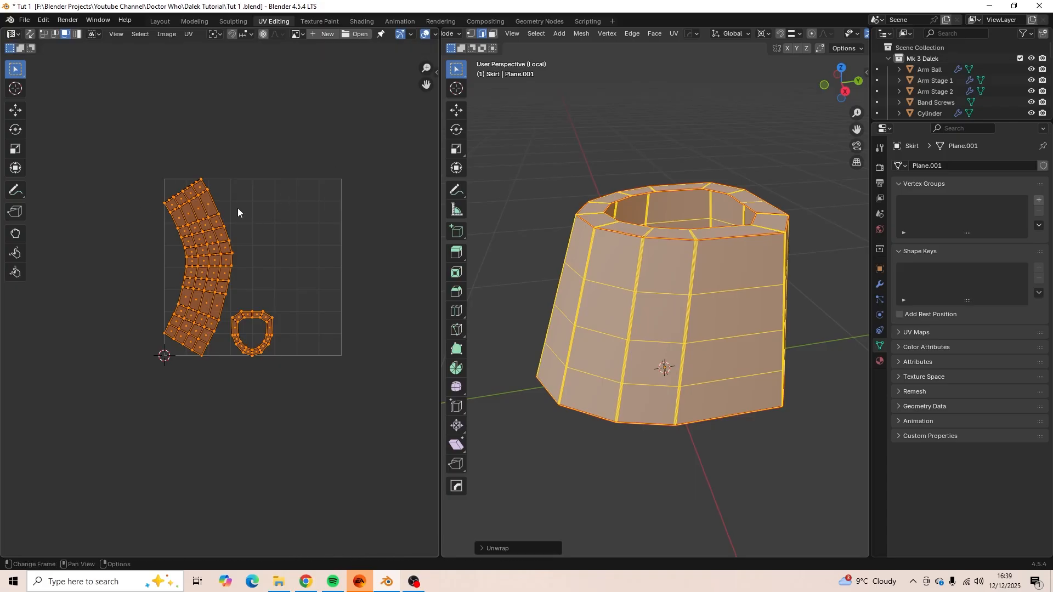
key(g)
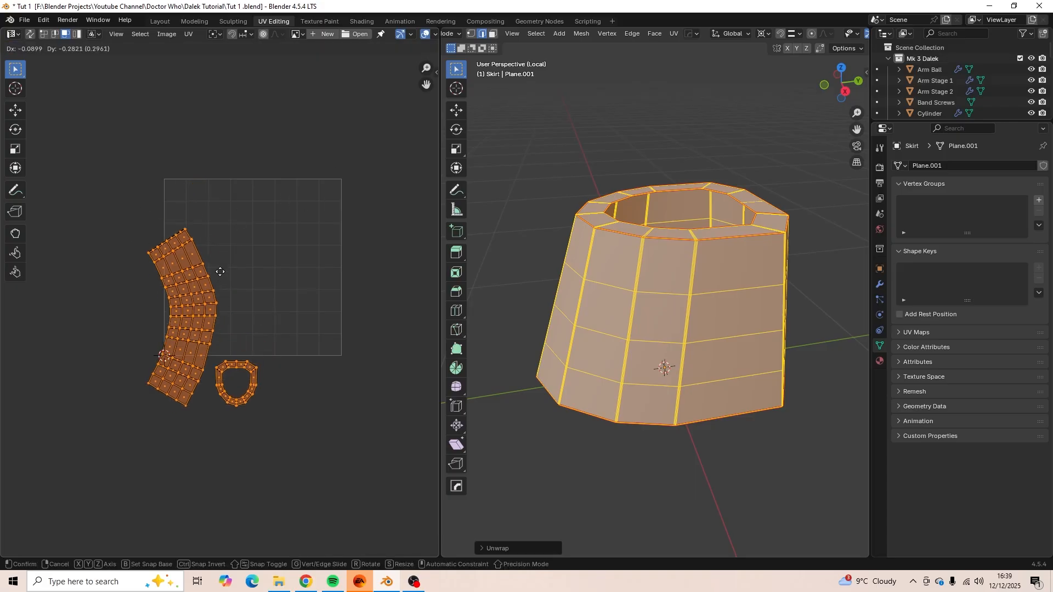
click(175, 405)
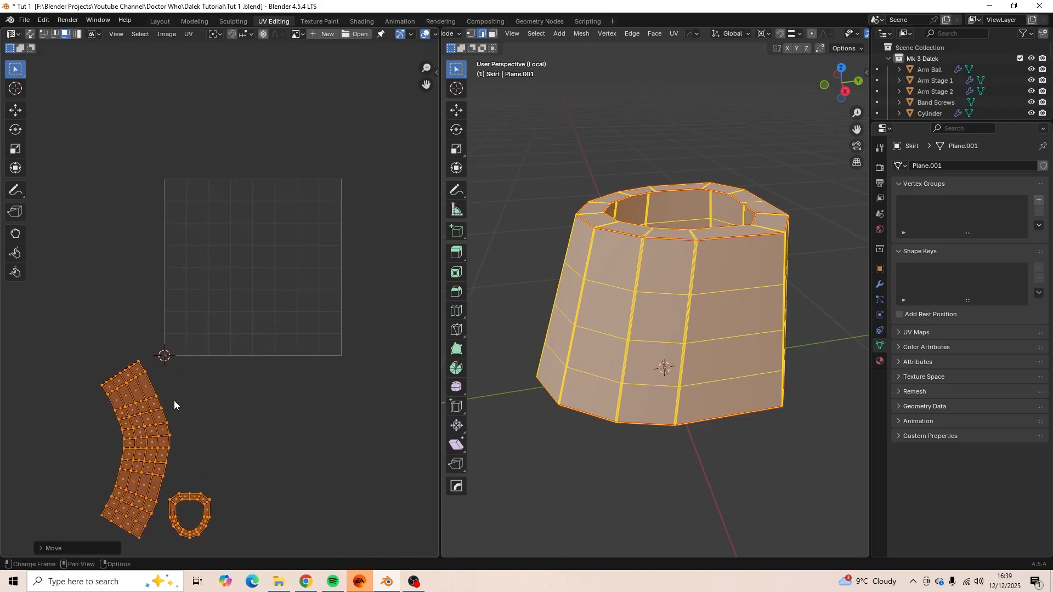
scroll(242, 280, up, 3)
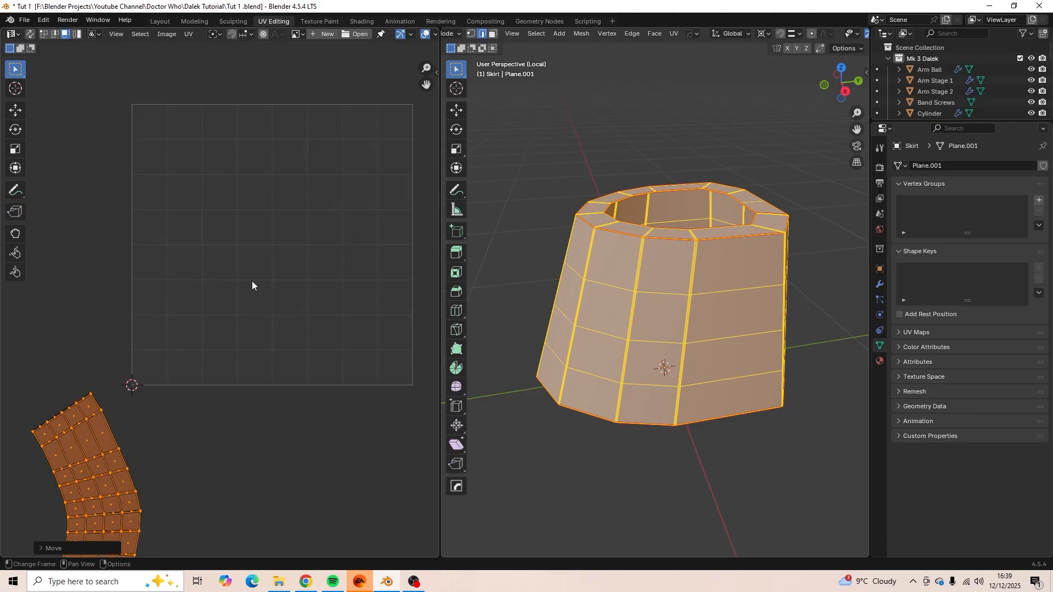
scroll(286, 275, down, 4)
middle_drag(287, 285, 317, 254)
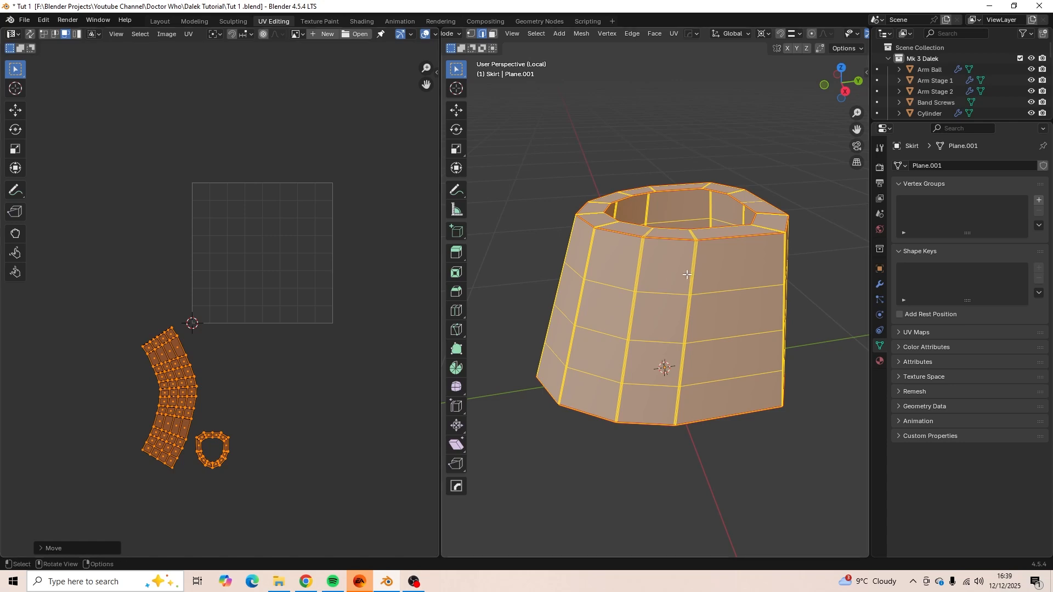
Leave local view and Edit Mode, and hide the unwrapped skirt.
key(KP_Divide)
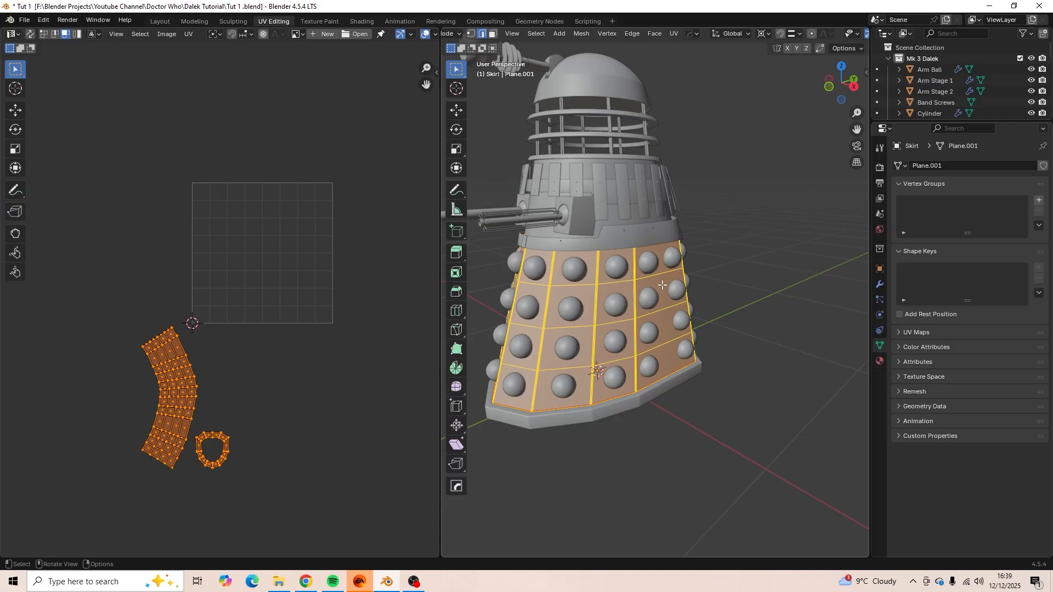
key(Tab)
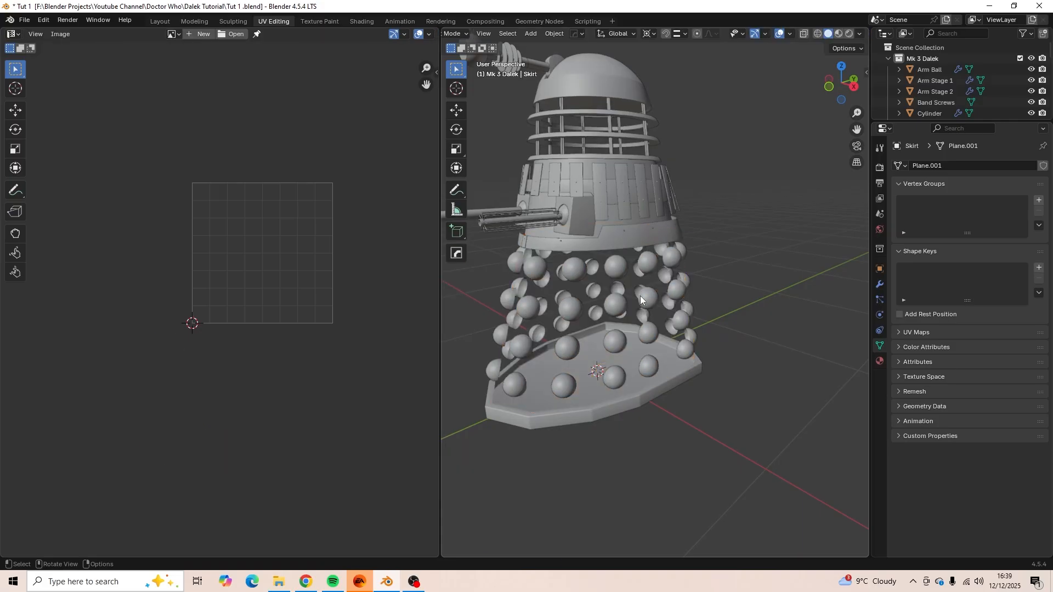
key(h)
Select the fender at the Dalek's base and enter Edit Mode with none of its mesh selected.
shift+middle_drag(633, 319, 623, 270)
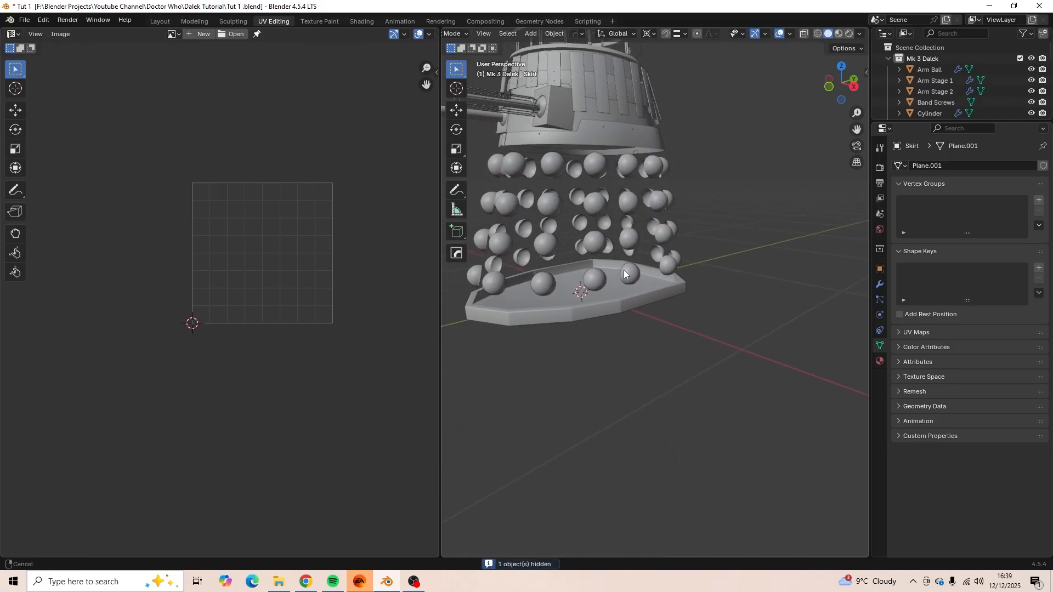
scroll(597, 314, up, 5)
middle_drag(604, 322, 631, 341)
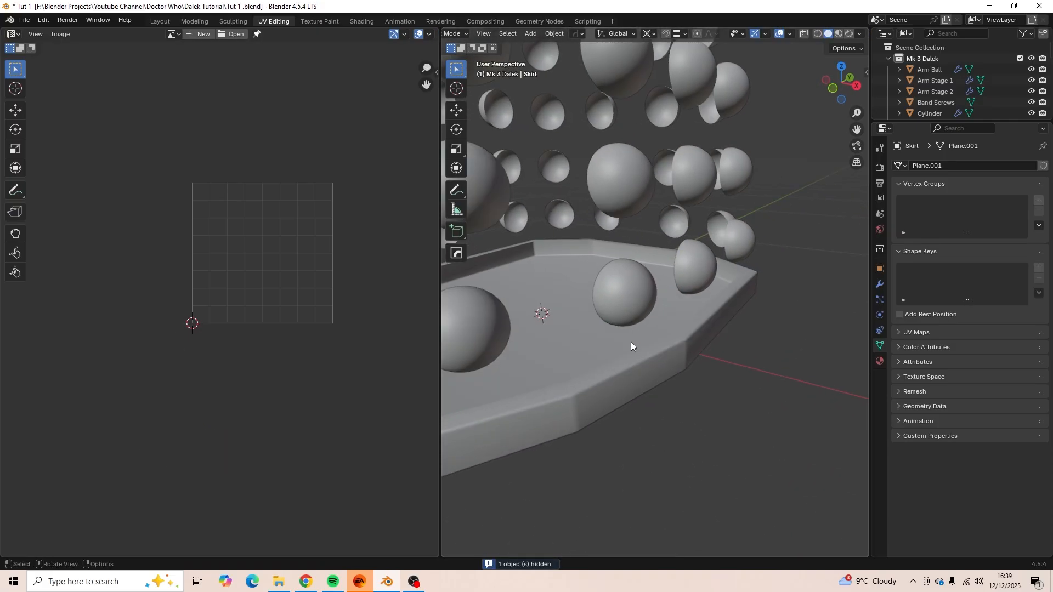
click(637, 371)
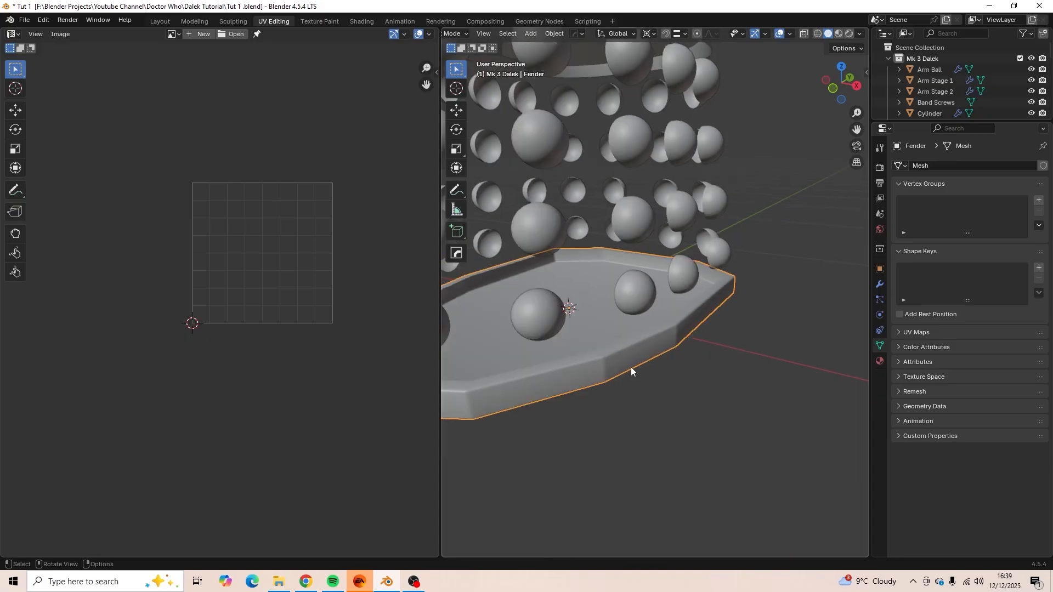
key(Tab)
key(alt+a)
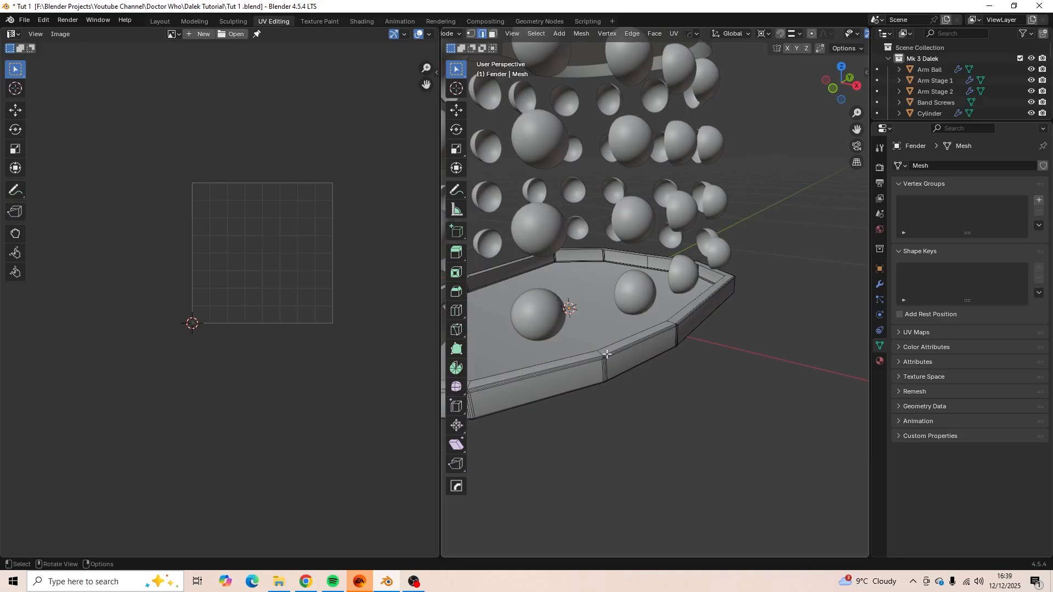
middle_drag(606, 354, 631, 374)
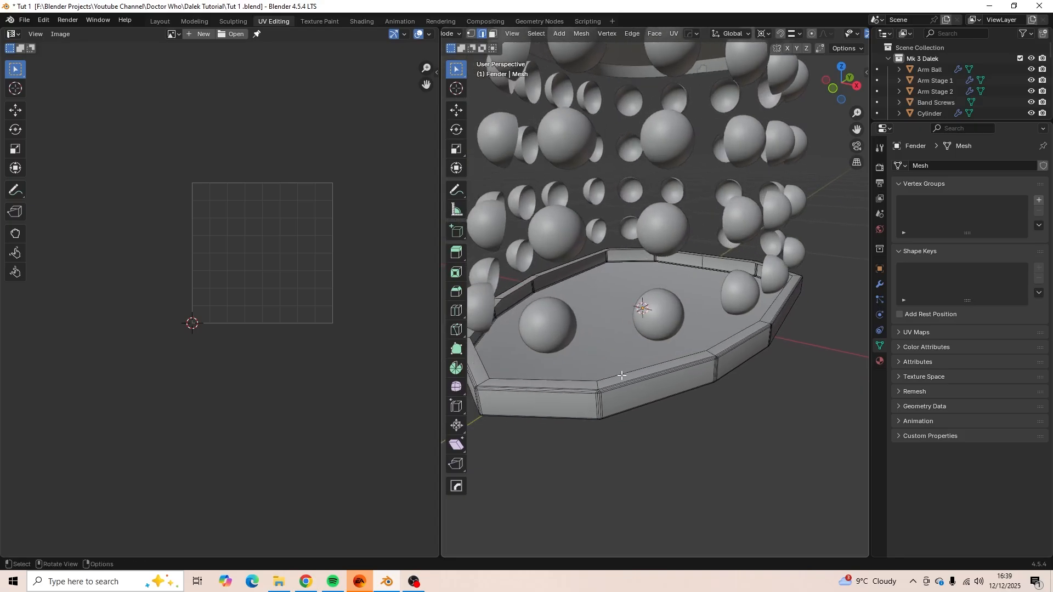
alt+click(627, 372)
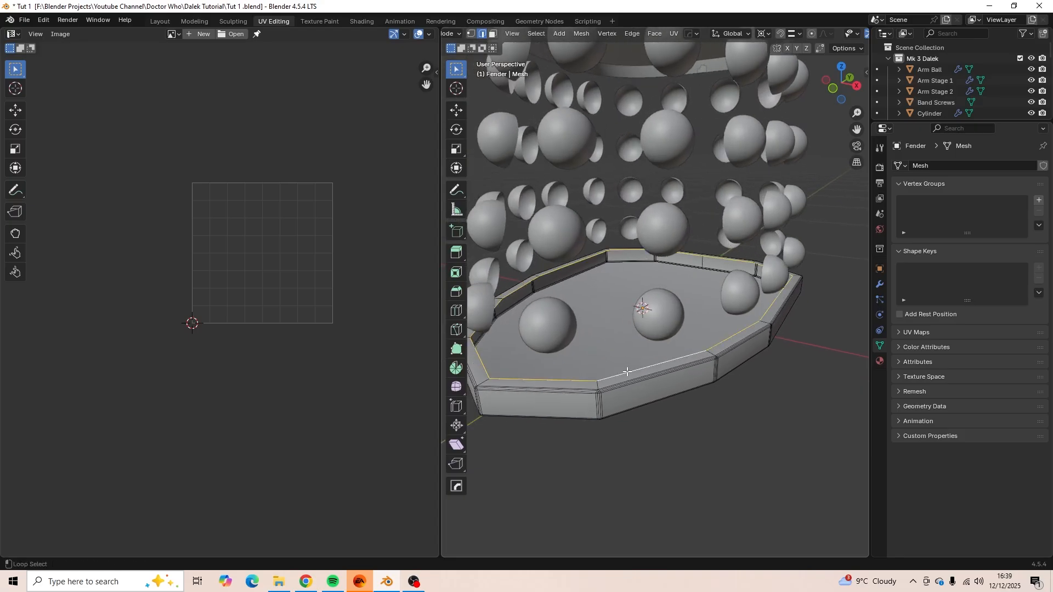
mouse_move(628, 372)
middle_down()
mouse_move(604, 388)
mouse_move(583, 380)
mouse_move(654, 414)
mouse_move(639, 308)
mouse_move(623, 356)
middle_up()
scroll(625, 346, up, 2)
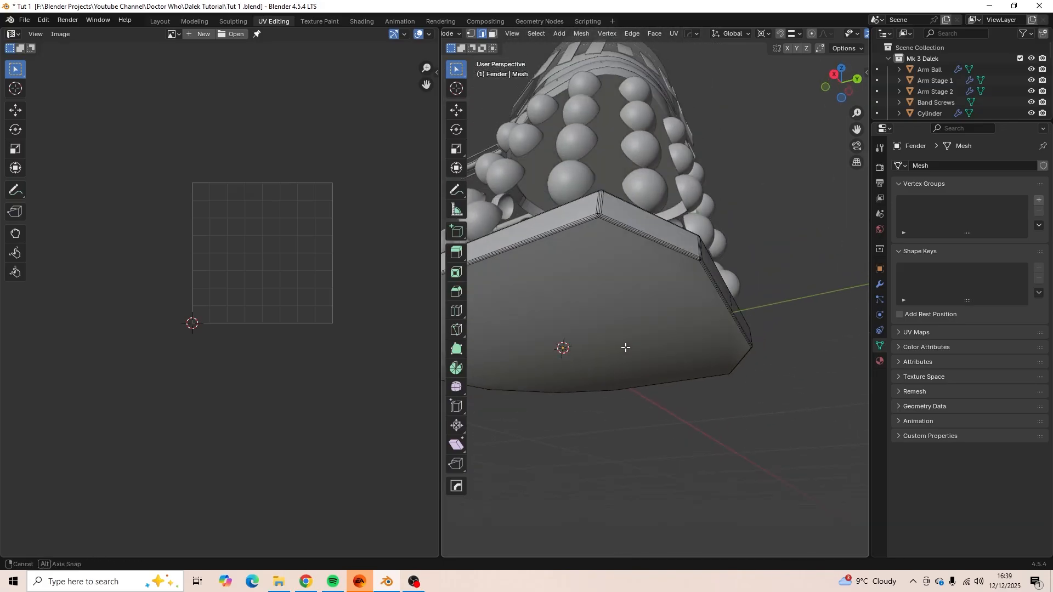
scroll(604, 252, up, 2)
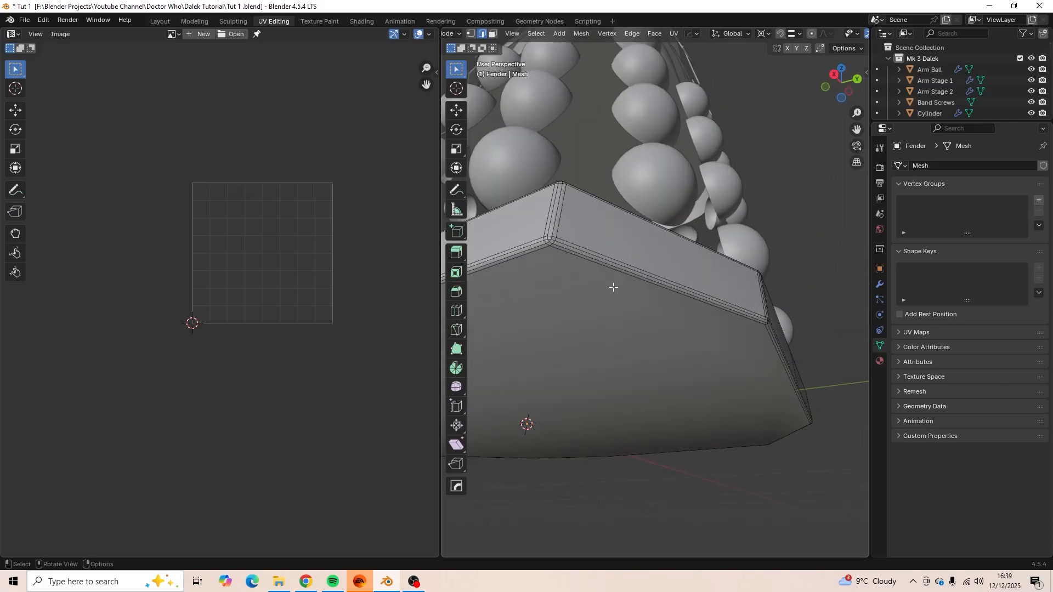
alt+click(581, 258)
key(ctrl+z)
alt+click(542, 257)
key(ctrl+z)
Select the fender's large bottom face in face mode, mark its outline as a seam, and clear the selection.
key(3)
middle_drag(596, 310, 649, 285)
click(649, 286)
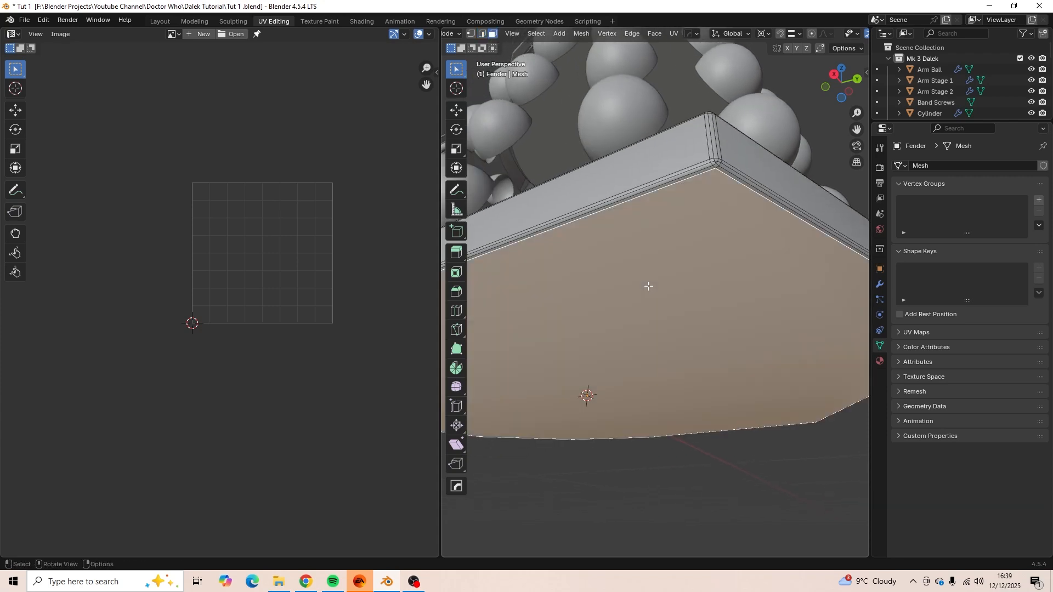
scroll(647, 291, down, 6)
key(u)
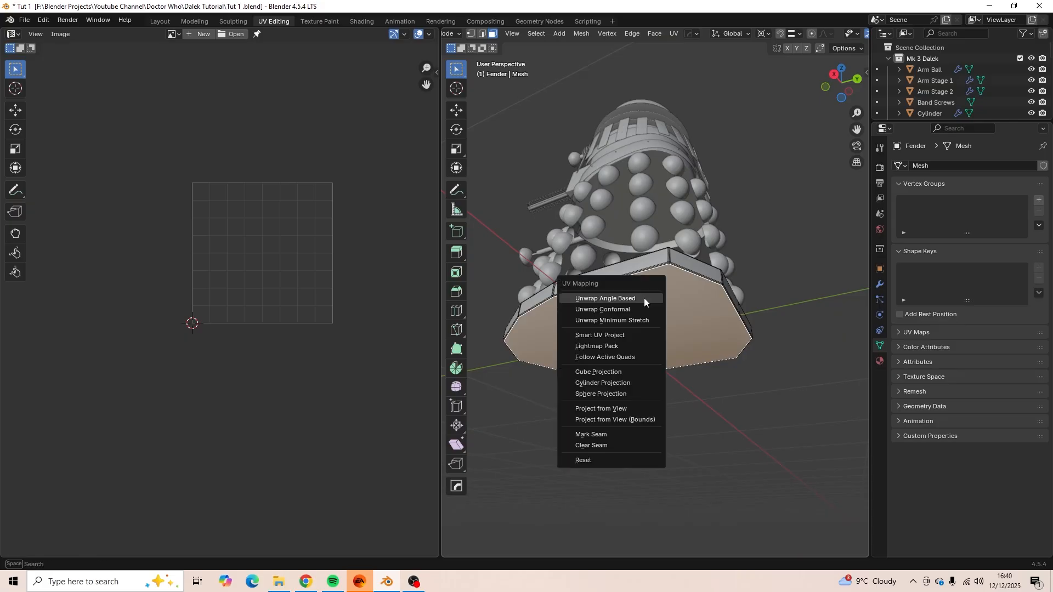
click(591, 434)
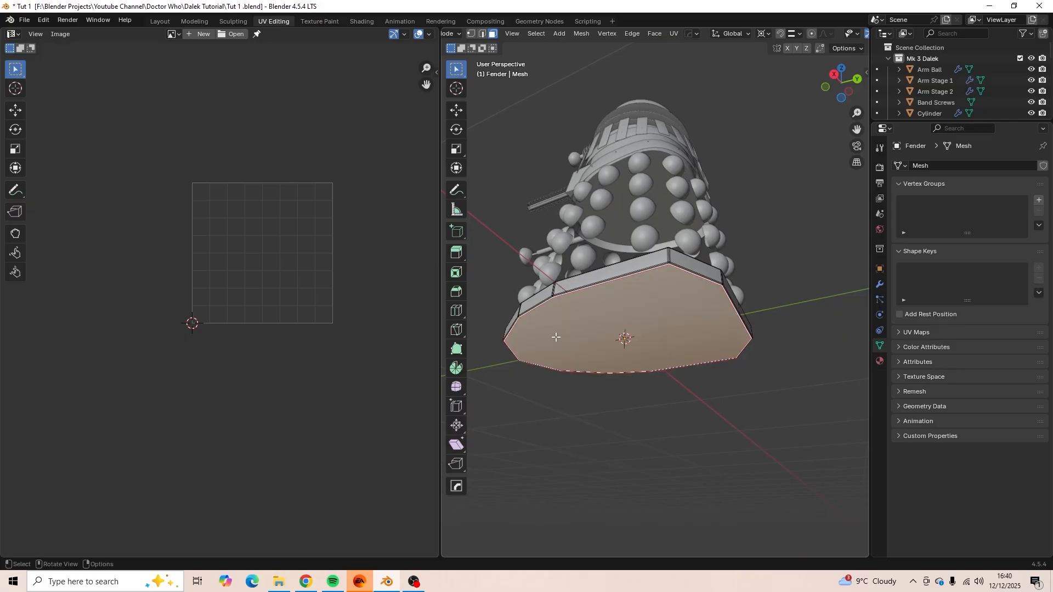
middle_drag(617, 433, 681, 410)
key(alt+a)
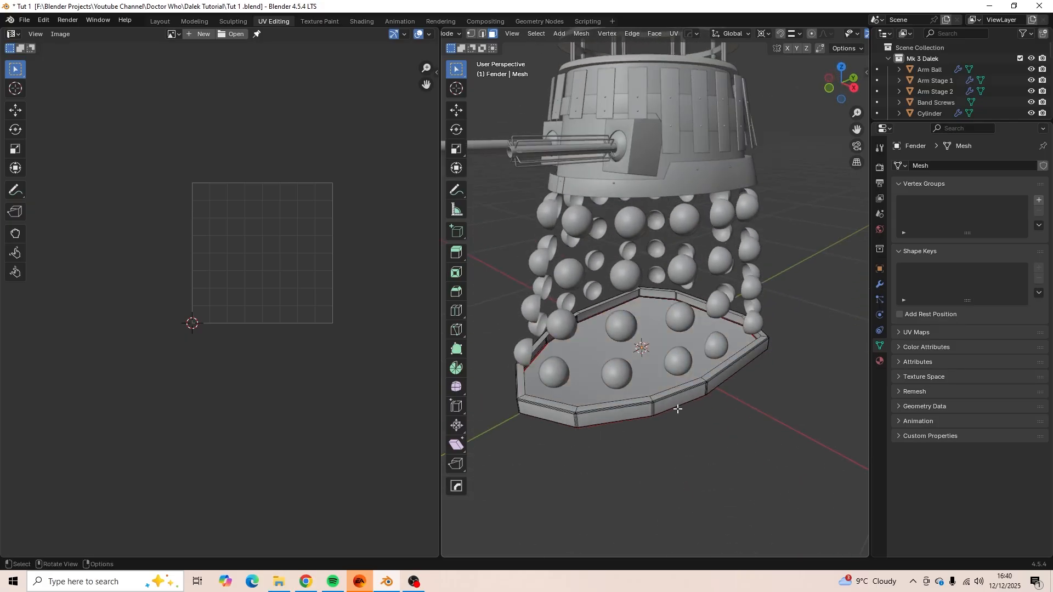
Mark a seam along the fender's inner top edge loop and down one corner's edges to the bottom outline.
key(2)
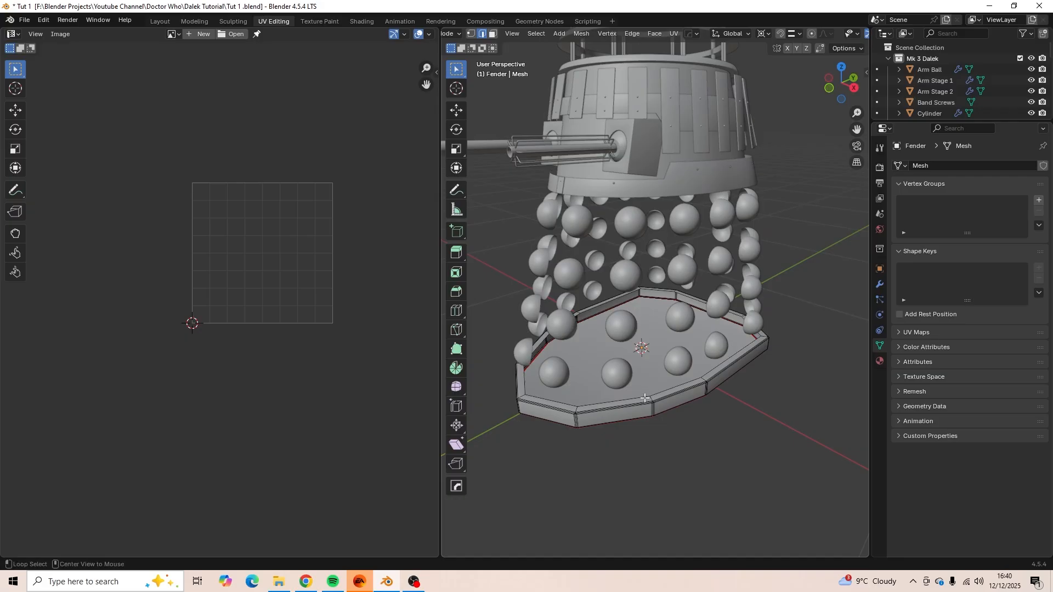
alt+click(645, 399)
middle_drag(645, 399, 564, 371)
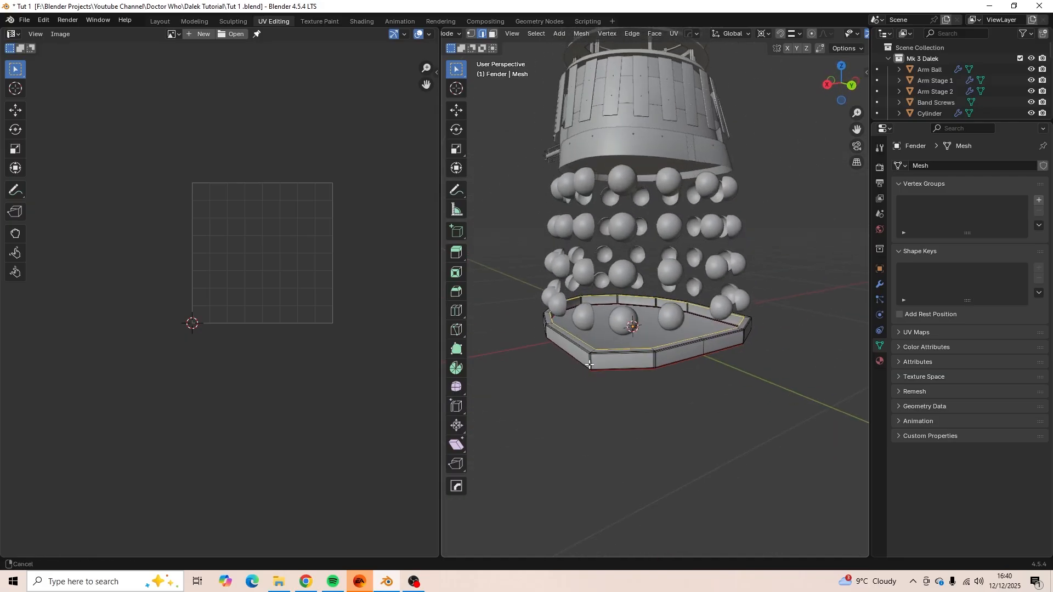
scroll(632, 336, up, 3)
scroll(632, 336, up, 6)
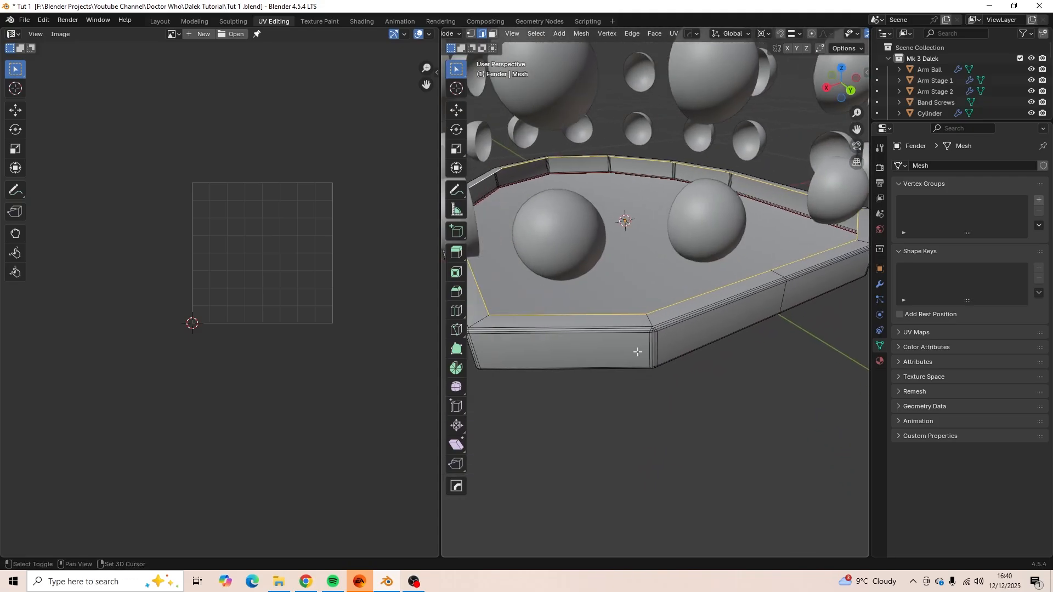
key(alt)
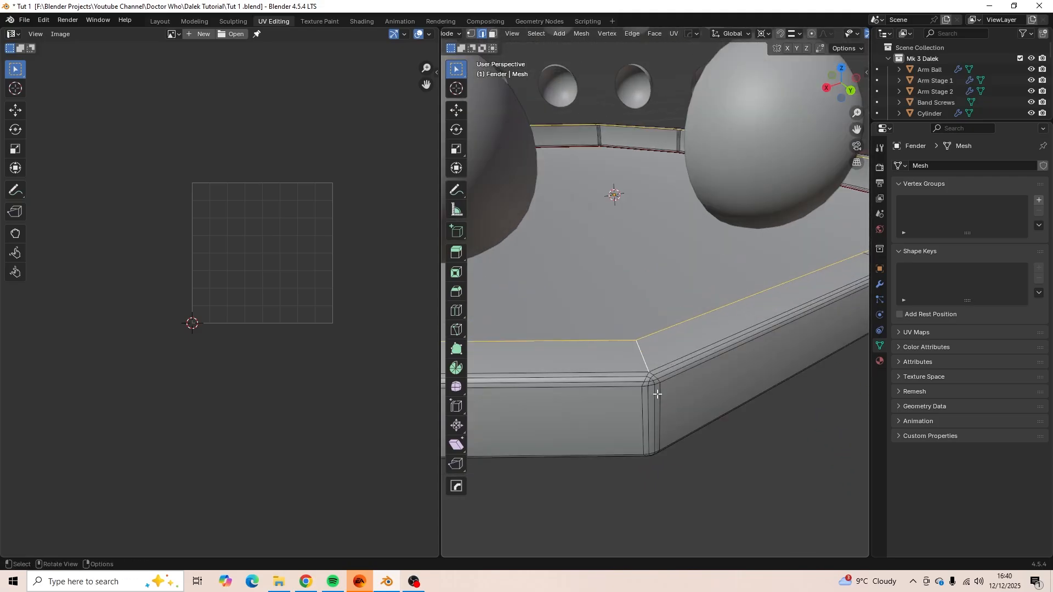
key(ctrl)
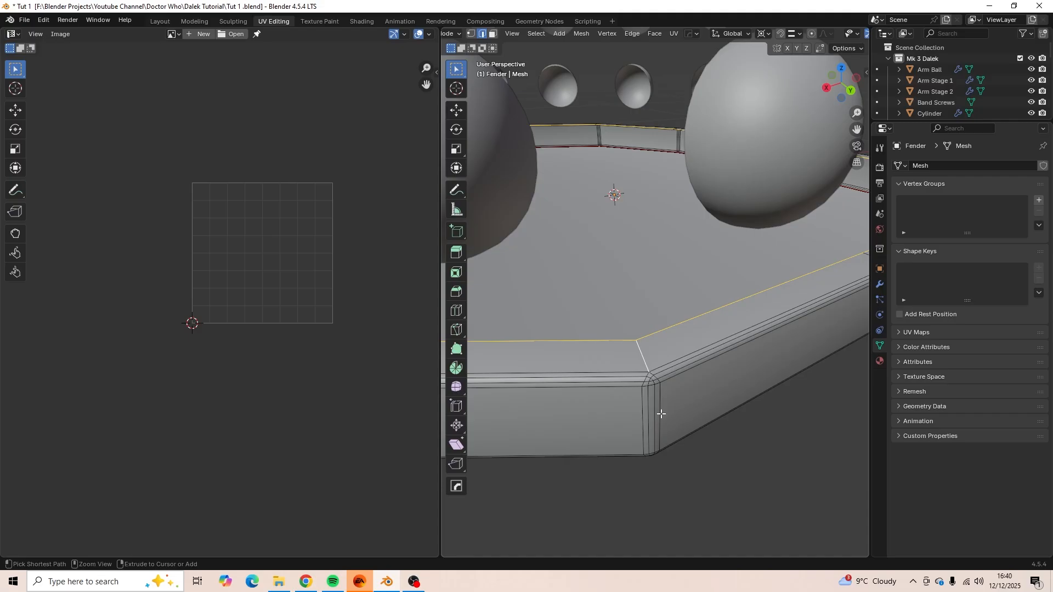
ctrl+click(658, 420)
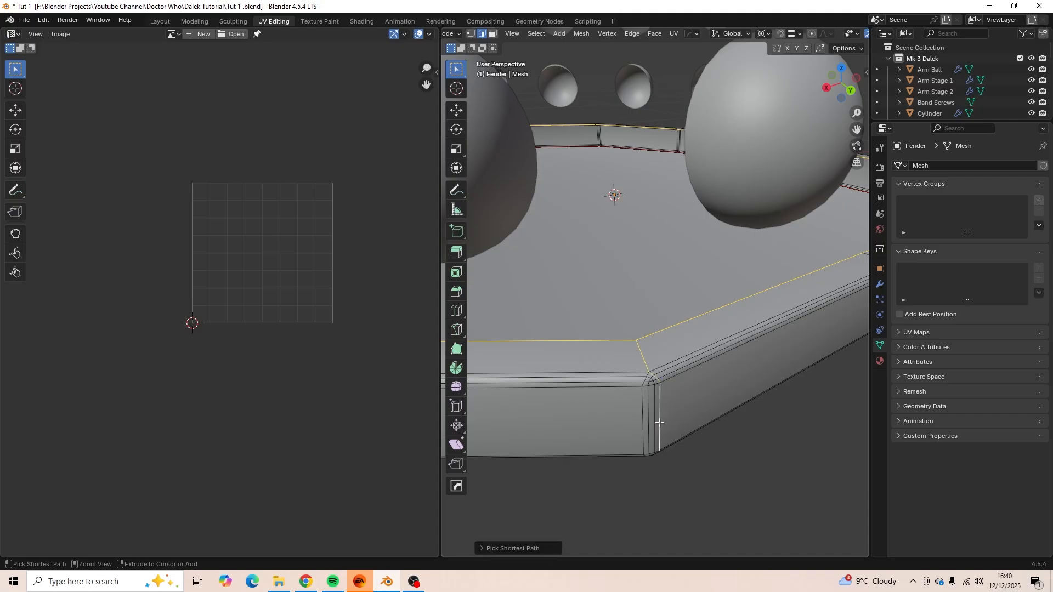
middle_drag(657, 423, 616, 305)
key(ctrl)
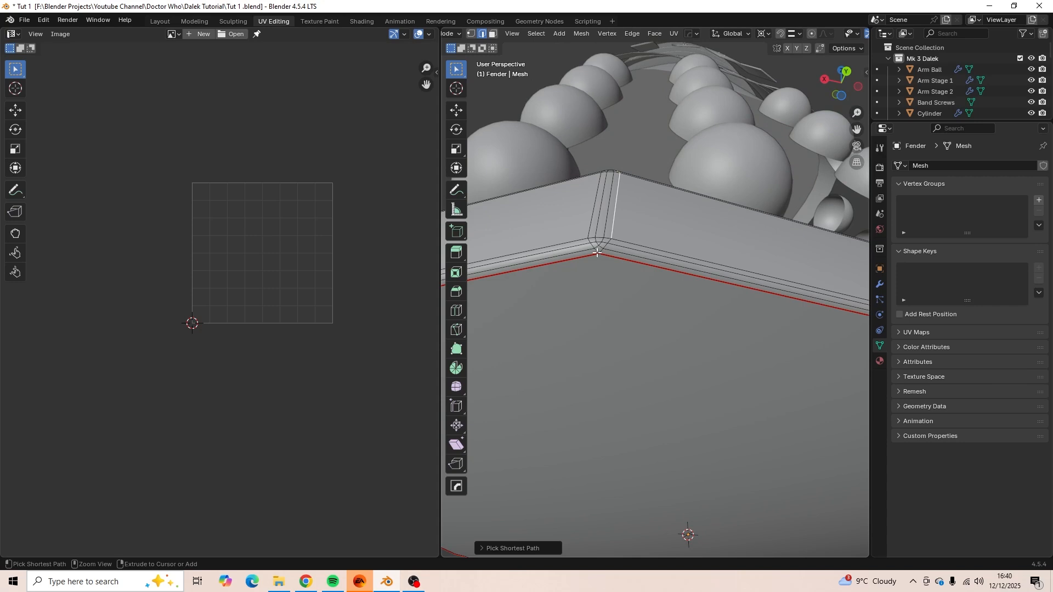
ctrl+click(601, 250)
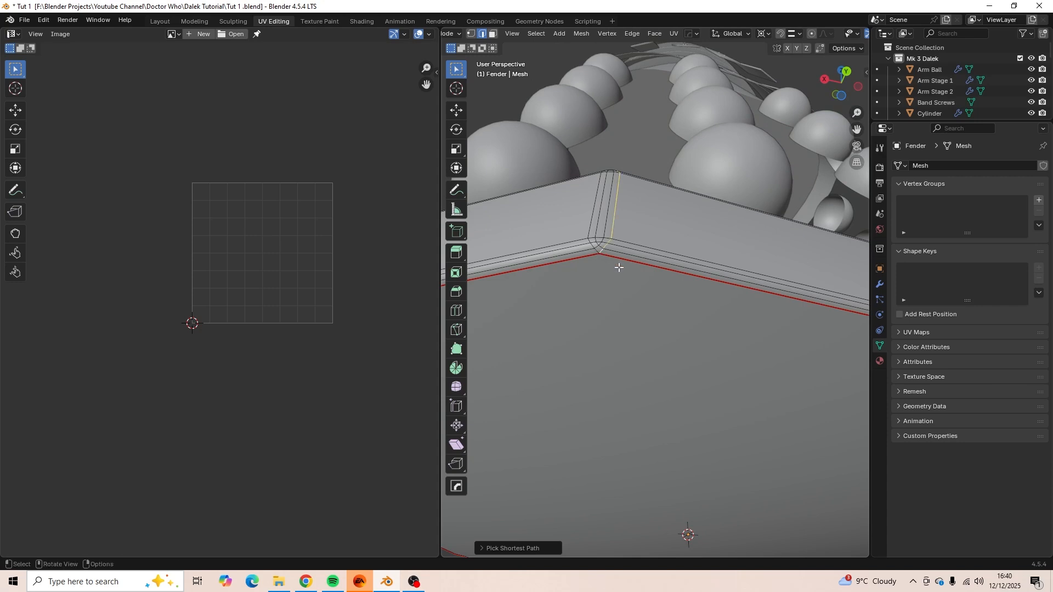
key(u)
click(621, 267)
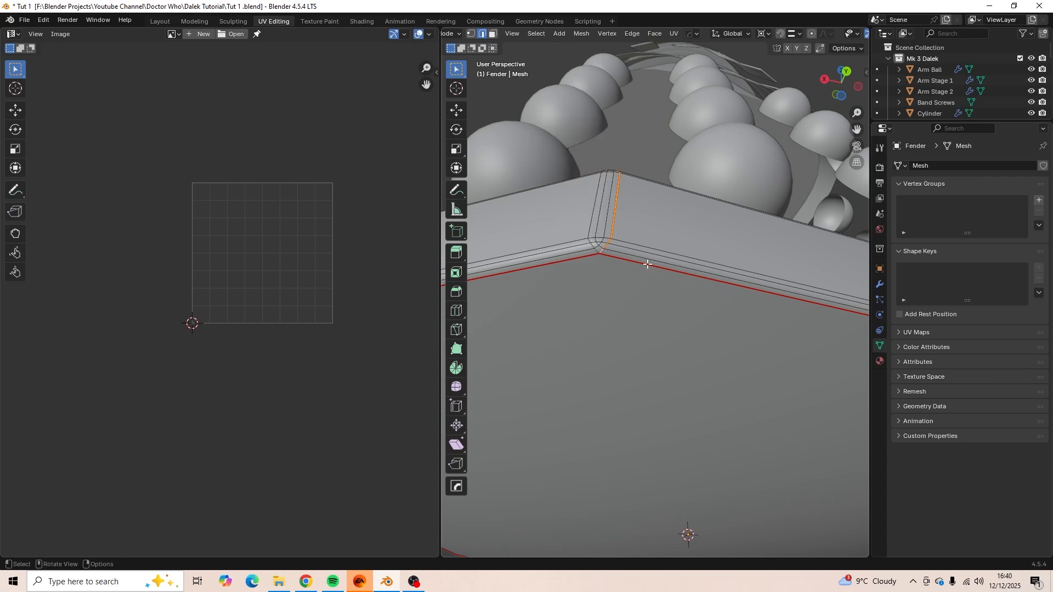
Unwrap the entire fender mesh and move its UV islands outside the UV square, above it.
key(a)
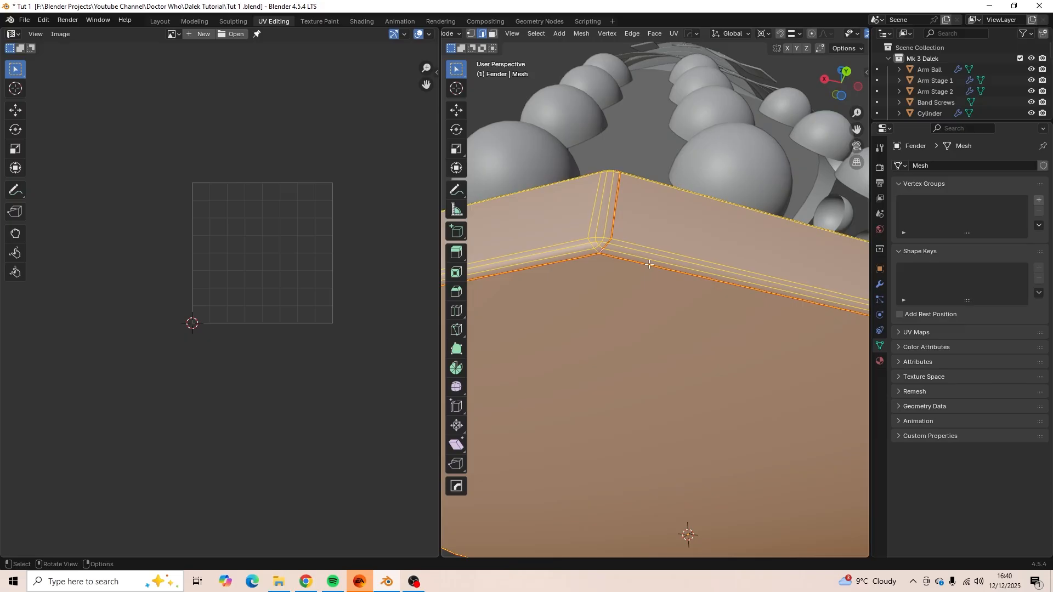
key(u)
click(625, 131)
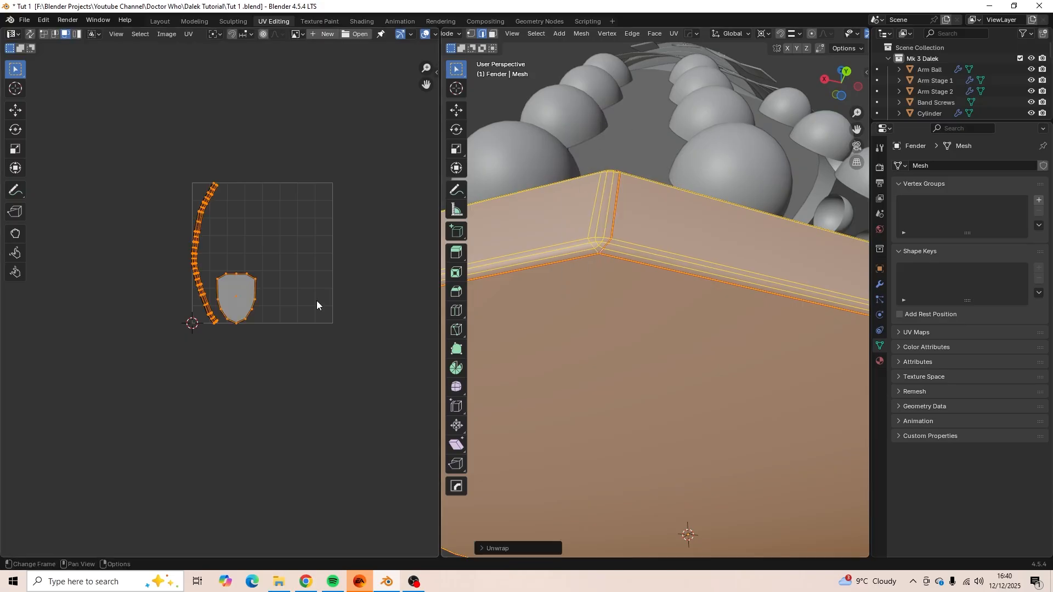
scroll(314, 302, up, 5)
scroll(313, 311, down, 7)
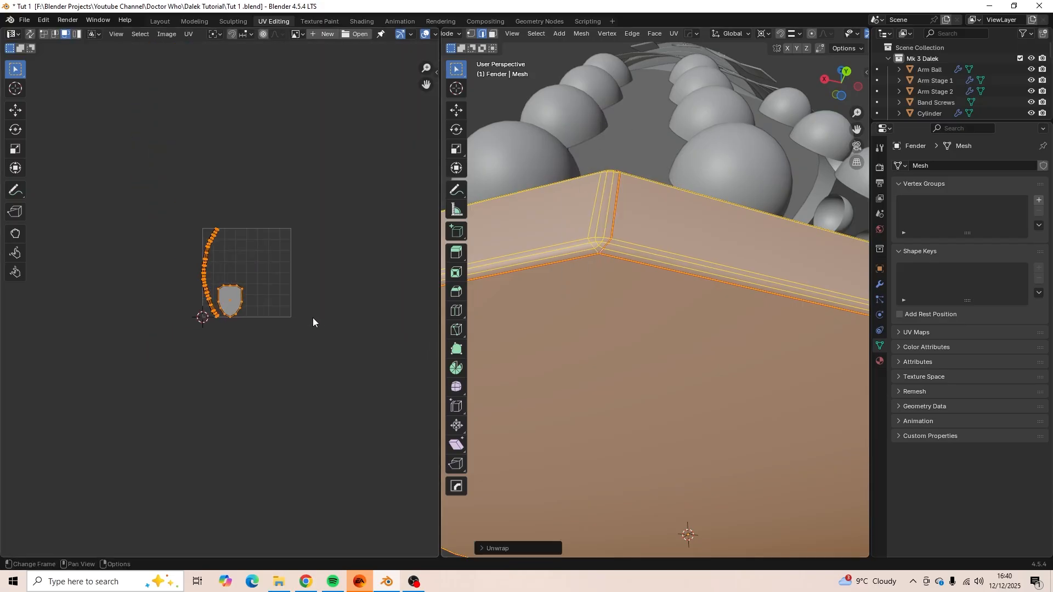
scroll(314, 376, up, 1)
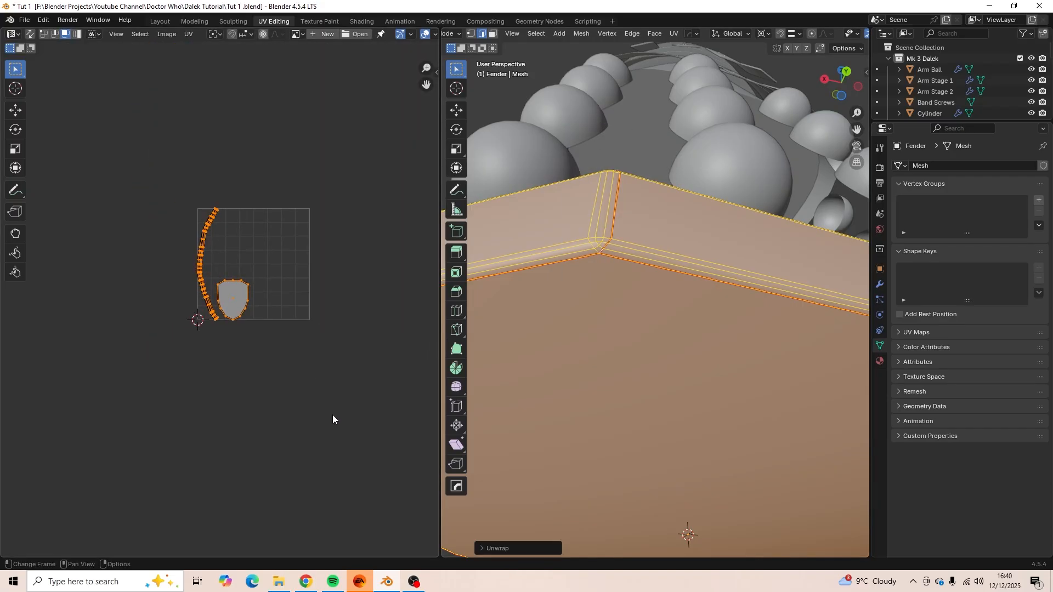
key(g)
click(401, 276)
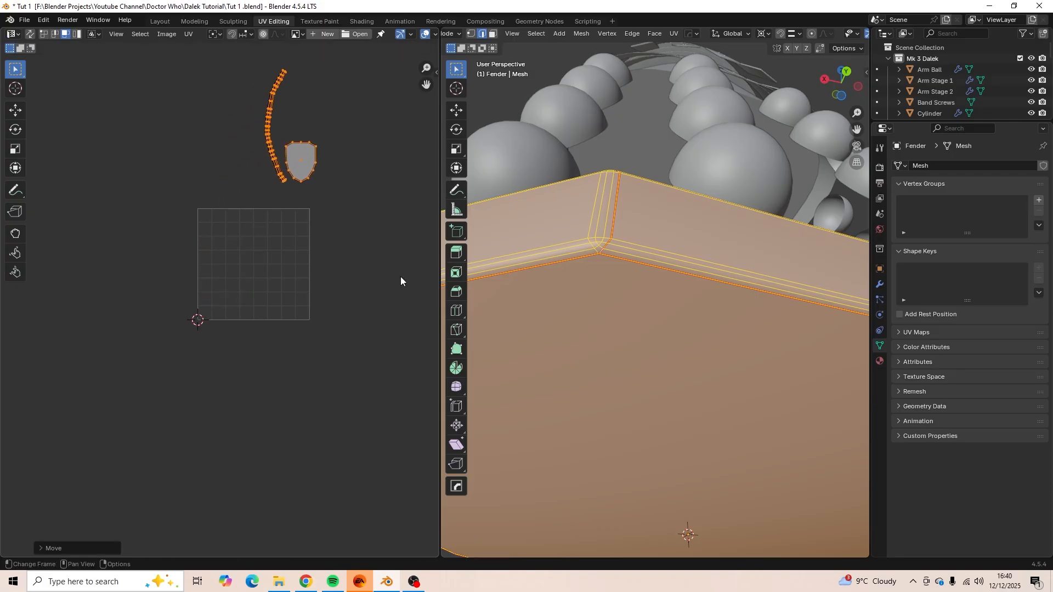
Leave Edit Mode and hide the unwrapped fender.
middle_drag(631, 384, 669, 361)
key(Tab)
key(h)
Select the Hemispheres object and unwrap all of its mesh in Edit Mode with the Angle Based method.
scroll(638, 363, down, 3)
scroll(660, 290, up, 2)
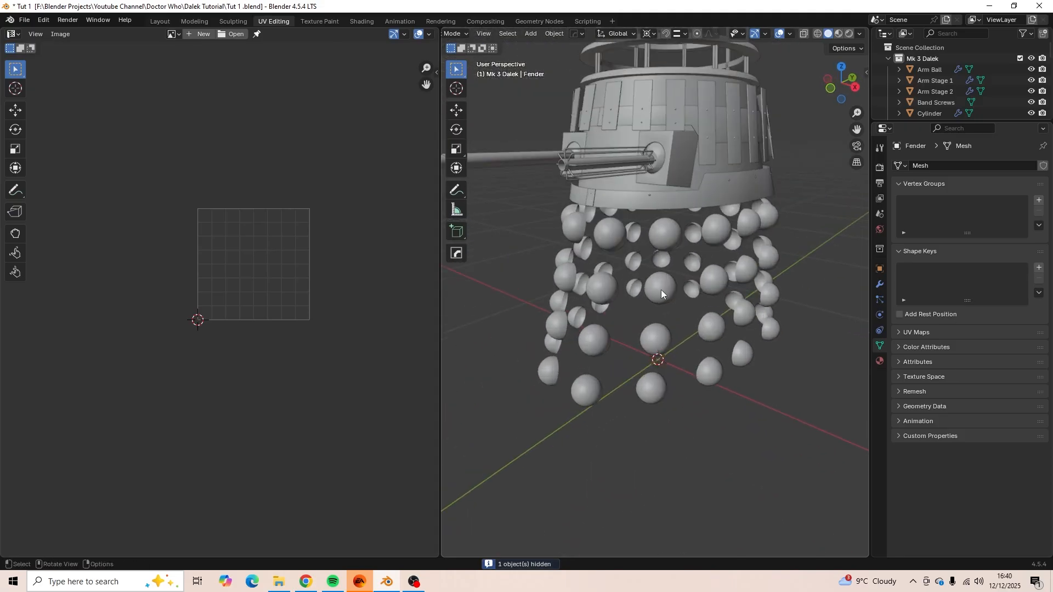
click(662, 290)
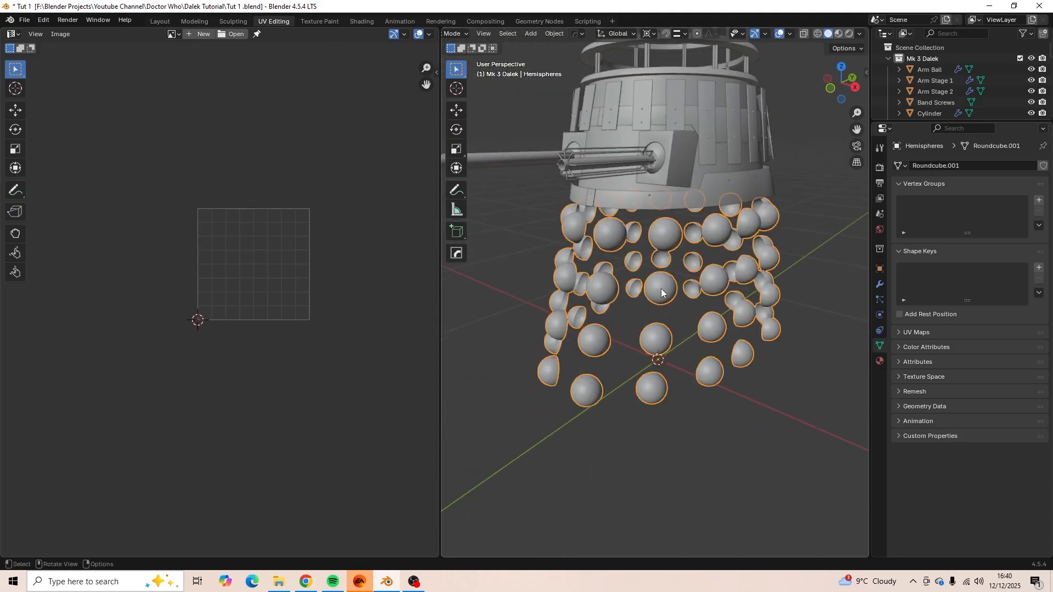
key(Tab)
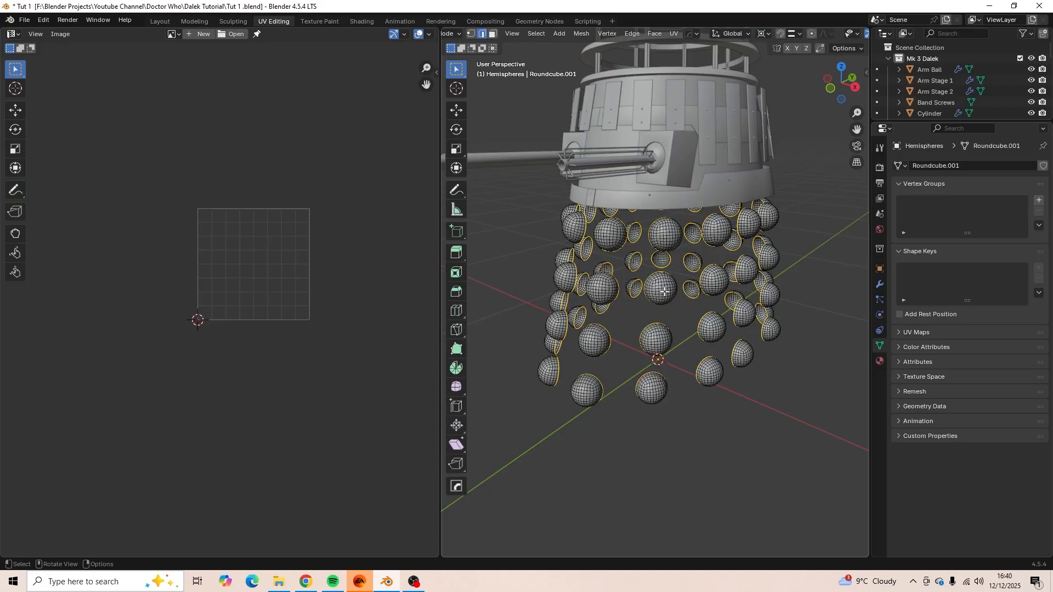
key(a)
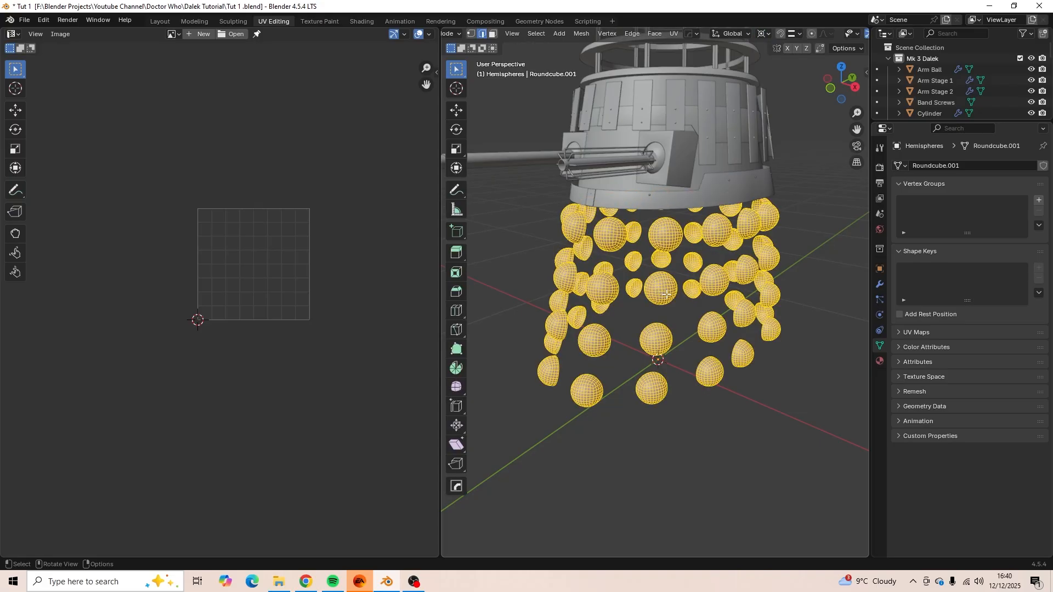
middle_drag(670, 295, 662, 299)
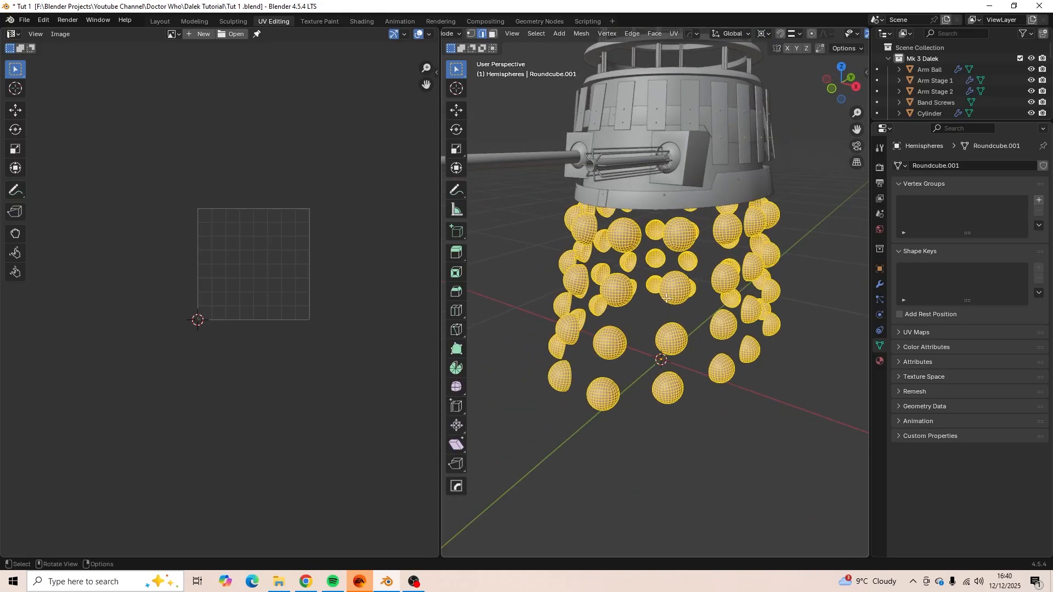
scroll(663, 299, up, 3)
scroll(663, 299, down, 2)
key(u)
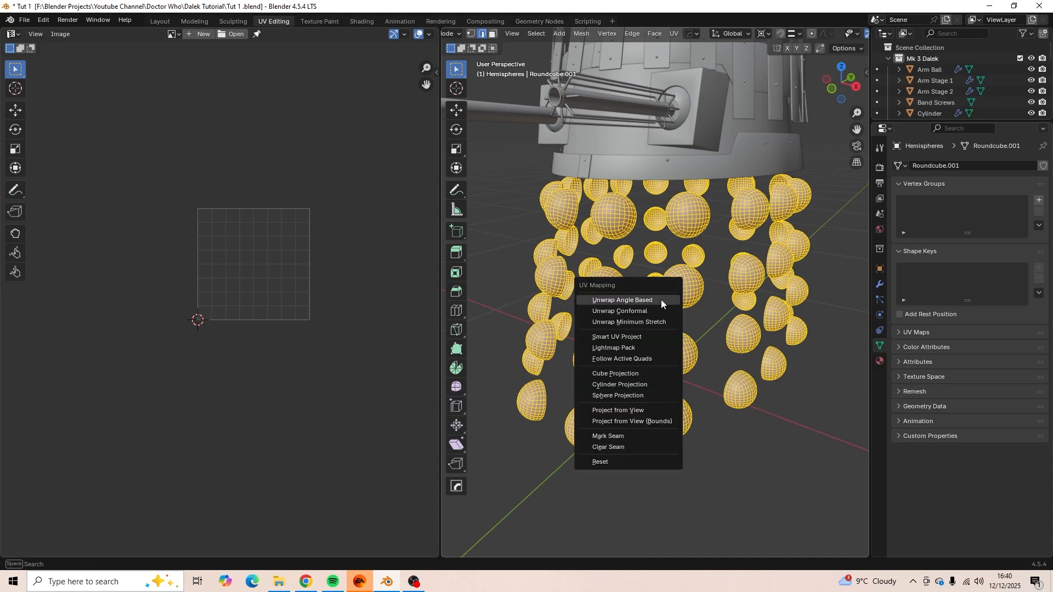
click(660, 299)
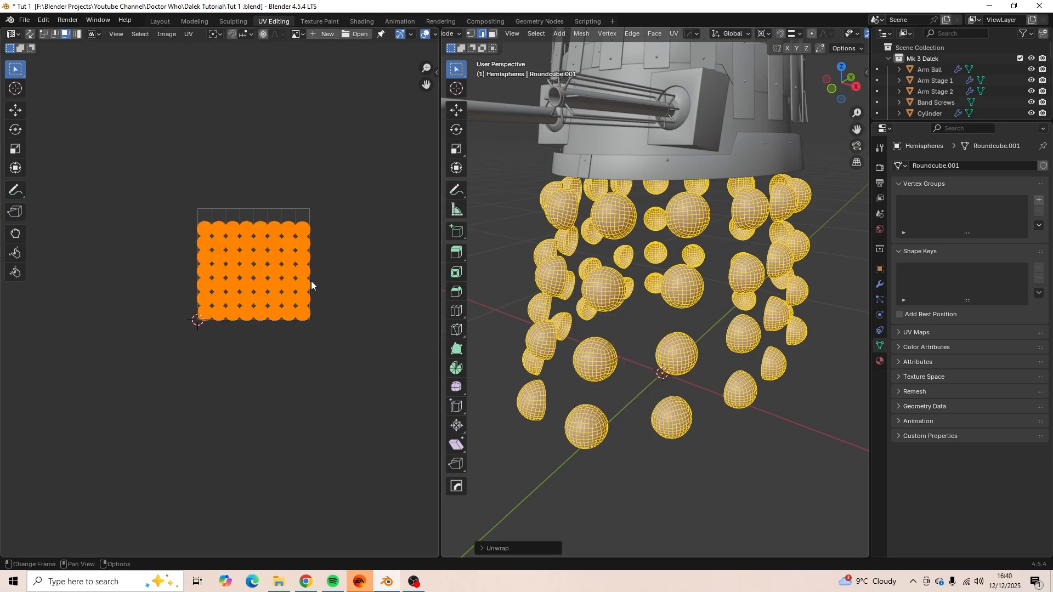
Set the margin of the hemispheres' unwrap to 0.05 to separate the touching UV islands.
scroll(311, 284, up, 10)
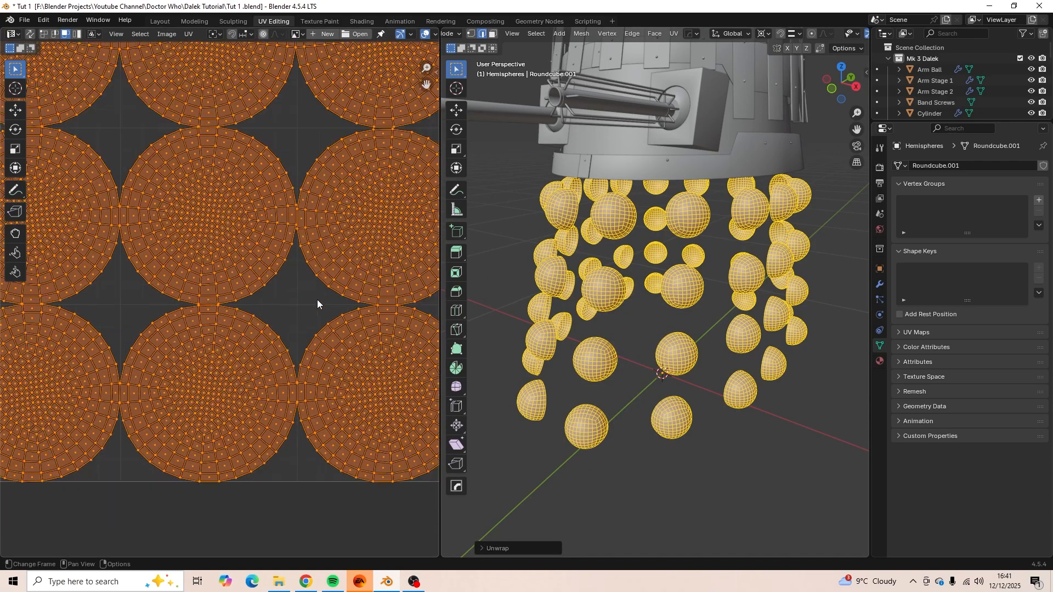
scroll(302, 333, up, 6)
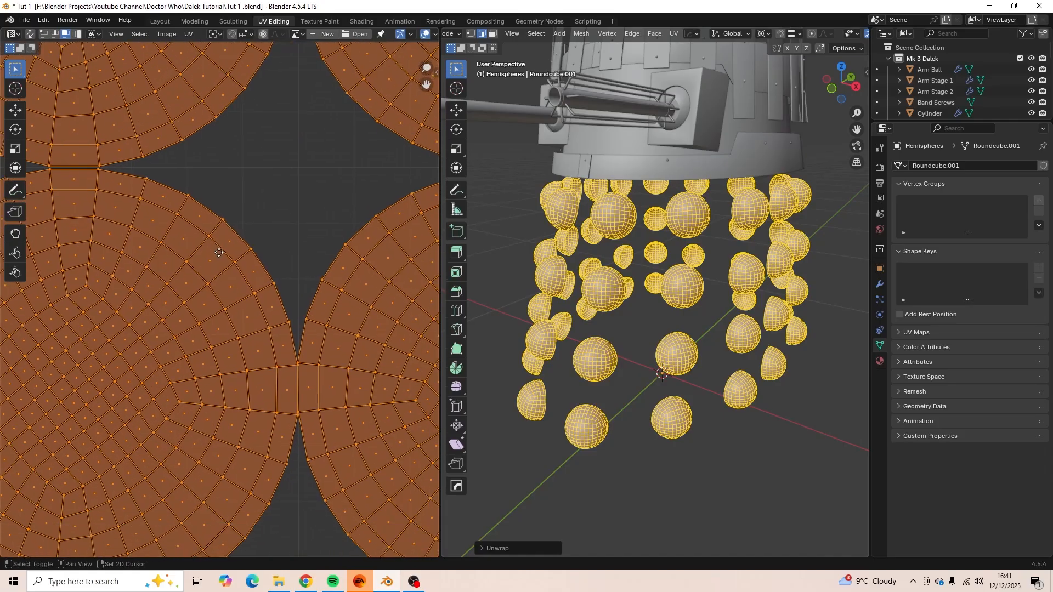
scroll(219, 253, up, 8)
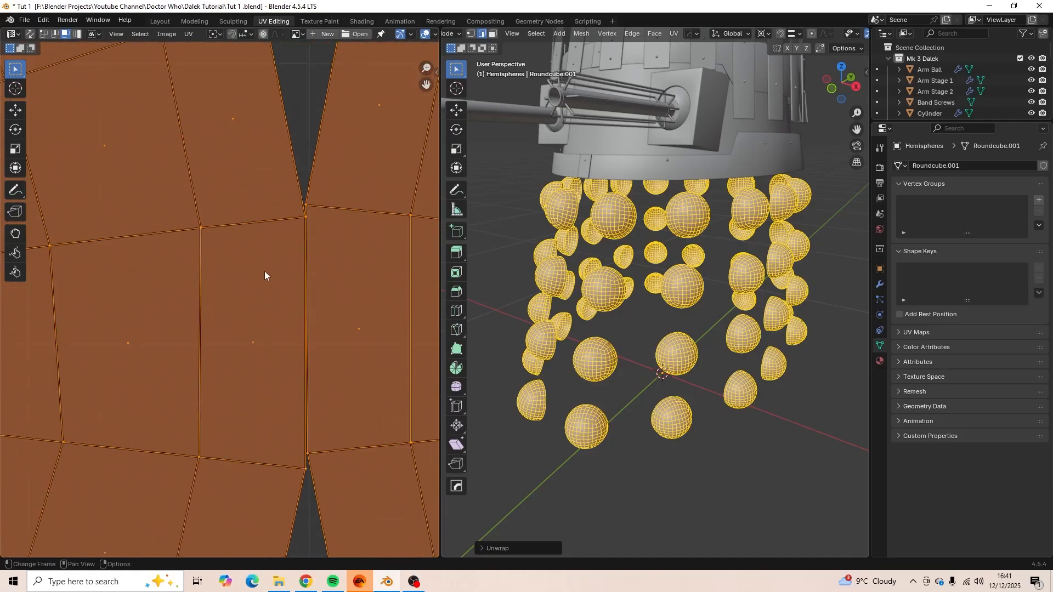
scroll(285, 273, up, 2)
scroll(312, 267, down, 12)
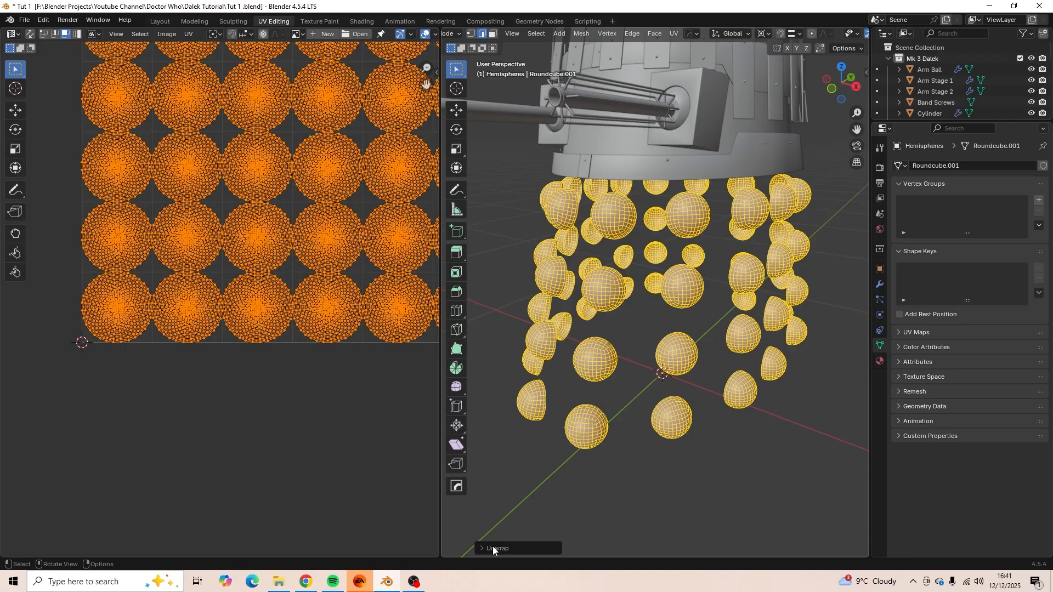
click(493, 548)
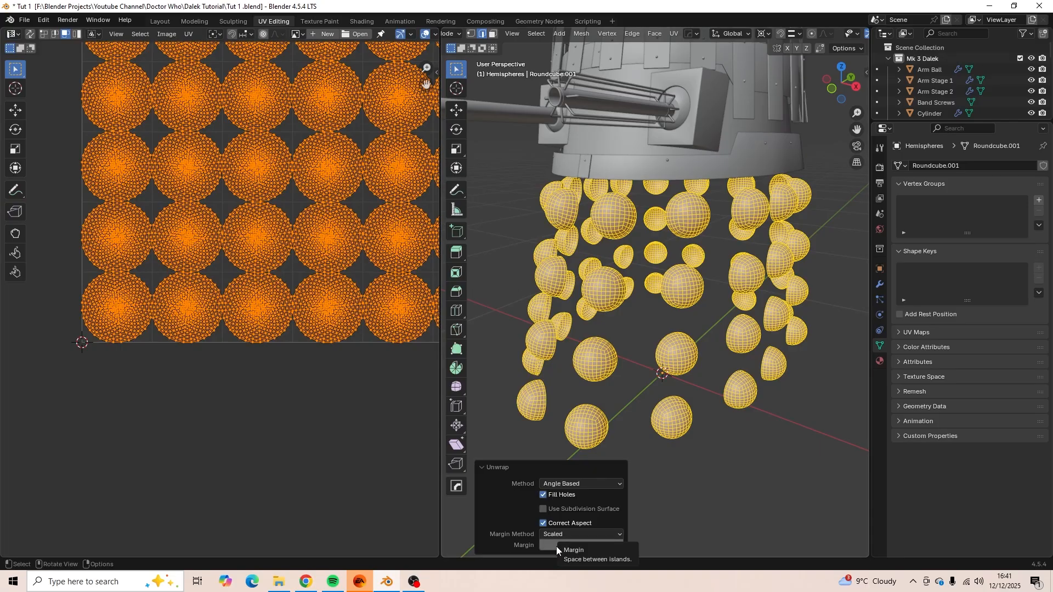
click(596, 547)
text(0.05)
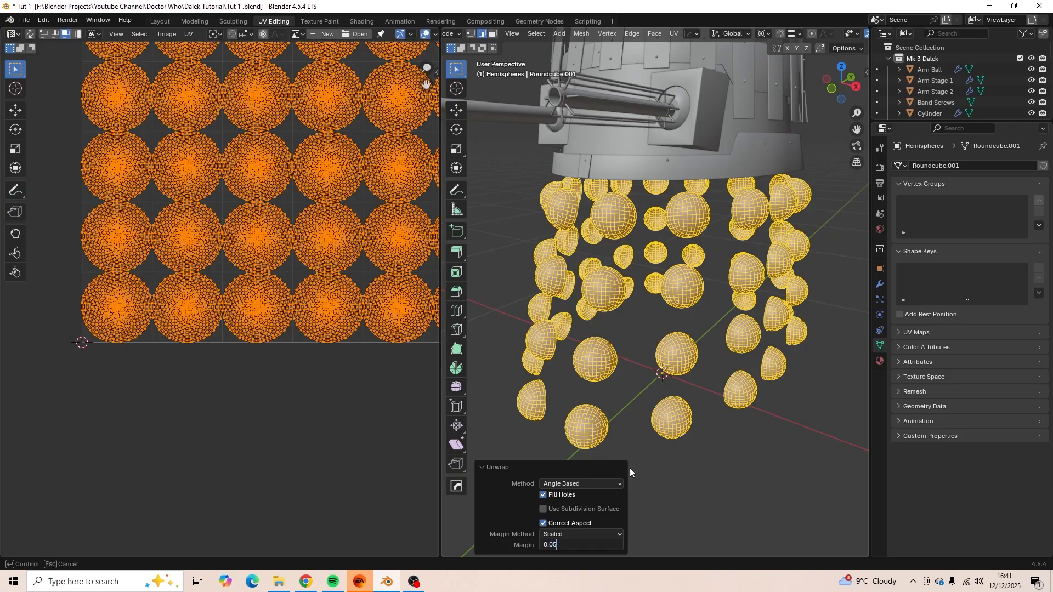
key(Return)
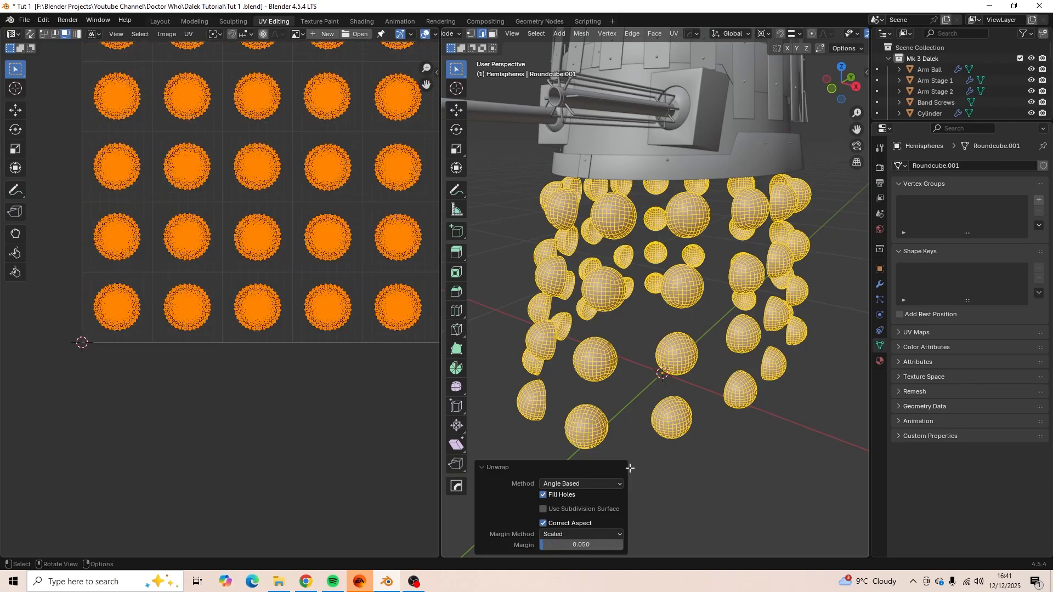
Set the margin of the hemispheres' unwrap to 0.005 and check the gaps between the UV islands.
click(584, 541)
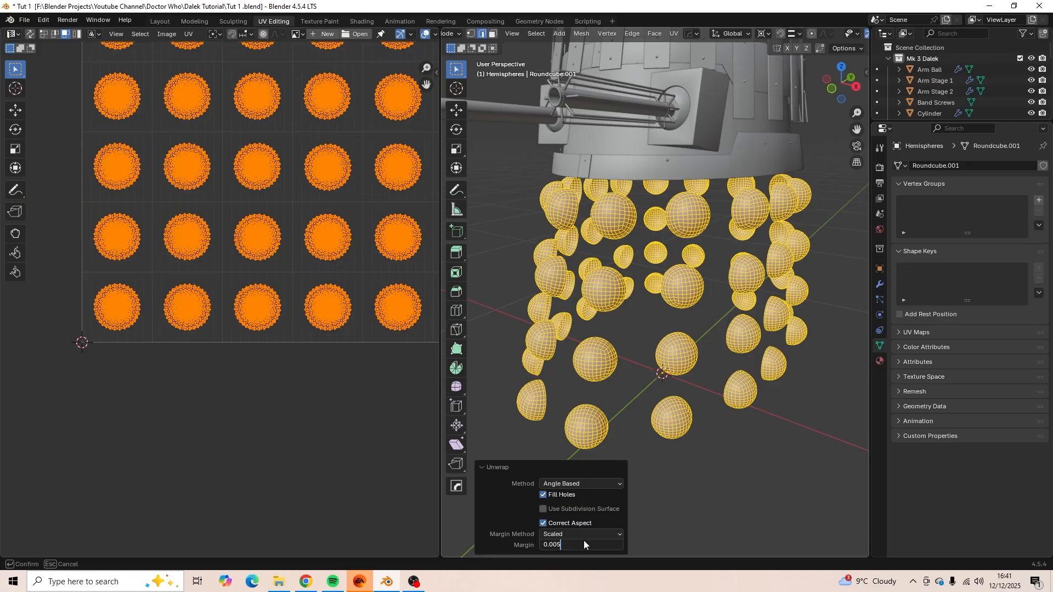
key(Return)
scroll(322, 321, up, 5)
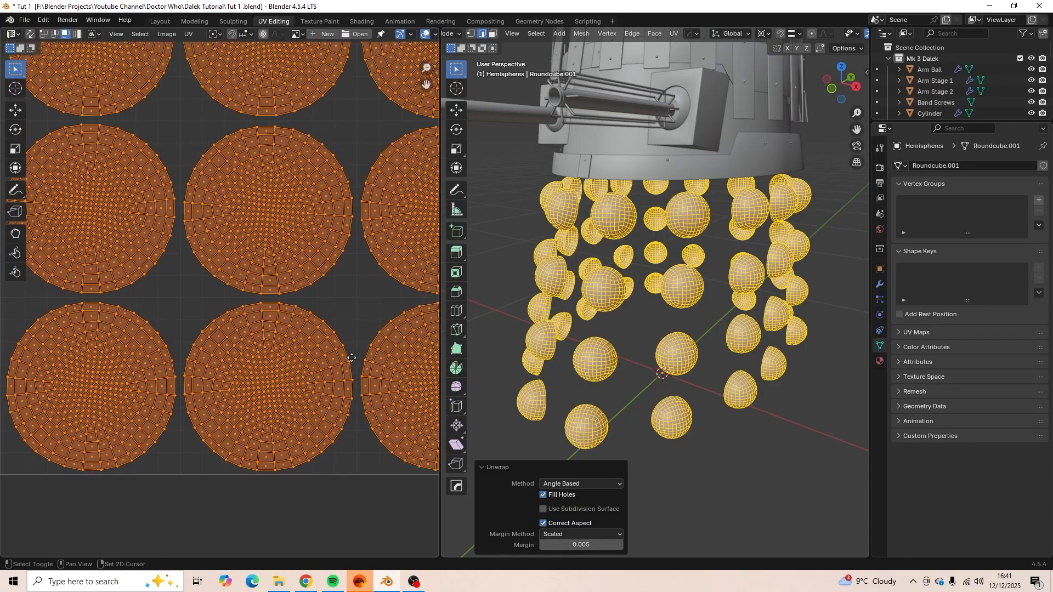
scroll(294, 318, up, 2)
scroll(298, 316, down, 10)
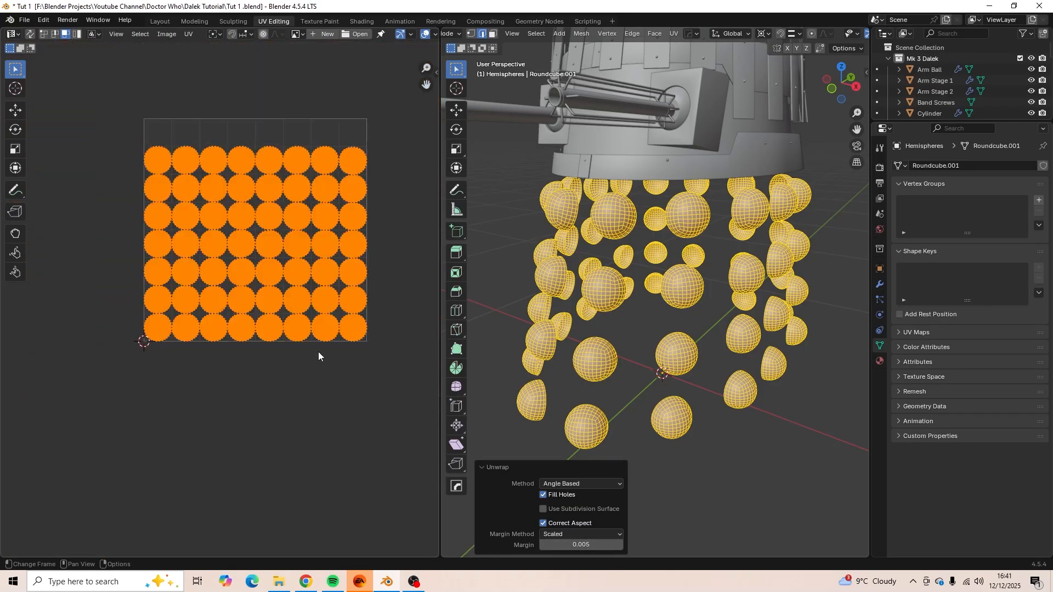
Scale the hemispheres' UV islands down to about a quarter of their size and move them below the UV square.
middle_drag(328, 295, 317, 366)
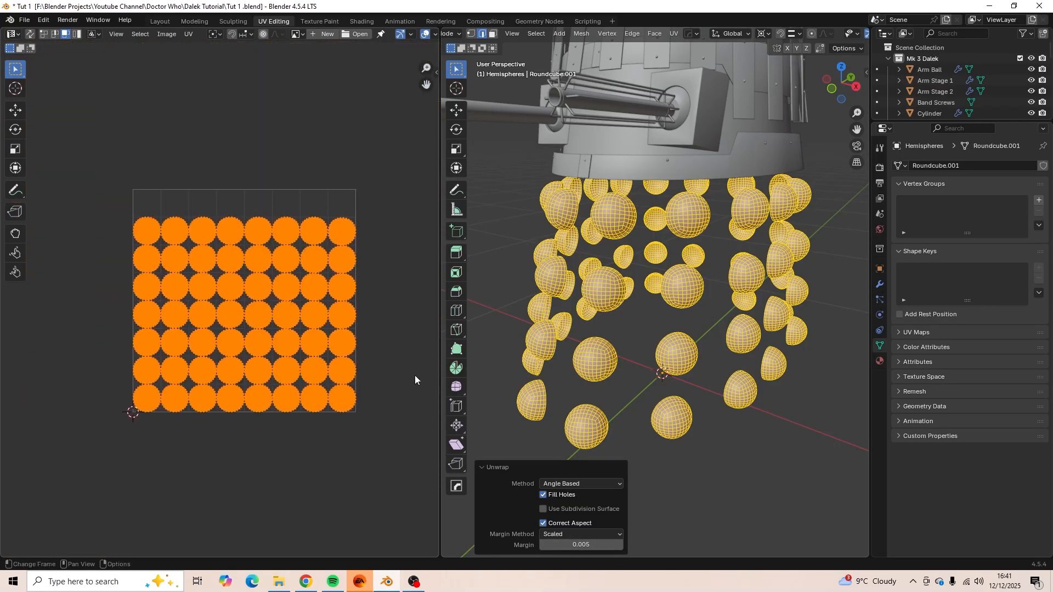
key(s)
right_click(320, 334)
key(s)
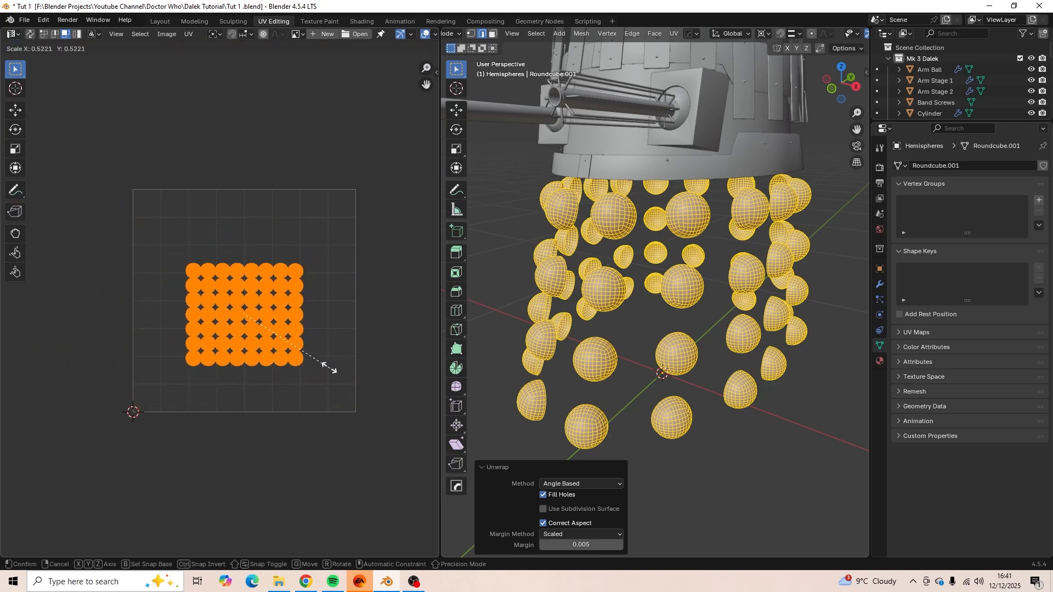
click(282, 341)
key(g)
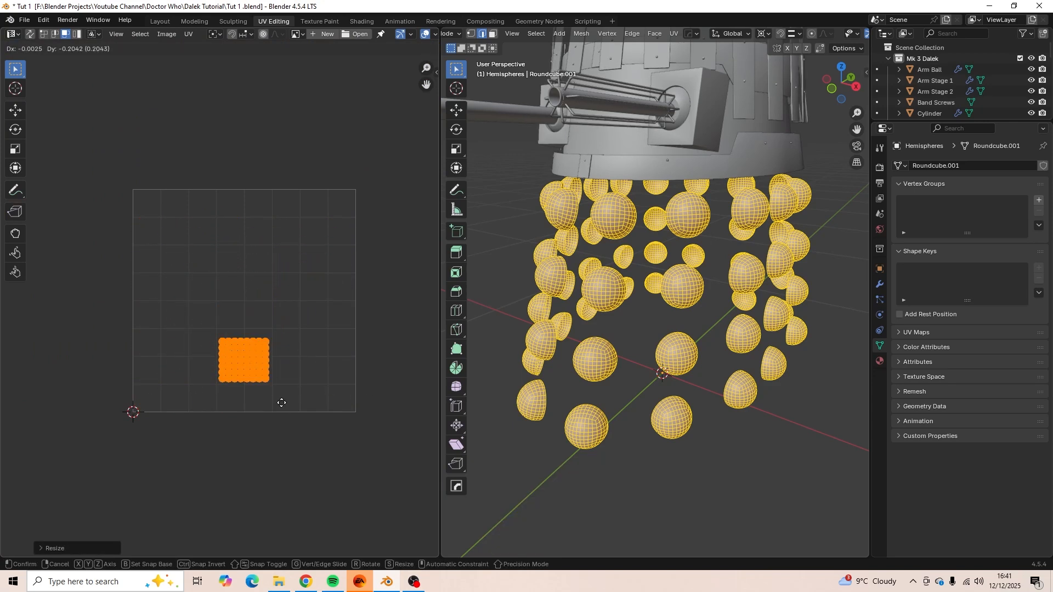
click(297, 531)
scroll(296, 533, down, 4)
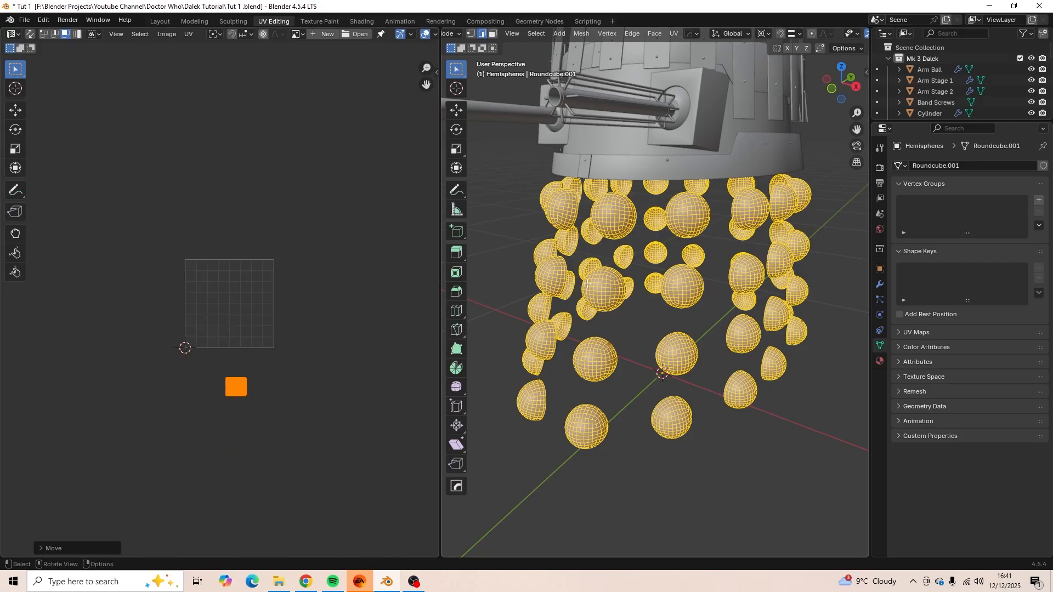
Leave Edit Mode and hide the unwrapped Hemispheres object.
key(Tab)
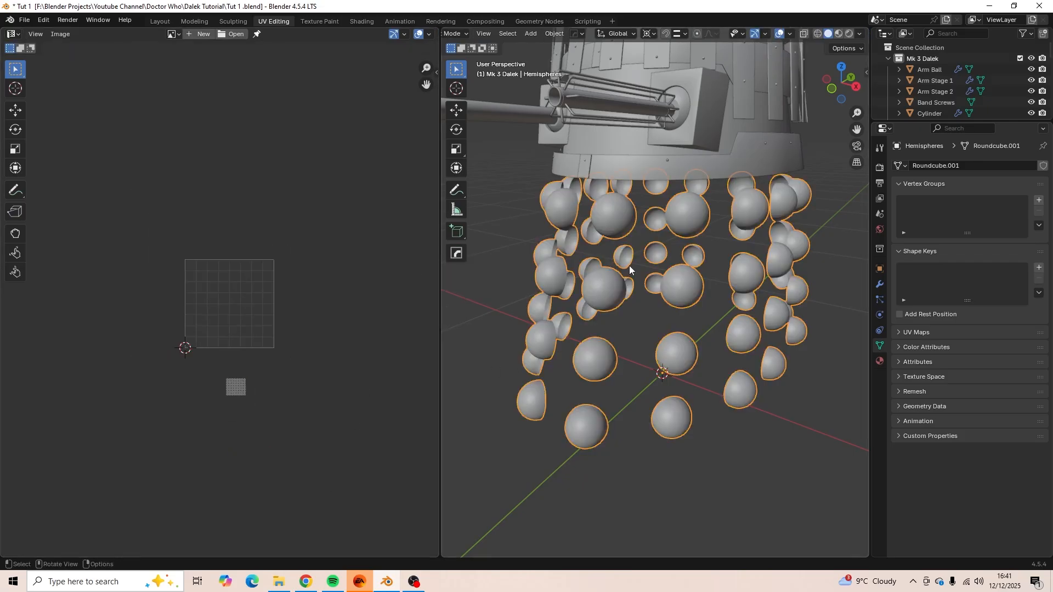
key(h)
Isolate the Shoulders object in local view and enter Edit Mode with nothing selected.
middle_drag(699, 210, 681, 196)
shift+middle_drag(674, 239, 683, 291)
scroll(638, 311, up, 5)
scroll(710, 244, up, 3)
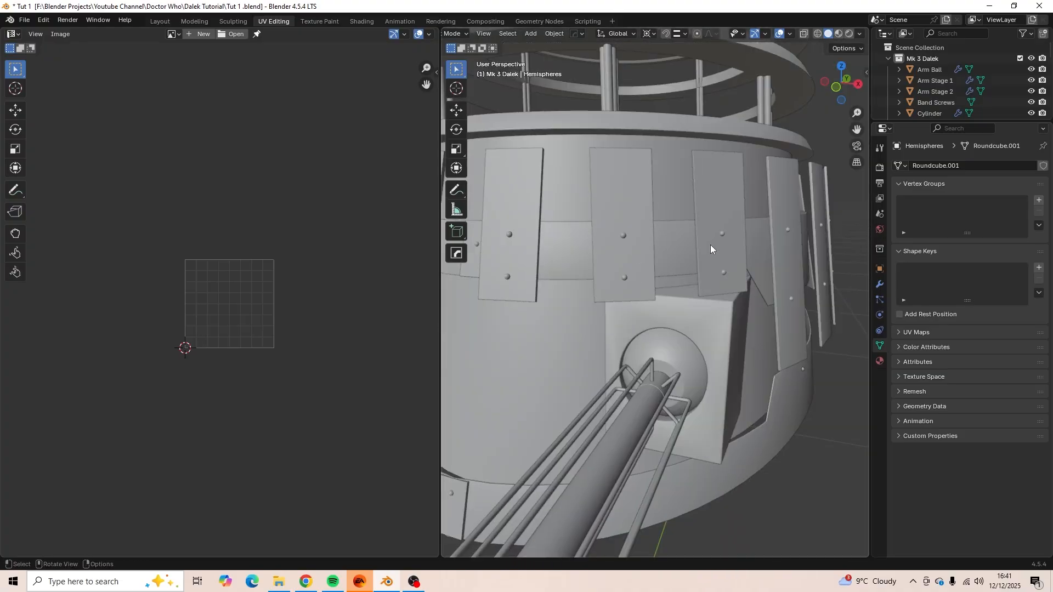
scroll(710, 245, down, 4)
middle_drag(603, 308, 647, 296)
scroll(631, 275, up, 5)
scroll(636, 278, down, 5)
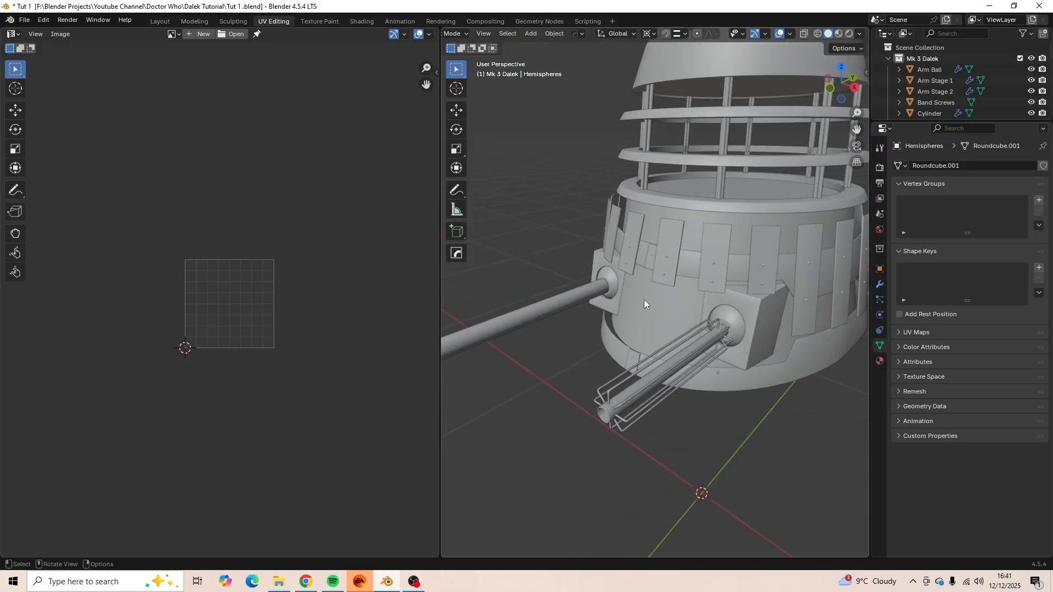
click(643, 301)
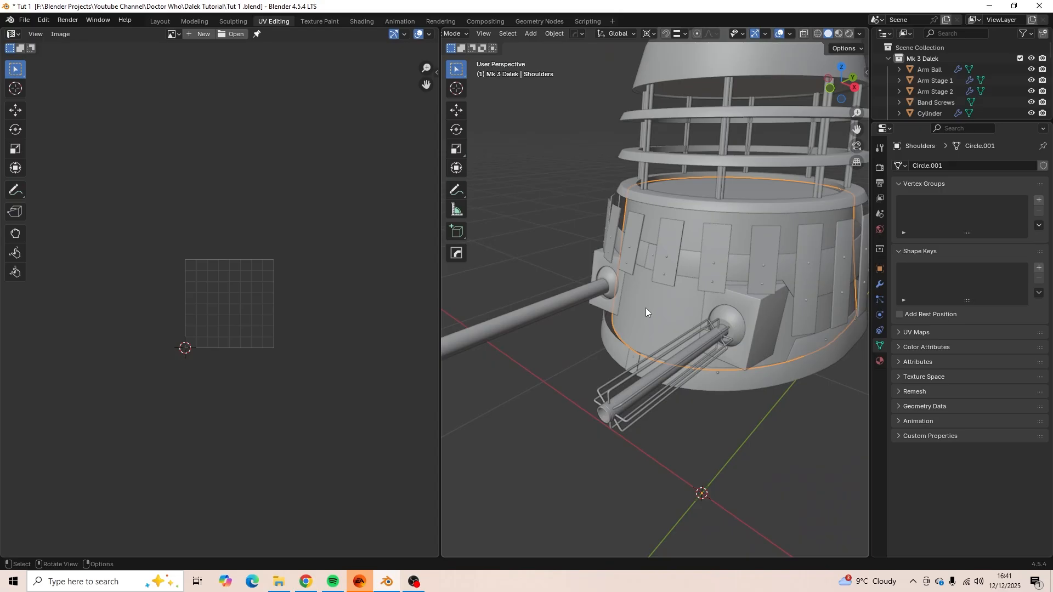
key(KP_Divide)
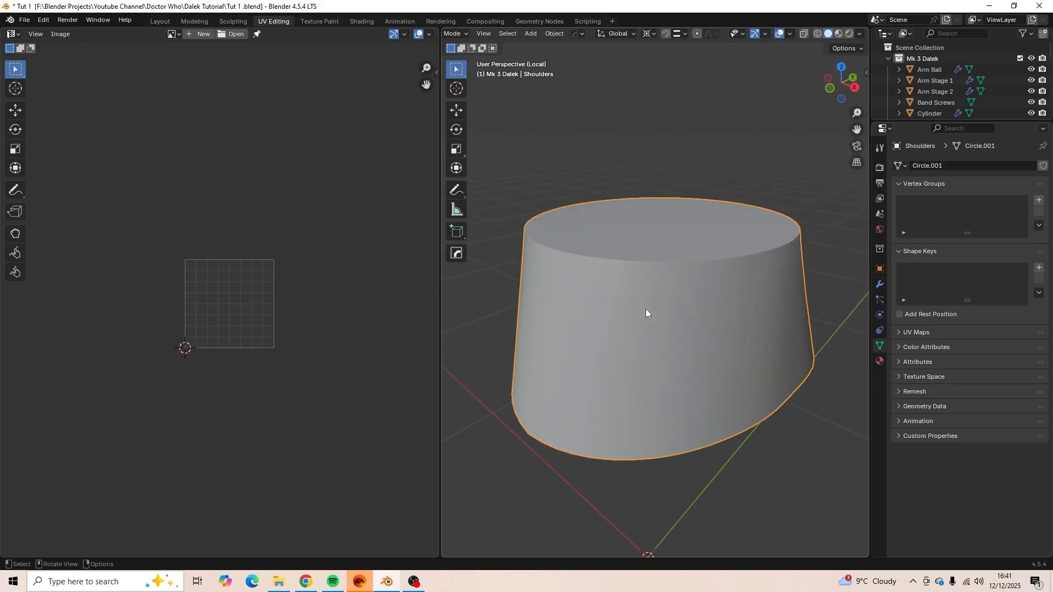
key(Tab)
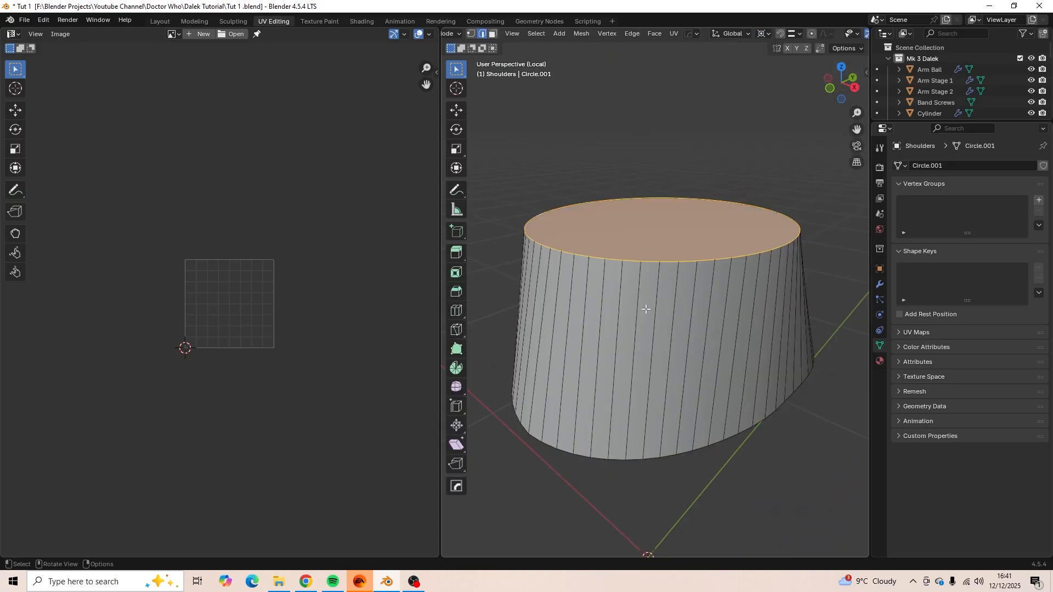
key(alt+a)
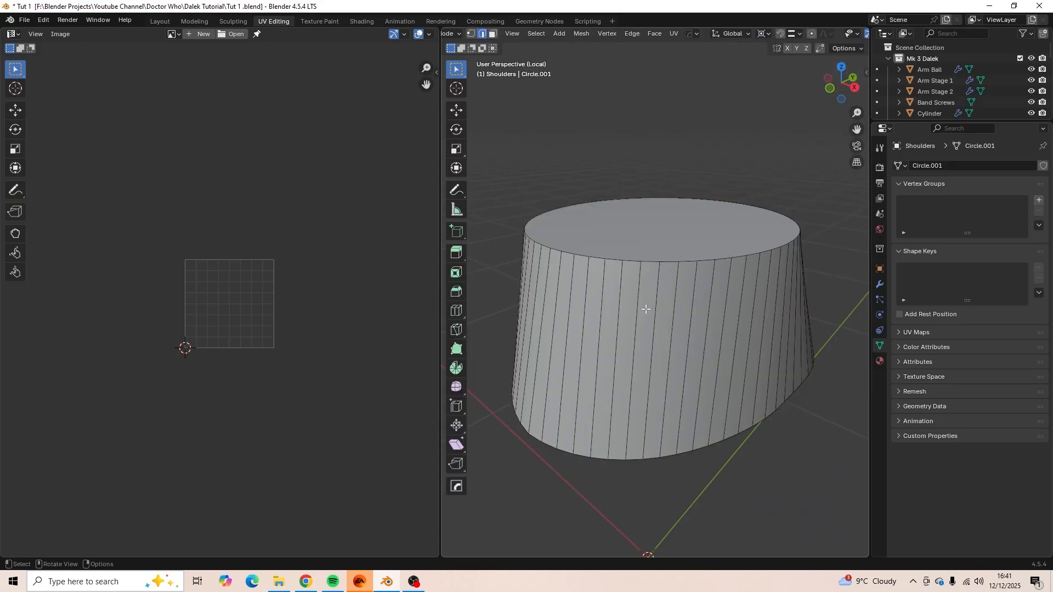
Mark seams on the shoulders' top and bottom edge loops and on one vertical edge at the back.
click(650, 263)
middle_drag(651, 265, 622, 358)
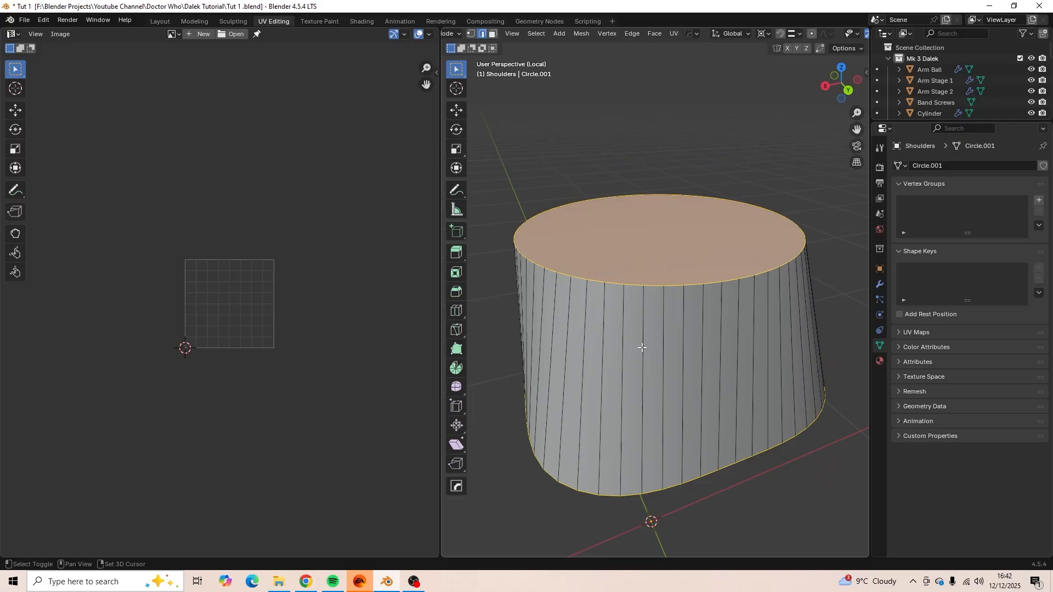
shift+click(642, 347)
key(u)
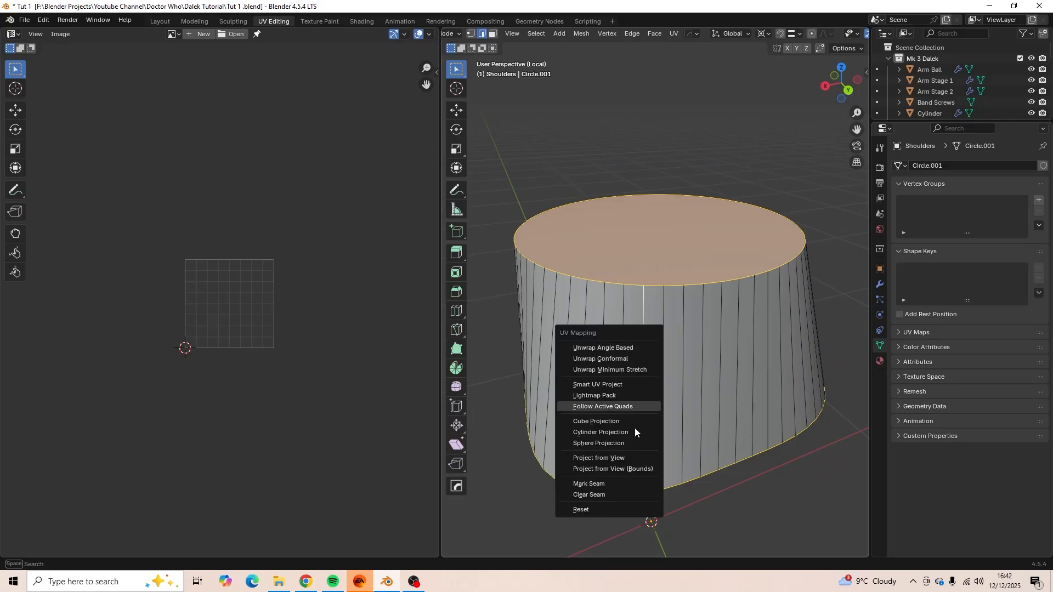
click(622, 483)
Unwrap the entire shoulders mesh with the Angle Based method and move its islands above and to the right of the UV square.
key(a)
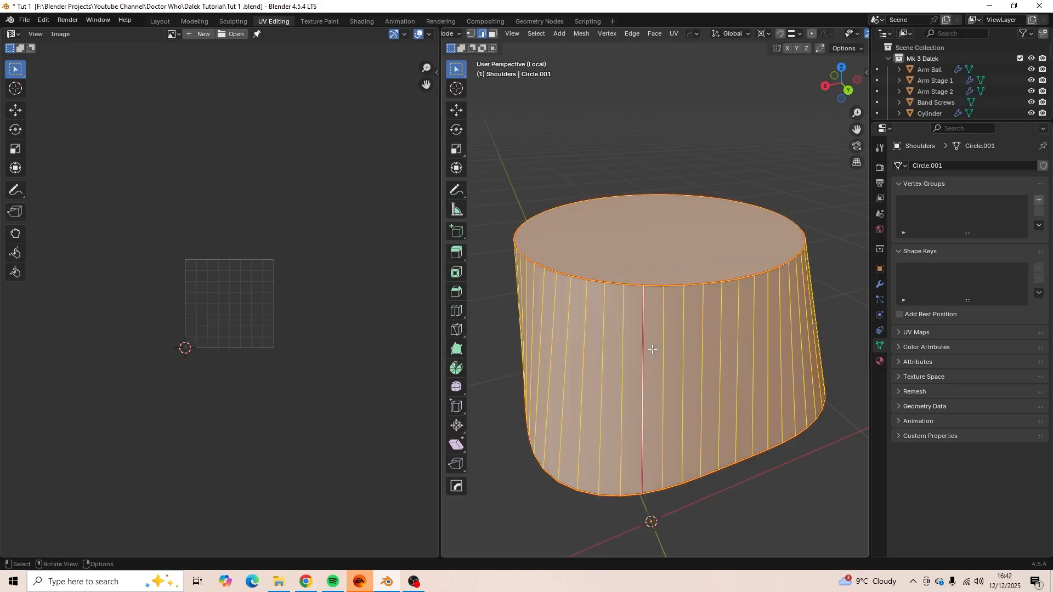
key(u)
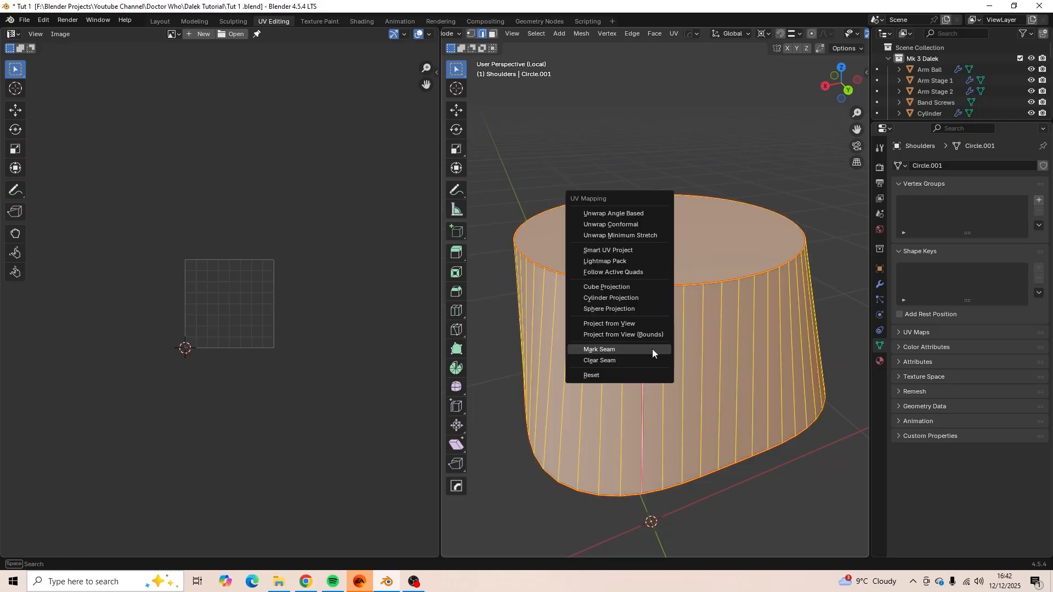
click(641, 218)
scroll(239, 372, up, 12)
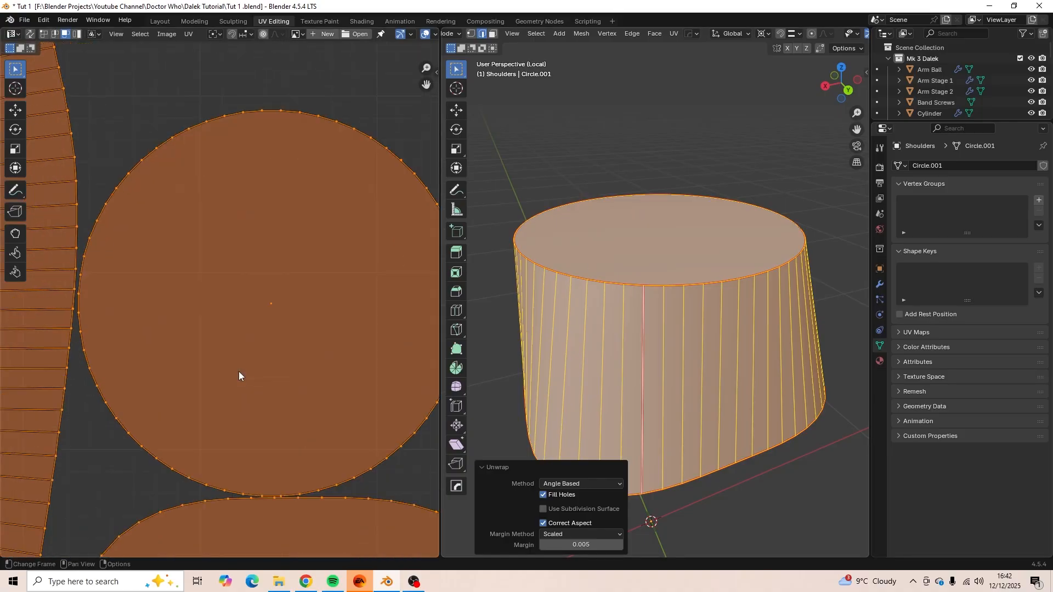
scroll(239, 372, down, 5)
scroll(241, 373, down, 6)
key(g)
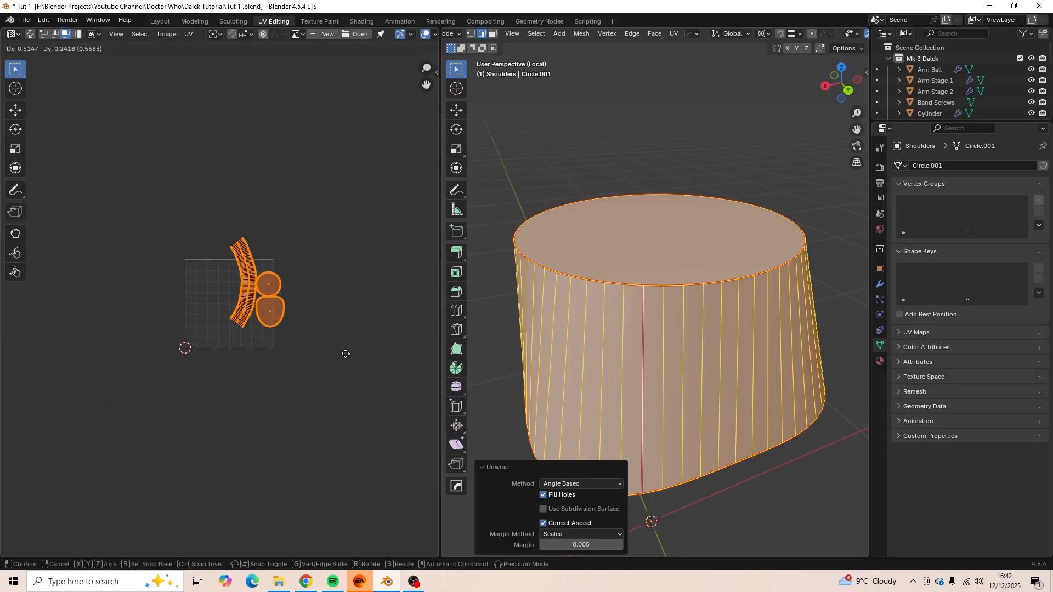
click(6, 255)
scroll(431, 222, down, 2)
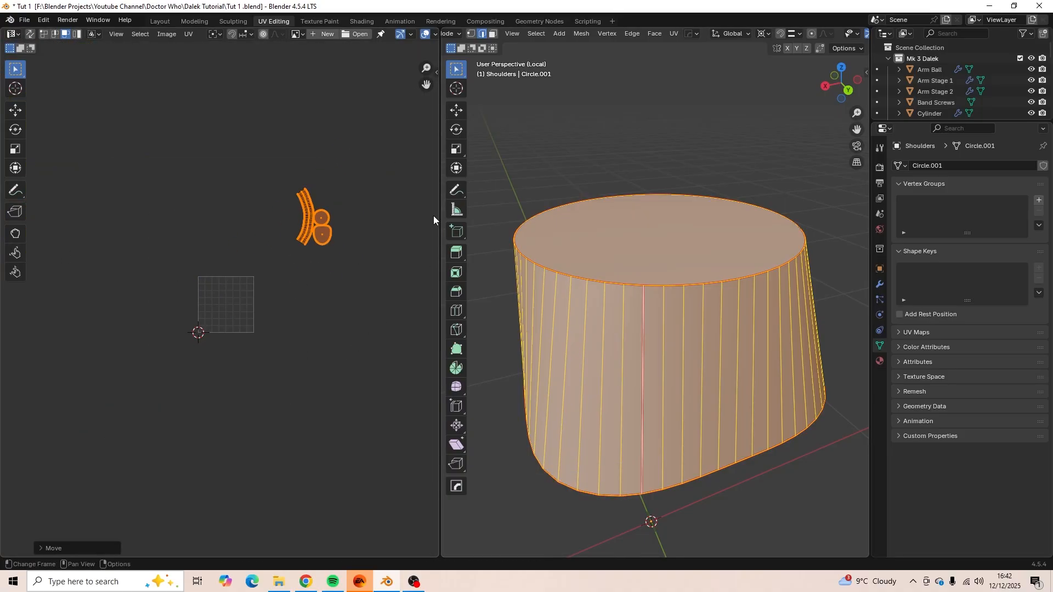
Exit local view and Edit Mode, and hide the unwrapped Shoulders object.
key(KP_Divide)
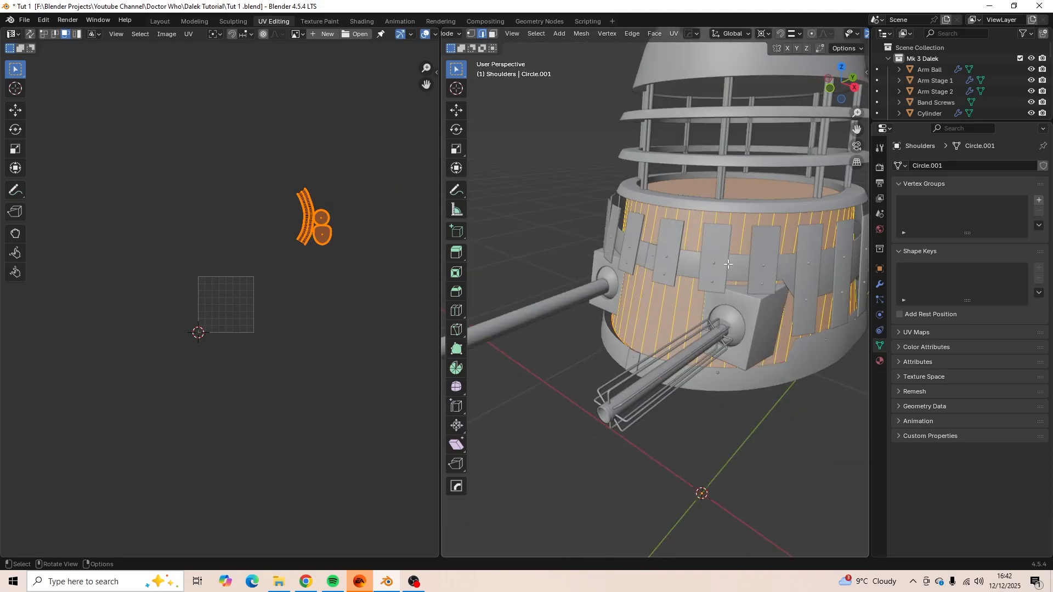
key(Tab)
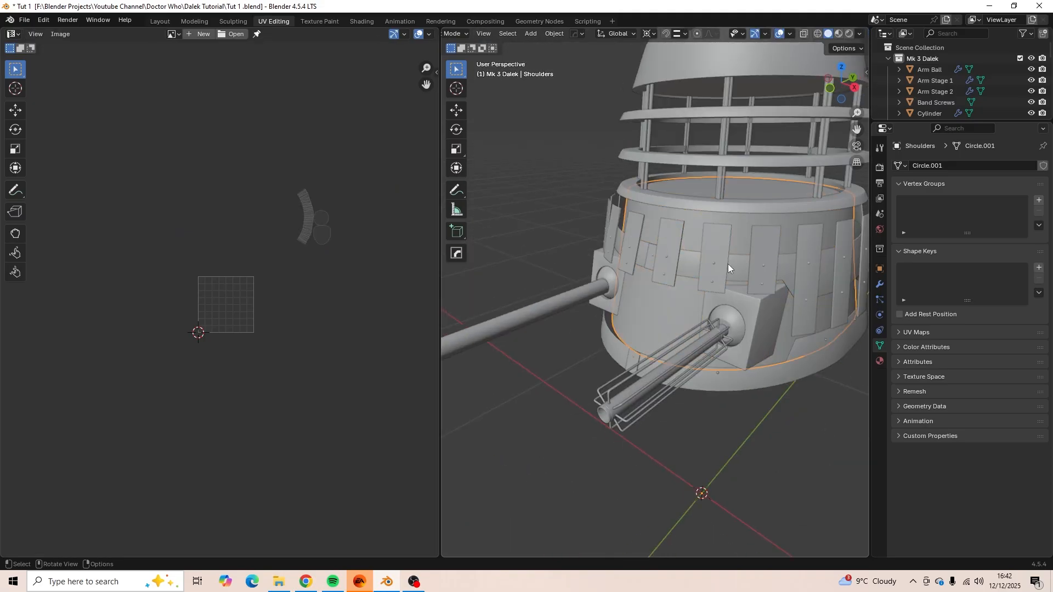
key(h)
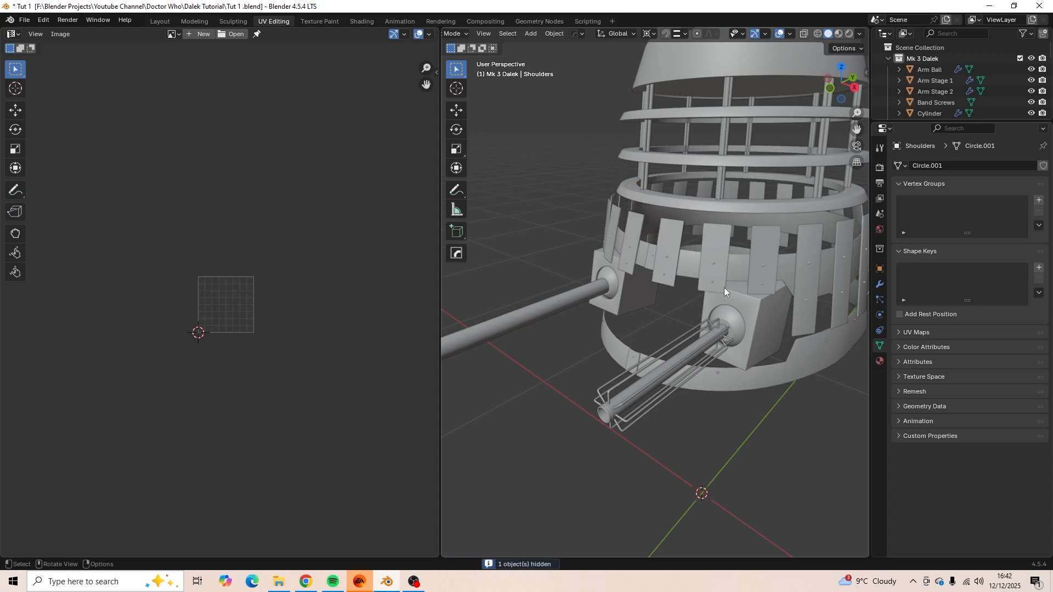
Select Arm Stage 1, Arm Stage 2, the gun's Cylinder and the Gun Rod together and enter Edit Mode.
middle_drag(724, 288, 777, 287)
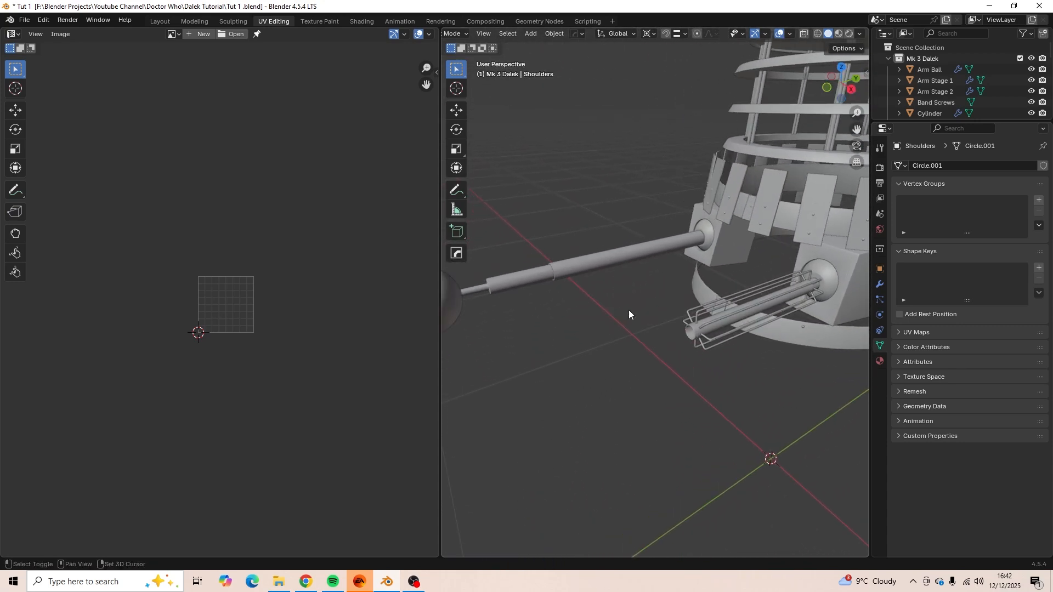
middle_drag(629, 310, 665, 288)
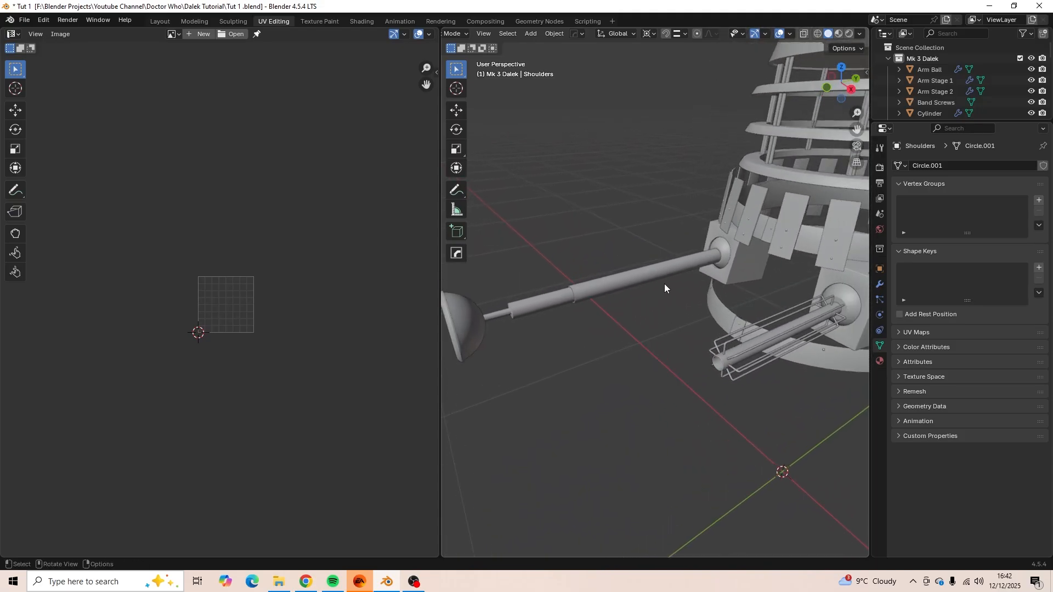
click(683, 262)
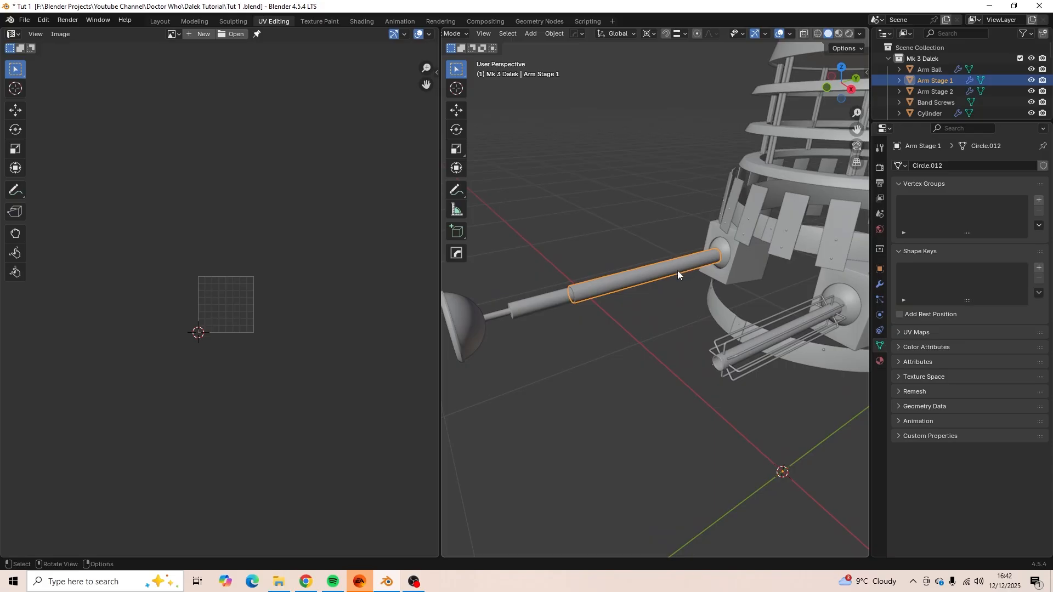
shift+click(547, 305)
middle_drag(594, 317, 651, 337)
scroll(650, 337, up, 2)
middle_drag(645, 318, 649, 330)
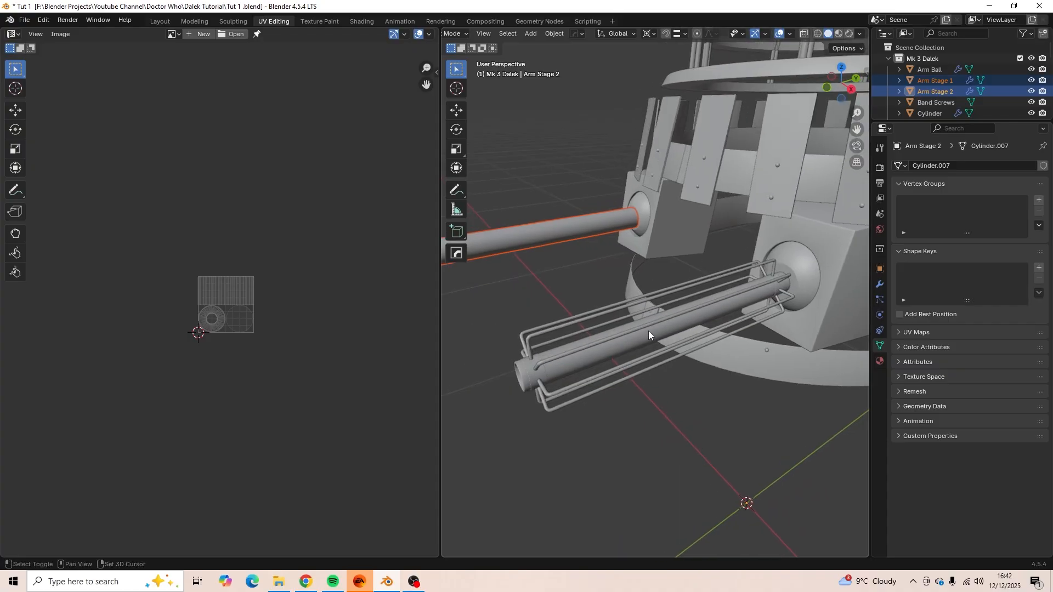
shift+click(636, 339)
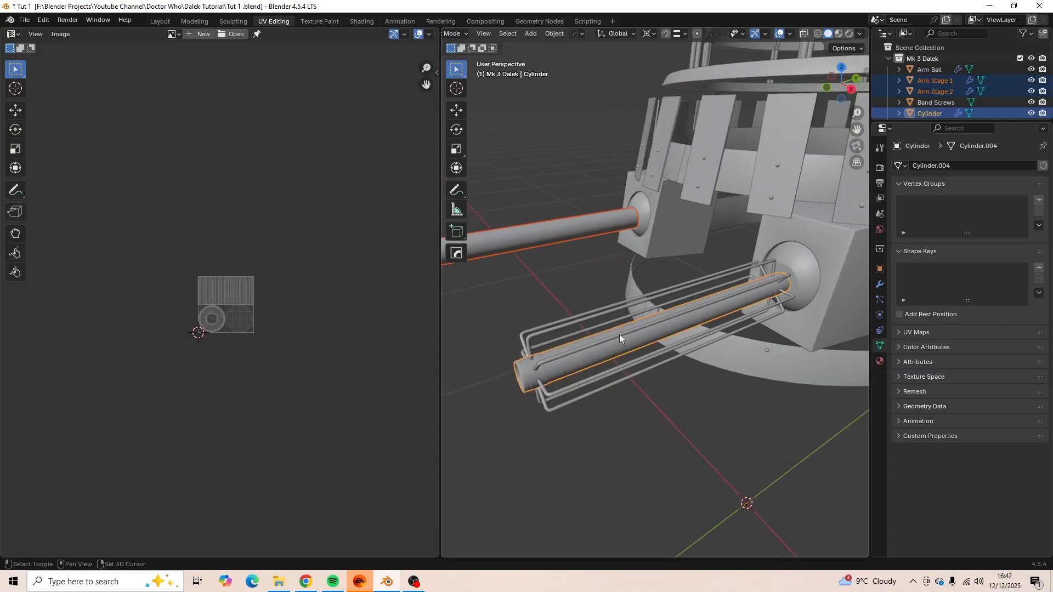
shift+click(620, 335)
scroll(620, 334, down, 4)
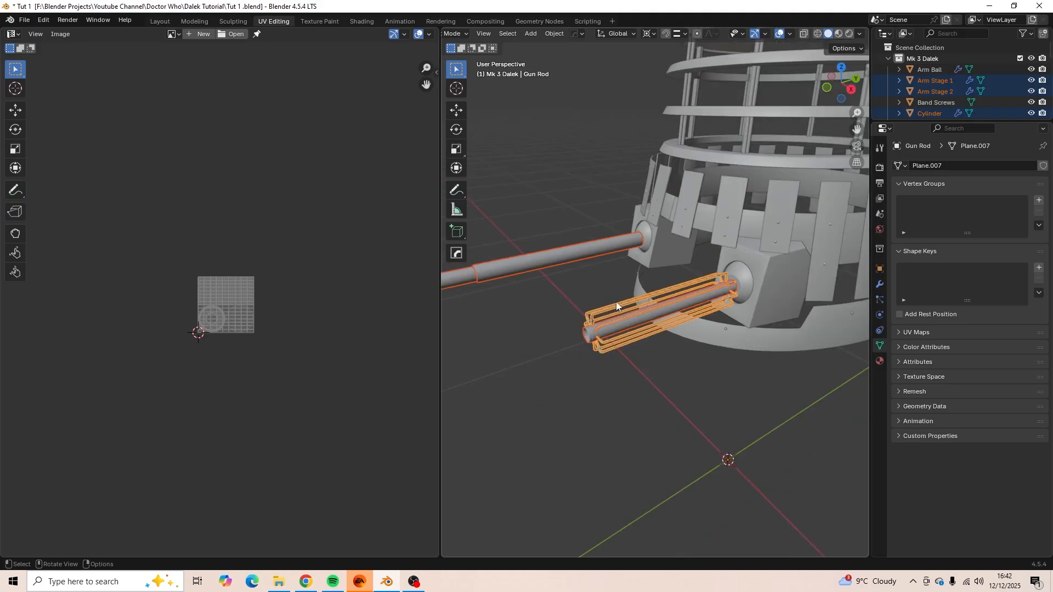
key(Tab)
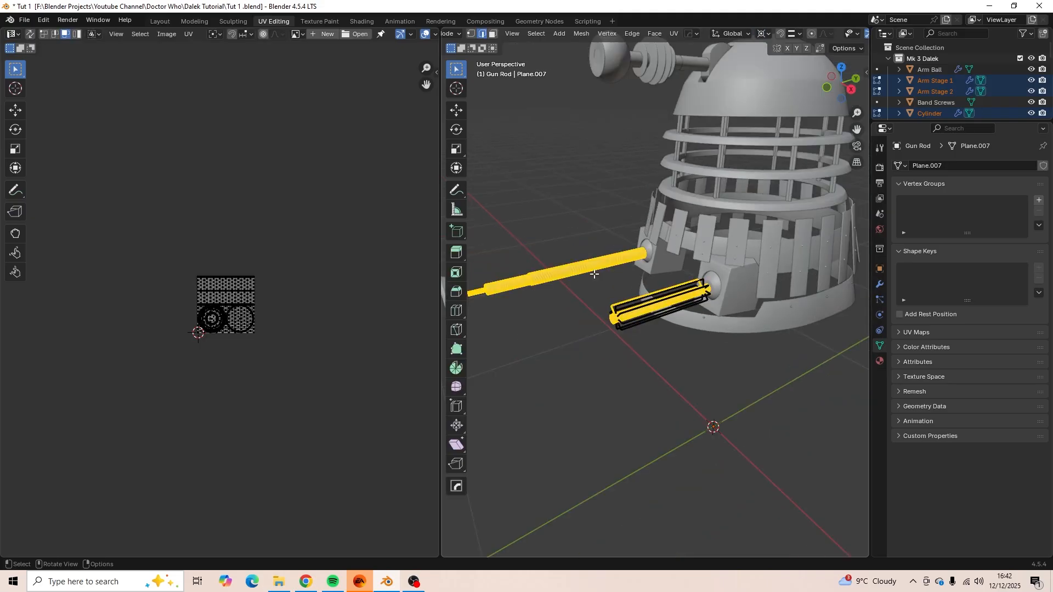
Unwrap all the selected arm and gun geometry with Smart UV Project, using an island margin of 0.005.
key(a)
scroll(630, 295, up, 4)
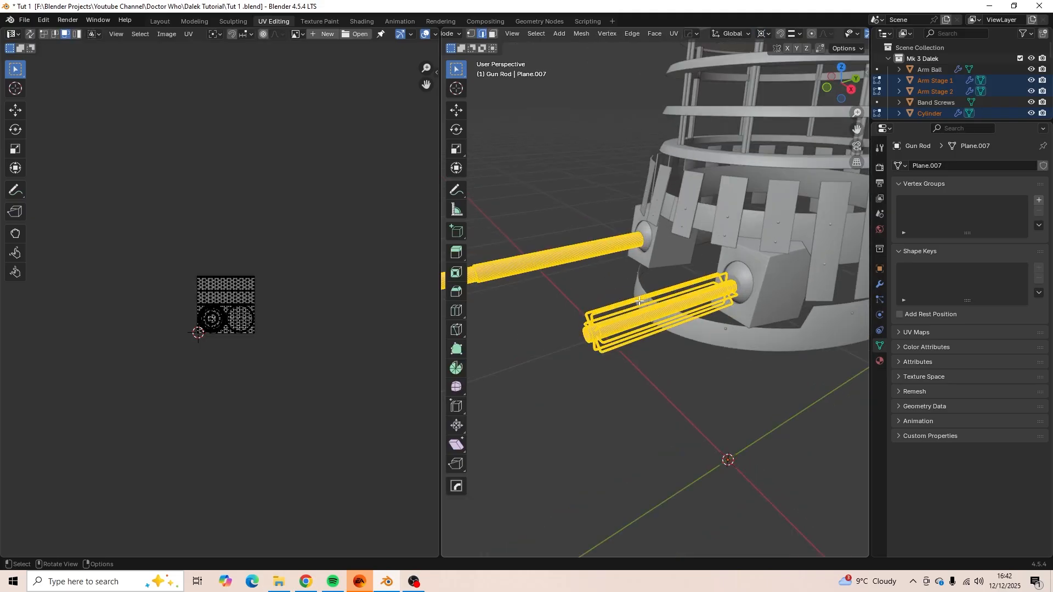
key(u)
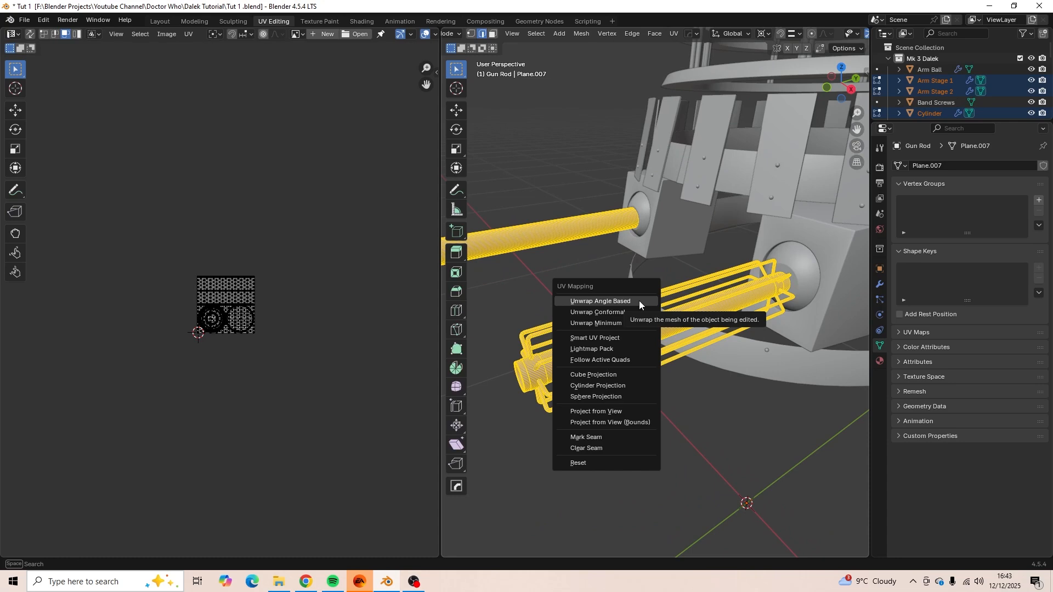
click(619, 339)
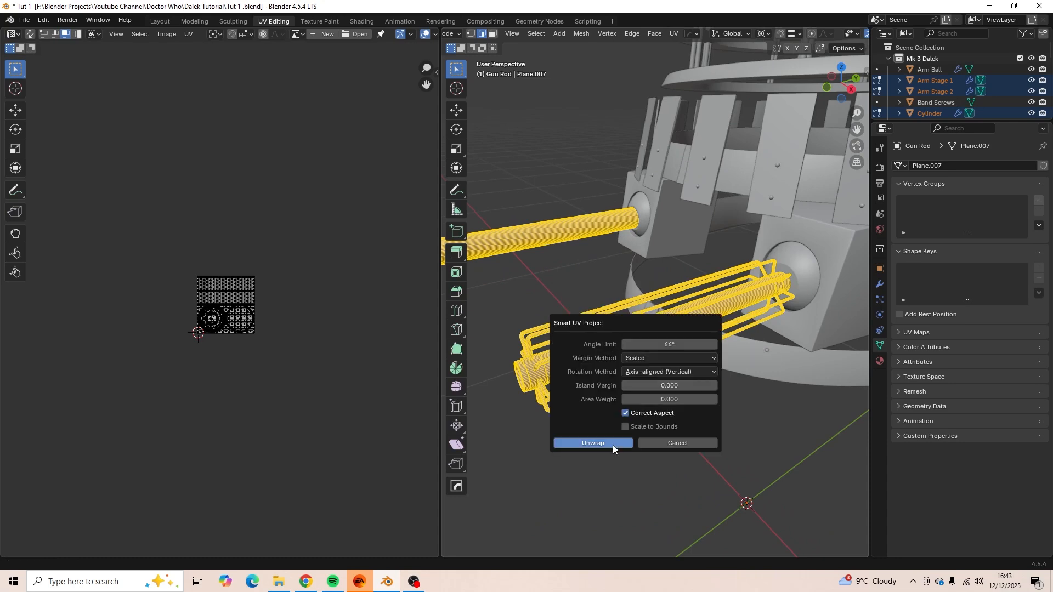
click(668, 386)
text(0.0)
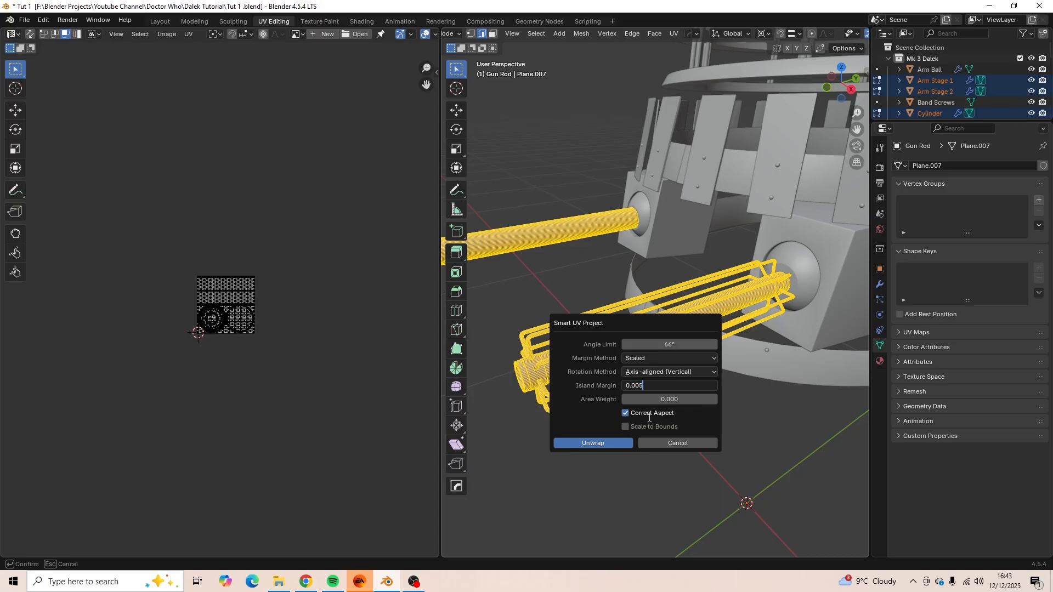
text(05)
key(Return)
click(593, 443)
scroll(273, 351, up, 10)
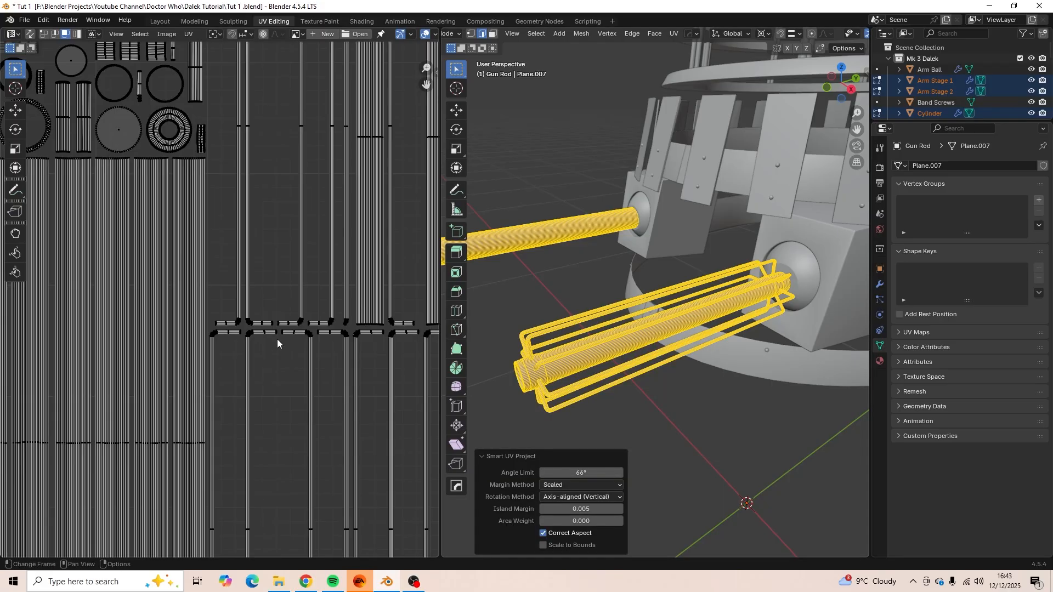
scroll(277, 339, down, 10)
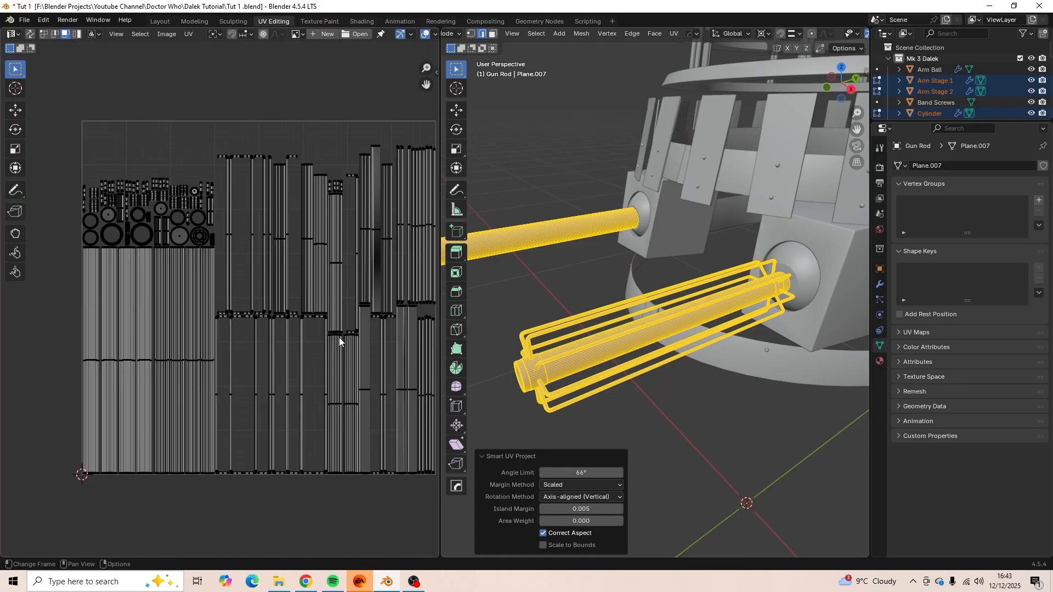
scroll(339, 339, down, 2)
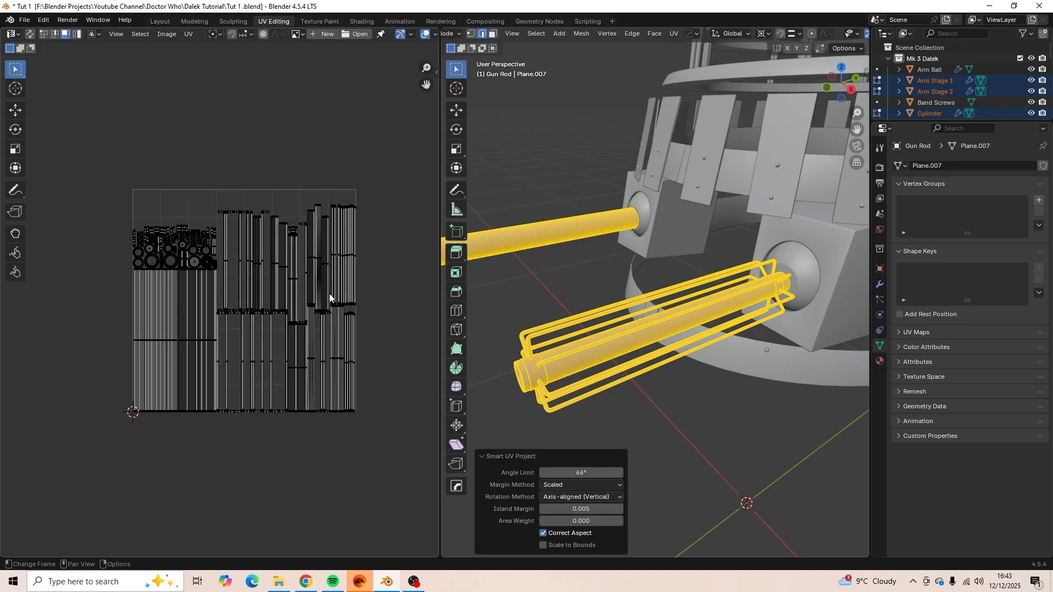
Scale the arm and gun UV islands down to about a quarter size and move them above and to the right of the UV square.
key(a)
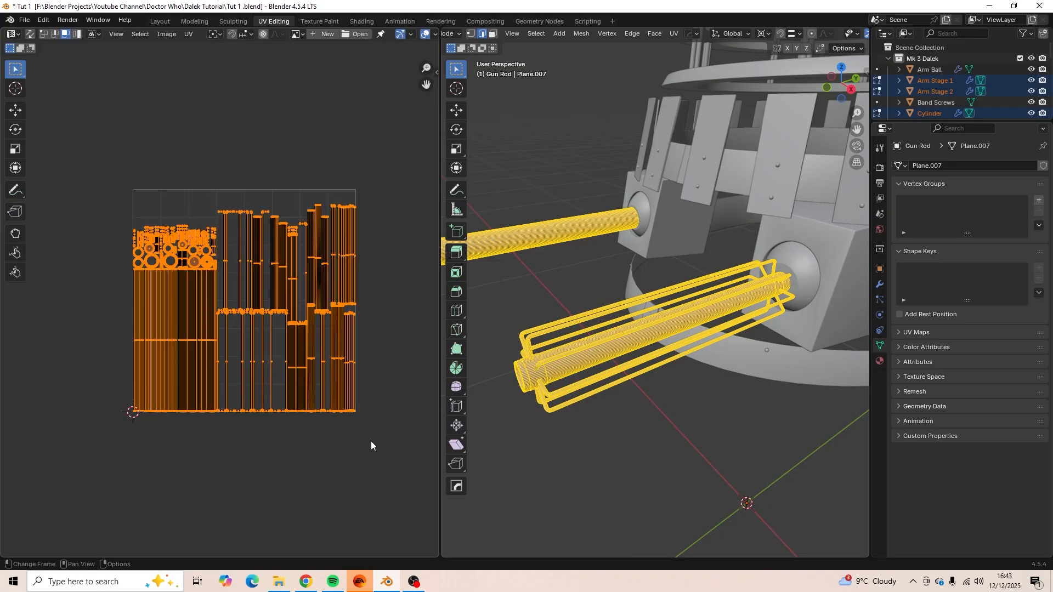
key(s)
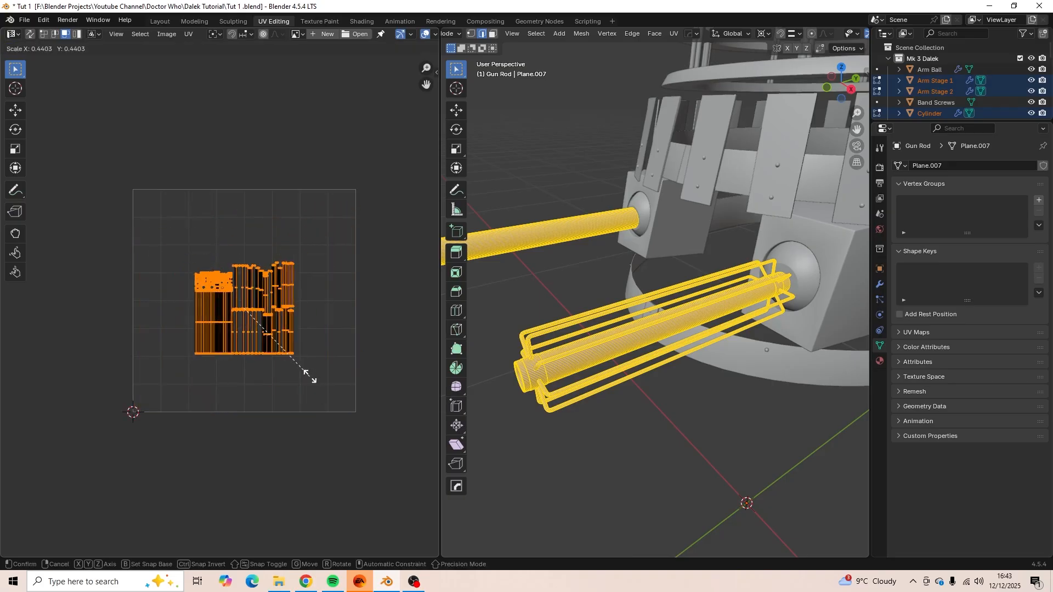
click(283, 340)
key(g)
click(387, 127)
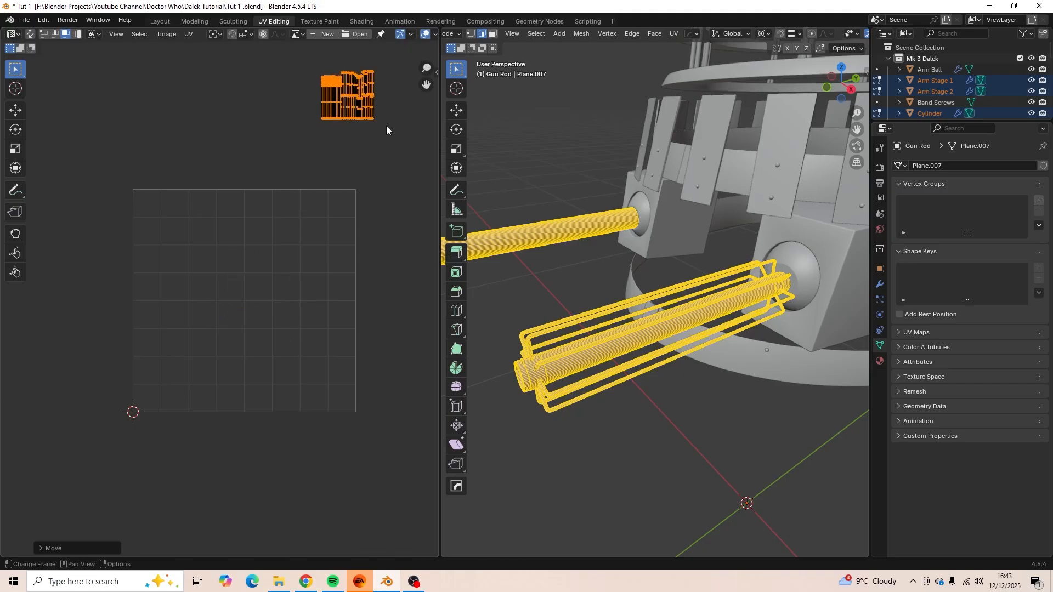
middle_drag(347, 168, 261, 272)
key(g)
click(393, 110)
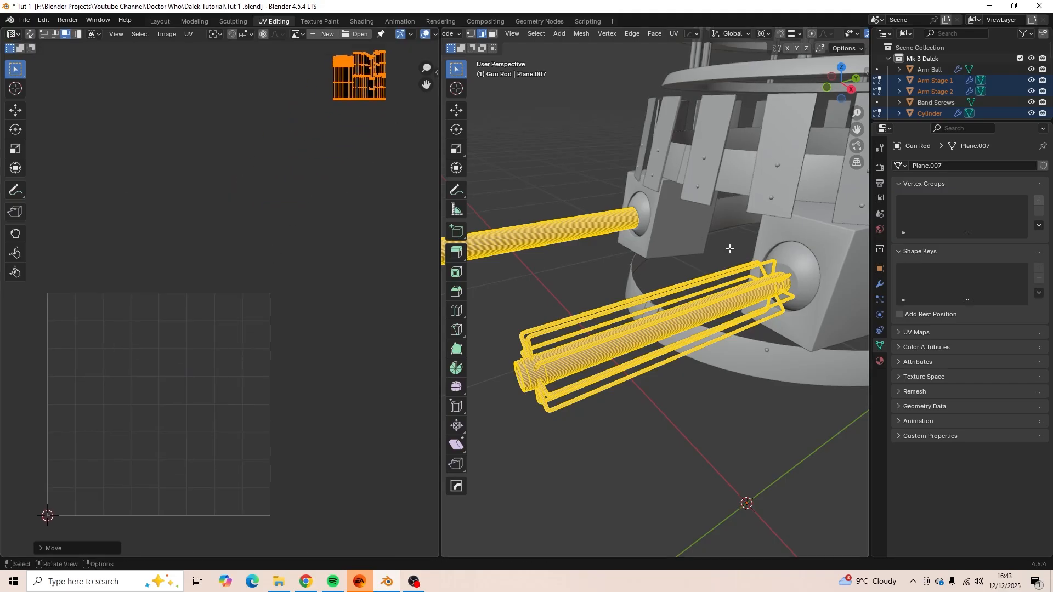
Exit Edit Mode and hide the unwrapped arm and gun objects.
scroll(727, 257, down, 4)
key(Tab)
key(h)
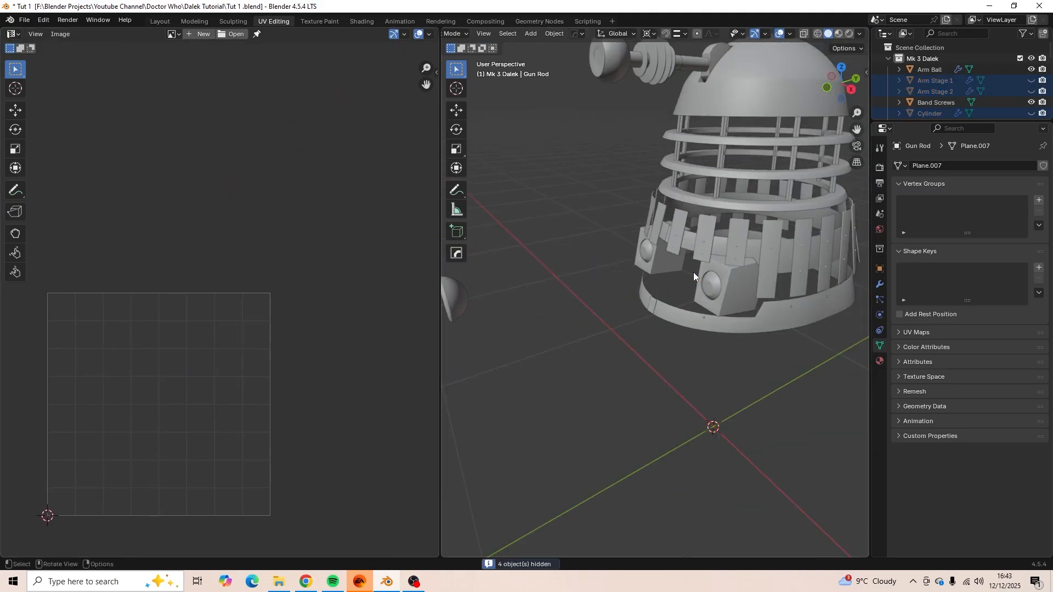
Enter Edit Mode on the Plunger, frame it in the view and deselect all its geometry.
middle_drag(699, 289, 729, 292)
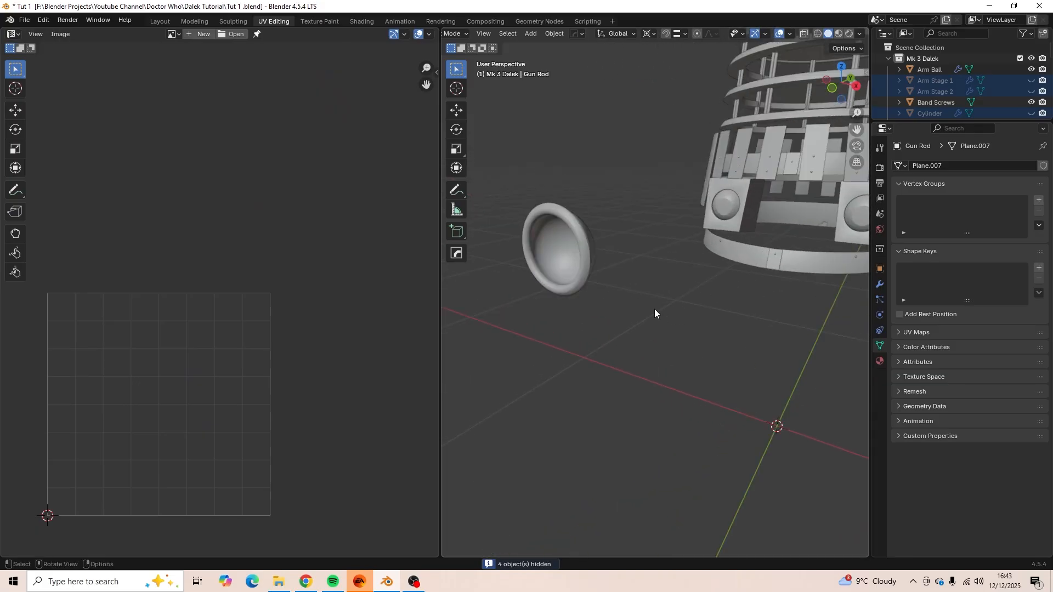
middle_drag(566, 265, 649, 253)
scroll(649, 252, up, 2)
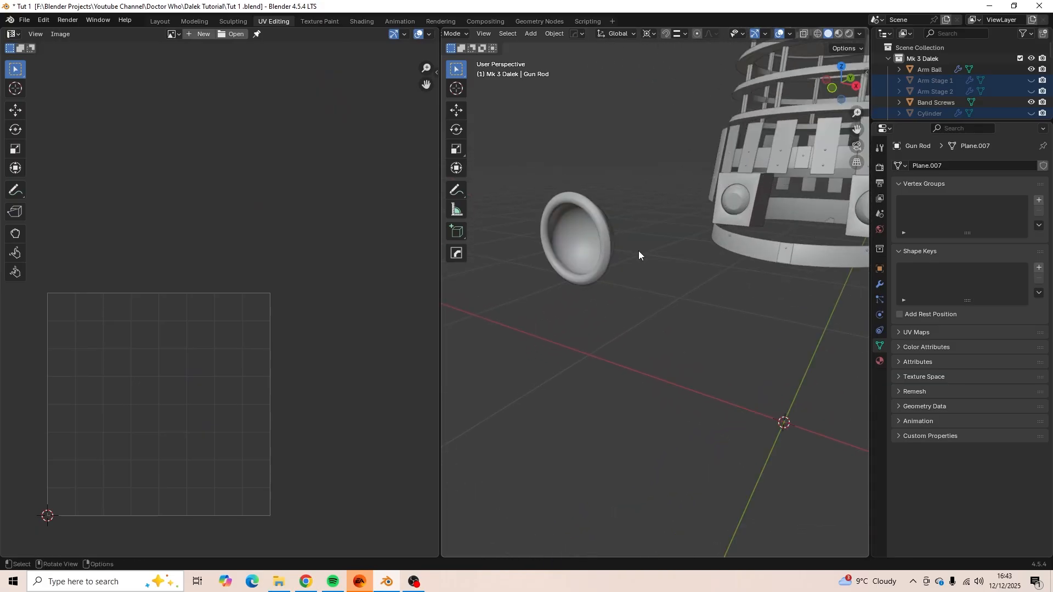
click(603, 230)
key(Tab)
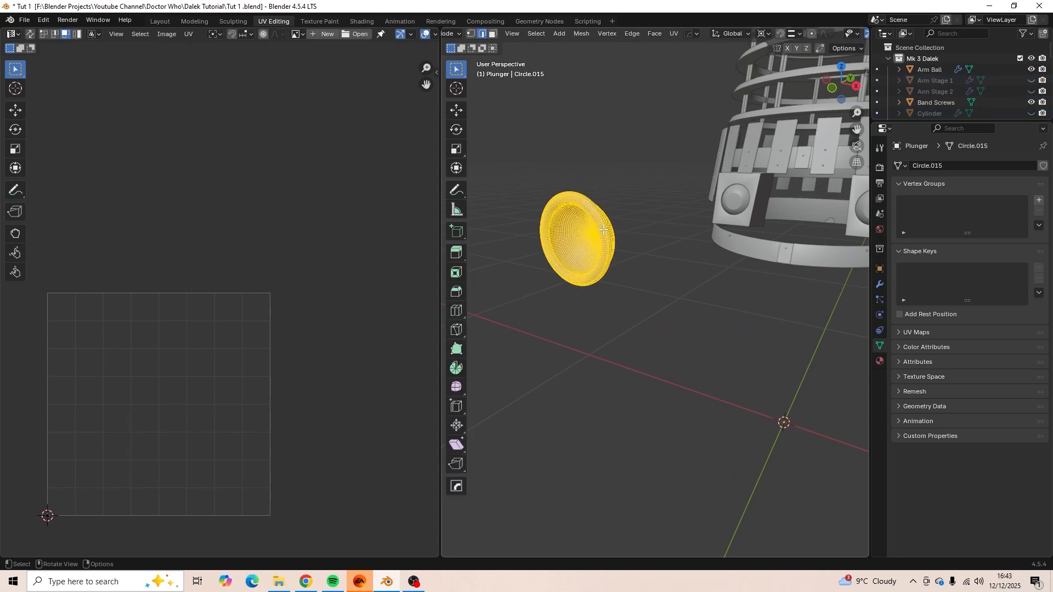
middle_drag(603, 231, 591, 234)
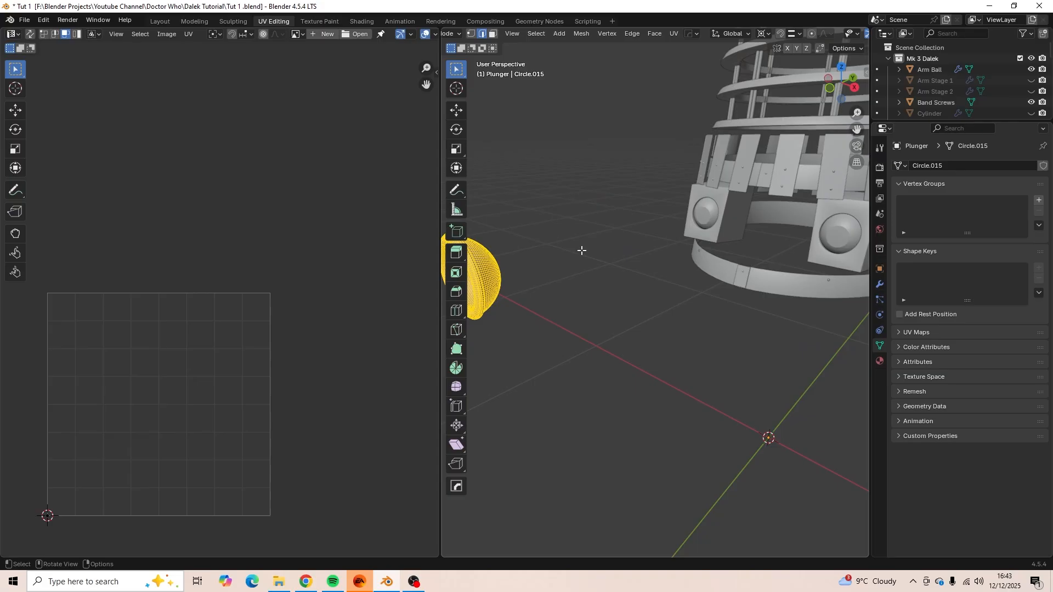
key(KP_Decimal)
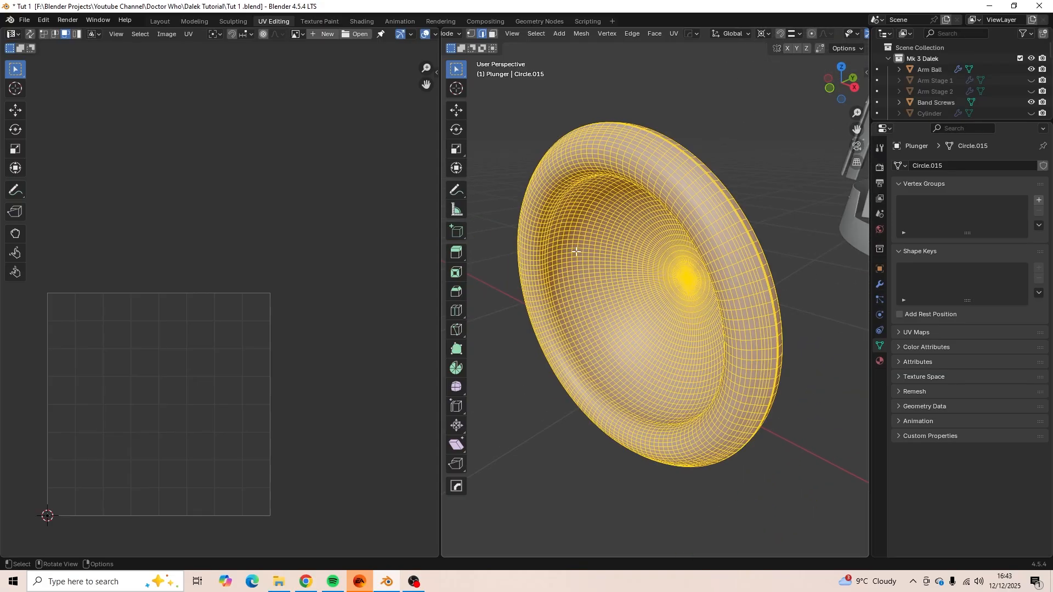
middle_drag(576, 252, 653, 292)
scroll(680, 297, up, 5)
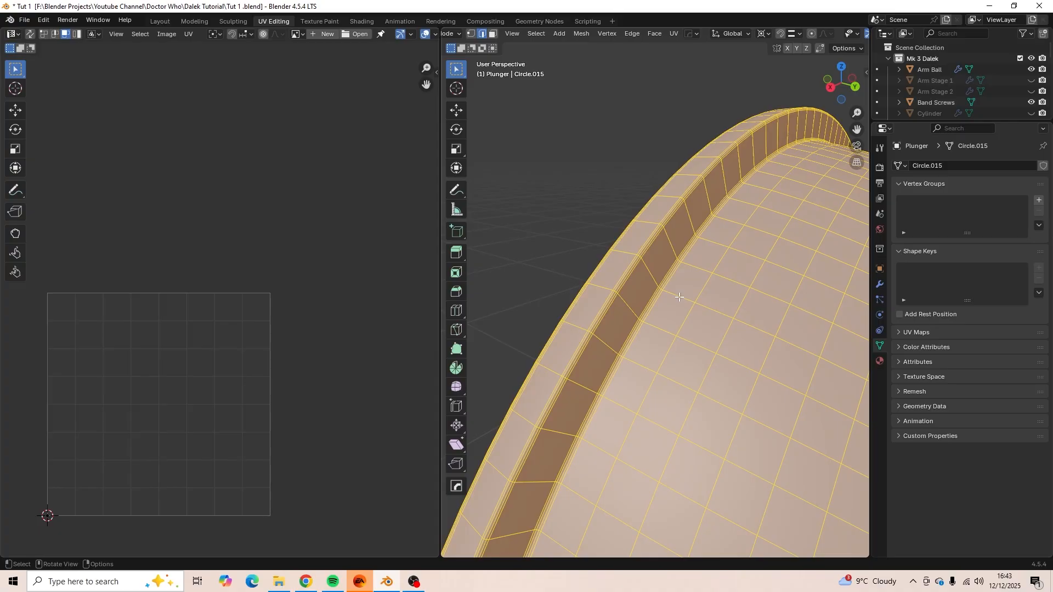
key(alt+a)
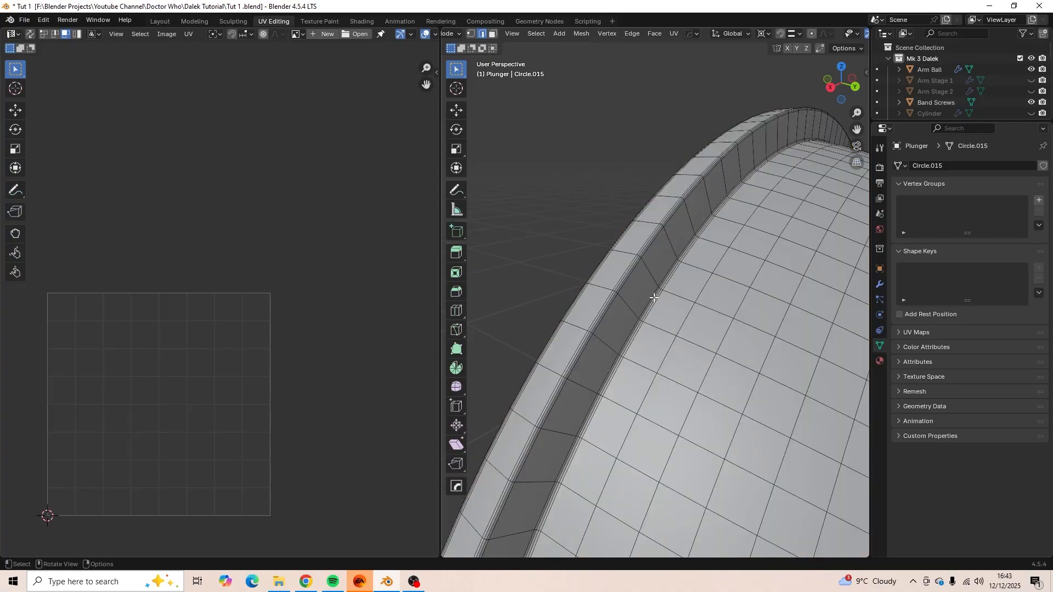
Mark seams on the two edge loops bordering the narrow outer band of the plunger's rim.
alt+click(627, 268)
middle_drag(627, 267, 651, 262)
scroll(652, 262, up, 3)
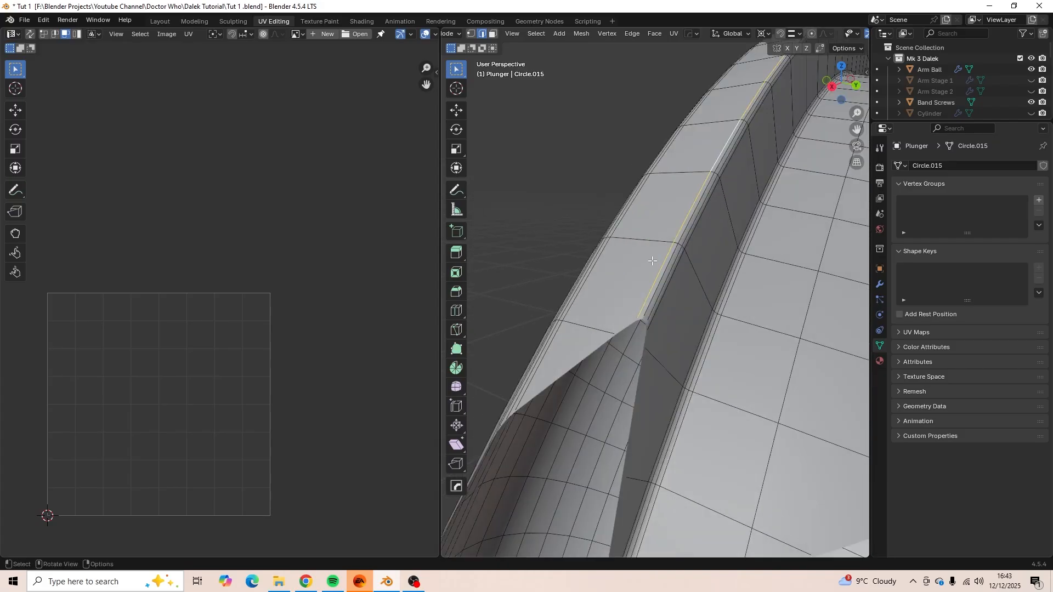
alt+shift+click(624, 225)
scroll(623, 225, down, 5)
middle_drag(623, 225, 471, 282)
scroll(675, 322, up, 2)
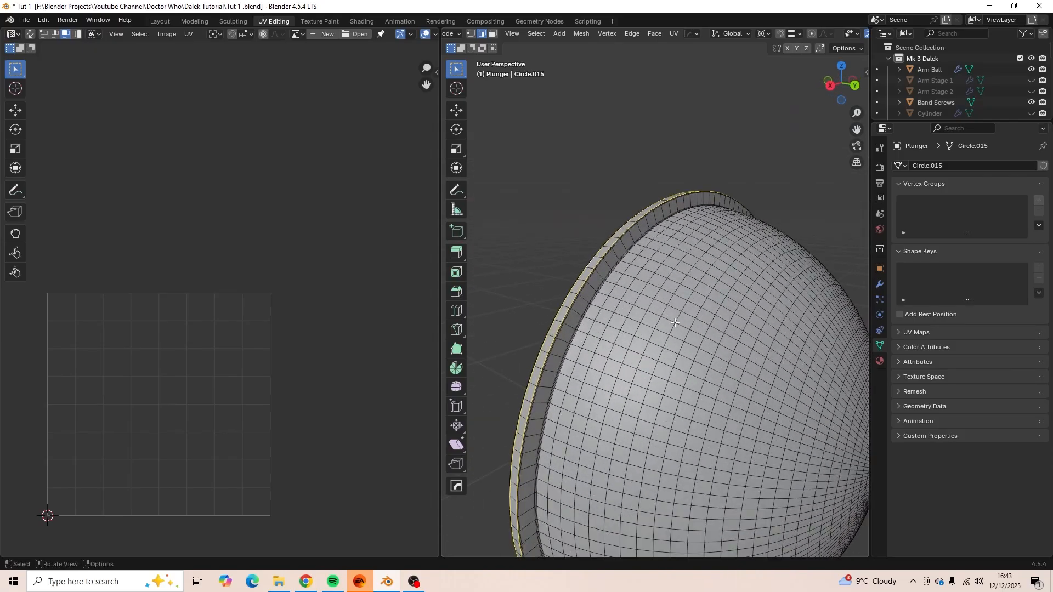
middle_drag(675, 323, 765, 333)
key(u)
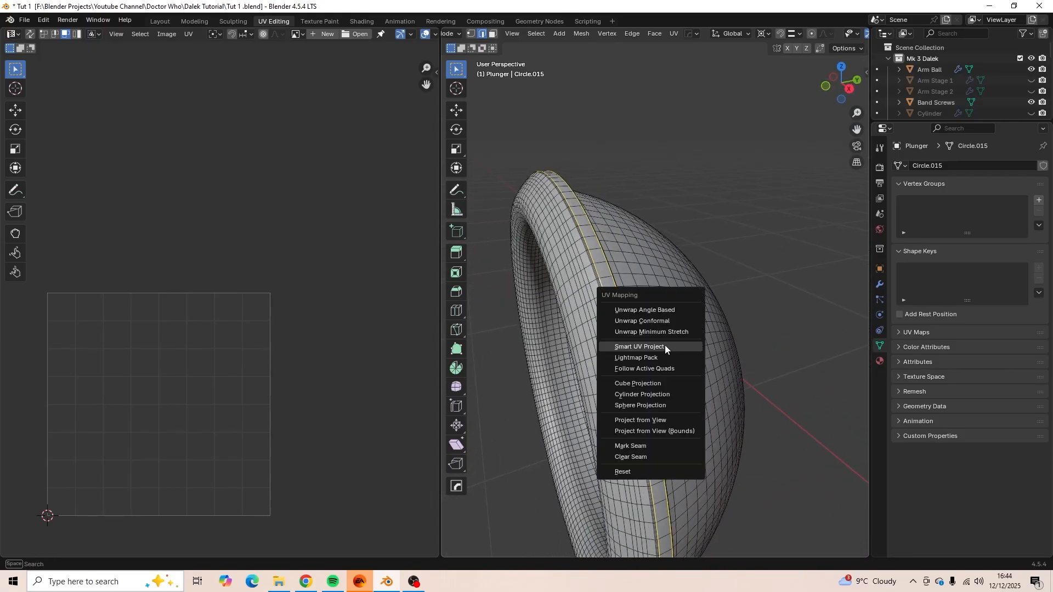
click(641, 445)
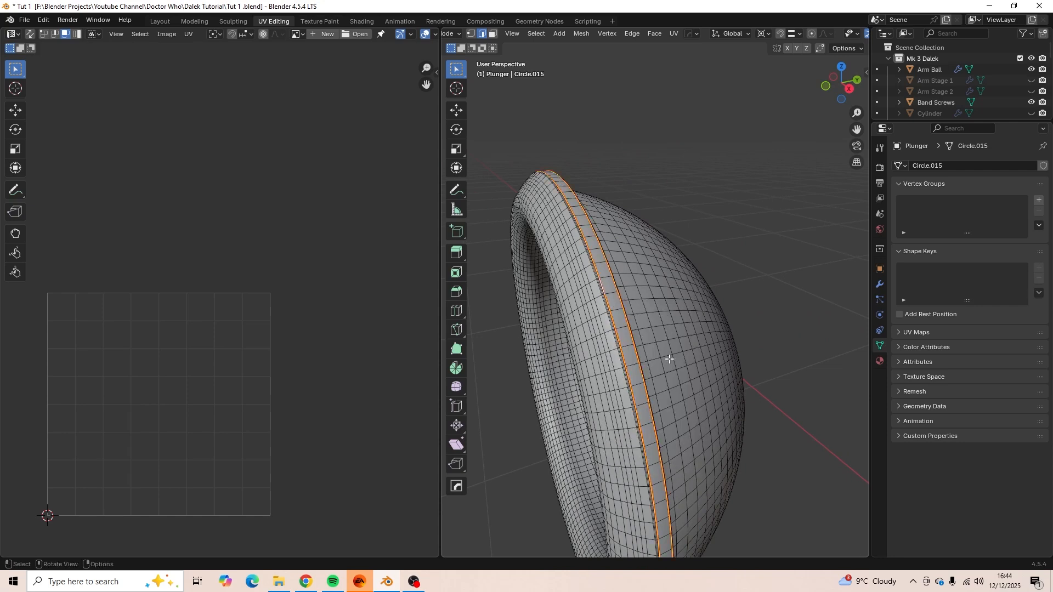
Unwrap the entire plunger mesh with the Angle Based method.
key(a)
key(u)
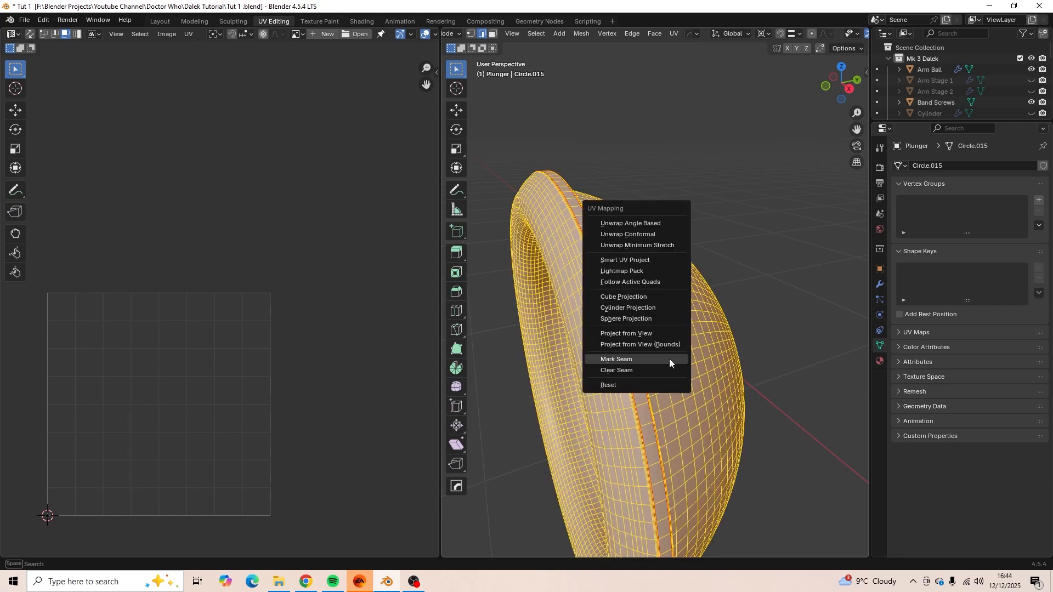
click(665, 223)
scroll(298, 357, down, 4)
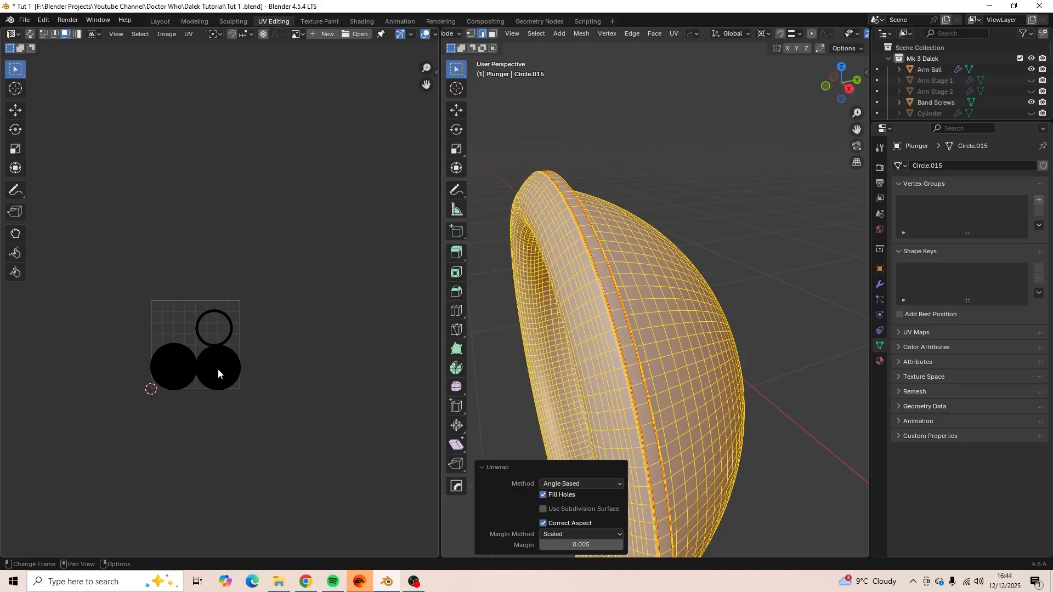
Move all the plunger's UV islands well below the UV square.
key(a)
key(g)
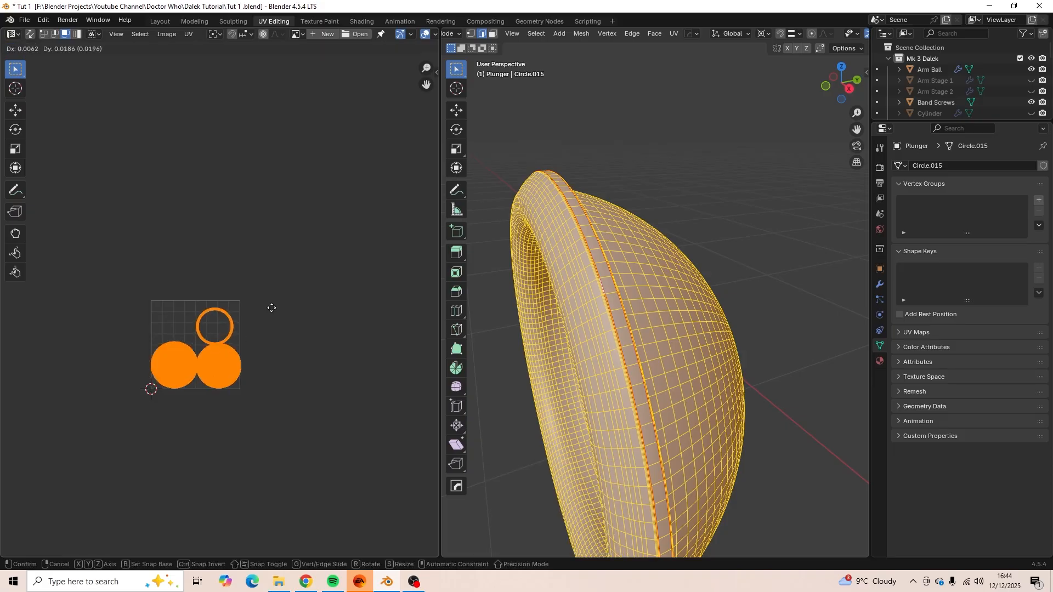
click(225, 498)
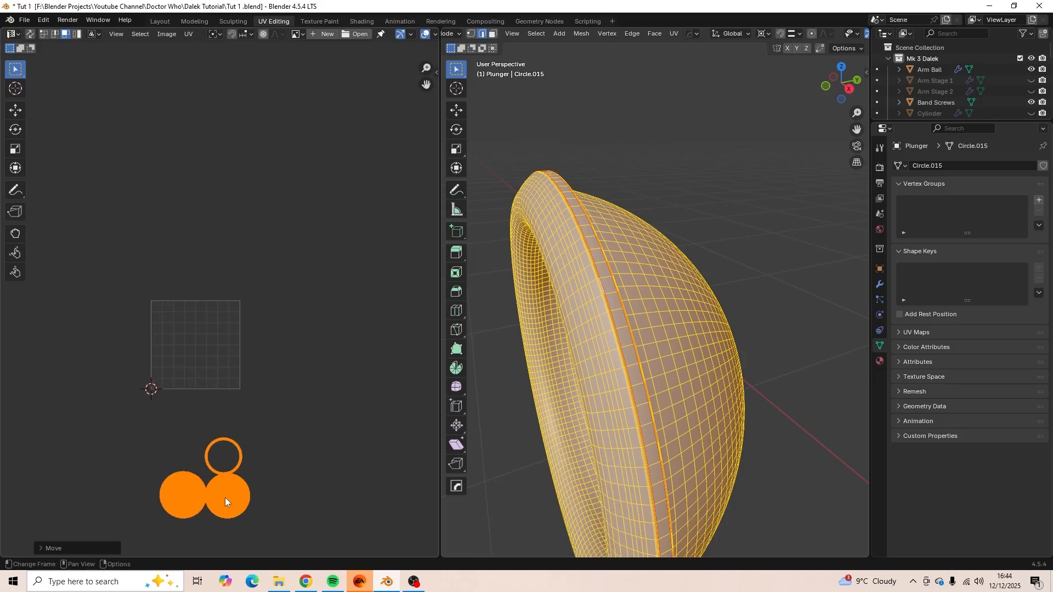
scroll(225, 498, down, 3)
key(g)
click(311, 506)
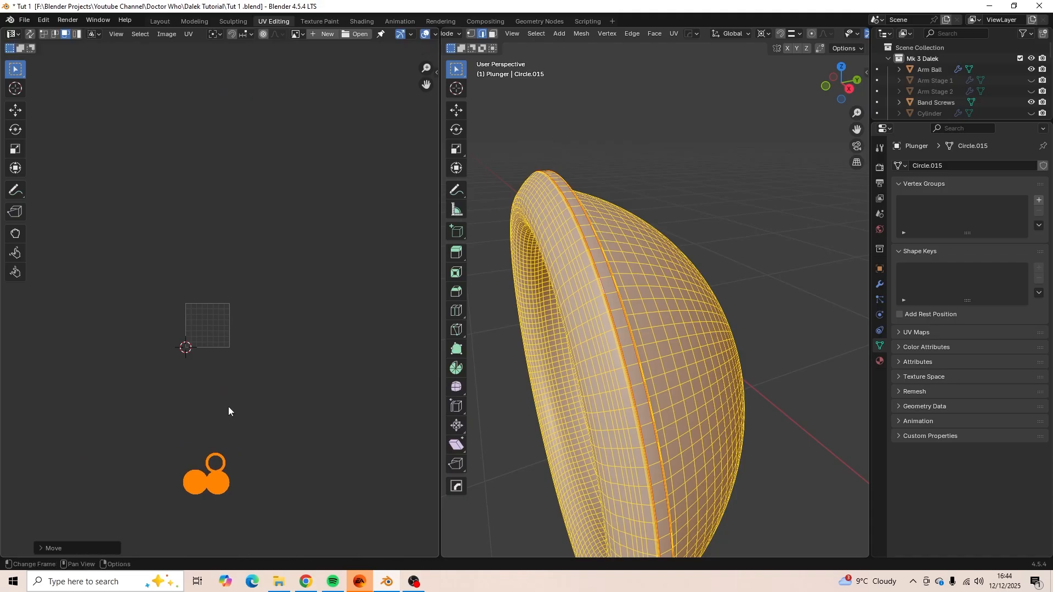
Leave Edit Mode on the Plunger and hide it in the scene.
scroll(229, 407, up, 2)
scroll(228, 407, down, 2)
key(Tab)
middle_drag(677, 289, 692, 278)
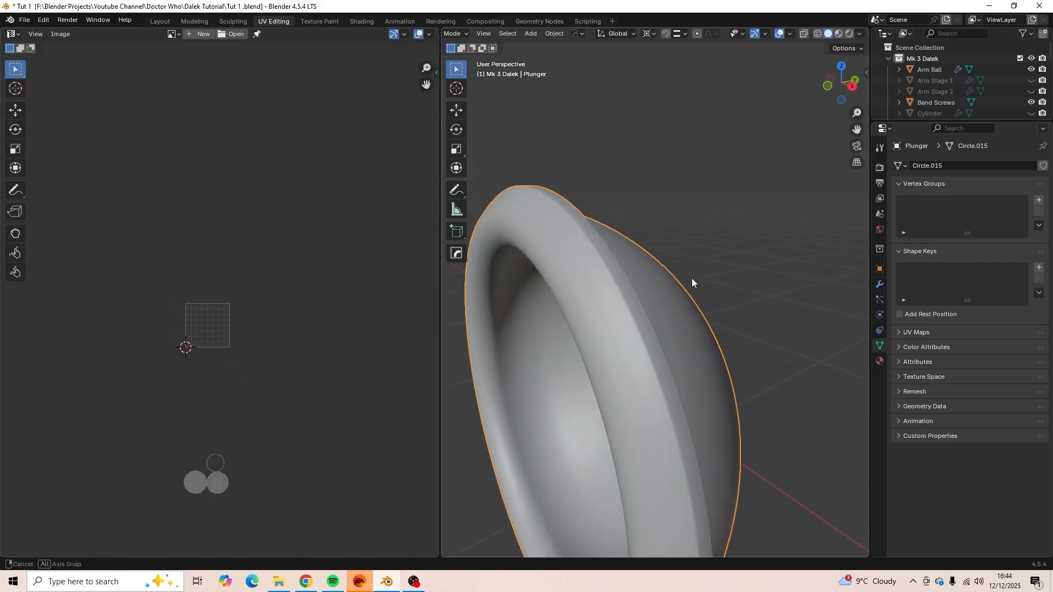
scroll(691, 279, down, 1)
key(h)
scroll(689, 281, down, 5)
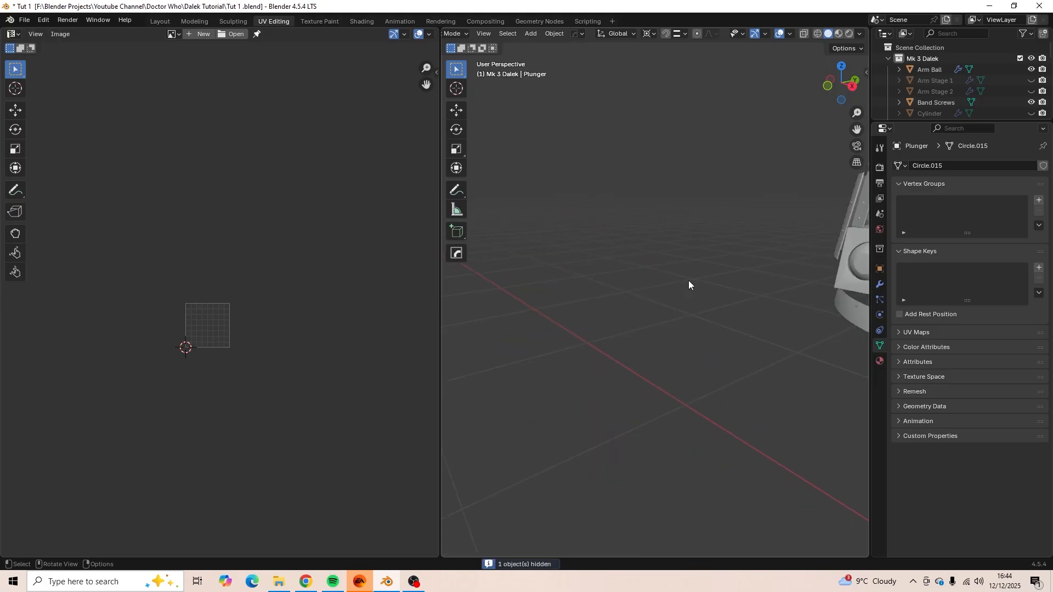
Enter Edit Mode on the Band Screws along the lower shoulder band and select all their geometry.
shift+middle_drag(716, 282, 786, 335)
scroll(600, 272, up, 6)
scroll(644, 298, down, 3)
scroll(785, 335, up, 3)
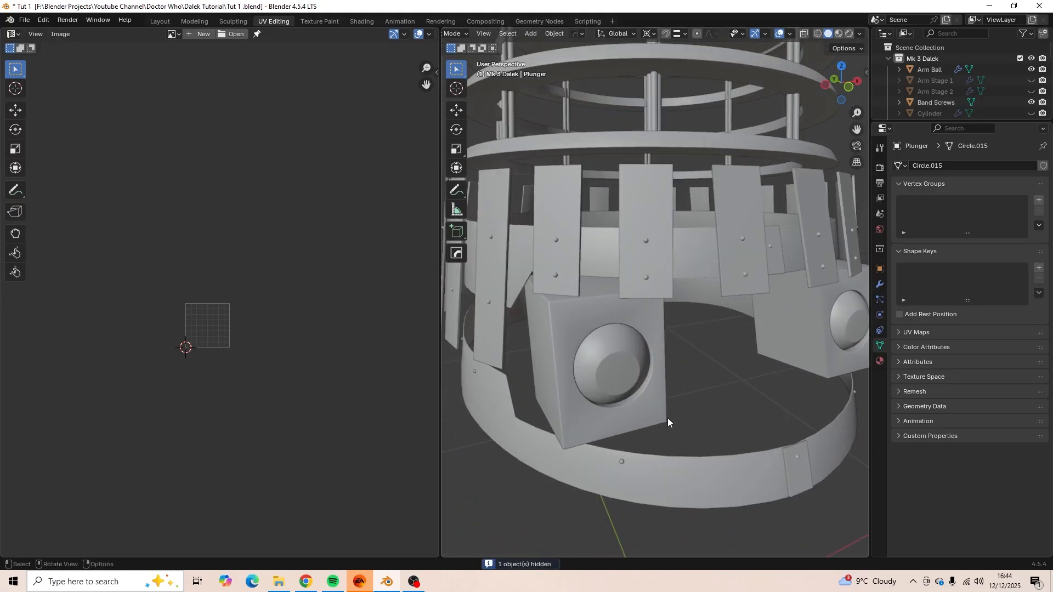
click(622, 462)
key(Tab)
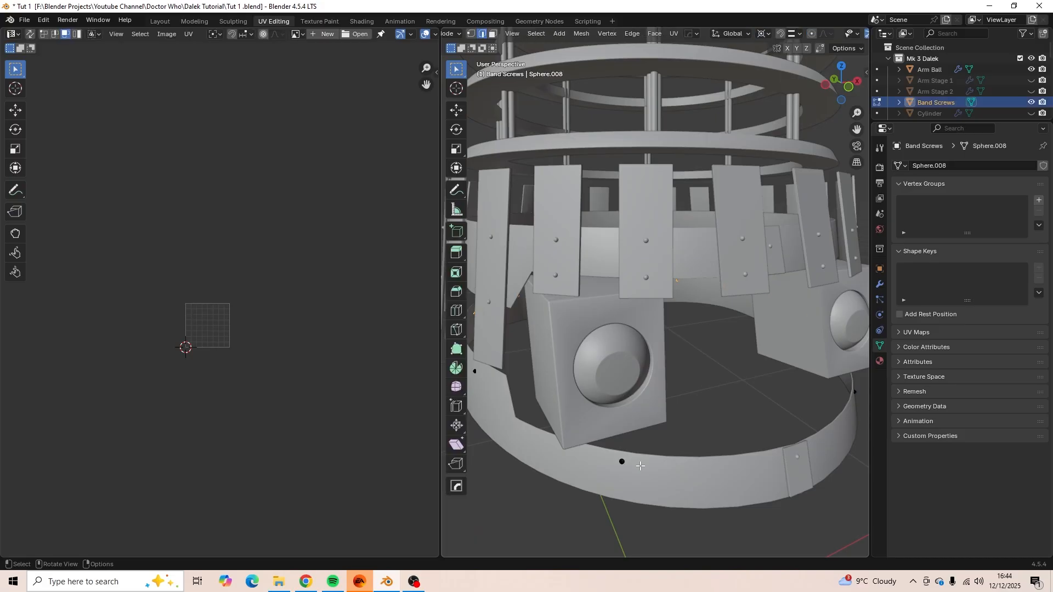
key(a)
shift+middle_drag(701, 456, 712, 424)
scroll(337, 367, up, 9)
middle_drag(327, 363, 277, 325)
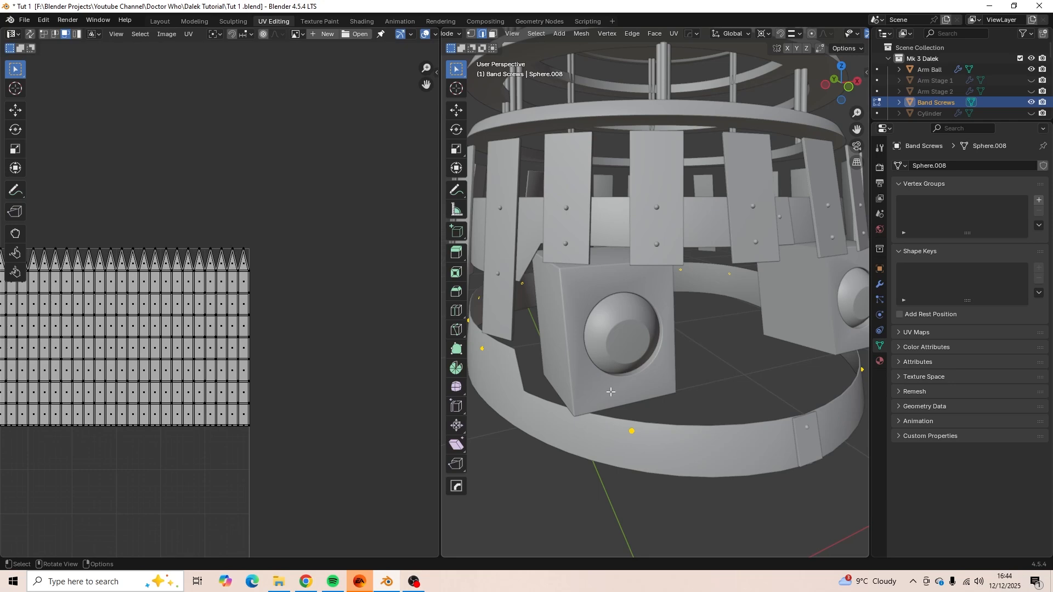
Try a Smart UV Project on all the band screws with a 66° angle limit and 0.005 island margin, and undo it.
key(u)
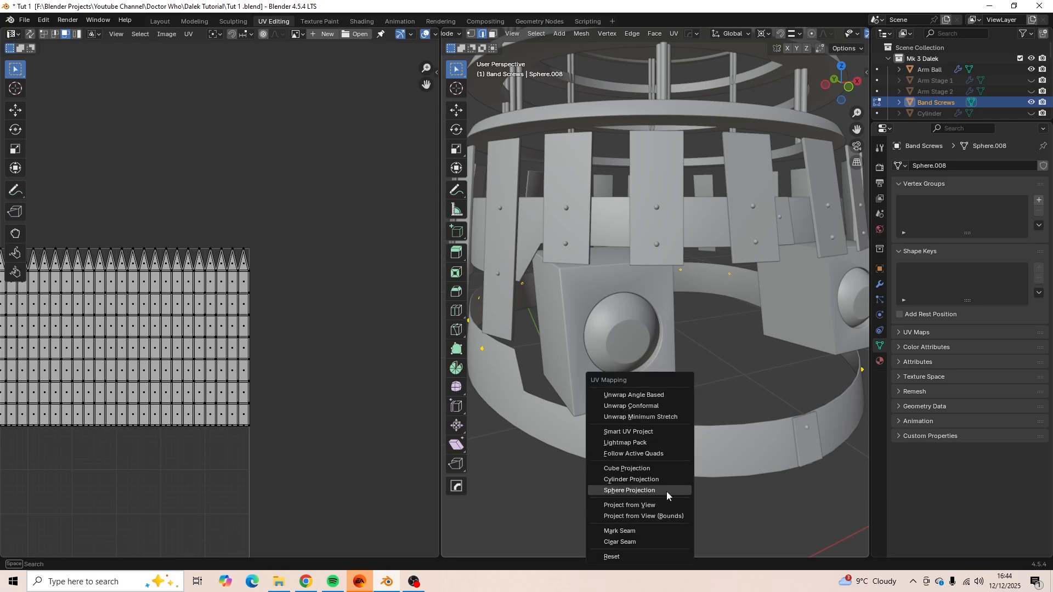
click(667, 433)
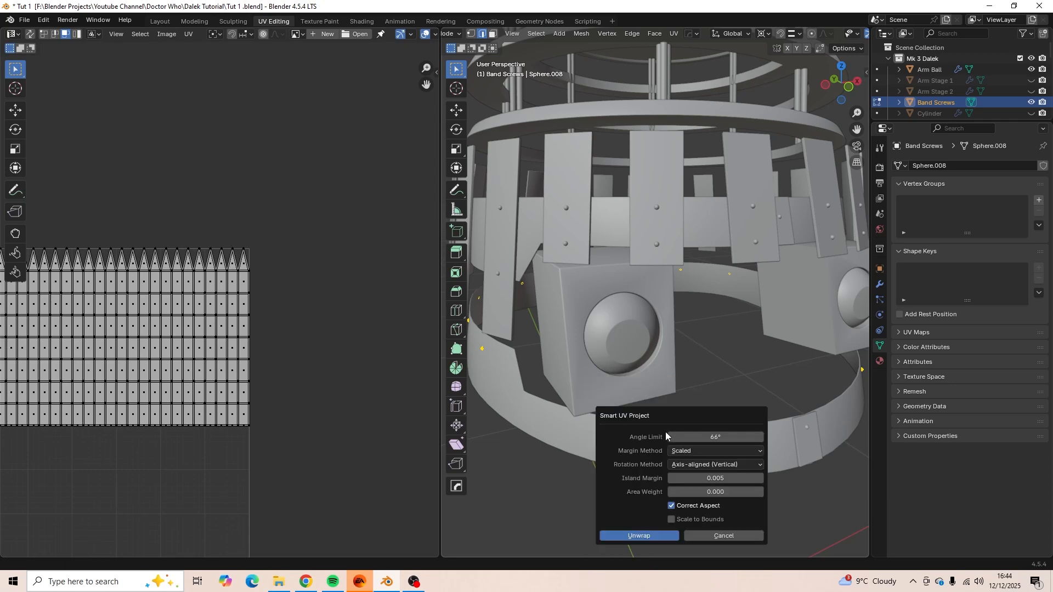
click(659, 536)
scroll(247, 416, up, 2)
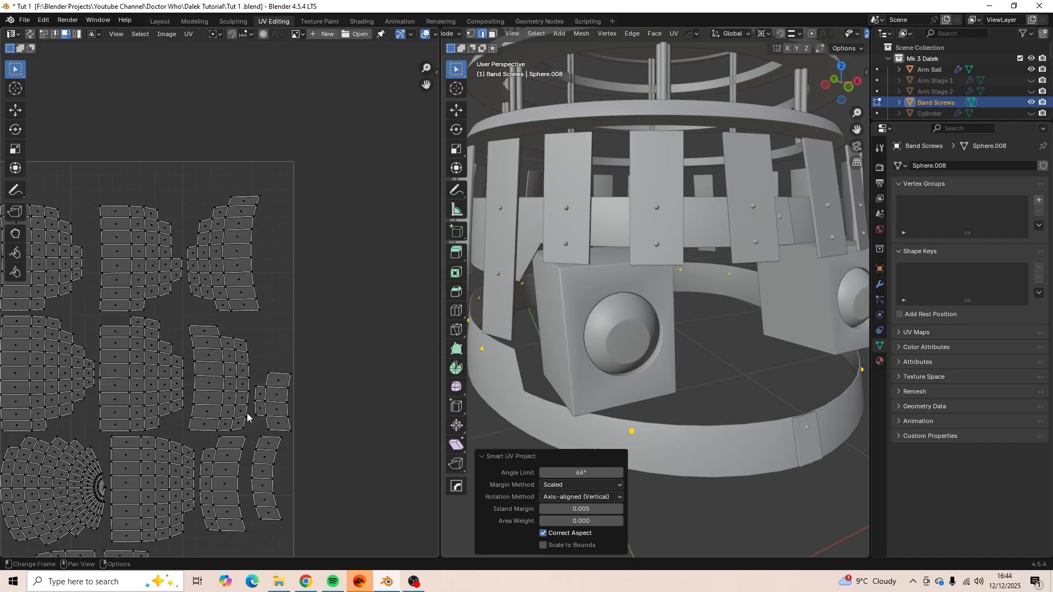
key(ctrl+z)
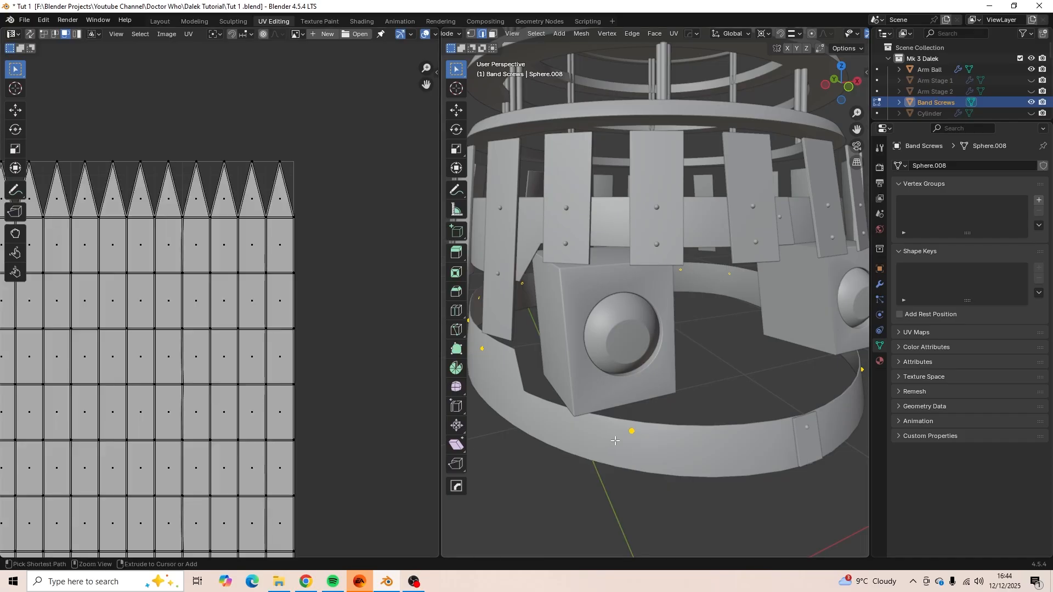
Unwrap all the band screws with the Angle Based method.
key(u)
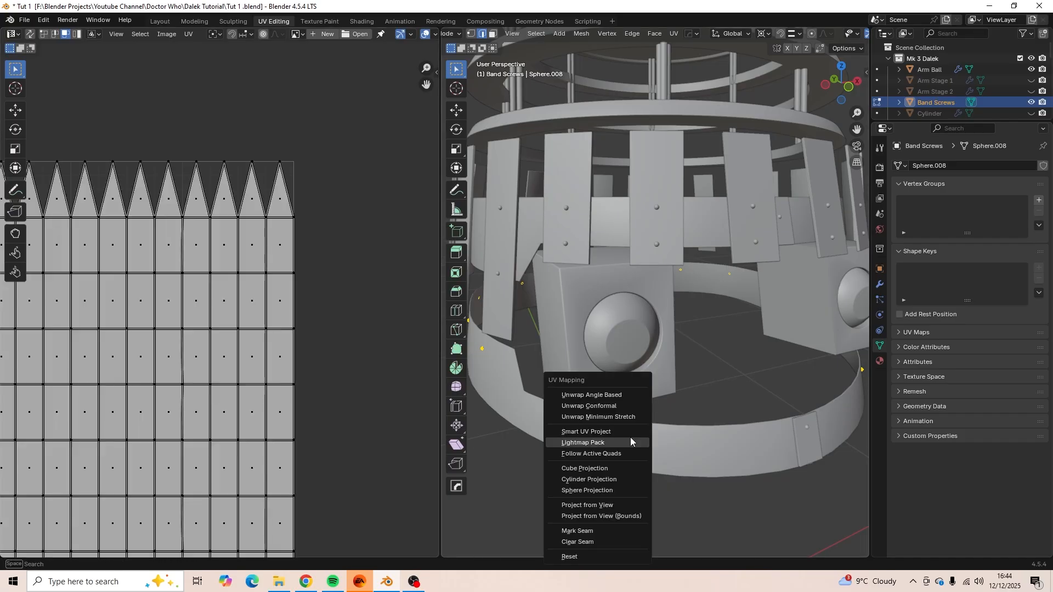
click(617, 394)
scroll(265, 395, down, 4)
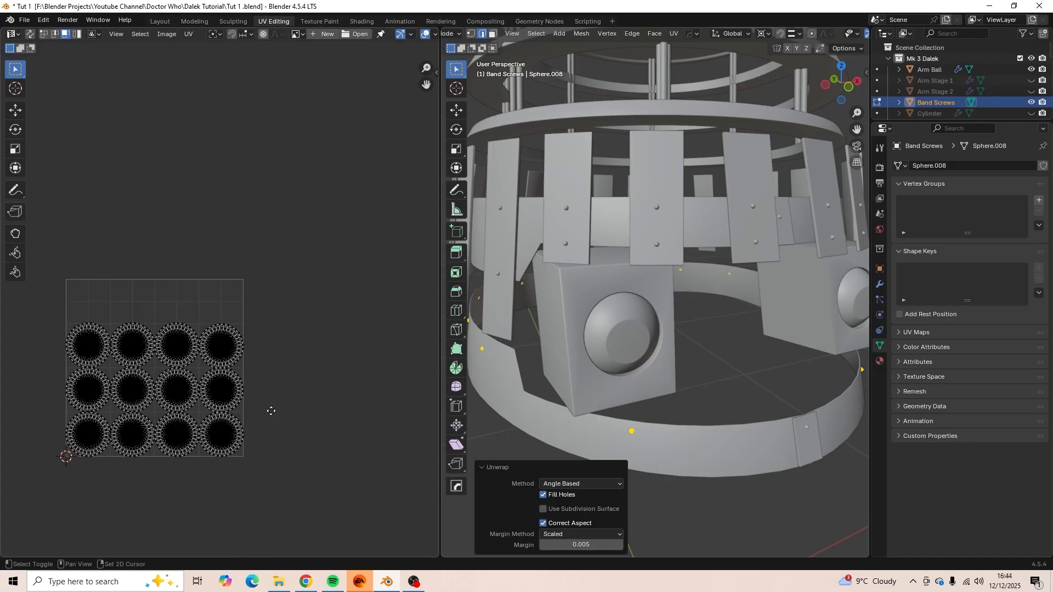
middle_drag(271, 411, 317, 408)
scroll(317, 406, up, 2)
scroll(333, 414, down, 4)
Scale all the band screws' UV islands down to about a quarter size and move them well below the UV square.
key(a)
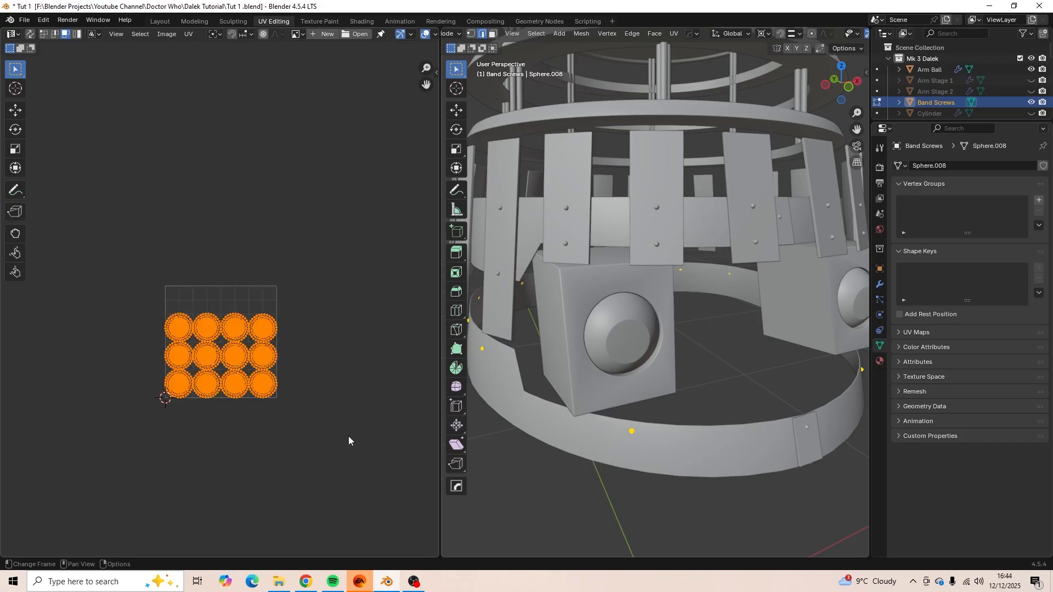
key(s)
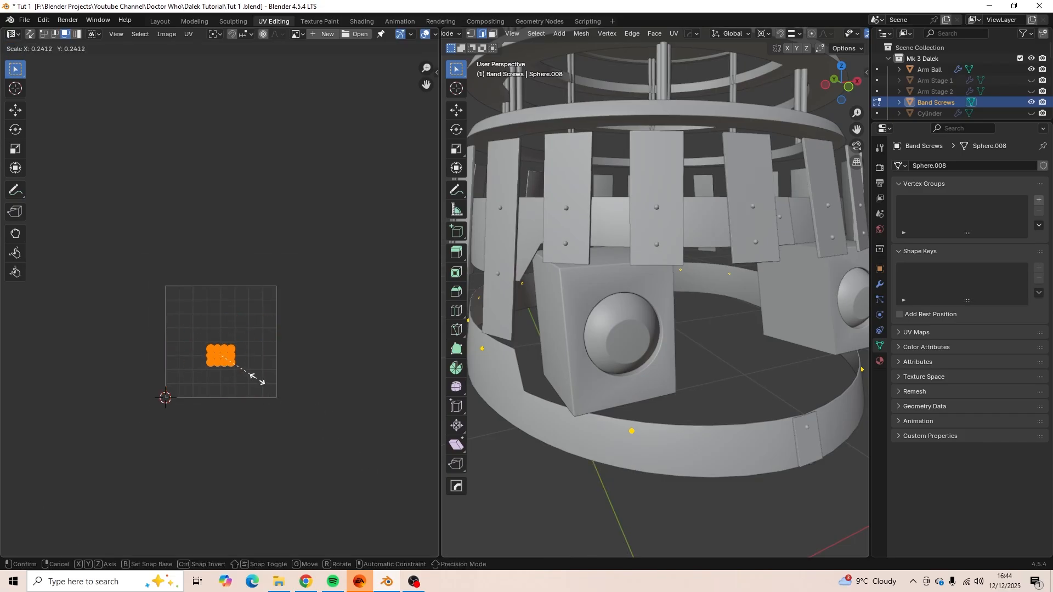
click(253, 375)
key(g)
click(252, 542)
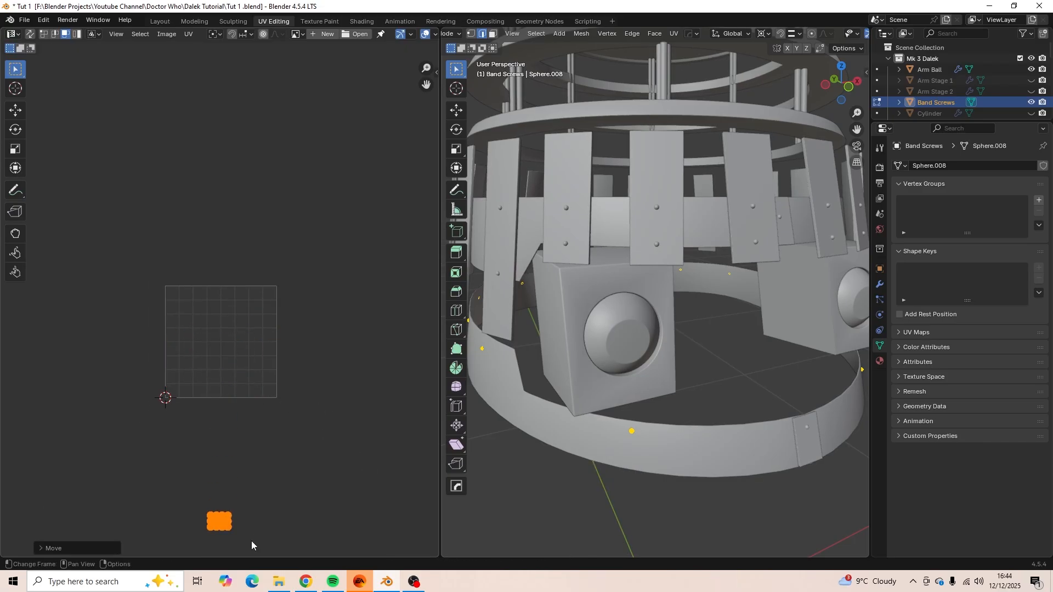
scroll(274, 483, down, 4)
key(g)
click(280, 509)
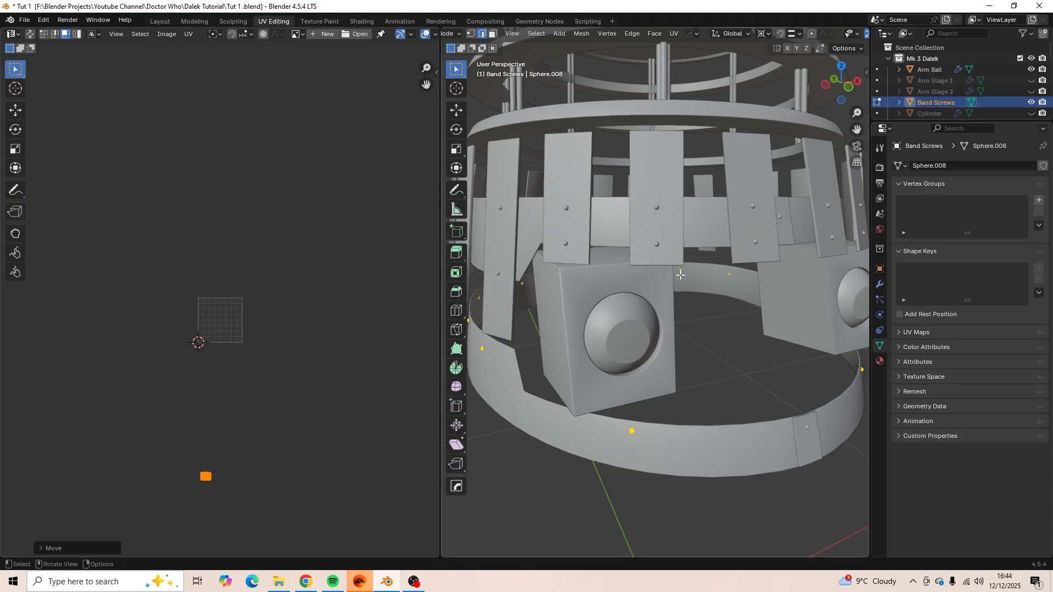
Leave Edit Mode on the Band Screws and hide them in the scene.
key(Tab)
scroll(643, 369, up, 2)
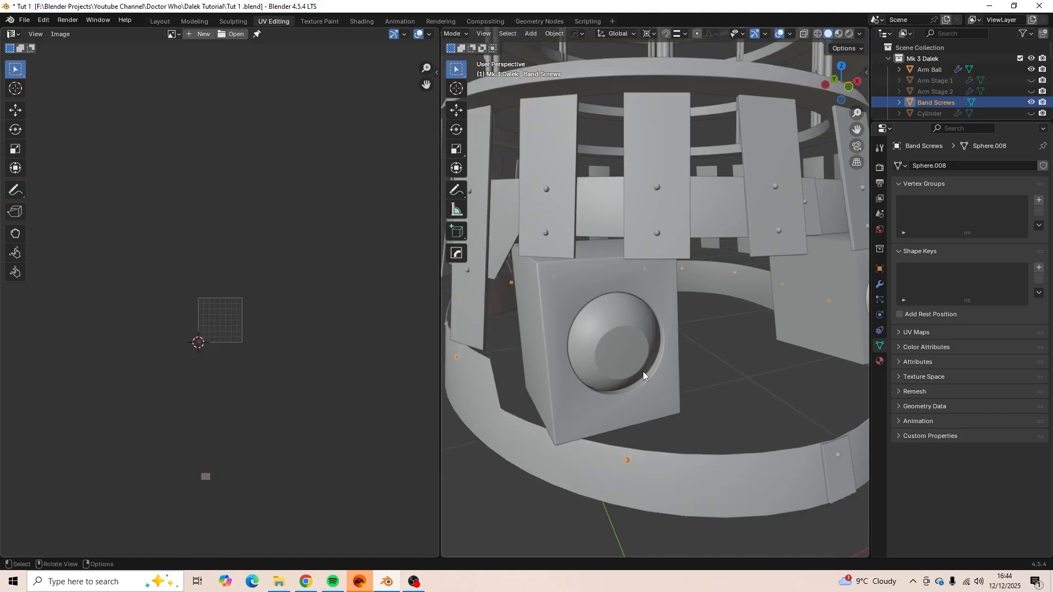
key(h)
Select the Arm Ball and Gun ball together, enter Edit Mode on both and deselect all their geometry.
middle_drag(643, 371, 596, 304)
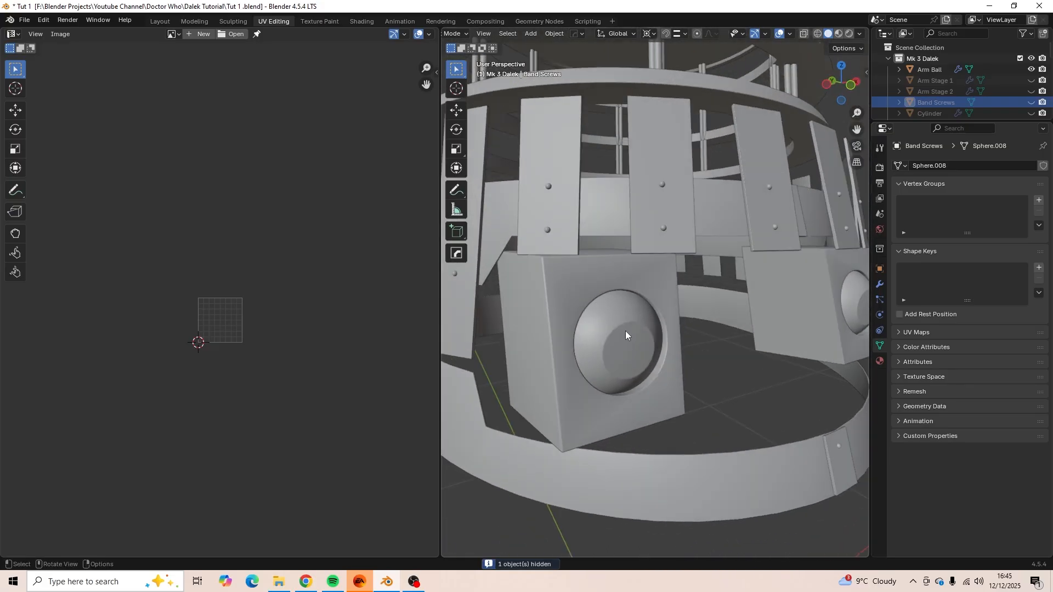
middle_drag(655, 347, 648, 314)
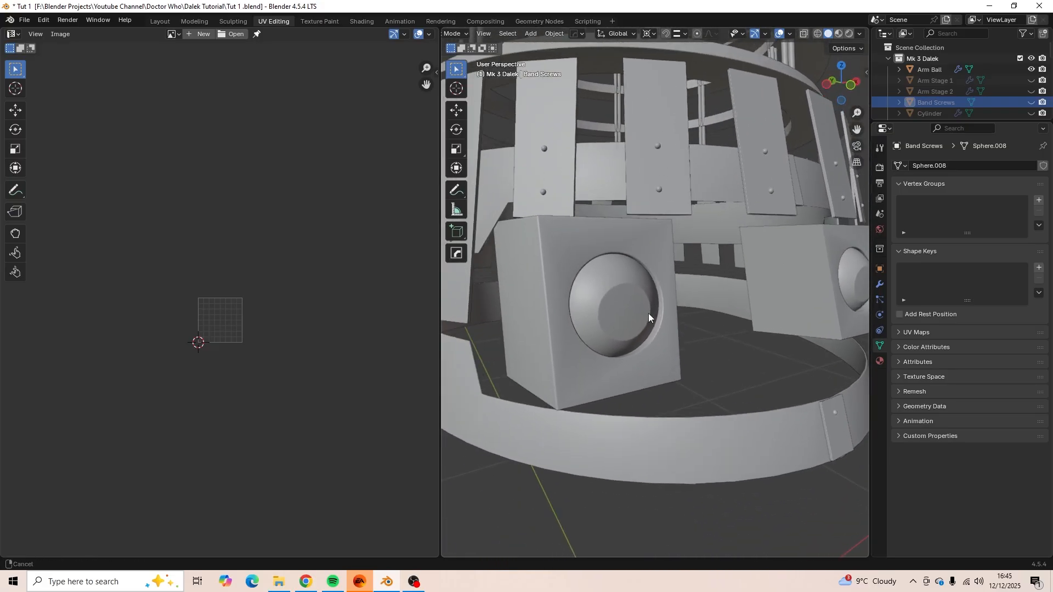
scroll(649, 314, up, 3)
scroll(649, 316, down, 1)
scroll(625, 270, down, 3)
click(624, 269)
middle_drag(671, 308, 769, 300)
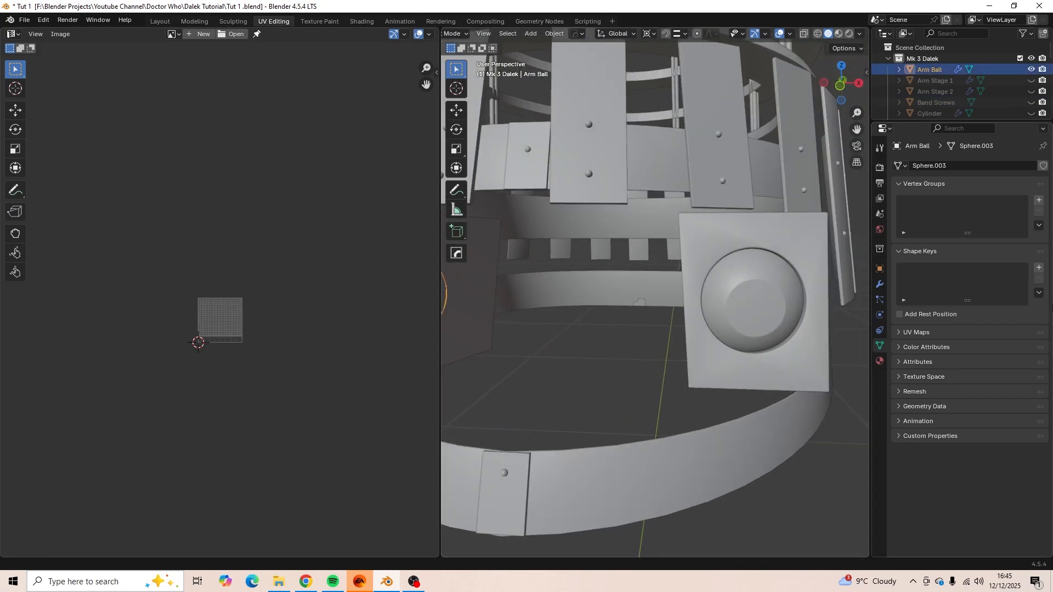
click(752, 275)
middle_drag(636, 313, 666, 338)
key(Tab)
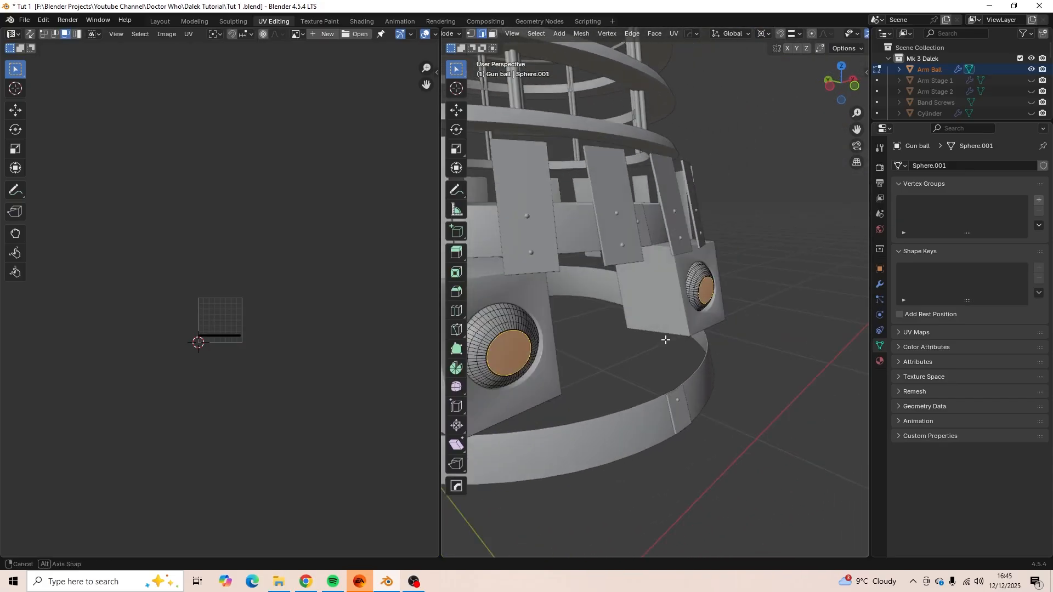
scroll(740, 318, up, 3)
scroll(705, 346, up, 3)
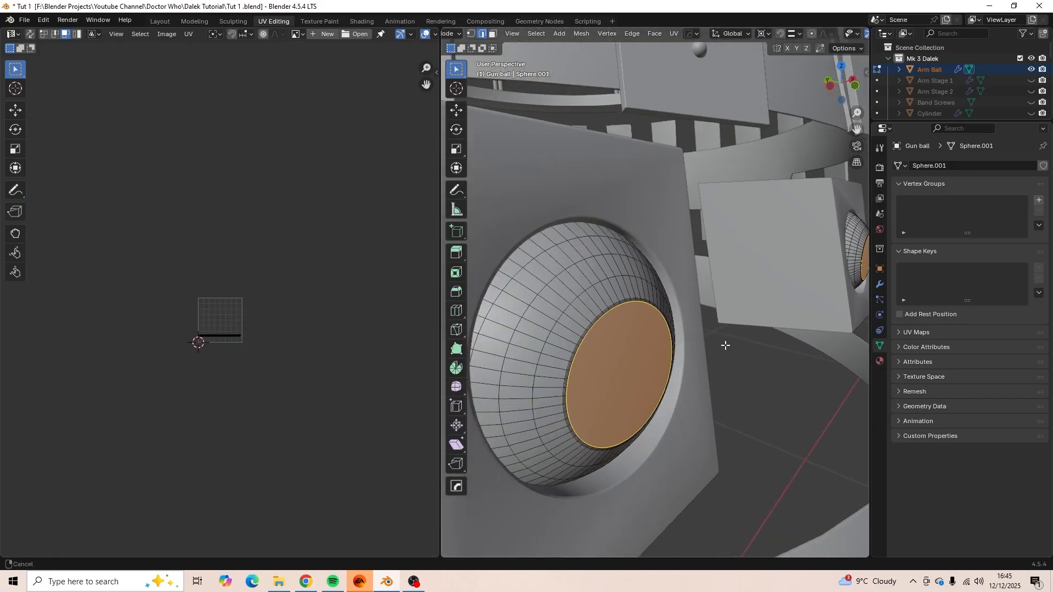
mouse_move(739, 343)
middle_down()
mouse_move(707, 344)
mouse_move(732, 343)
middle_up()
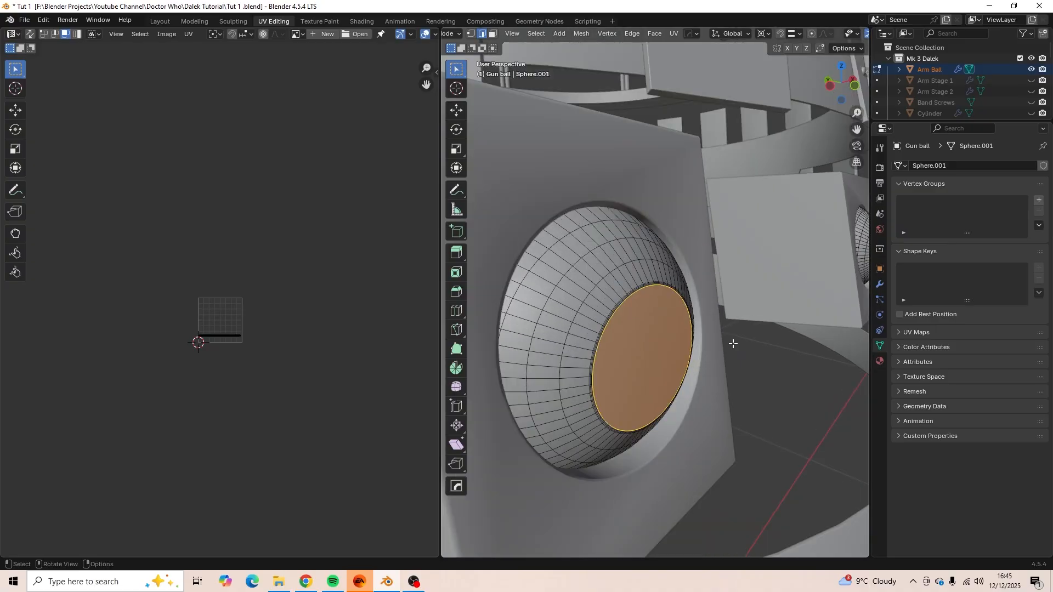
scroll(733, 343, up, 3)
scroll(733, 343, down, 4)
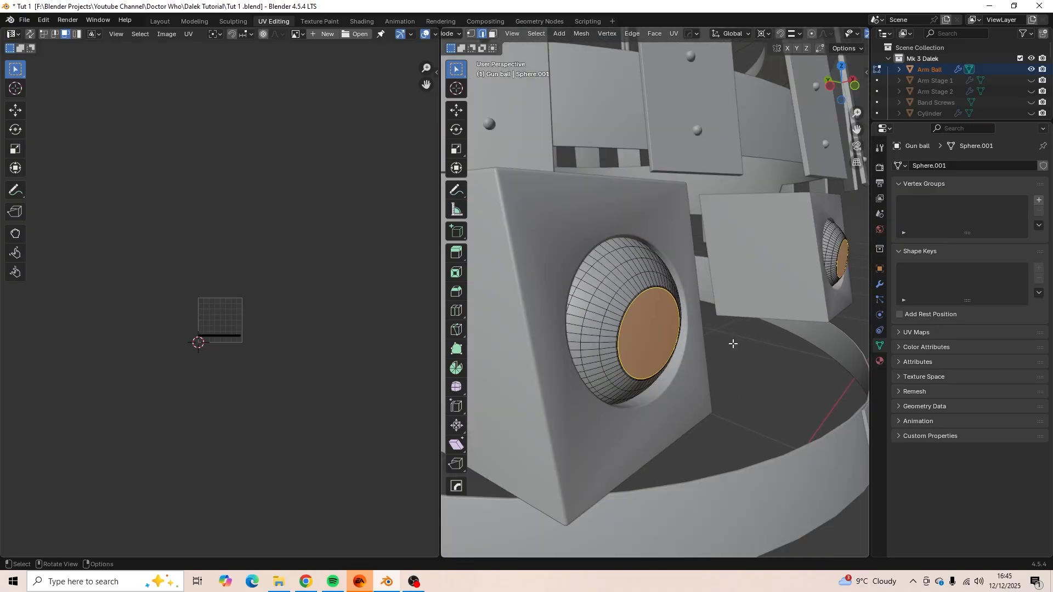
key(a)
key(alt+a)
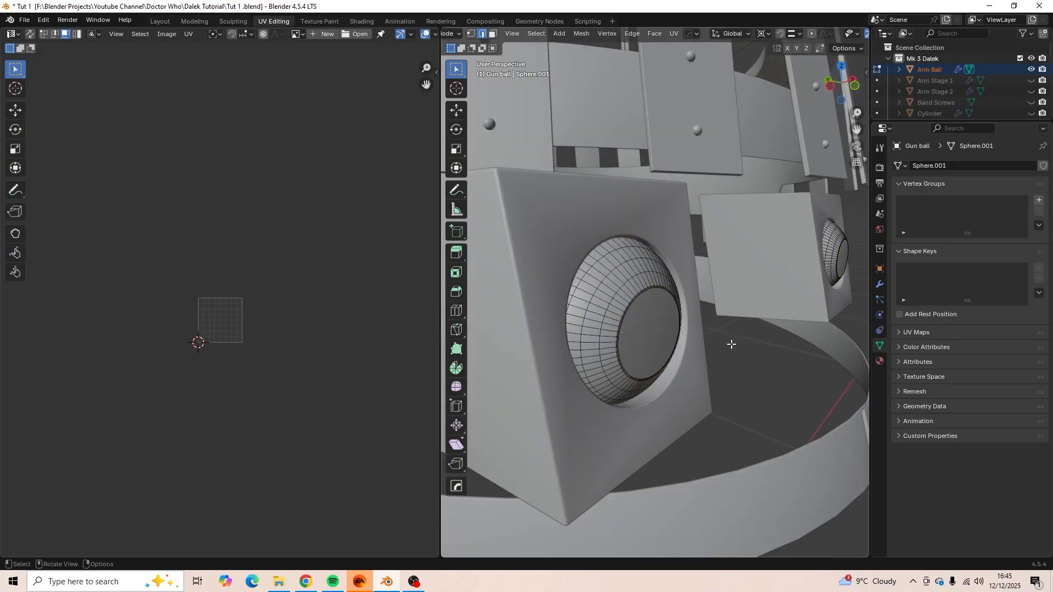
Select the flat circular front face on both balls and mark seams around them.
click(658, 329)
scroll(657, 330, down, 6)
middle_drag(657, 329, 591, 347)
scroll(591, 347, up, 3)
scroll(598, 308, up, 3)
shift+click(602, 280)
scroll(604, 282, down, 4)
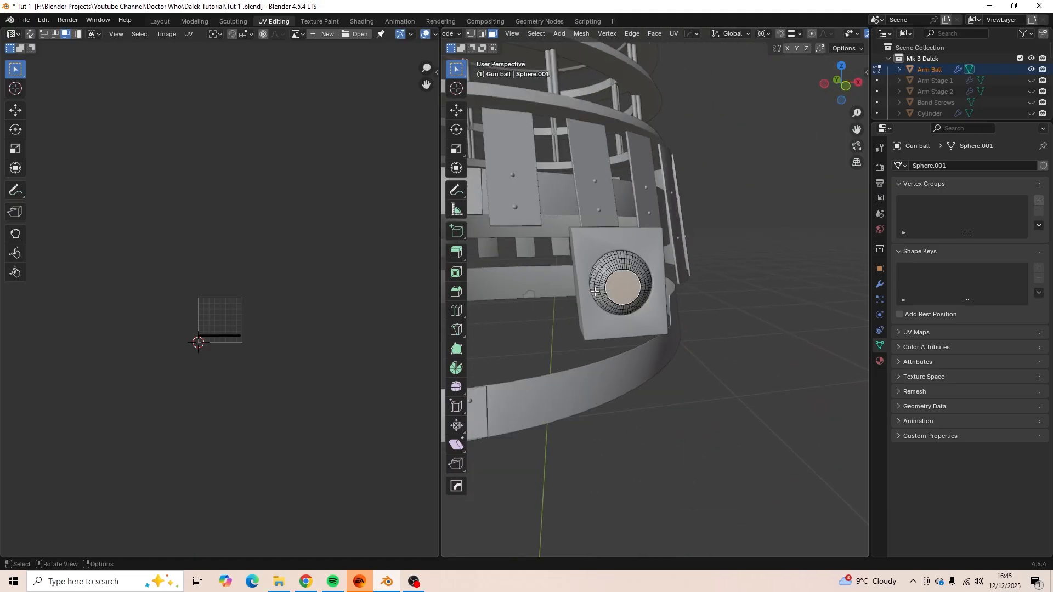
shift+middle_drag(616, 296, 788, 322)
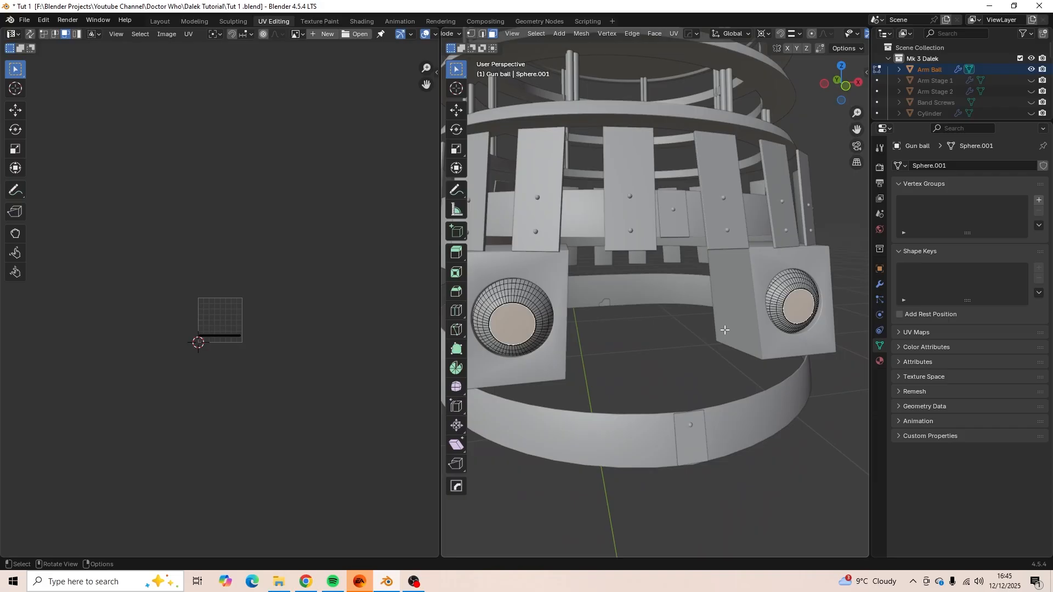
key(u)
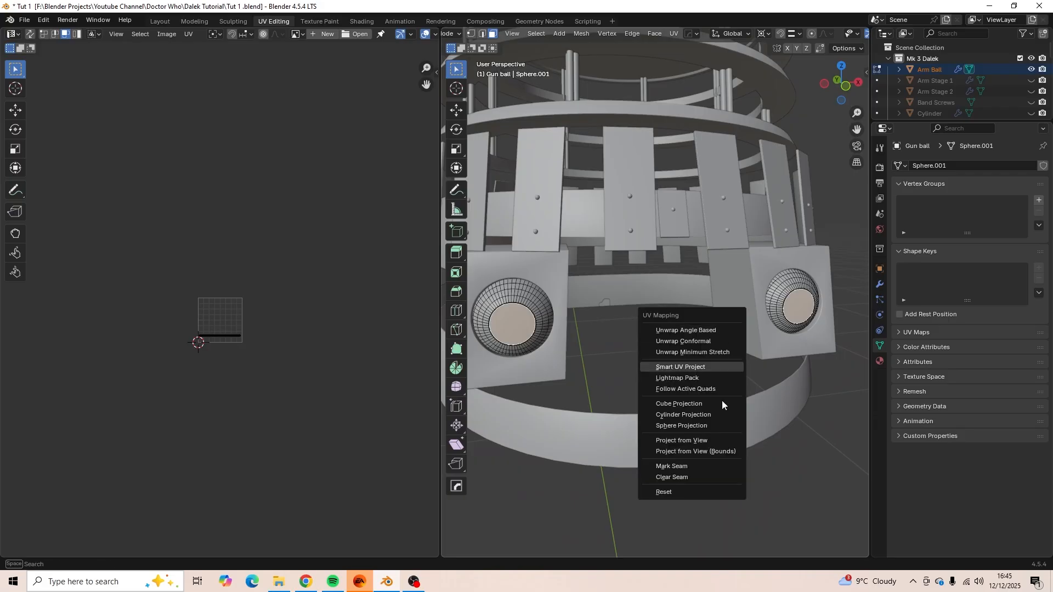
click(720, 468)
Invert the selection to everything except the flat front faces and unwrap it with the Angle Based method.
key(ctrl+i)
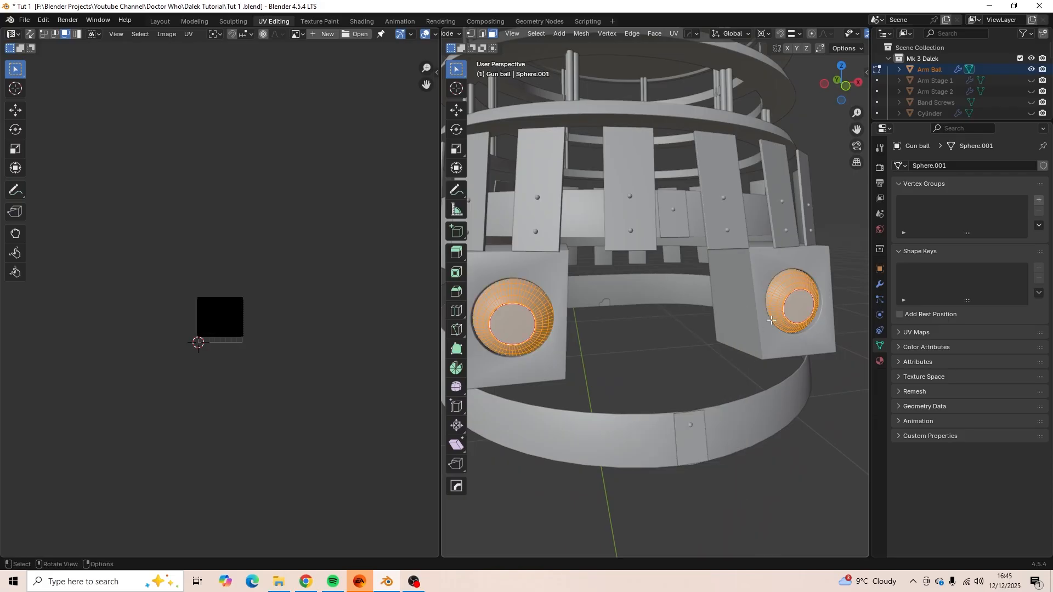
key(u)
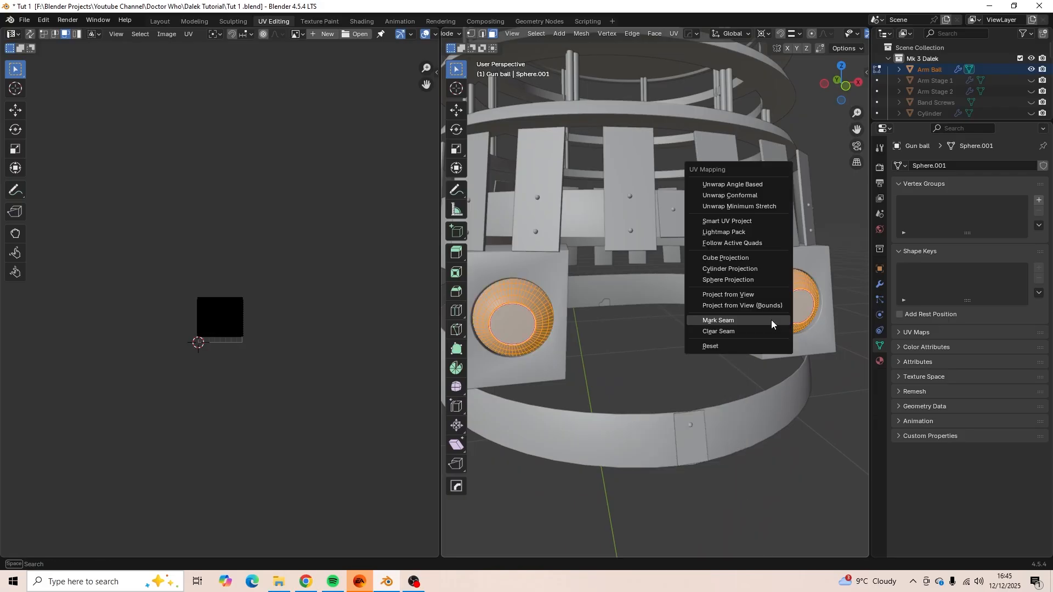
click(771, 184)
scroll(273, 376, up, 7)
scroll(275, 371, down, 5)
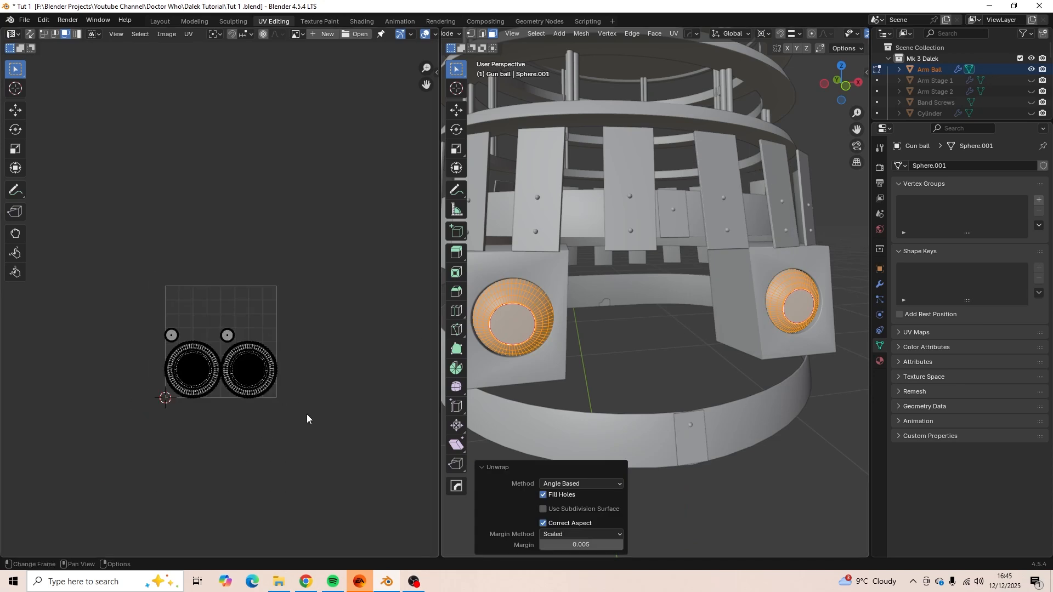
Move both balls' UV islands well below and to the left of the UV square, and hide both balls in Object Mode.
key(a)
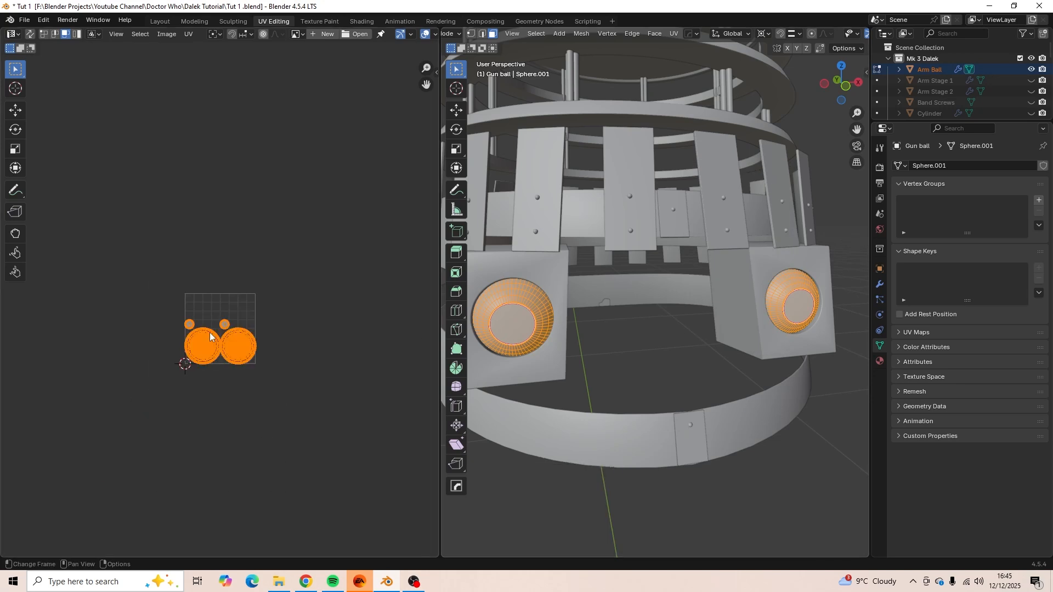
scroll(209, 332, down, 2)
key(g)
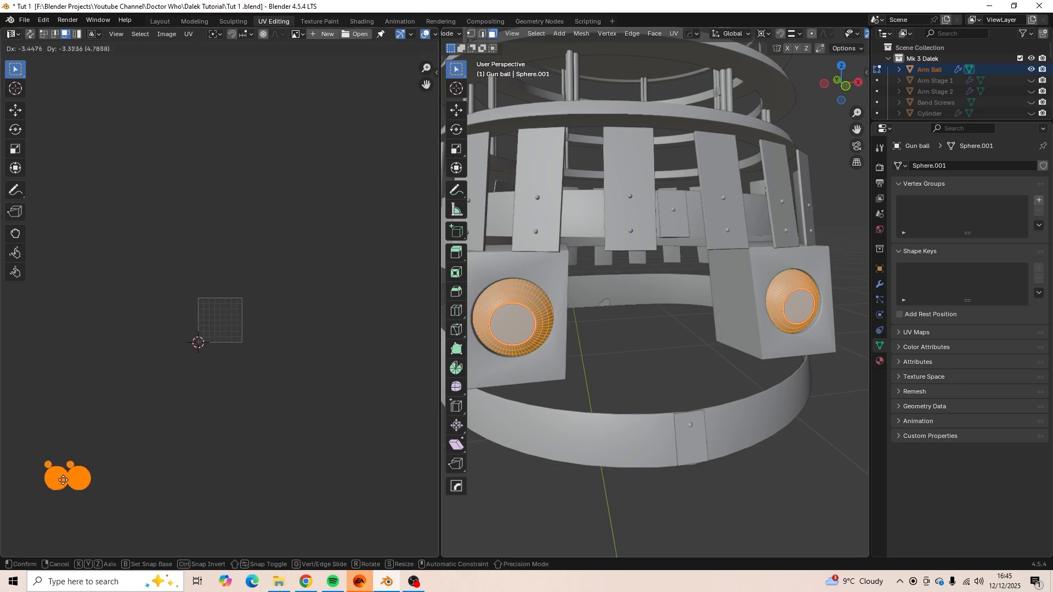
click(92, 469)
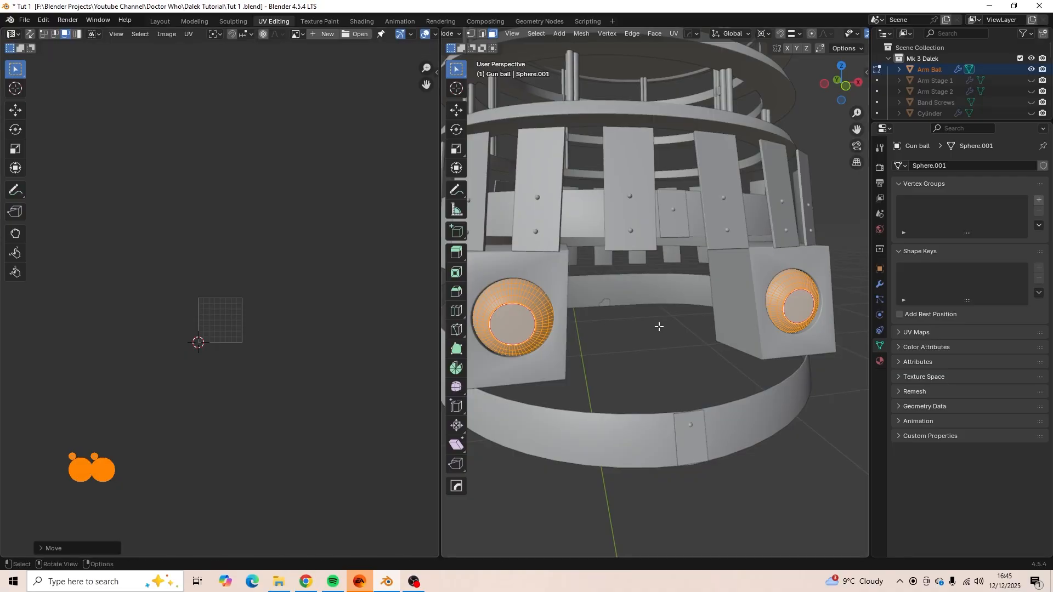
key(Tab)
key(h)
Select the Gun Box and enter Edit Mode on it, with its side and rear faces in view.
middle_drag(616, 322, 675, 327)
scroll(682, 320, up, 5)
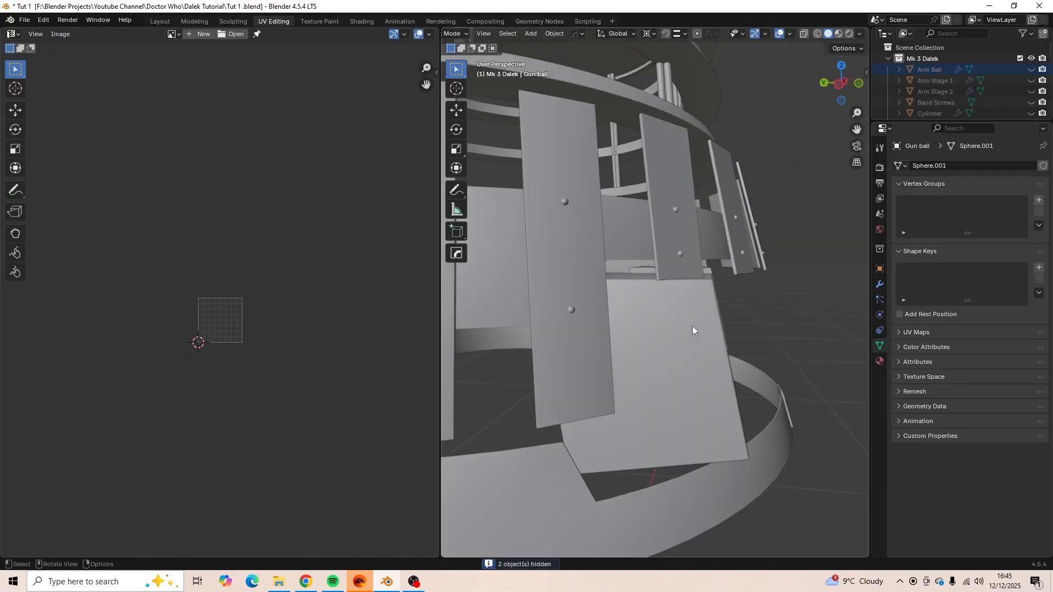
click(689, 313)
middle_drag(689, 313, 687, 342)
middle_drag(768, 342, 692, 328)
key(Tab)
scroll(669, 324, down, 3)
scroll(666, 325, up, 5)
scroll(734, 316, down, 3)
scroll(747, 327, up, 4)
scroll(744, 327, down, 4)
scroll(741, 327, up, 2)
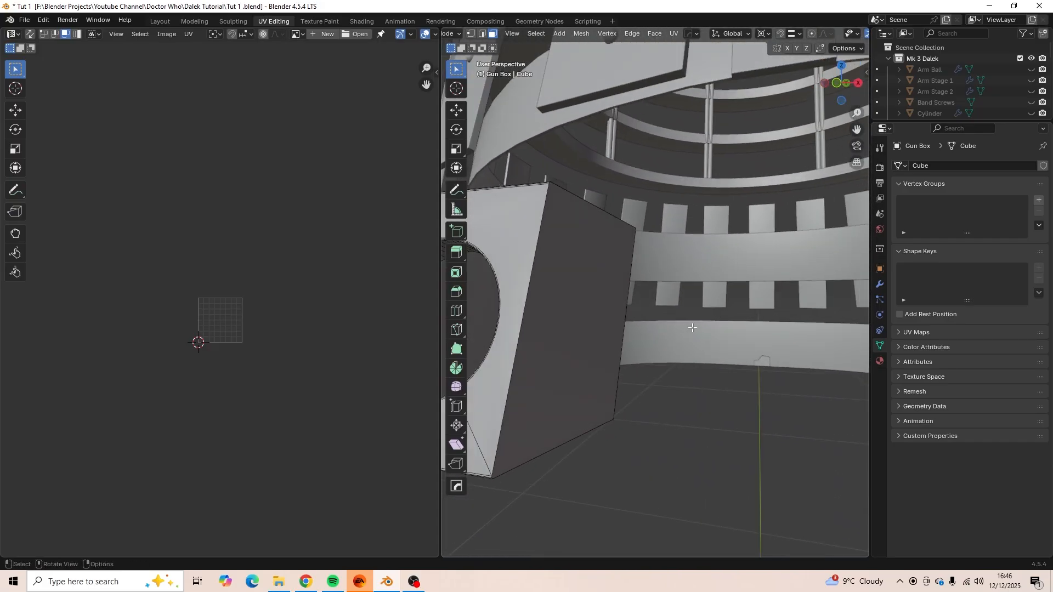
Isolate the Gun Box in Local View and select the top, side and underside faces of the first box.
scroll(692, 328, down, 3)
key(KP_Divide)
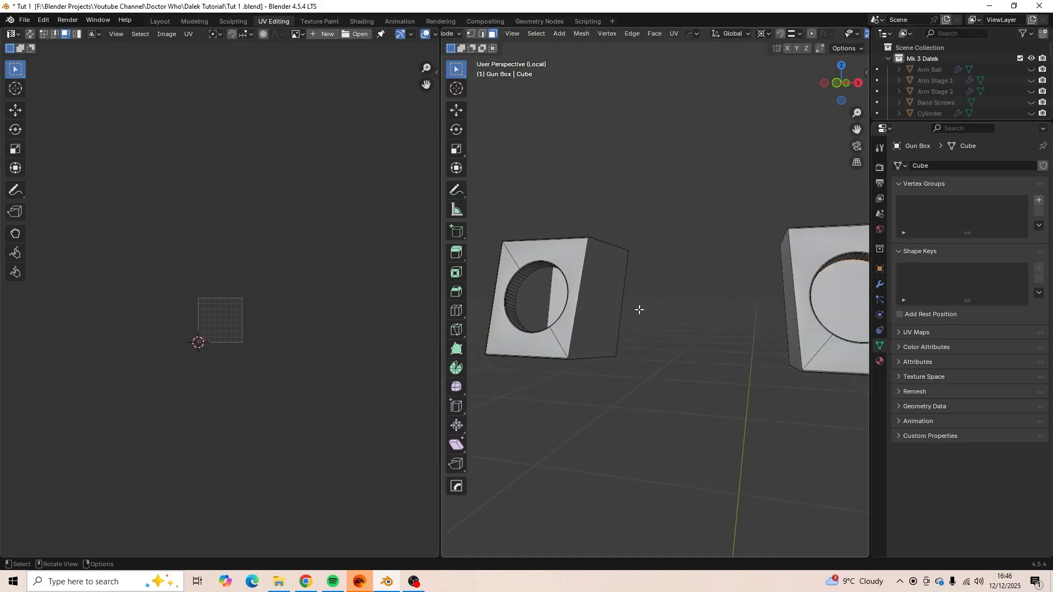
middle_drag(640, 305, 747, 327)
middle_drag(657, 339, 680, 335)
scroll(673, 366, up, 1)
middle_drag(615, 355, 665, 352)
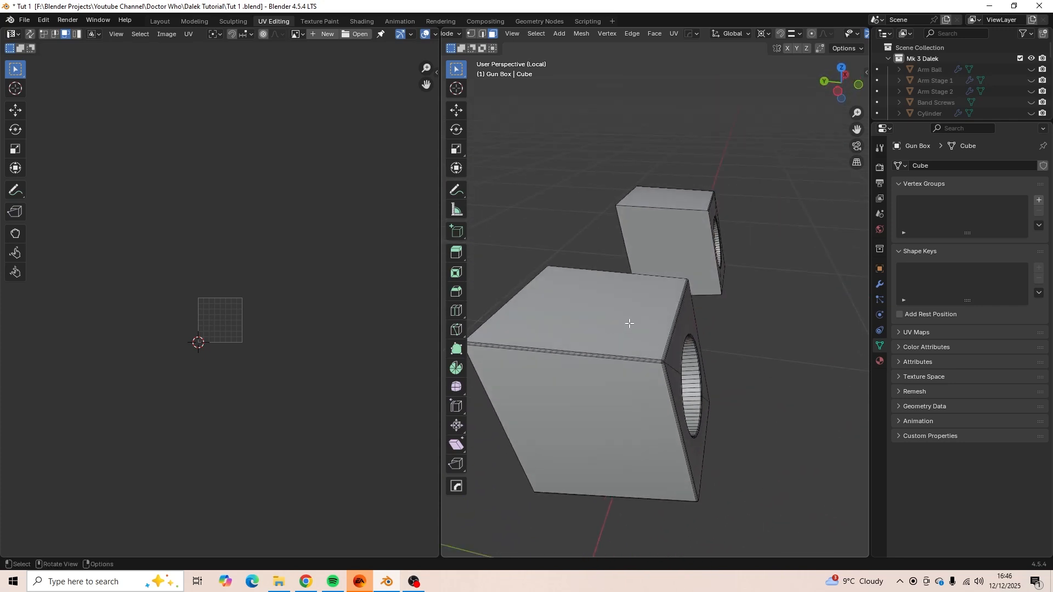
click(630, 324)
shift+click(640, 413)
middle_drag(640, 413, 613, 319)
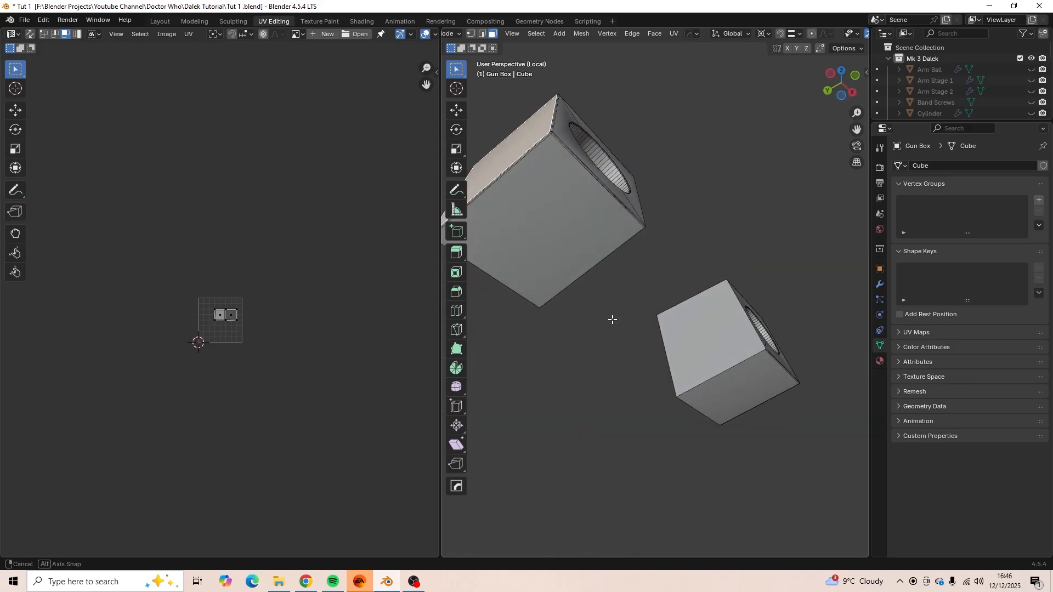
shift+click(571, 231)
middle_drag(571, 231, 548, 324)
shift+click(601, 294)
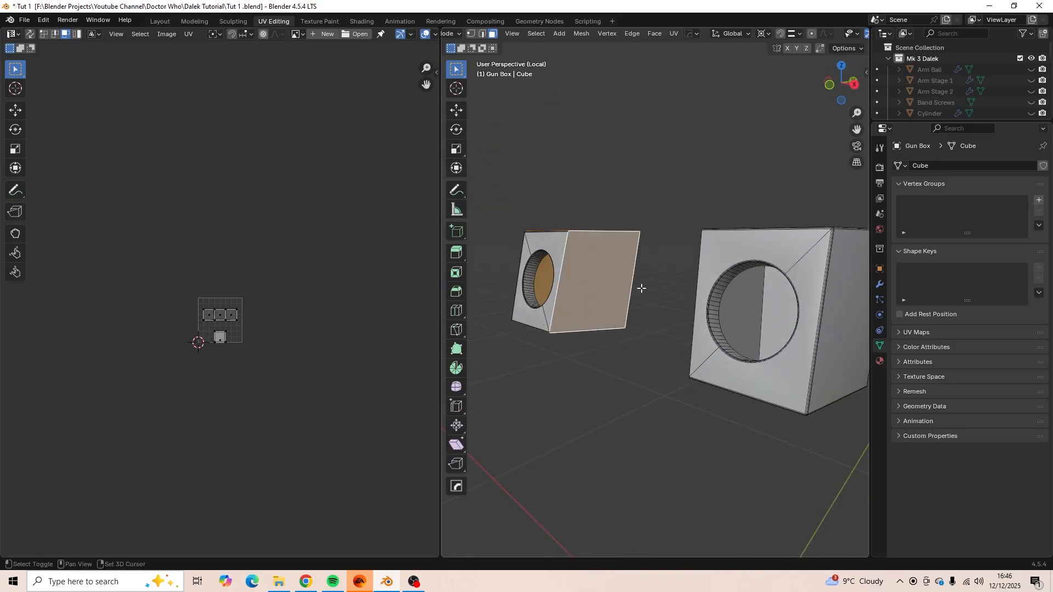
Extend the selection to all flat outer faces of both boxes except the fronts and mark seams around them.
middle_drag(641, 288, 725, 268)
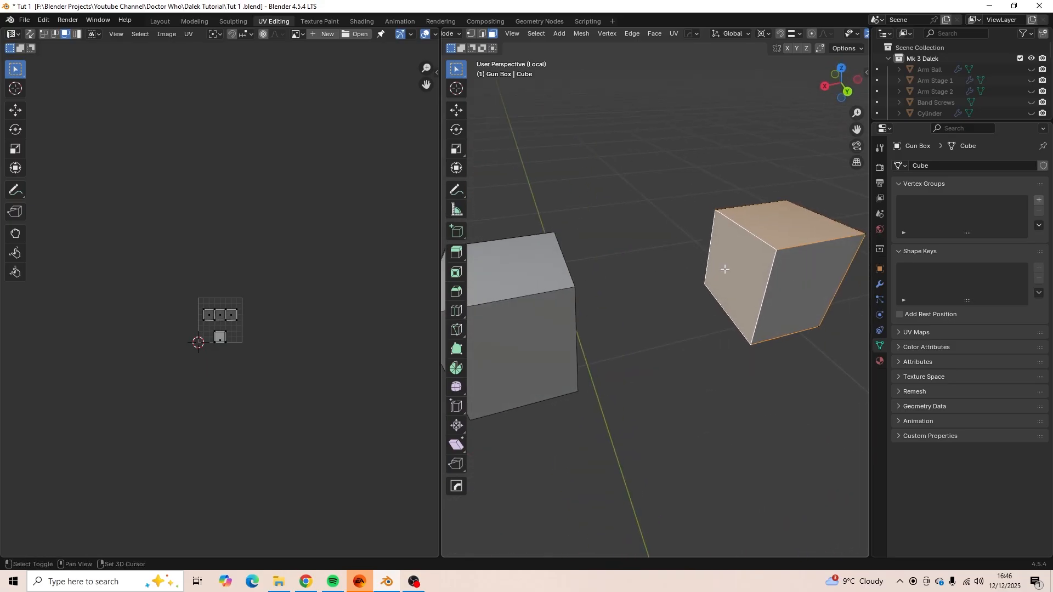
shift+click(790, 280)
middle_drag(790, 279, 736, 419)
shift+click(632, 364)
shift+click(536, 359)
key(u)
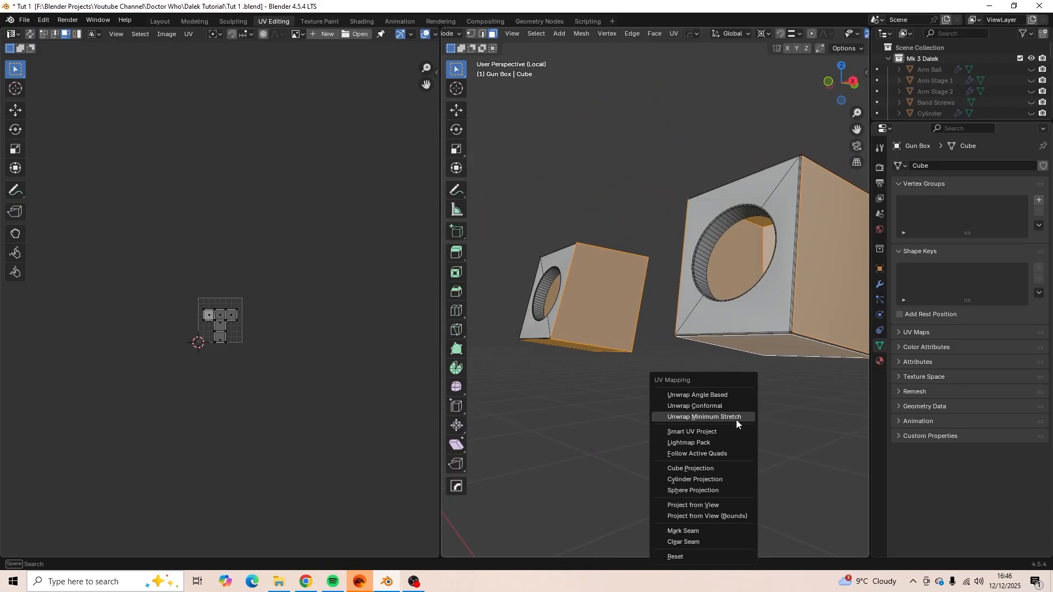
click(740, 528)
middle_drag(700, 299, 730, 381)
scroll(729, 381, up, 3)
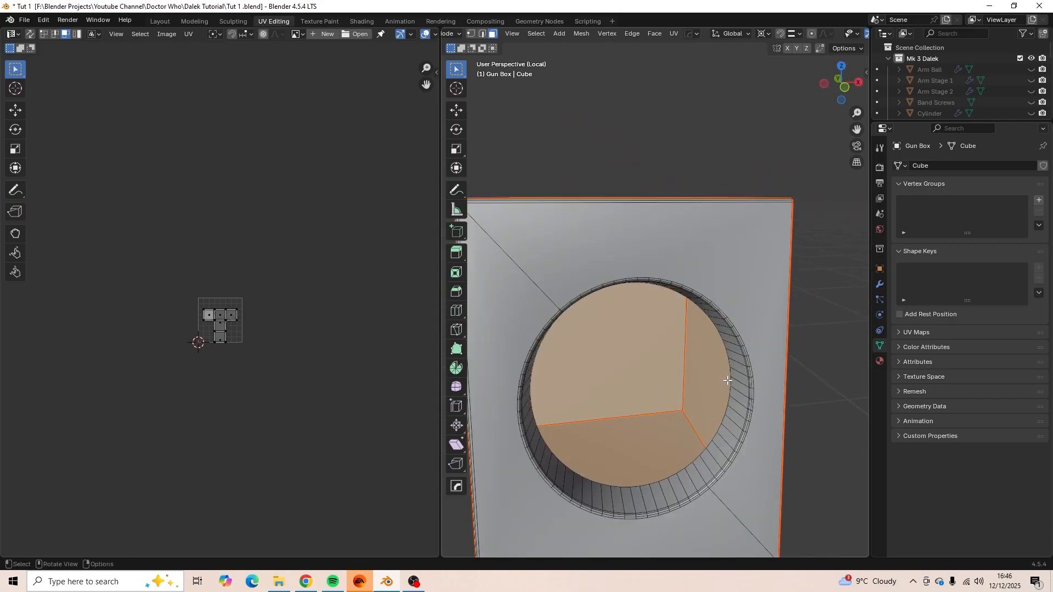
scroll(724, 380, down, 4)
Clear the selection and mark the inner and outer edge loops of the first box's round opening as seams.
key(alt+a)
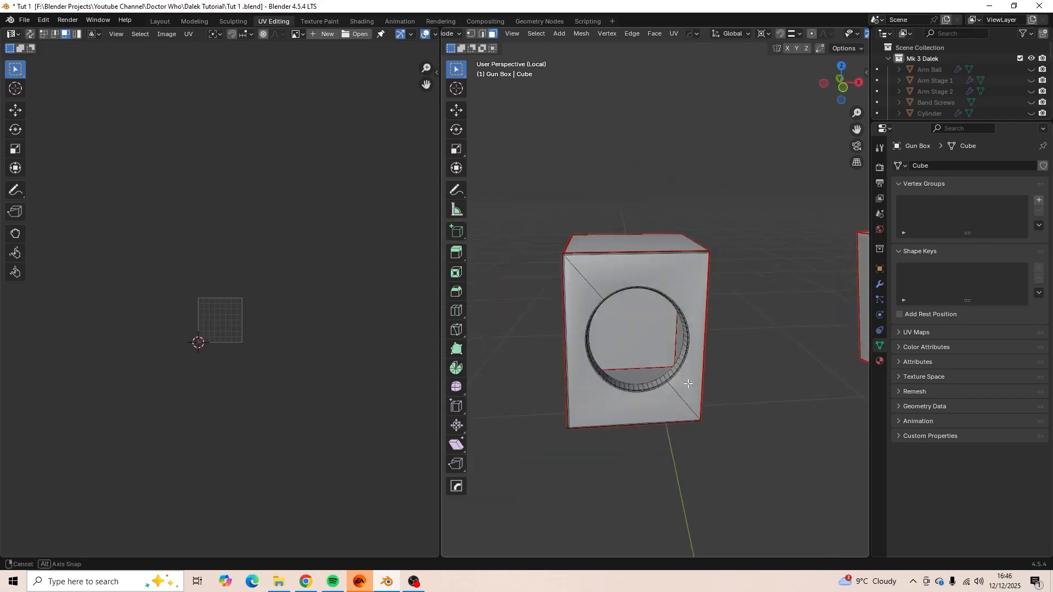
middle_drag(721, 383, 623, 377)
shift+middle_drag(562, 344, 657, 334)
scroll(656, 333, up, 8)
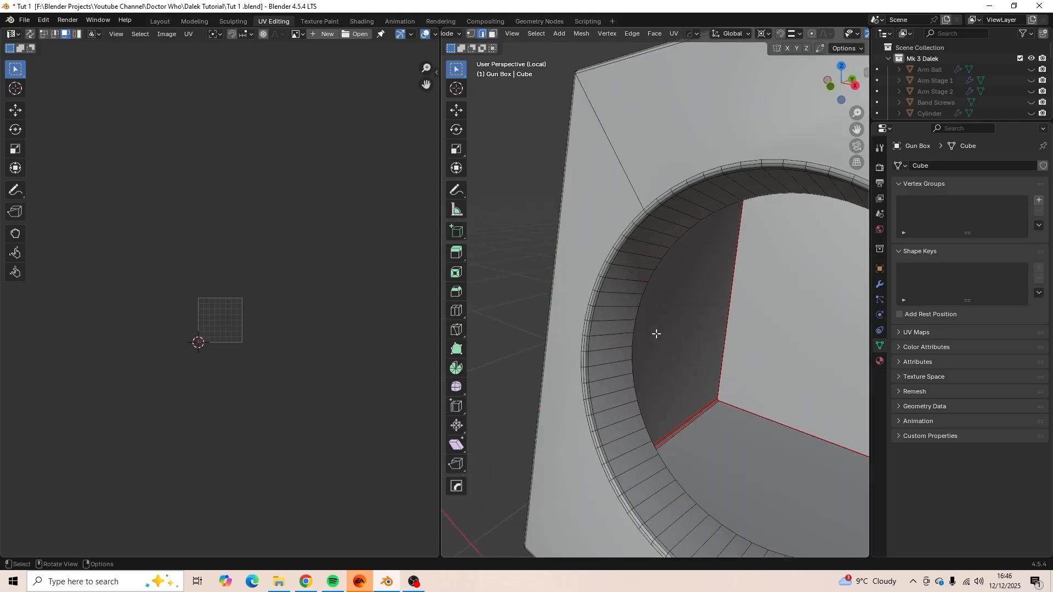
alt+click(633, 307)
scroll(631, 305, down, 4)
scroll(620, 299, up, 4)
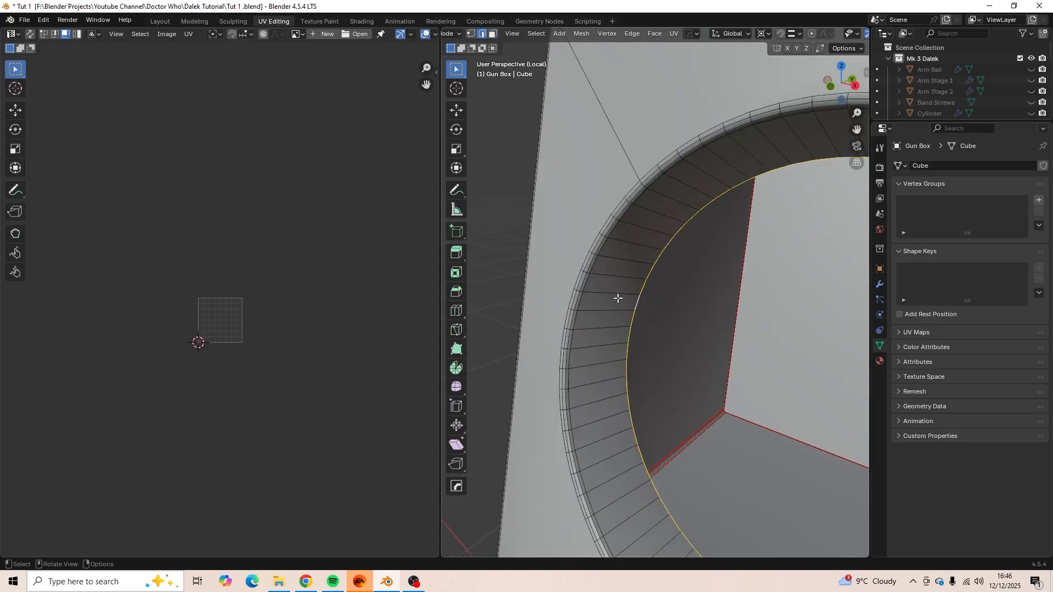
alt+shift+click(592, 265)
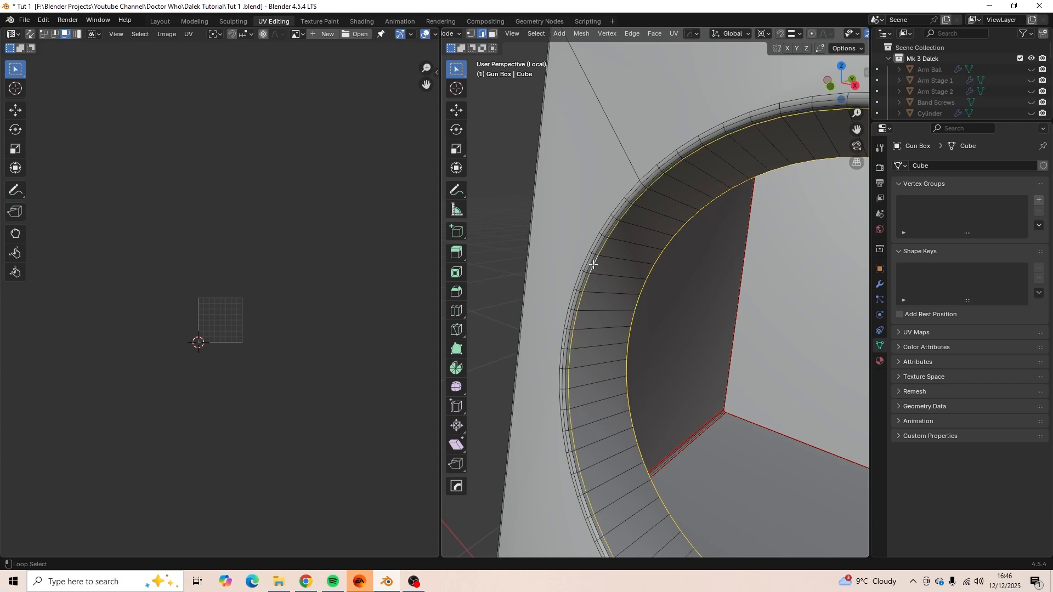
Select the inner and outer edge loops of the second box's round opening and mark them as seams.
scroll(616, 304, down, 8)
shift+middle_drag(726, 320, 576, 293)
scroll(651, 293, up, 8)
scroll(652, 293, down, 4)
scroll(567, 291, up, 6)
scroll(579, 288, down, 2)
alt+click(573, 277)
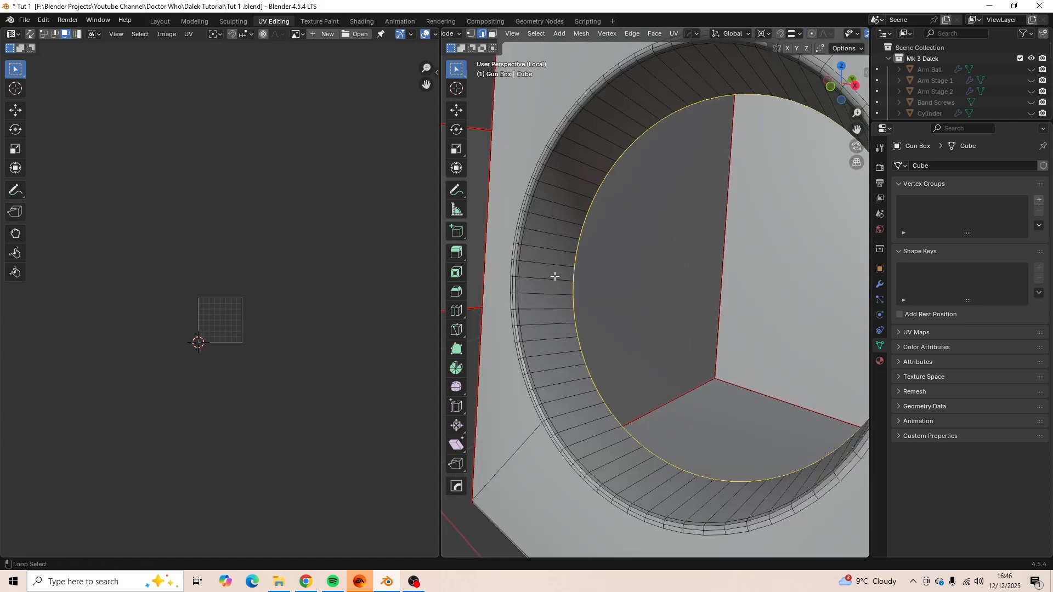
alt+shift+click(520, 270)
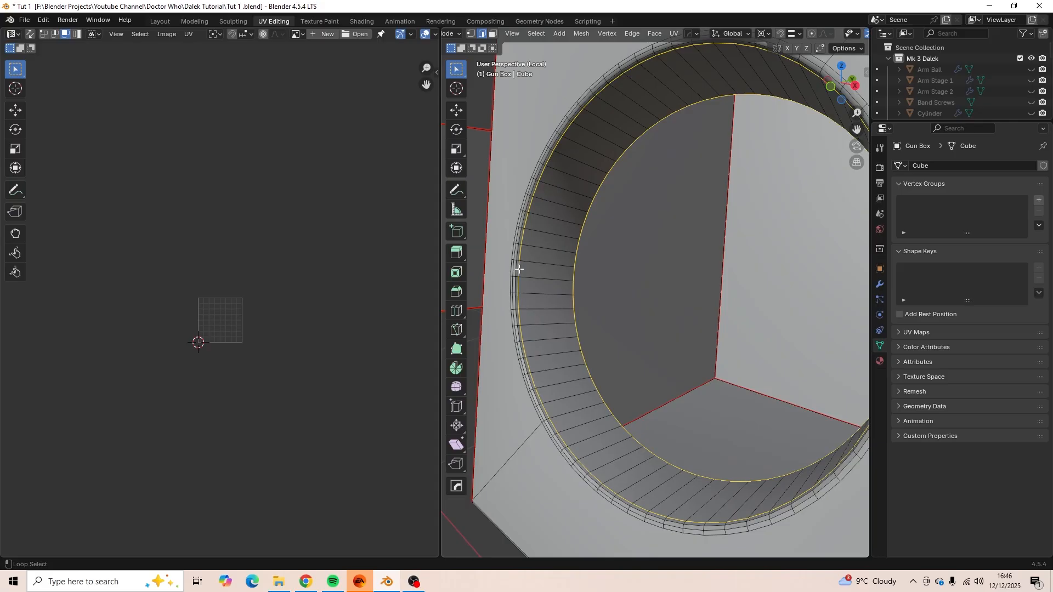
key(u)
click(604, 302)
Select the entire Gun Box mesh and unwrap it with the Angle Based method.
scroll(604, 302, down, 8)
middle_drag(605, 301, 624, 307)
key(a)
key(u)
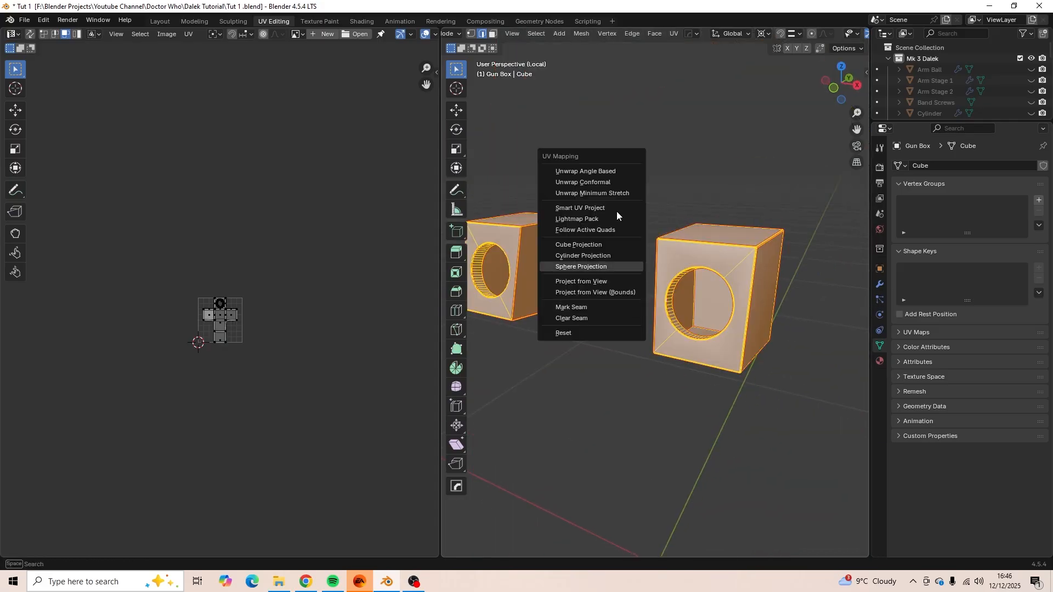
click(621, 168)
scroll(236, 342, up, 5)
scroll(235, 341, up, 3)
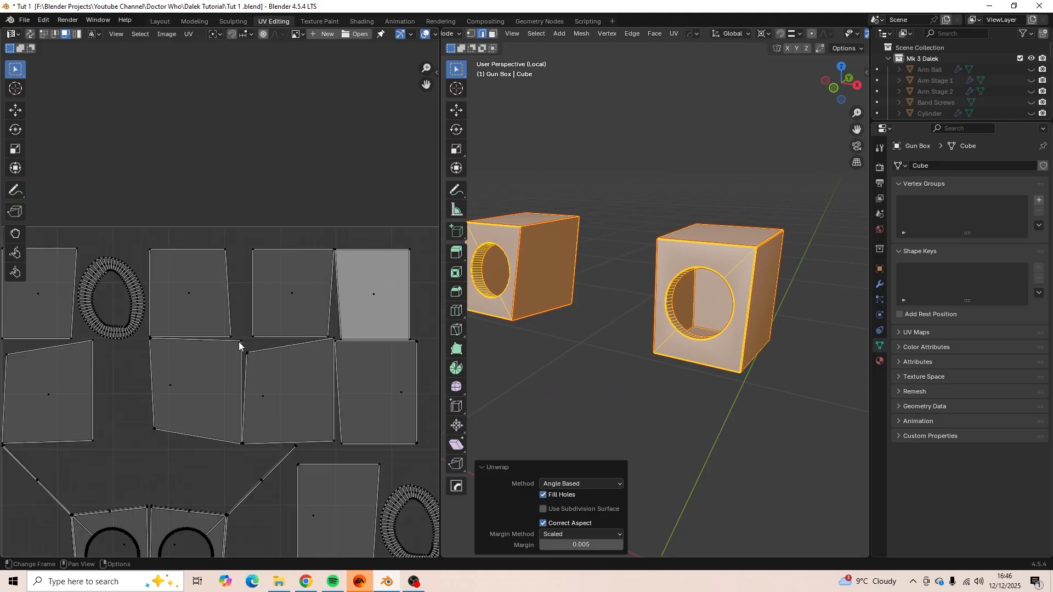
scroll(239, 341, down, 8)
Move all of the Gun Box's UV islands well below and to the right of the UV square.
key(a)
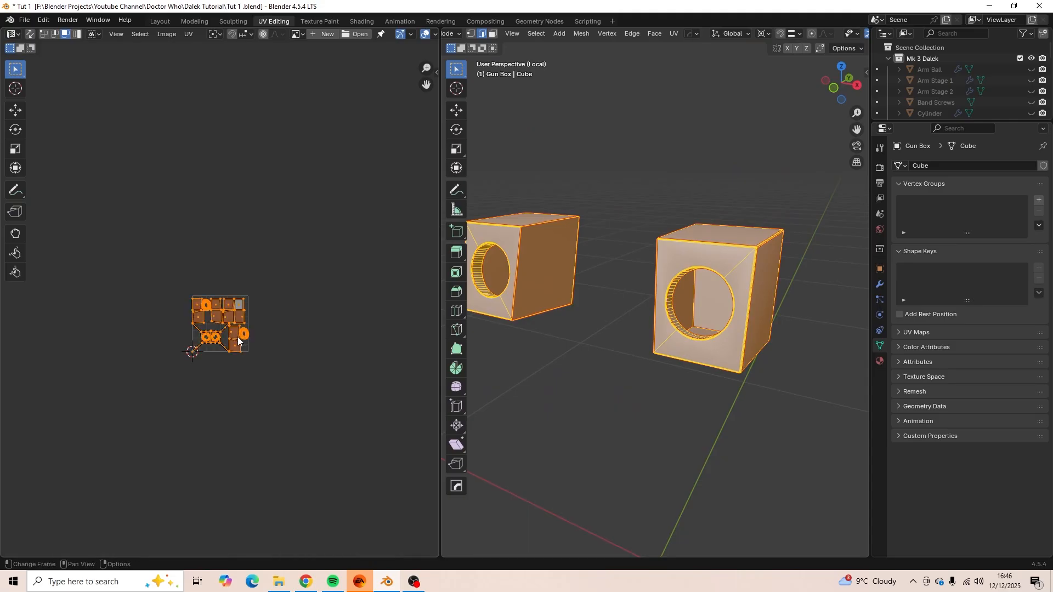
key(g)
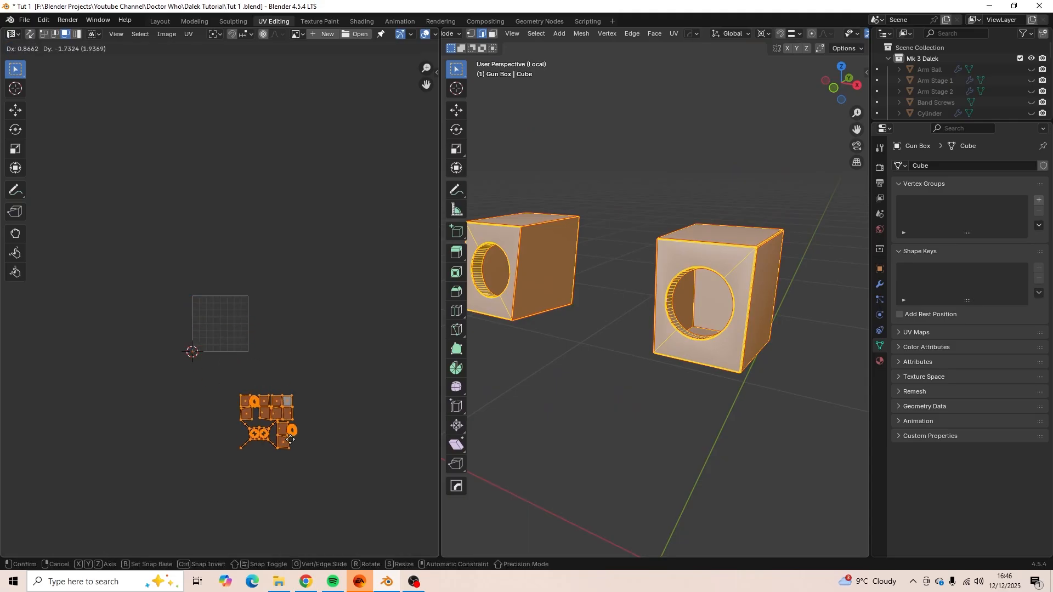
click(329, 523)
scroll(604, 361, down, 1)
scroll(604, 361, down, 2)
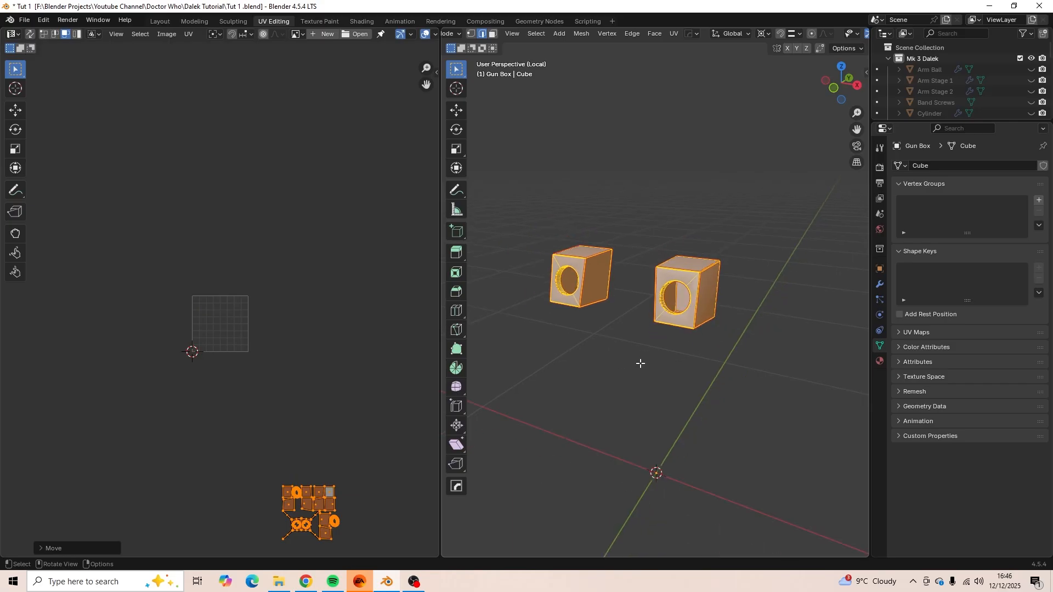
Leave Local View, return to Object Mode and hide the Gun Box.
key(KP_Divide)
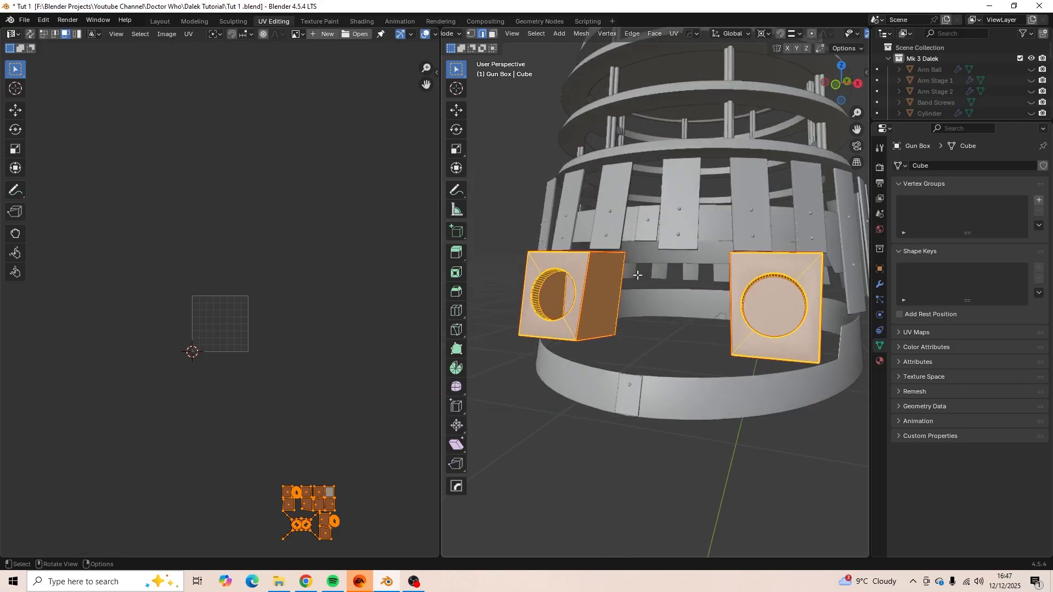
scroll(674, 296, up, 4)
key(Tab)
middle_drag(699, 307, 645, 253)
key(h)
Select the Shoulder Bands, isolate them in Local View and enter Edit Mode.
scroll(653, 292, down, 4)
scroll(657, 327, down, 3)
scroll(624, 335, up, 3)
middle_drag(623, 334, 597, 295)
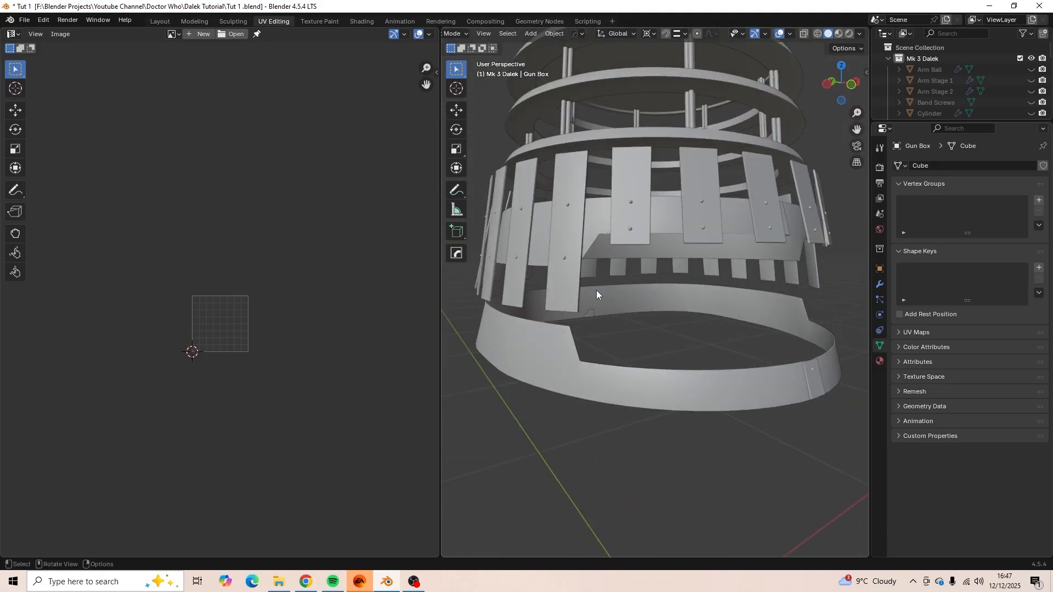
click(558, 347)
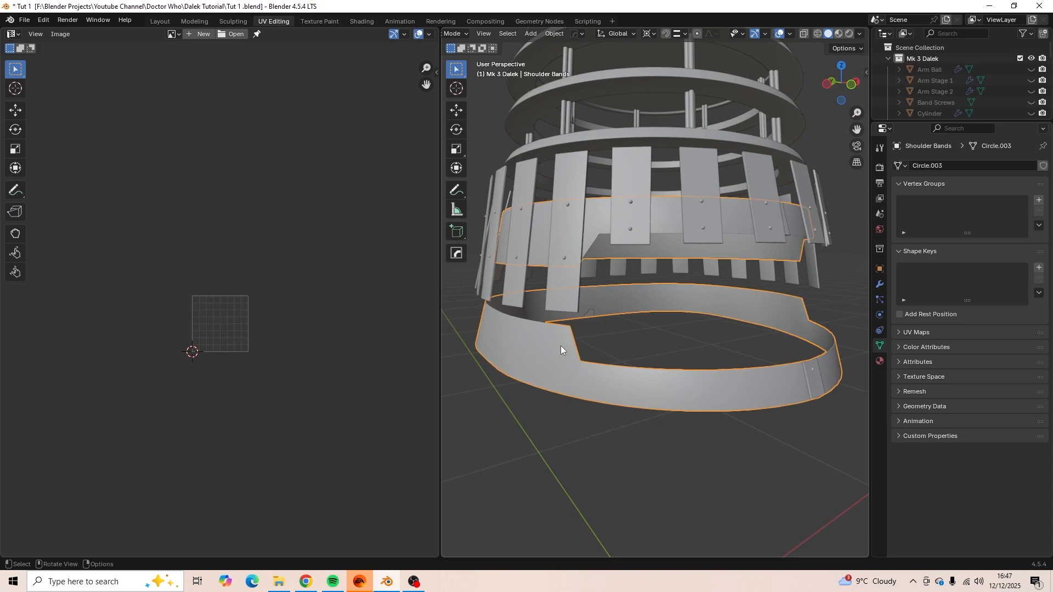
key(KP_Divide)
mouse_move(617, 347)
middle_down()
mouse_move(604, 377)
mouse_move(614, 351)
middle_up()
key(Tab)
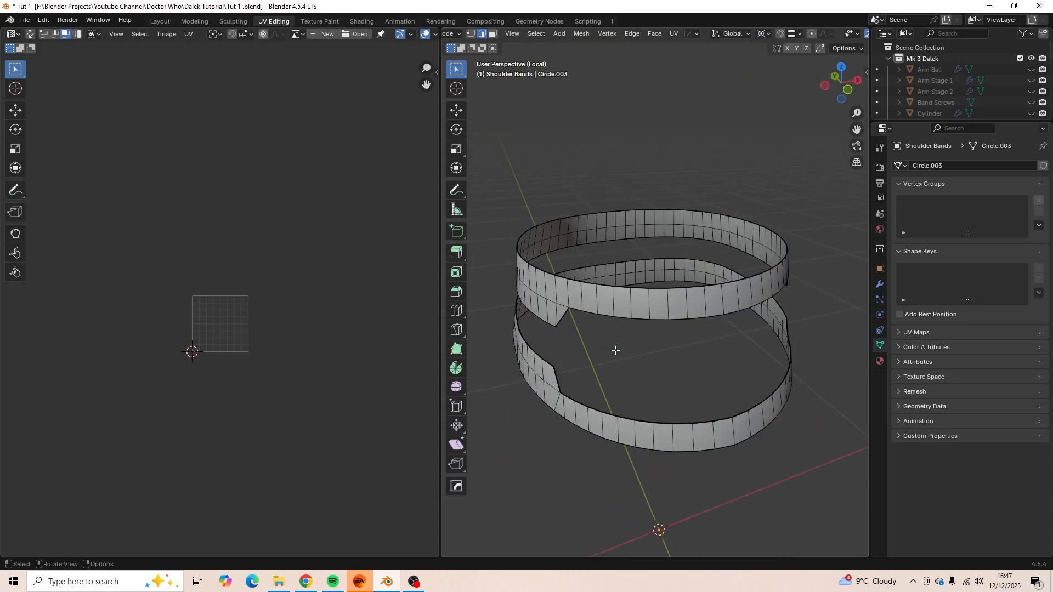
Try a Smart UV Project on the entire Shoulder Bands mesh, and undo it.
key(a)
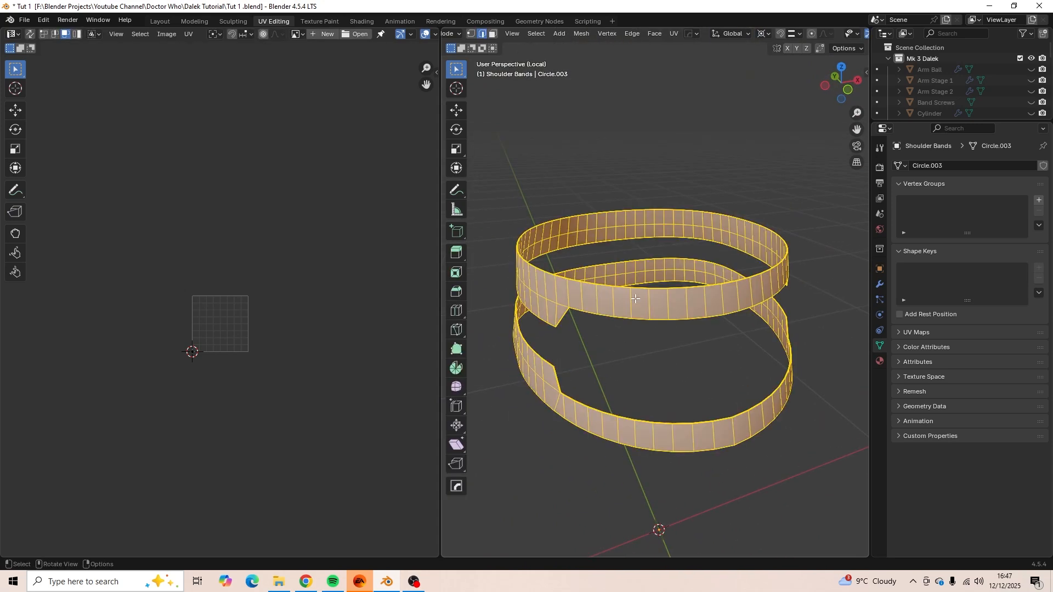
key(u)
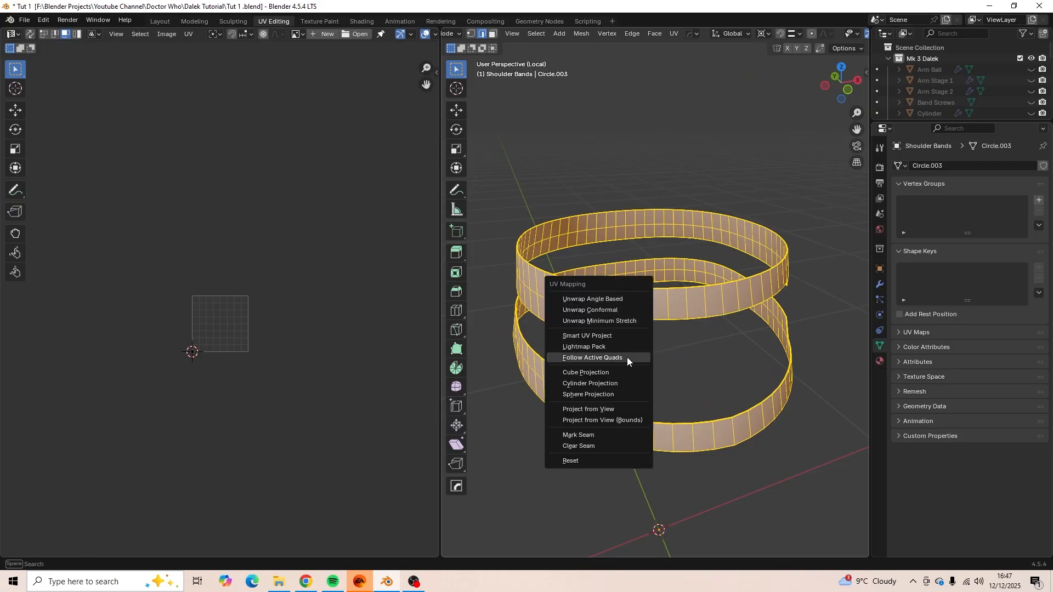
click(587, 335)
click(614, 440)
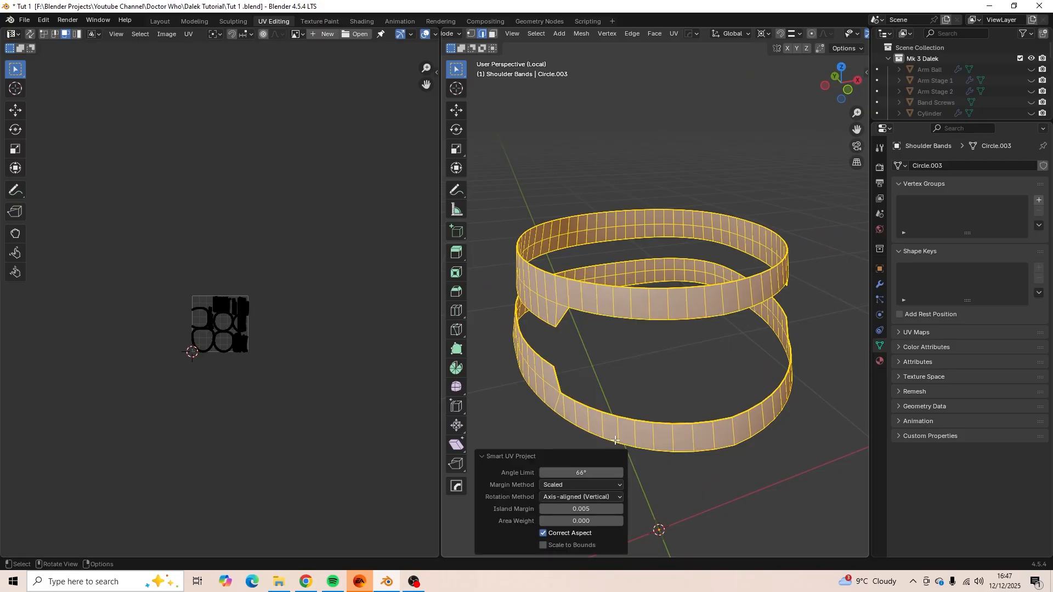
scroll(230, 361, up, 5)
scroll(230, 361, up, 3)
scroll(230, 361, down, 3)
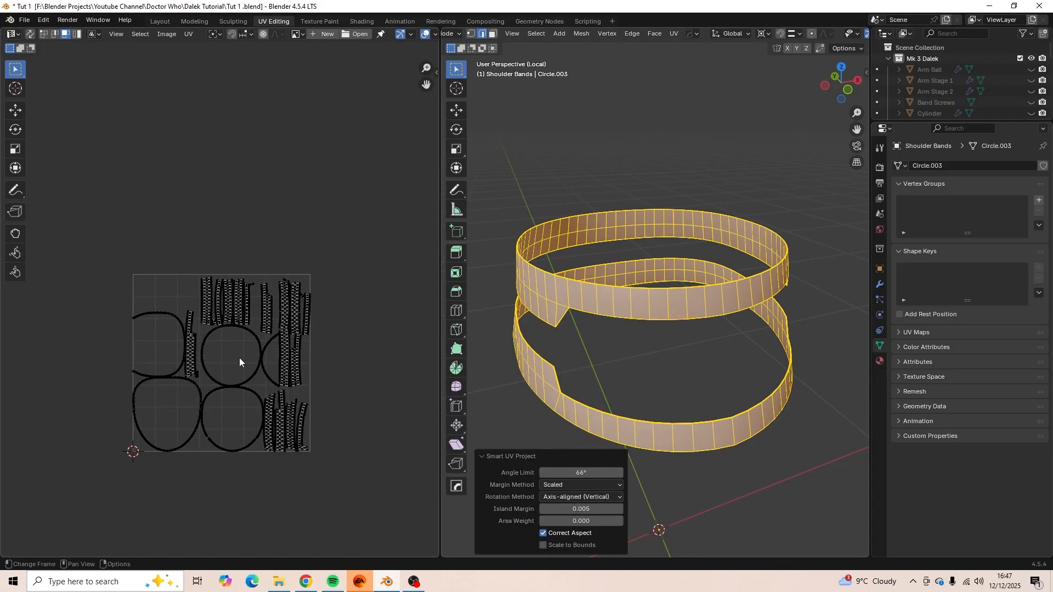
key(ctrl+z)
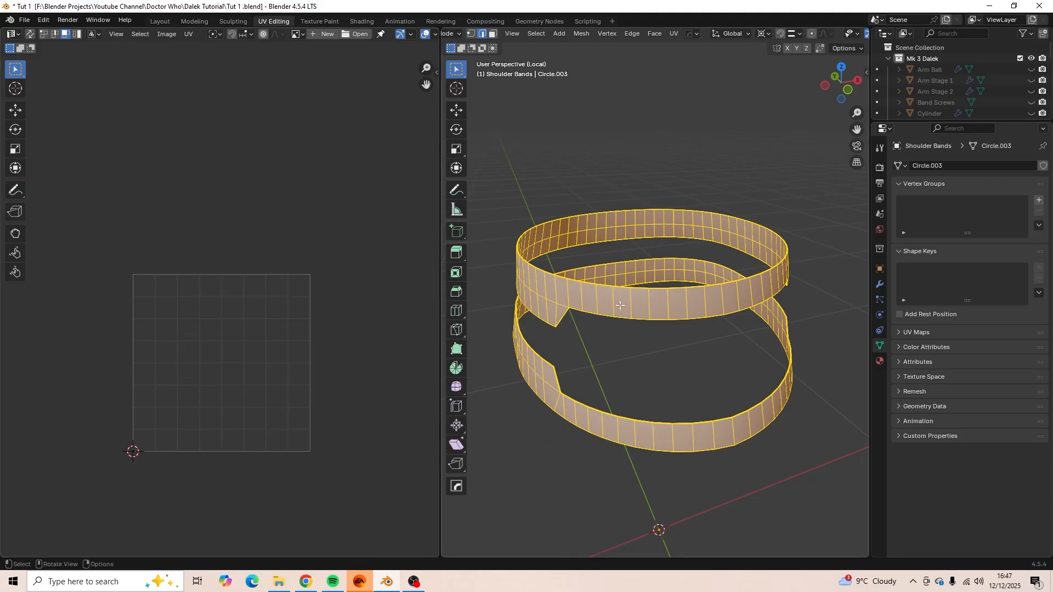
Clear the selection and select the outer edge loop along the upper rim of the upper shoulder band.
mouse_move(641, 310)
middle_down()
mouse_move(575, 335)
mouse_move(570, 343)
mouse_move(616, 336)
mouse_move(562, 372)
mouse_move(641, 310)
middle_up()
scroll(569, 343, up, 3)
key(alt+a)
scroll(641, 310, up, 3)
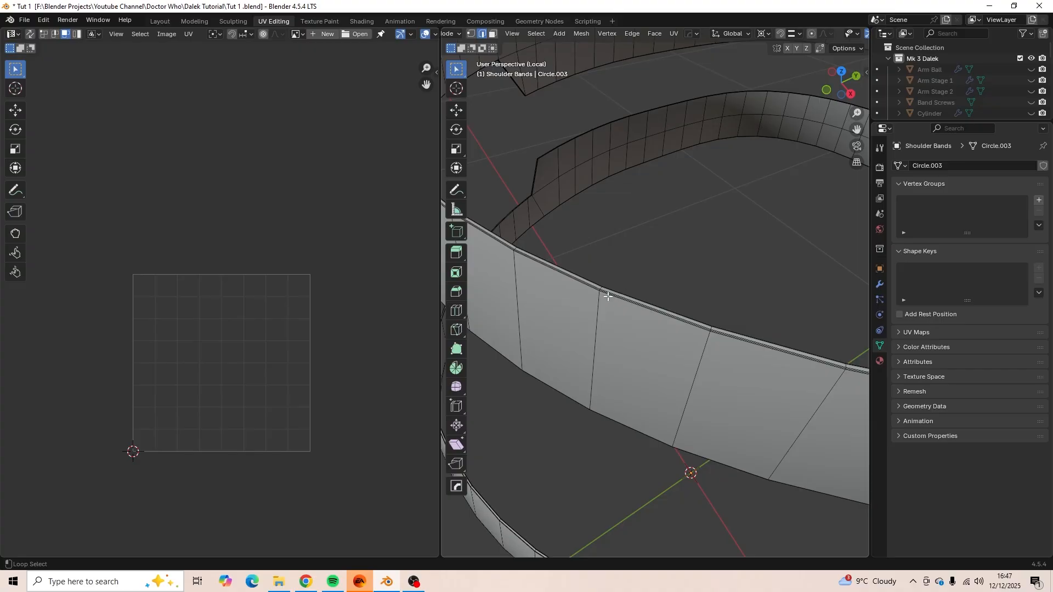
alt+click(608, 297)
shift+middle_drag(622, 315, 623, 291)
scroll(596, 287, up, 3)
scroll(730, 178, down, 5)
Add the upper band's lower outer edges, including the slanted step edge, to the selection and mark the selected edges as seams.
middle_drag(750, 204, 847, 225)
scroll(763, 211, up, 5)
middle_drag(764, 211, 705, 306)
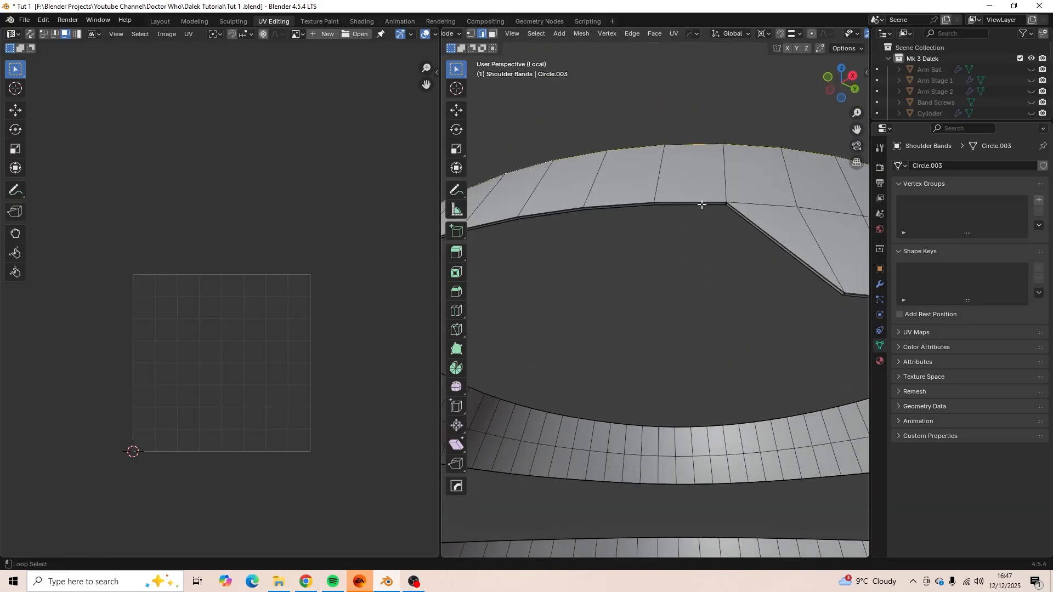
middle_drag(709, 197, 705, 240)
shift+middle_drag(779, 192, 682, 255)
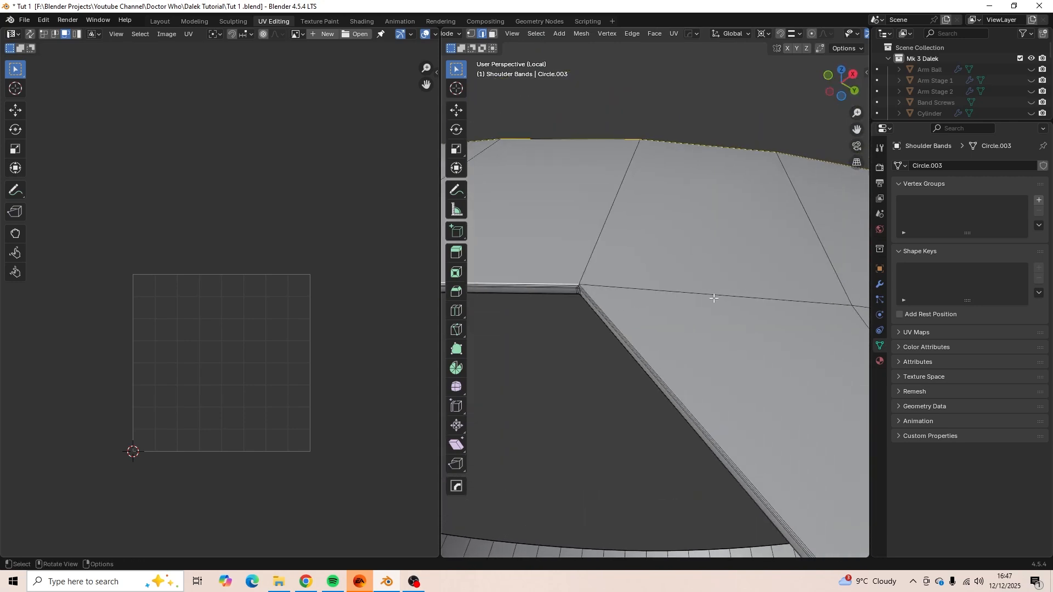
alt+shift+click(710, 411)
scroll(710, 411, down, 6)
middle_drag(710, 411, 691, 409)
scroll(689, 405, up, 4)
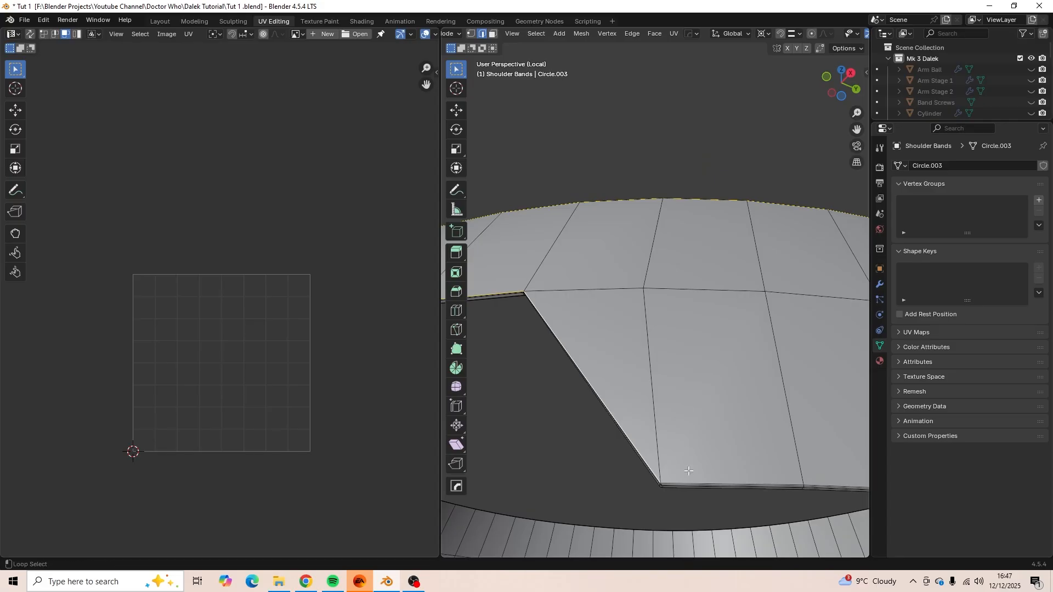
scroll(773, 406, down, 5)
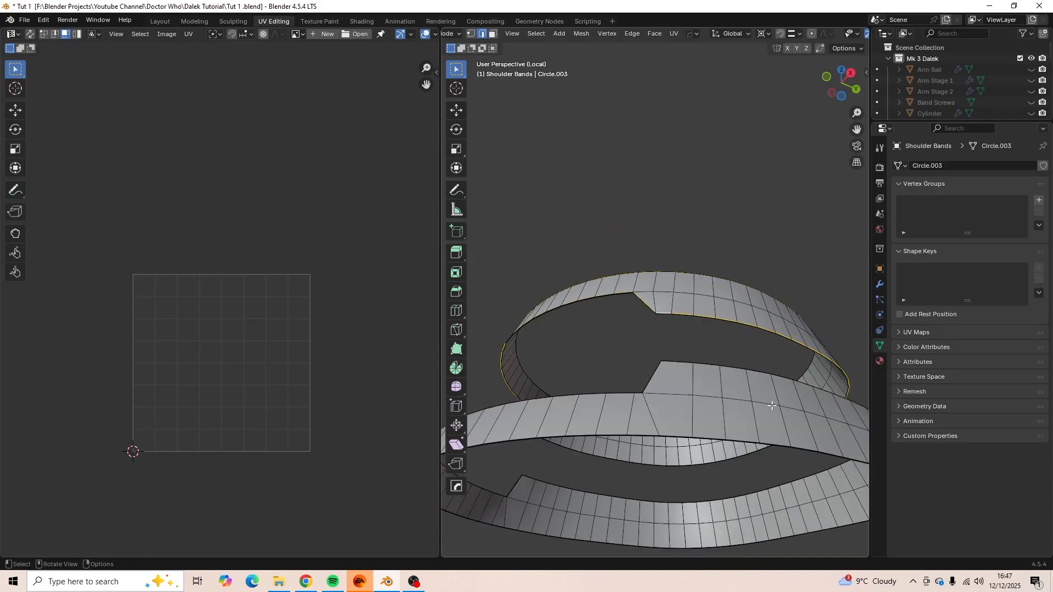
middle_drag(521, 395, 636, 309)
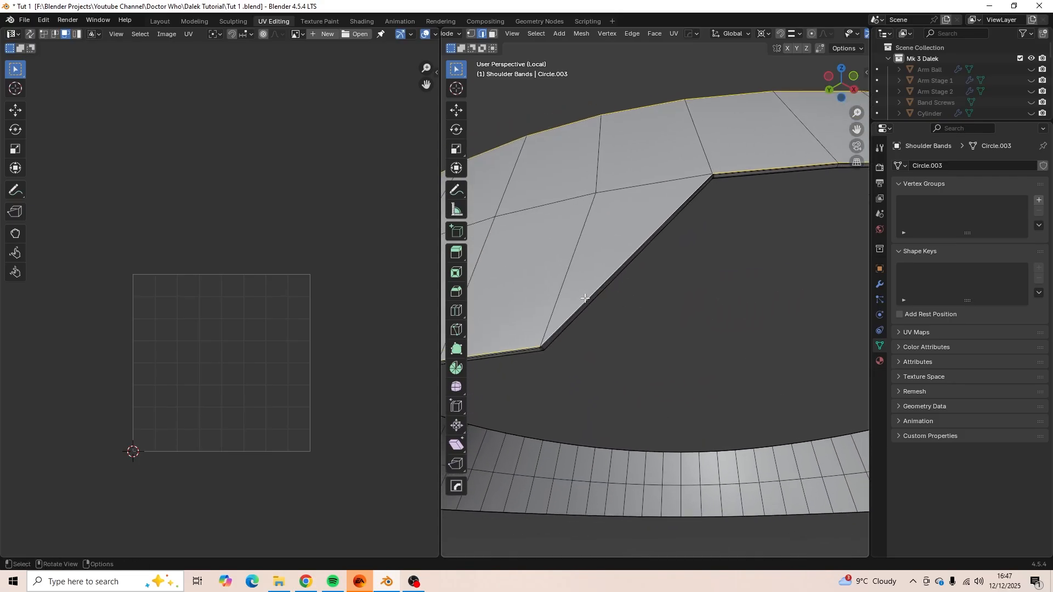
key(u)
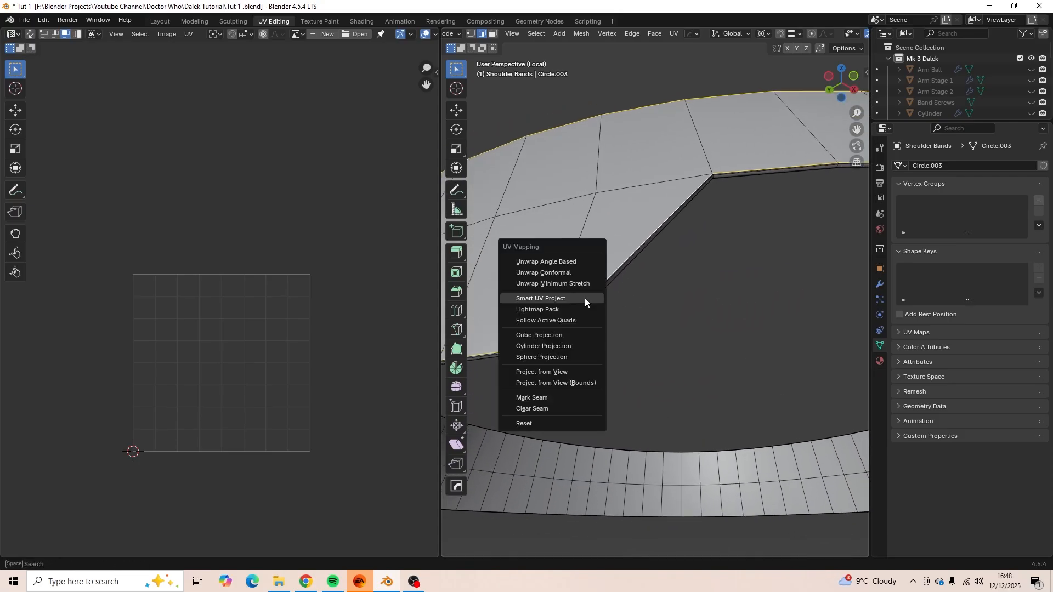
click(577, 391)
Clear the selection and select the outer edge loop along the lower rim of the lower shoulder band.
scroll(653, 246, down, 6)
scroll(653, 246, down, 3)
middle_drag(653, 246, 644, 332)
scroll(624, 263, up, 5)
middle_drag(621, 433, 592, 167)
key(a)
key(alt+a)
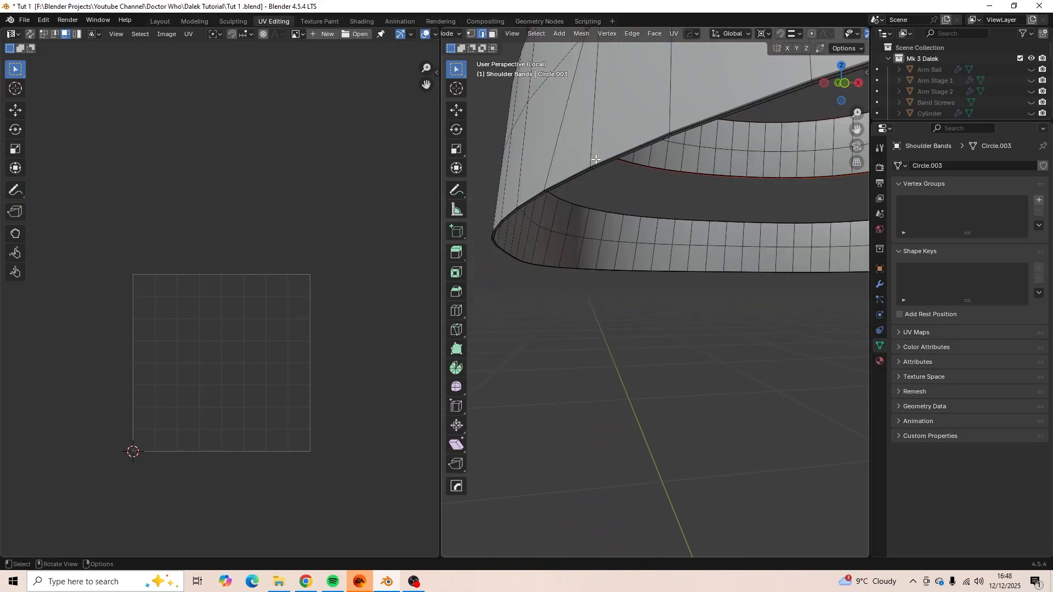
middle_drag(596, 160, 573, 335)
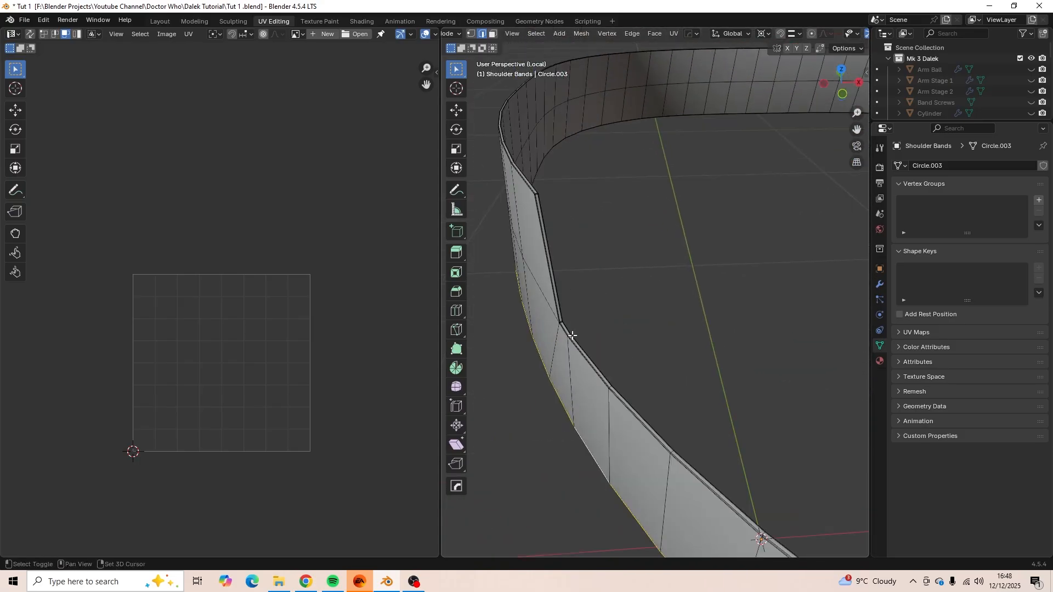
middle_drag(585, 379, 613, 333)
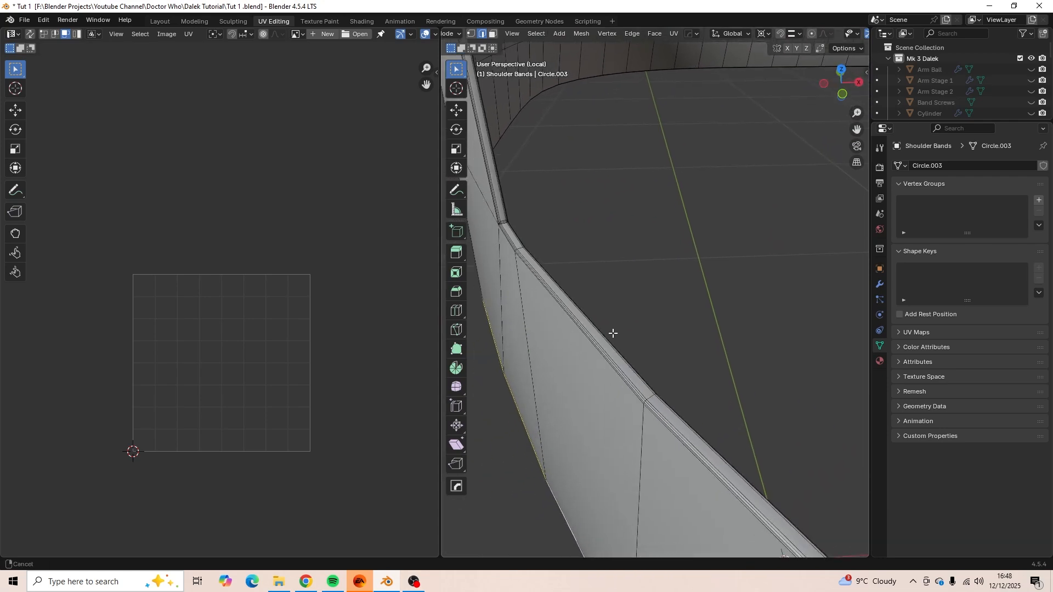
Add the outer upper edges along the lower band's narrow section to the selection.
alt+shift+click(625, 380)
key(ctrl+z)
alt+shift+click(615, 376)
middle_drag(597, 367, 607, 316)
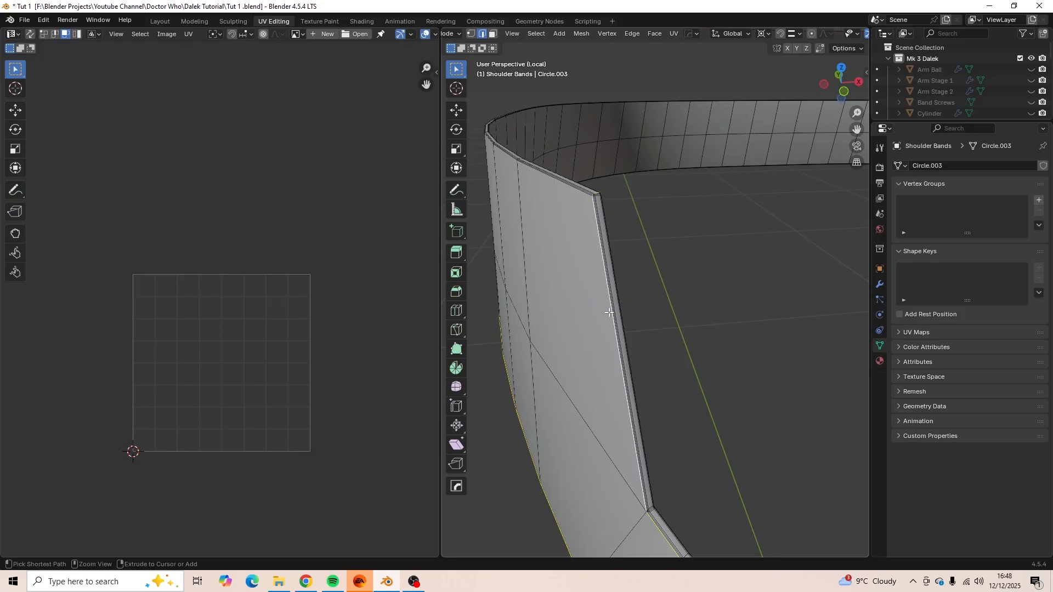
alt+shift+click(613, 311)
alt+shift+click(609, 310)
key(ctrl+z)
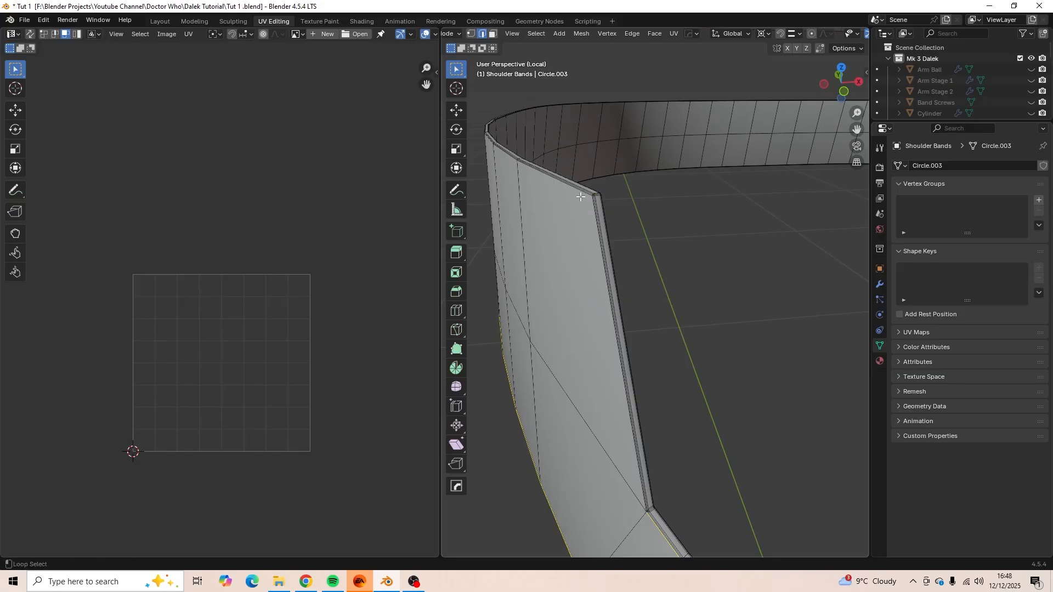
alt+shift+click(578, 192)
key(ctrl+z)
alt+shift+click(568, 187)
key(ctrl+z)
scroll(584, 219, up, 4)
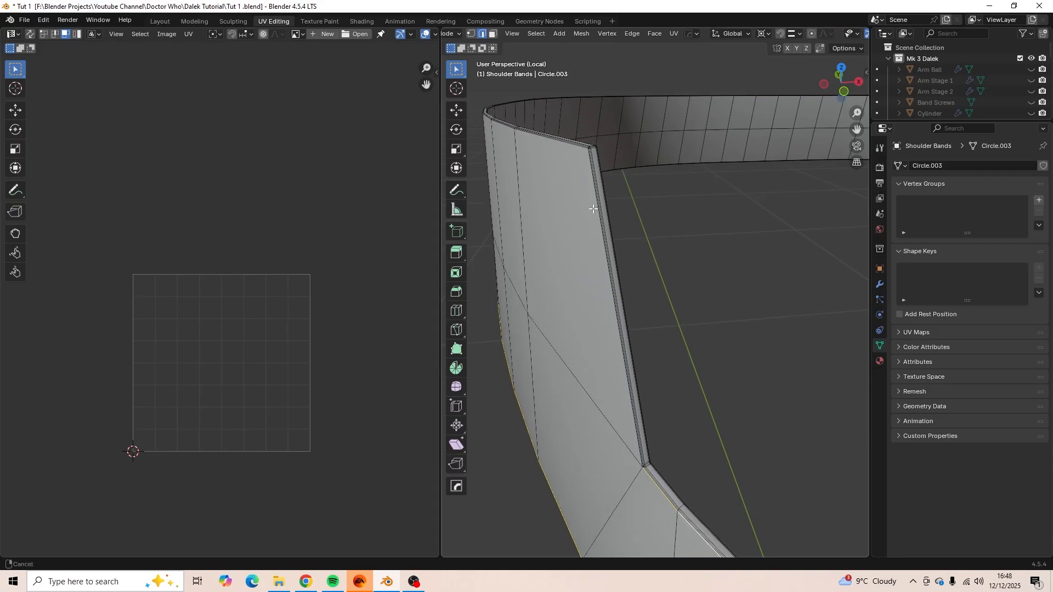
Add the lower band's slanted step edge and the adjoining outer edge of its raised upper rim to the selection.
middle_drag(587, 255, 620, 224)
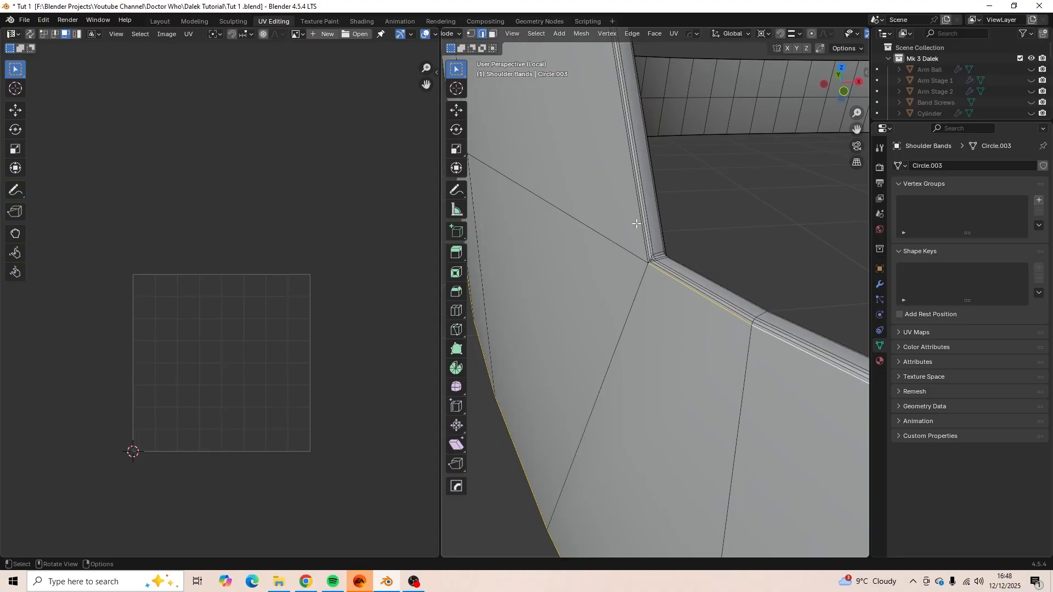
ctrl+click(621, 128)
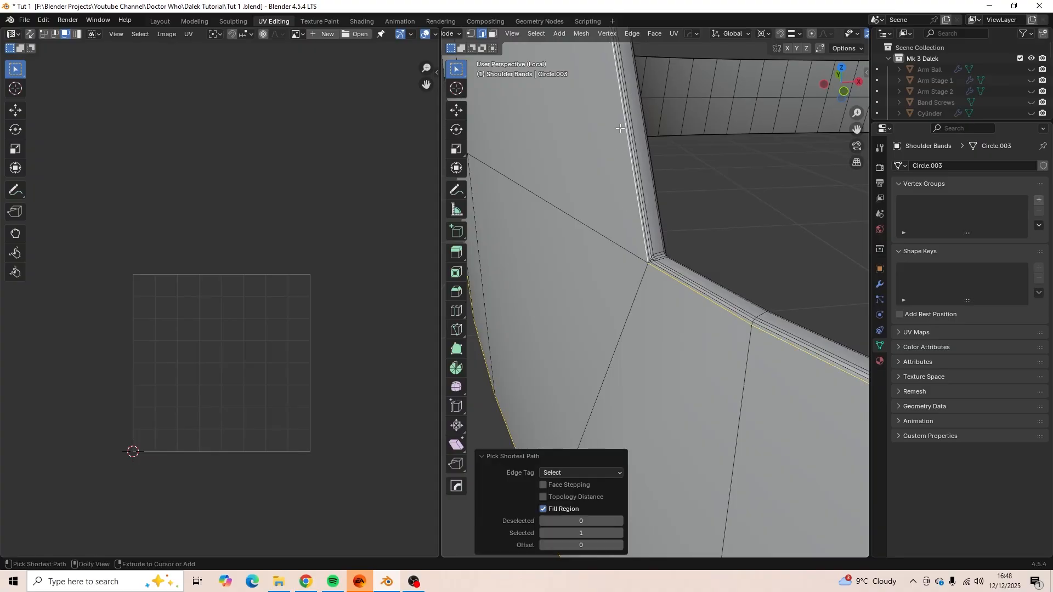
middle_drag(620, 135, 655, 251)
alt+shift+click(652, 184)
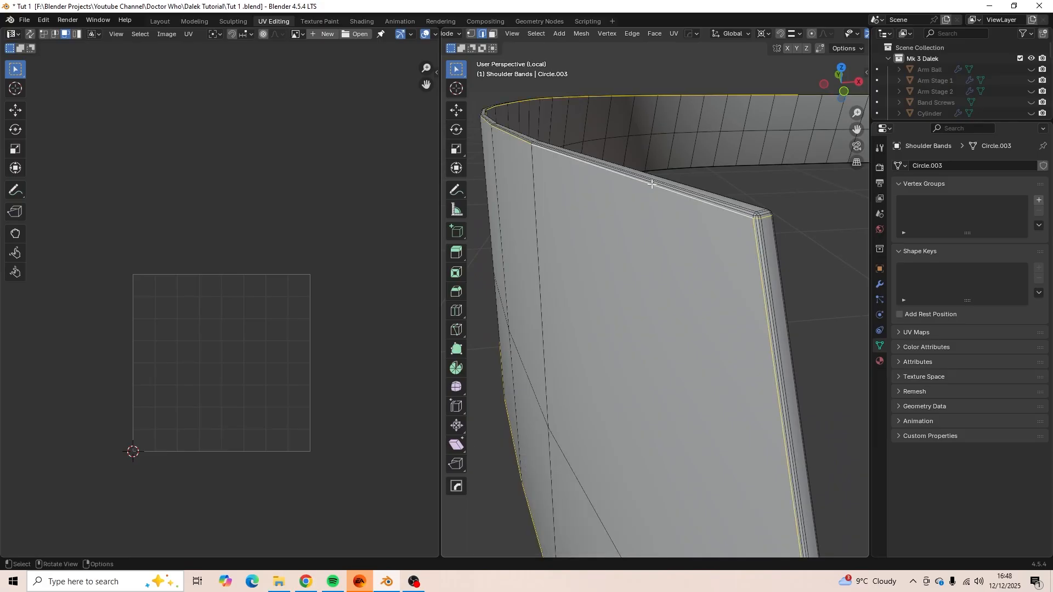
key(ctrl+z)
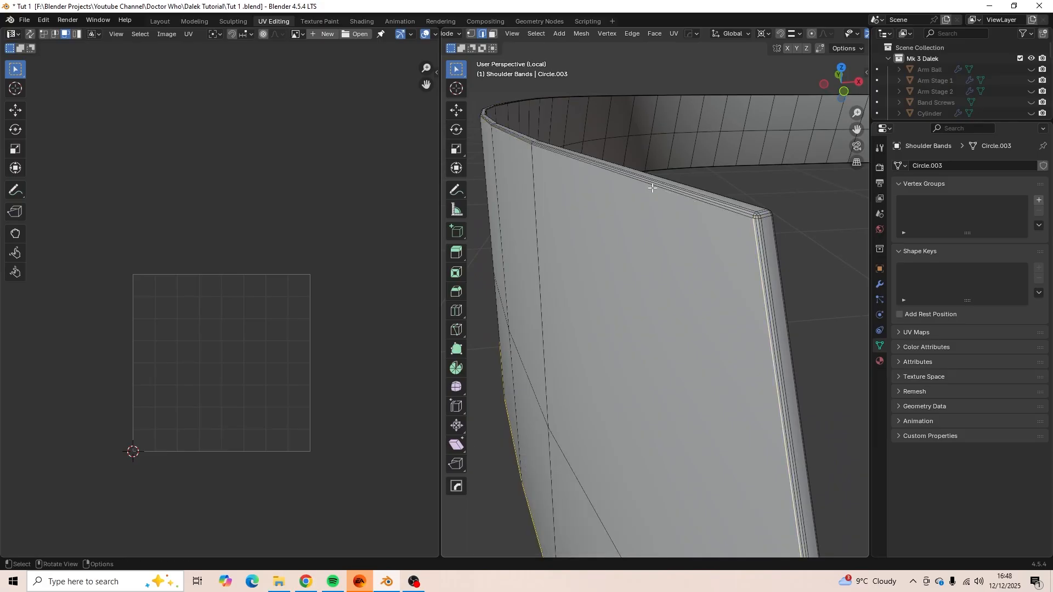
middle_drag(656, 190, 665, 194)
ctrl+click(642, 181)
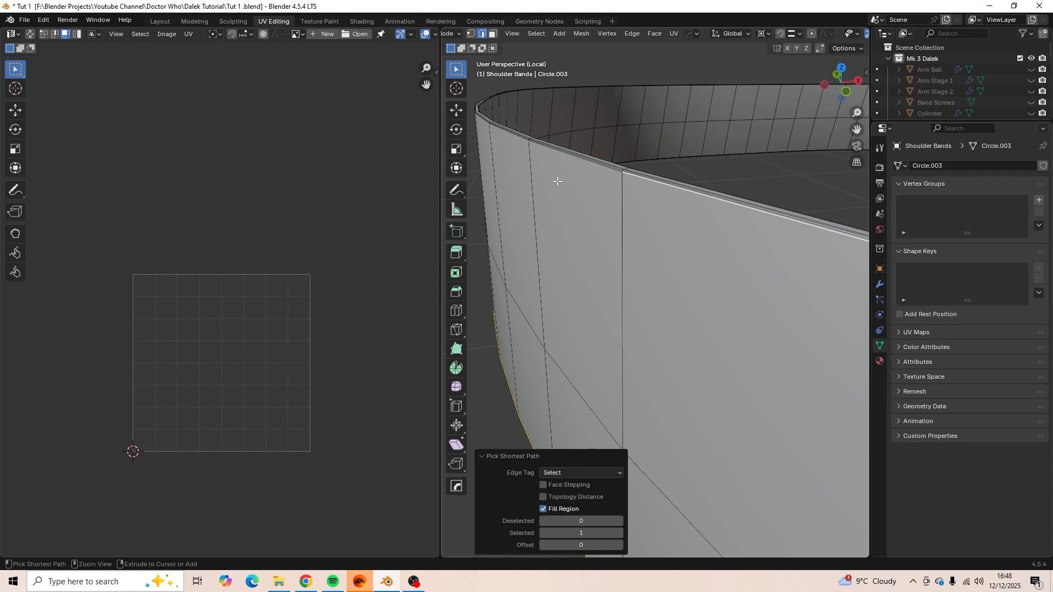
middle_drag(558, 182, 717, 195)
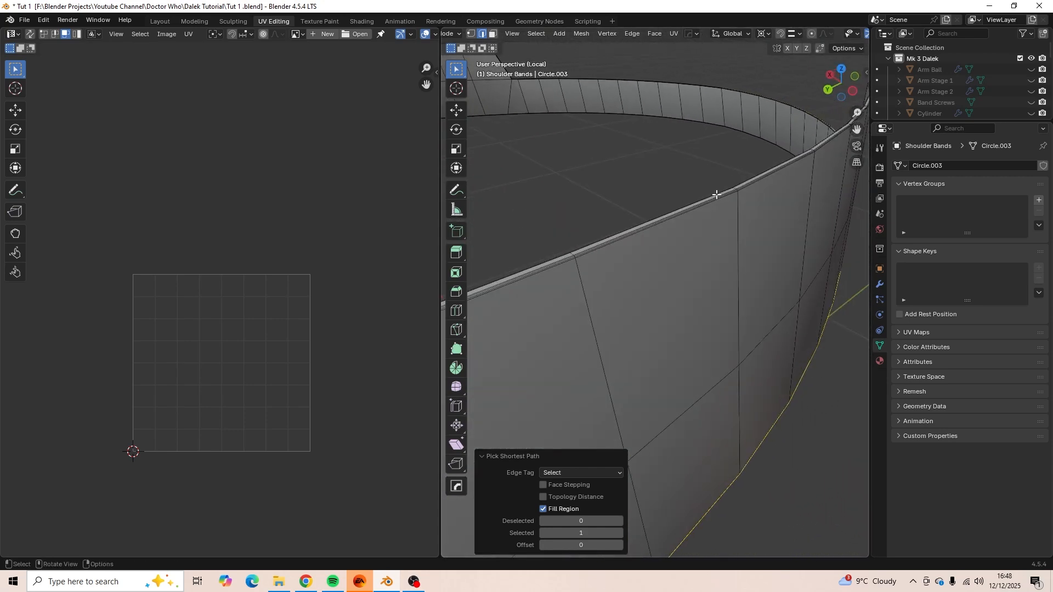
ctrl+alt+shift+click(684, 216)
key(ctrl+z)
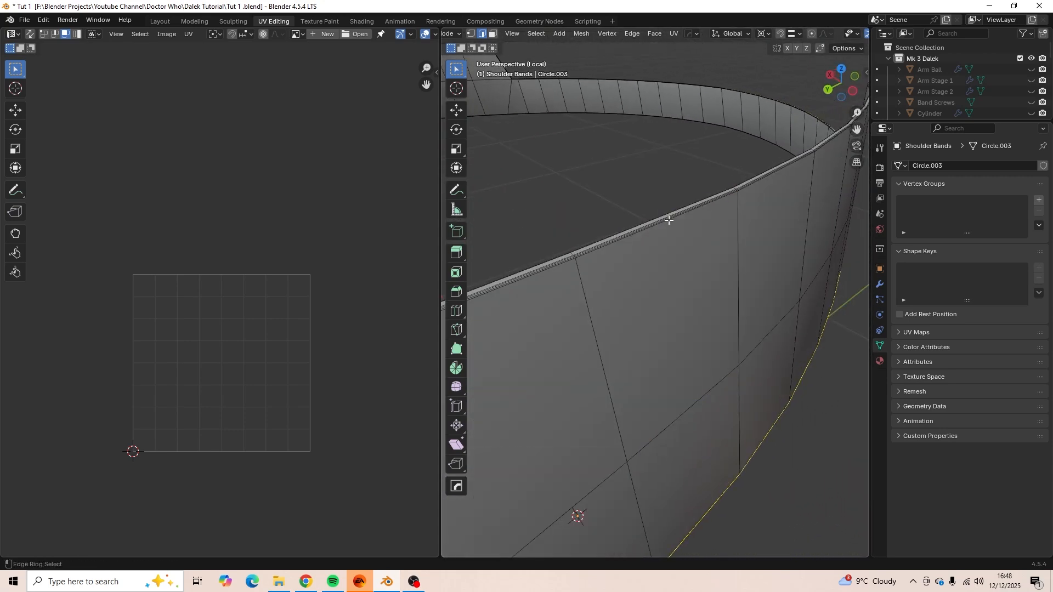
ctrl+alt+shift+click(668, 221)
key(ctrl+z)
ctrl+alt+shift+click(742, 191)
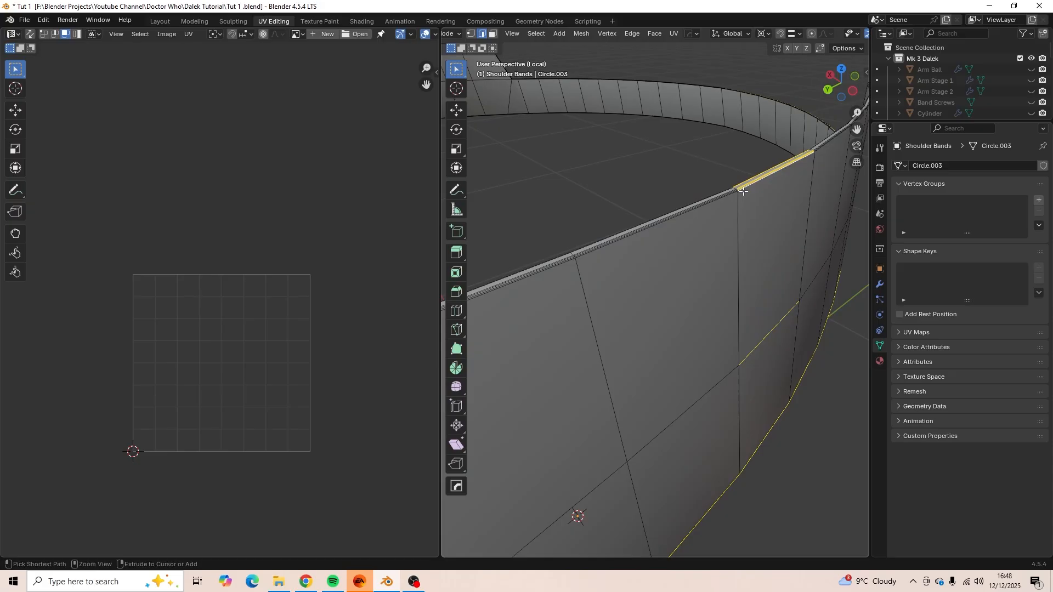
key(ctrl+z)
Extend the selection along the lower band's raised outer rim through the opposite slanted step edge, and mark the selected edges as seams.
middle_drag(742, 191, 639, 266)
ctrl+shift+click(570, 218)
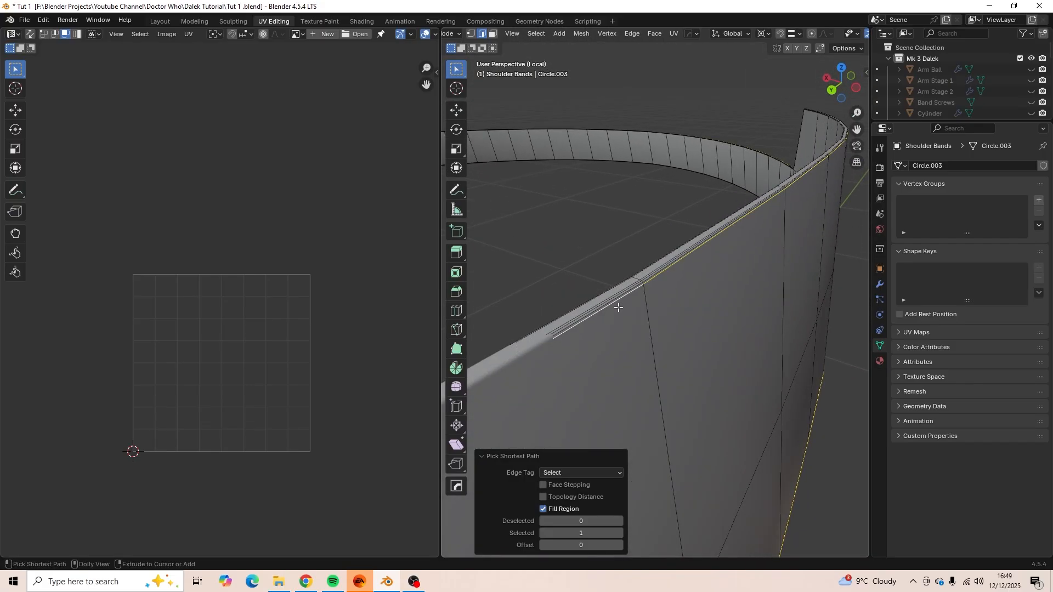
middle_drag(619, 308, 644, 336)
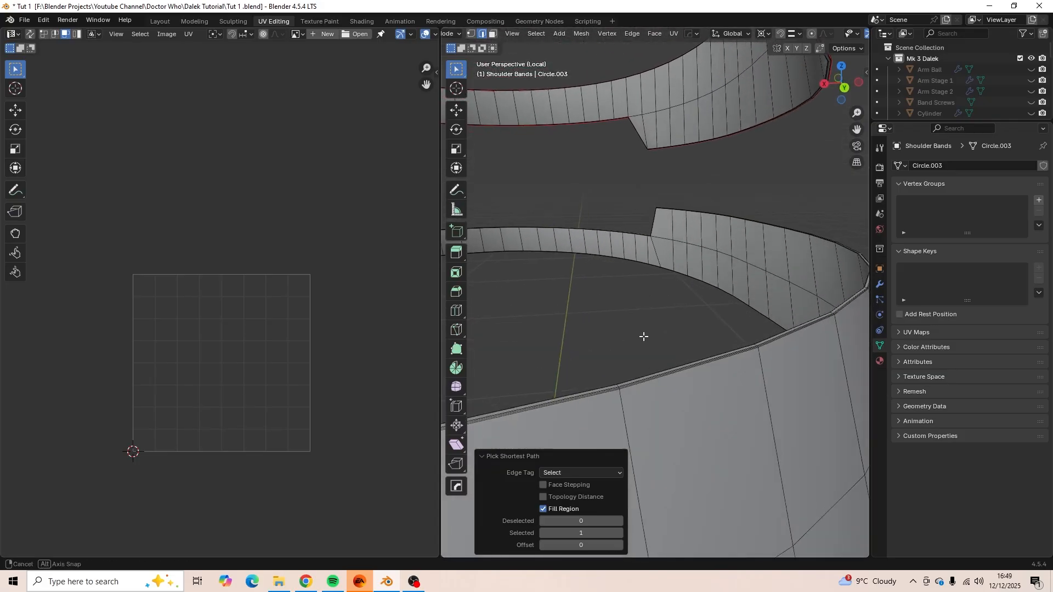
ctrl+click(610, 394)
middle_drag(585, 409, 619, 305)
scroll(591, 358, down, 3)
scroll(620, 305, up, 5)
scroll(612, 245, down, 4)
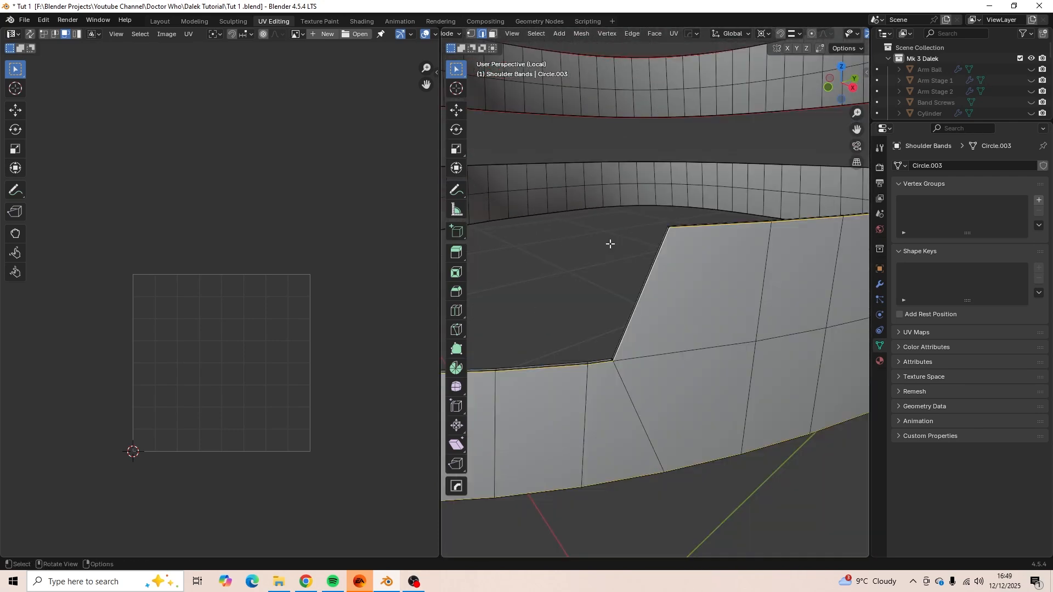
key(u)
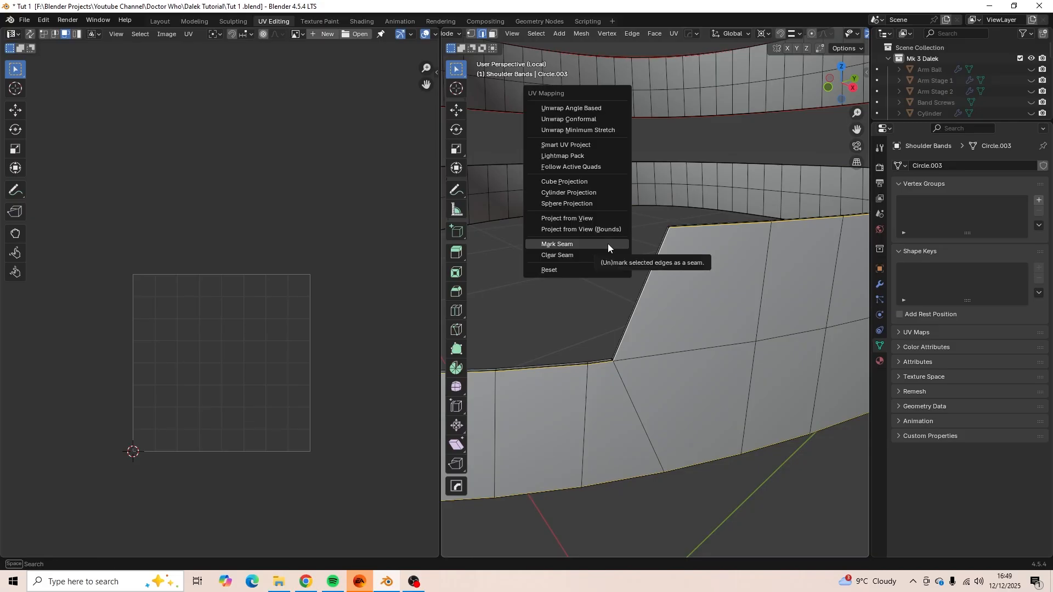
click(608, 244)
Unwrap the entire Shoulder Bands mesh with the Angle Based method.
key(a)
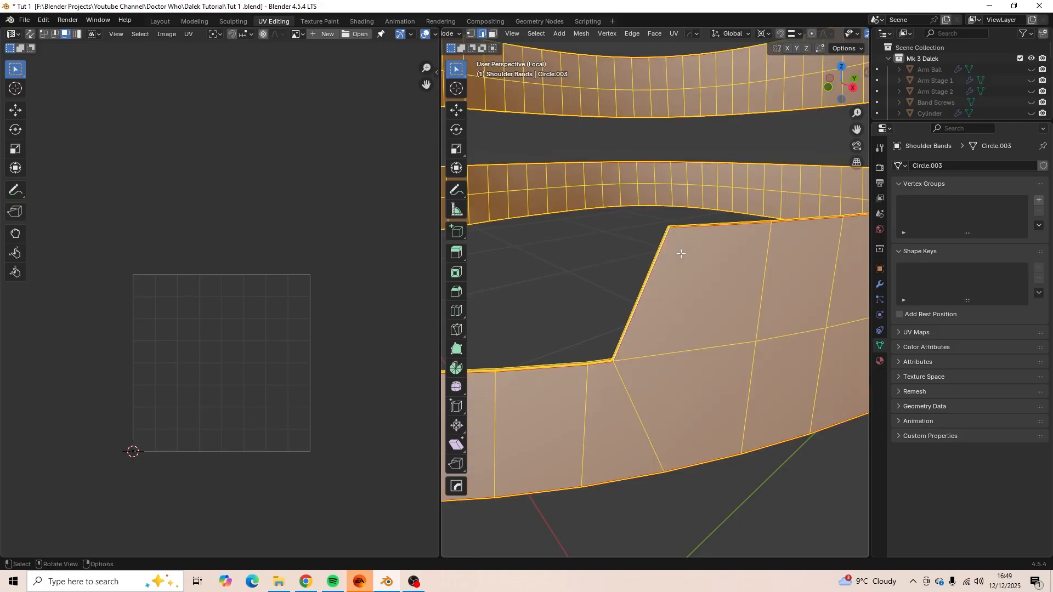
key(u)
click(656, 118)
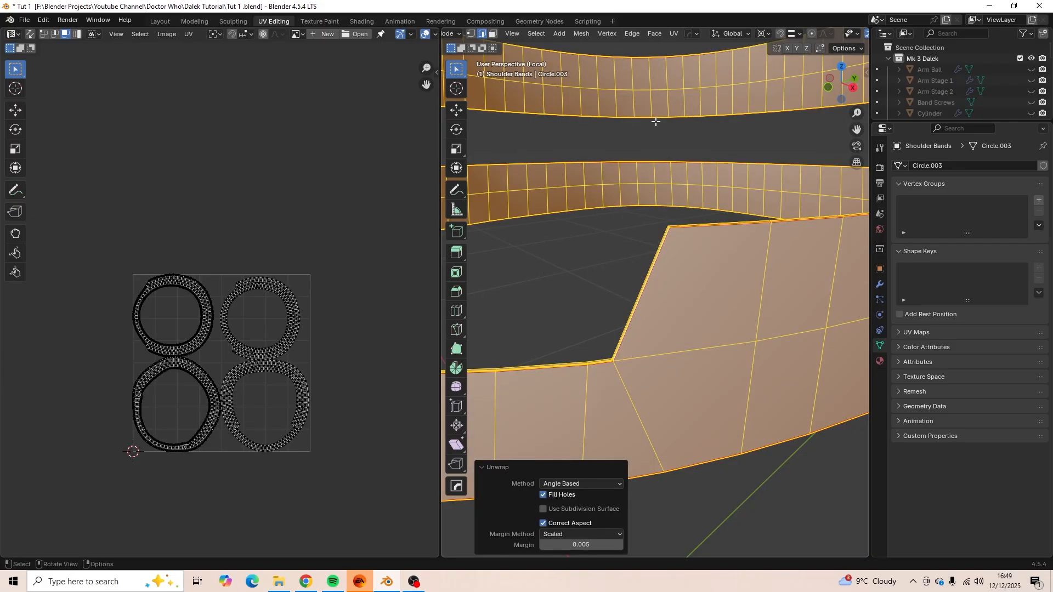
scroll(354, 363, up, 3)
scroll(354, 363, down, 4)
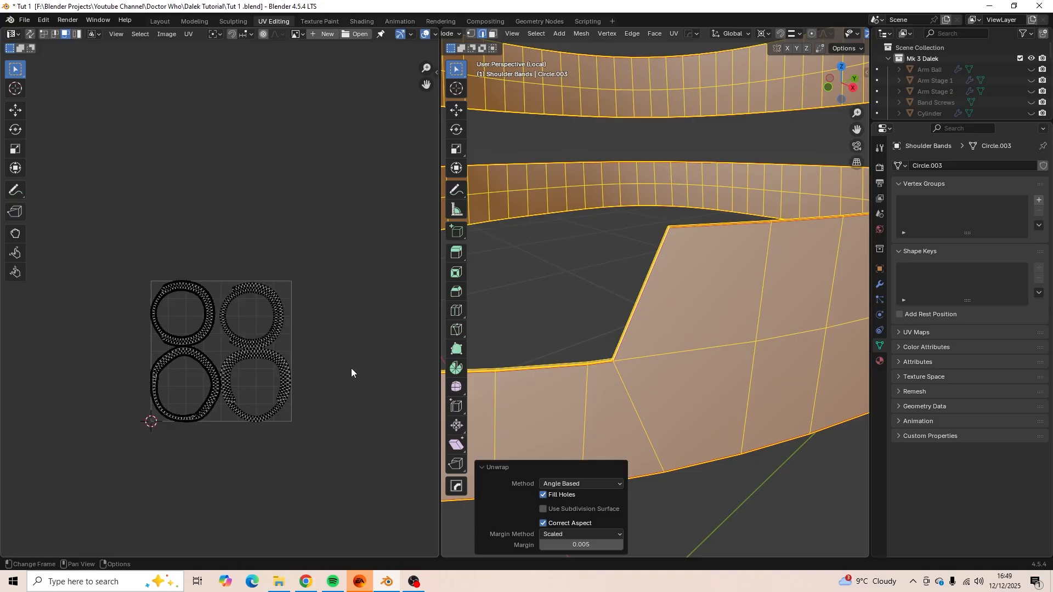
scroll(348, 371, up, 4)
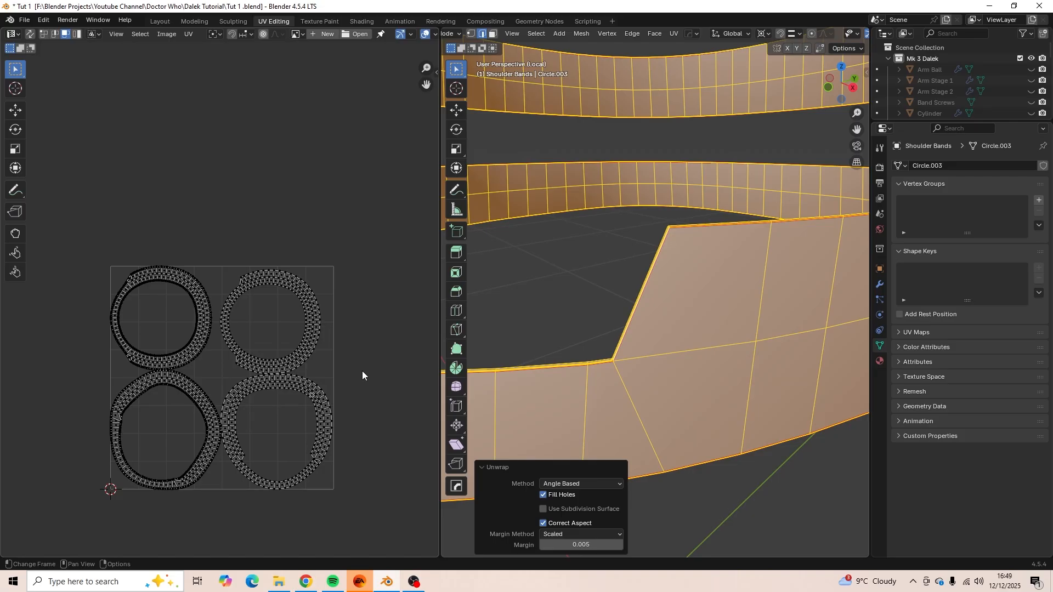
Scale down all the Shoulder Bands UV islands and move them outside the UV square, to its upper left.
scroll(282, 366, down, 3)
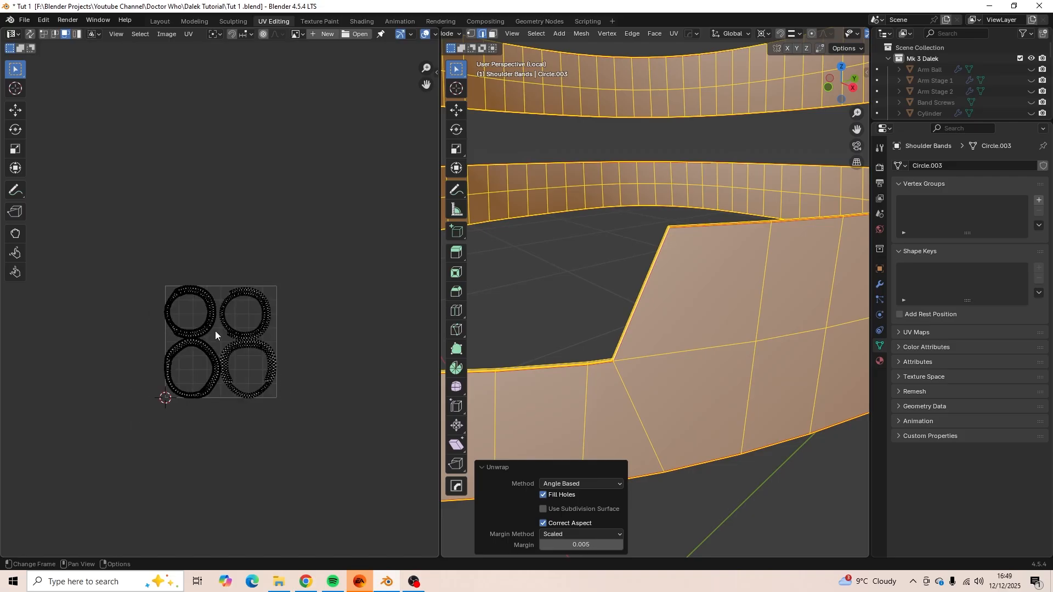
key(a)
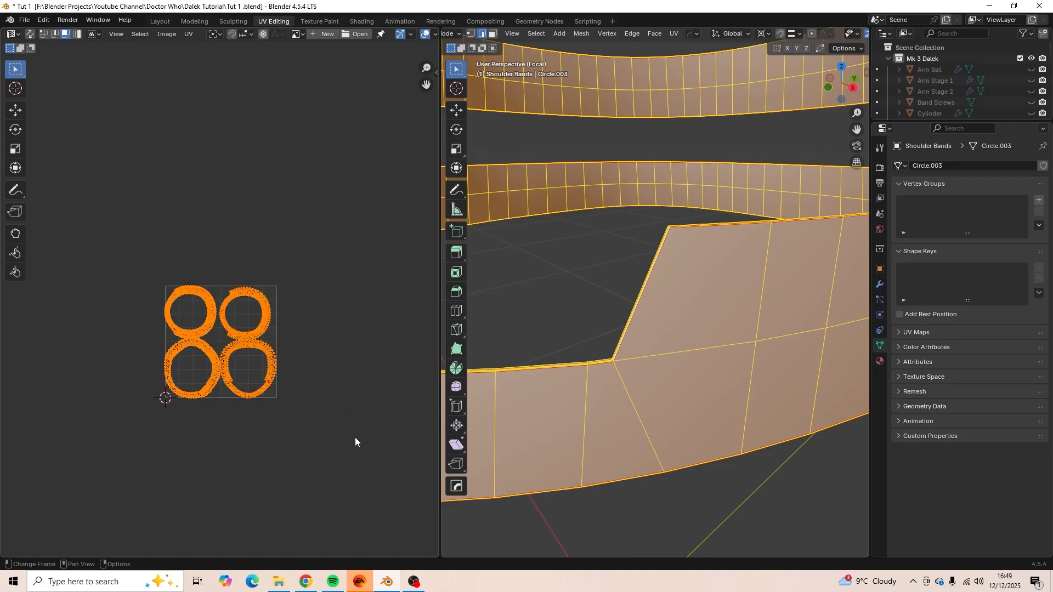
key(s)
click(294, 390)
key(g)
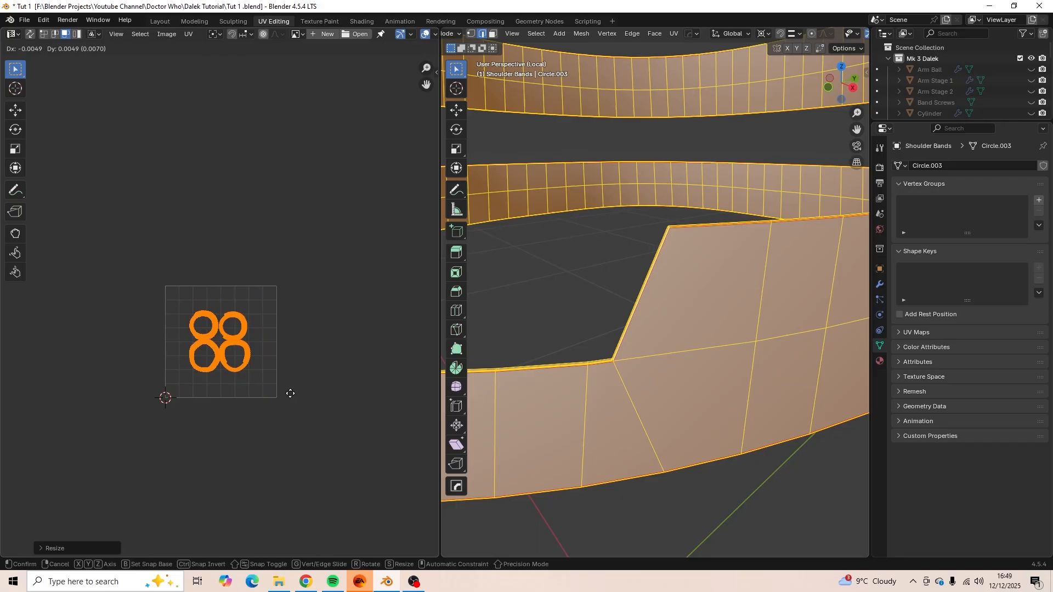
scroll(187, 201, down, 4)
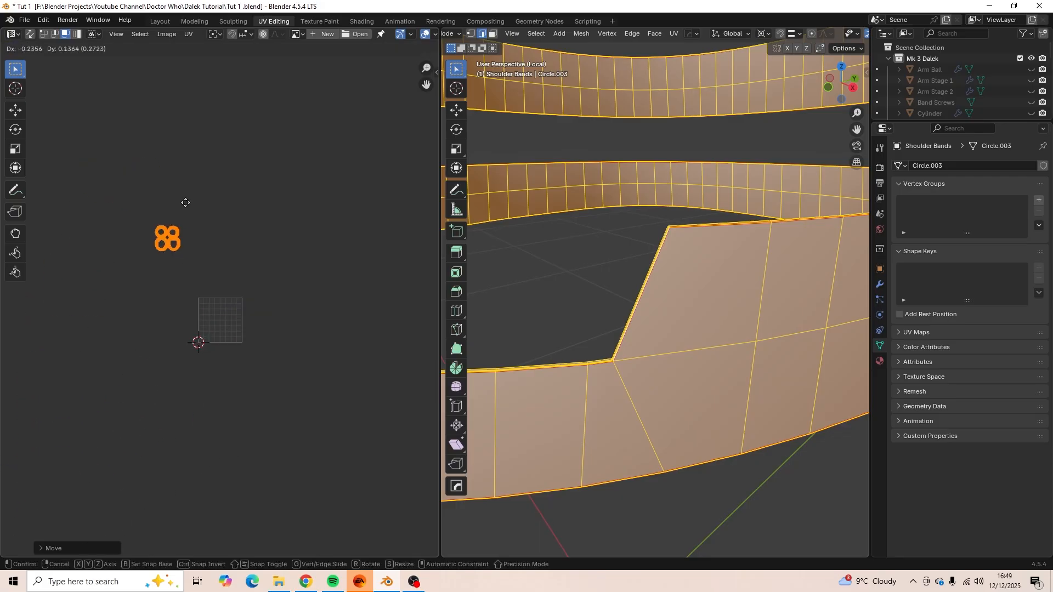
click(165, 169)
Leave Local View and Edit Mode, and hide the finished Shoulder Bands.
scroll(619, 238, down, 8)
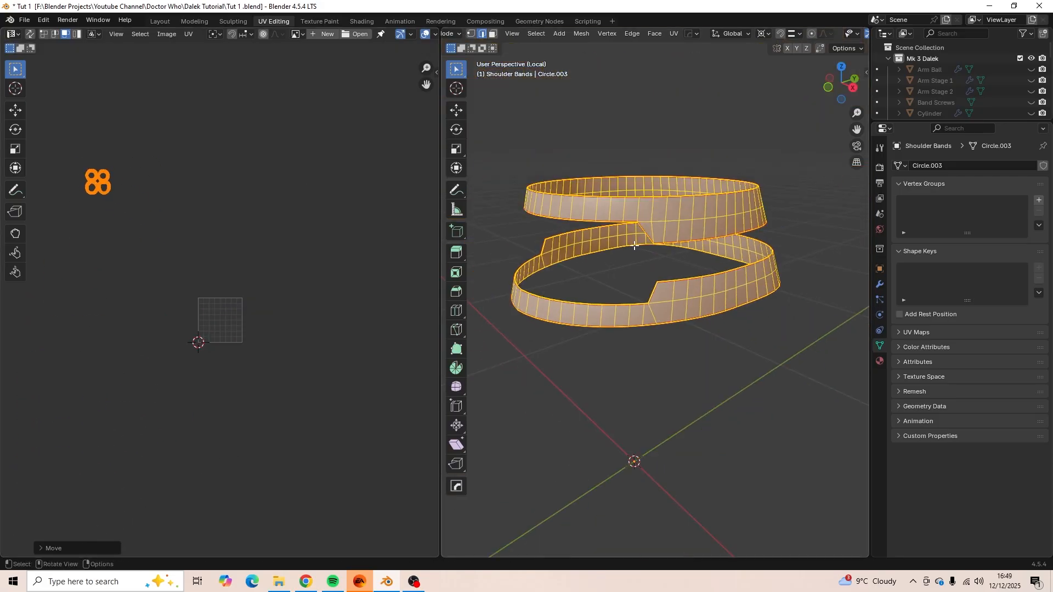
key(KP_Divide)
key(Tab)
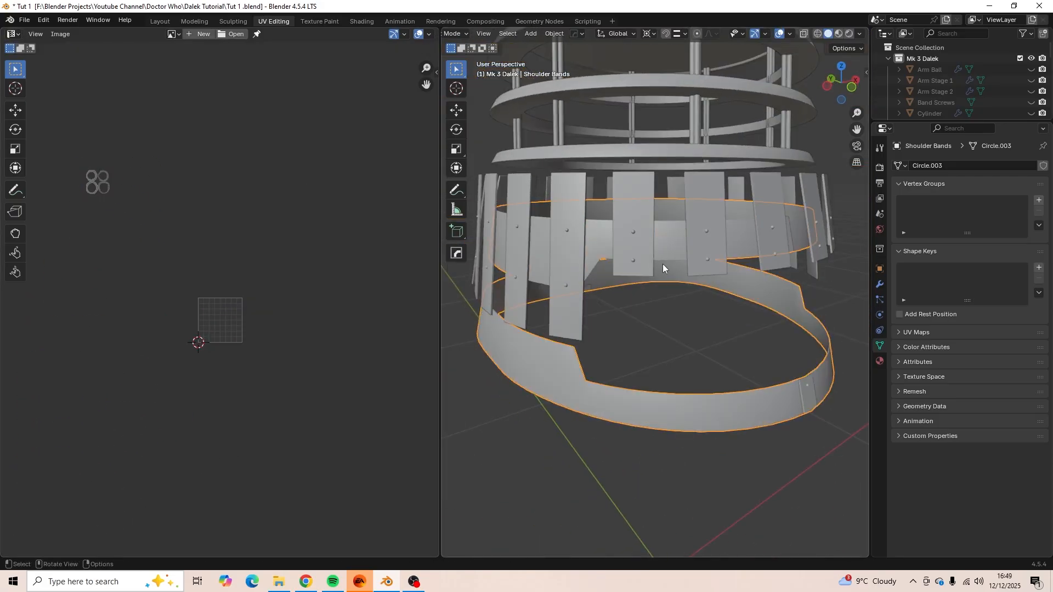
key(h)
Select the Shoulder Band Connections and unwrap their entire mesh in Edit Mode with Smart UV Project.
middle_drag(638, 219, 644, 350)
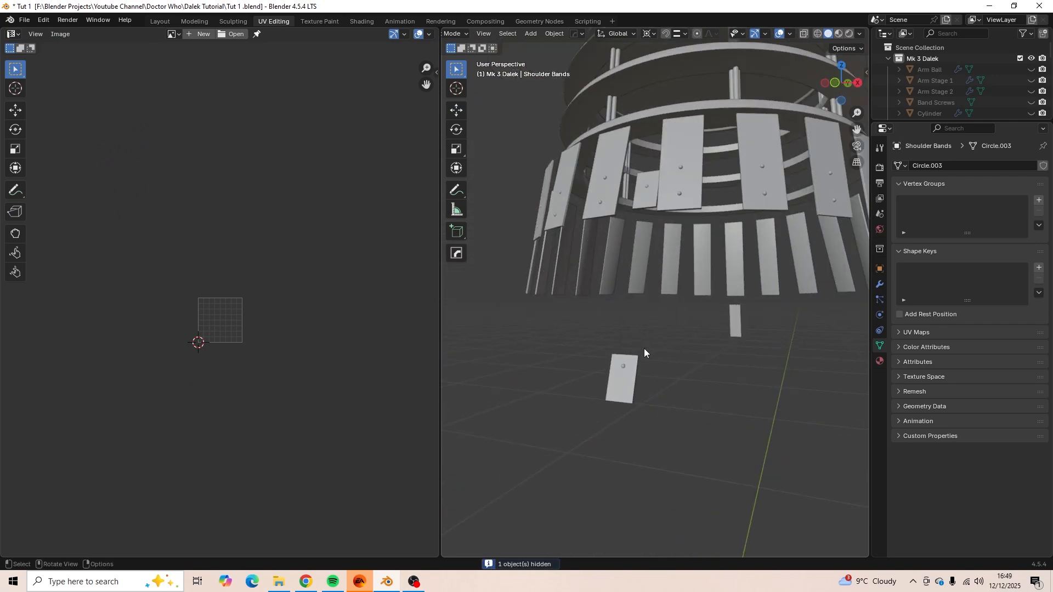
click(621, 378)
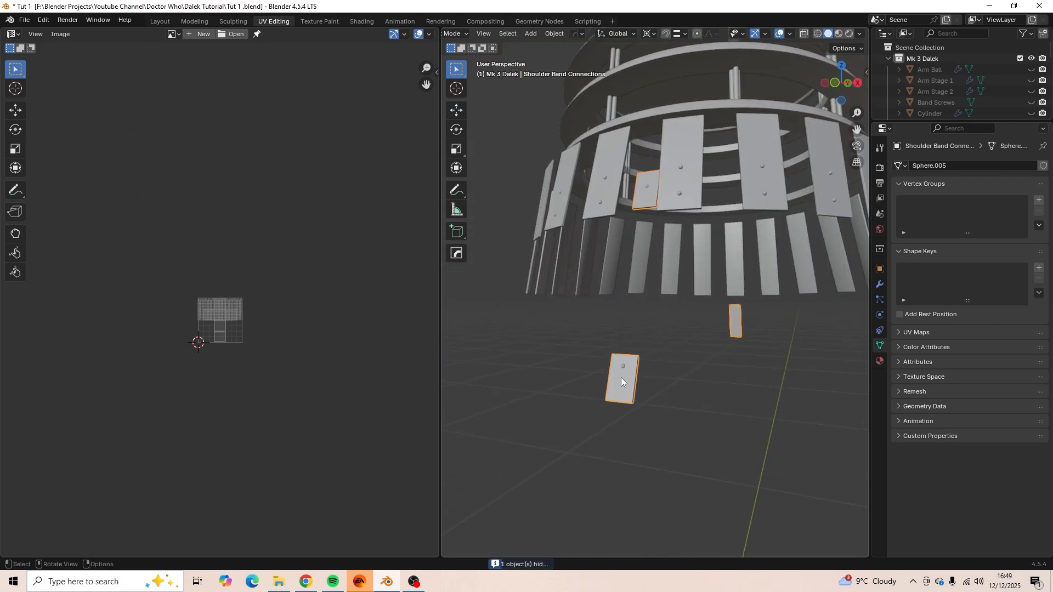
key(Tab)
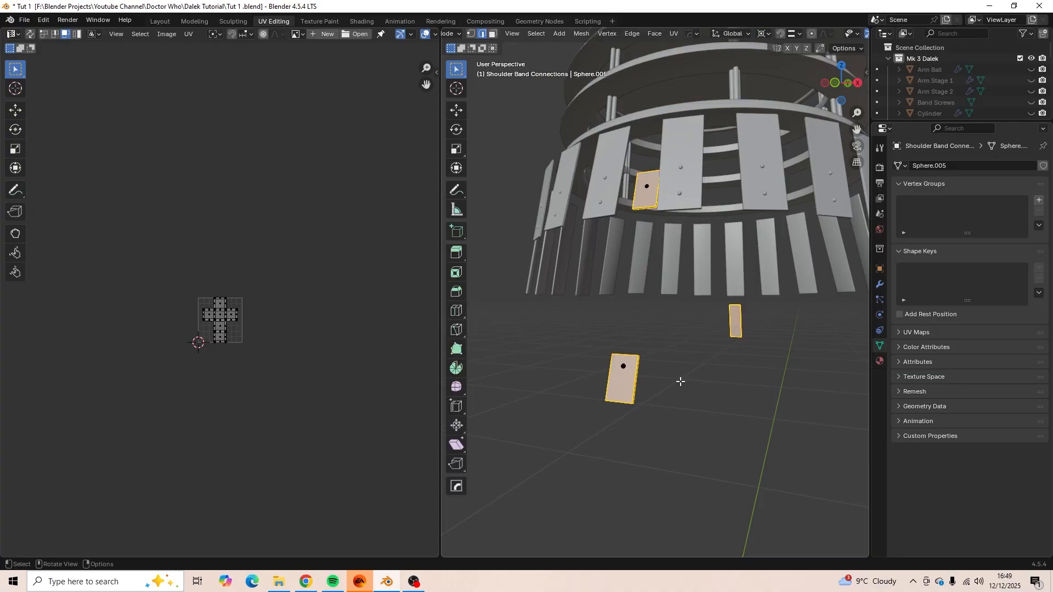
key(a)
key(u)
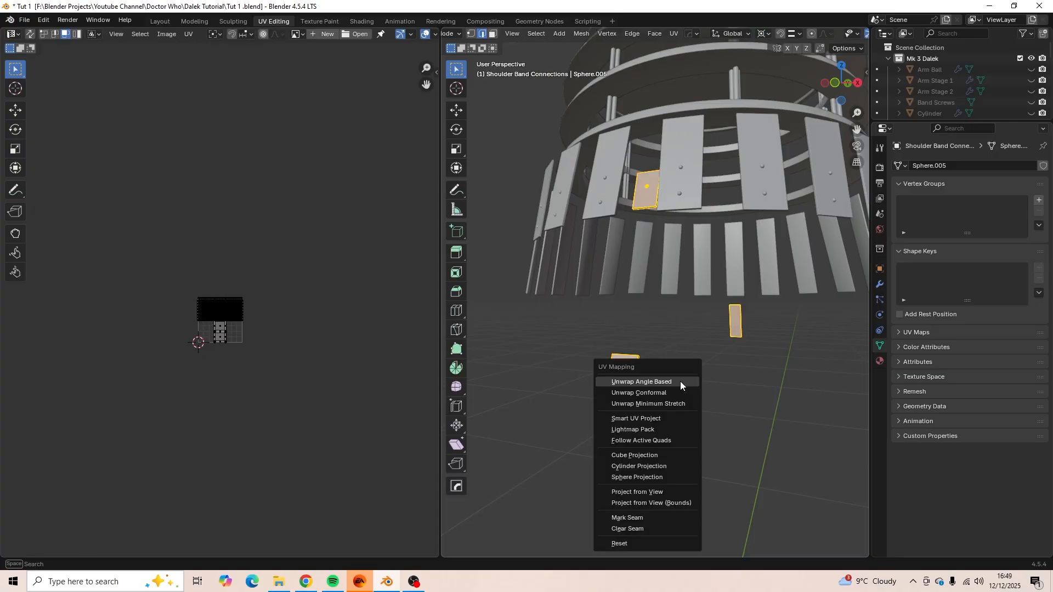
click(652, 420)
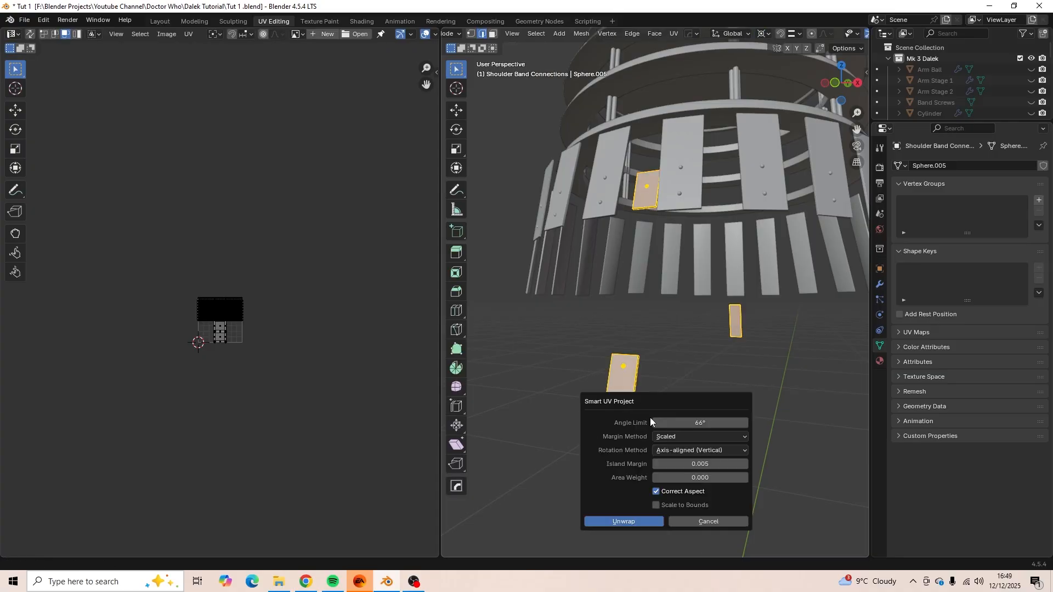
click(624, 522)
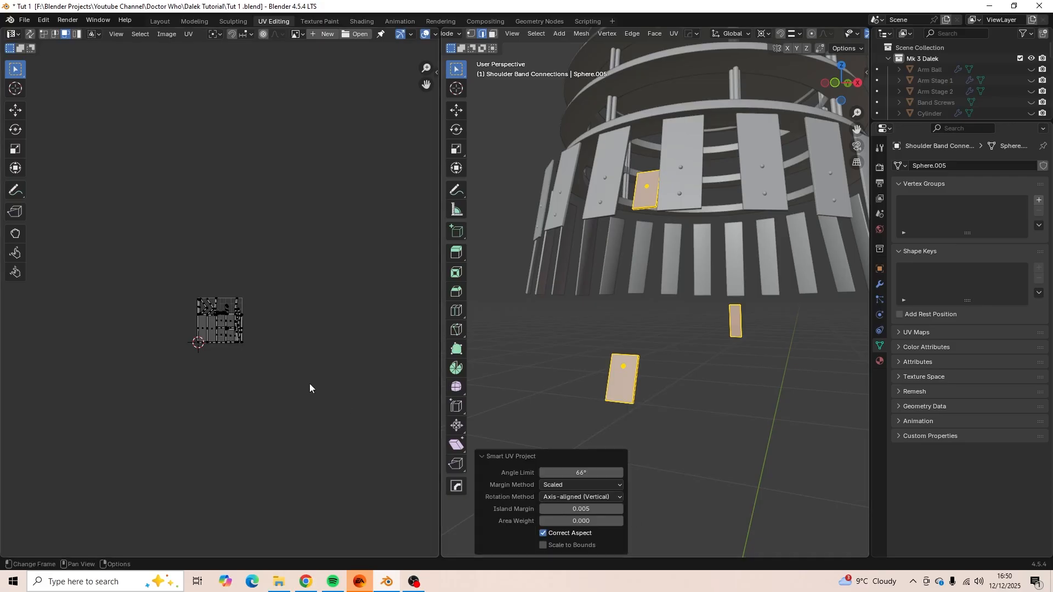
scroll(296, 376, up, 7)
scroll(288, 368, down, 3)
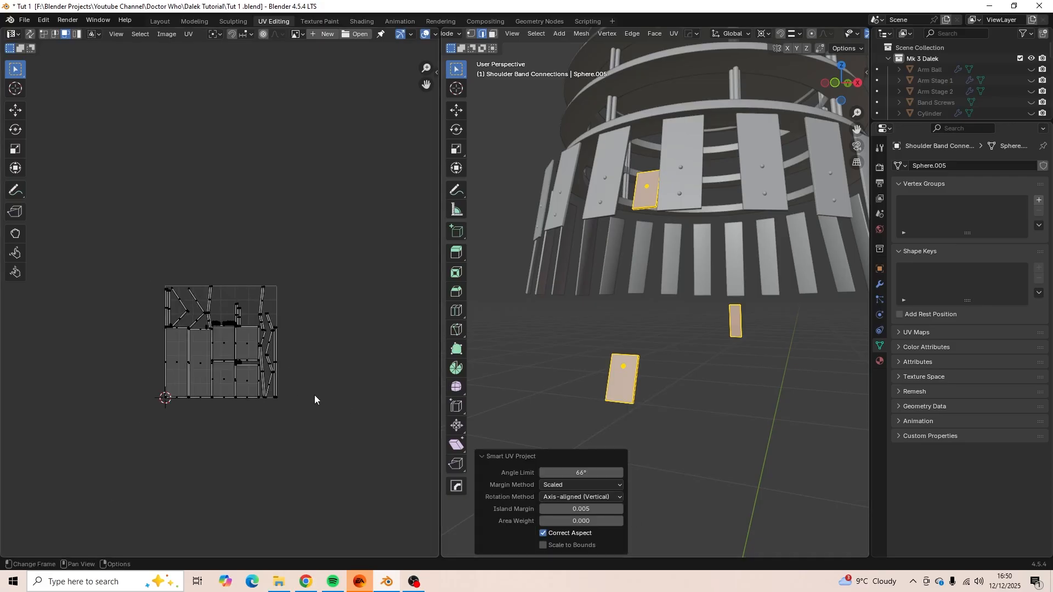
Scale down the Shoulder Band Connections UV islands and move them well outside the UV square, to its upper right.
key(a)
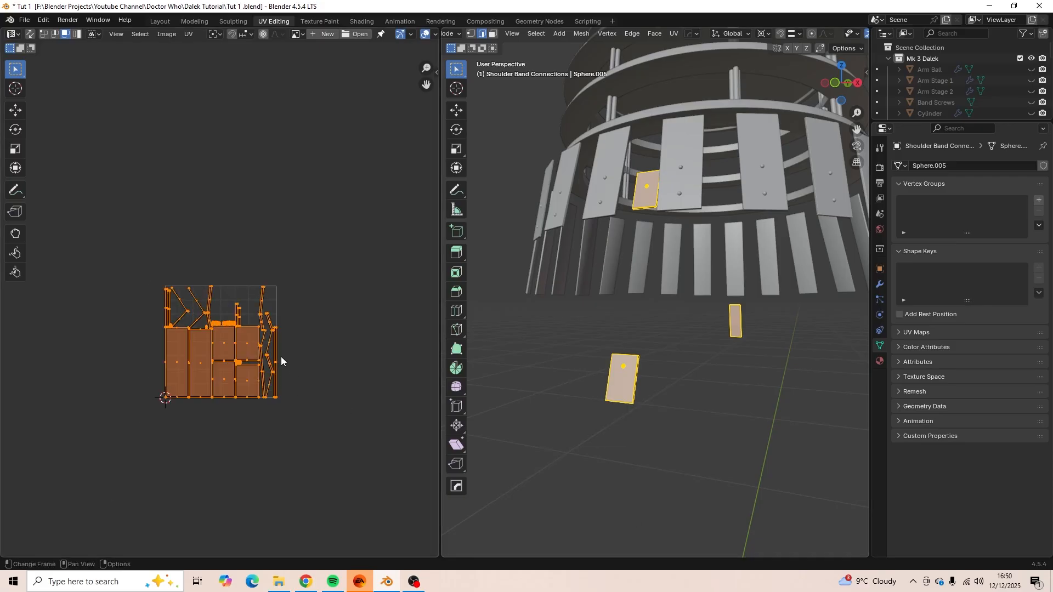
key(g)
click(318, 167)
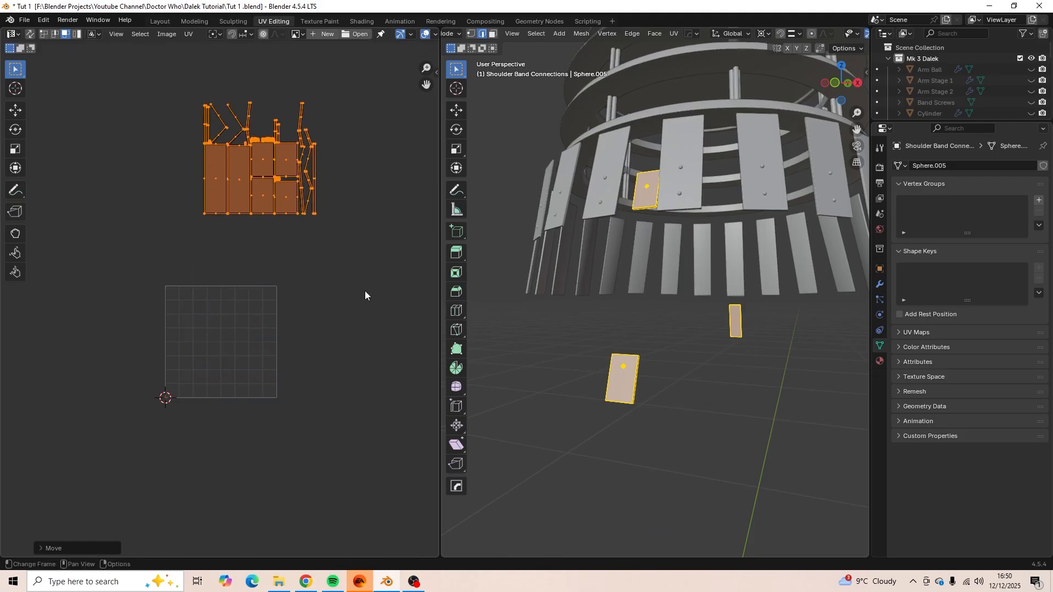
key(s)
click(291, 186)
scroll(301, 205, down, 3)
key(g)
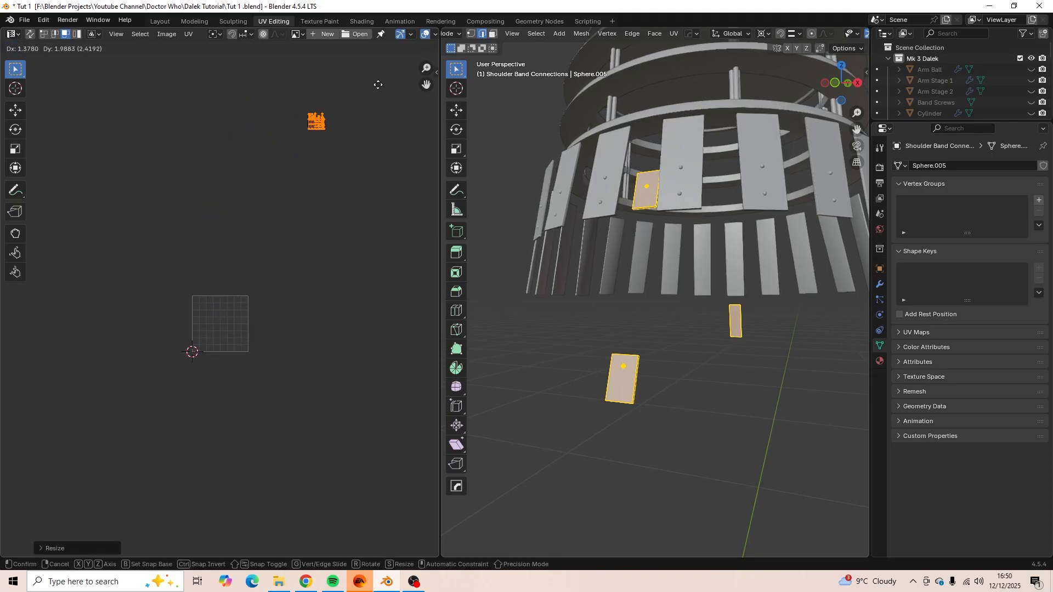
click(367, 553)
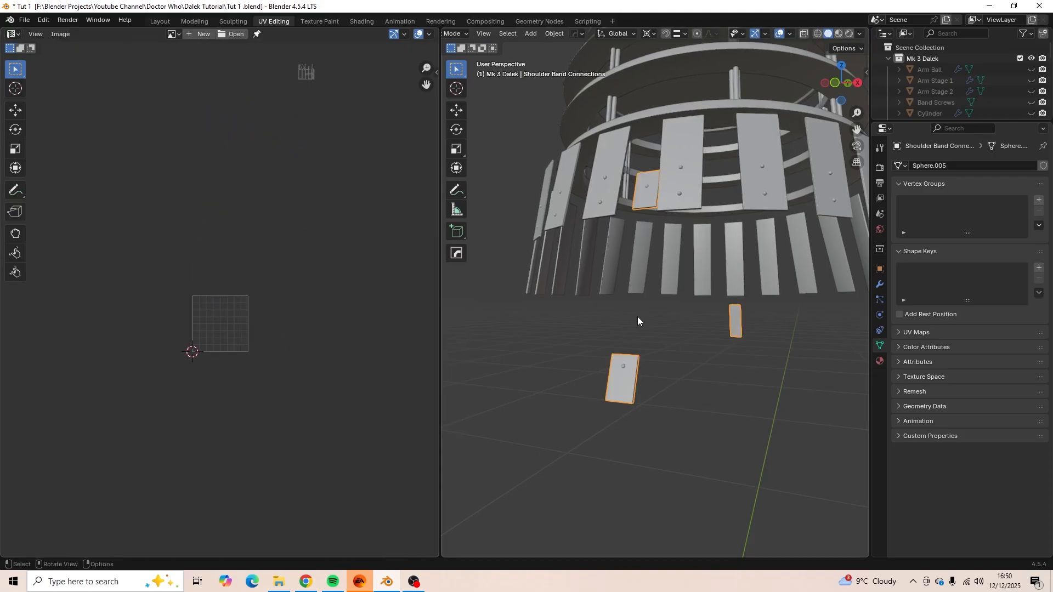
Hide the finished Shoulder Band Connections, and open the Slats in Edit Mode.
key(Tab)
key(h)
middle_drag(644, 268, 672, 256)
click(627, 233)
key(Tab)
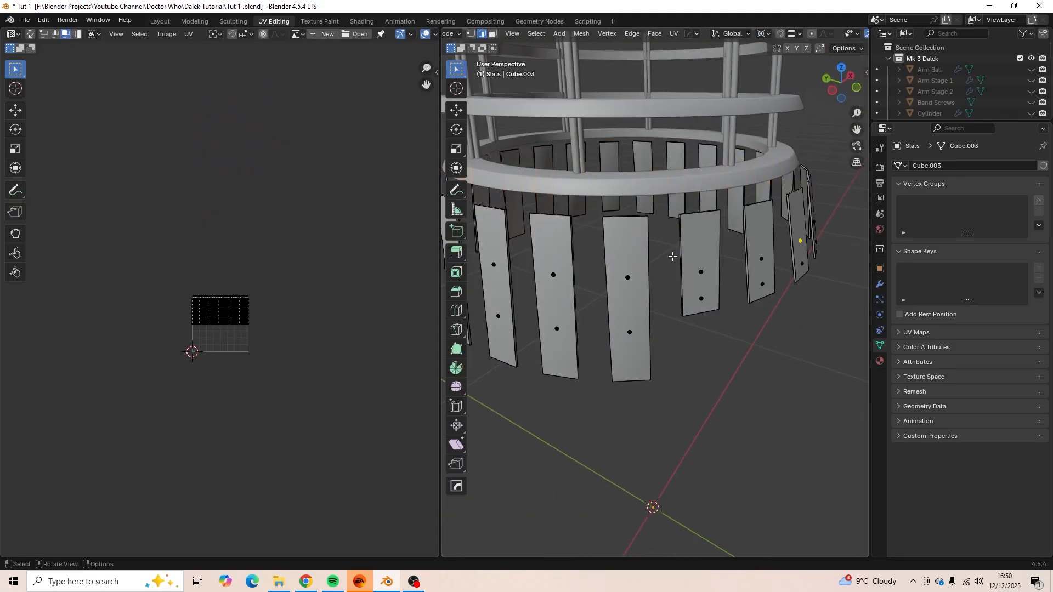
Unwrap the entire Slats mesh with Smart UV Project using an island margin of 0.005.
key(a)
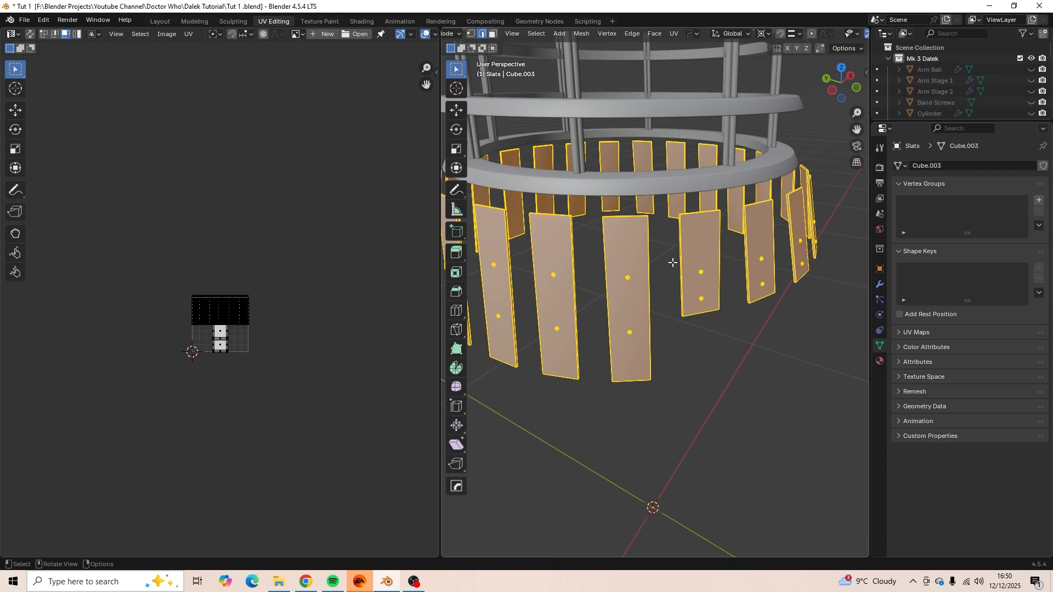
key(u)
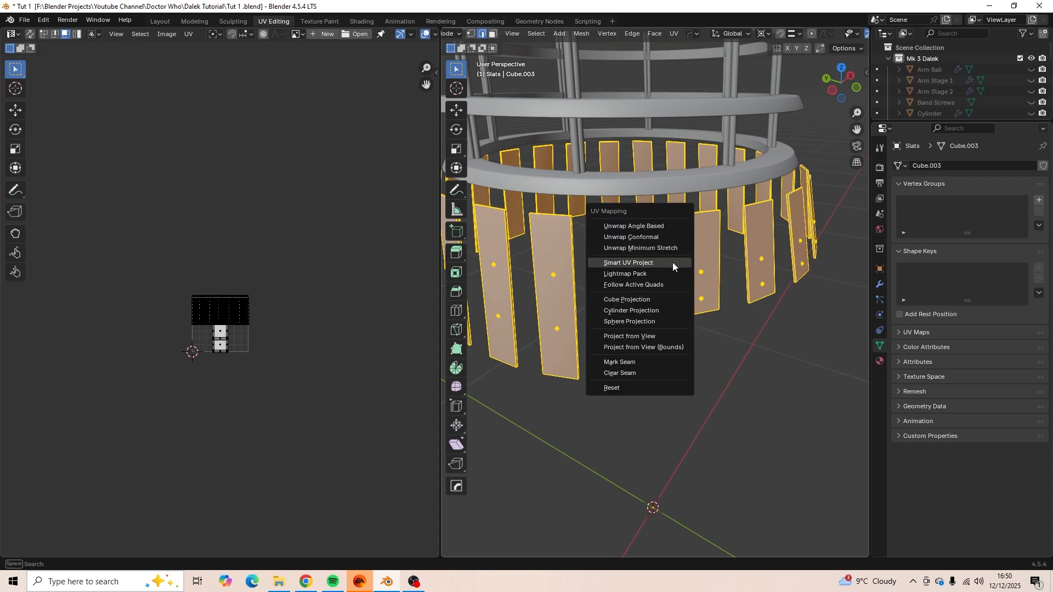
click(673, 263)
click(647, 366)
scroll(308, 384, up, 8)
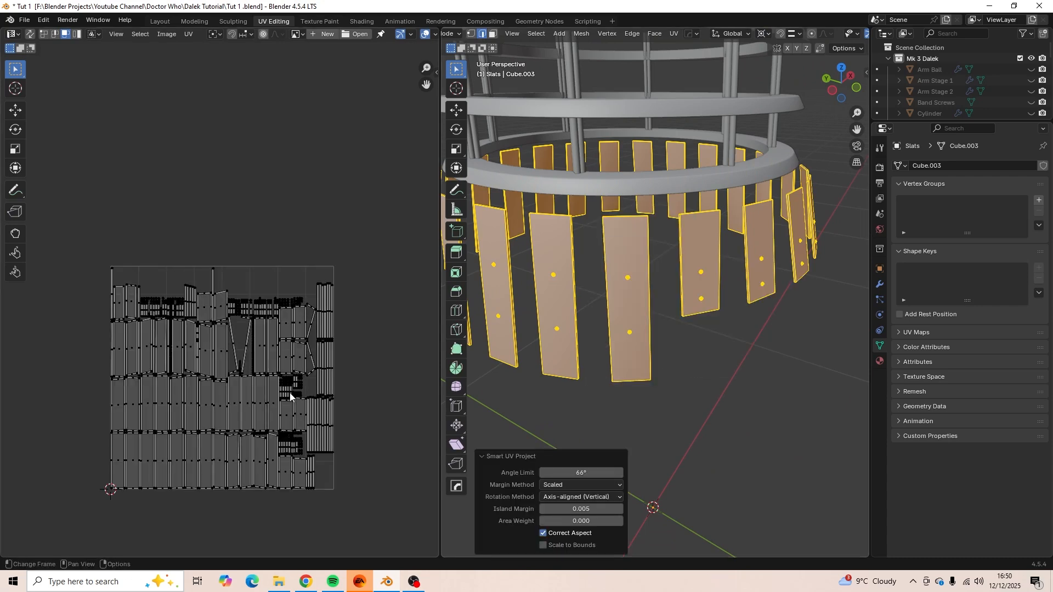
Move all of the slats' UV islands off the UV grid, diagonally below its origin corner, and hide the Slats object.
scroll(299, 396, down, 6)
key(a)
scroll(298, 396, down, 8)
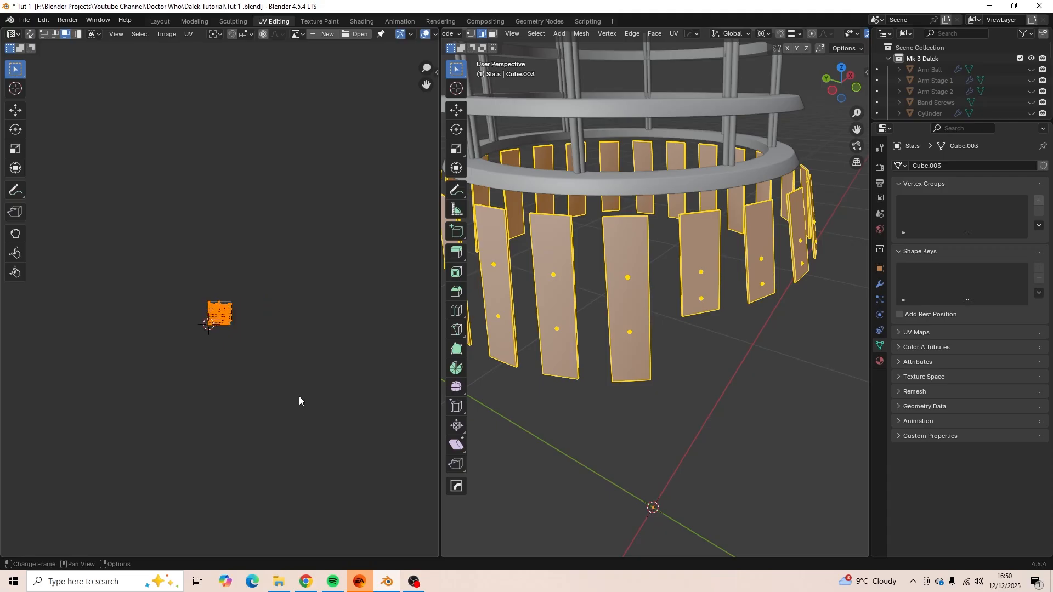
key(g)
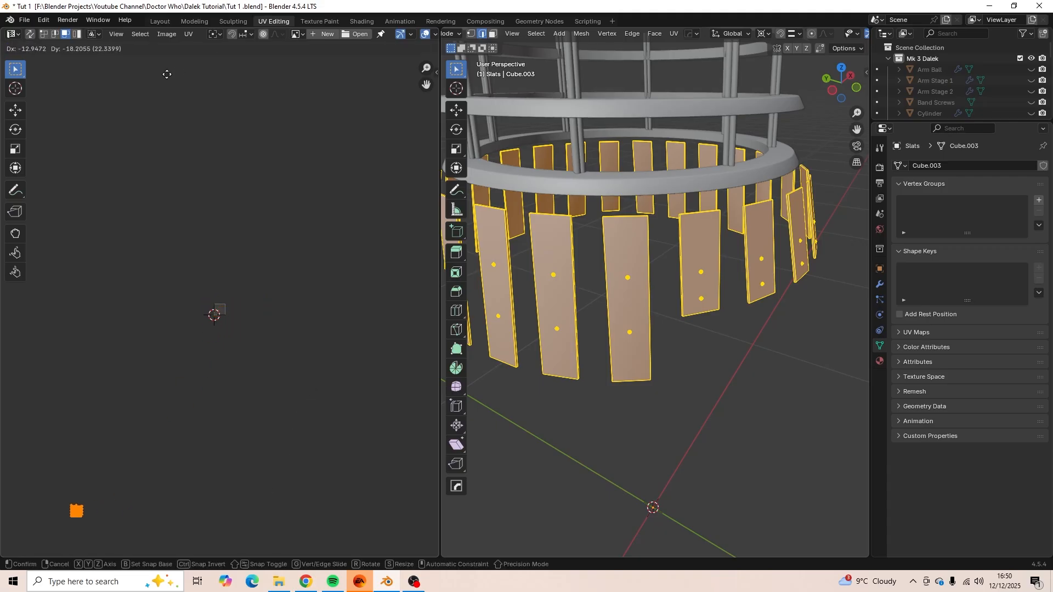
click(233, 468)
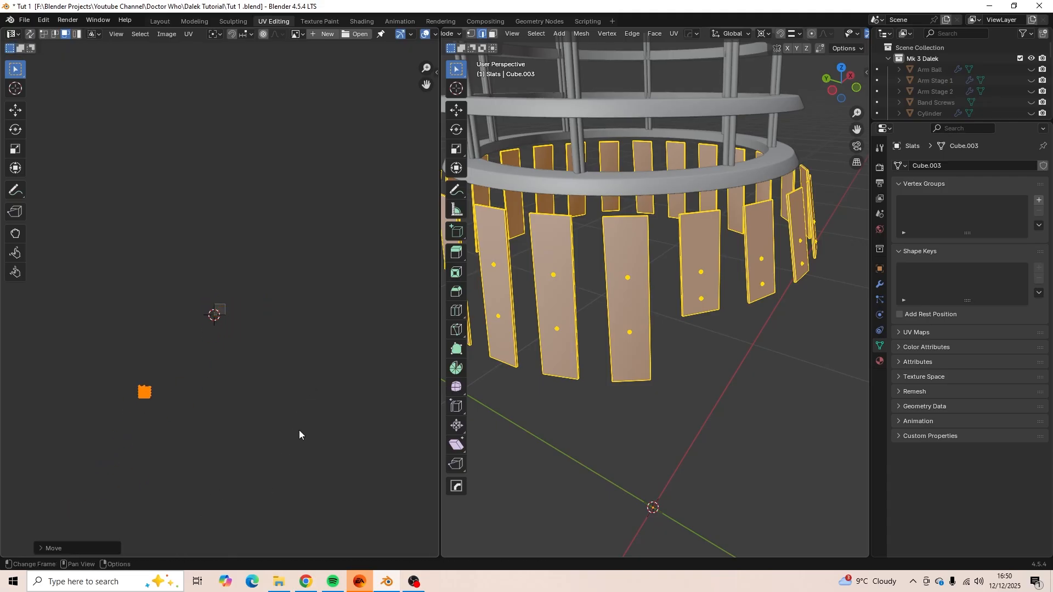
key(Tab)
key(h)
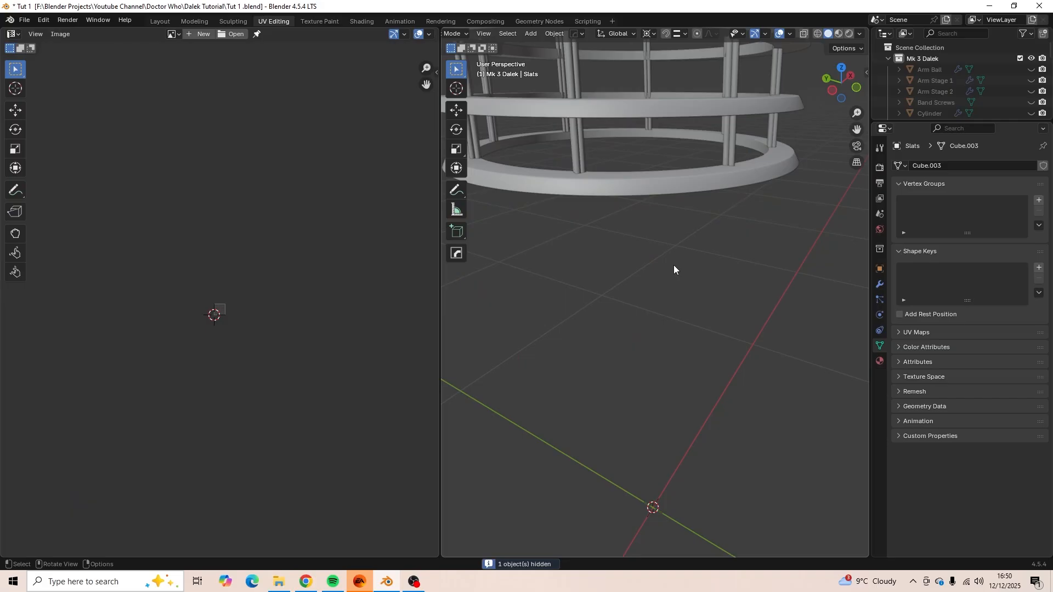
Unwrap the neck struts' whole mesh in Edit Mode with Smart UV Project, using an island margin of 0.005.
middle_drag(674, 265, 701, 281)
click(699, 124)
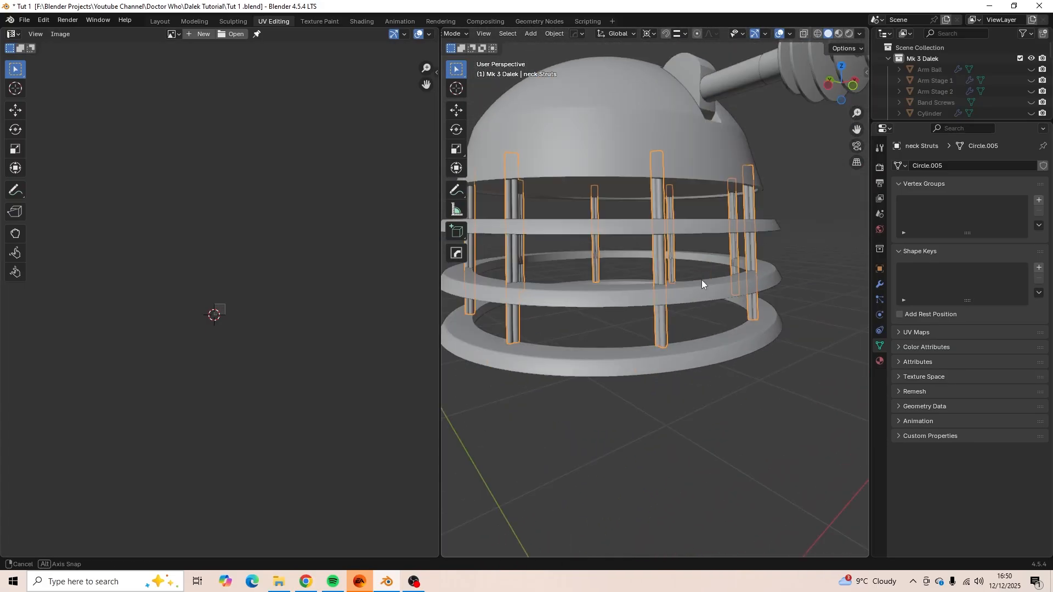
key(Tab)
scroll(688, 255, up, 2)
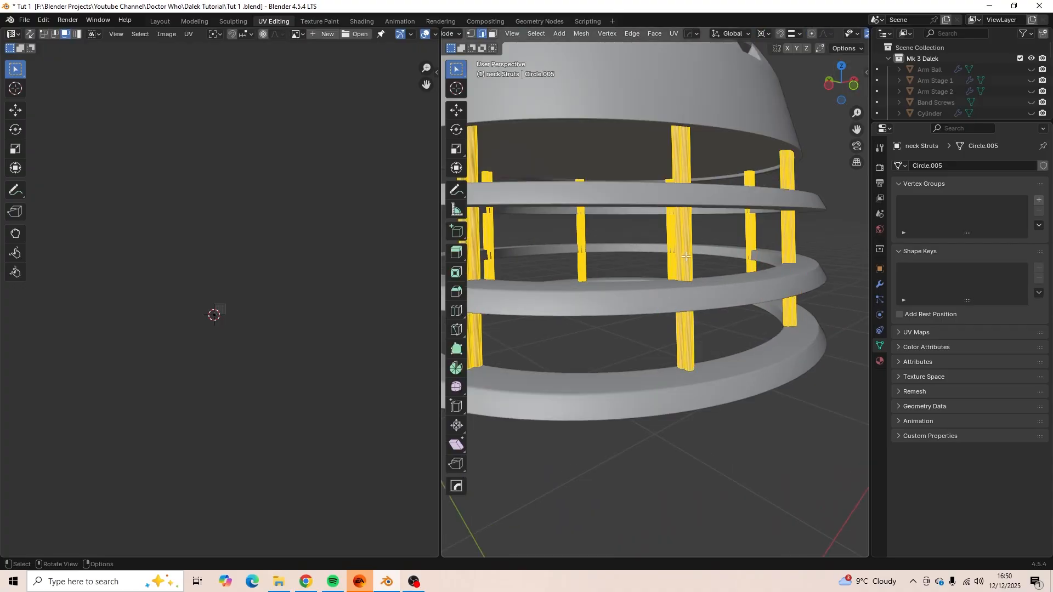
middle_drag(686, 263, 680, 282)
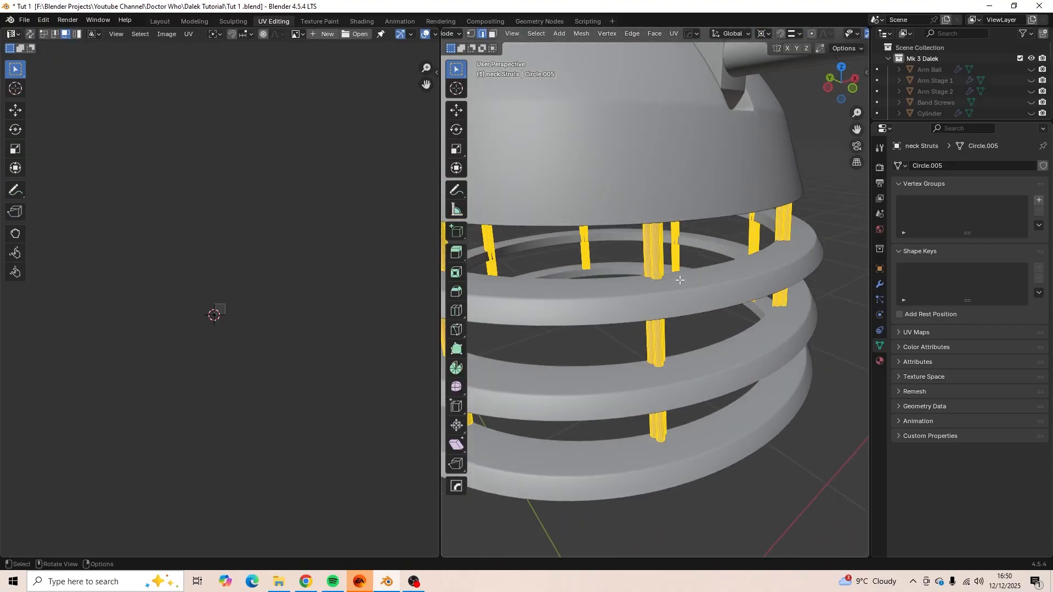
key(u)
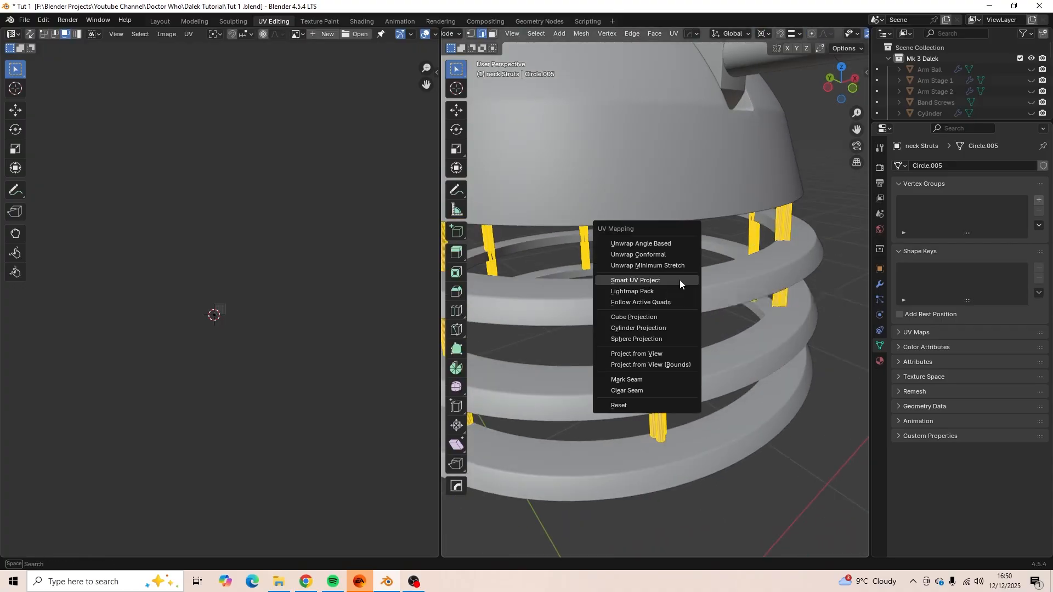
click(680, 280)
click(680, 383)
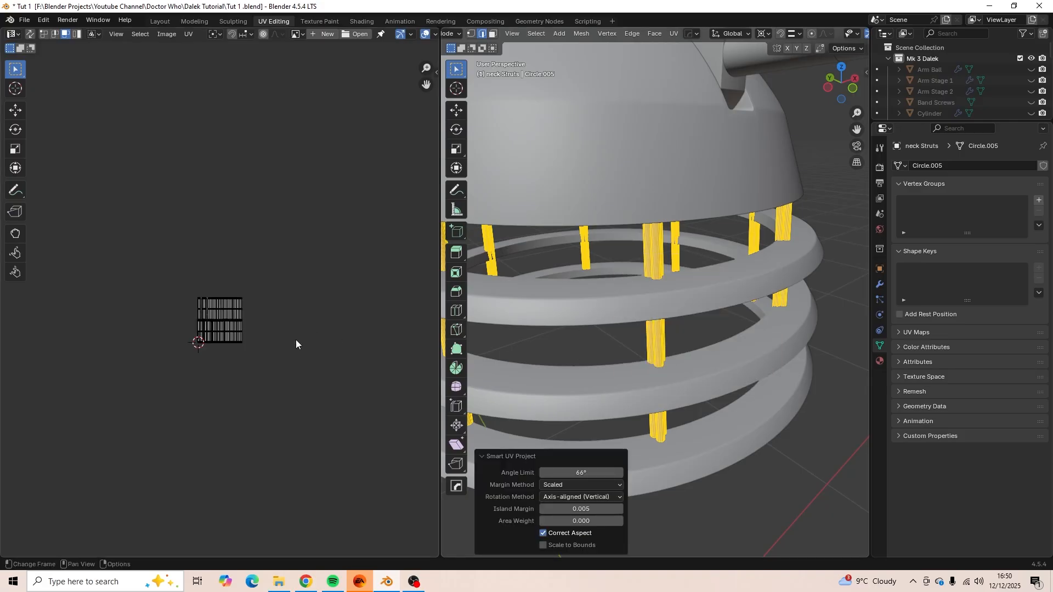
Move all of the neck struts' UV islands off the UV grid, diagonally below its origin corner, and hide the neck struts.
key(a)
scroll(299, 348, down, 3)
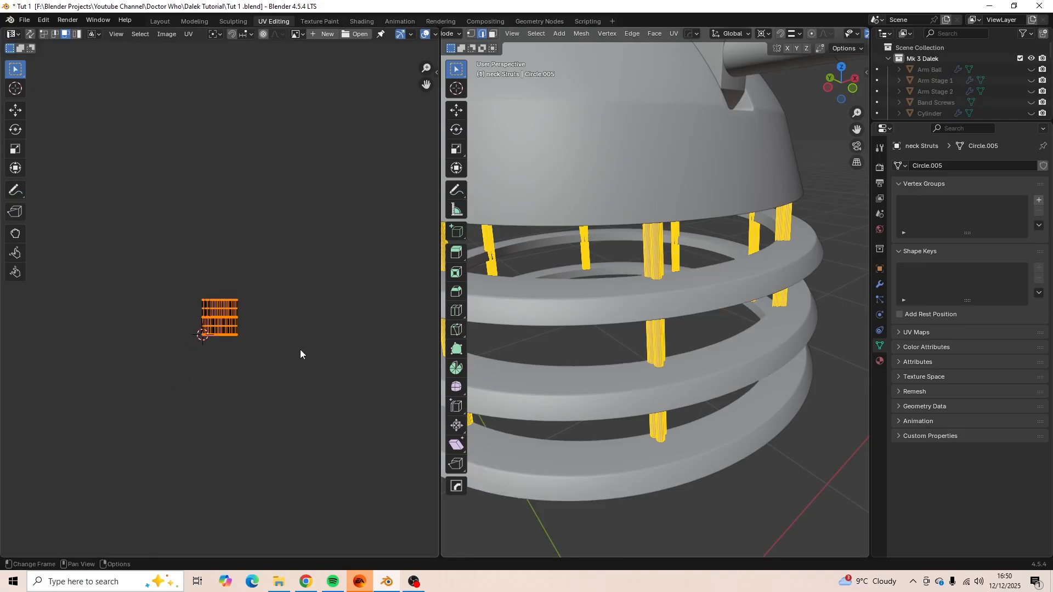
key(g)
click(184, 507)
key(Tab)
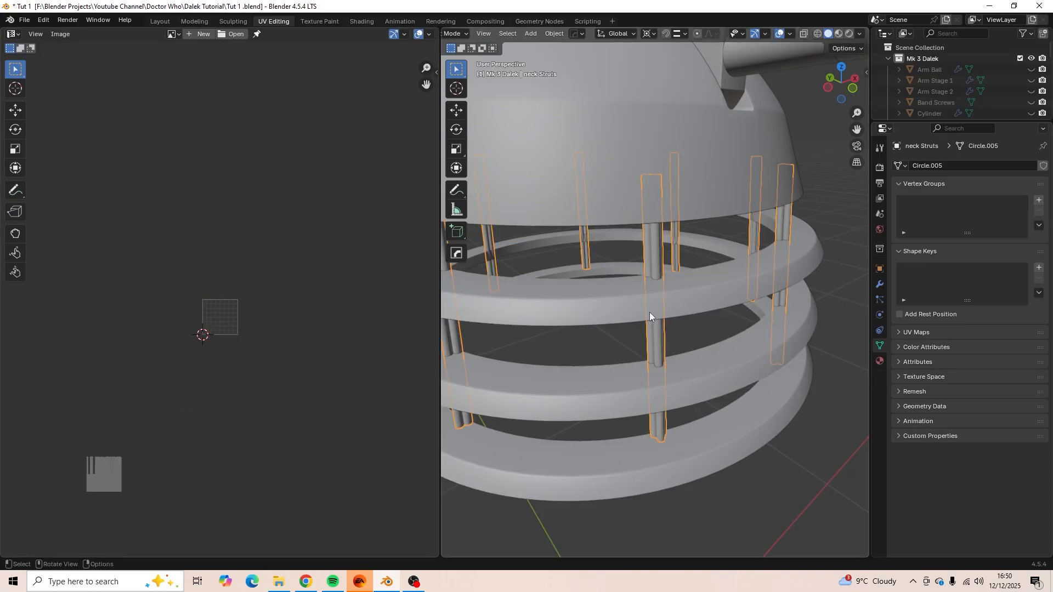
key(h)
Hide the Eye Stalk Clear cylinder that surrounds the inner eye stalk between the discs.
middle_drag(649, 312, 561, 307)
scroll(561, 307, down, 7)
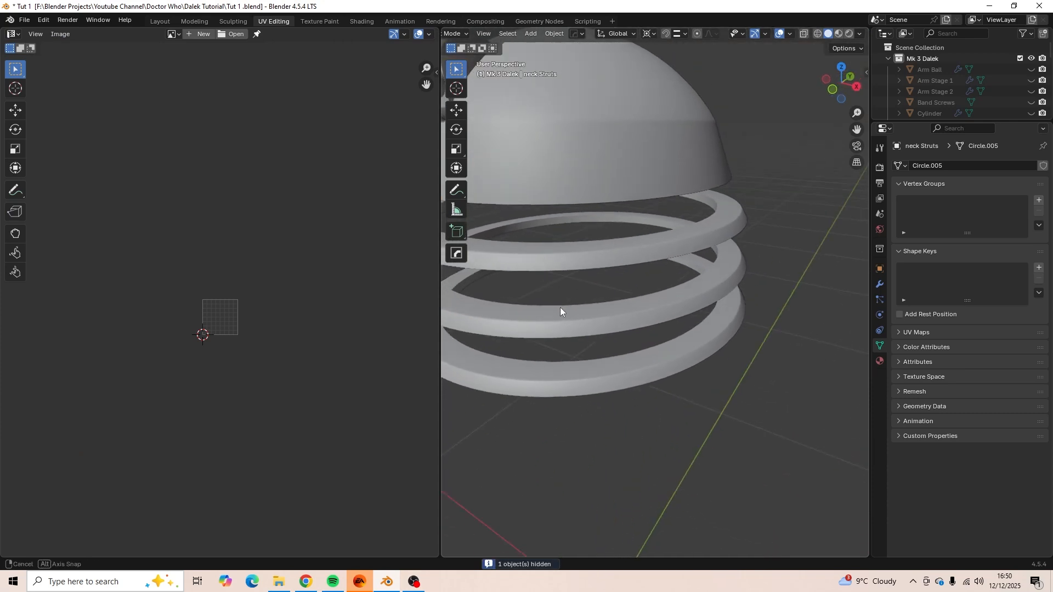
scroll(633, 300, up, 4)
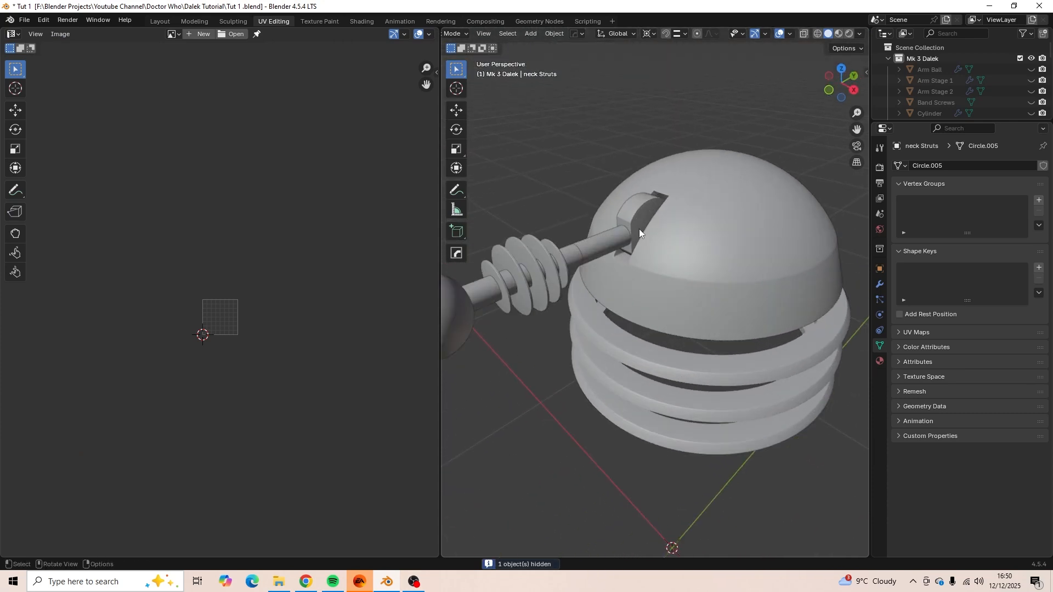
click(640, 228)
middle_drag(630, 234, 750, 269)
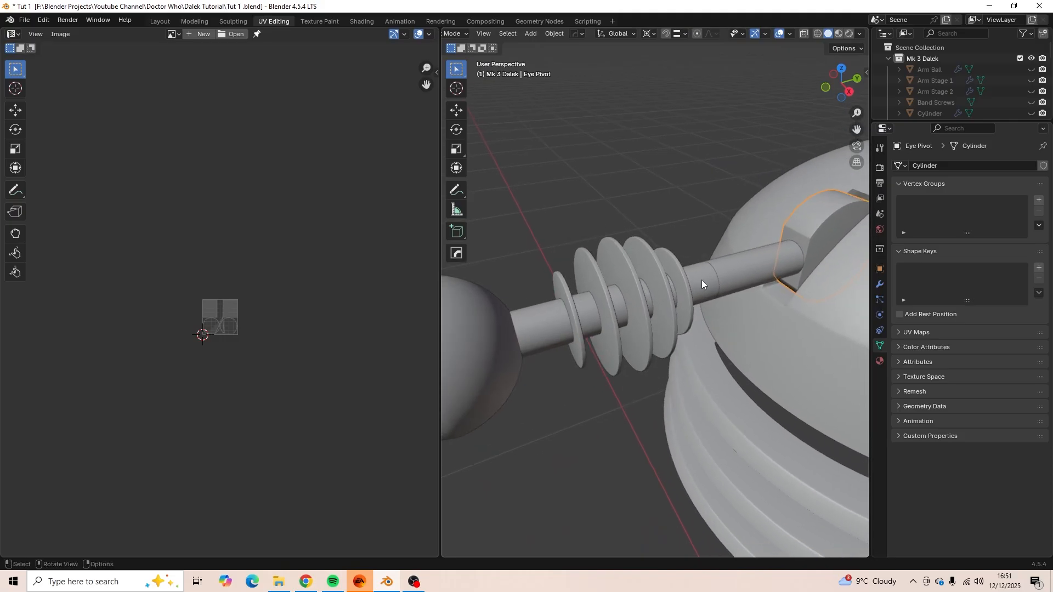
click(702, 281)
key(h)
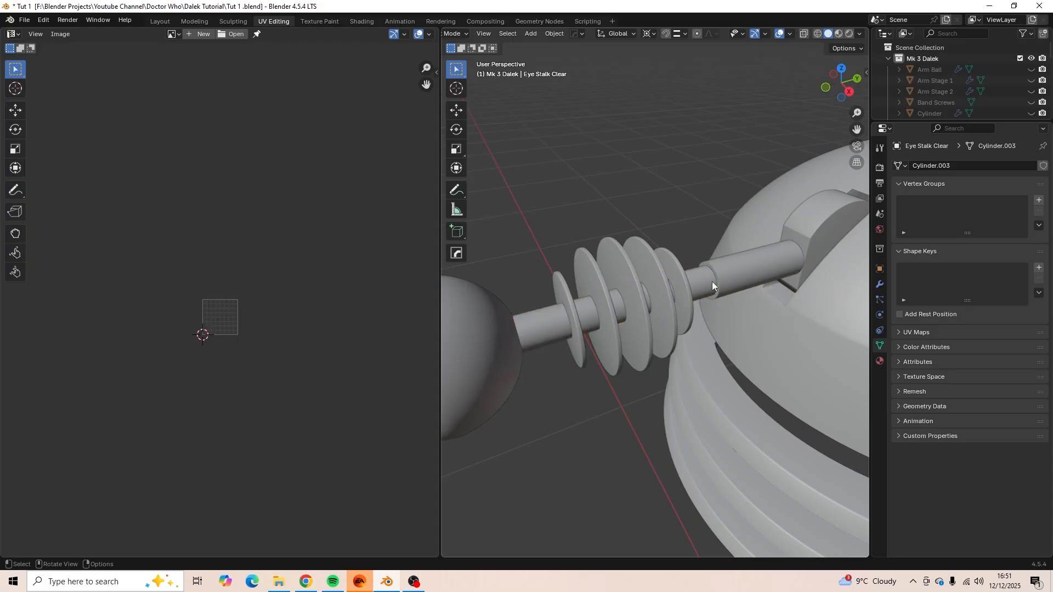
Select Eye Stalk Inner, Eye Stalk 1, Eye Pivot and Eye Discs together and enter Edit Mode on all four.
middle_drag(713, 281, 687, 304)
scroll(712, 278, up, 2)
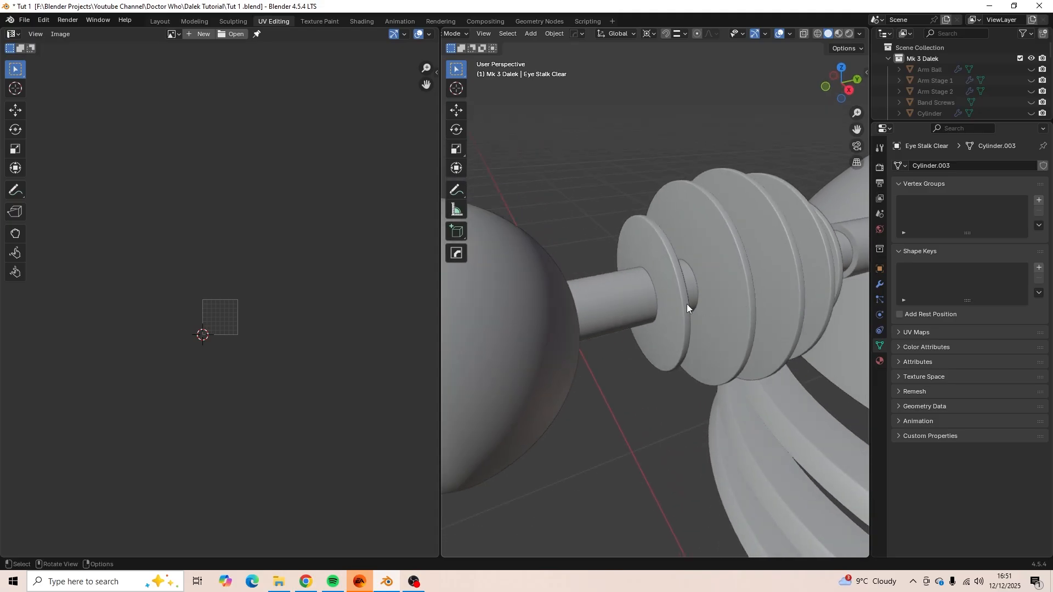
click(630, 298)
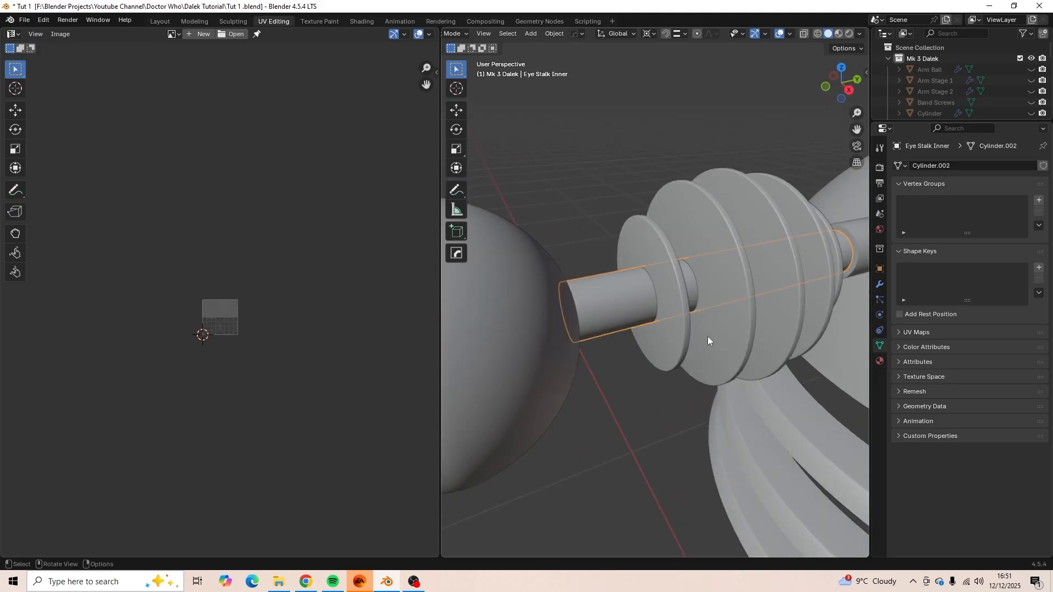
middle_drag(708, 337, 753, 259)
click(752, 259)
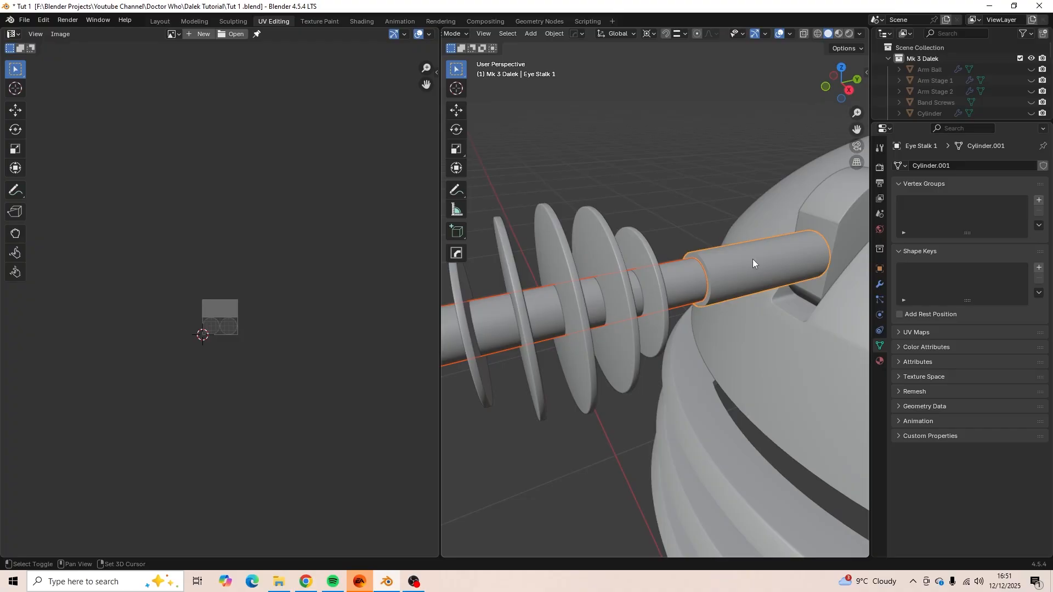
key(KP_Decimal)
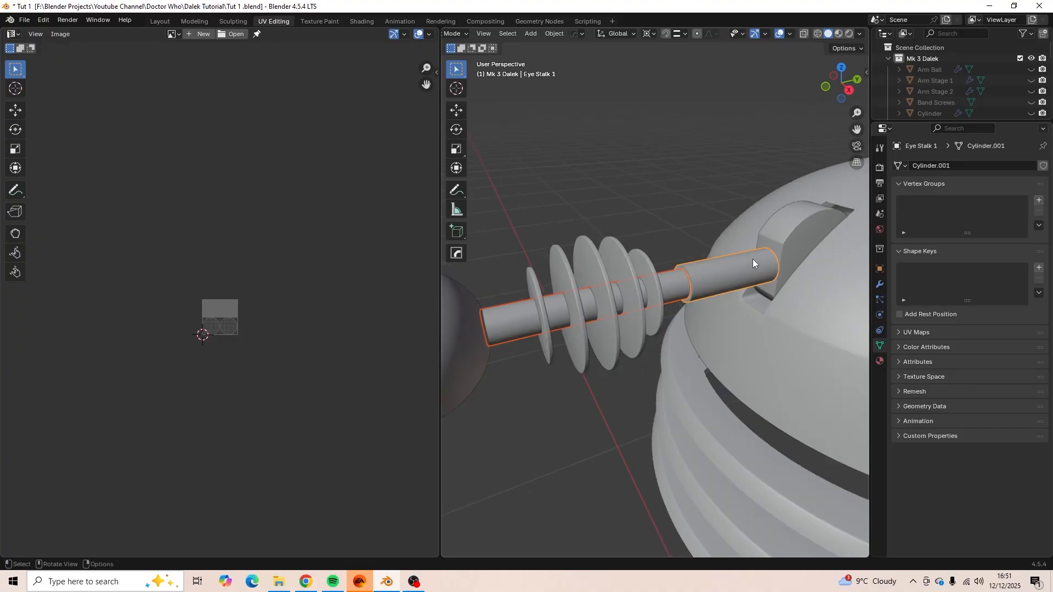
shift+click(779, 239)
shift+click(623, 264)
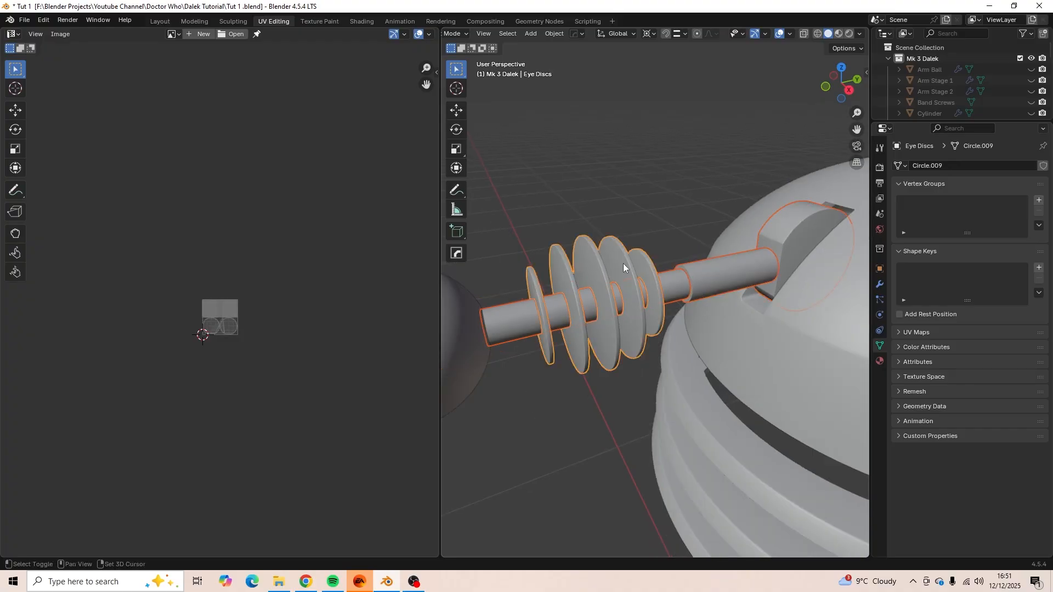
key(Tab)
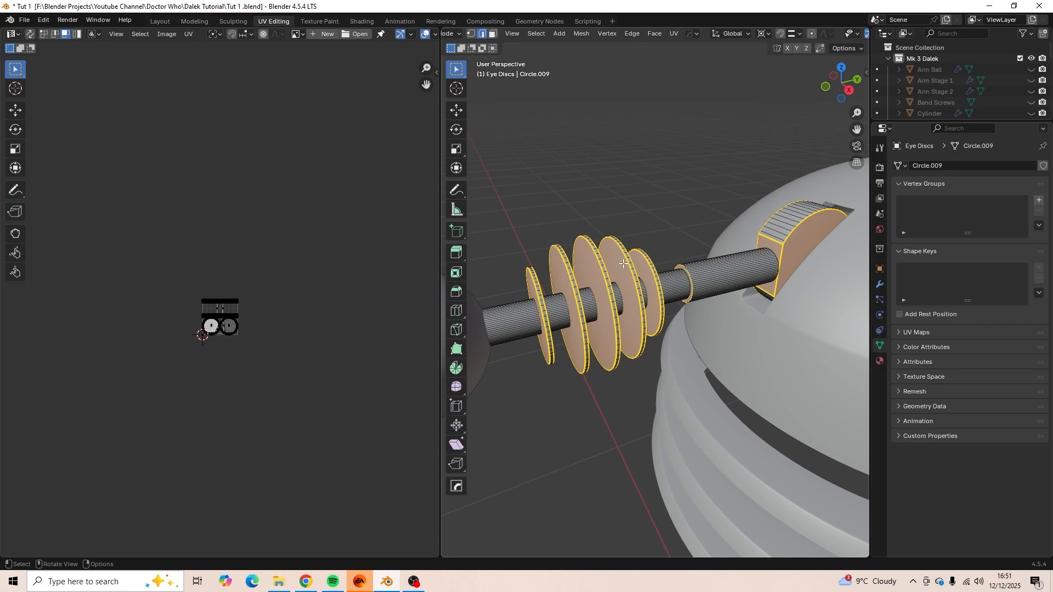
Unwrap all geometry of the four eye-stalk parts together with Smart UV Project, using an island margin of 0.005.
key(a)
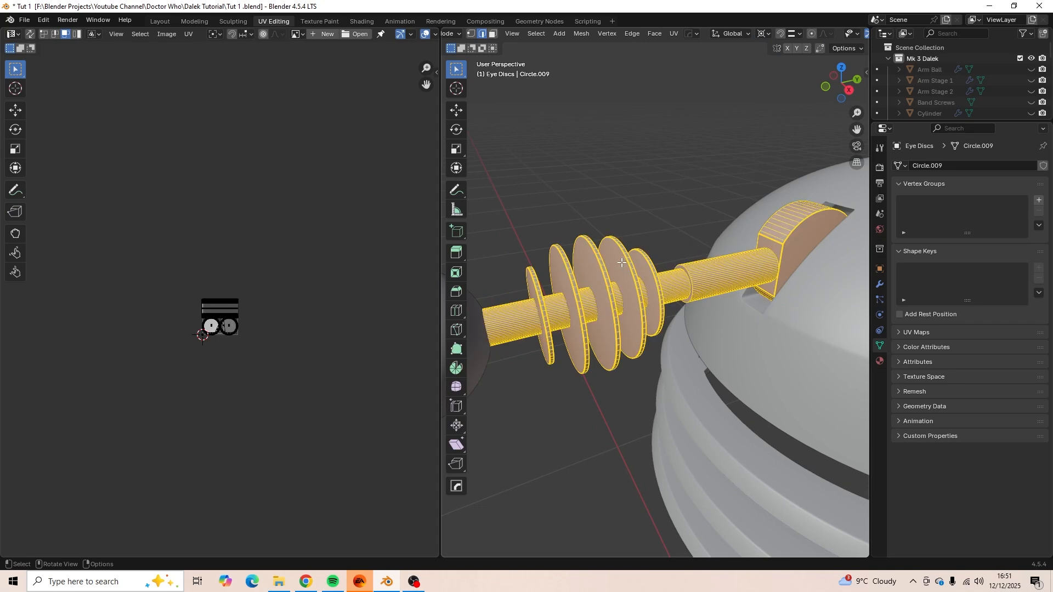
key(u)
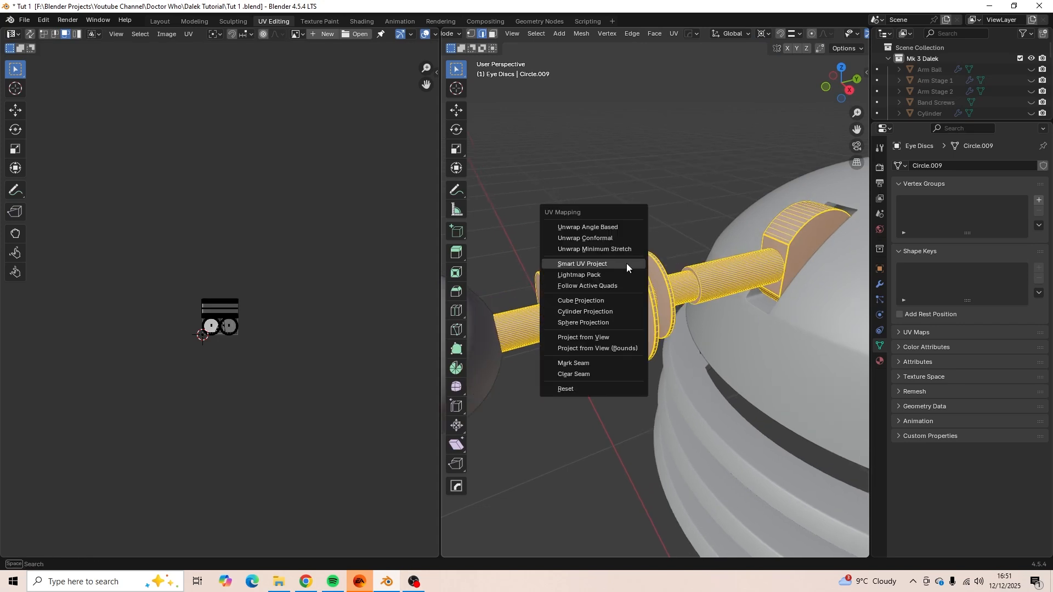
click(626, 263)
click(600, 368)
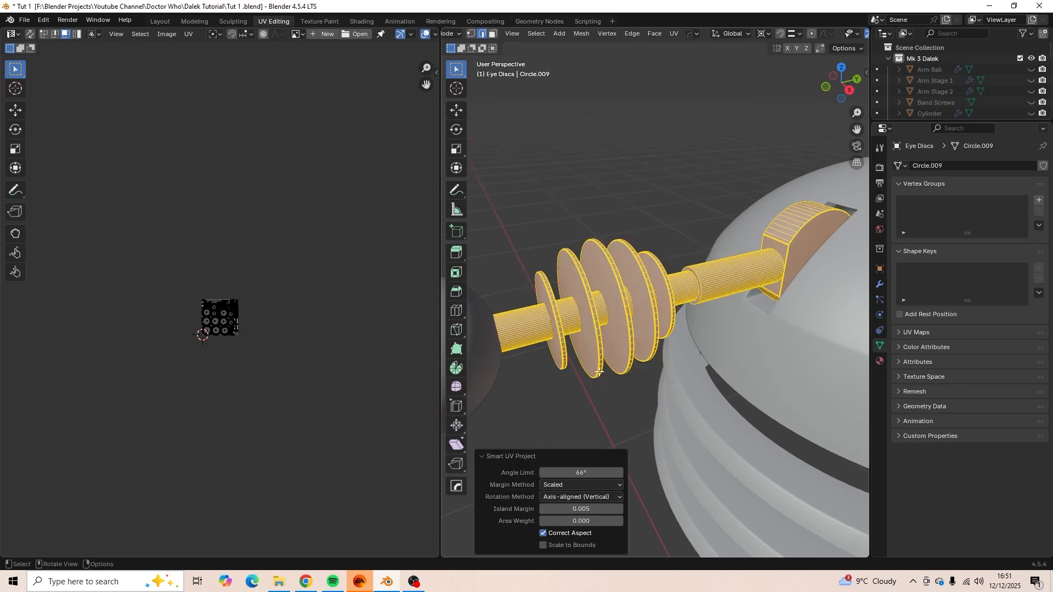
scroll(213, 371, up, 10)
Scale down the eye-stalk parts' UV islands and move them off the UV grid, past its upper far corner, and hide the four parts.
scroll(213, 370, down, 9)
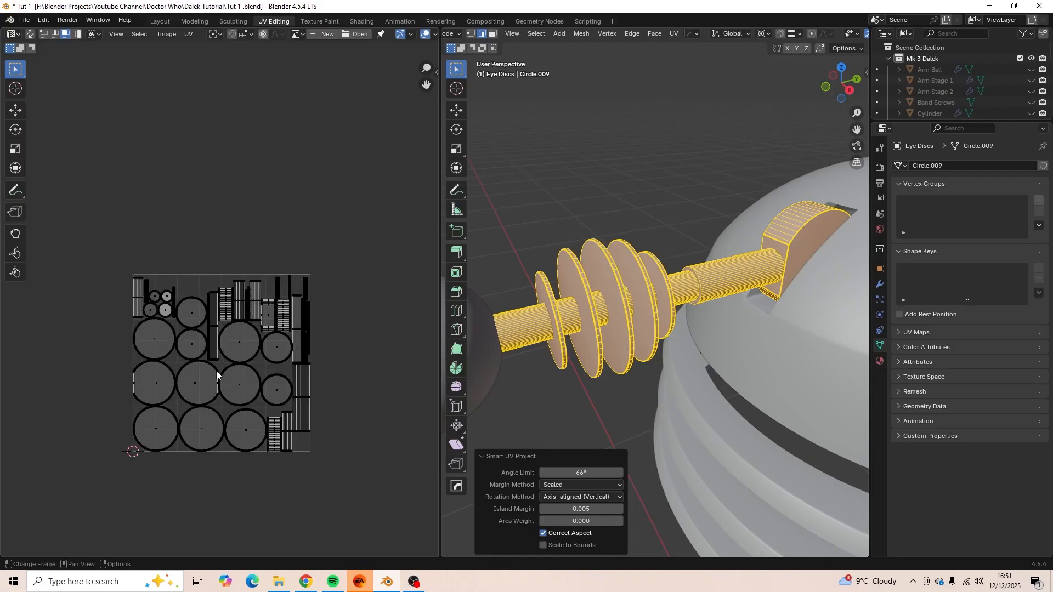
key(a)
key(s)
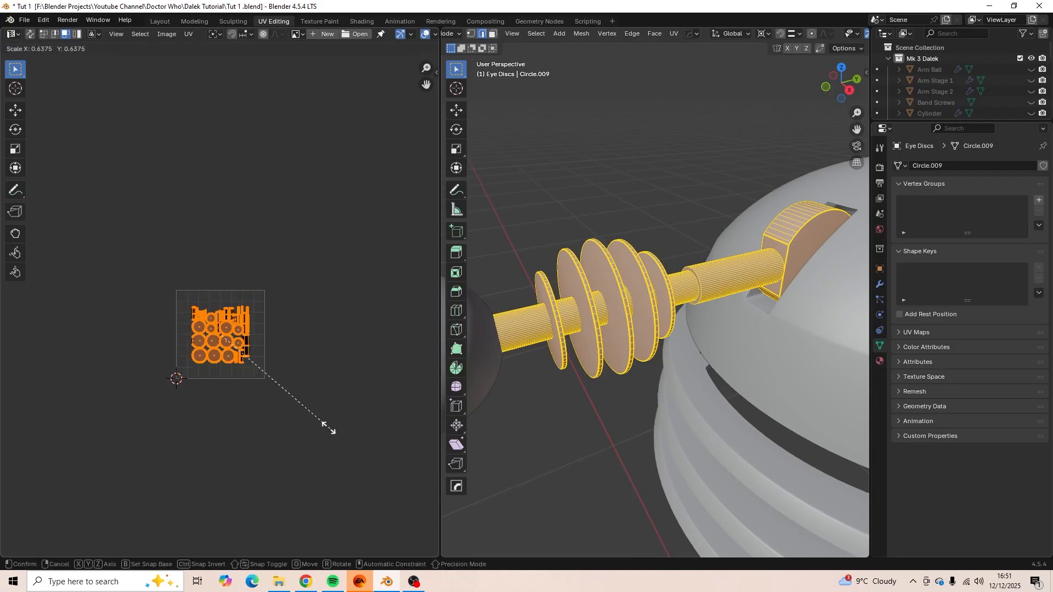
click(294, 404)
key(g)
click(418, 316)
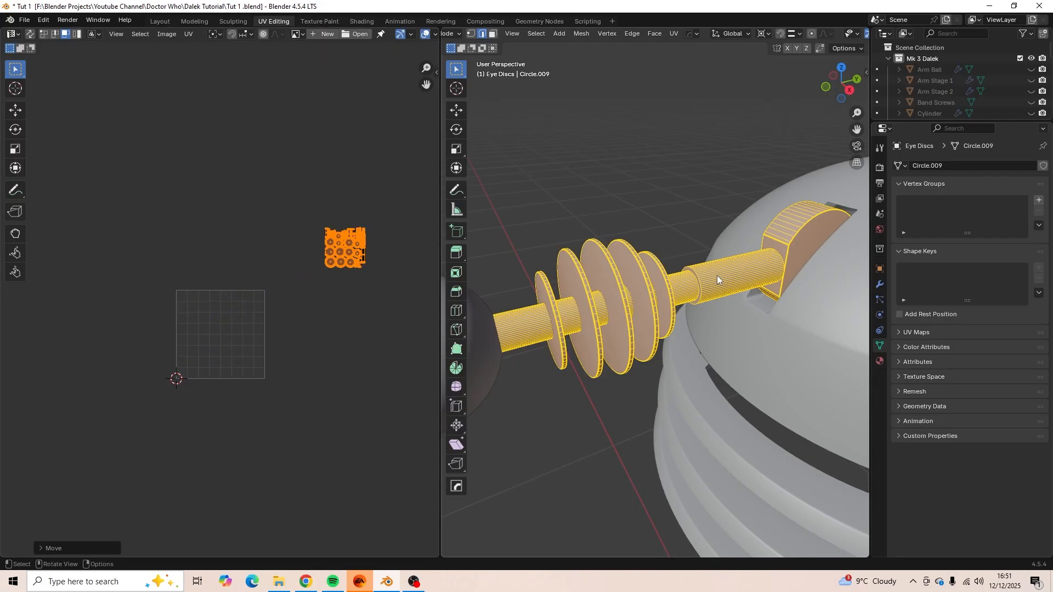
key(Tab)
key(h)
Select the Eye Globe and enter Edit Mode with all of its geometry deselected.
middle_drag(594, 291, 620, 267)
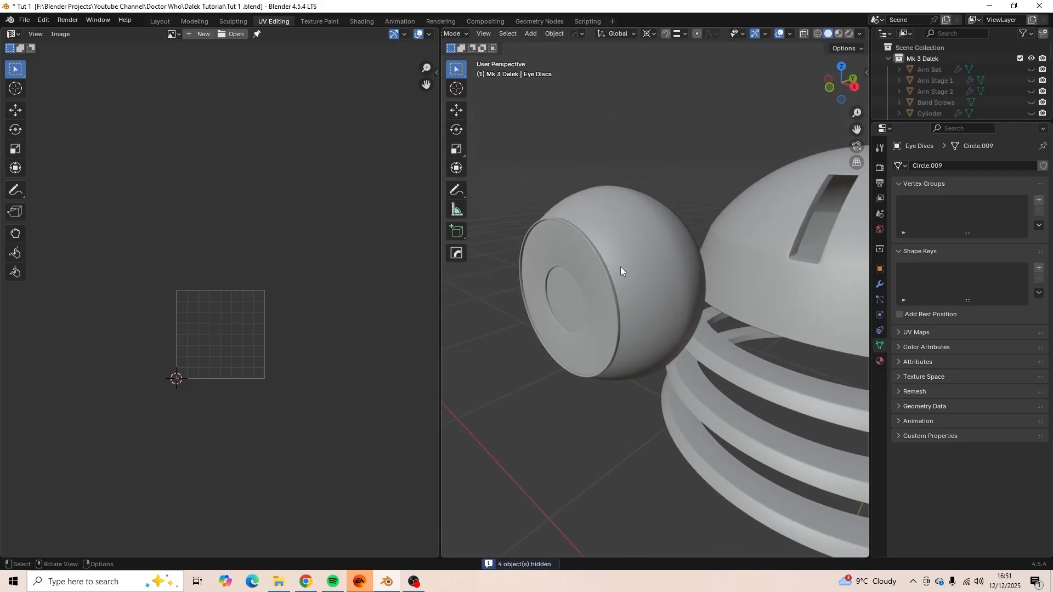
click(623, 247)
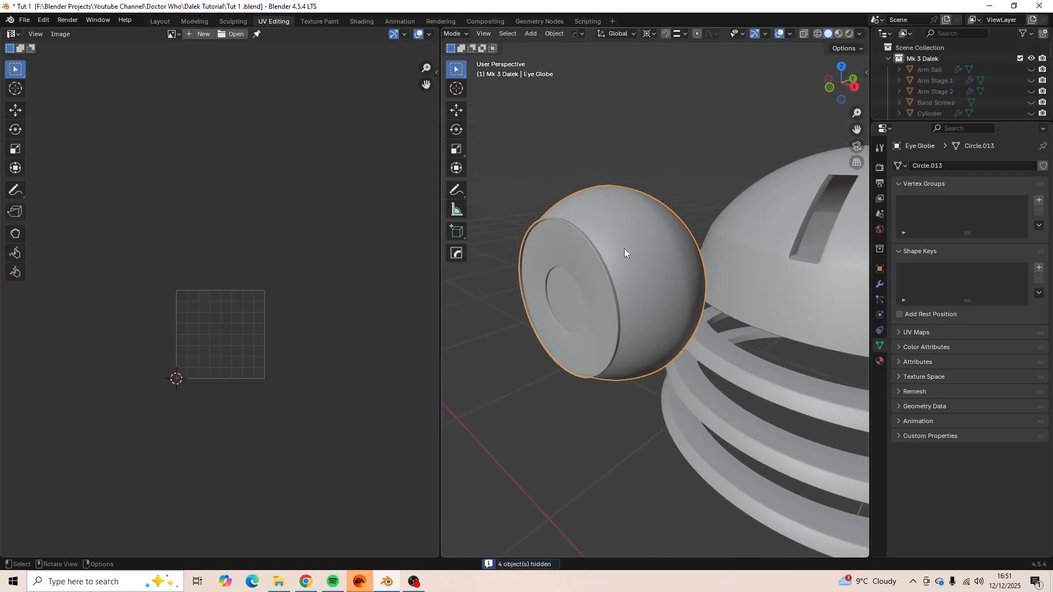
key(Tab)
key(a)
key(a)
Select the edge loop around the small central disc on the Eye Globe's front face.
middle_drag(624, 249, 631, 279)
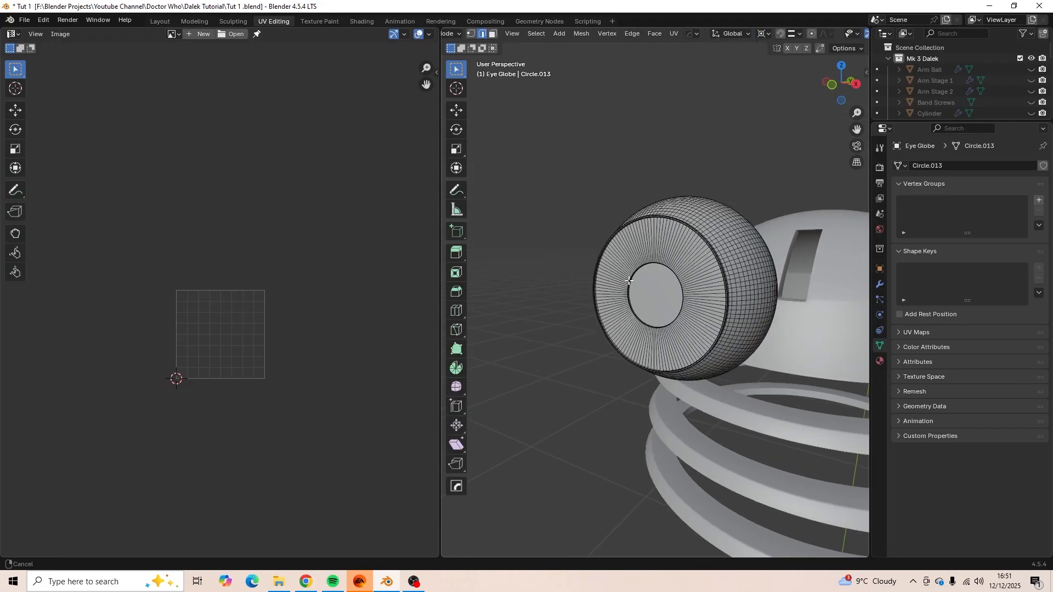
scroll(631, 278, up, 2)
scroll(632, 274, down, 1)
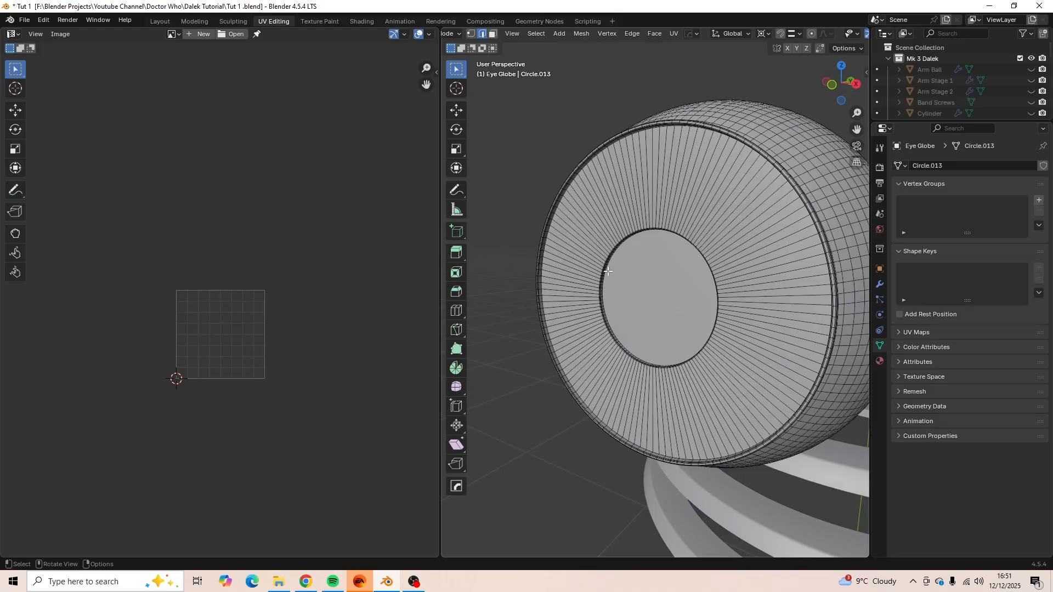
scroll(609, 271, up, 5)
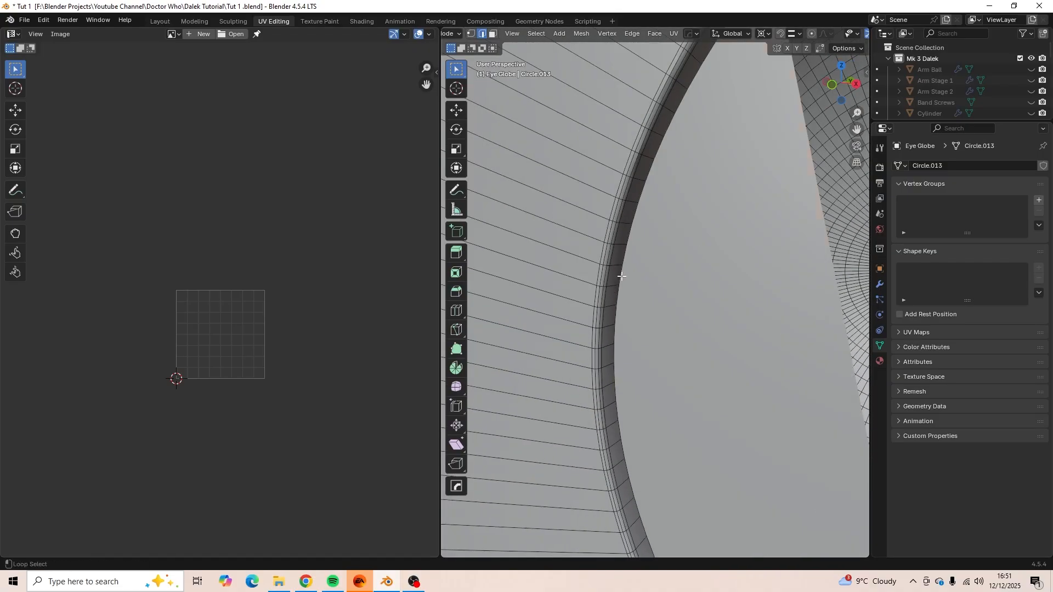
alt+click(621, 276)
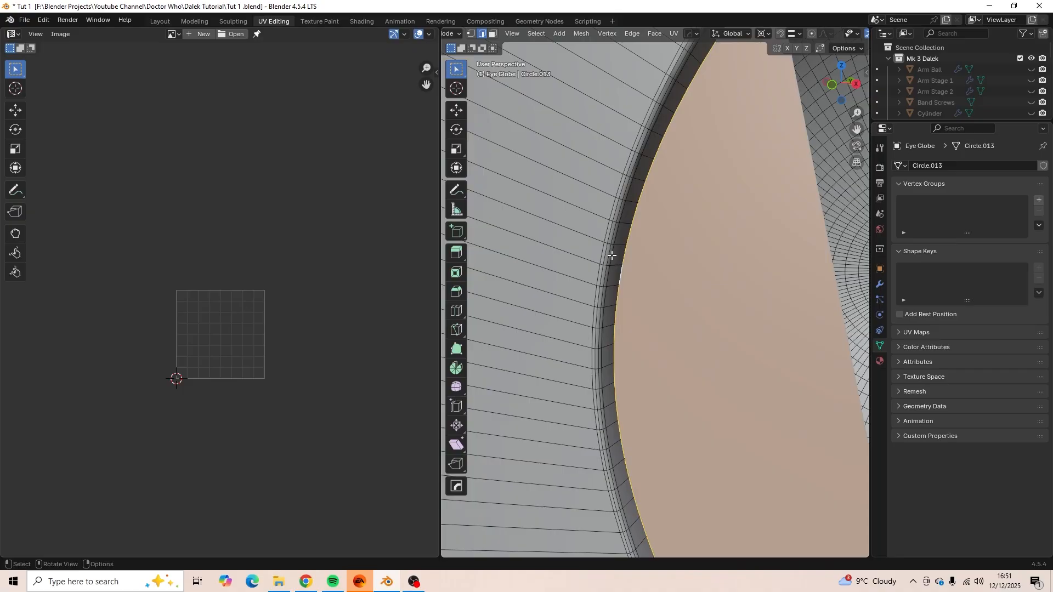
Add the edge loop around the Eye Globe's front rim to the selection and mark the selected loops as seams.
scroll(609, 256, down, 8)
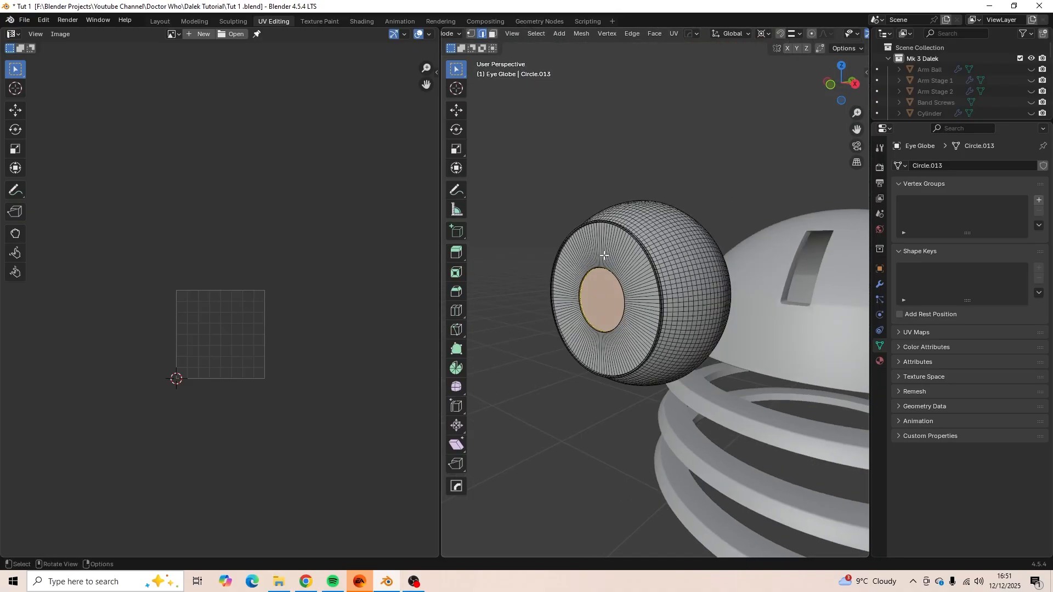
scroll(604, 256, up, 6)
scroll(603, 257, down, 3)
middle_drag(603, 258, 651, 263)
scroll(612, 259, up, 4)
scroll(611, 259, down, 4)
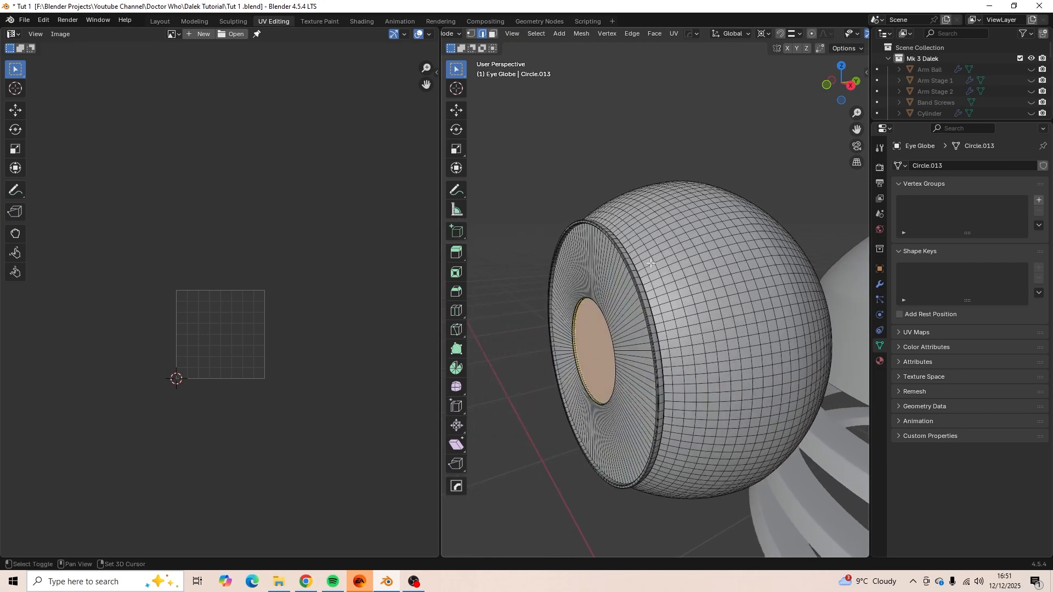
alt+shift+click(634, 267)
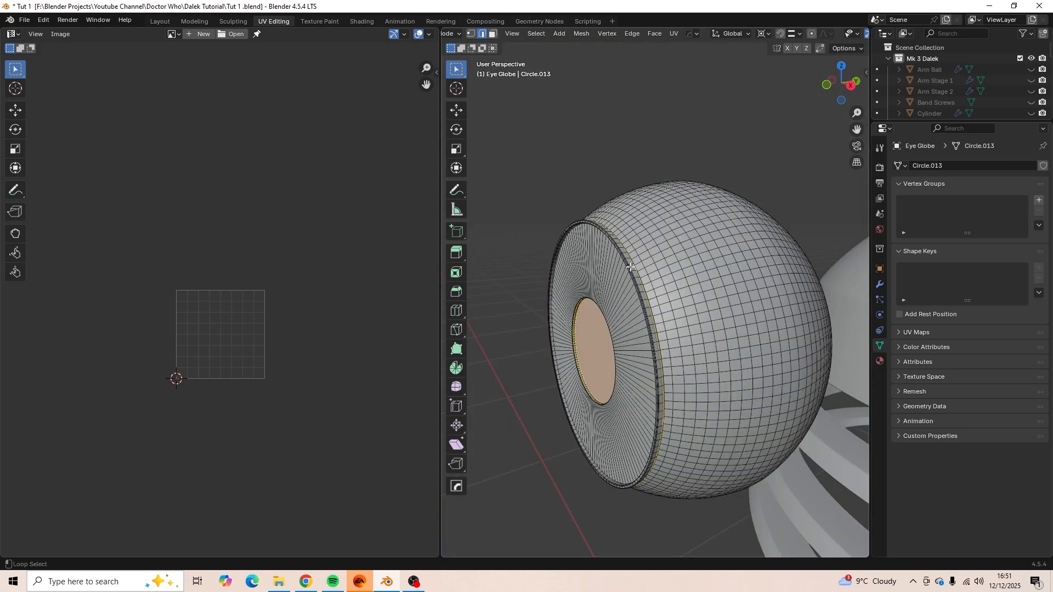
alt+shift+click(630, 267)
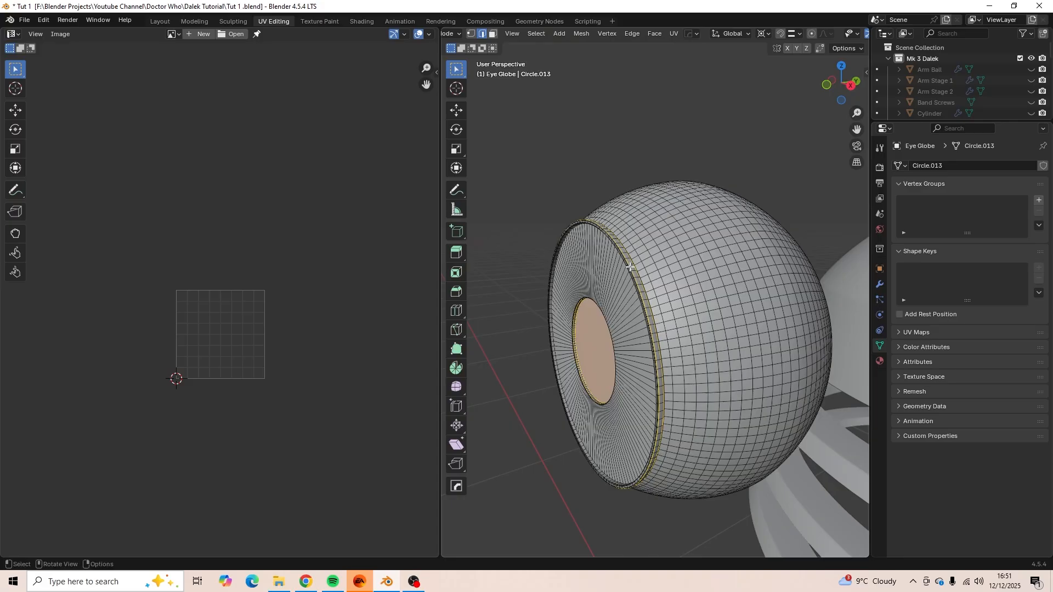
key(ctrl+z)
alt+shift+click(632, 268)
key(u)
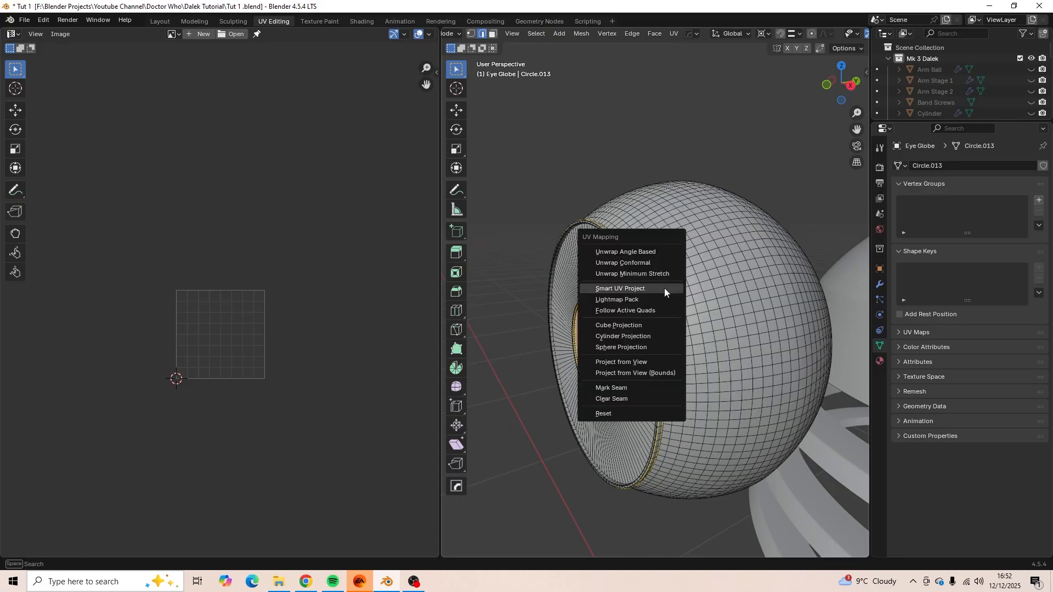
click(649, 392)
Unwrap all of the Eye Globe's geometry with the Angle Based method.
key(a)
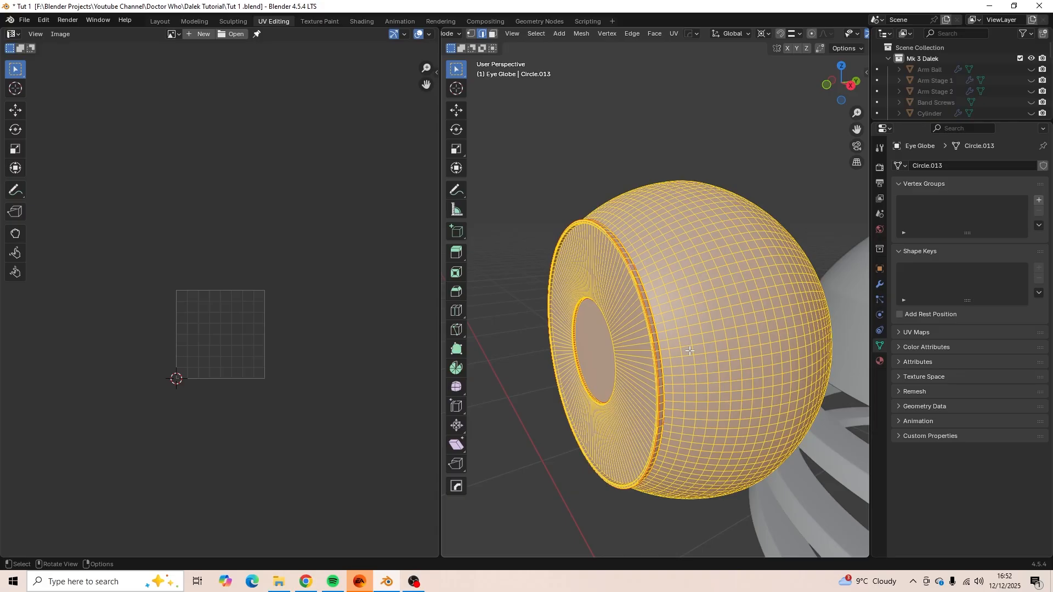
key(u)
click(650, 215)
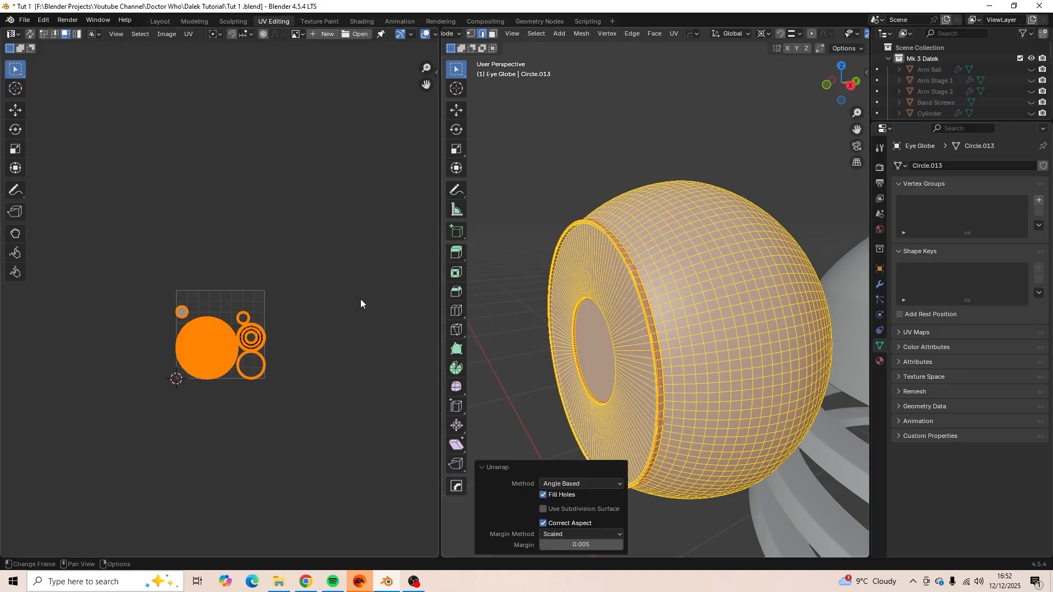
Move the Eye Globe's UV islands well above the UV grid, leave Edit Mode and hide the object.
scroll(228, 345, up, 6)
scroll(231, 349, down, 7)
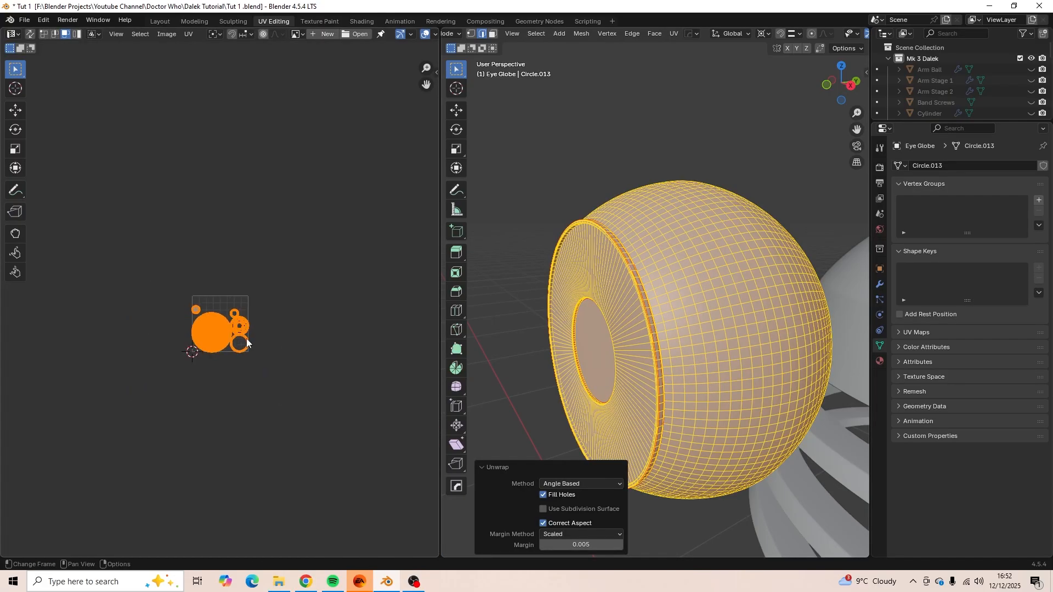
key(g)
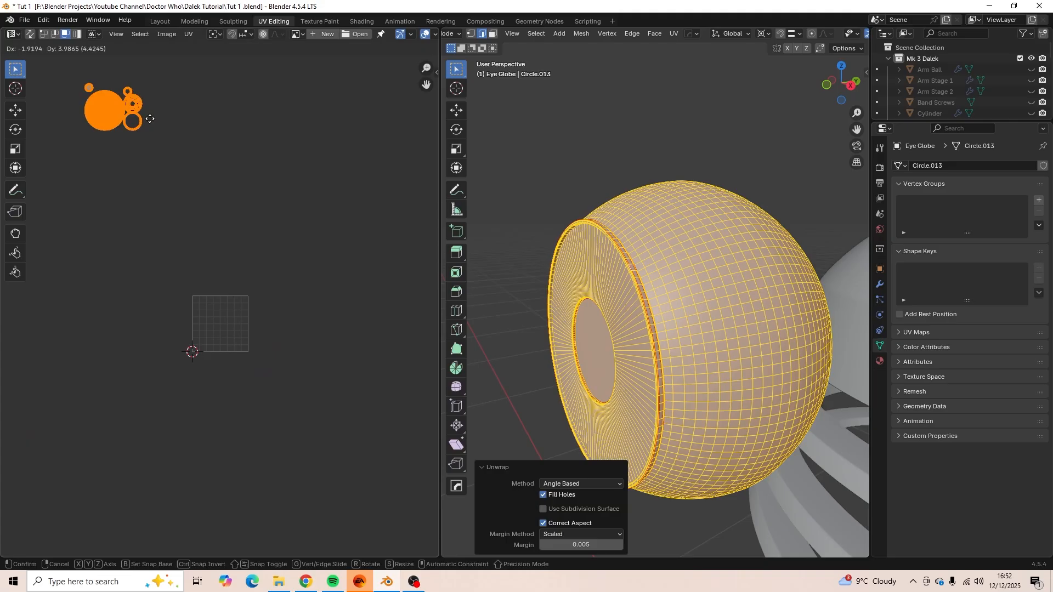
click(135, 115)
scroll(611, 267, down, 6)
key(Tab)
key(h)
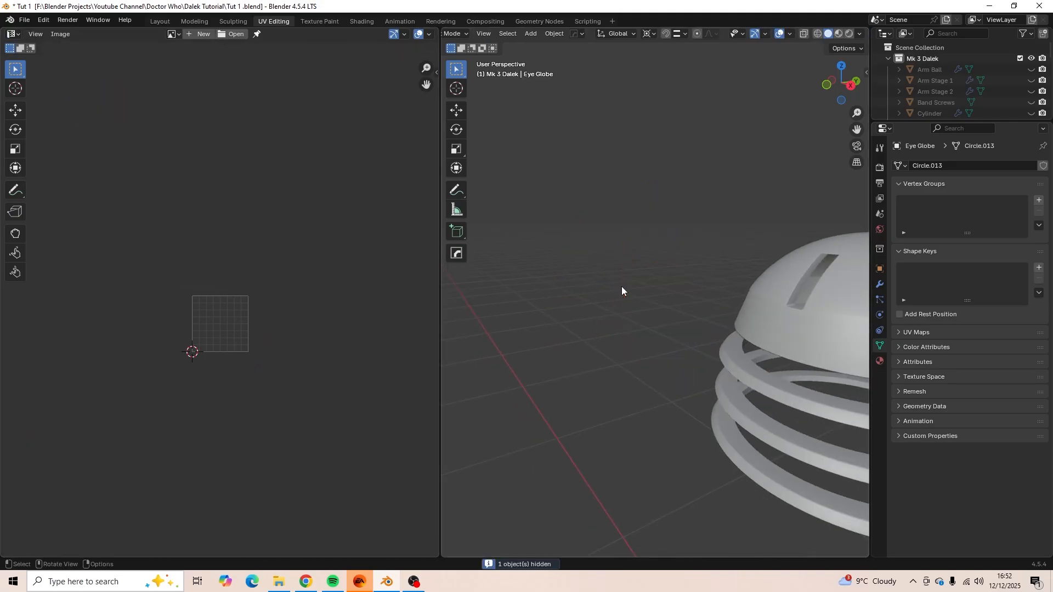
Select the Neck Rings object and enter Edit Mode.
shift+middle_drag(791, 402, 582, 304)
click(694, 342)
scroll(570, 352, up, 5)
key(Tab)
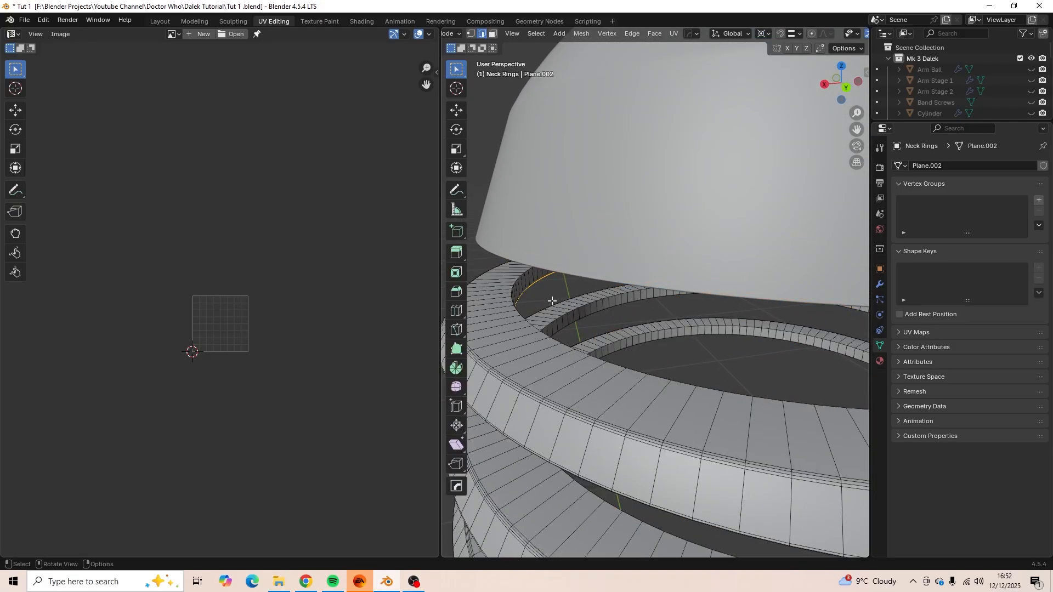
Select the upper and lower inner edge loops of all three neck rings and mark them as seams.
scroll(545, 301, up, 4)
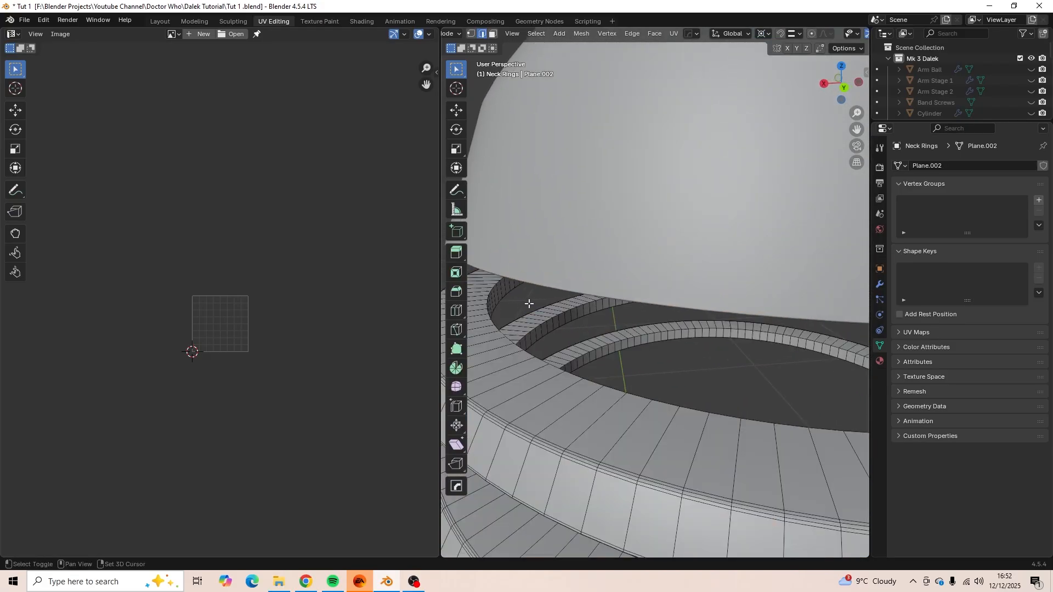
middle_drag(529, 301, 501, 308)
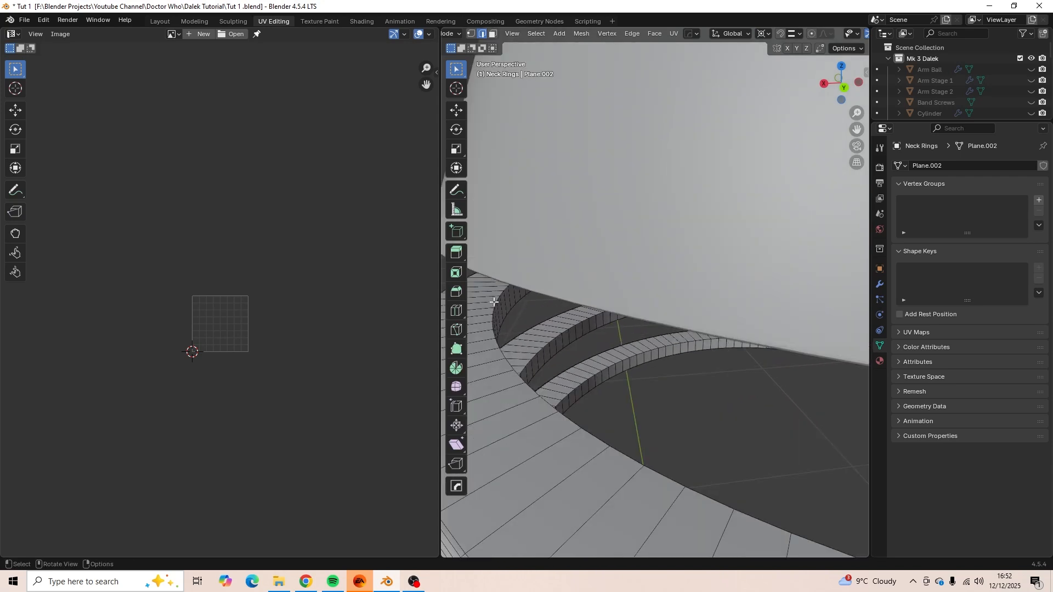
alt+click(497, 303)
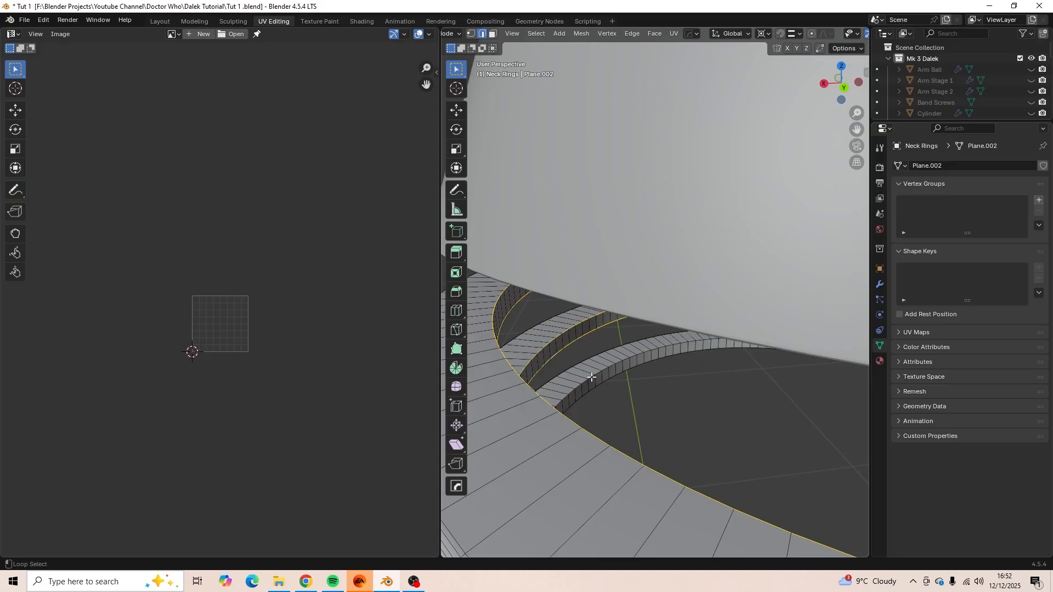
mouse_move(597, 381)
middle_down()
mouse_move(594, 371)
mouse_move(587, 393)
mouse_move(594, 370)
mouse_move(577, 383)
middle_up()
alt+click(563, 398)
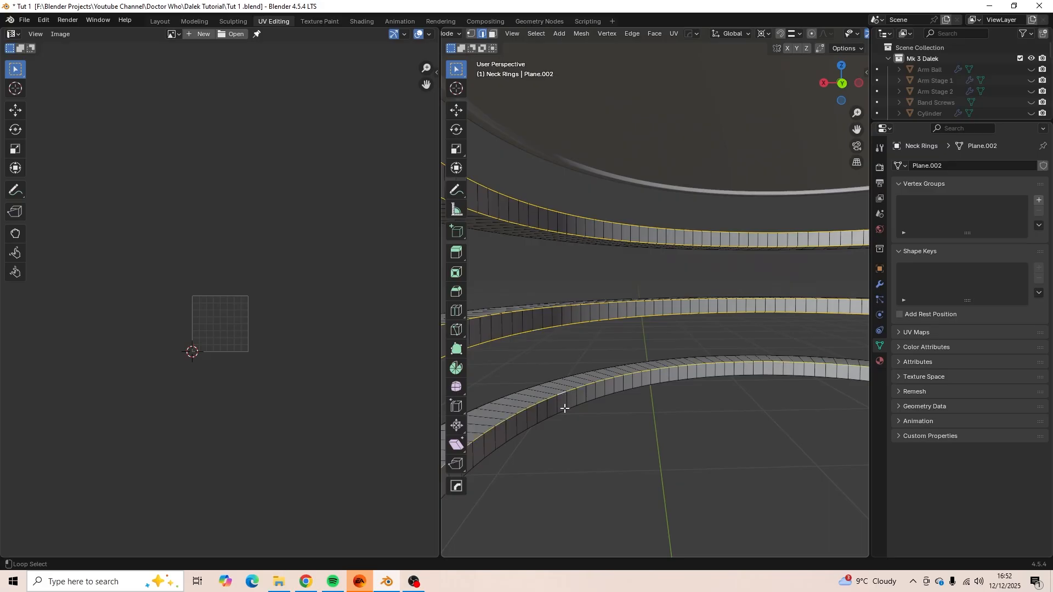
middle_drag(562, 404, 653, 420)
key(u)
click(636, 531)
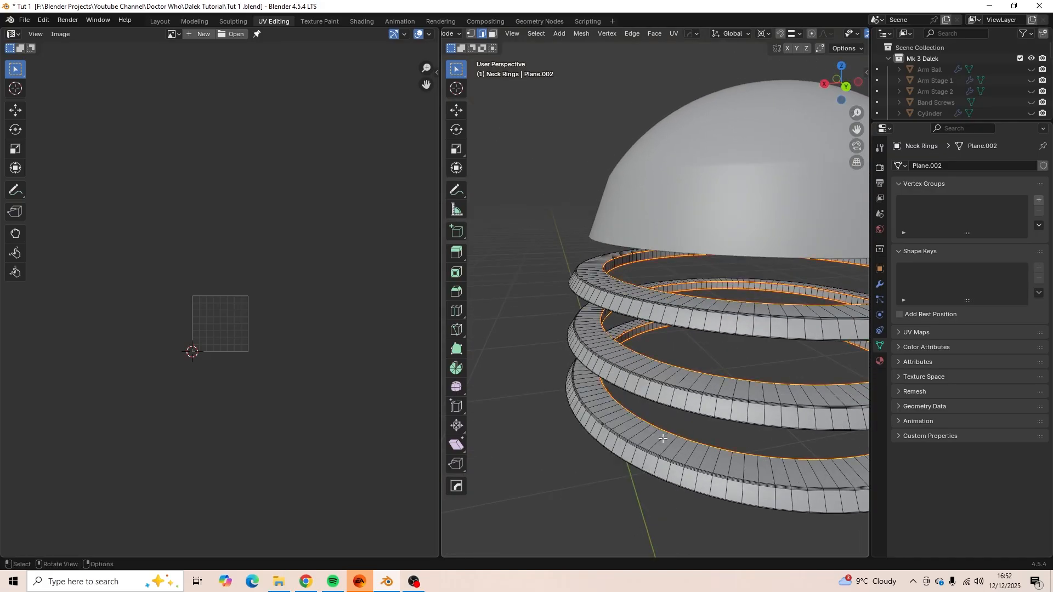
Unwrap all of the Neck Rings' geometry with the Angle Based method.
key(a)
key(u)
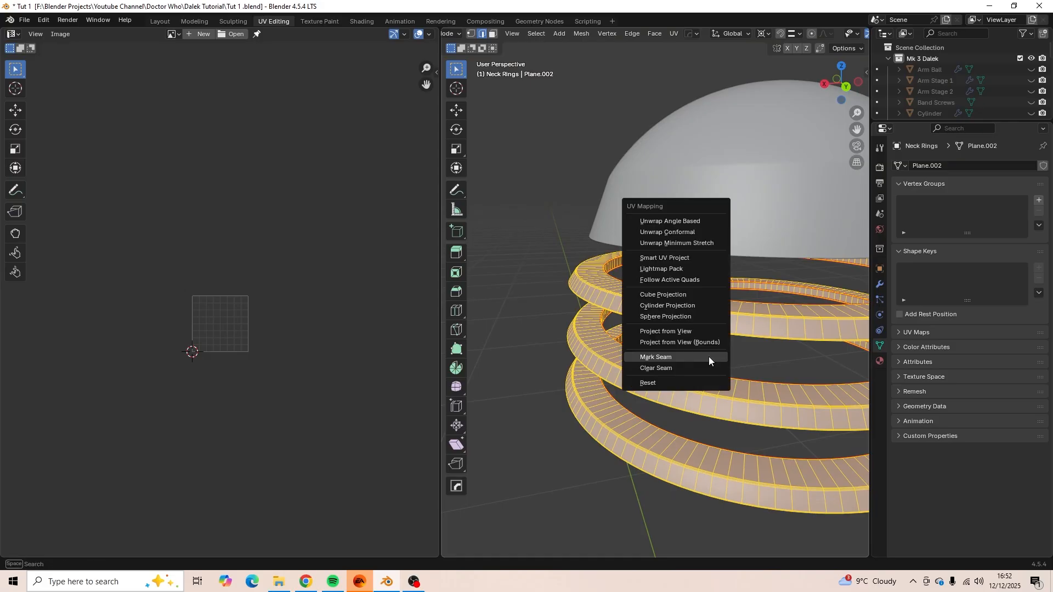
click(680, 222)
Scale down the Neck Rings' UV islands, move them off the UV grid past its upper far corner, and hide the object.
scroll(299, 360, up, 5)
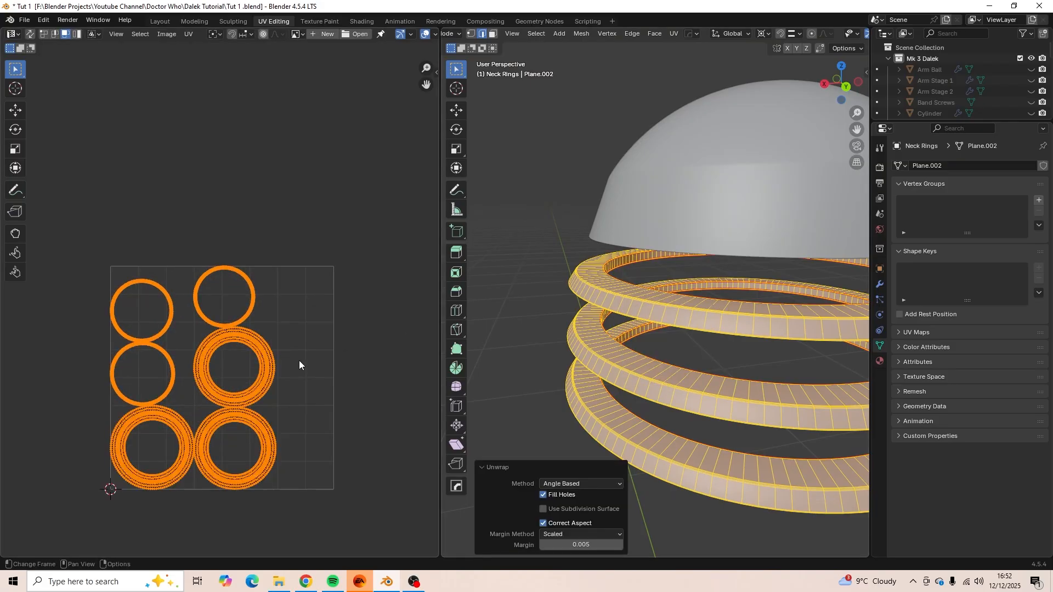
scroll(298, 361, down, 4)
key(s)
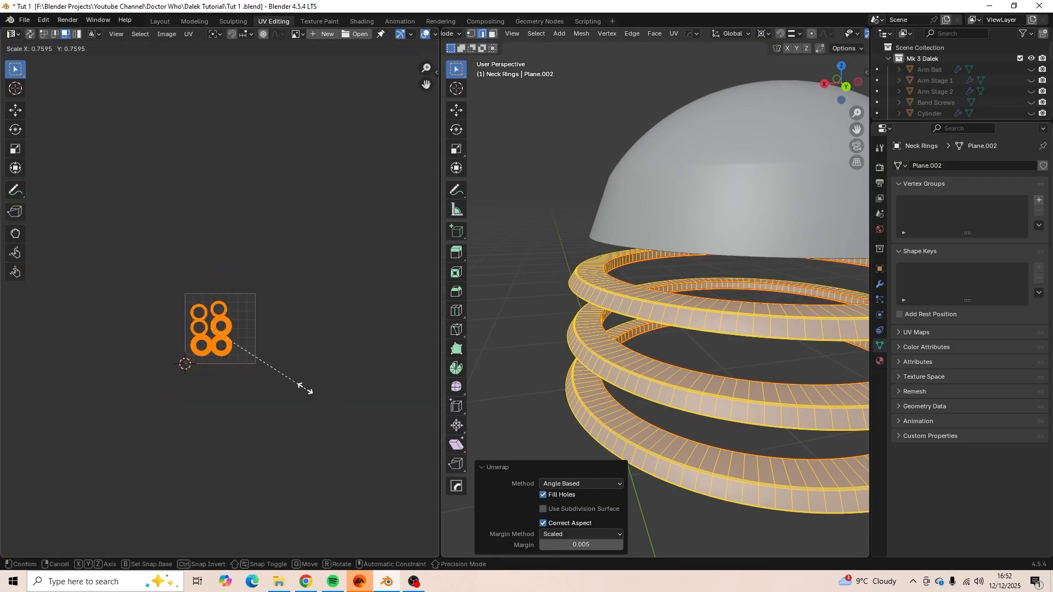
click(279, 372)
key(g)
scroll(357, 297, down, 1)
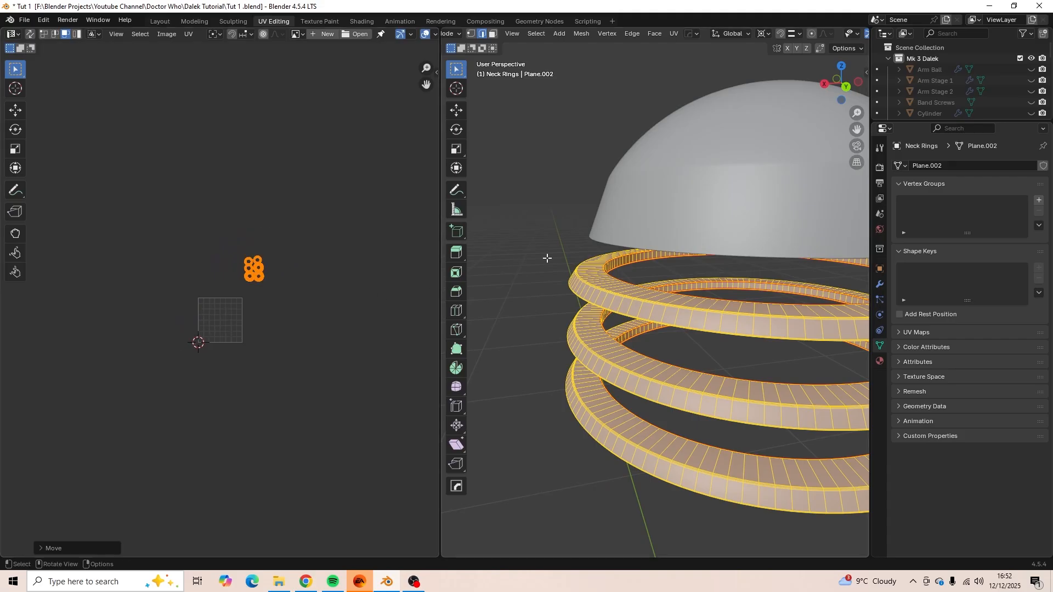
key(Tab)
key(h)
Select the Dome and enter Edit Mode on it.
scroll(657, 294, down, 1)
middle_drag(656, 300, 657, 216)
click(582, 285)
key(Tab)
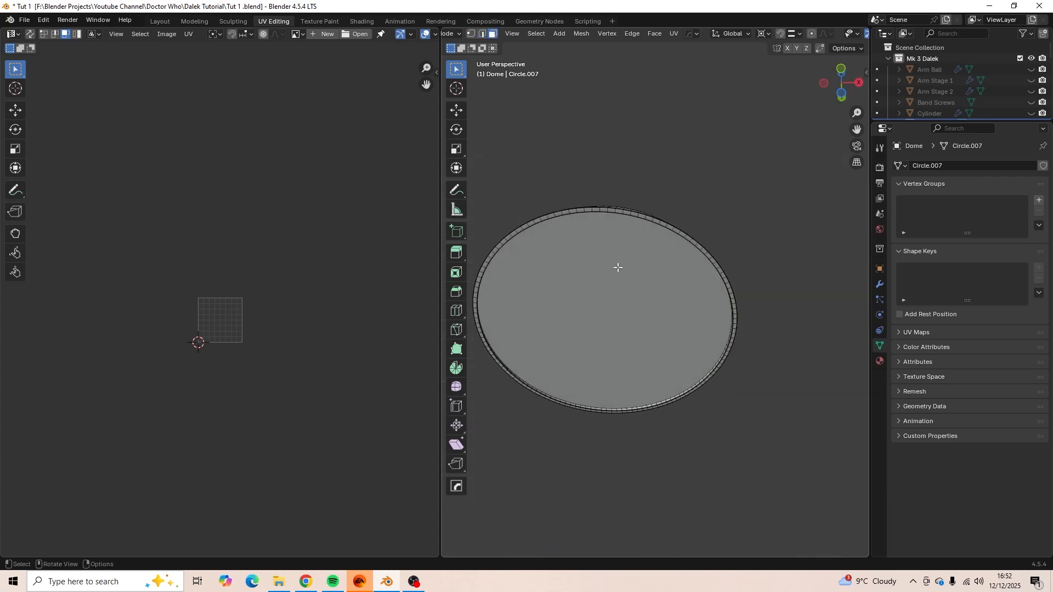
Select the large face on the Dome's underside and mark its boundary as a seam.
key(a)
middle_drag(617, 270, 611, 303)
scroll(611, 303, up, 2)
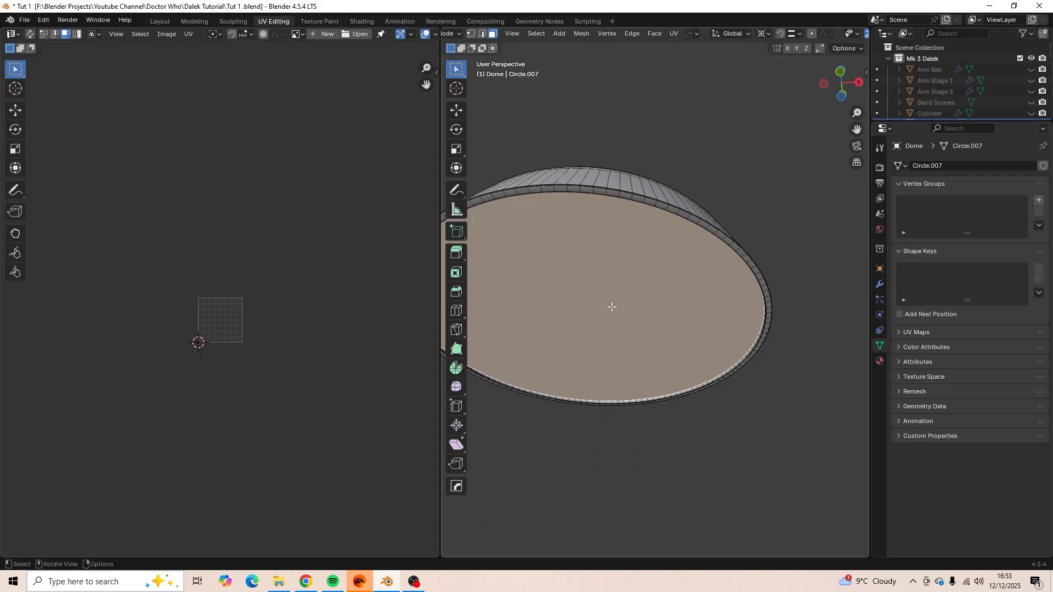
key(u)
click(601, 442)
Deselect the Dome's underside face, switch to edge selection and select the inner edge loop of the eye-stalk slot.
middle_drag(602, 293, 655, 360)
scroll(655, 361, up, 5)
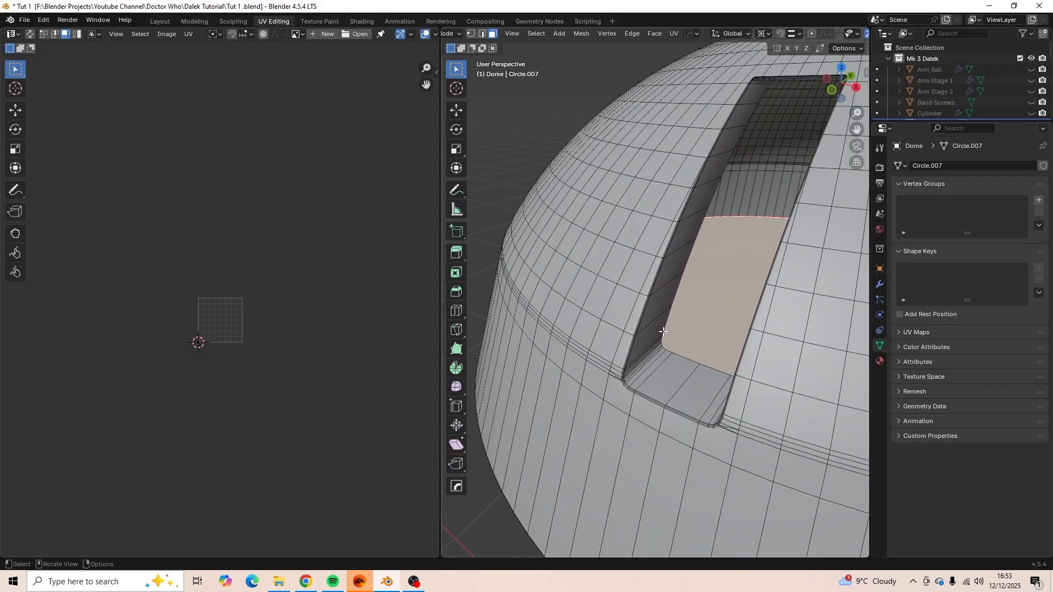
key(a)
key(alt+a)
key(2)
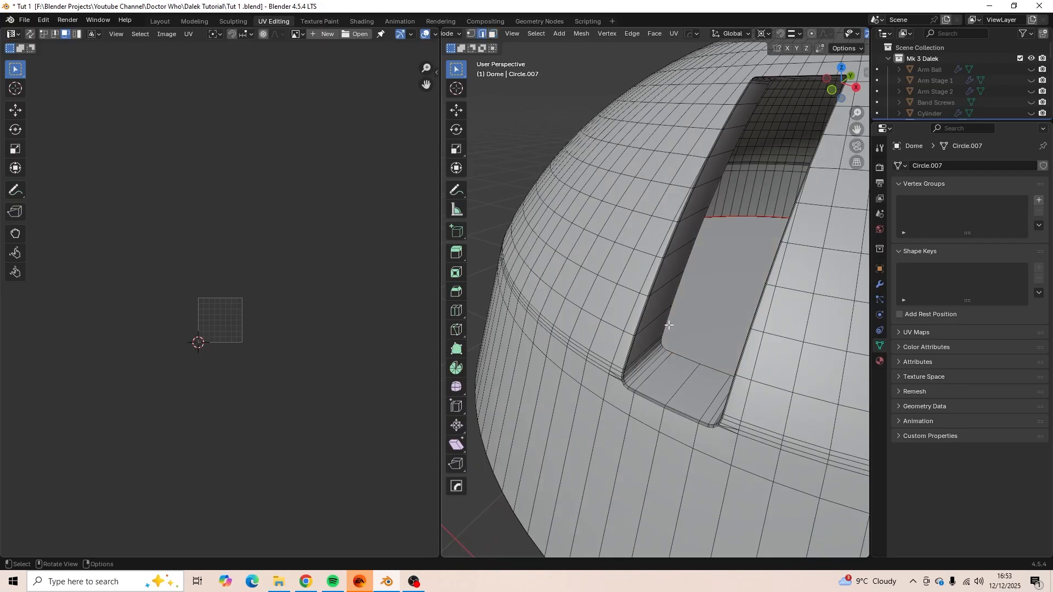
middle_drag(666, 329, 648, 328)
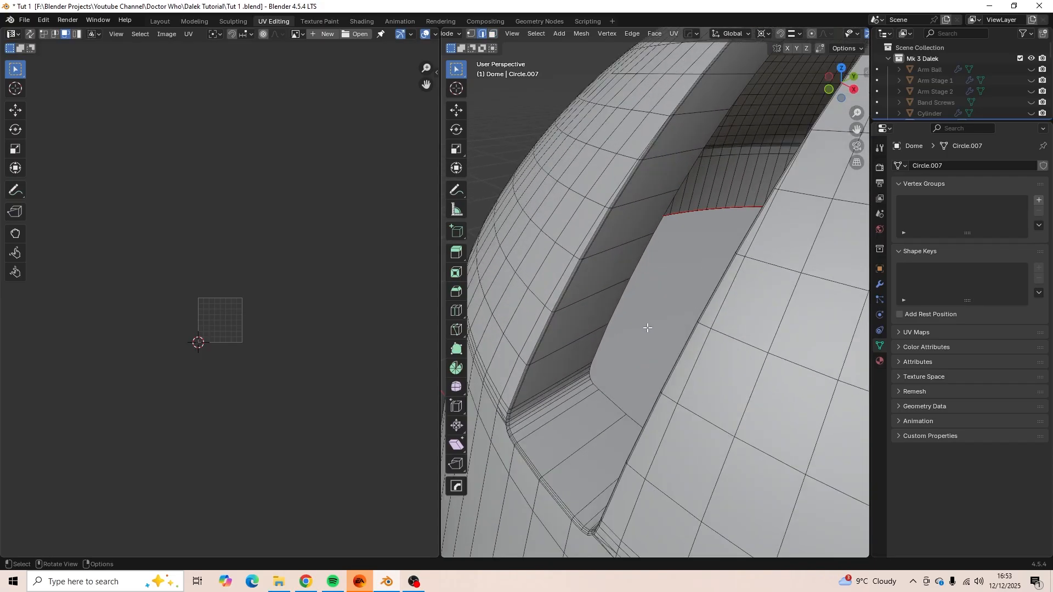
alt+click(642, 255)
Add the edge loop around the slot's outer rim to the selection and mark both slot loops as seams.
mouse_move(640, 252)
middle_down()
mouse_move(649, 232)
mouse_move(653, 246)
middle_up()
scroll(652, 246, up, 2)
shift+middle_drag(588, 278, 573, 301)
scroll(599, 285, up, 3)
alt+shift+click(554, 325)
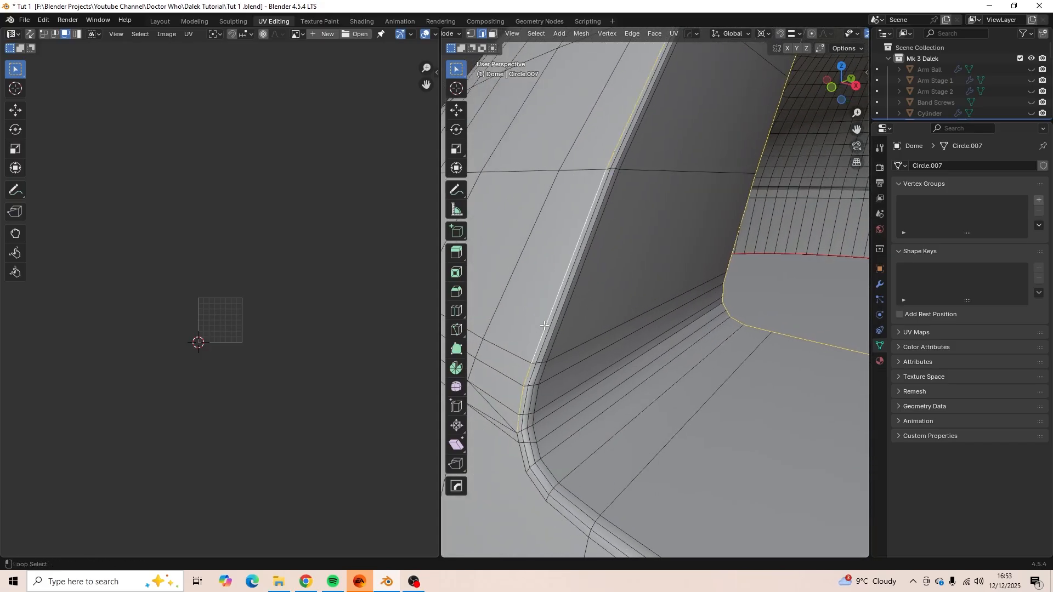
key(ctrl+z)
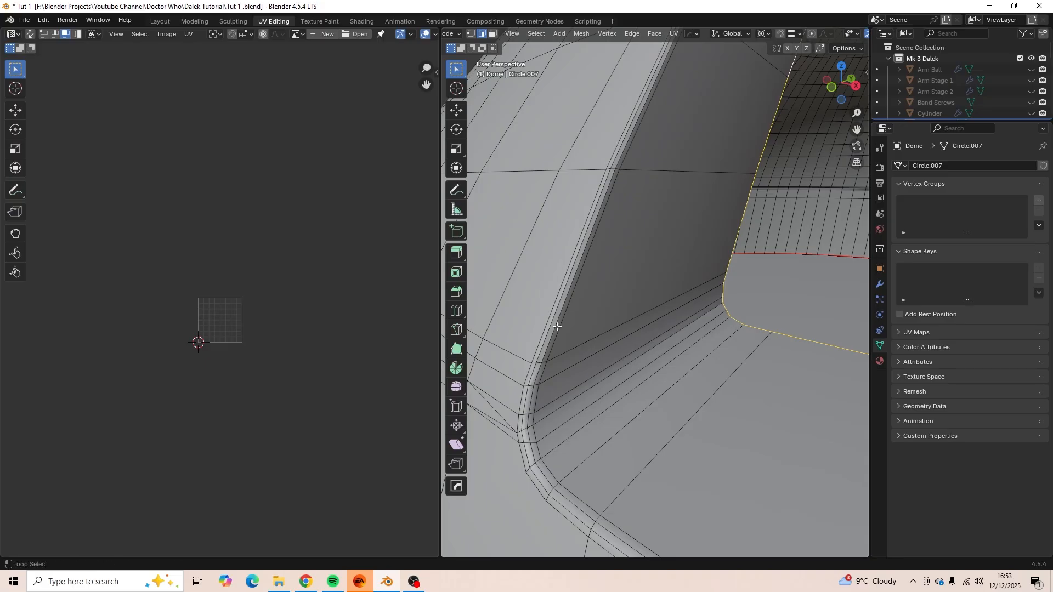
alt+shift+click(552, 324)
scroll(582, 258, down, 4)
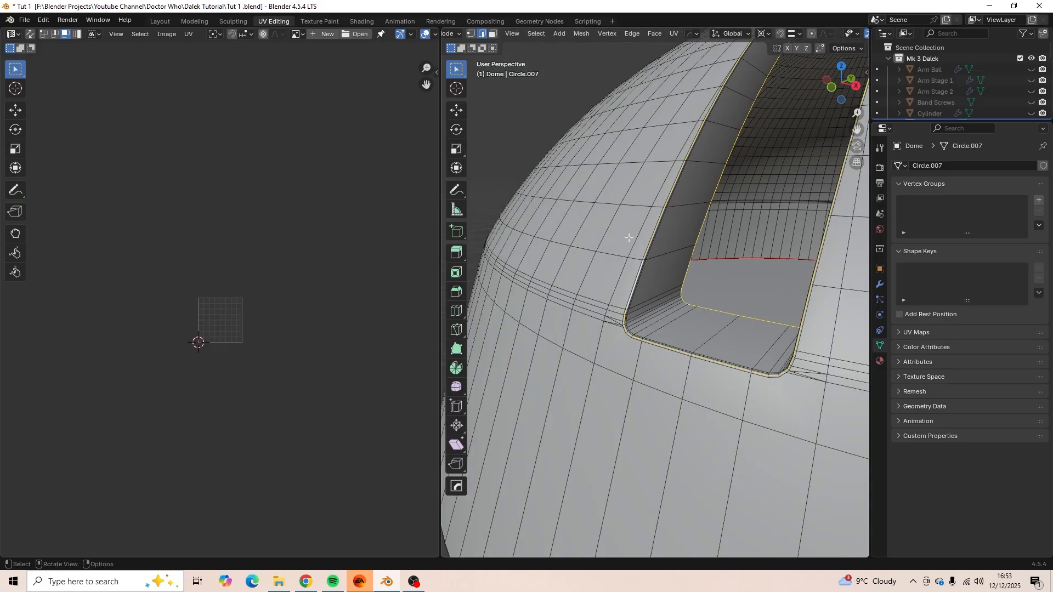
middle_drag(629, 239, 622, 265)
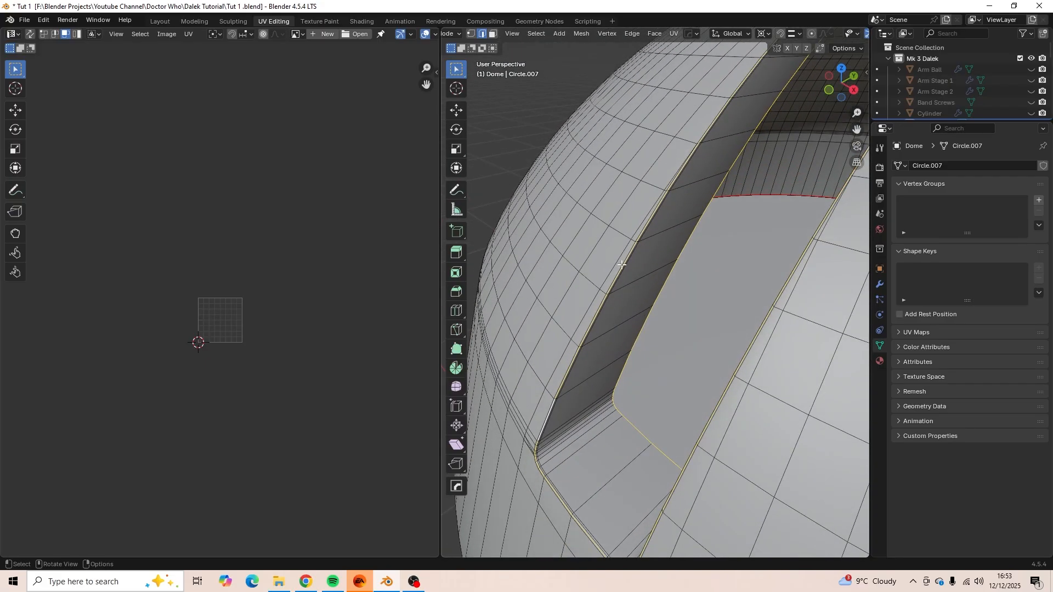
key(u)
click(681, 311)
Select all of the Dome's geometry, unwrap it with the Angle Based method and leave Edit Mode.
scroll(643, 297, down, 2)
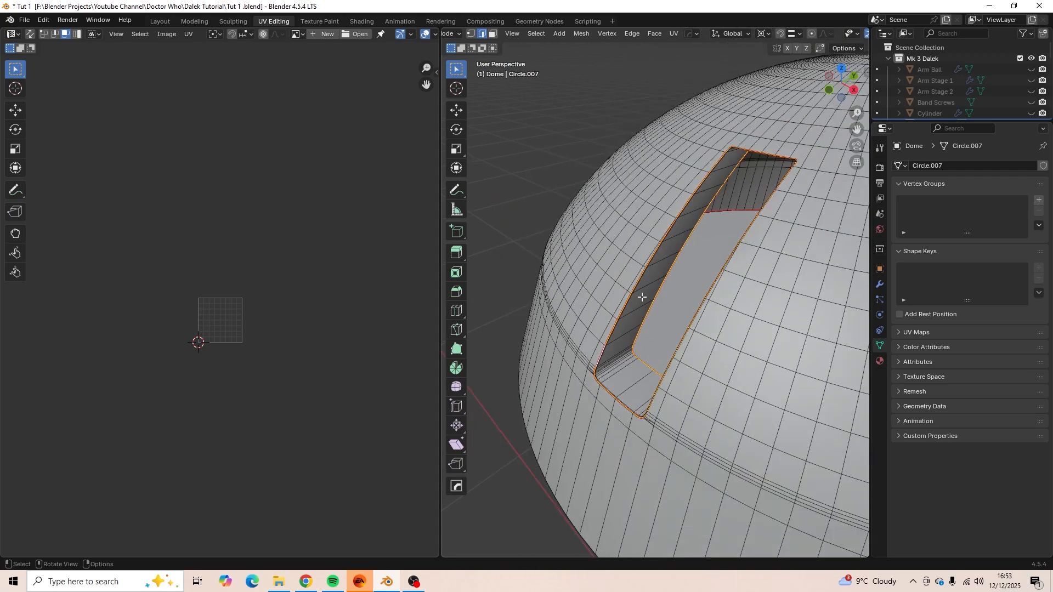
key(a)
key(u)
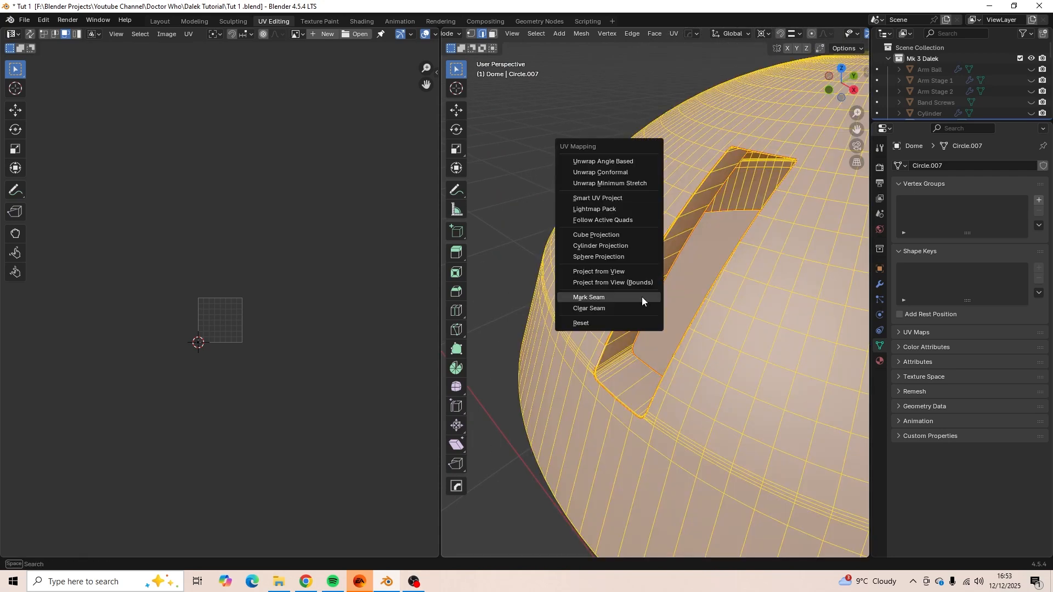
click(619, 160)
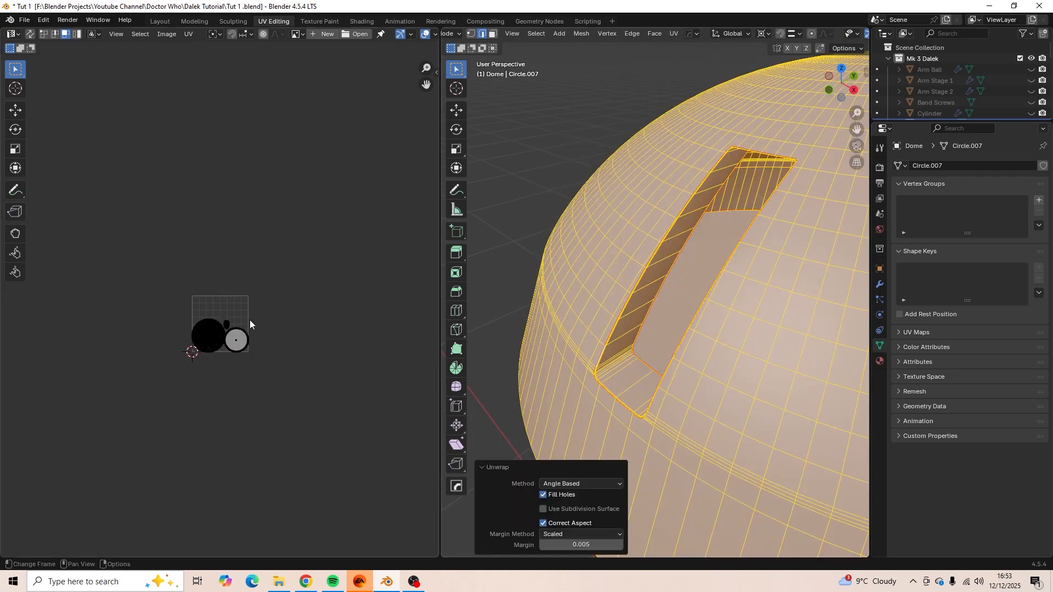
scroll(249, 323, up, 8)
scroll(249, 329, down, 6)
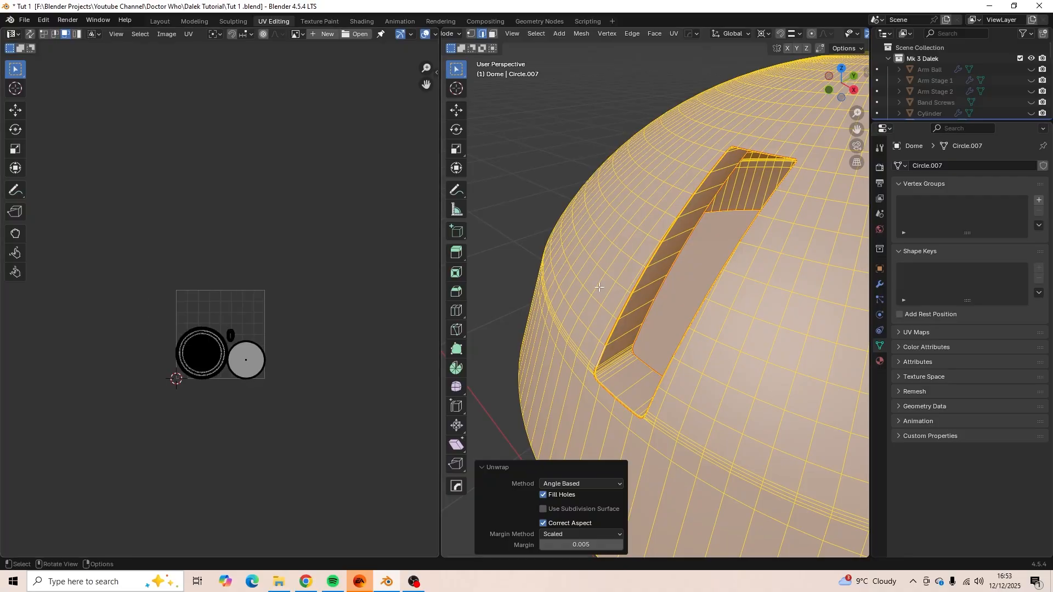
scroll(640, 277, down, 4)
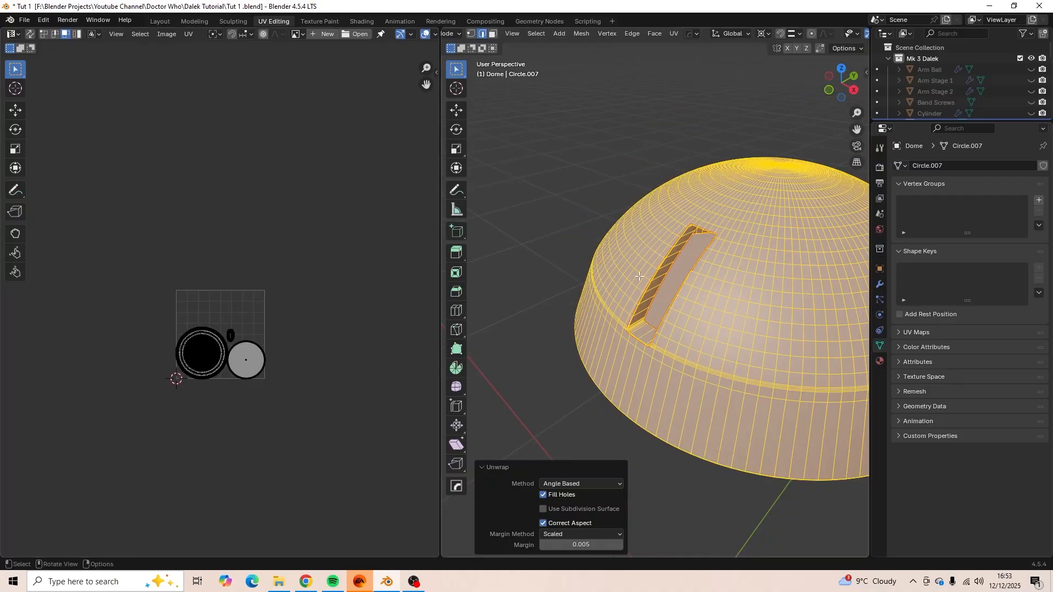
scroll(639, 277, down, 2)
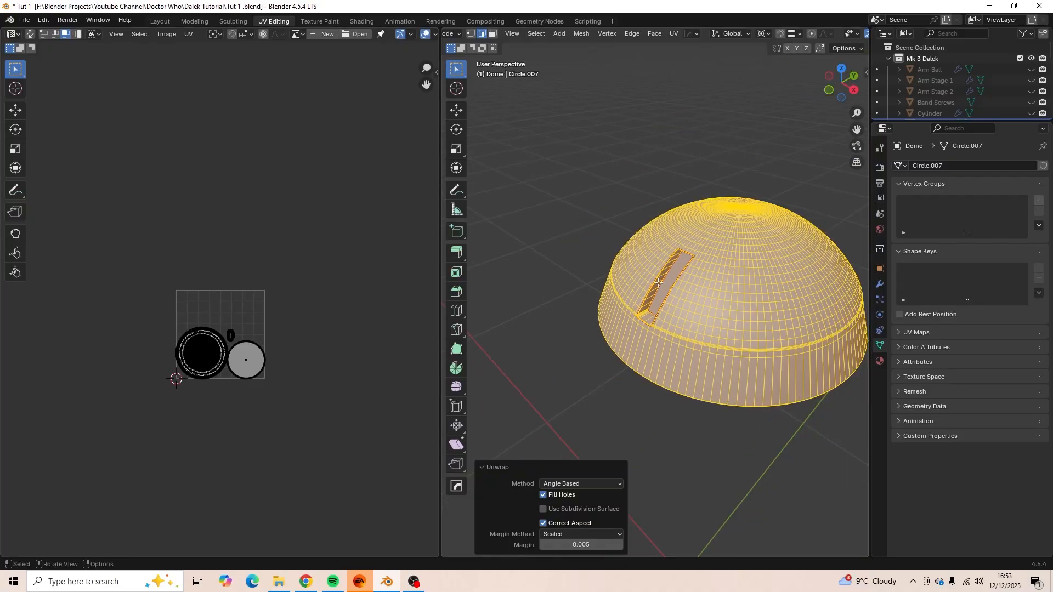
key(Tab)
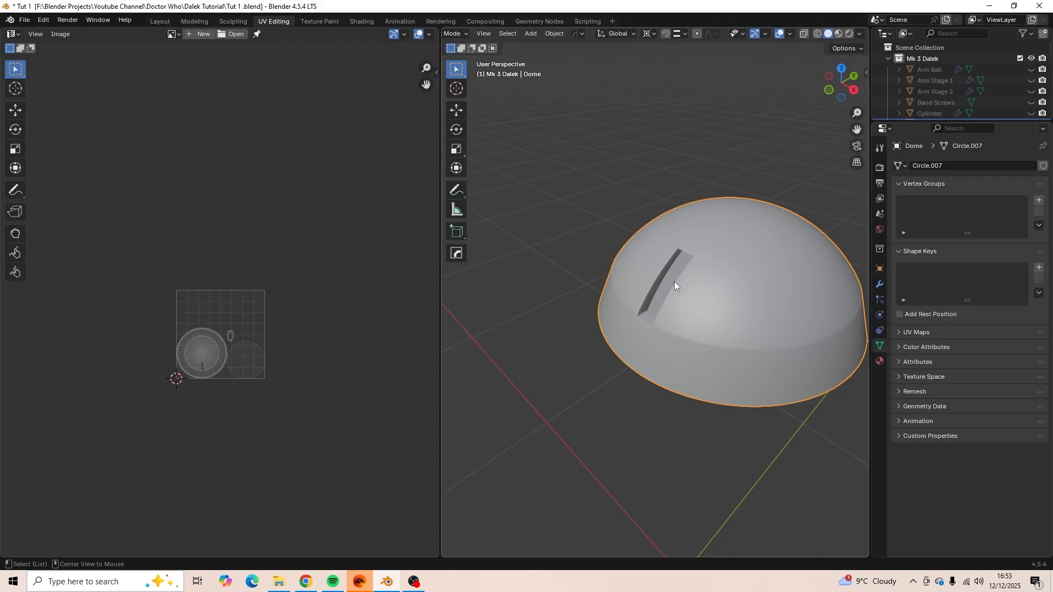
Reveal all hidden parts of the Dalek and inspect their combined UV layout.
key(alt+h)
scroll(357, 285, up, 4)
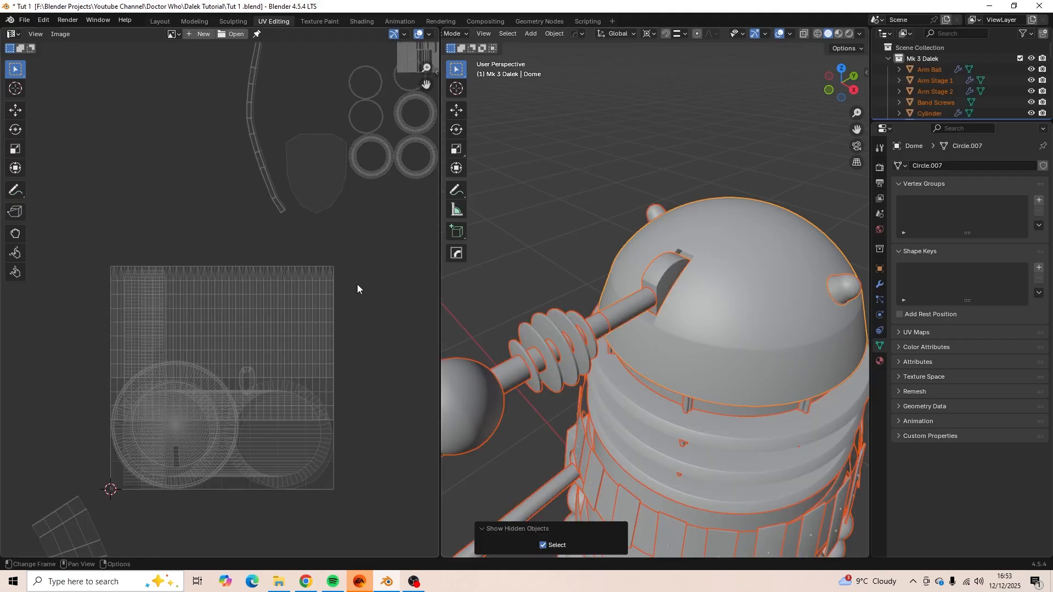
scroll(357, 284, down, 3)
scroll(334, 272, down, 1)
mouse_move(334, 272)
middle_down()
mouse_move(281, 298)
mouse_move(331, 282)
middle_up()
scroll(281, 297, down, 2)
scroll(263, 295, down, 5)
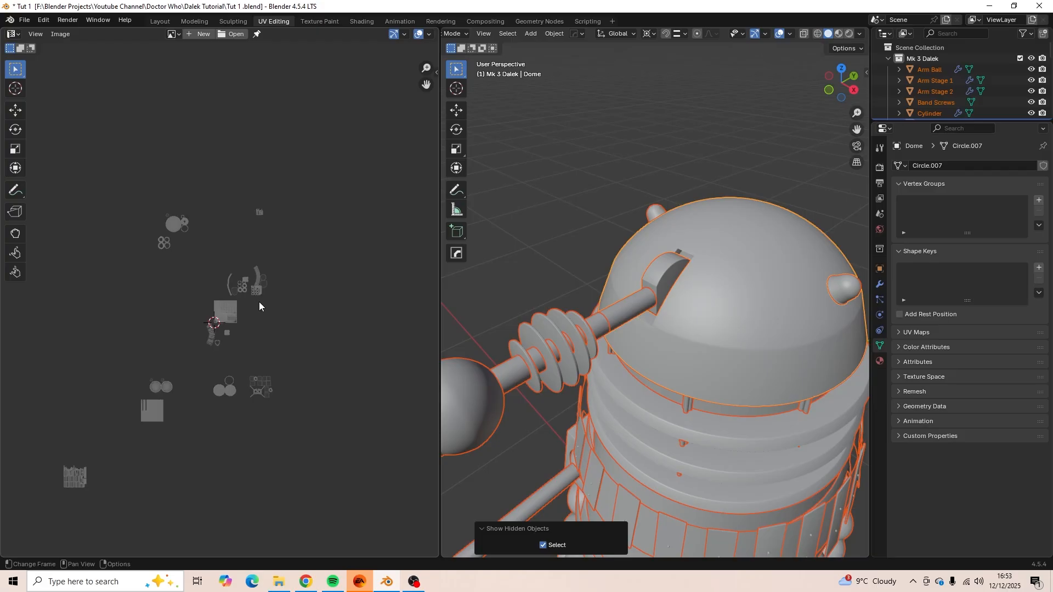
scroll(228, 322, up, 3)
scroll(229, 315, down, 2)
middle_drag(228, 315, 234, 286)
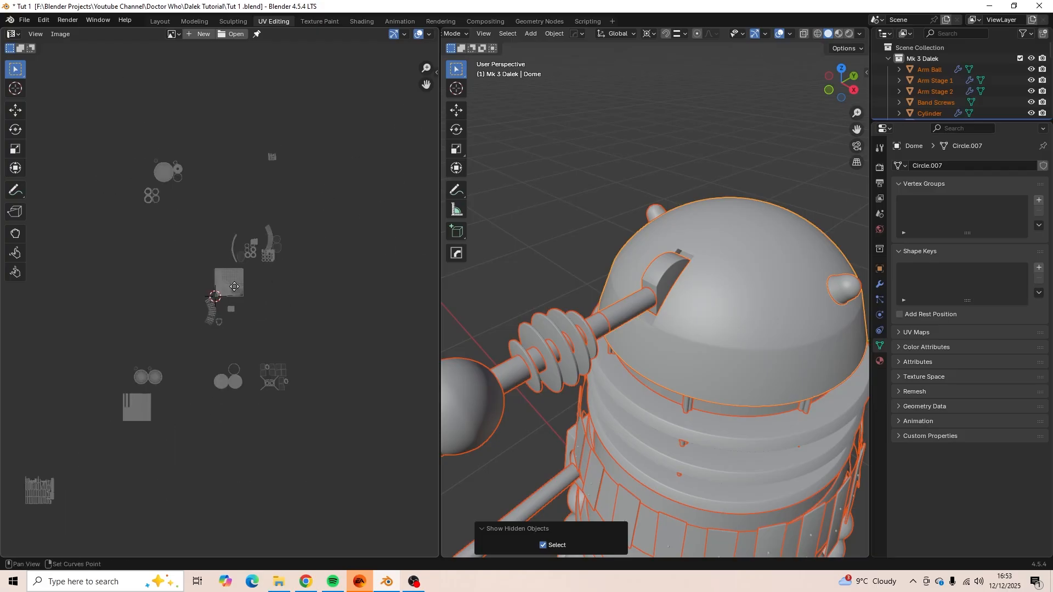
scroll(236, 289, down, 1)
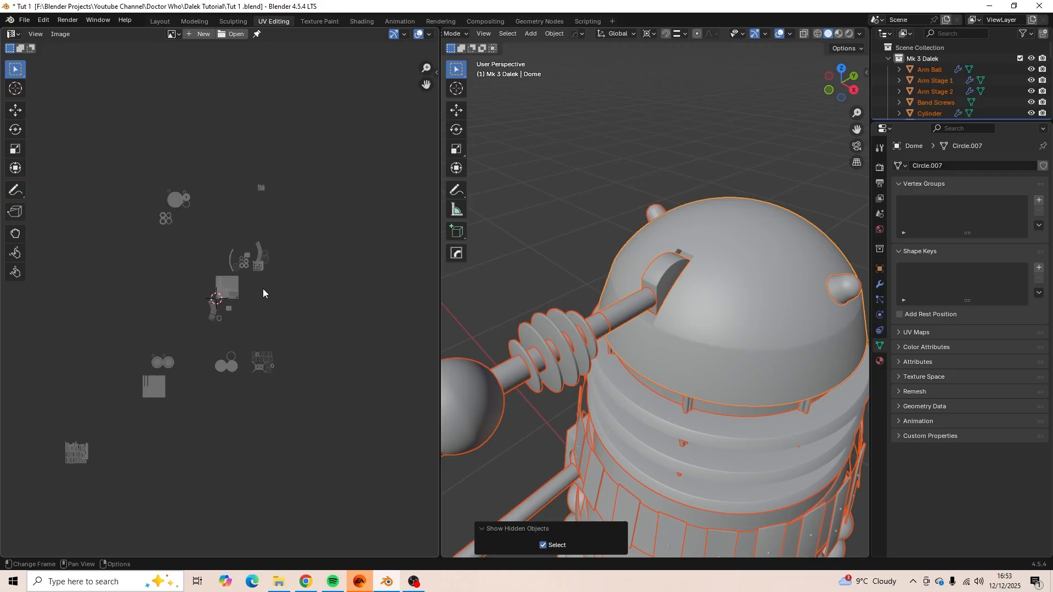
Hide three parts one after another, ending with the Shoulder Mesh behind the slats.
mouse_move(524, 336)
middle_down()
mouse_move(513, 289)
mouse_move(518, 328)
middle_up()
middle_drag(591, 299, 582, 327)
scroll(659, 293, up, 3)
middle_drag(660, 293, 560, 313)
click(632, 299)
key(h)
click(658, 314)
key(h)
click(540, 307)
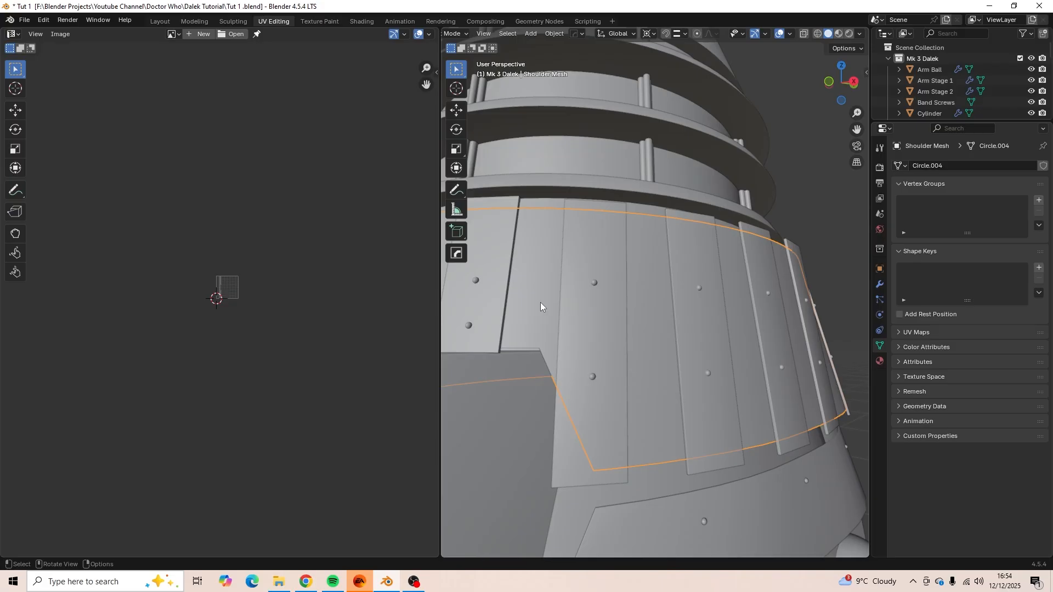
key(h)
middle_drag(541, 302, 564, 324)
scroll(563, 325, down, 4)
scroll(564, 325, down, 3)
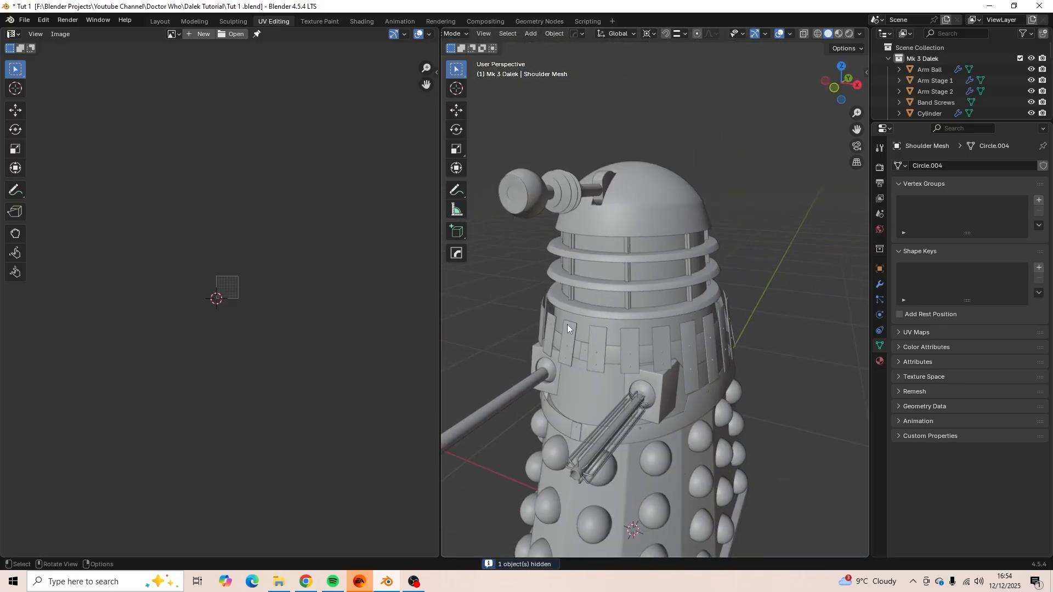
Select all remaining parts to show their UVs, then select only the Neck Bin inside the neck rings and hide it.
key(a)
scroll(612, 300, down, 4)
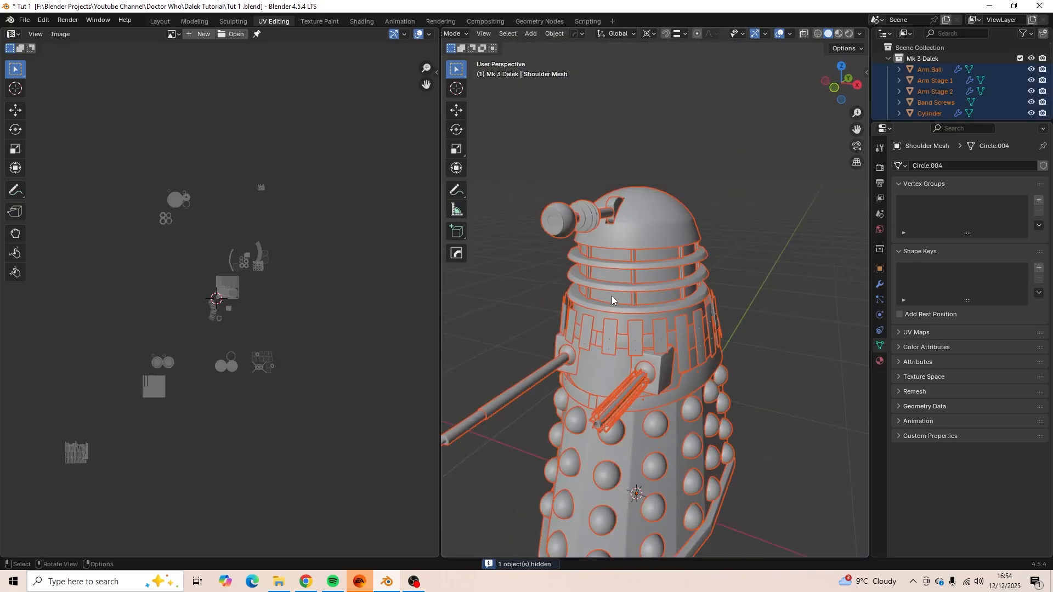
shift+click(663, 242)
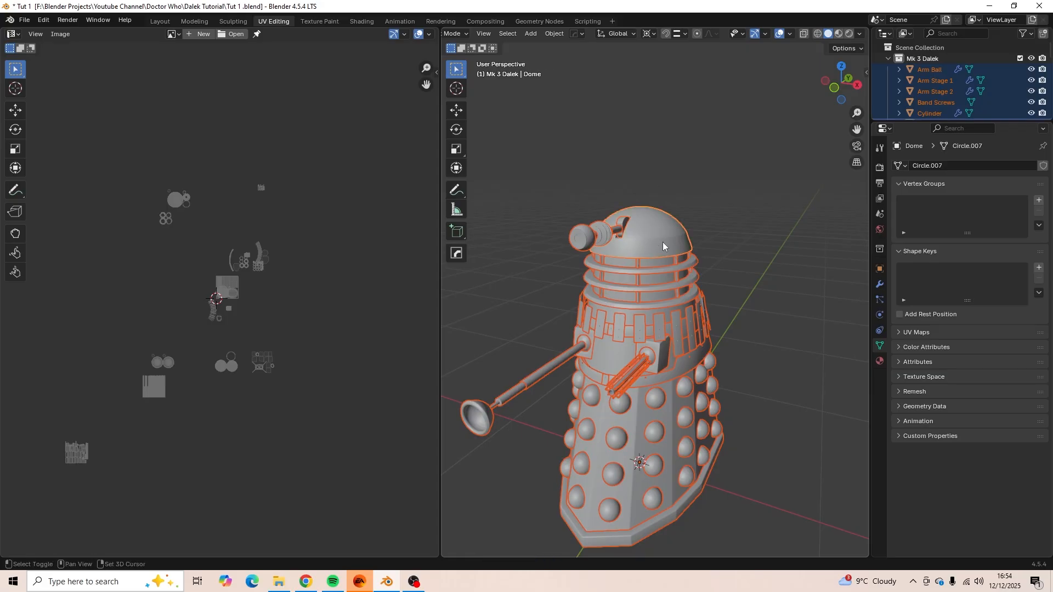
click(662, 276)
scroll(663, 276, up, 1)
key(h)
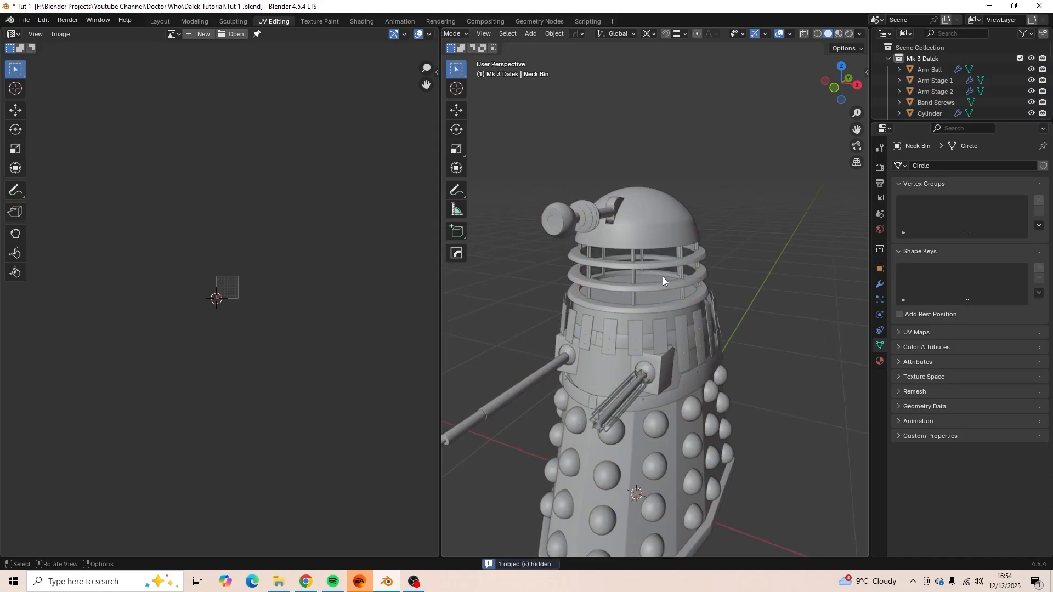
Select all visible parts with the Dome as the active object, enter Edit Mode and select all their geometry.
scroll(663, 276, down, 3)
key(a)
scroll(662, 277, up, 2)
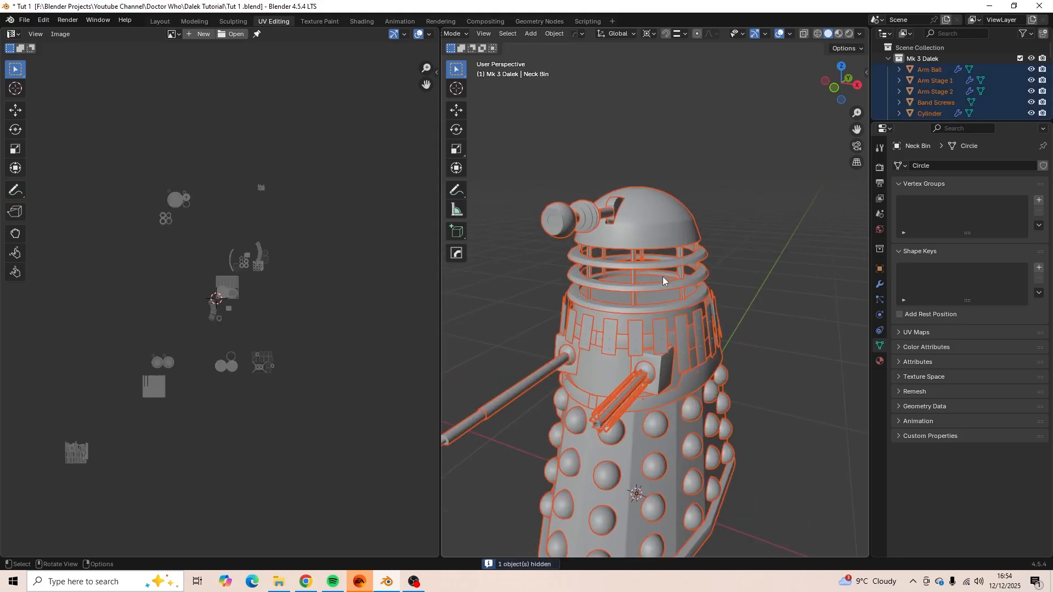
scroll(326, 316, up, 6)
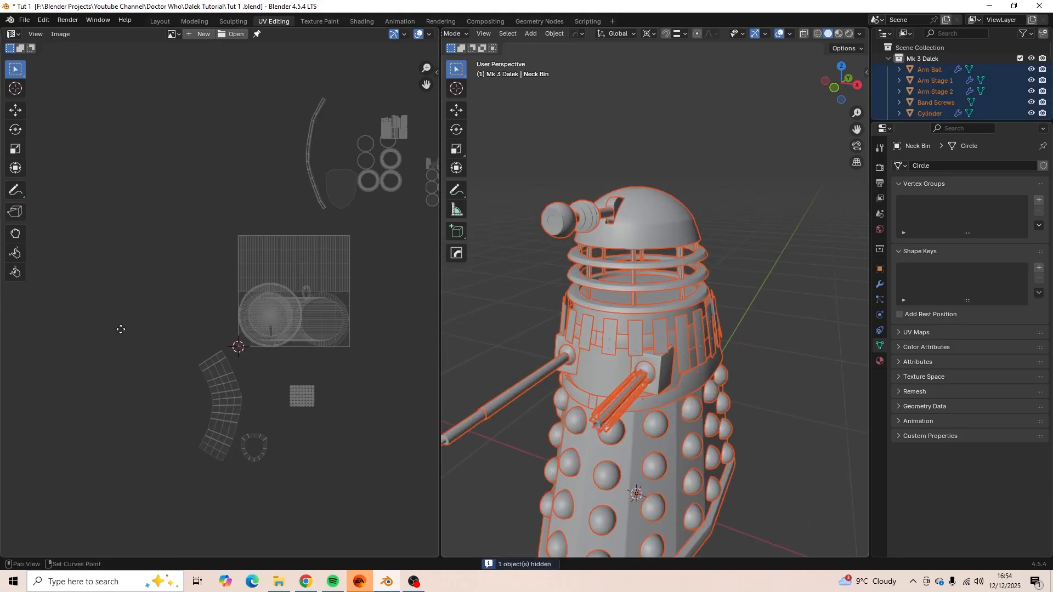
scroll(265, 301, up, 3)
middle_drag(311, 301, 138, 382)
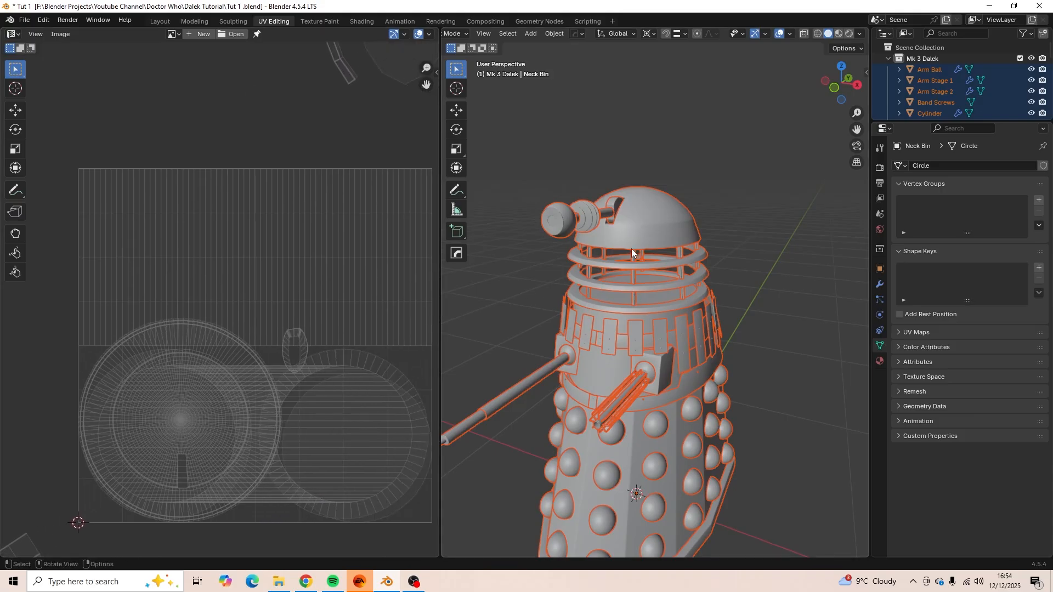
shift+click(663, 235)
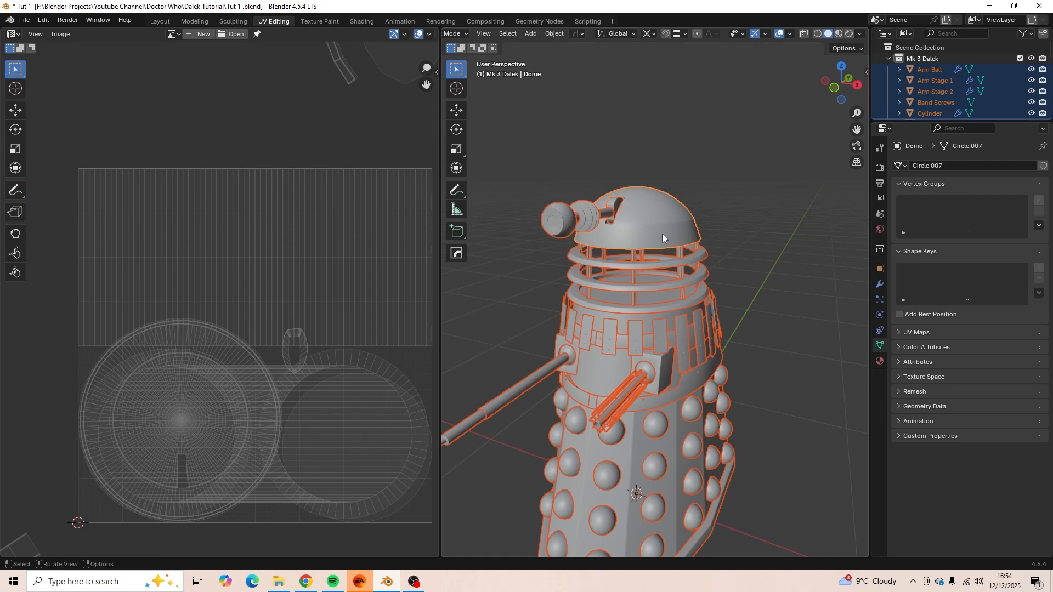
key(Tab)
key(alt+a)
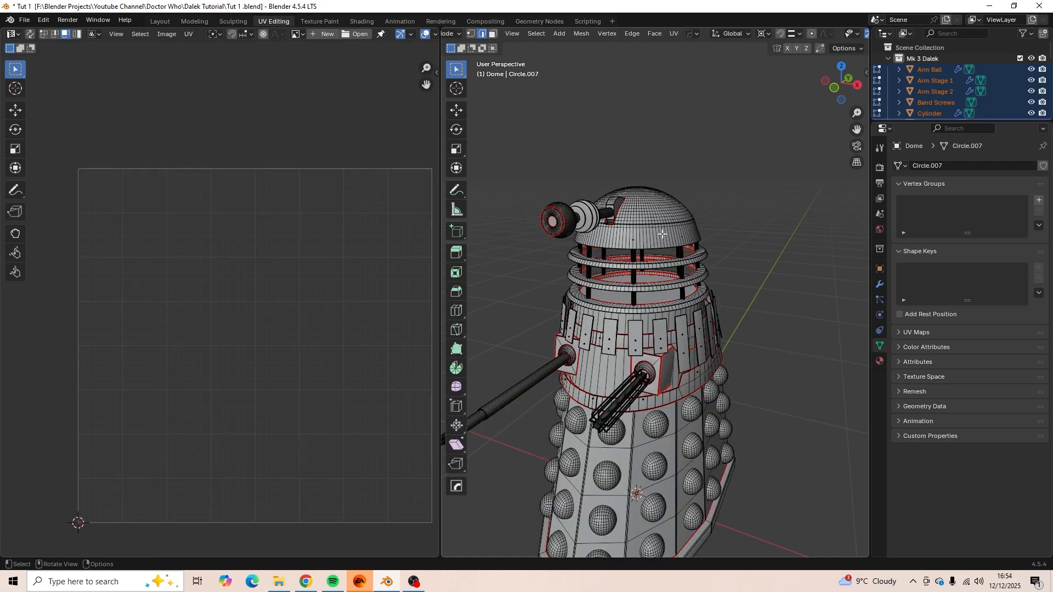
key(a)
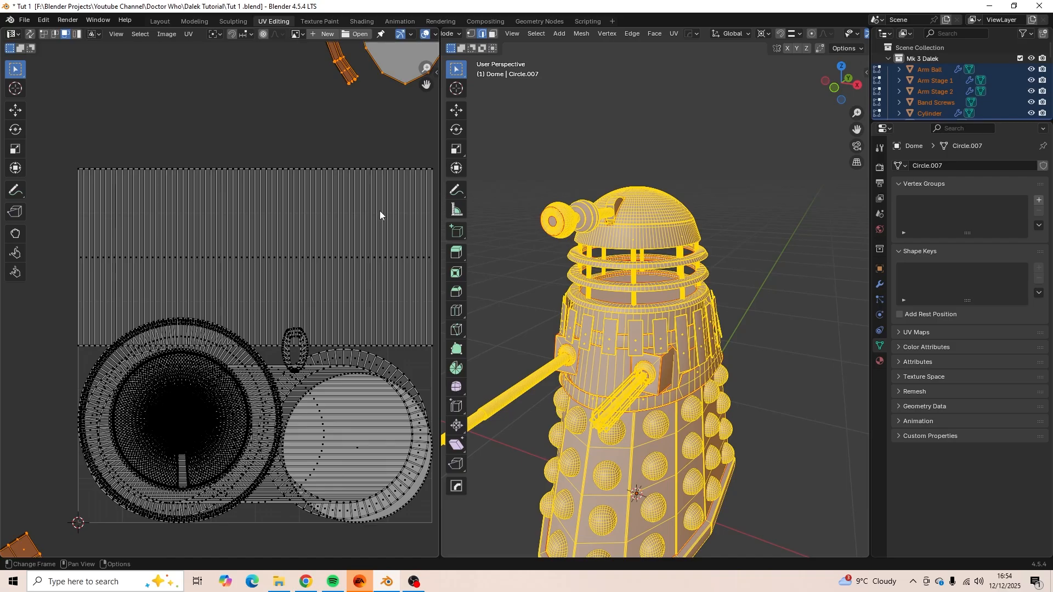
Deselect all UVs and examine the overlapping islands inside the UV grid.
scroll(384, 220, down, 2)
scroll(364, 284, up, 2)
scroll(363, 285, down, 3)
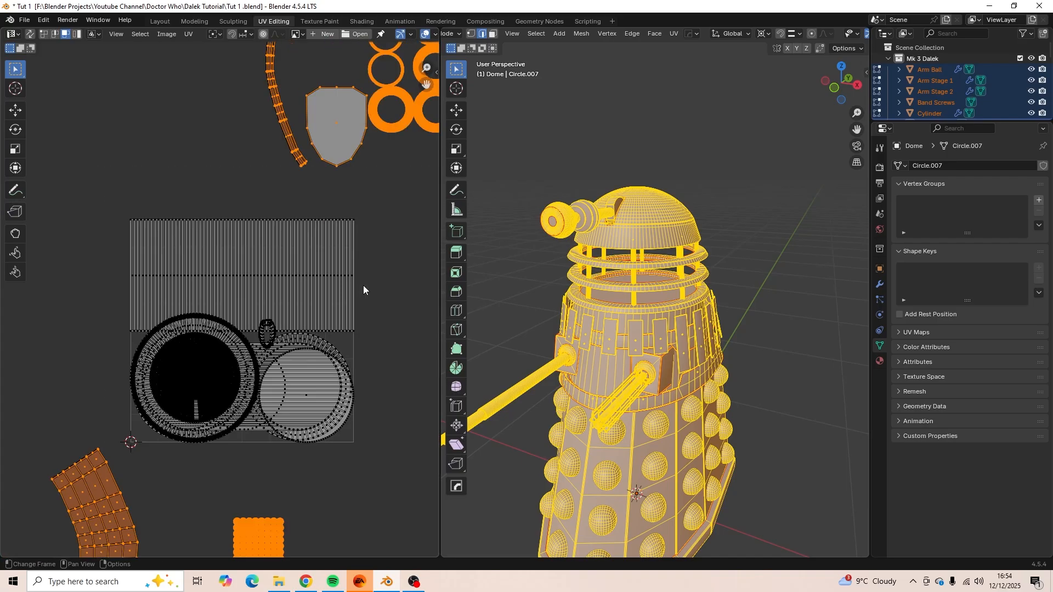
key(alt+a)
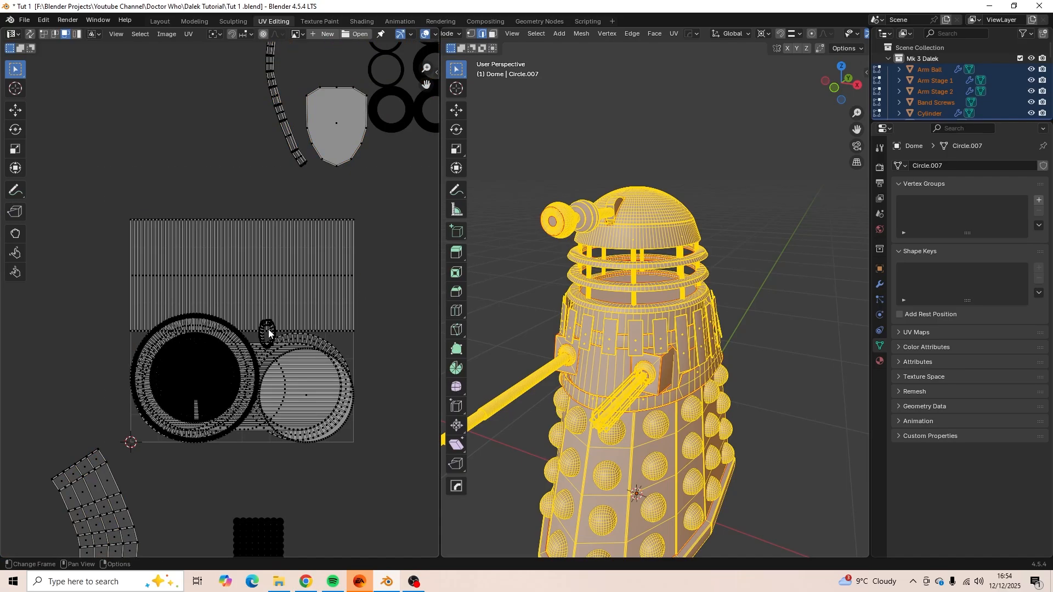
shift+middle_drag(269, 331, 278, 239)
scroll(278, 239, up, 6)
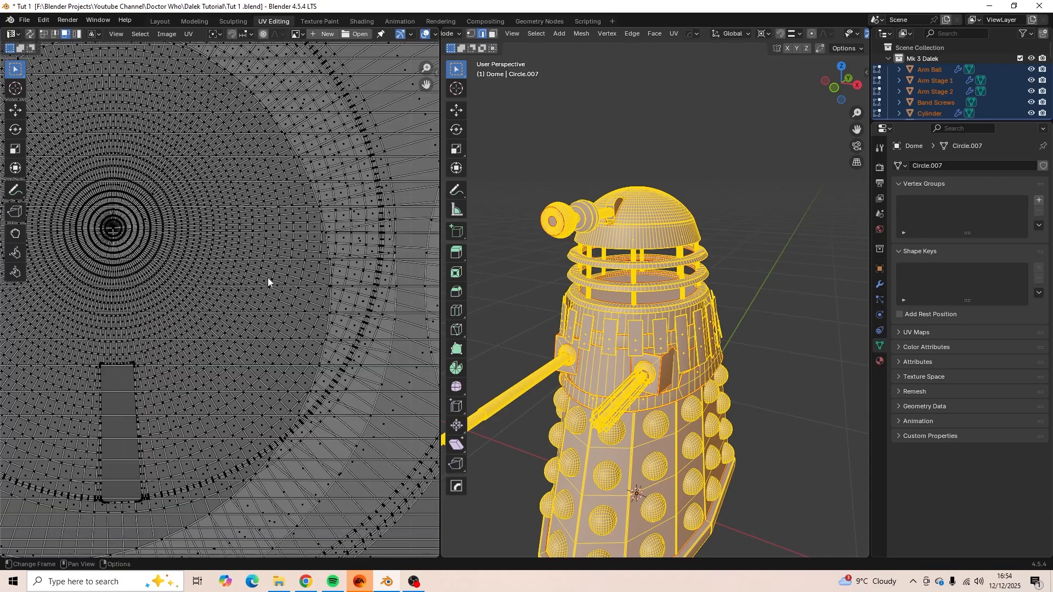
scroll(268, 278, down, 3)
shift+middle_drag(221, 399, 217, 422)
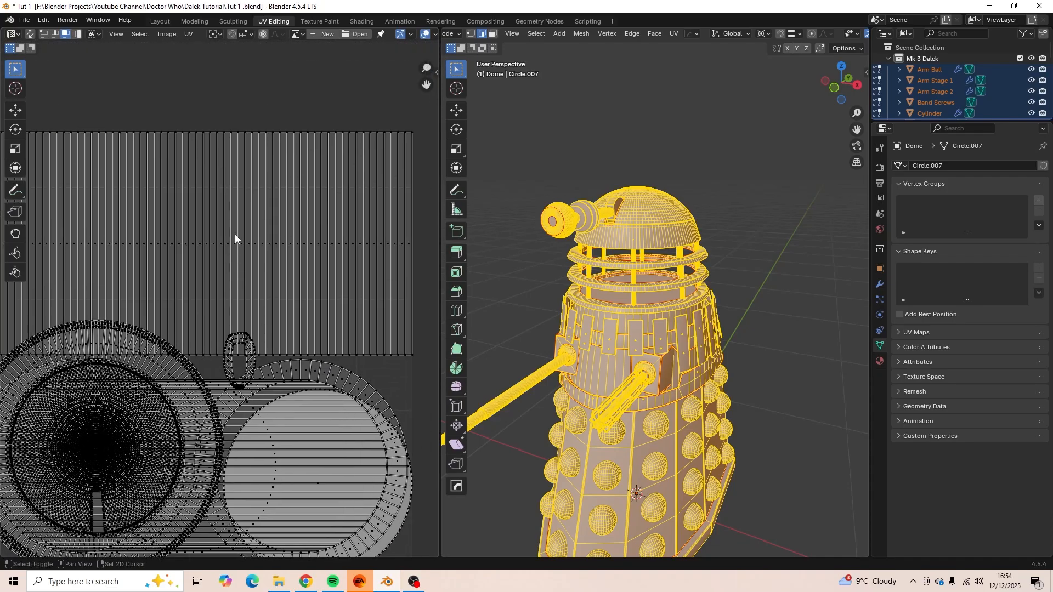
shift+middle_drag(235, 235, 278, 258)
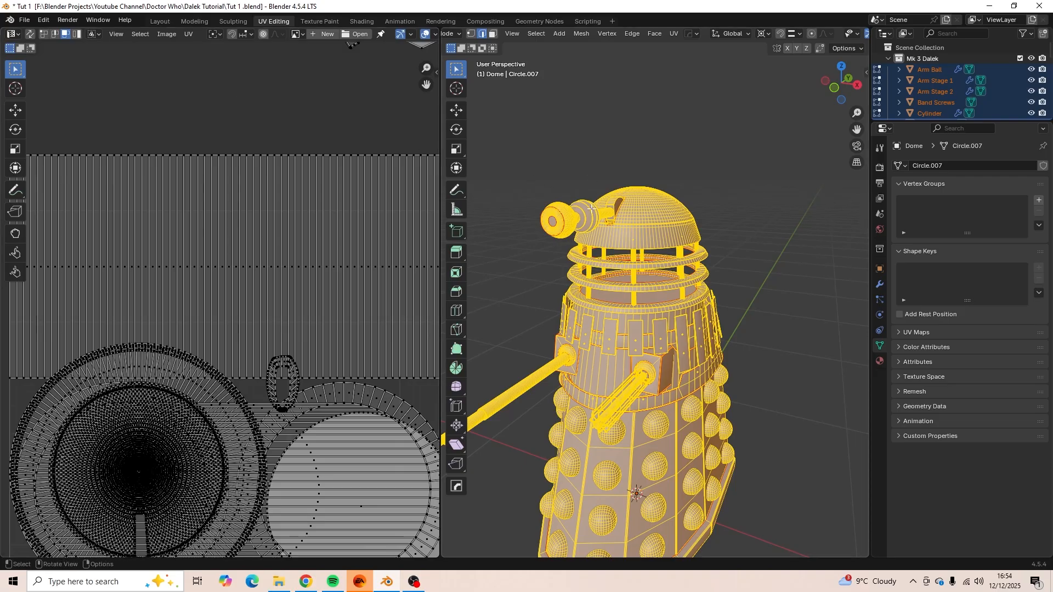
Turn on UV sync selection, switch to face selection and select one strip of the large rectangular UV island to locate its part.
click(31, 34)
scroll(309, 202, down, 4)
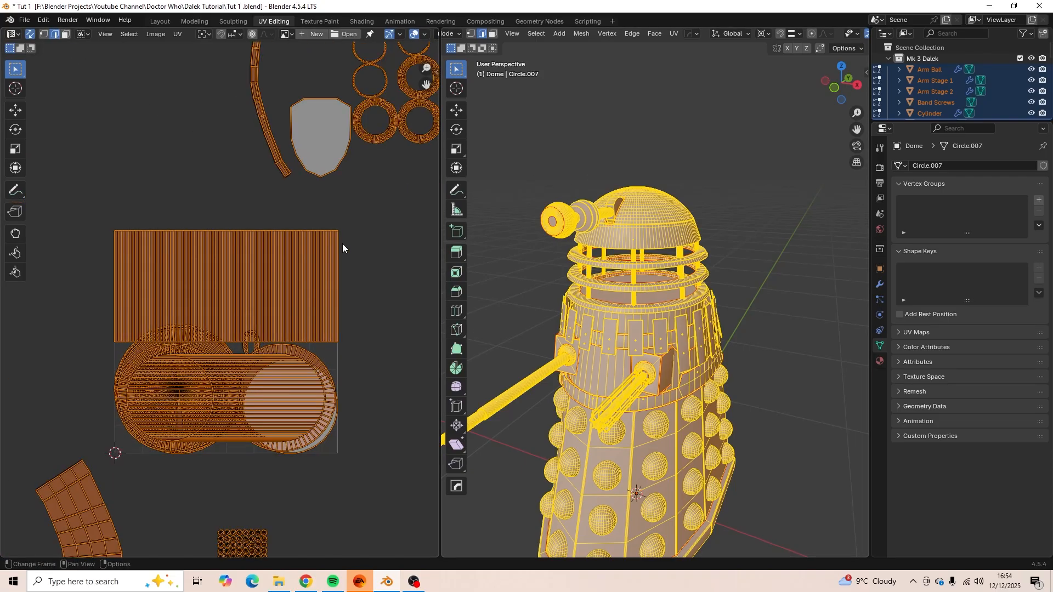
key(alt+a)
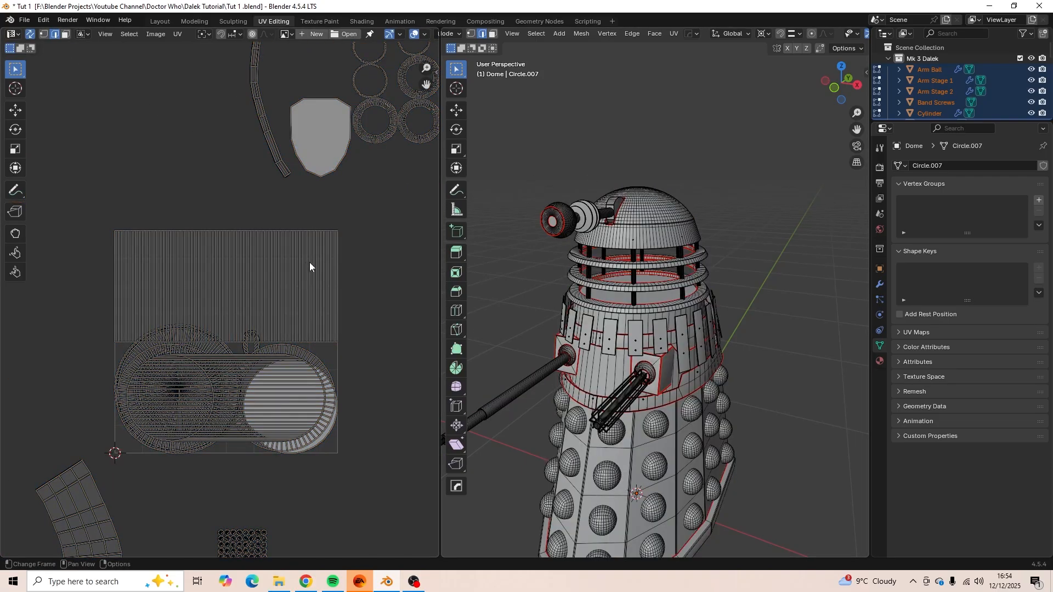
key(3)
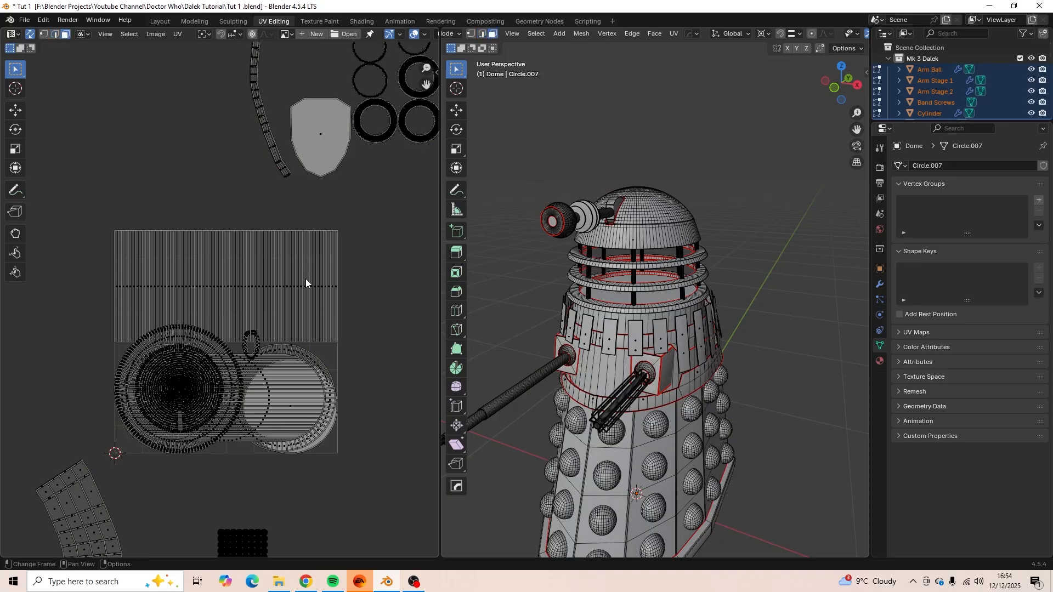
click(307, 283)
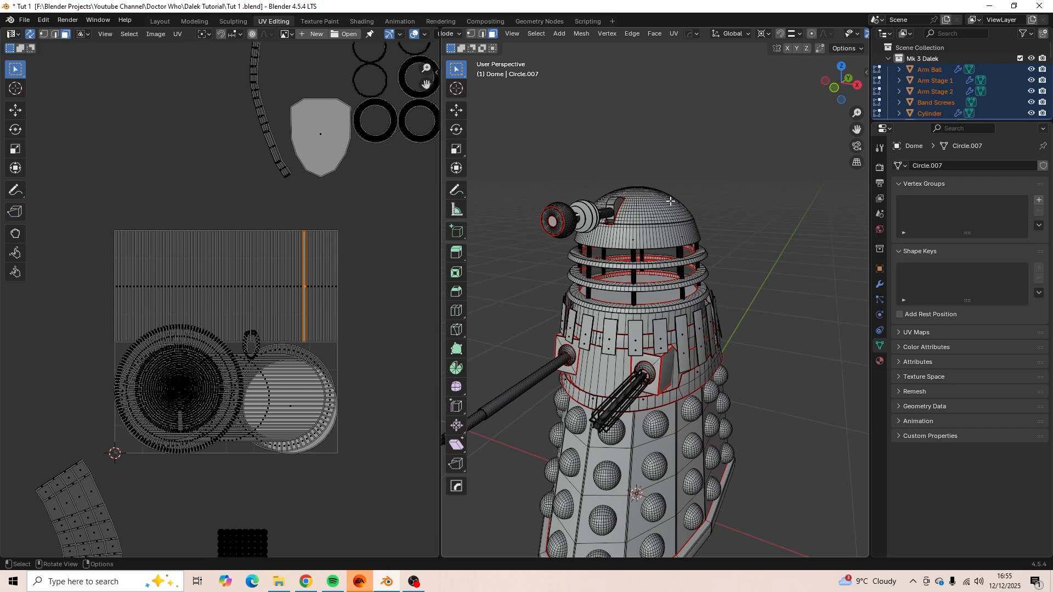
scroll(670, 201, up, 5)
middle_drag(671, 201, 636, 251)
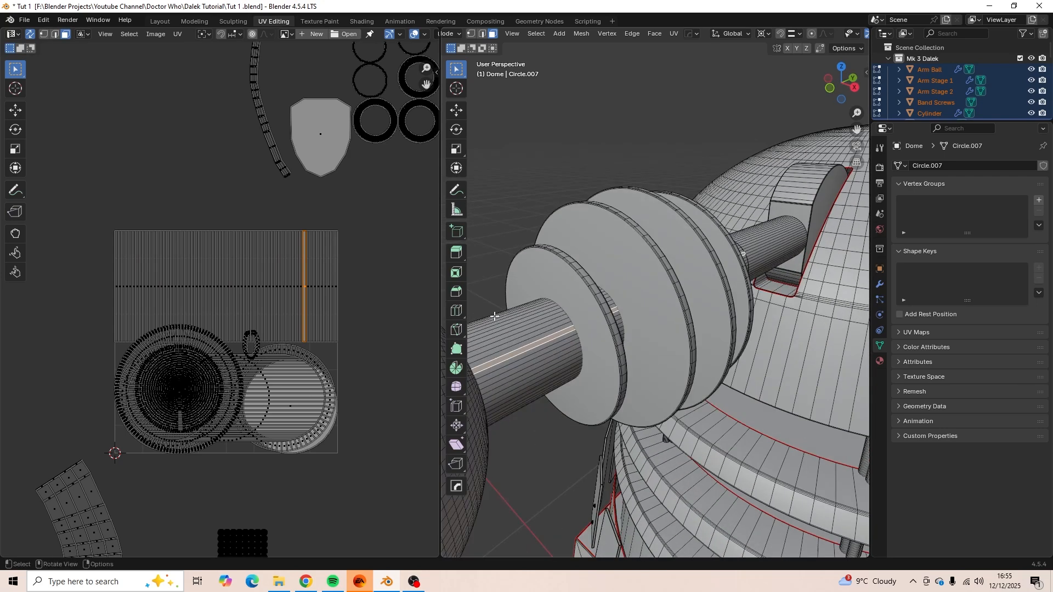
Leave Edit Mode, select only the Eye Stalk Clear cylinder running through the eye-stalk discs and hide it.
key(Tab)
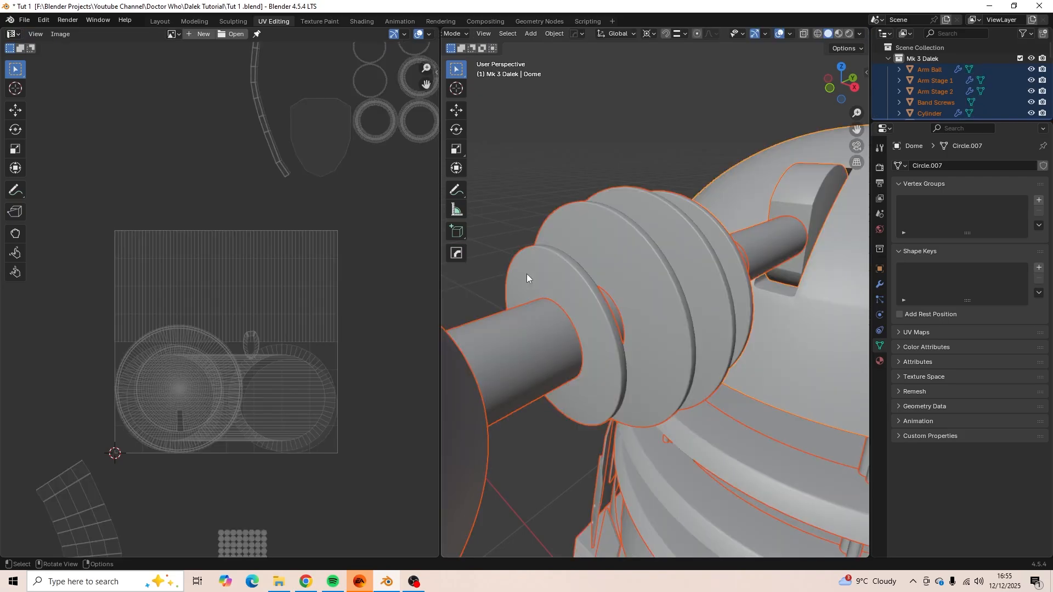
scroll(527, 274, down, 3)
scroll(544, 295, down, 3)
click(598, 312)
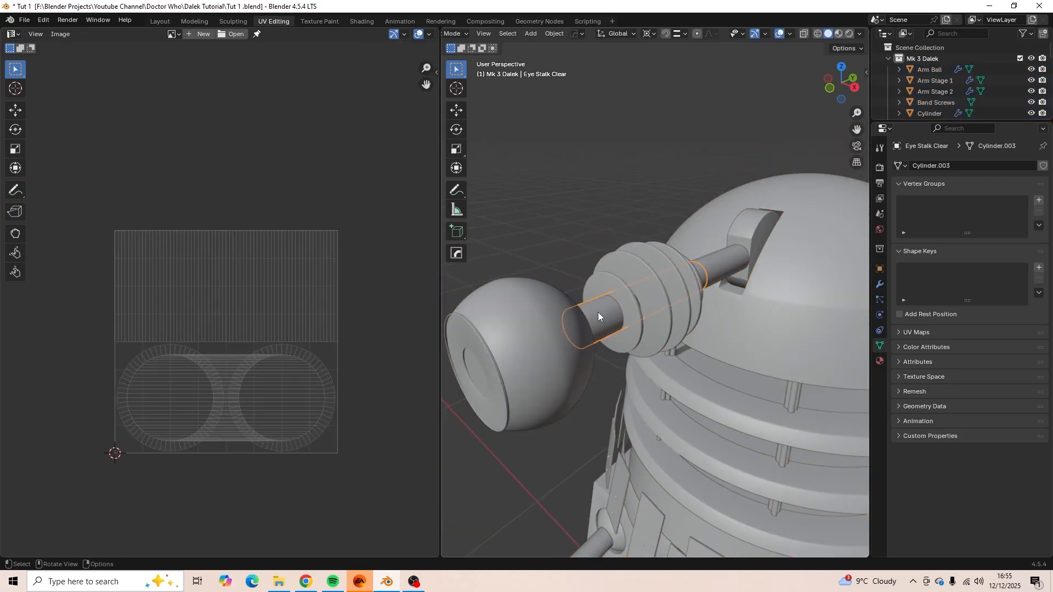
key(h)
scroll(626, 311, down, 5)
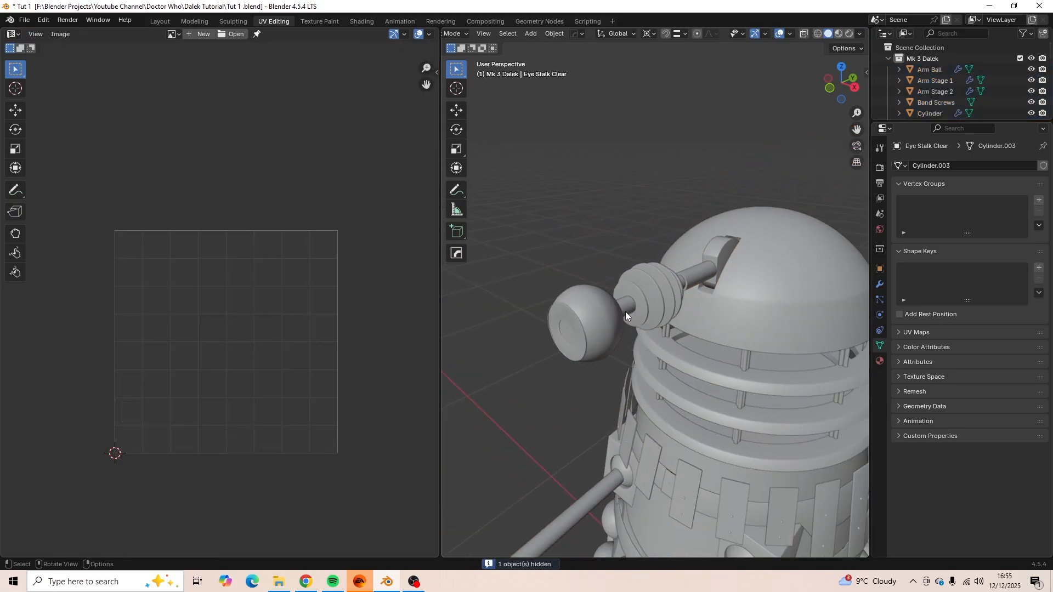
With all visible parts selected and the Dome active, enter Edit Mode, select all geometry and turn off UV sync selection.
middle_drag(627, 311, 687, 259)
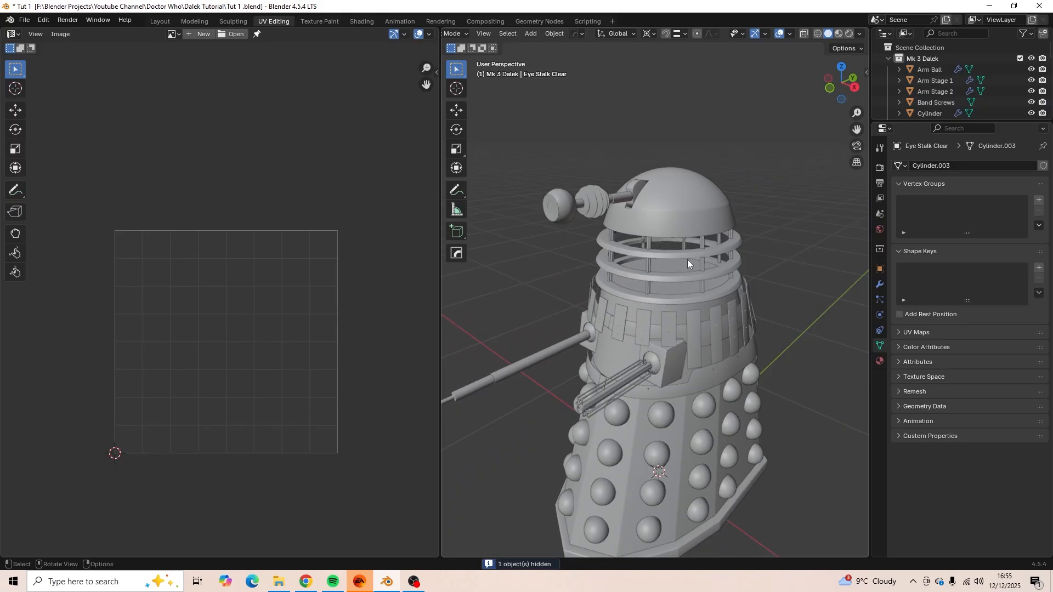
key(a)
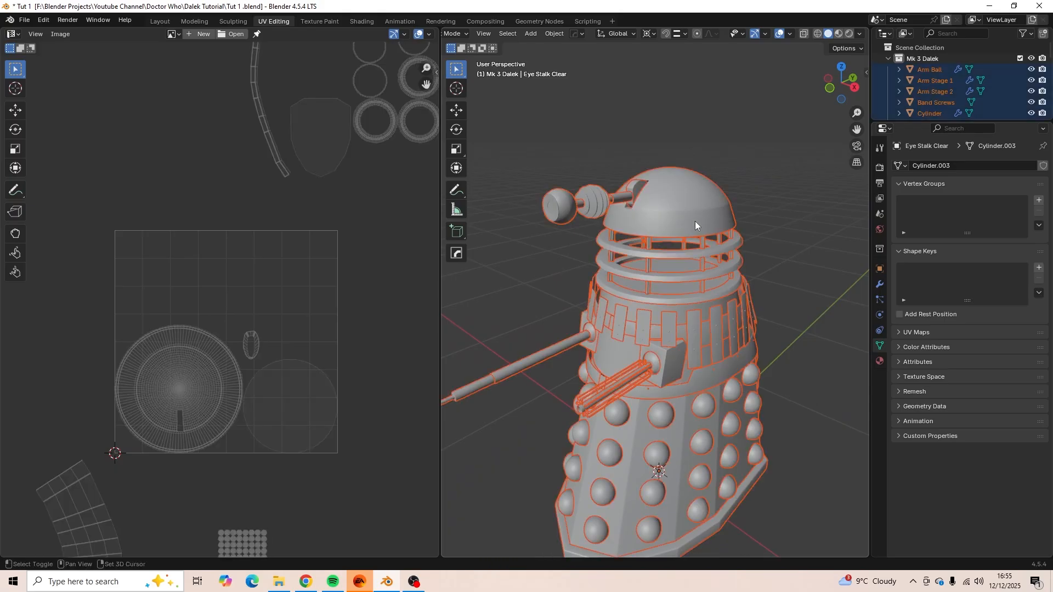
shift+click(696, 221)
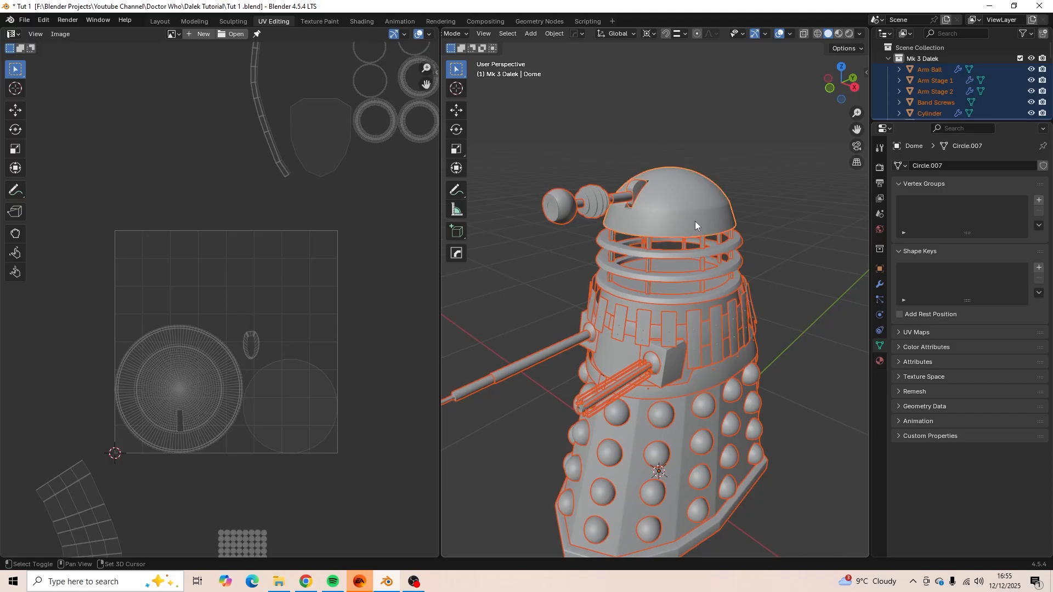
scroll(659, 246, down, 3)
key(Tab)
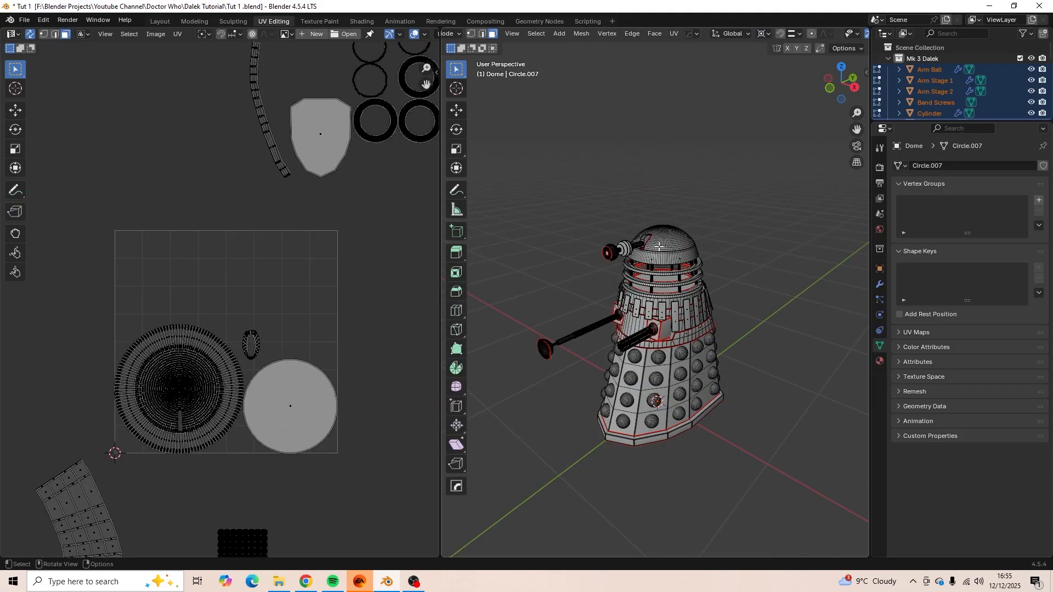
key(a)
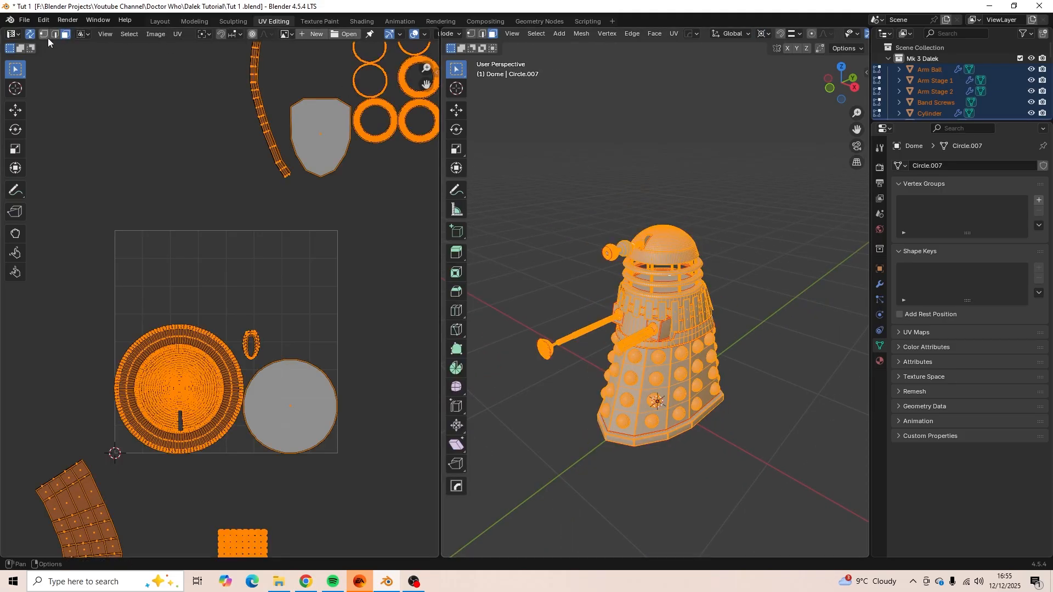
click(31, 34)
Examine the UV islands inside and around the UV grid for any remaining overlaps.
scroll(196, 223, down, 5)
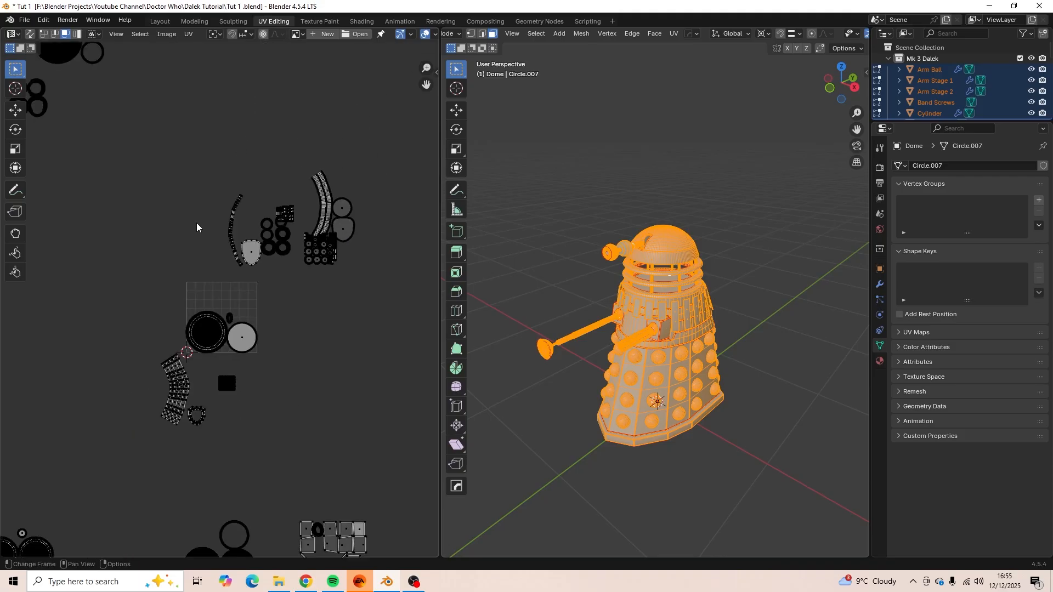
scroll(210, 277, down, 5)
shift+middle_drag(209, 277, 100, 385)
scroll(278, 249, up, 6)
scroll(227, 312, up, 5)
shift+middle_drag(294, 296, 181, 342)
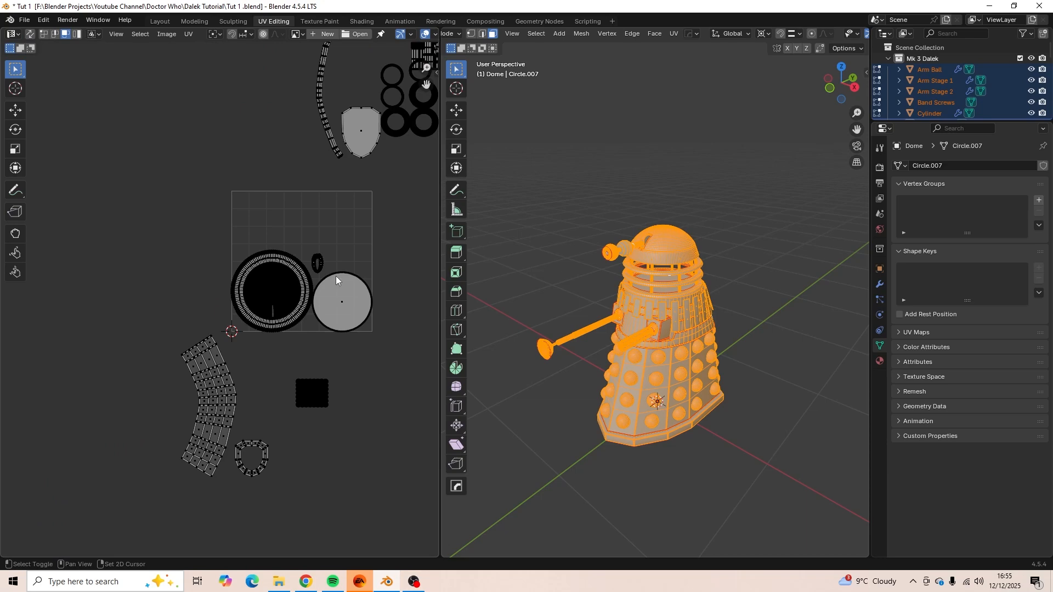
shift+middle_drag(336, 276, 299, 308)
scroll(298, 305, up, 5)
scroll(195, 322, down, 3)
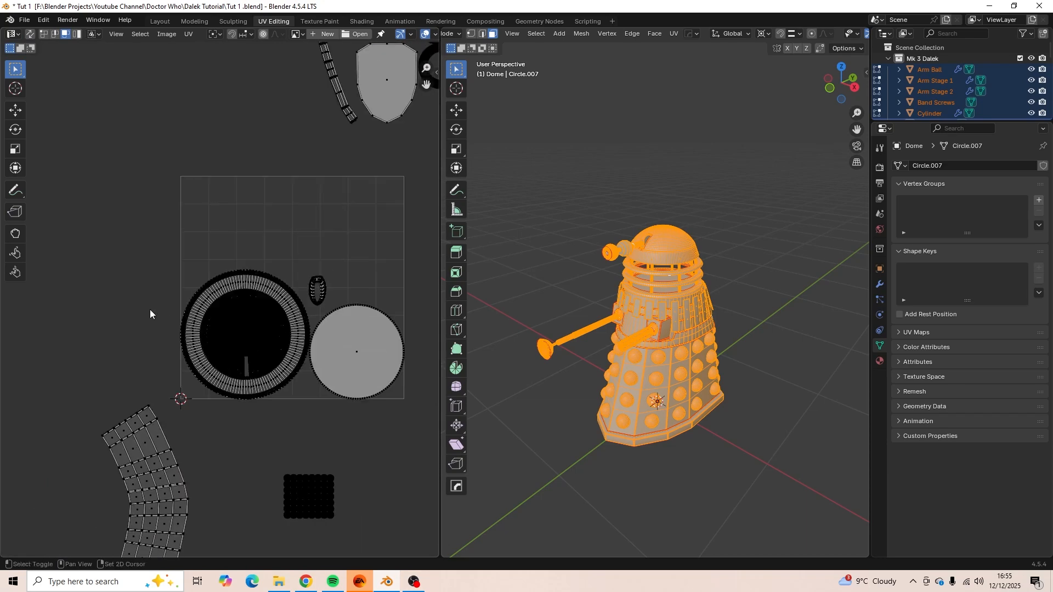
shift+middle_drag(151, 310, 157, 288)
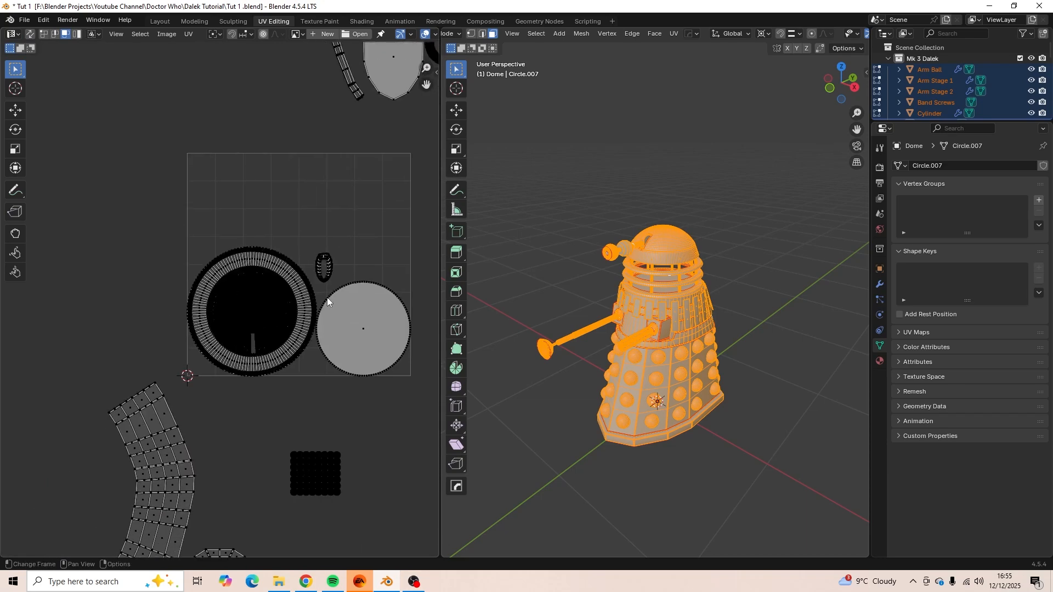
scroll(327, 298, up, 4)
shift+middle_drag(307, 225, 237, 353)
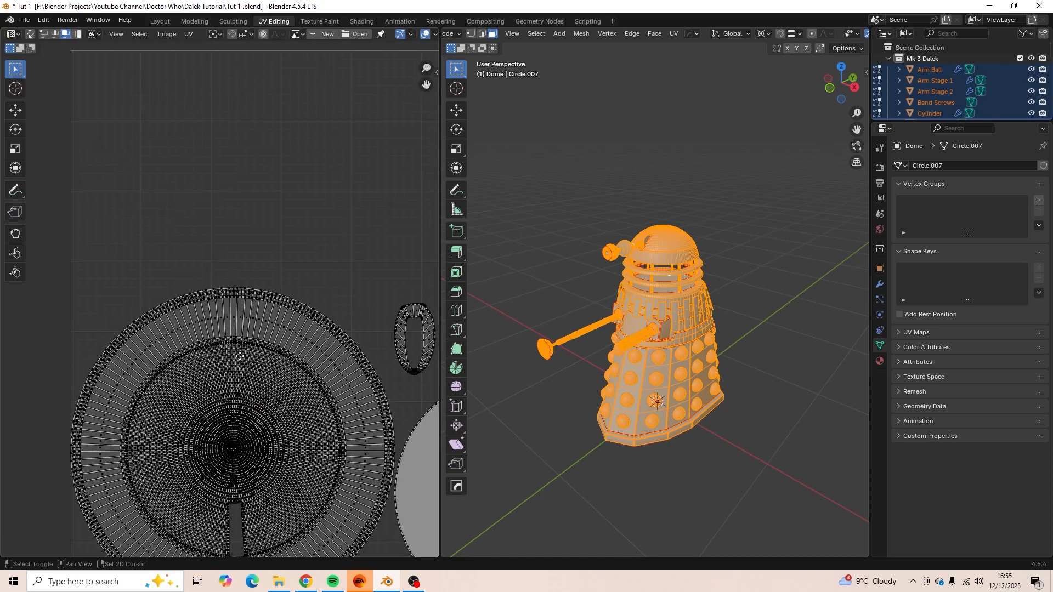
scroll(237, 195, down, 2)
middle_drag(287, 198, 227, 167)
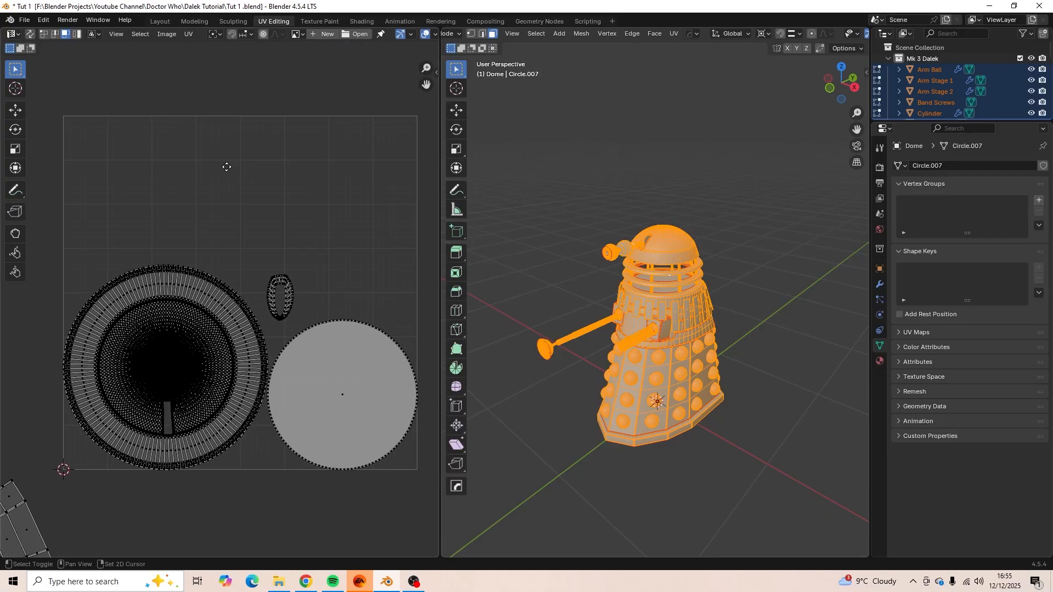
scroll(228, 223, down, 1)
scroll(236, 271, down, 1)
scroll(218, 379, down, 3)
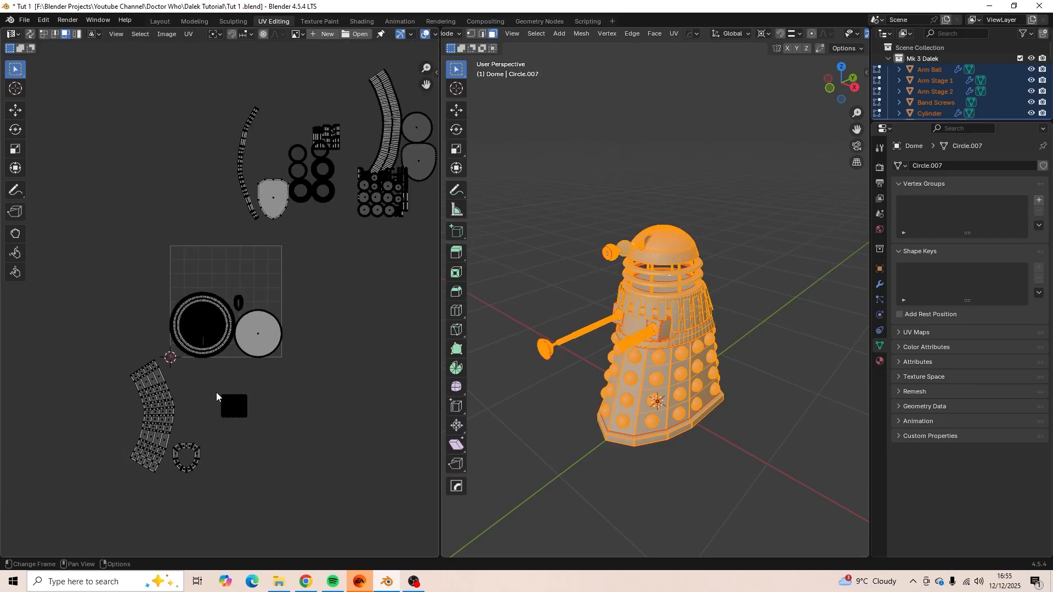
middle_drag(222, 448, 269, 399)
scroll(269, 400, up, 5)
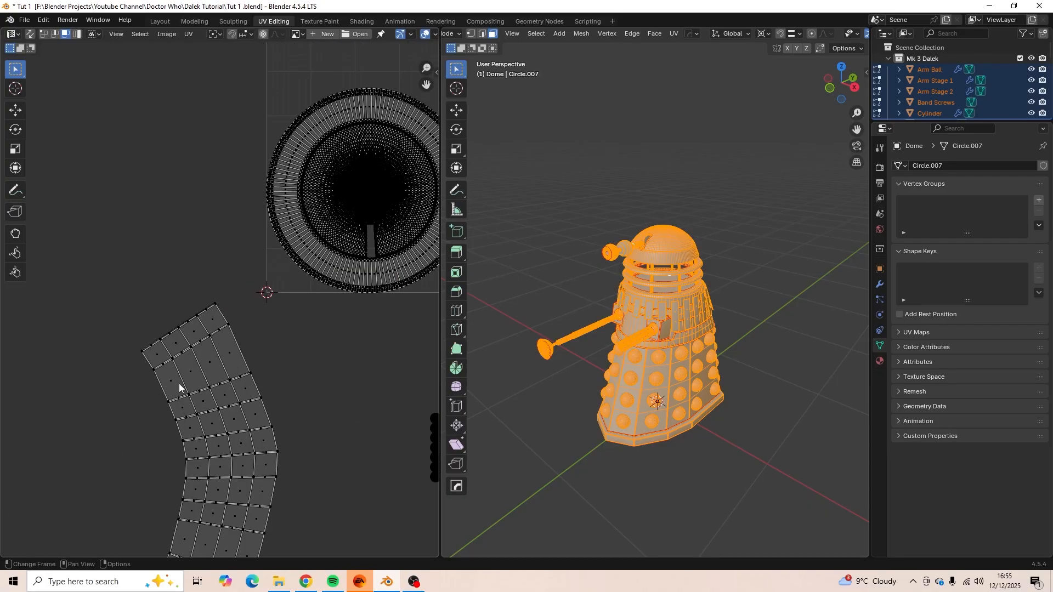
middle_drag(155, 450, 179, 328)
middle_drag(435, 87, 356, 263)
shift+middle_drag(340, 345, 200, 574)
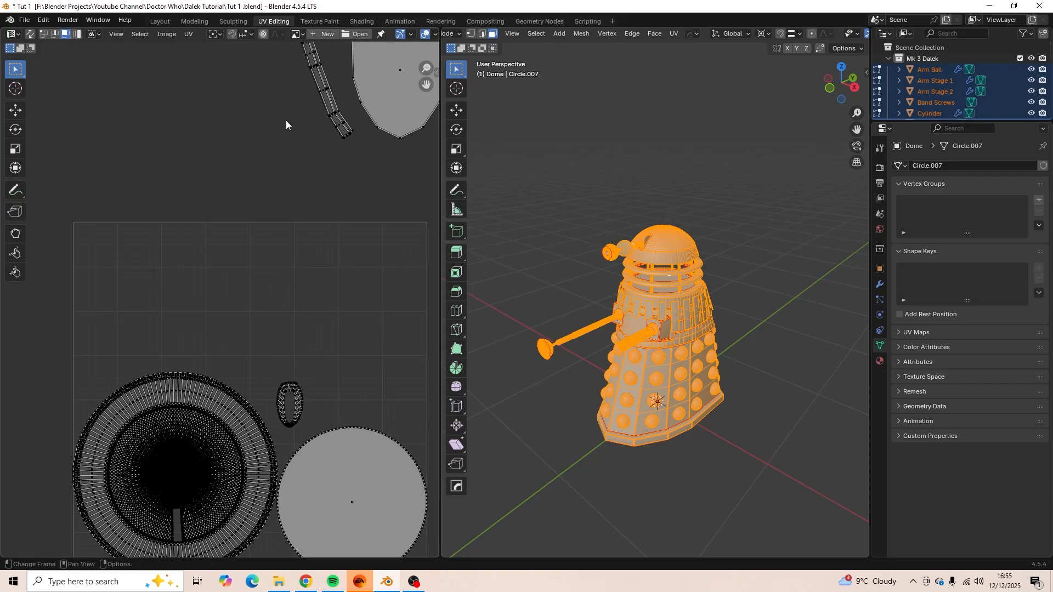
scroll(288, 137, down, 4)
shift+middle_drag(293, 162, 318, 70)
scroll(272, 269, up, 6)
scroll(272, 268, down, 5)
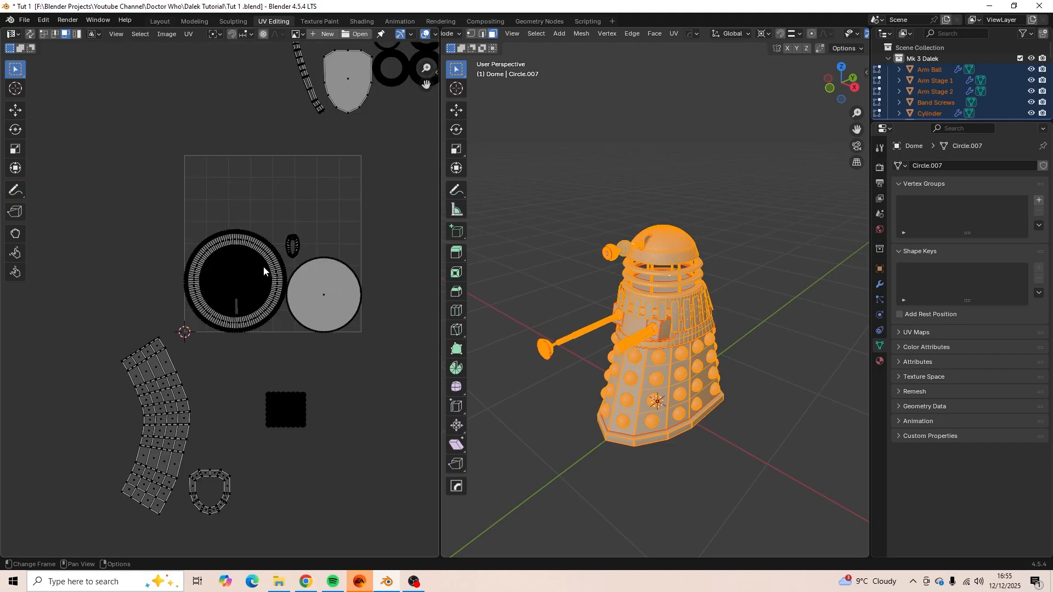
scroll(263, 267, up, 2)
scroll(263, 267, down, 2)
shift+middle_drag(263, 268, 258, 280)
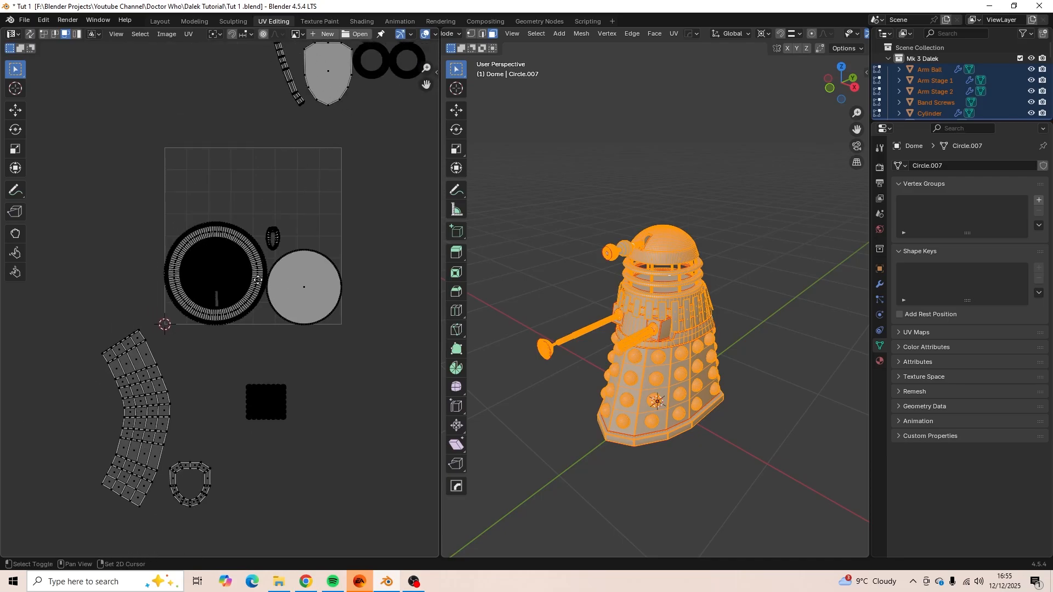
Scale the large round UV island with the slot down to less than half its size and move it into the grid's upper-left corner.
scroll(258, 282, up, 3)
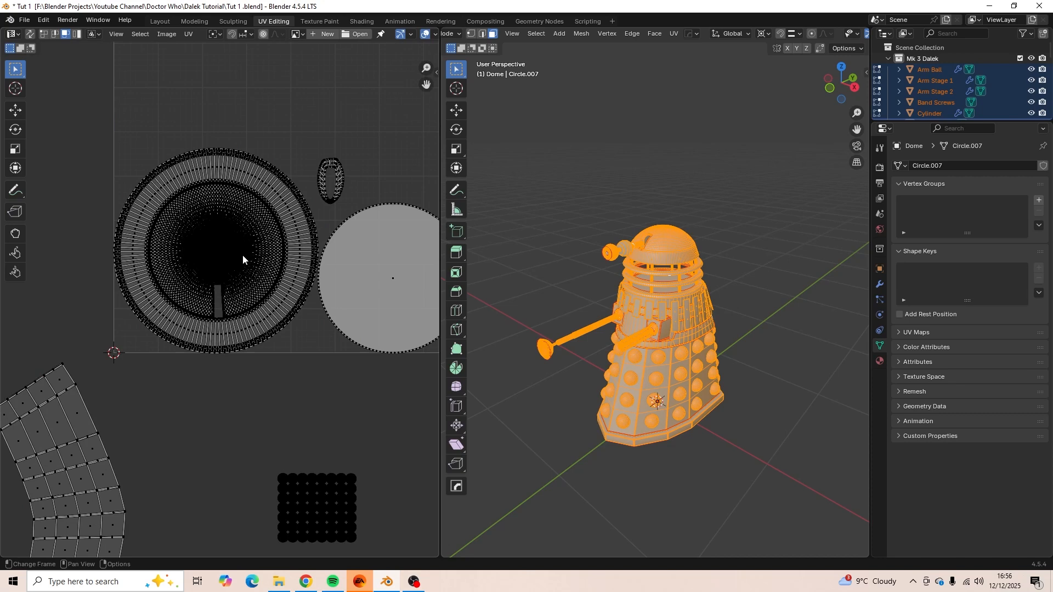
key(l)
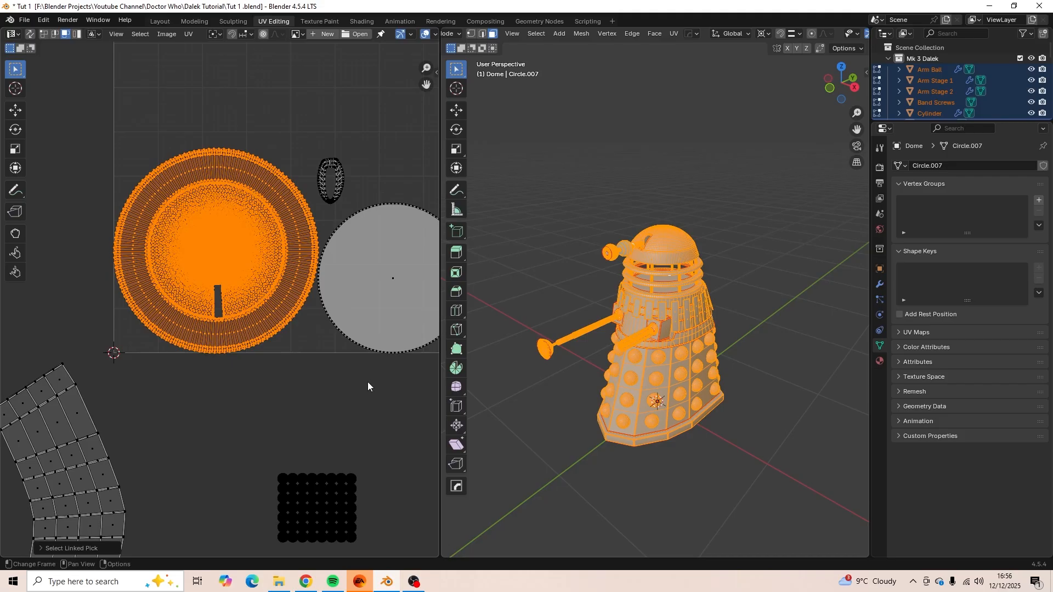
key(s)
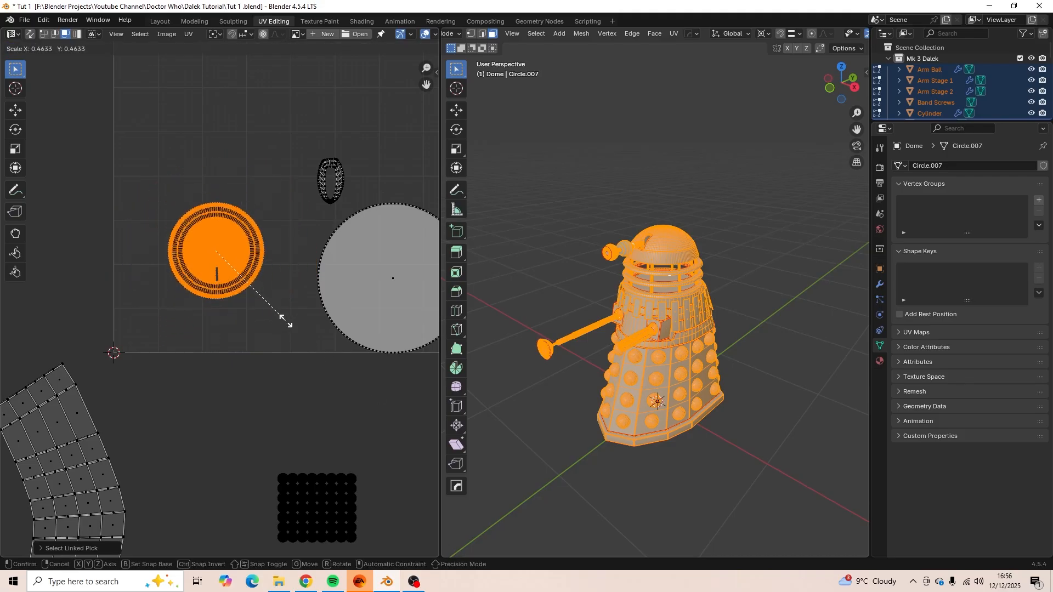
click(278, 288)
middle_drag(280, 282, 305, 376)
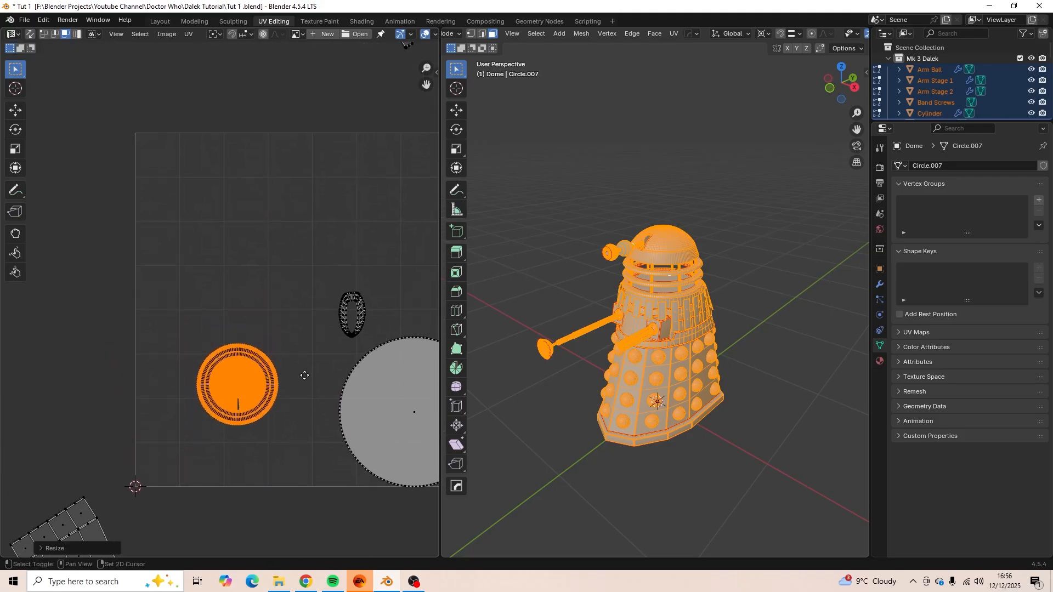
key(g)
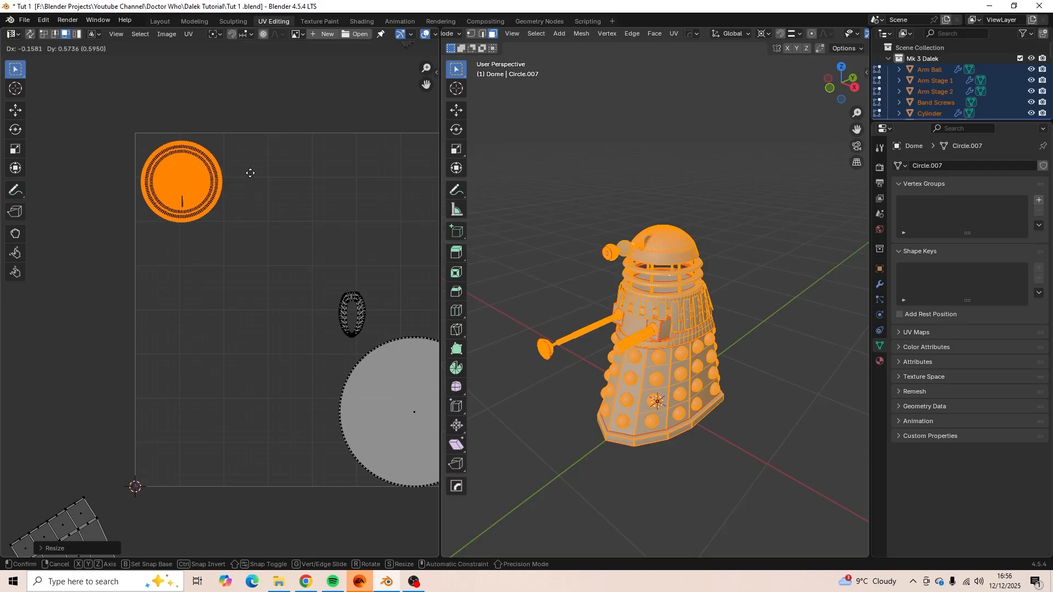
click(250, 173)
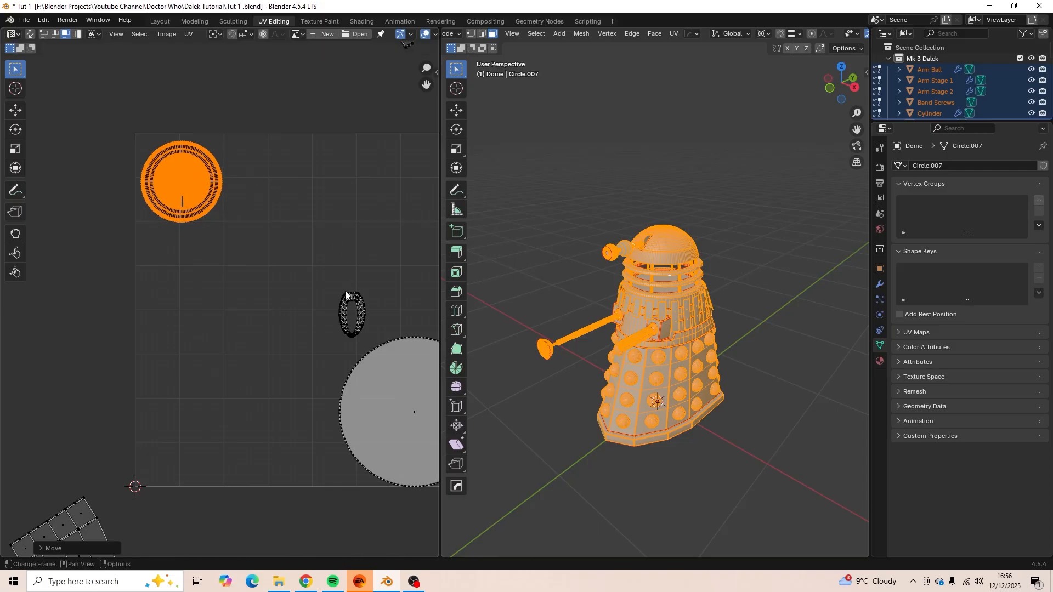
Select only the small oval ring island, scale it to about half its size and place it just right of the slotted round island.
key(a)
key(a)
drag(319, 272, 371, 344)
key(s)
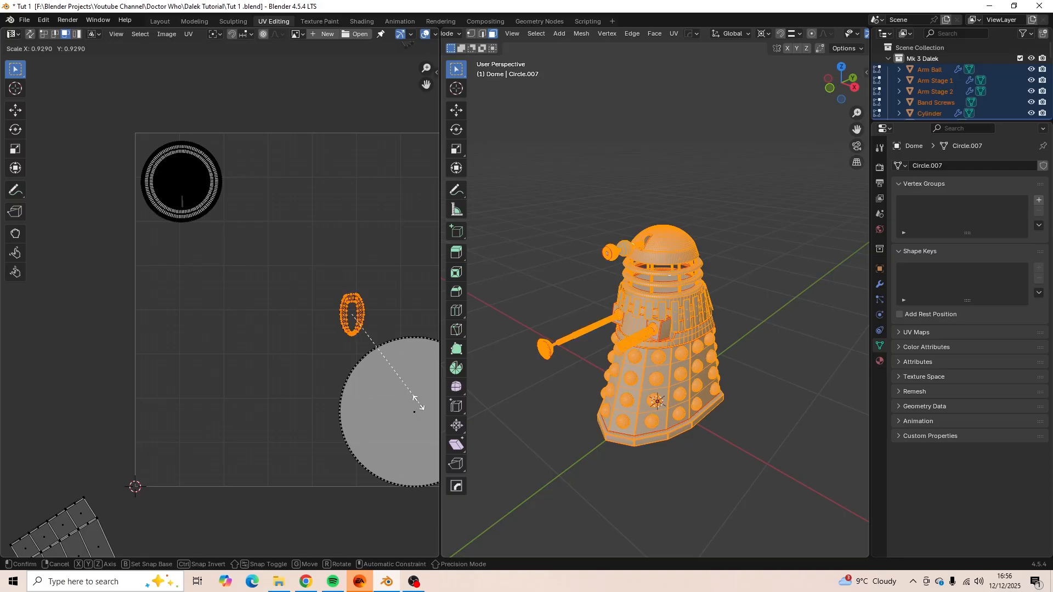
click(382, 350)
key(g)
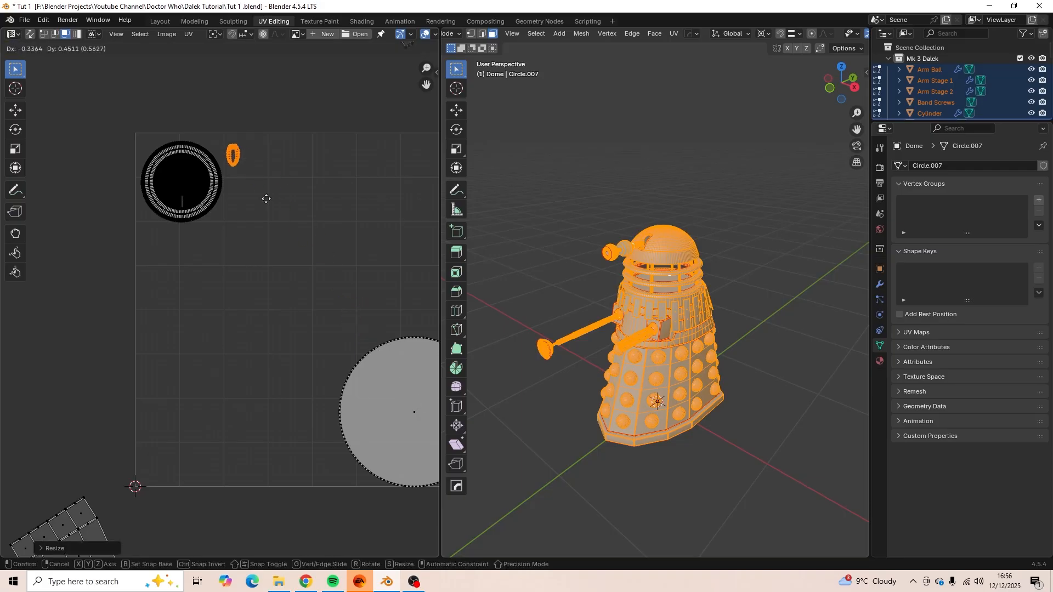
click(265, 209)
scroll(297, 305, up, 3)
middle_drag(290, 280, 283, 349)
scroll(251, 279, up, 3)
scroll(280, 330, down, 6)
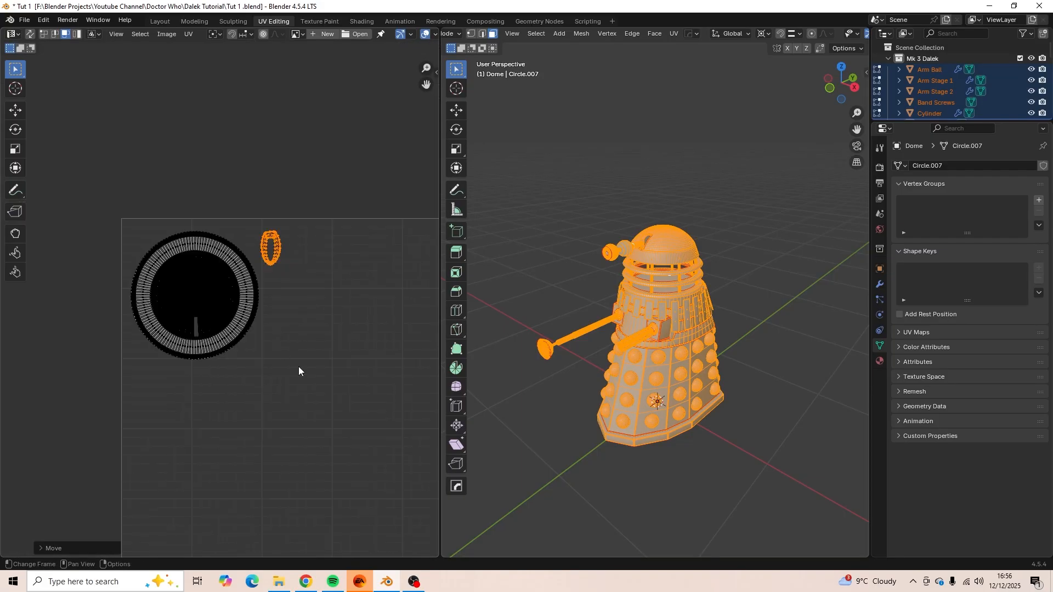
Select only the plain disc island, shrink it to a small circle and place it beside the oval ring along the grid's upper edge.
middle_drag(355, 438, 244, 271)
scroll(244, 271, down, 5)
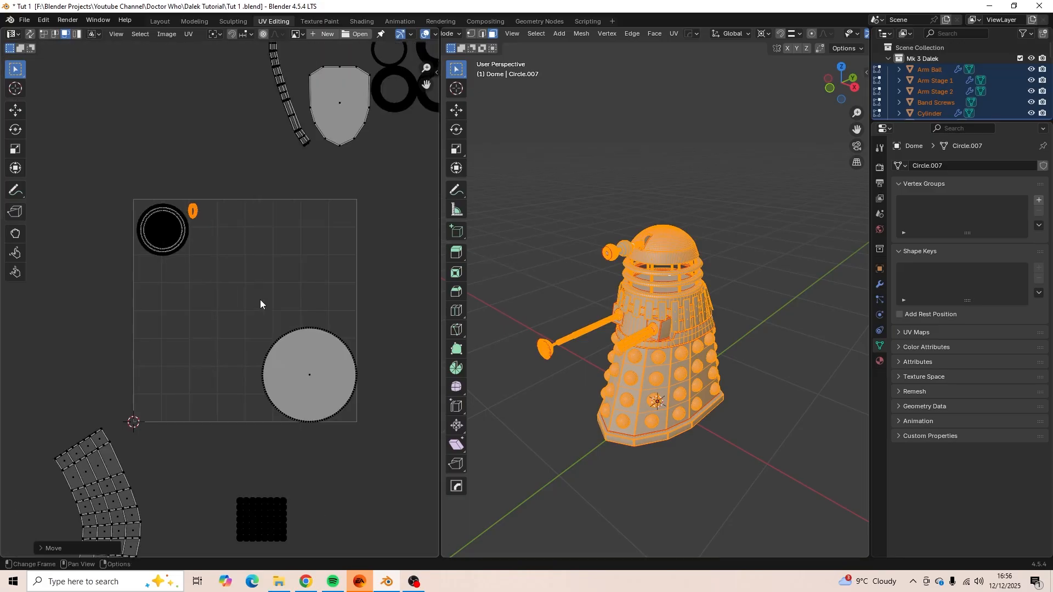
scroll(308, 379, up, 2)
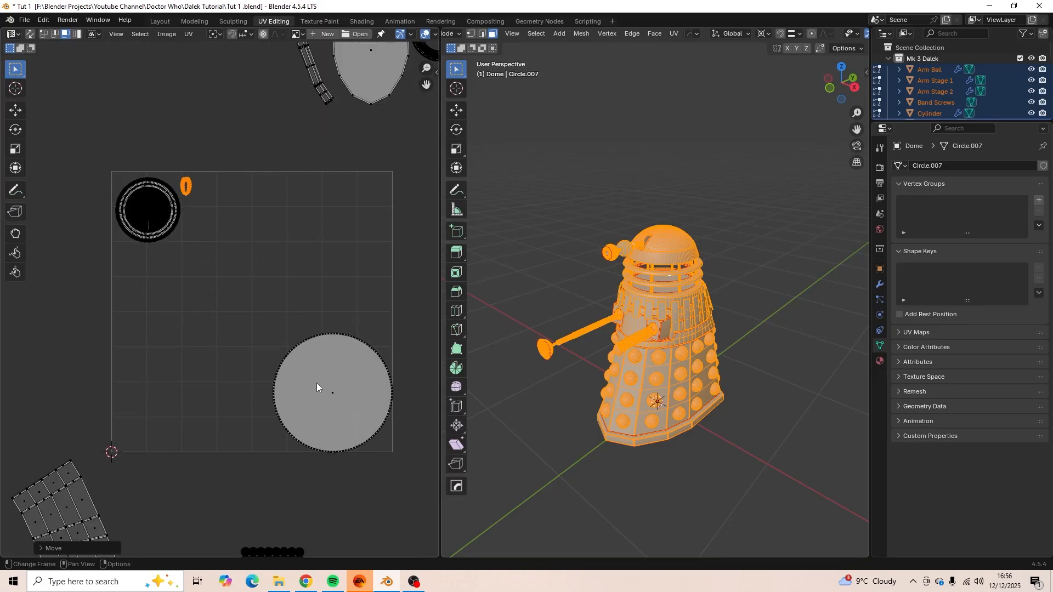
key(a)
key(alt+a)
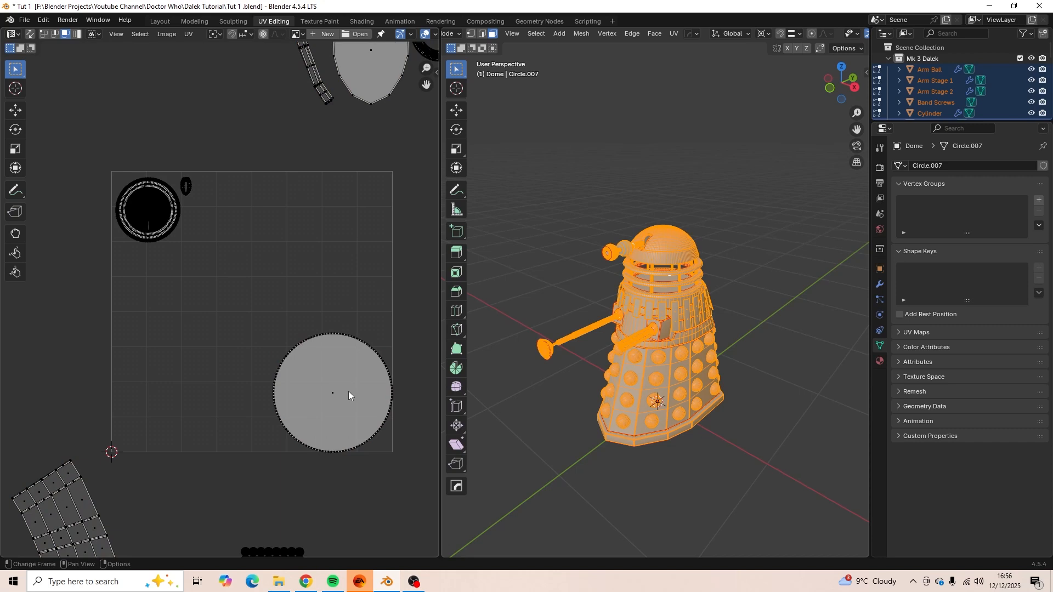
key(l)
key(s)
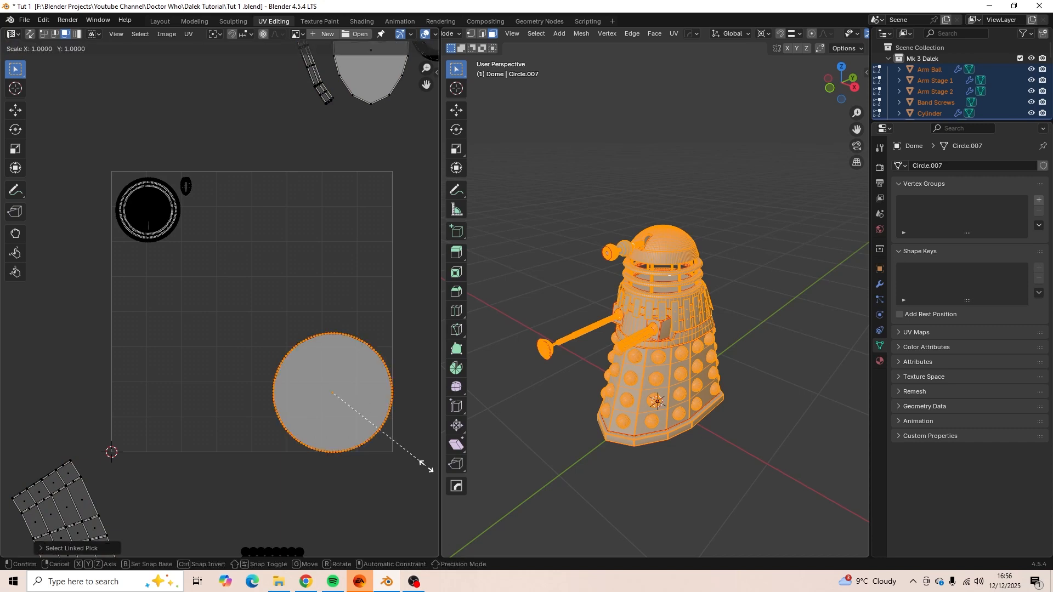
click(343, 404)
key(g)
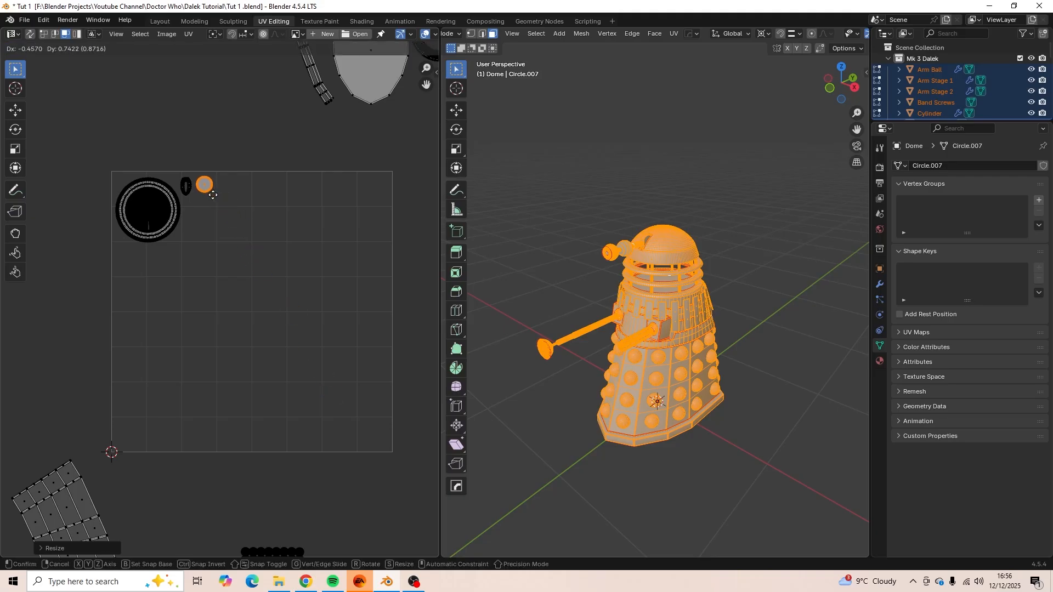
click(210, 192)
Select the large curved panel island below the grid, rotate it 90° and move it into the lower part of the UV grid.
scroll(216, 209, down, 2)
middle_drag(223, 280, 267, 237)
middle_drag(296, 404, 354, 341)
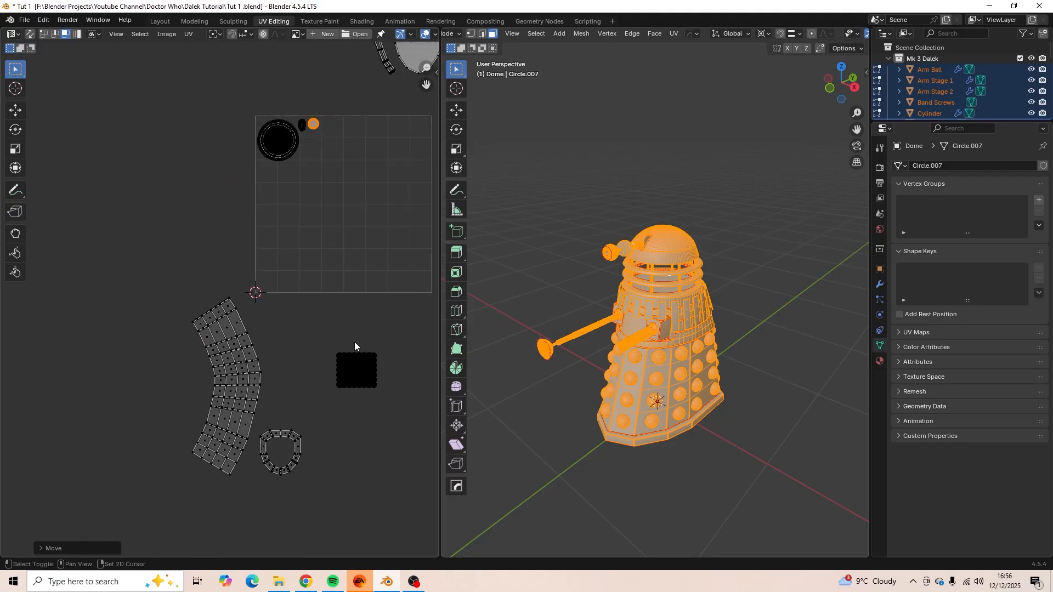
click(208, 334)
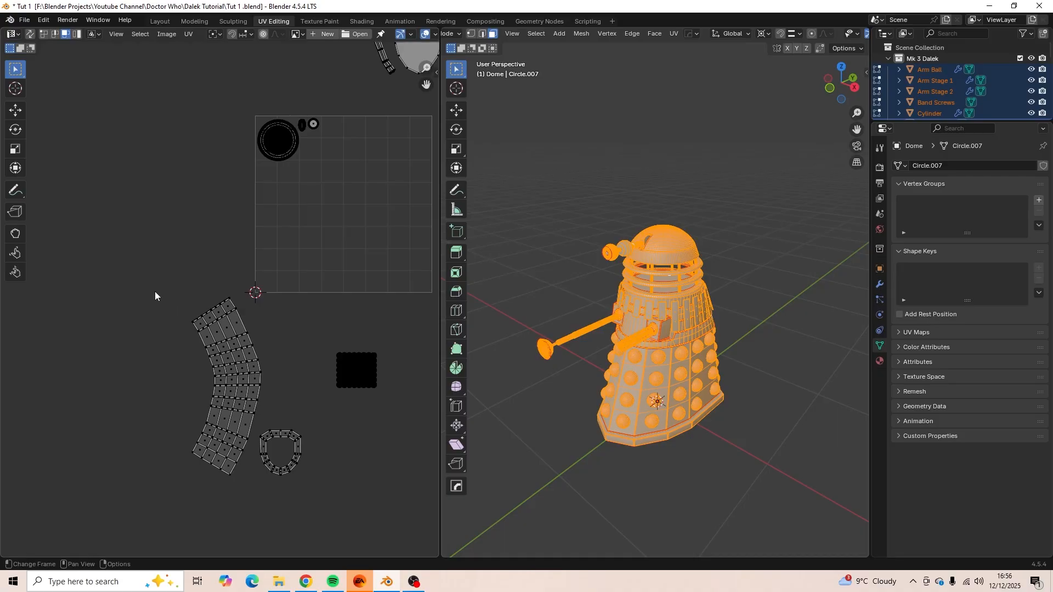
key(l)
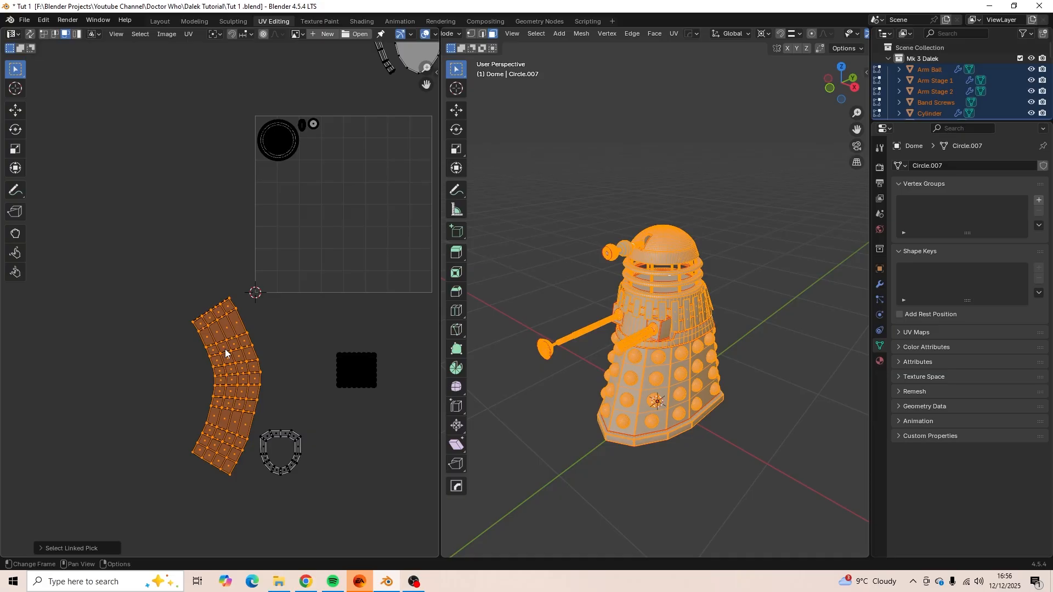
text(r90)
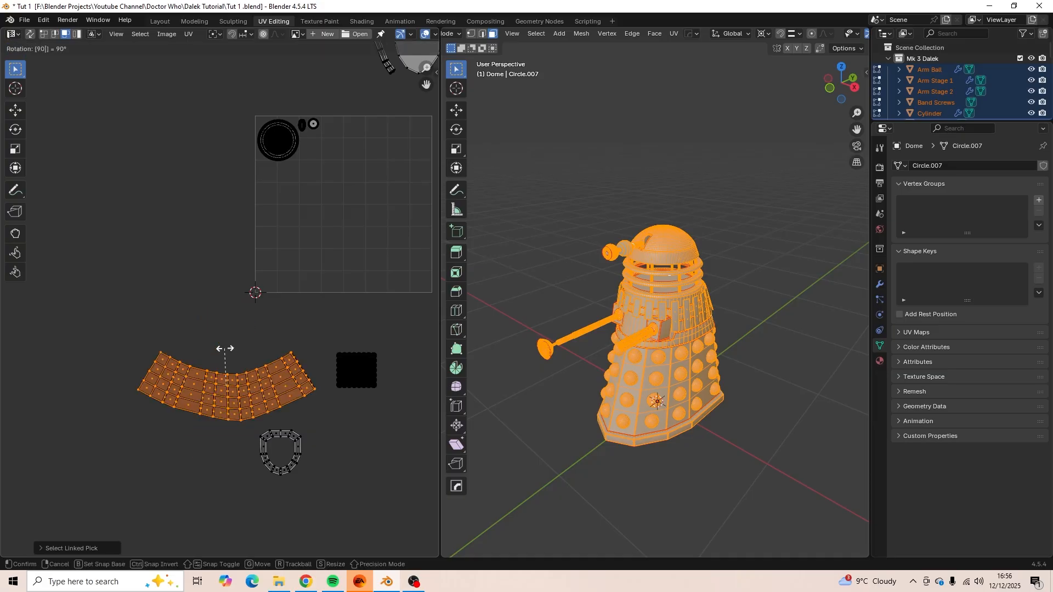
key(Return)
key(g)
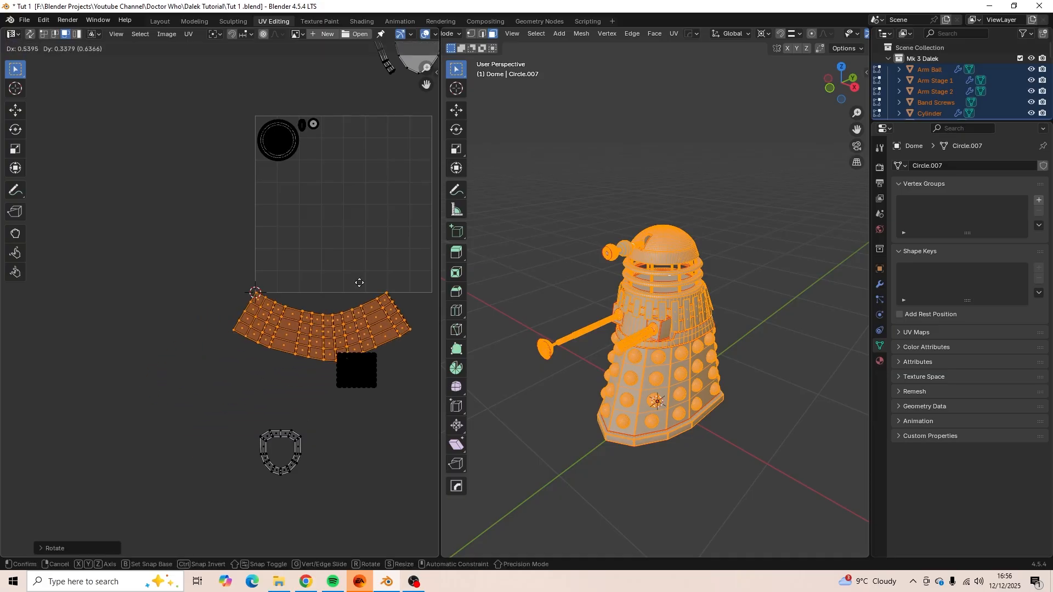
click(379, 213)
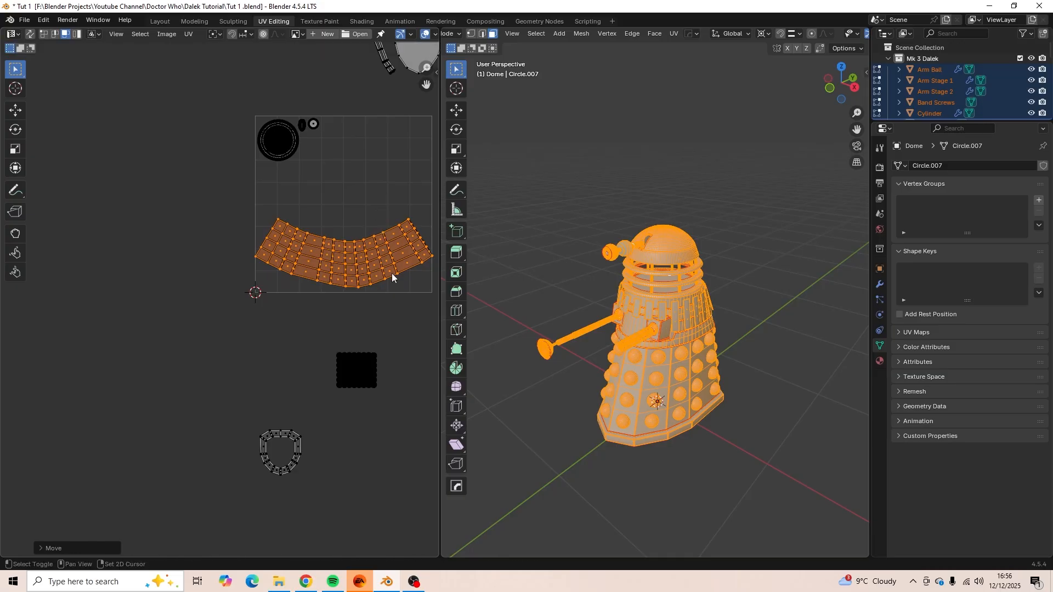
Scale the curved panel island to about three quarters of its size and move it toward the grid's lower-left corner.
middle_drag(392, 277, 341, 353)
scroll(341, 354, up, 2)
key(s)
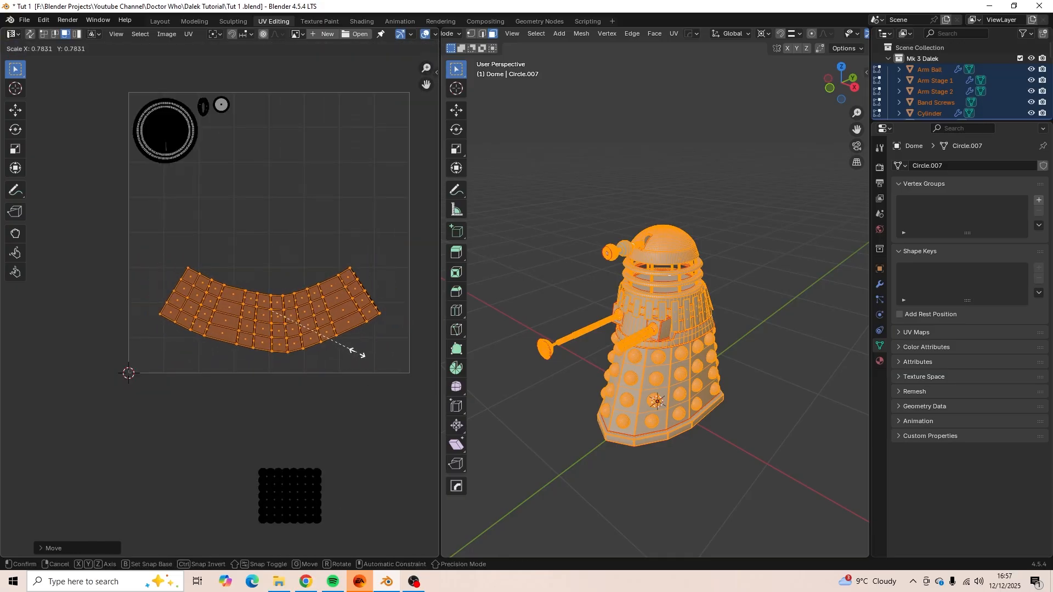
click(354, 349)
key(g)
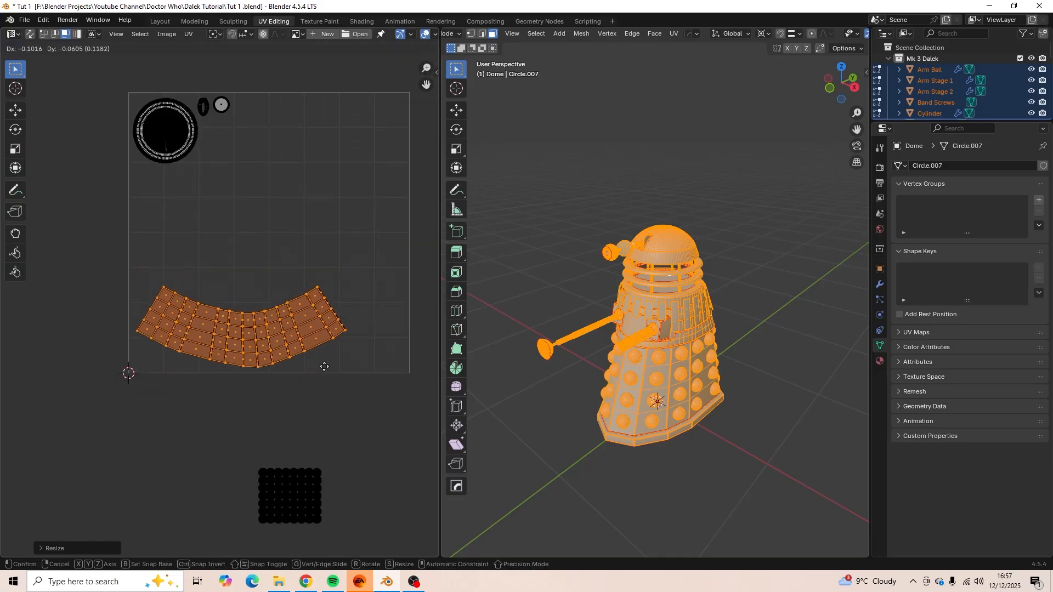
click(322, 367)
Select only the shield-shaped ring island, scale it to about a third and place it in the grid's lower-left corner under the curved panel.
scroll(325, 366, down, 7)
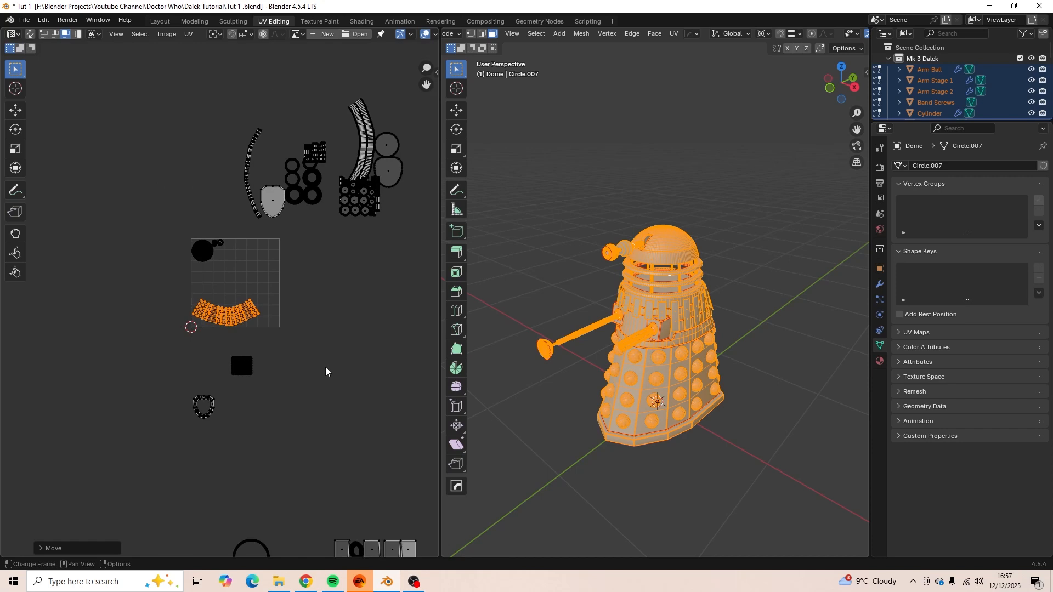
scroll(330, 351, up, 4)
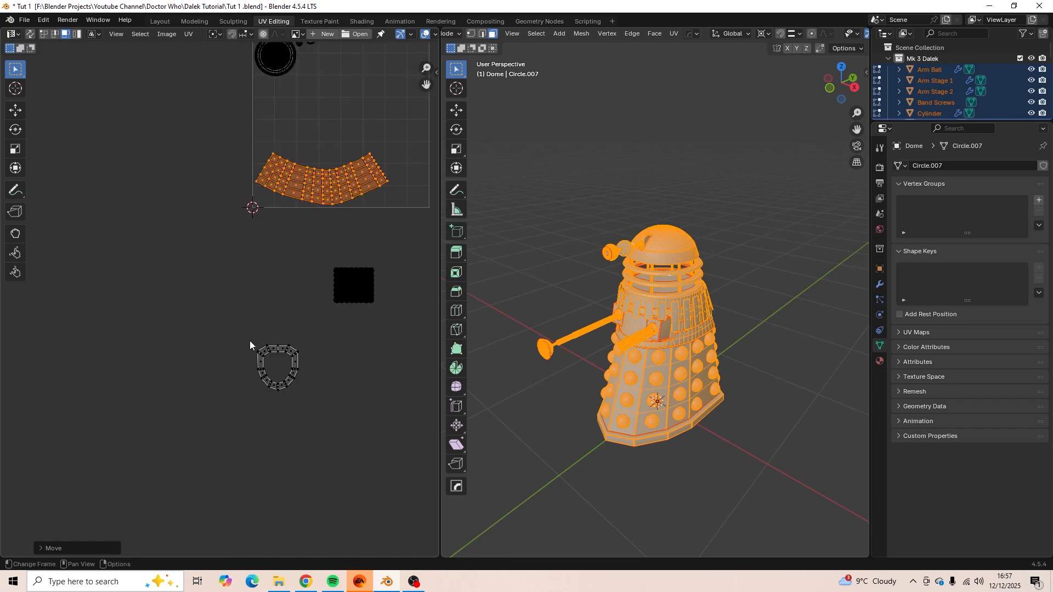
key(a)
key(alt+a)
drag(239, 328, 327, 402)
middle_drag(334, 406, 317, 440)
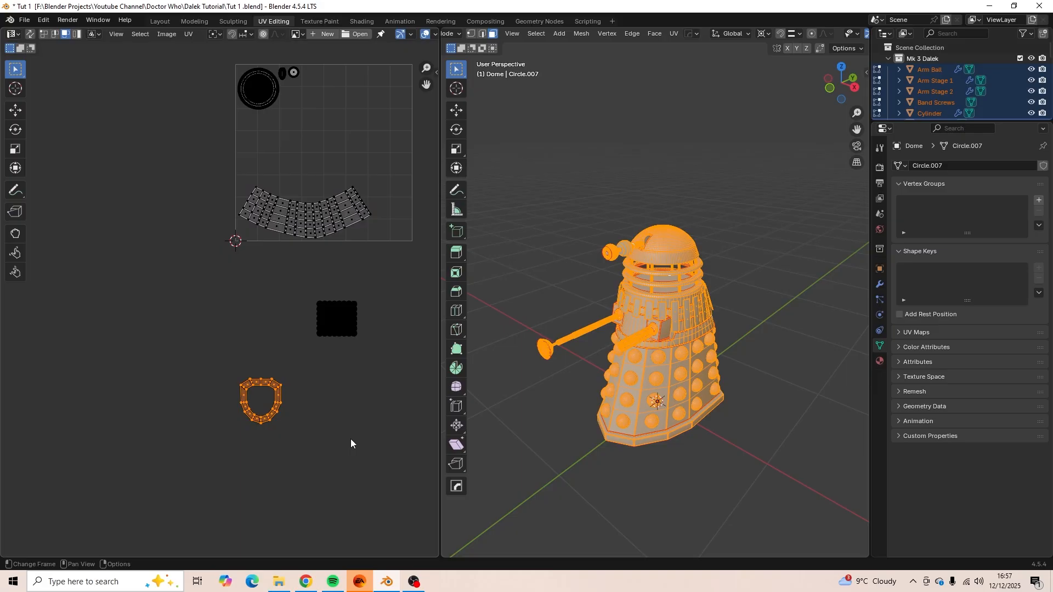
key(s)
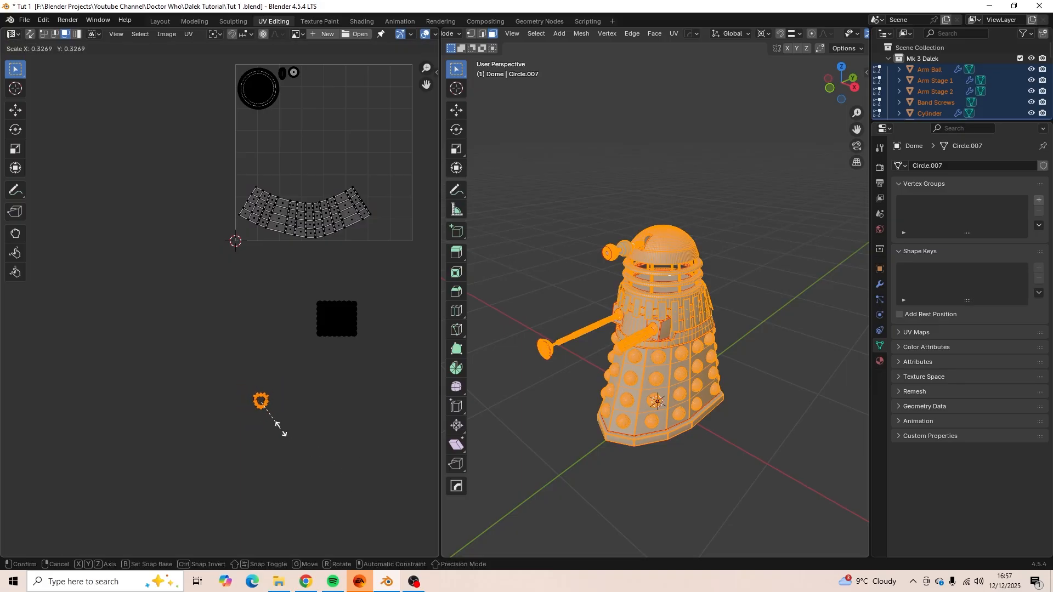
click(278, 429)
scroll(279, 429, up, 3)
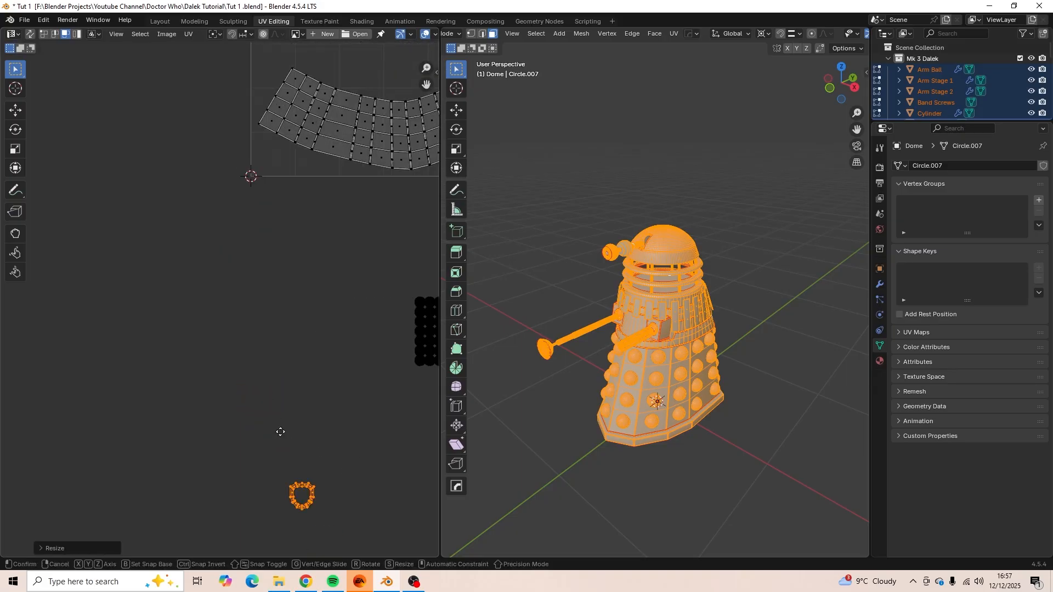
key(g)
click(247, 94)
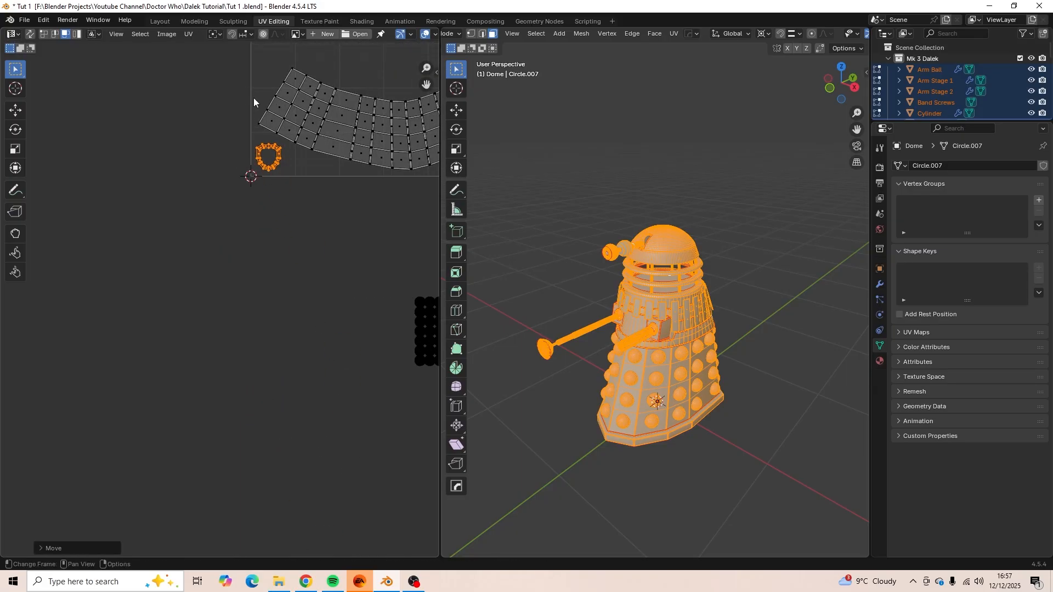
Shrink the shield-shaped ring island slightly so it sits comfortably between the curved panel and the grid's corner.
middle_drag(349, 267, 346, 447)
scroll(345, 348, up, 4)
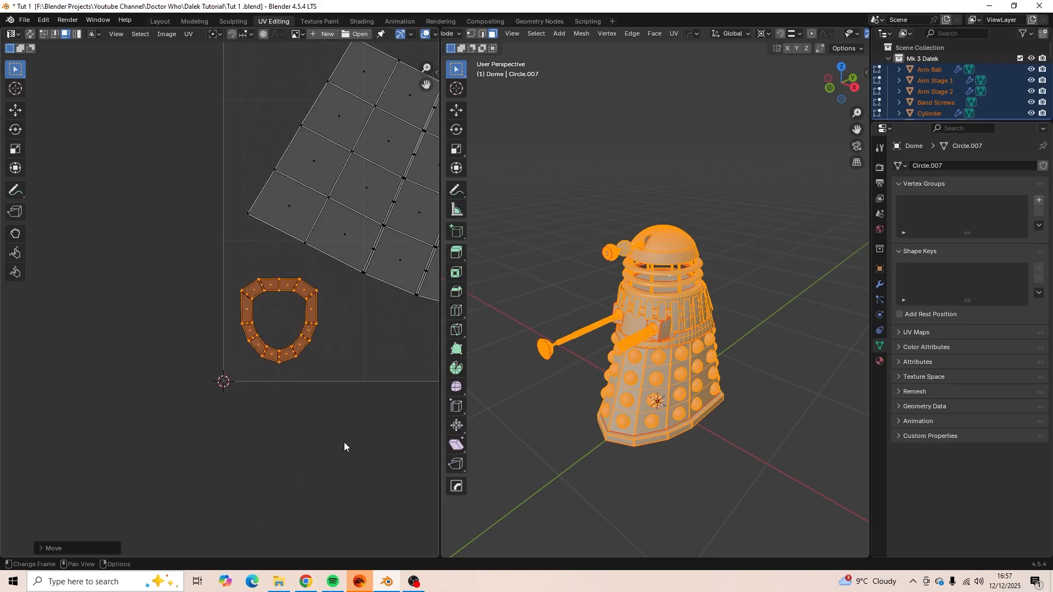
key(s)
click(341, 434)
Select the thin ring island overlapping the block of narrow strips above the grid and move it clear to the strips' upper left.
scroll(339, 436, down, 6)
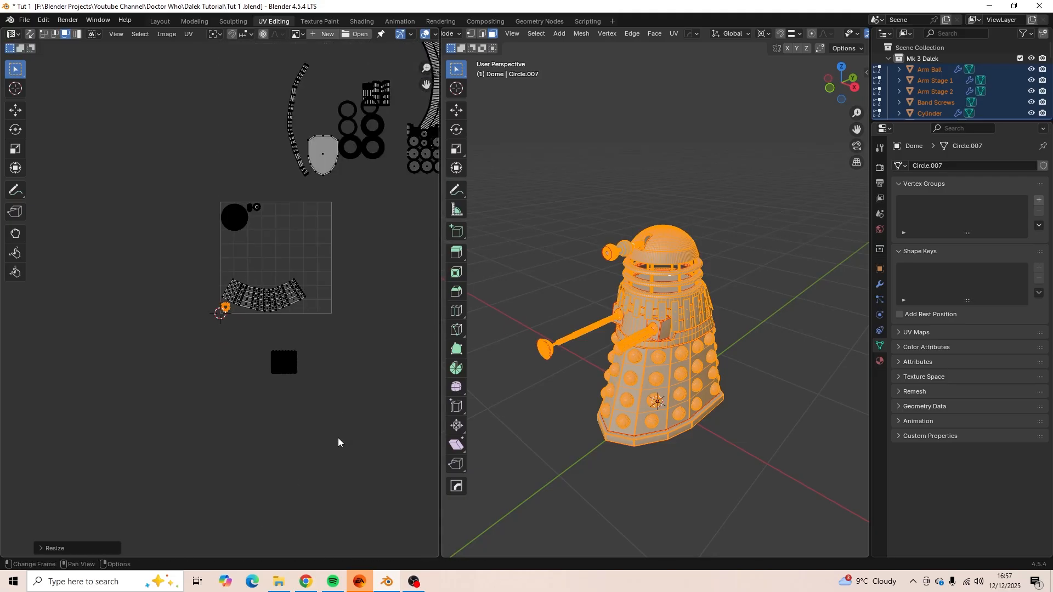
middle_drag(351, 373, 238, 527)
scroll(258, 329, up, 4)
middle_drag(317, 230, 288, 282)
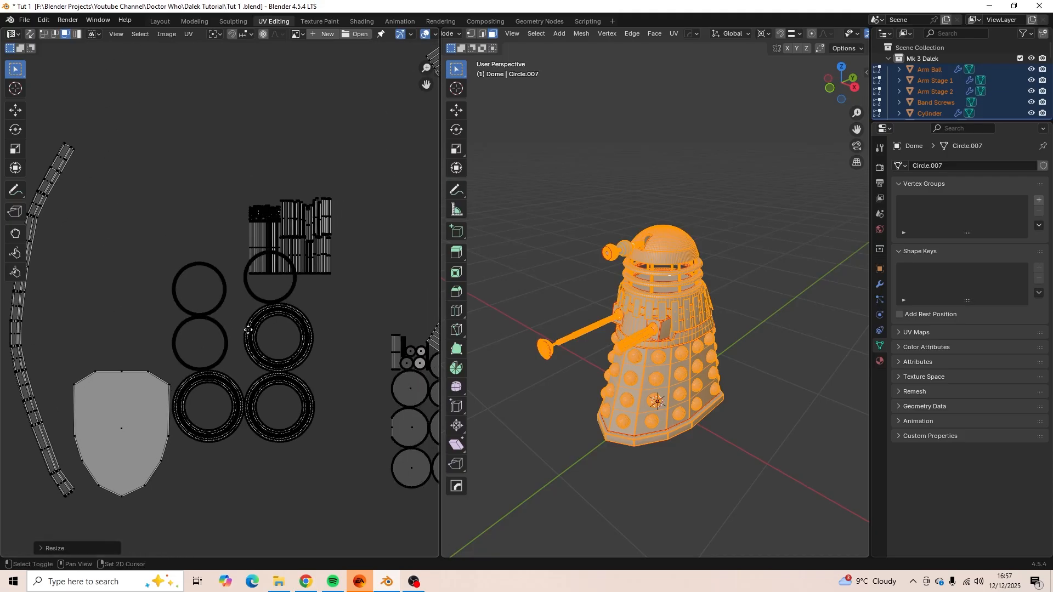
scroll(284, 297, up, 3)
scroll(408, 268, up, 2)
middle_drag(406, 269, 263, 370)
scroll(321, 314, down, 2)
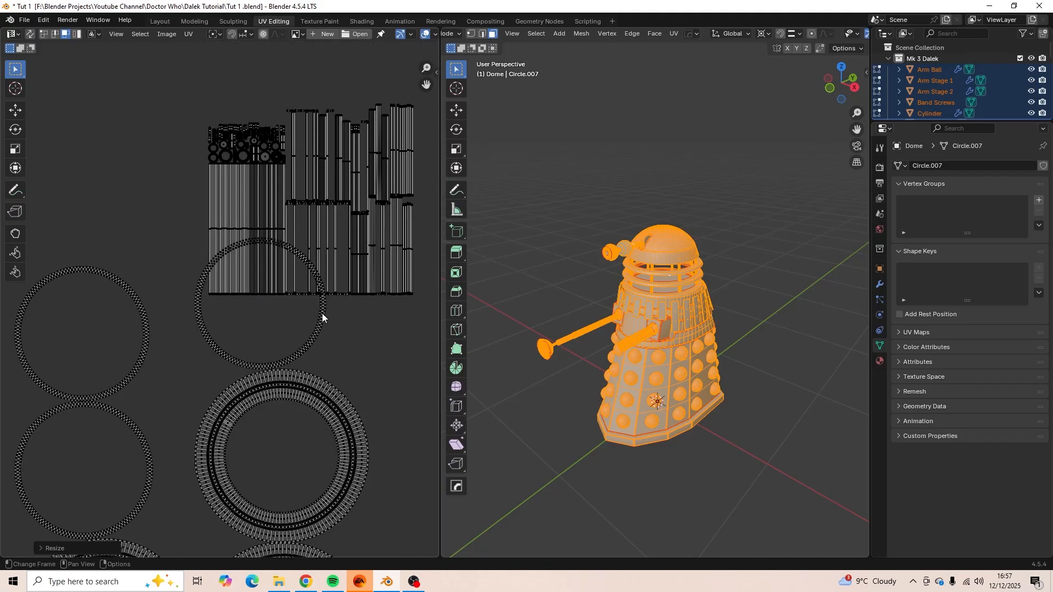
scroll(321, 313, up, 3)
scroll(321, 314, down, 1)
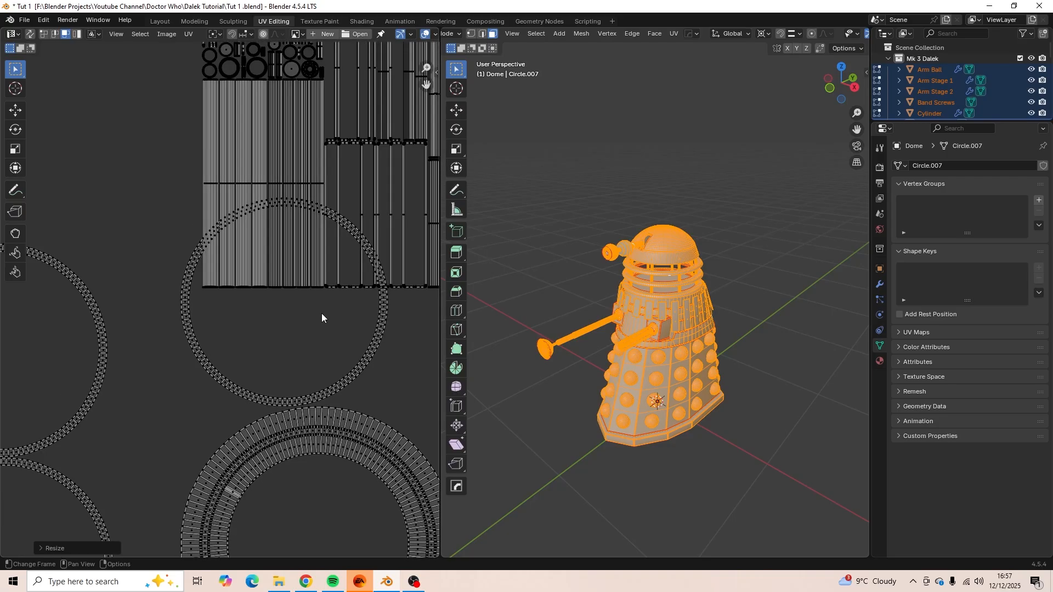
scroll(321, 314, down, 1)
scroll(321, 317, up, 2)
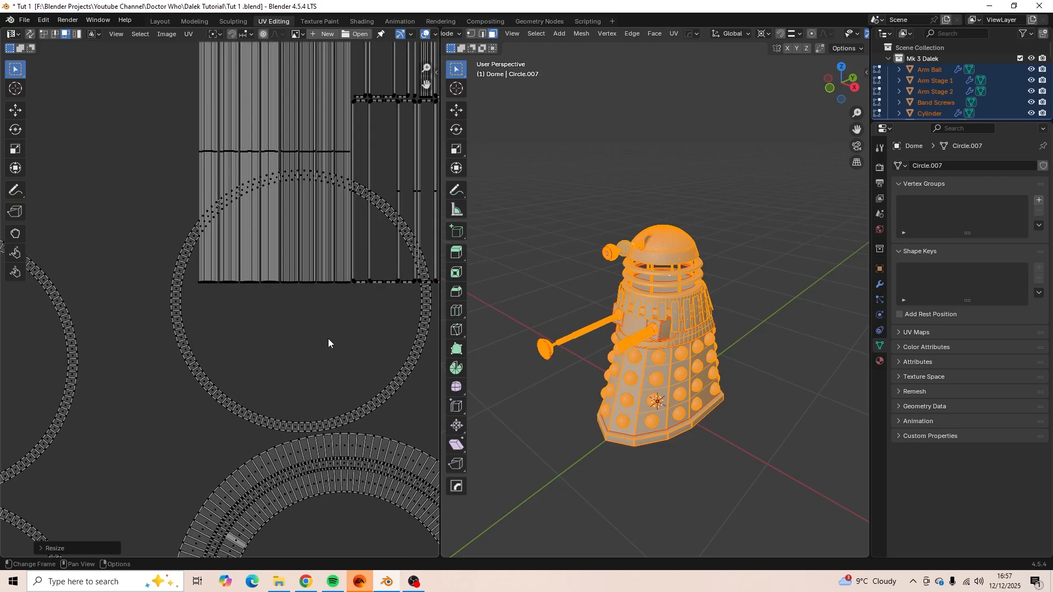
middle_drag(329, 351, 240, 324)
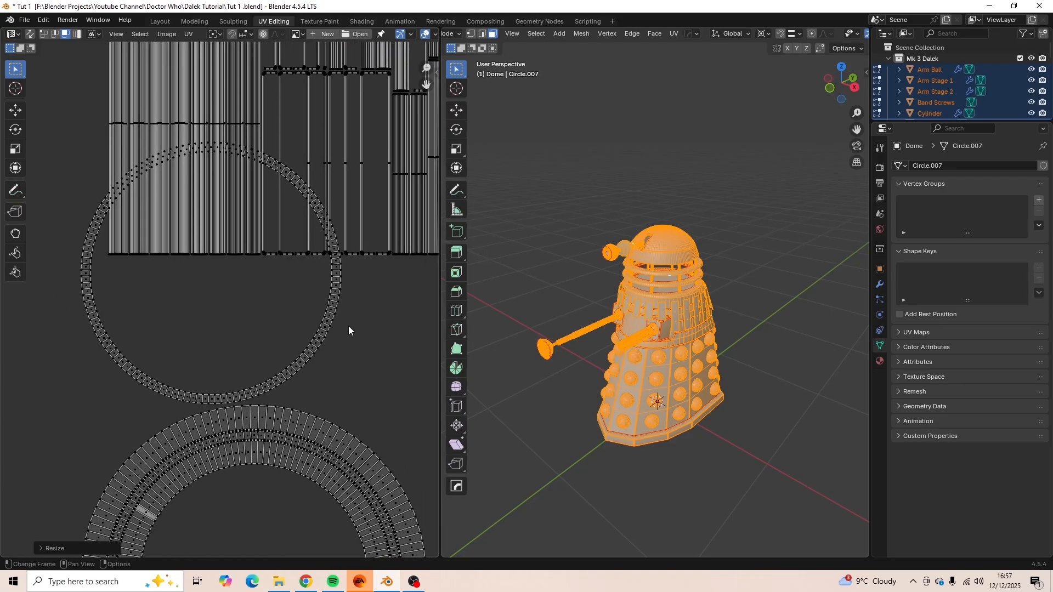
click(327, 338)
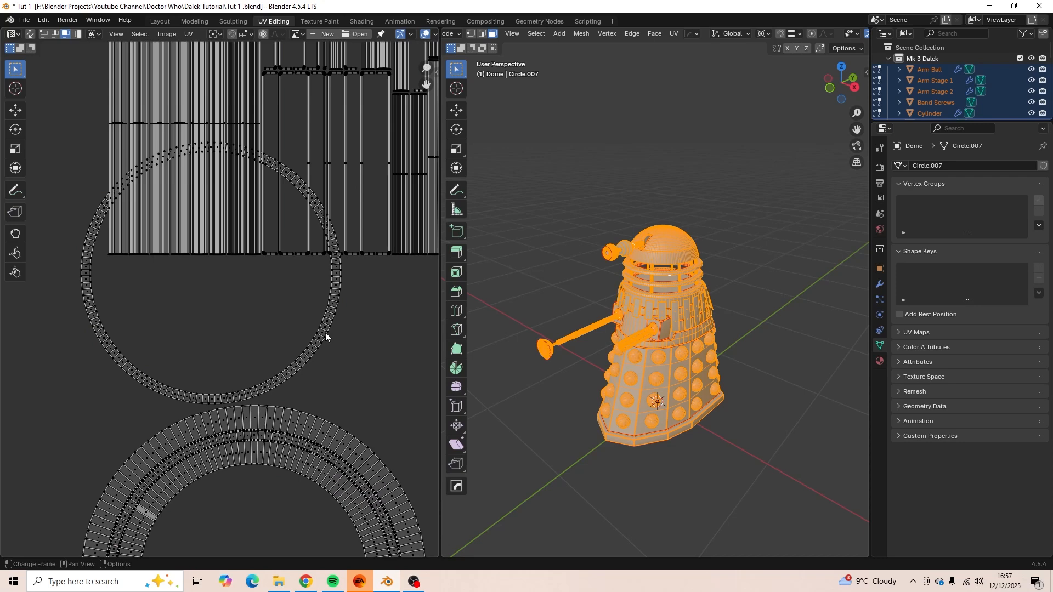
key(l)
scroll(326, 330, down, 2)
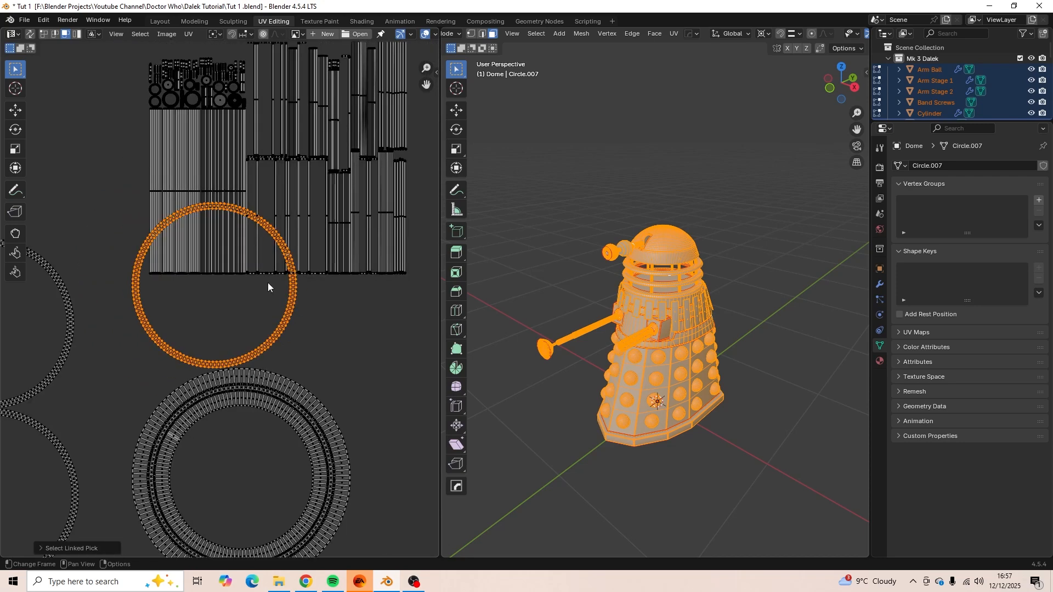
scroll(267, 286, down, 2)
key(g)
click(151, 206)
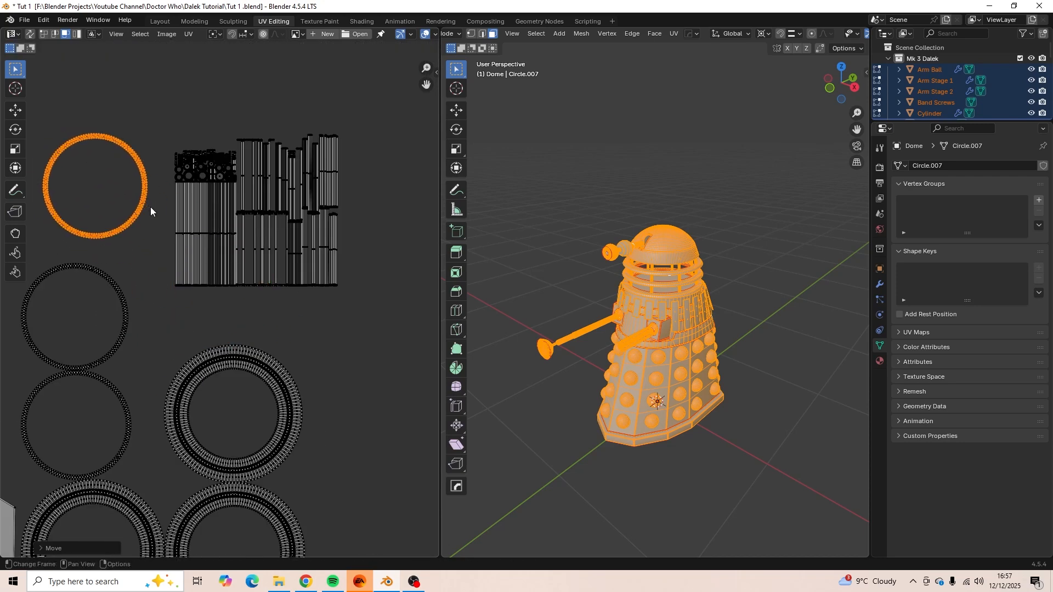
Select only the long ribbed curved band island and move it up and left, clear of the cluster of discs and strips.
scroll(222, 292, down, 6)
scroll(295, 381, up, 3)
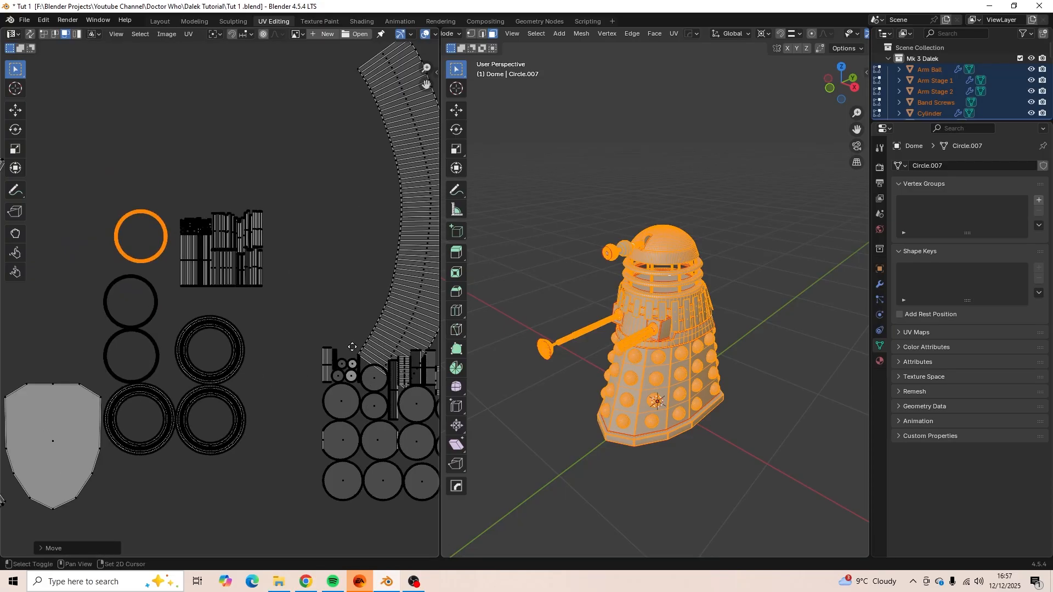
scroll(262, 384, up, 2)
scroll(286, 390, up, 3)
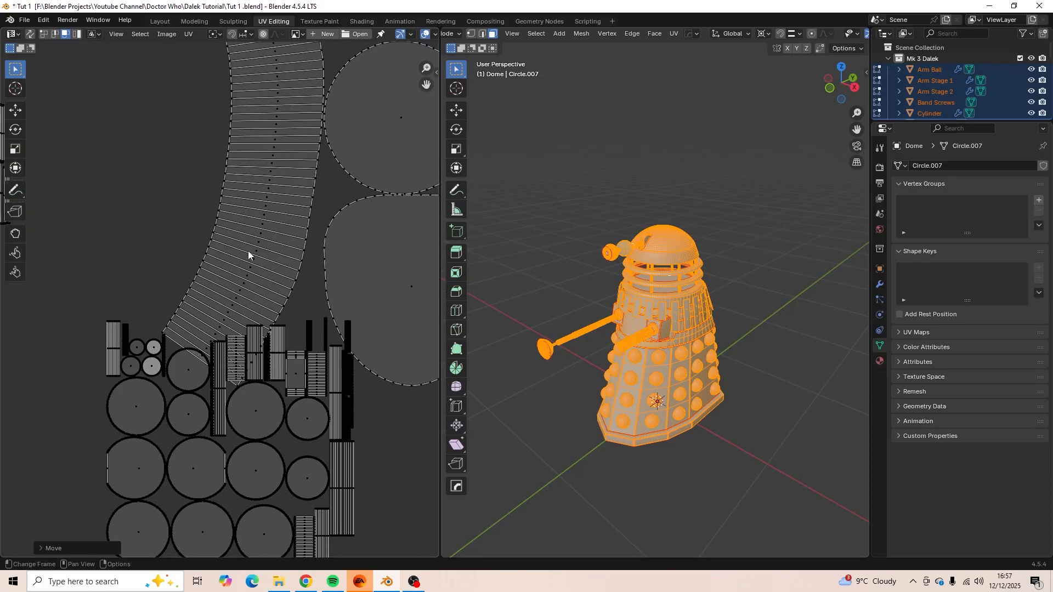
key(a)
key(a)
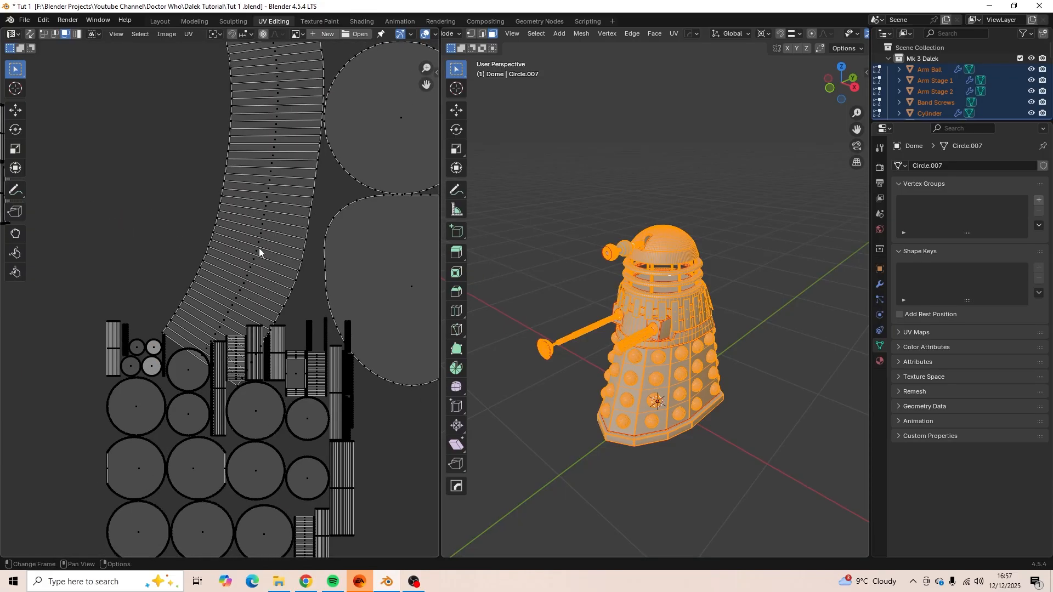
key(l)
scroll(259, 248, down, 1)
key(g)
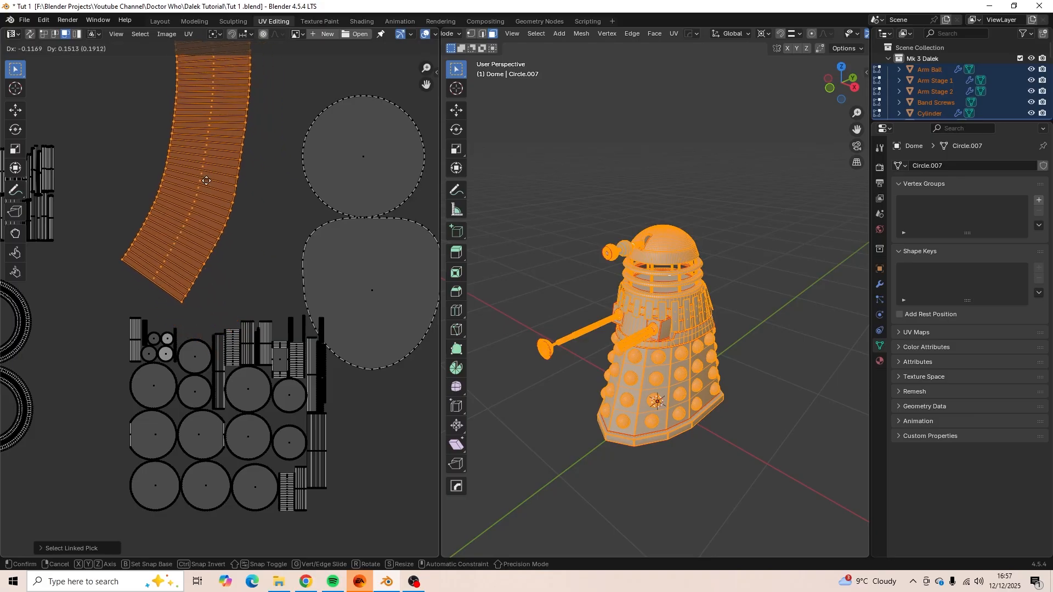
click(199, 176)
Select only the large rounded shield island and move it right and slightly down, clear of the cluster of discs and strips.
middle_drag(335, 280, 221, 322)
key(a)
key(alt+a)
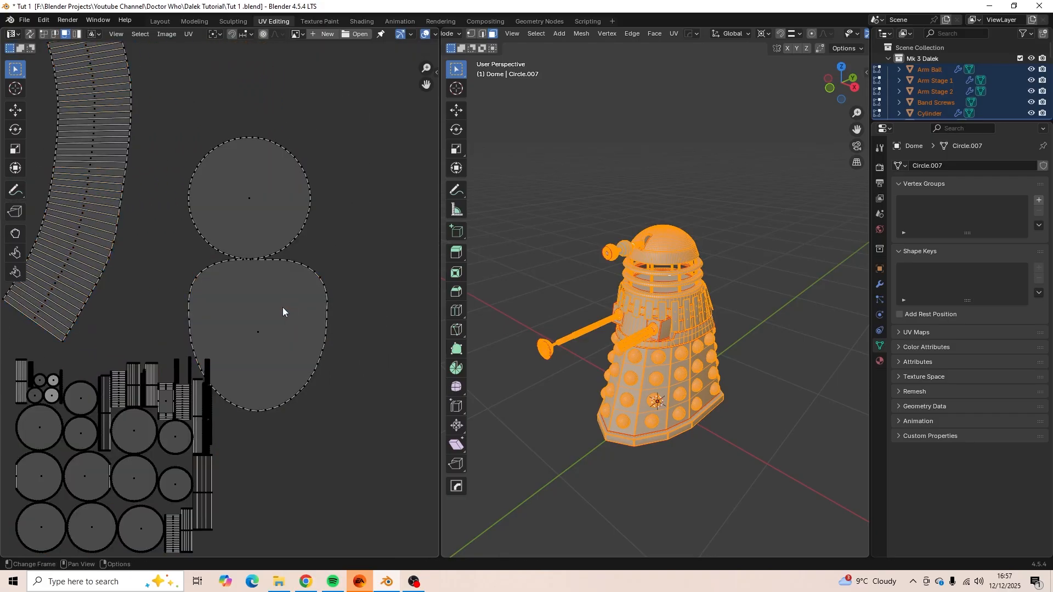
key(l)
key(g)
click(318, 339)
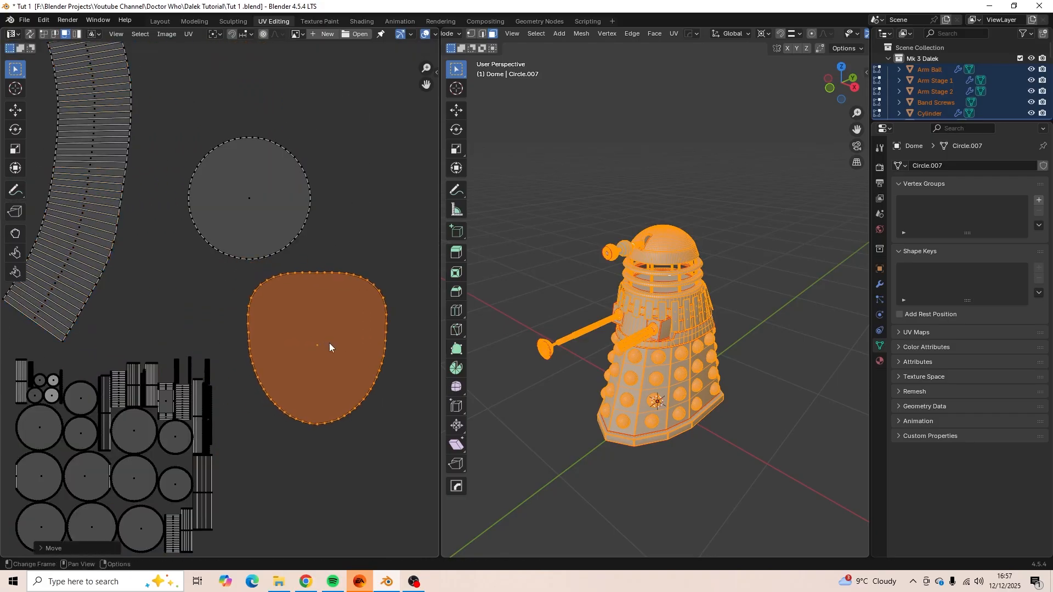
Examine the UV grid and the islands still lying outside it.
scroll(330, 347, down, 2)
middle_drag(298, 454, 254, 555)
scroll(311, 352, down, 3)
scroll(319, 417, up, 5)
scroll(312, 466, down, 3)
middle_drag(312, 469, 298, 435)
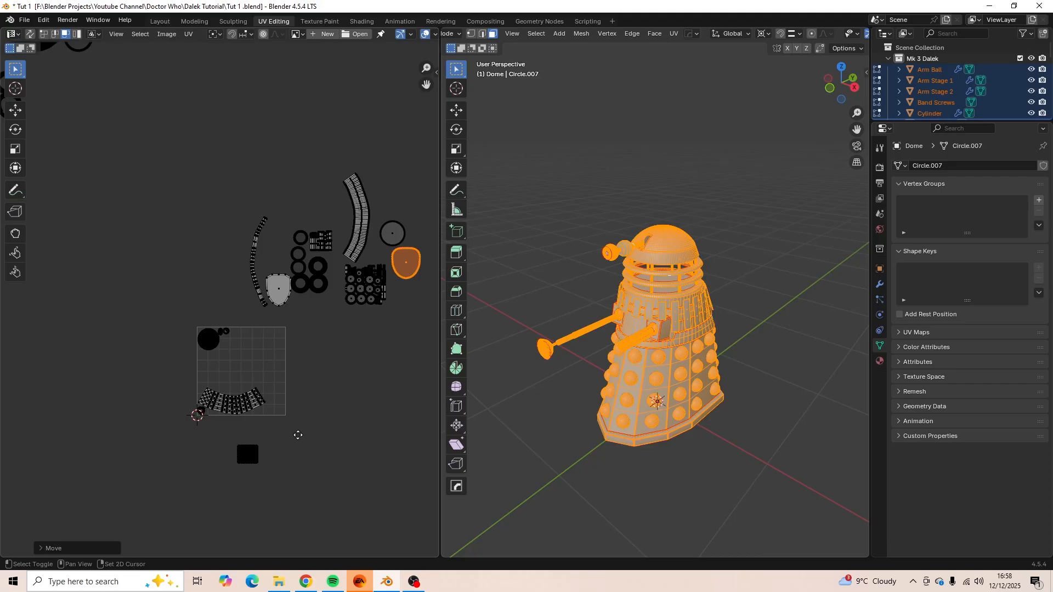
scroll(307, 439, up, 2)
scroll(281, 324, up, 2)
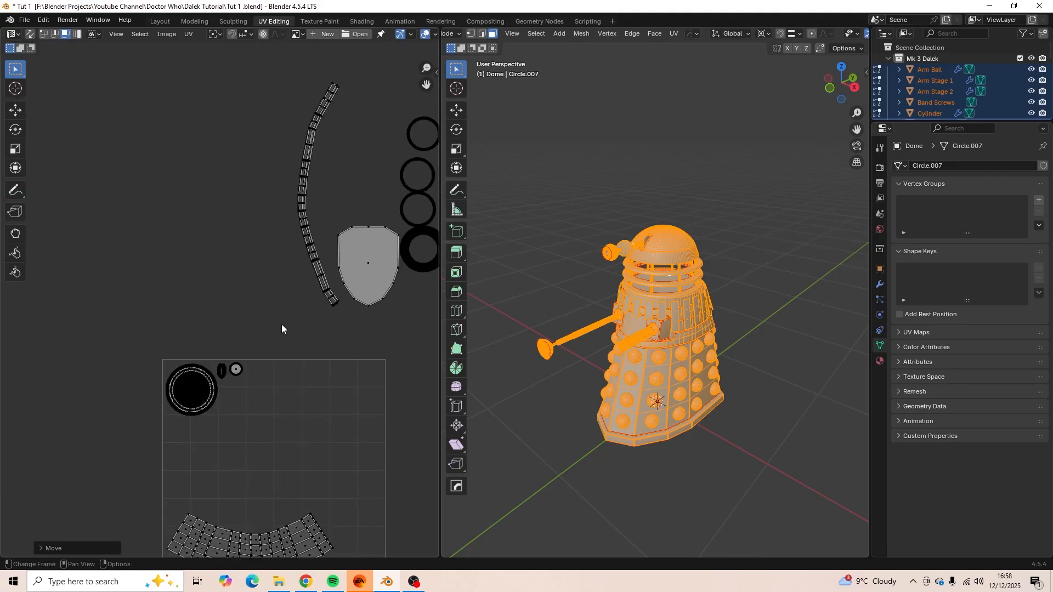
scroll(278, 324, down, 2)
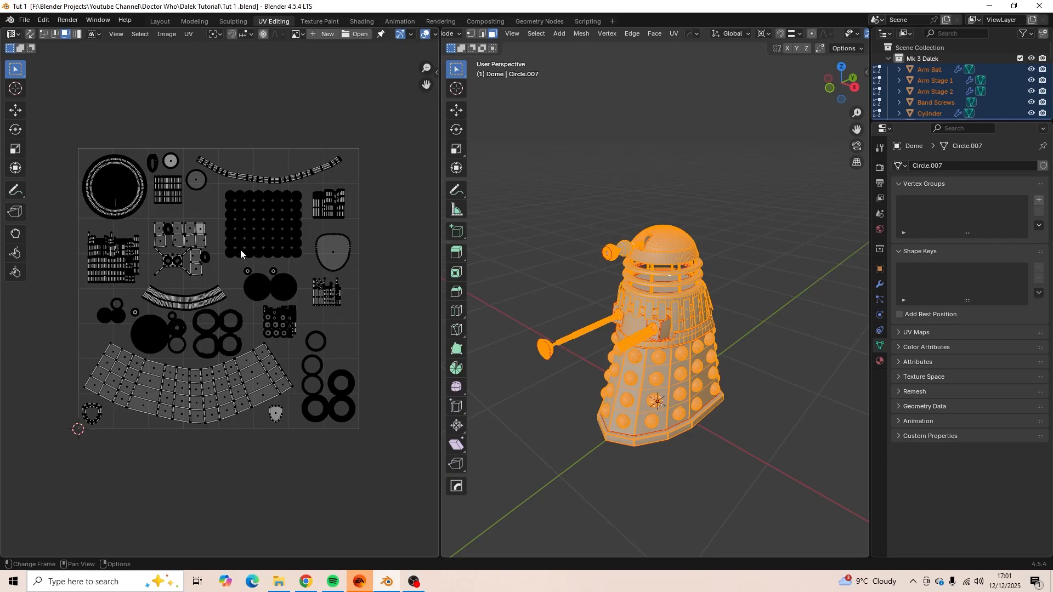
Inspect the arranged islands inside the UV grid up close for overlaps and spacing.
scroll(240, 250, up, 6)
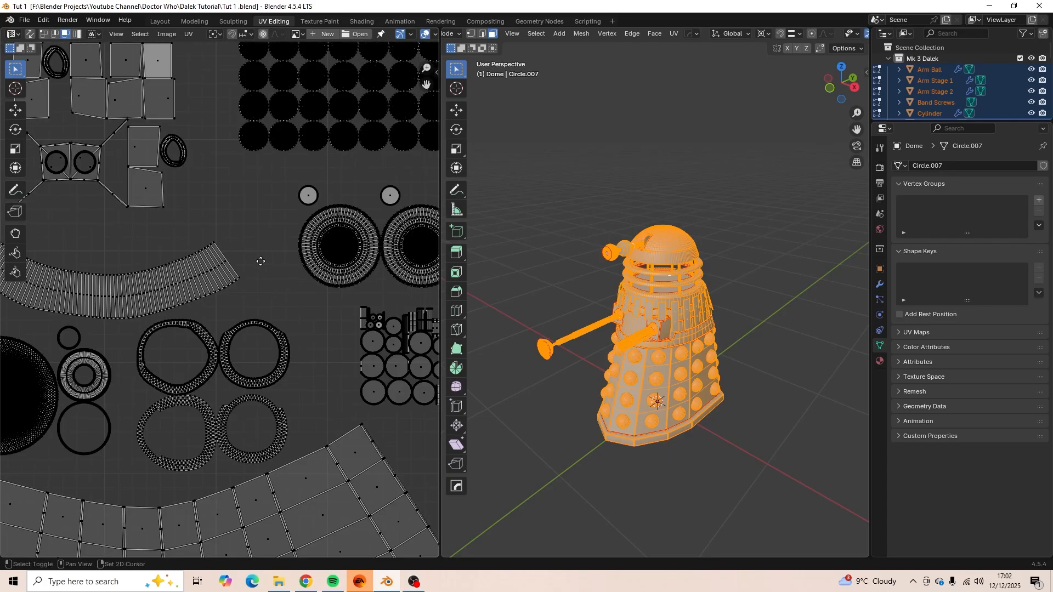
scroll(239, 250, down, 6)
key(a)
key(a)
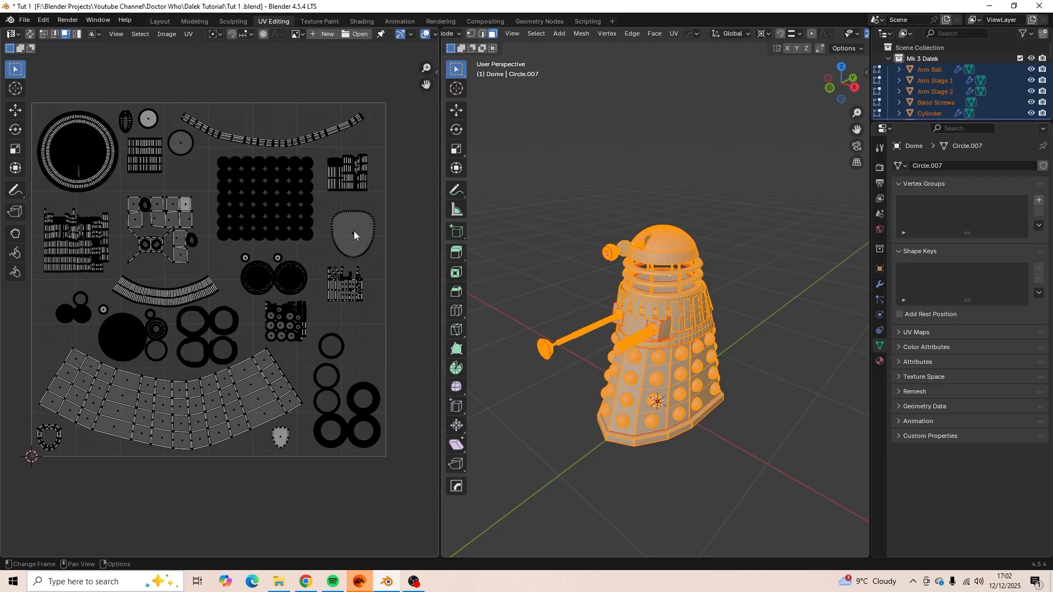
Select the rounded shield island and nudge it slightly up and left within the UV grid.
key(l)
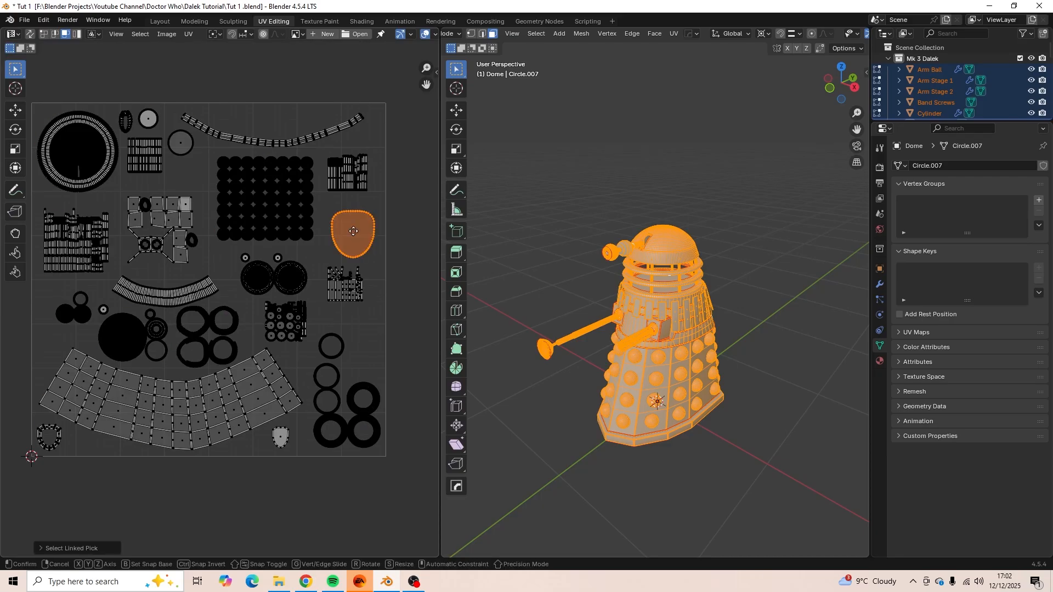
key(g)
click(351, 227)
Examine the block of identical disc islands up close for overlaps and spacing.
scroll(351, 227, up, 3)
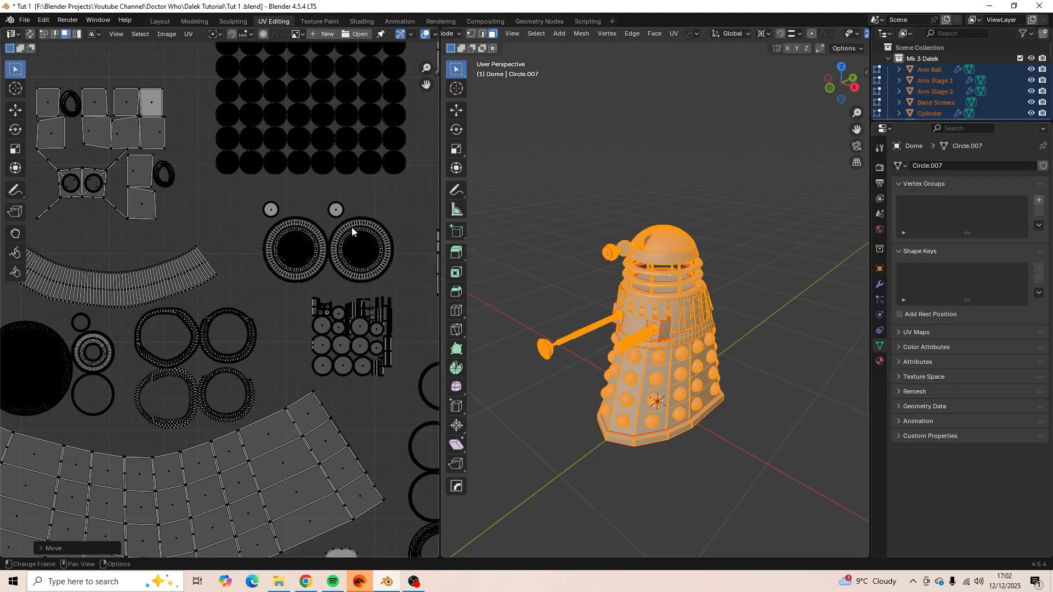
middle_drag(351, 228, 220, 435)
scroll(234, 373, up, 7)
scroll(249, 361, down, 3)
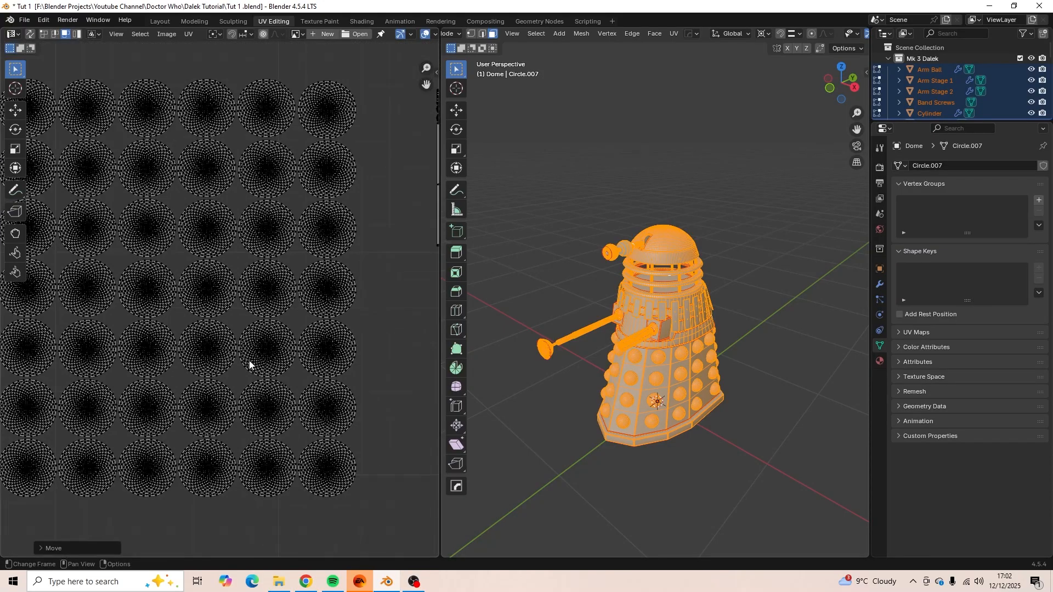
middle_drag(249, 362, 228, 436)
scroll(277, 311, up, 5)
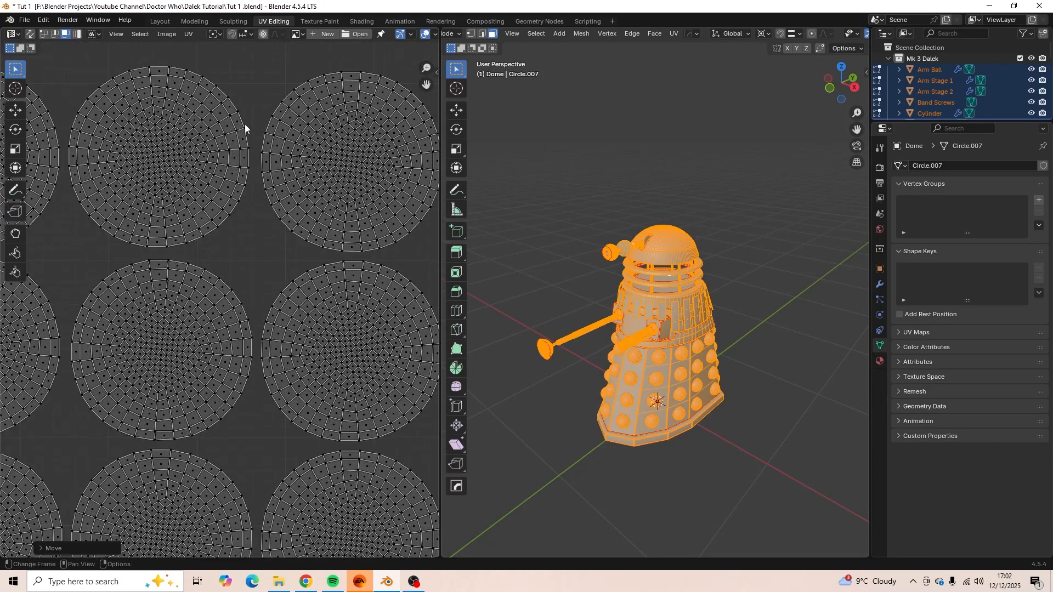
scroll(285, 180, down, 8)
Examine the cluster of narrow strips and small discs above the shield island up close for overlaps.
middle_drag(308, 408, 209, 364)
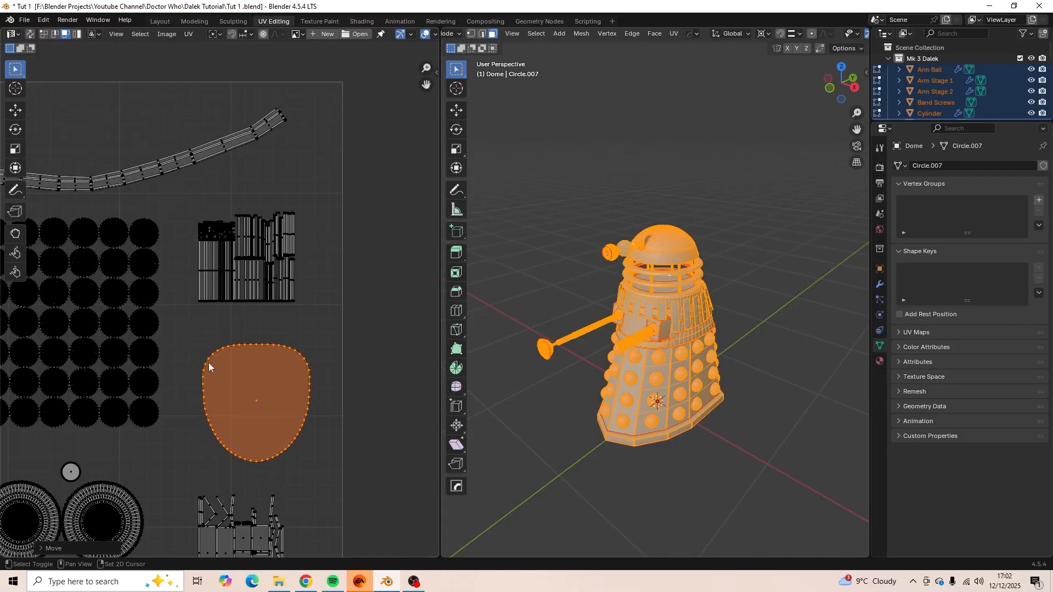
scroll(220, 308, up, 4)
scroll(287, 305, up, 8)
middle_drag(288, 305, 107, 464)
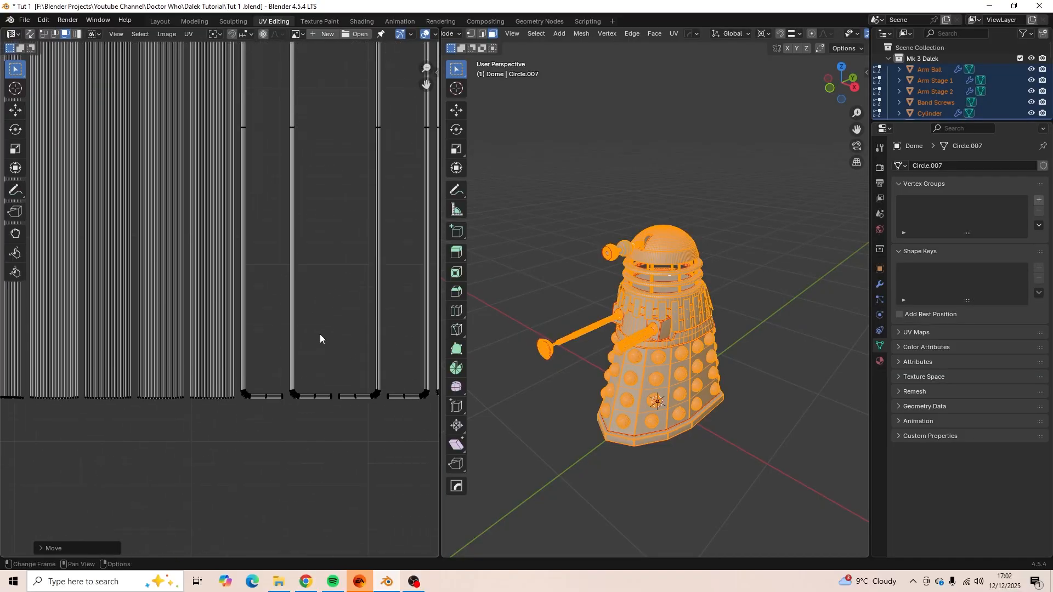
scroll(188, 152, down, 8)
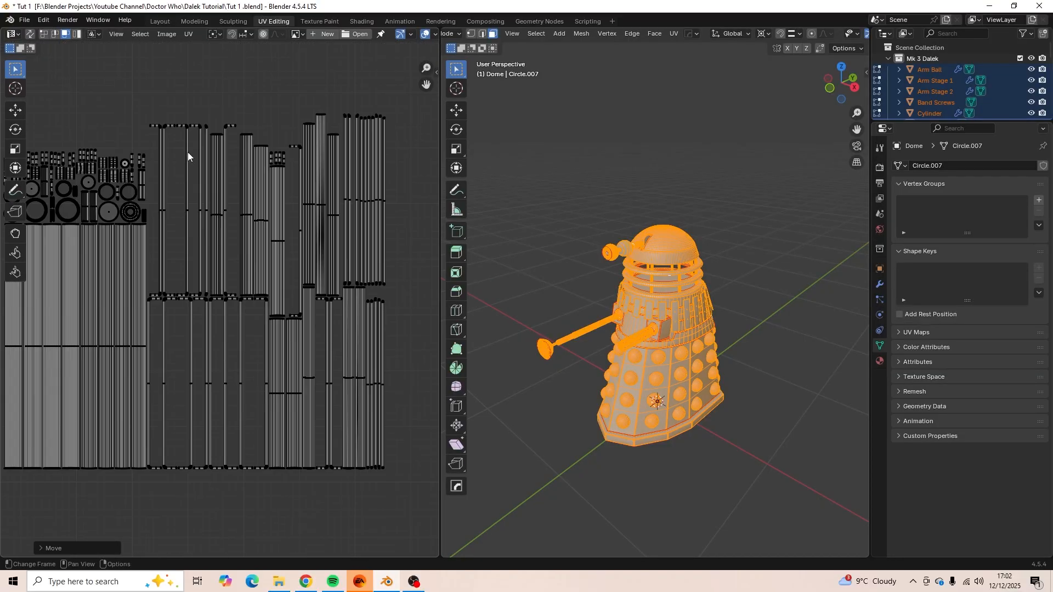
scroll(187, 153, up, 6)
shift+middle_drag(258, 228, 129, 148)
scroll(244, 168, up, 4)
scroll(271, 193, down, 14)
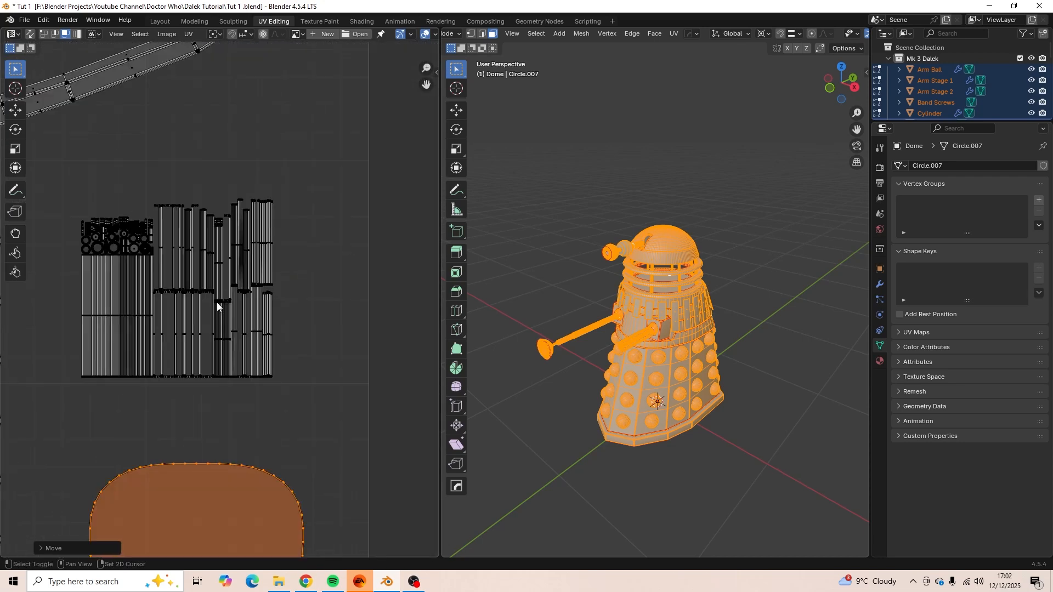
scroll(277, 192, down, 5)
middle_drag(253, 195, 99, 560)
scroll(187, 385, down, 3)
scroll(314, 280, down, 3)
Select all UV islands to check the whole layout, and clear the UV selection.
key(a)
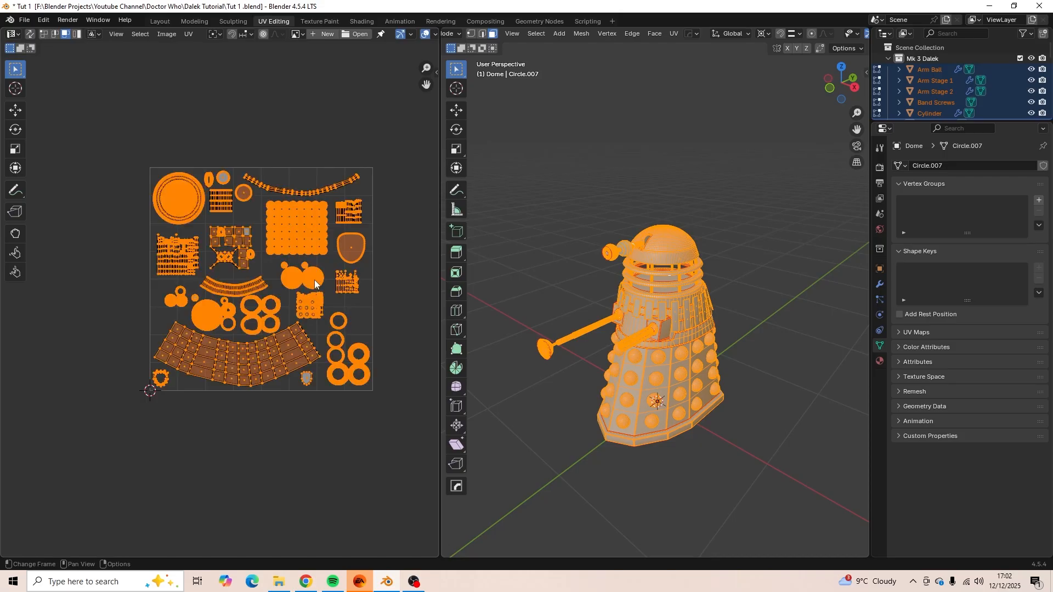
key(alt+a)
scroll(315, 280, up, 6)
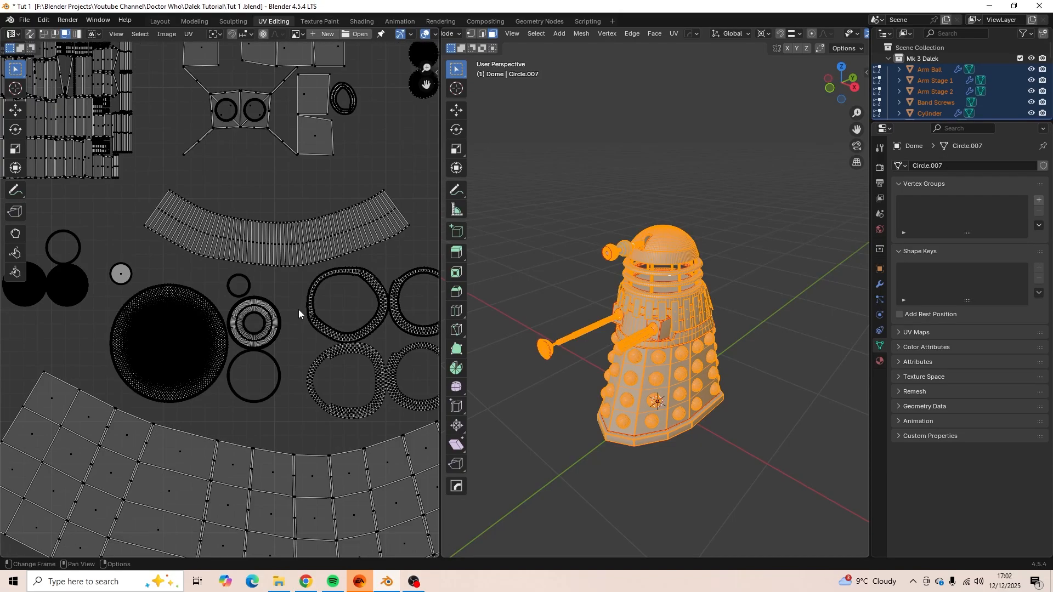
scroll(297, 311, down, 2)
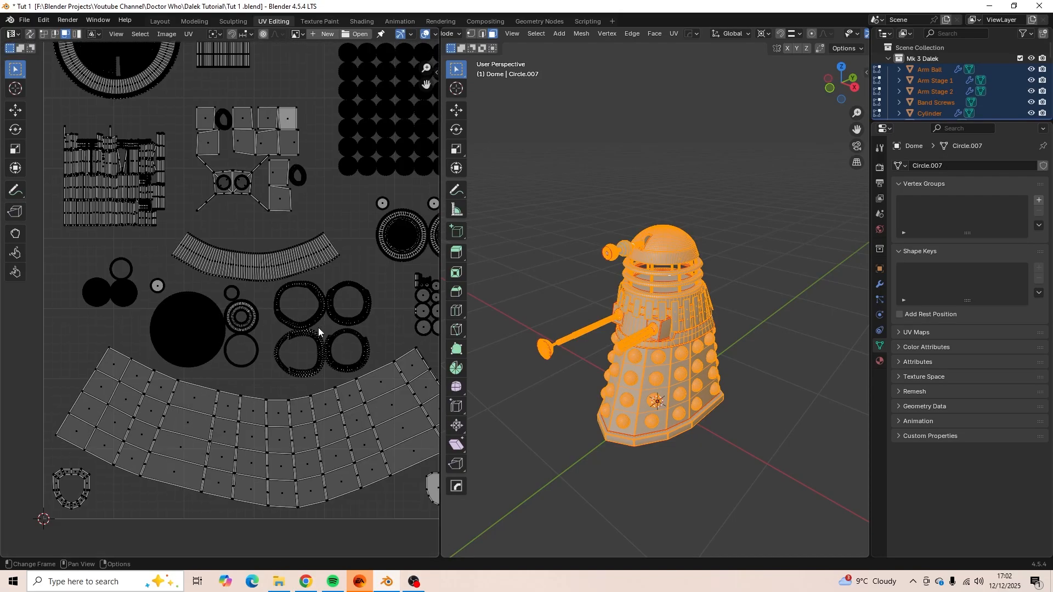
middle_drag(318, 327, 243, 340)
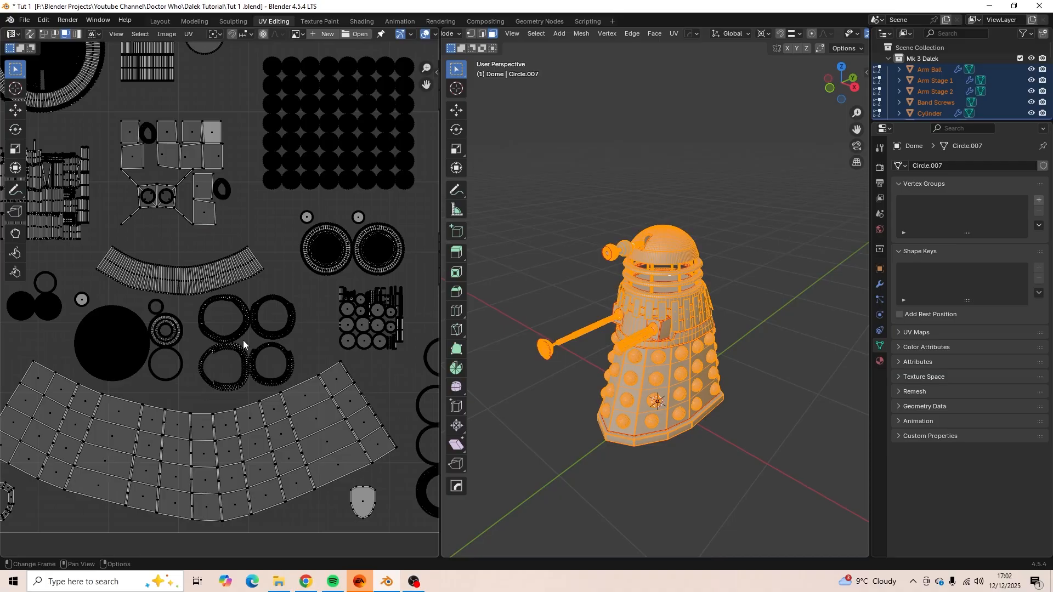
scroll(242, 340, down, 2)
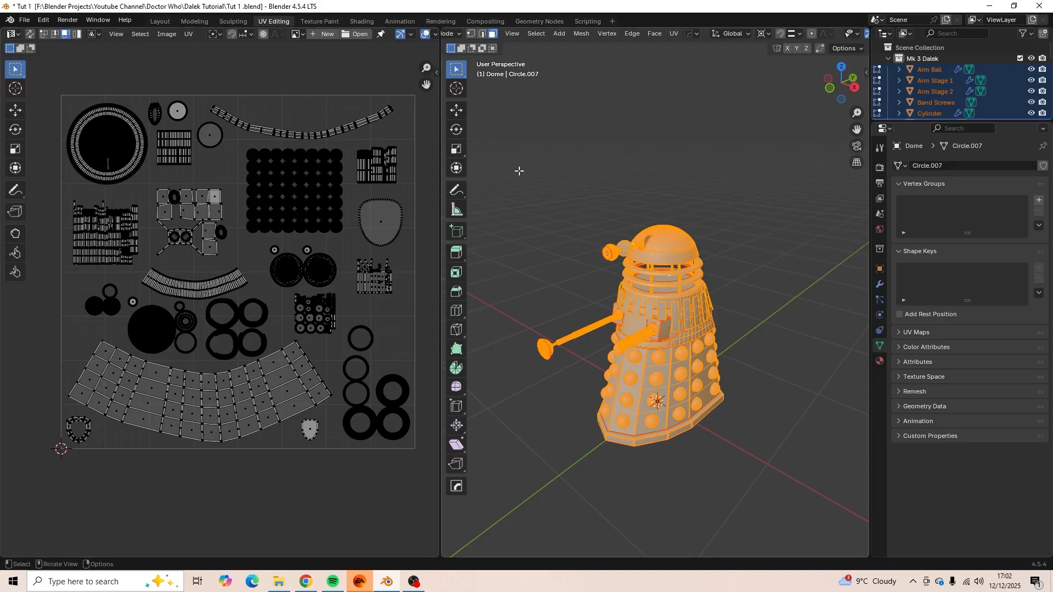
Switch to the Shading workspace, deselect everything and view the Dalek's skirt up close.
click(374, 21)
click(587, 202)
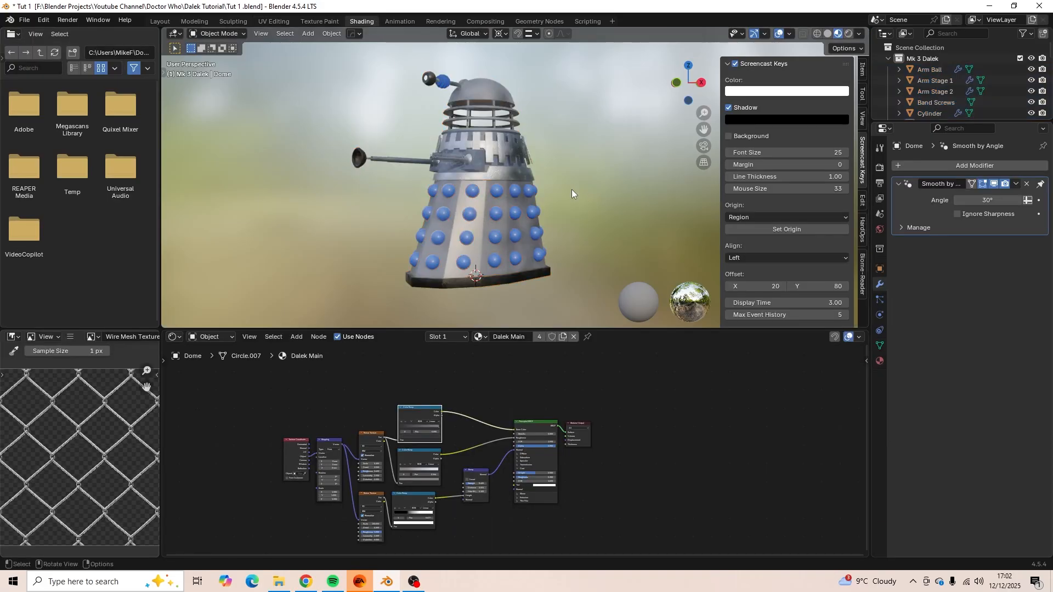
middle_drag(571, 189, 421, 248)
scroll(395, 228, up, 4)
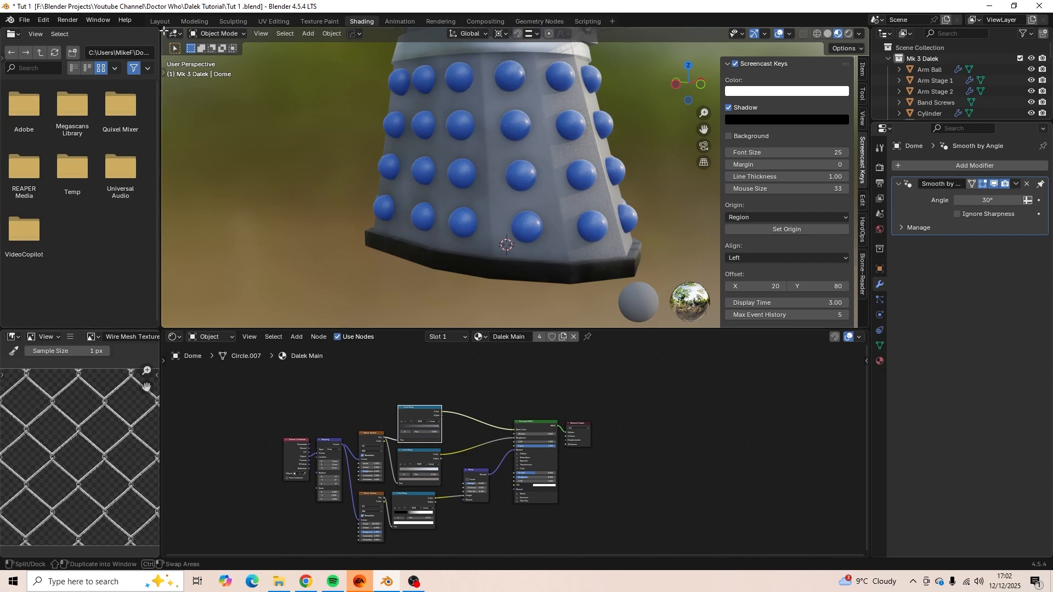
Expand the 3D viewport over the file browser, then widen the image editor and make both lower editors taller.
drag(164, 32, 130, 34)
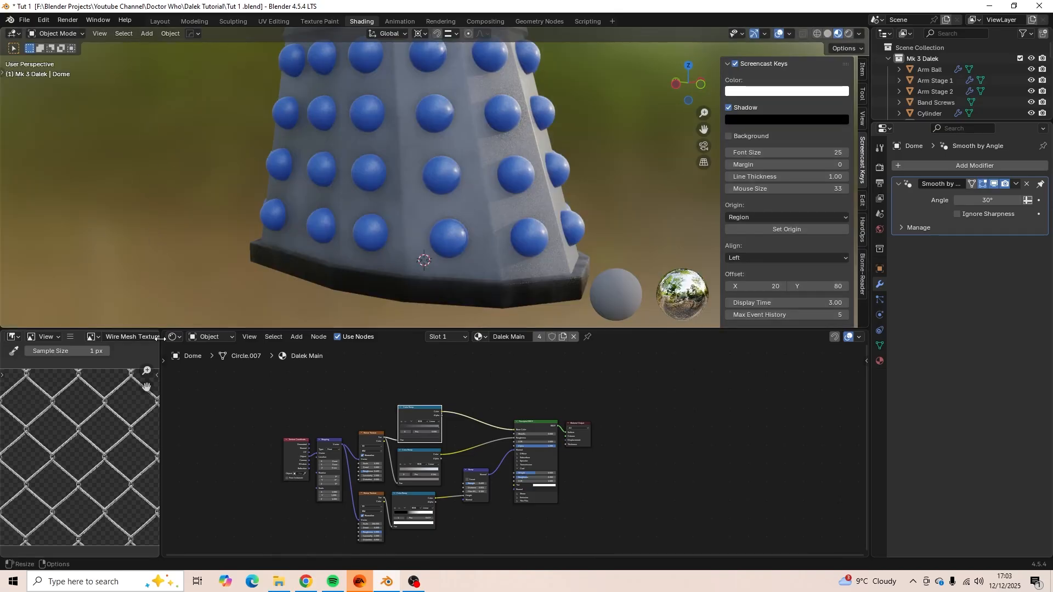
drag(160, 338, 284, 338)
drag(179, 329, 180, 256)
scroll(170, 386, up, 2)
scroll(170, 392, down, 1)
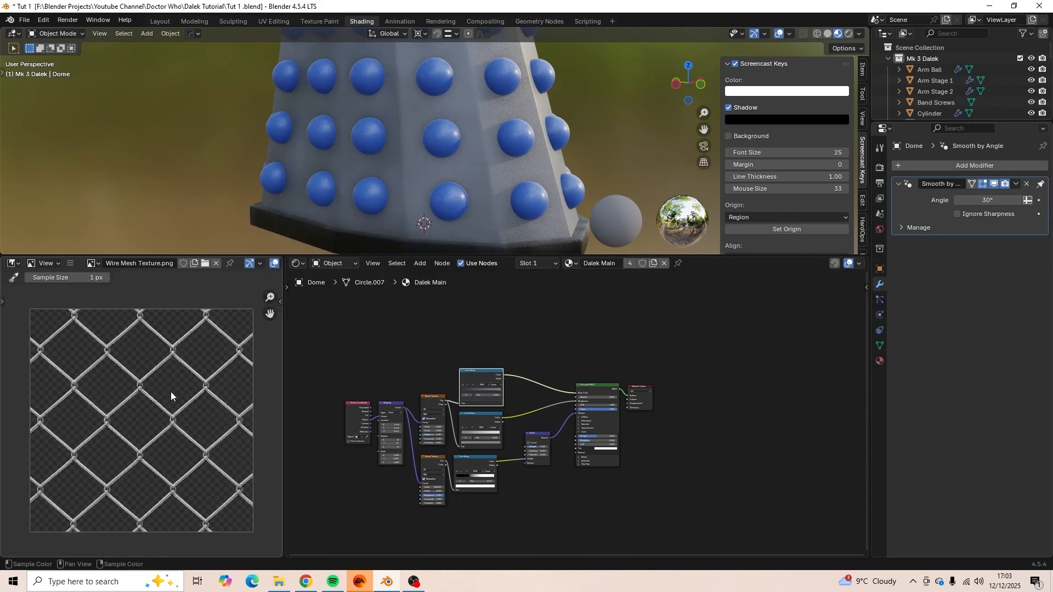
scroll(371, 148, down, 5)
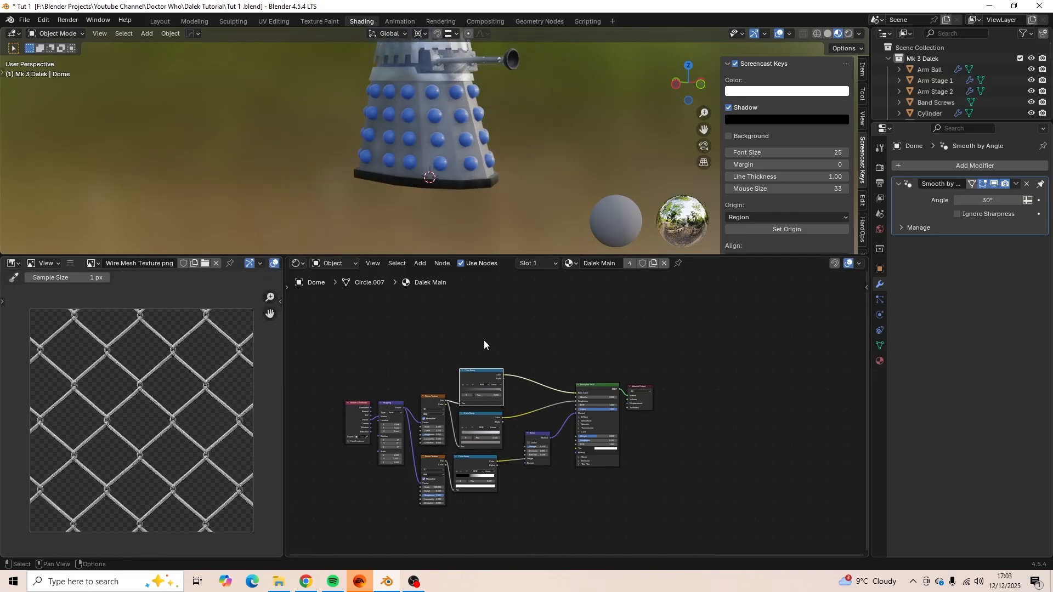
Select the skirt and add an Image Texture node above the Principled BSDF in the Dalek Main material.
scroll(484, 340, up, 3)
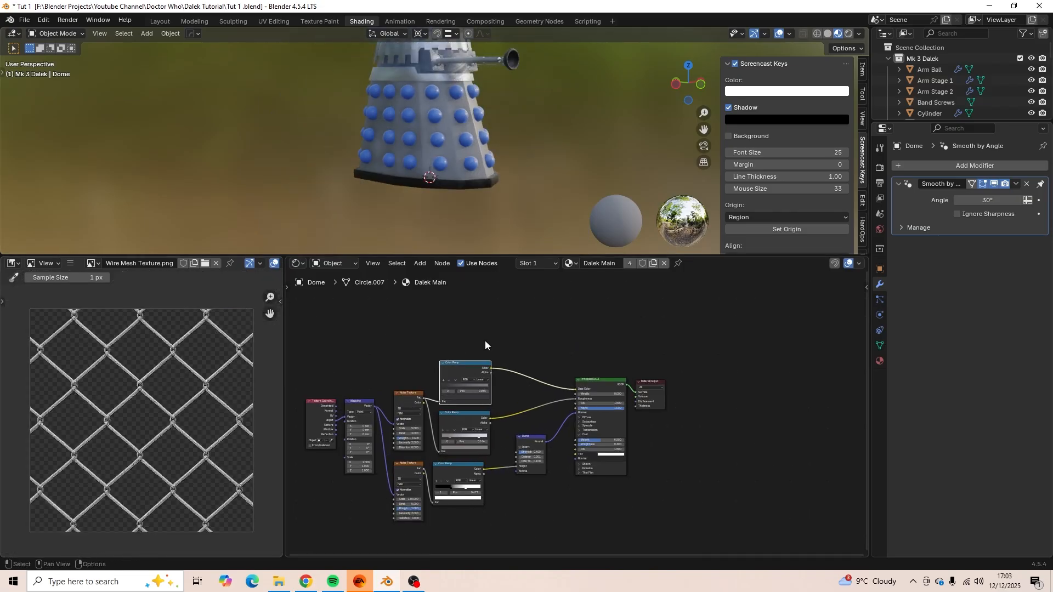
click(419, 157)
middle_drag(604, 326, 560, 359)
scroll(486, 355, up, 3)
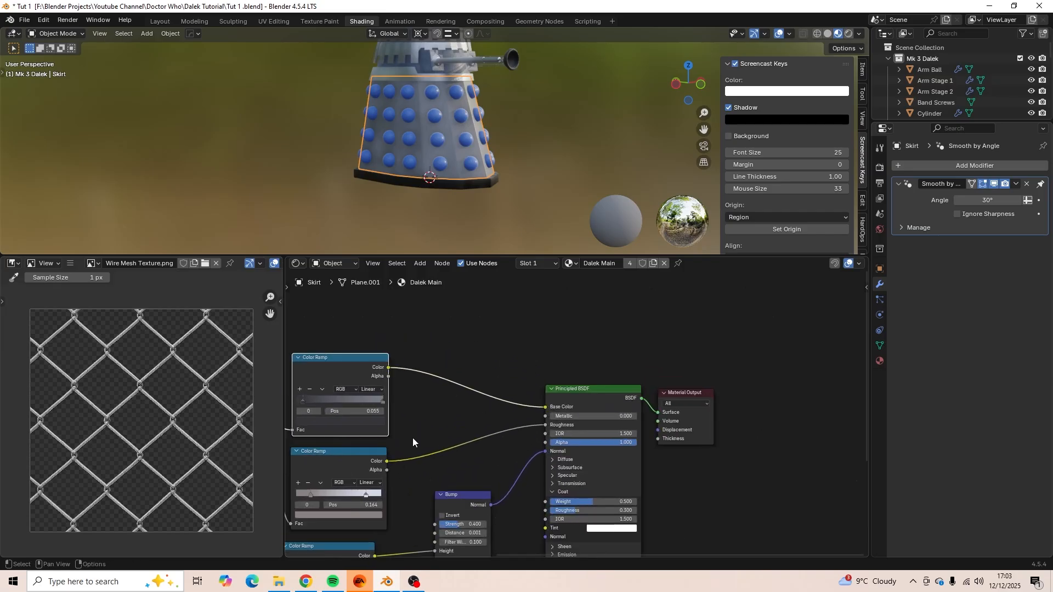
middle_drag(466, 338, 461, 412)
scroll(465, 412, up, 2)
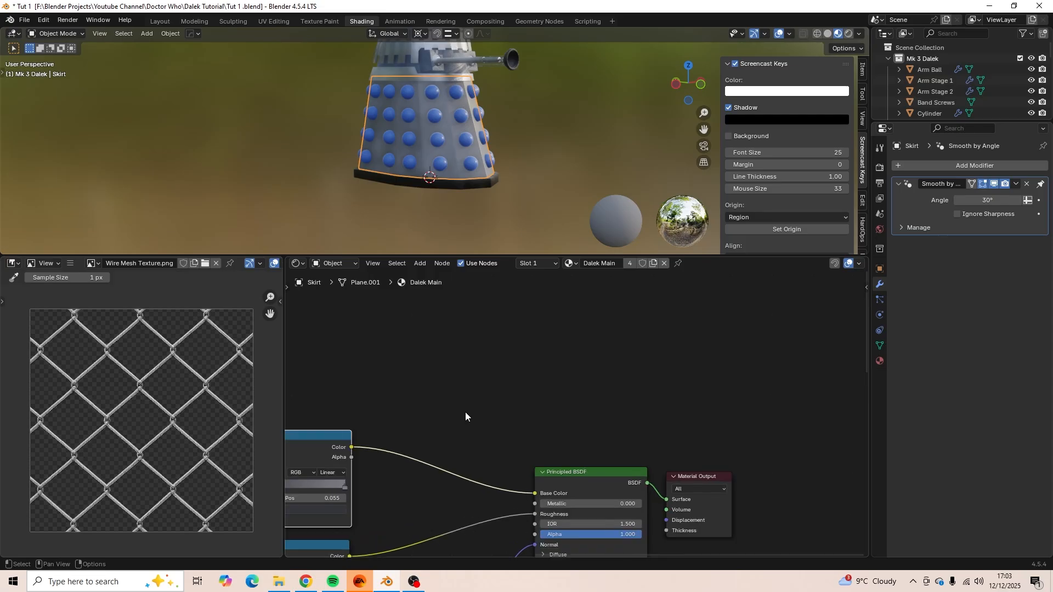
key(shift+a)
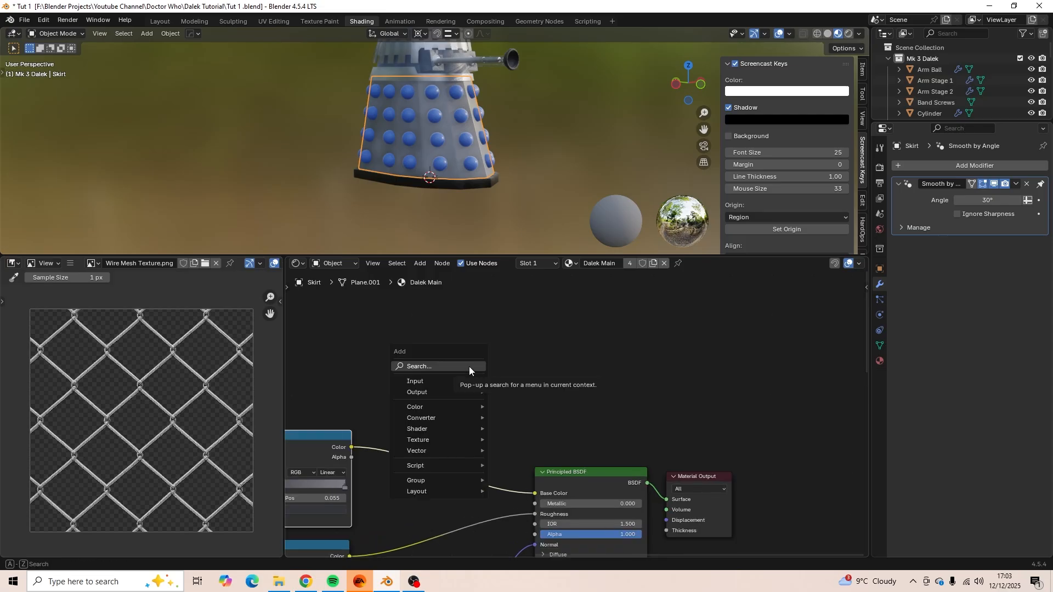
click(469, 366)
text(Image)
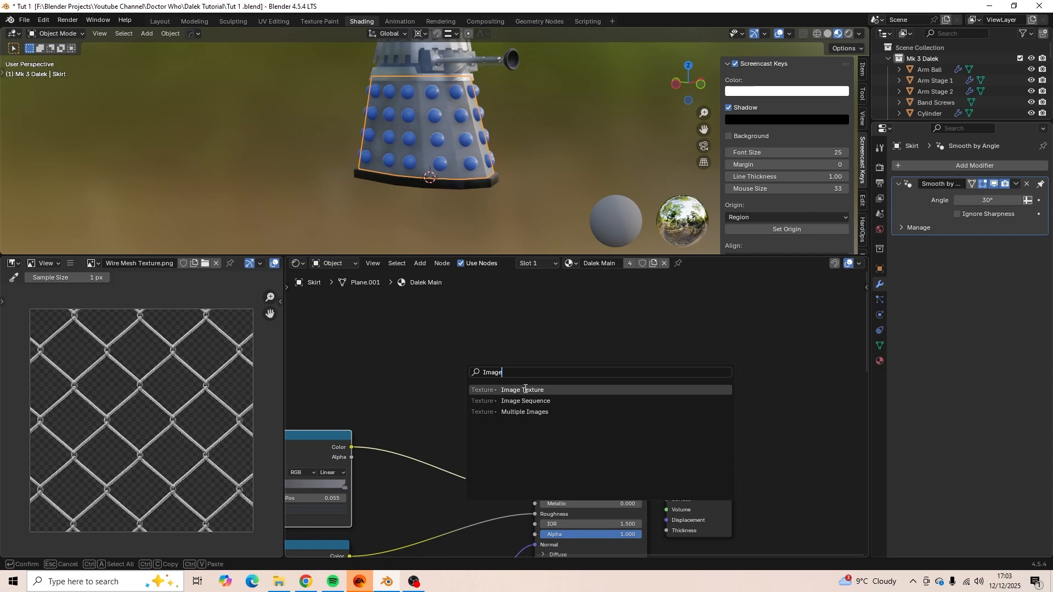
key(Return)
click(438, 331)
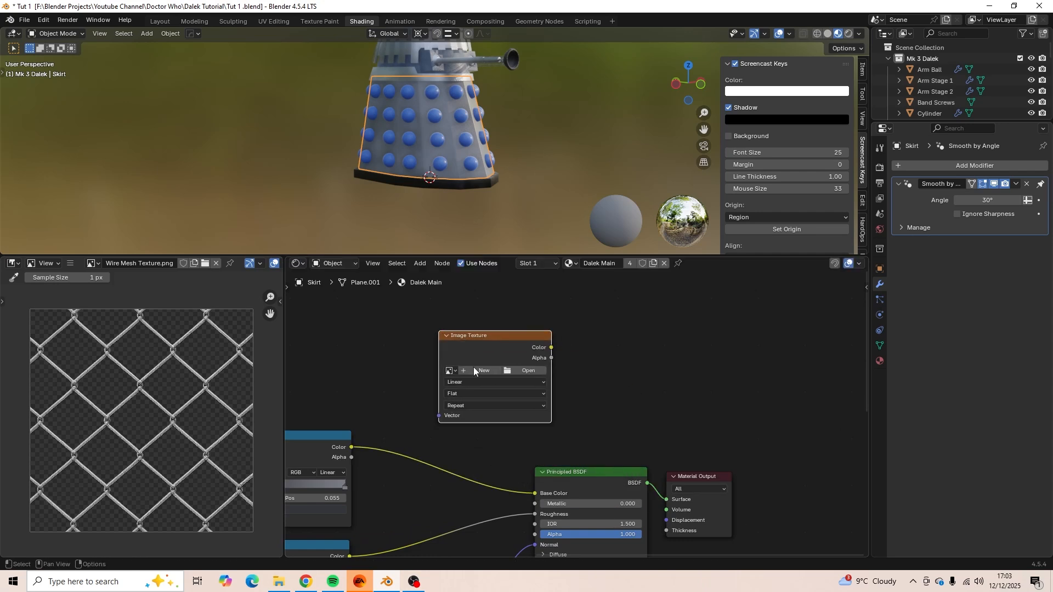
Start a new image in the Image Texture node, named Mk 3 Dalek, with width and height of 4096 px.
click(478, 370)
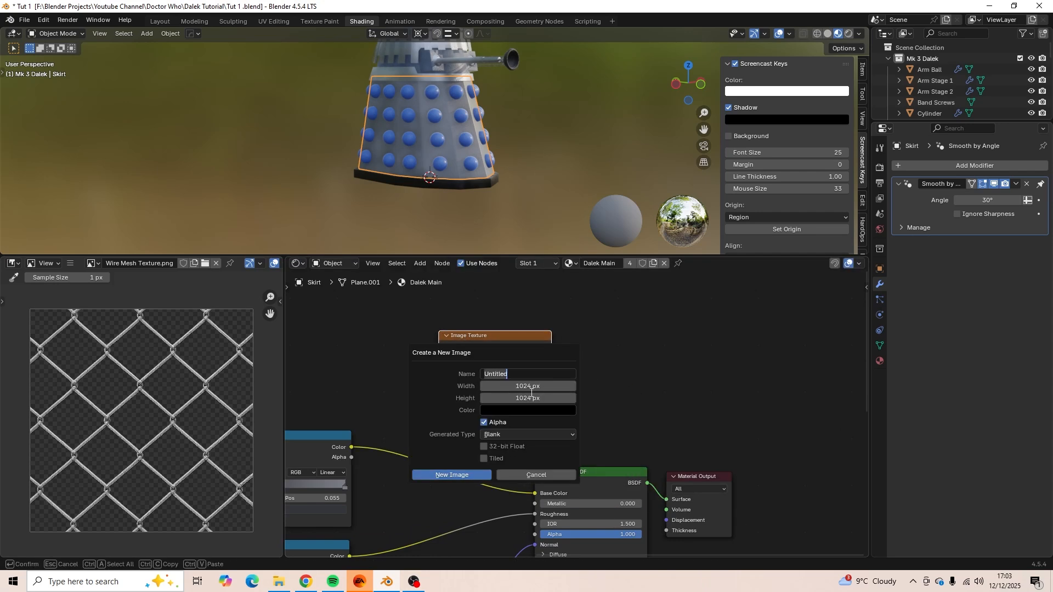
text(Mk 3 Dalek)
key(Return)
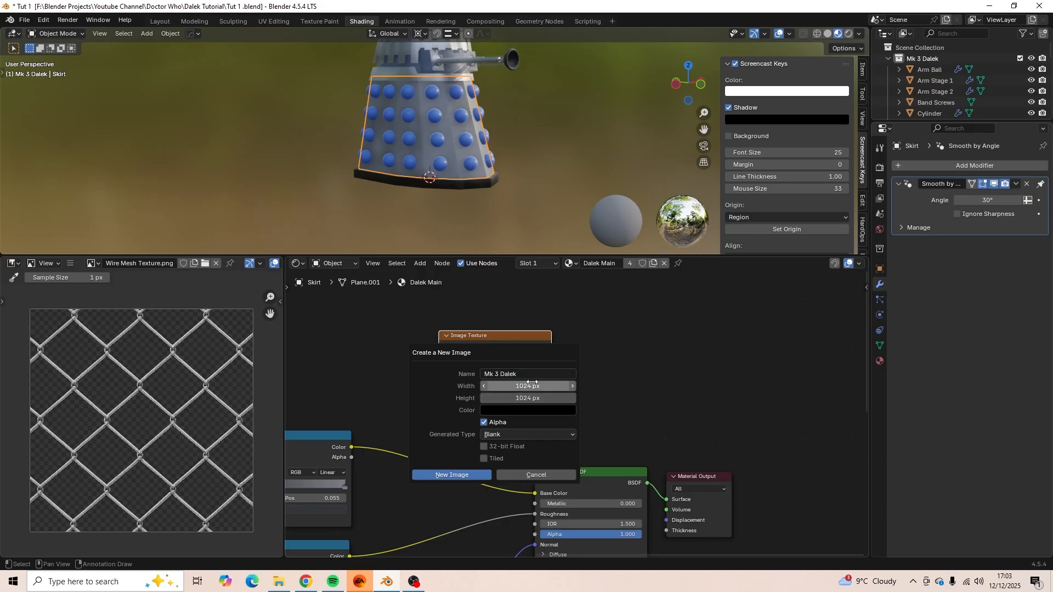
click(531, 383)
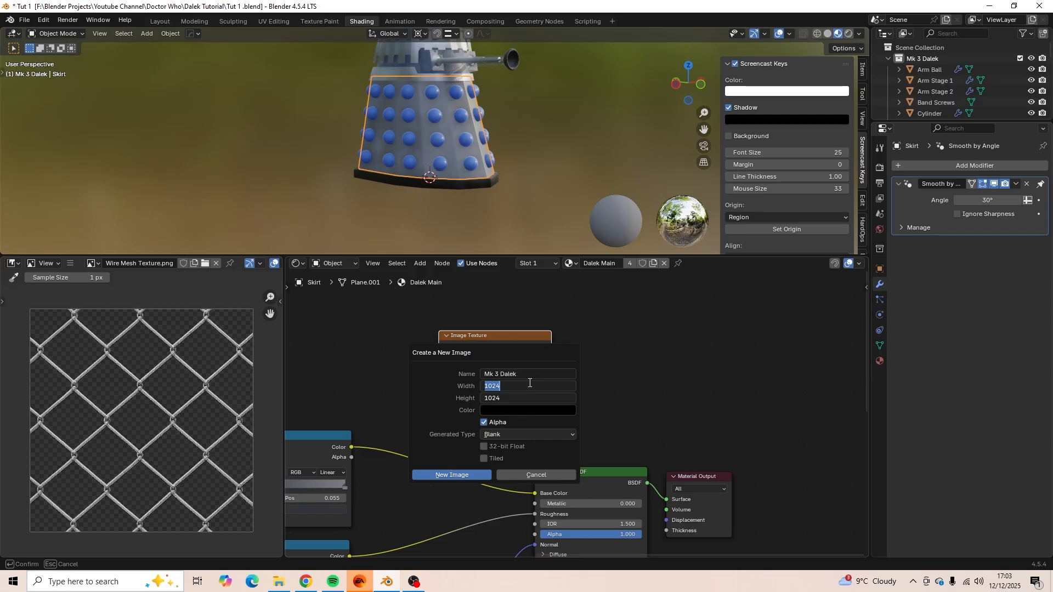
click(530, 383)
text(*4)
key(Return)
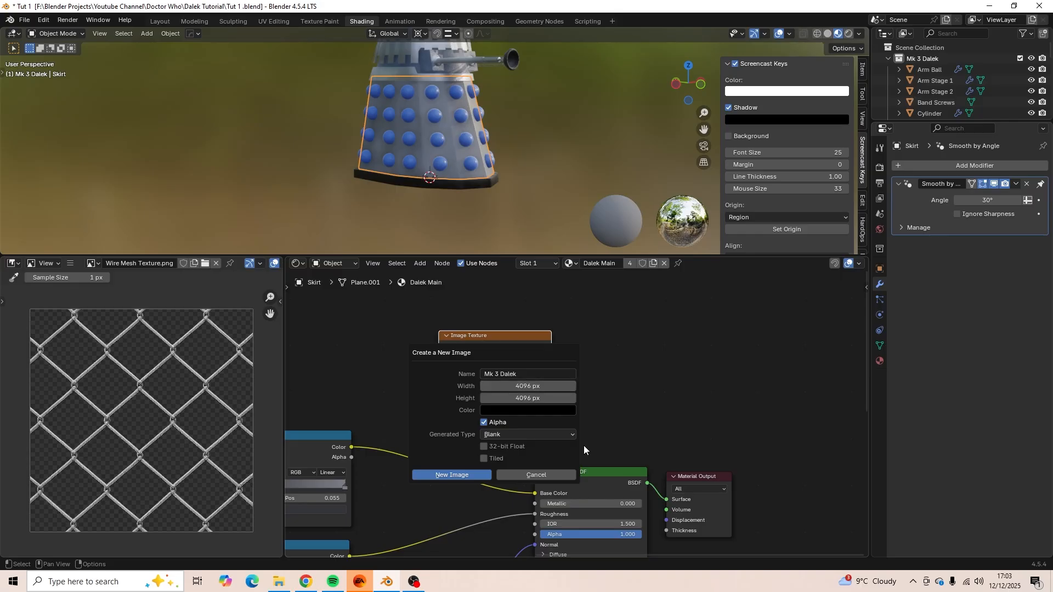
Extend the new image's name to Mk 3 Dalek Colour and create the image.
click(533, 376)
click(533, 376)
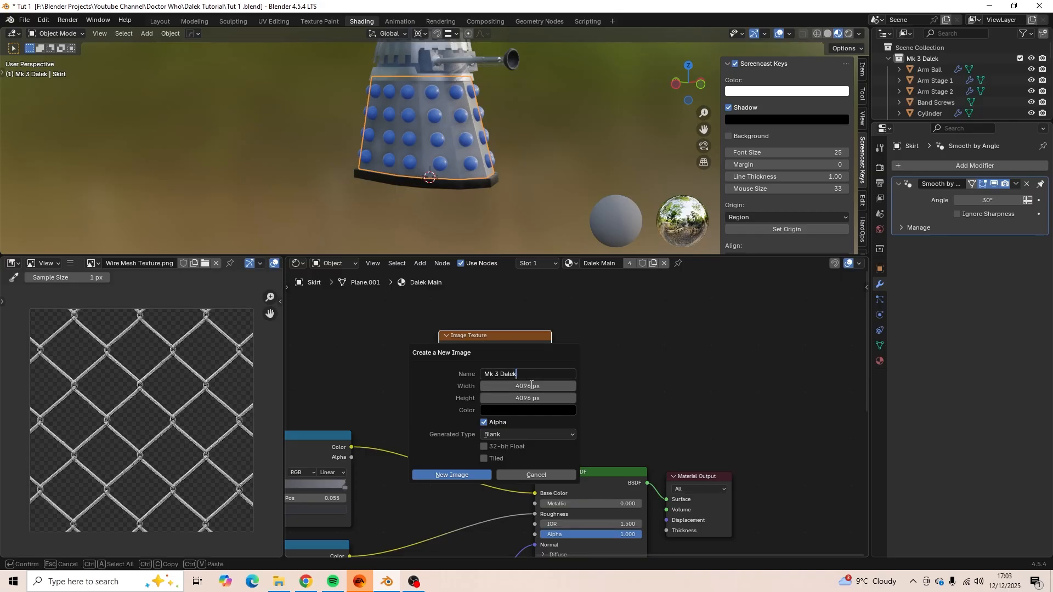
text(Colour)
click(473, 475)
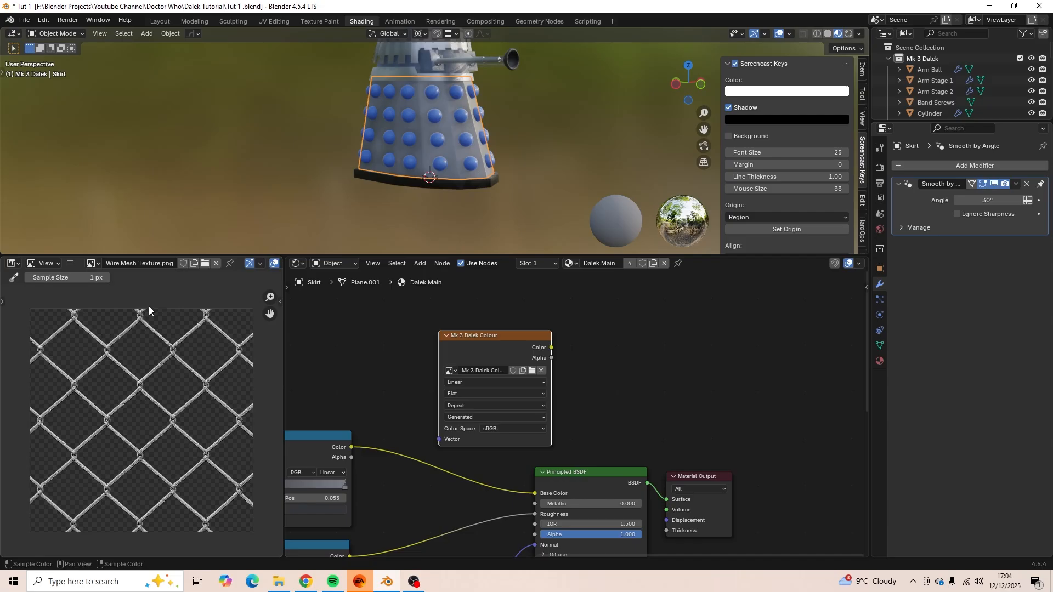
Display the Mk 3 Dalek Colour image in the image editor, with the whole image in view.
click(91, 266)
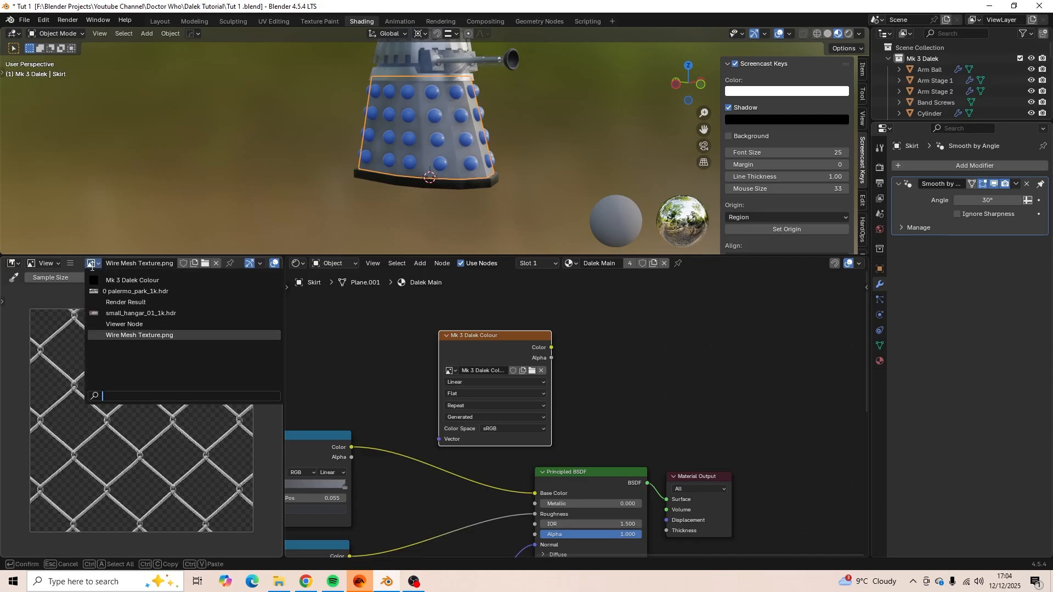
click(128, 281)
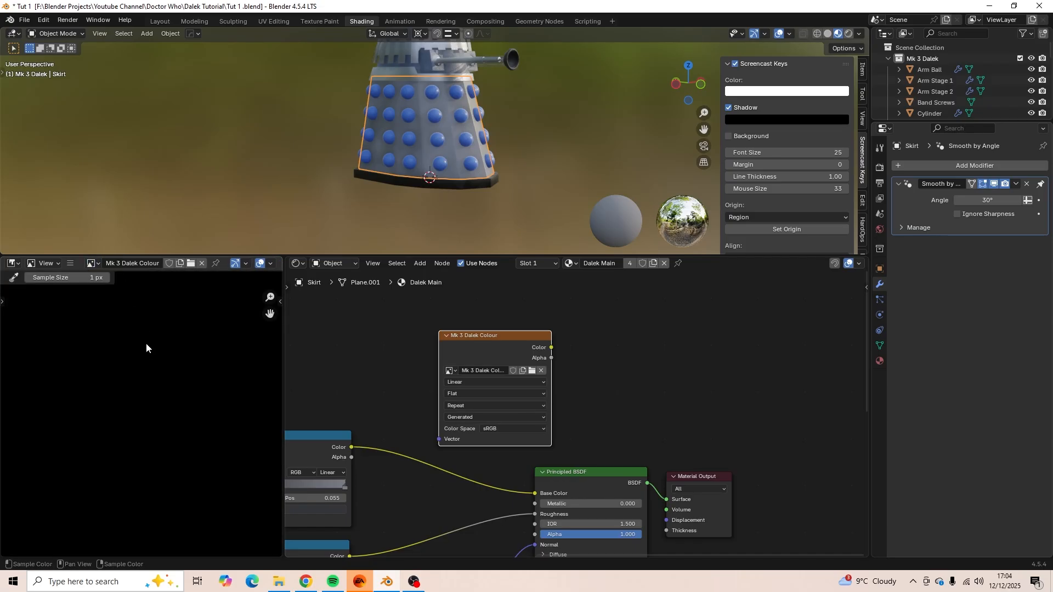
scroll(149, 358, up, 1)
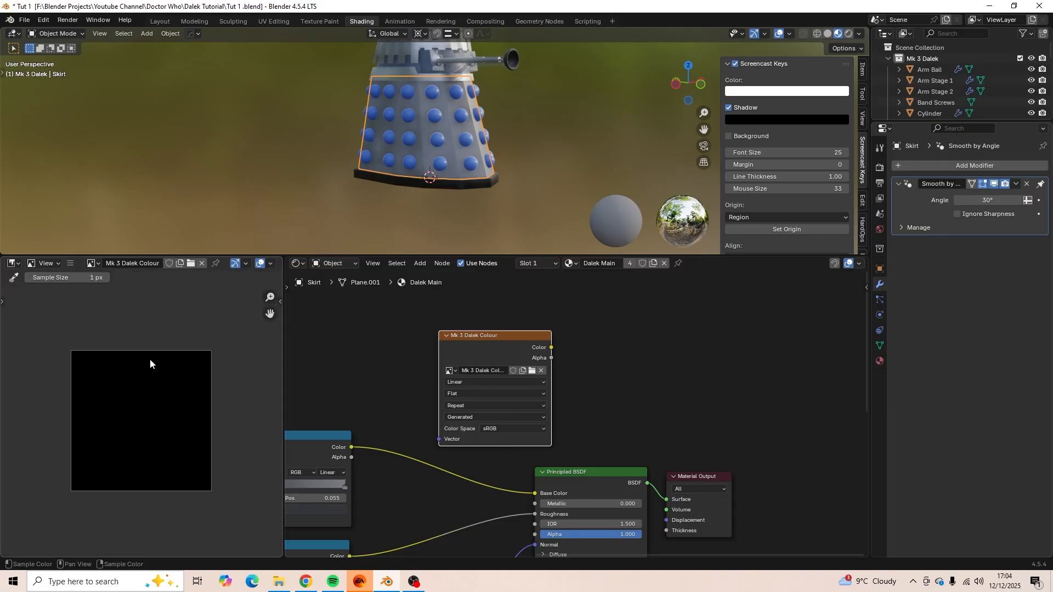
scroll(150, 359, down, 1)
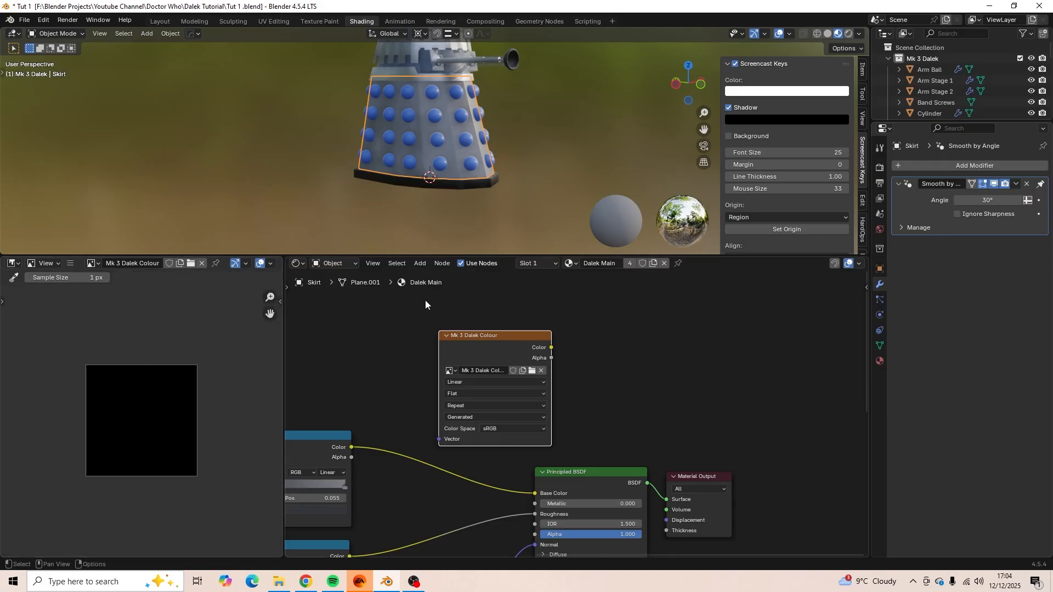
Copy the Mk 3 Dalek Colour image node from Dalek Main and paste it into the fender's Dalek Fender material.
right_click(488, 337)
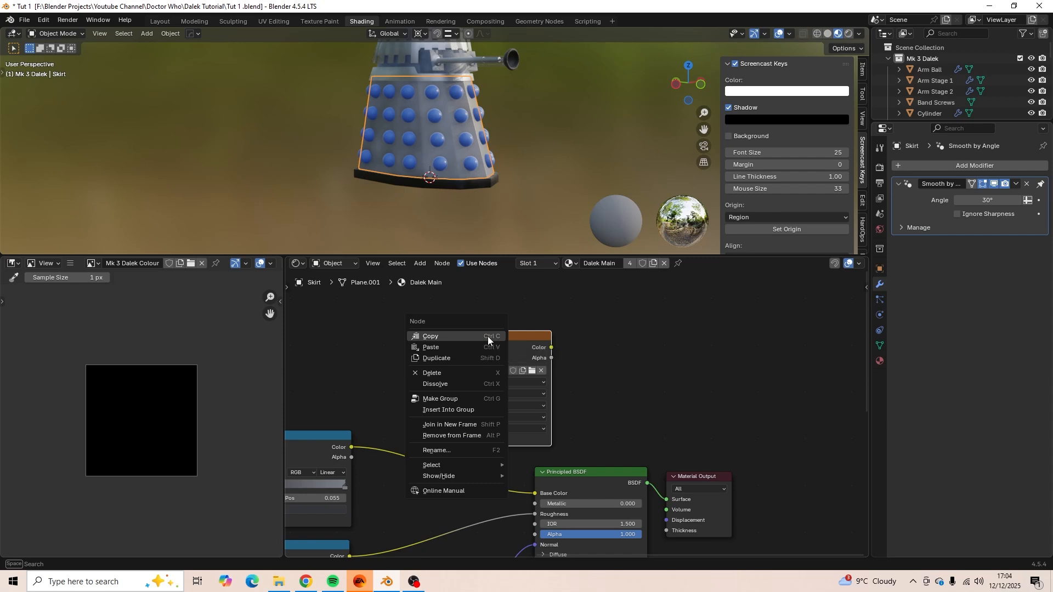
click(488, 337)
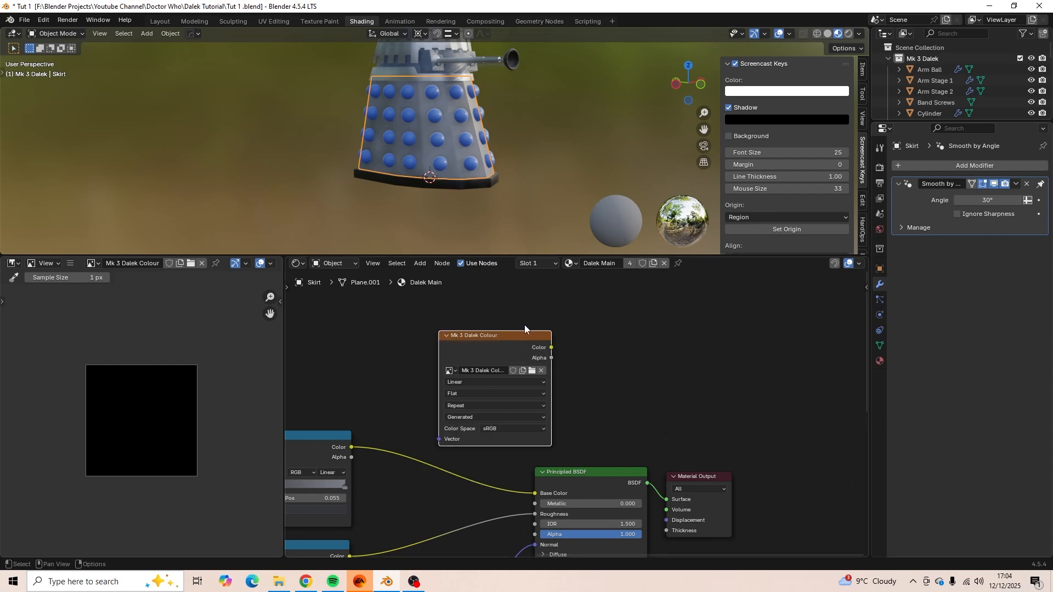
mouse_move(495, 169)
shift+middle_down()
mouse_move(508, 203)
mouse_move(505, 176)
shift+middle_up()
scroll(502, 188, up, 1)
click(500, 204)
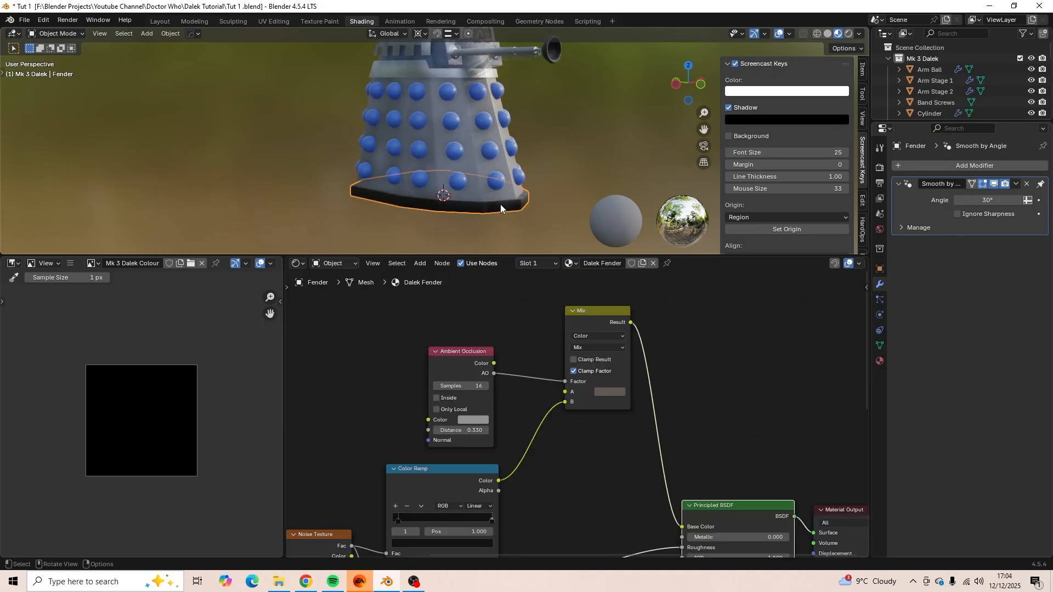
scroll(496, 347, up, 3)
click(535, 328)
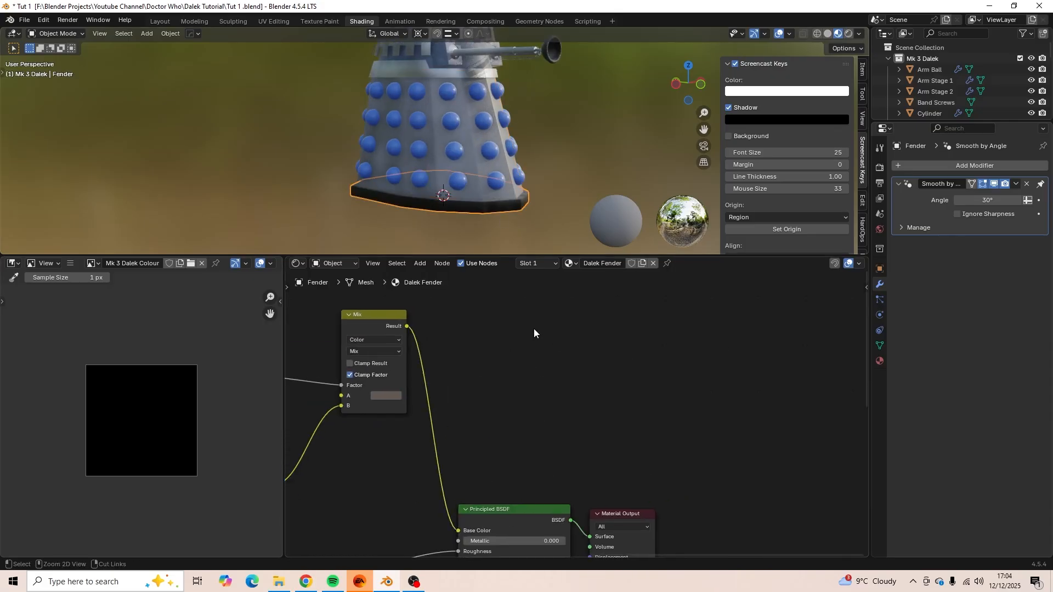
key(ctrl+v)
middle_drag(654, 348, 653, 385)
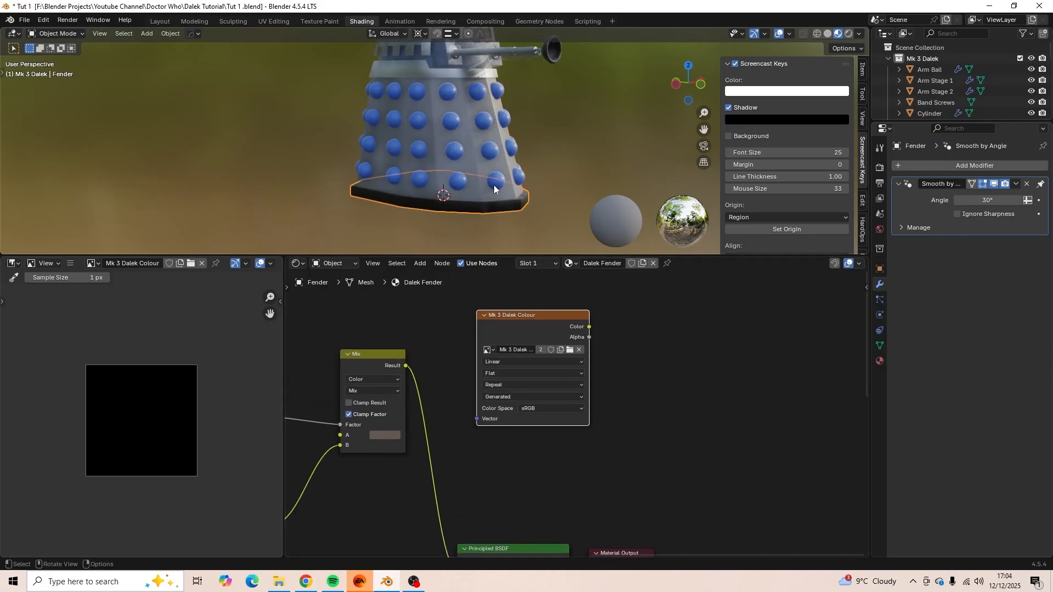
Paste the Mk 3 Dalek Colour node into the hemispheres' Blue Plastic material and place it above the Mix node.
click(494, 186)
middle_drag(549, 292, 444, 343)
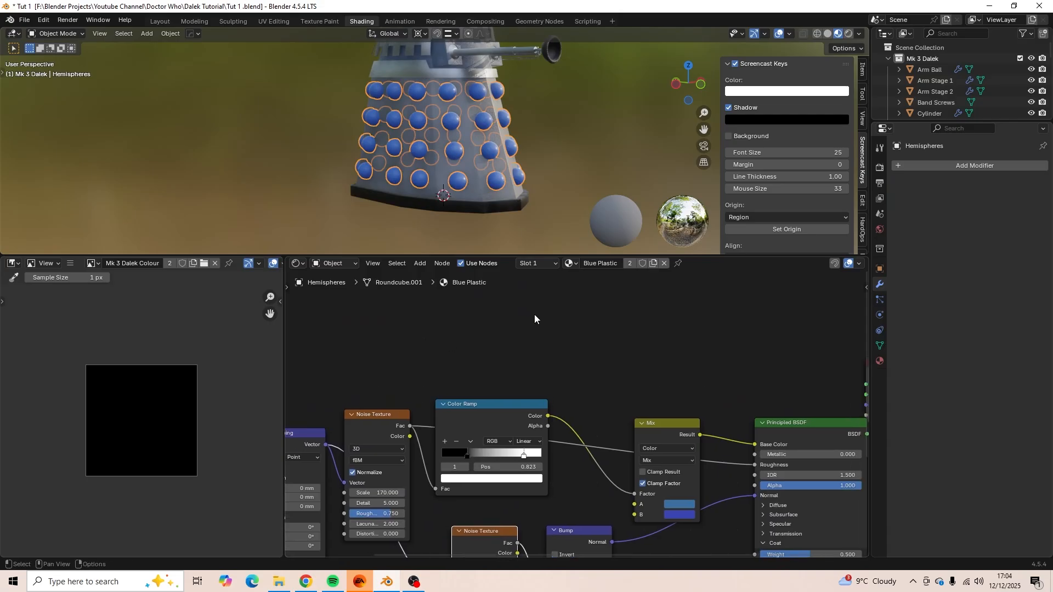
key(ctrl+v)
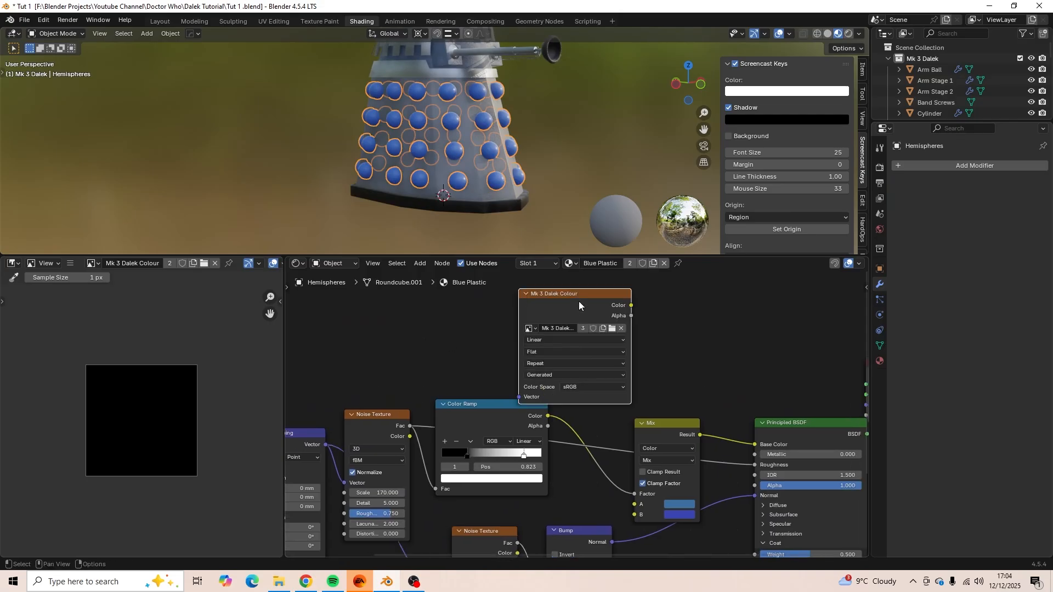
drag(579, 301, 656, 292)
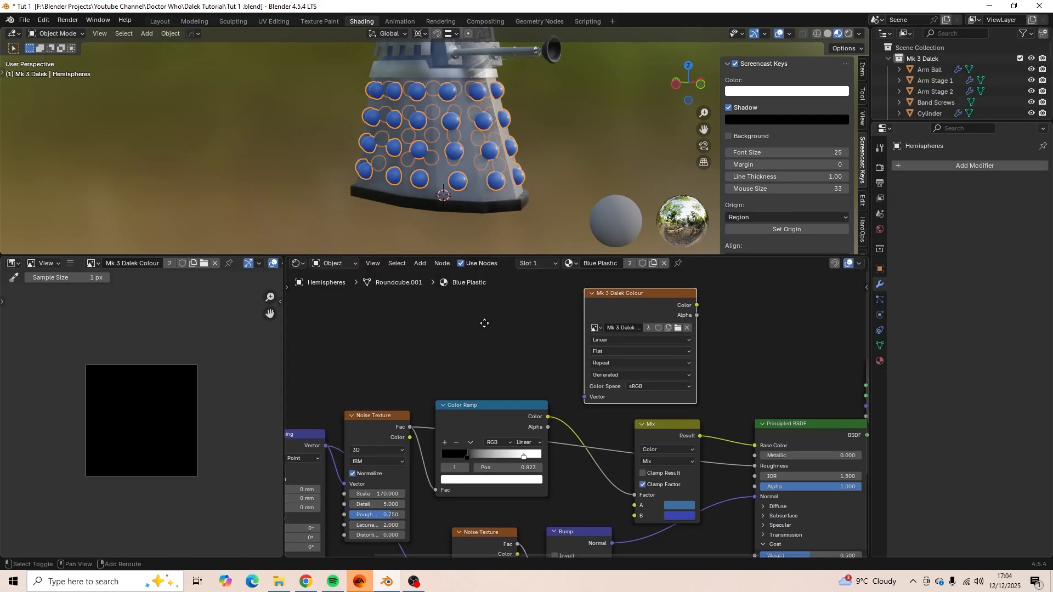
middle_drag(482, 322, 483, 389)
Select the gun box and paste the Mk 3 Dalek Colour node above the Principled BSDF in its Dalek Shoulders material.
scroll(515, 117, down, 1)
shift+middle_drag(515, 116, 445, 150)
scroll(472, 206, up, 2)
click(445, 150)
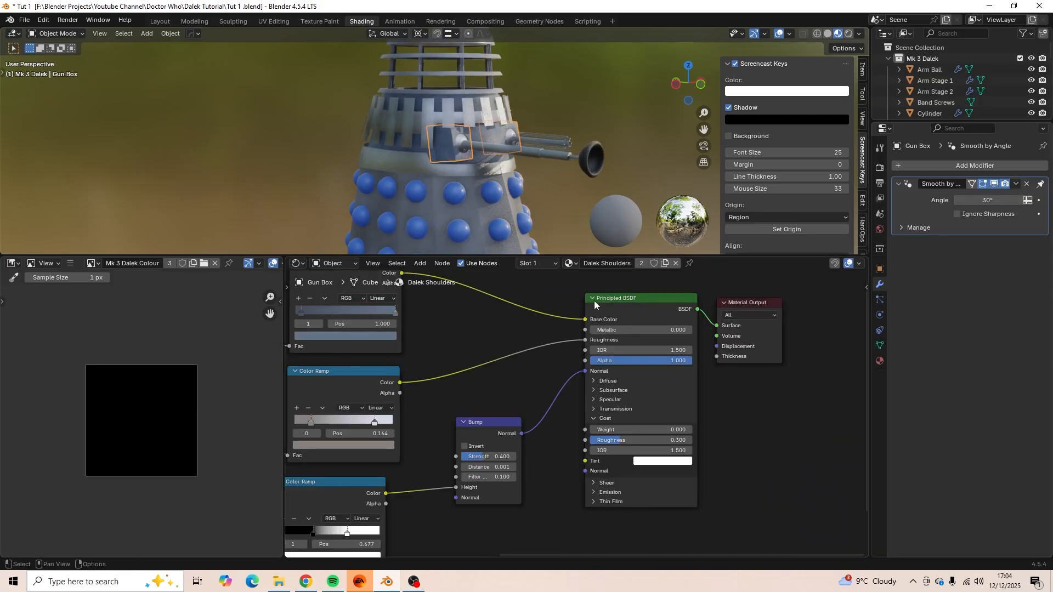
middle_drag(569, 339, 469, 501)
key(ctrl+v)
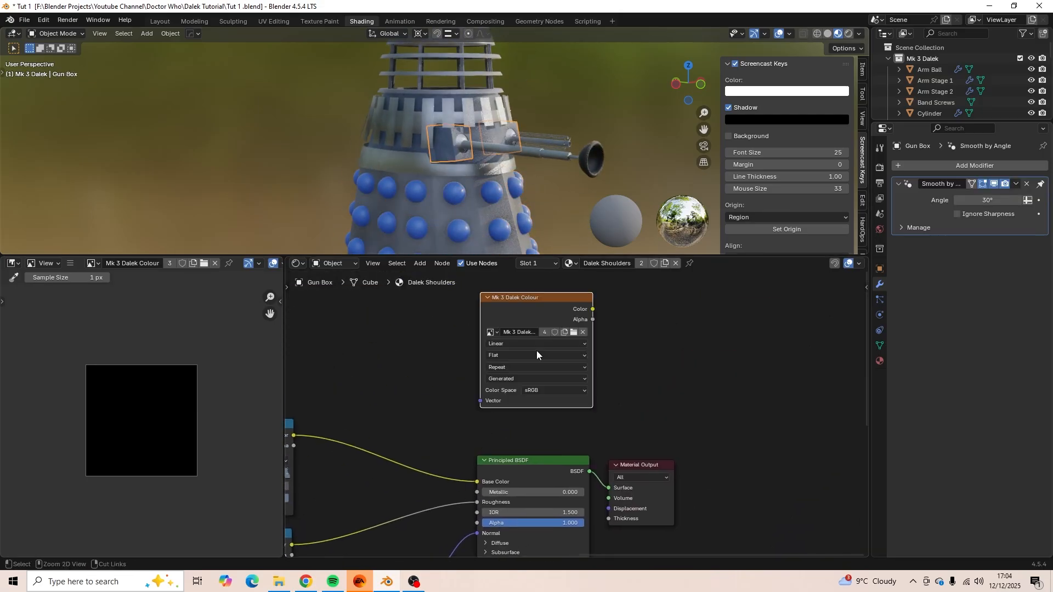
Select the slats and paste the Mk 3 Dalek Colour node into their Main Metal material.
shift+middle_drag(528, 211, 529, 252)
scroll(460, 198, up, 4)
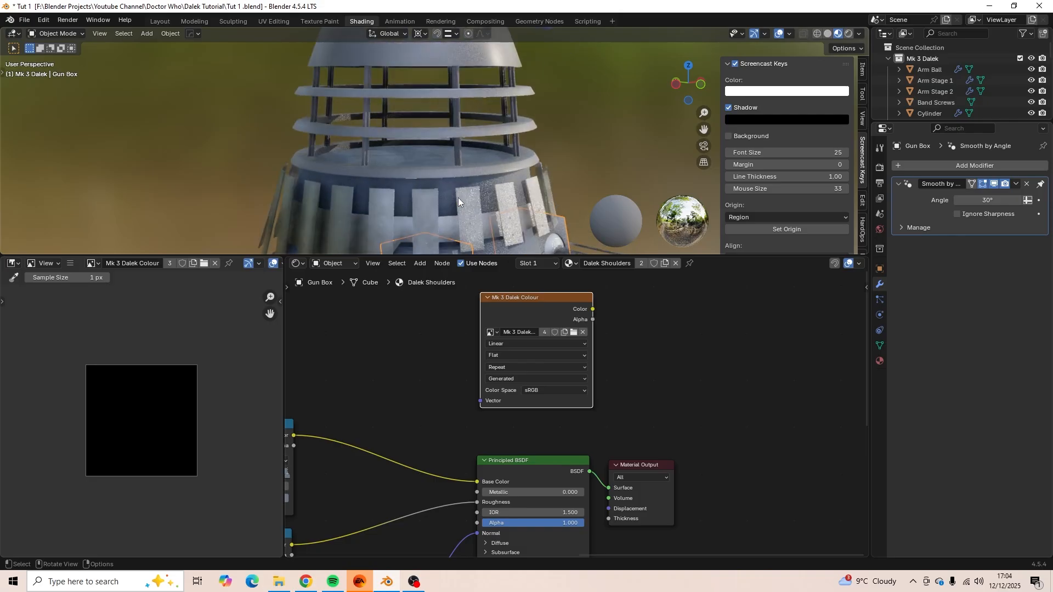
shift+middle_drag(464, 225, 502, 140)
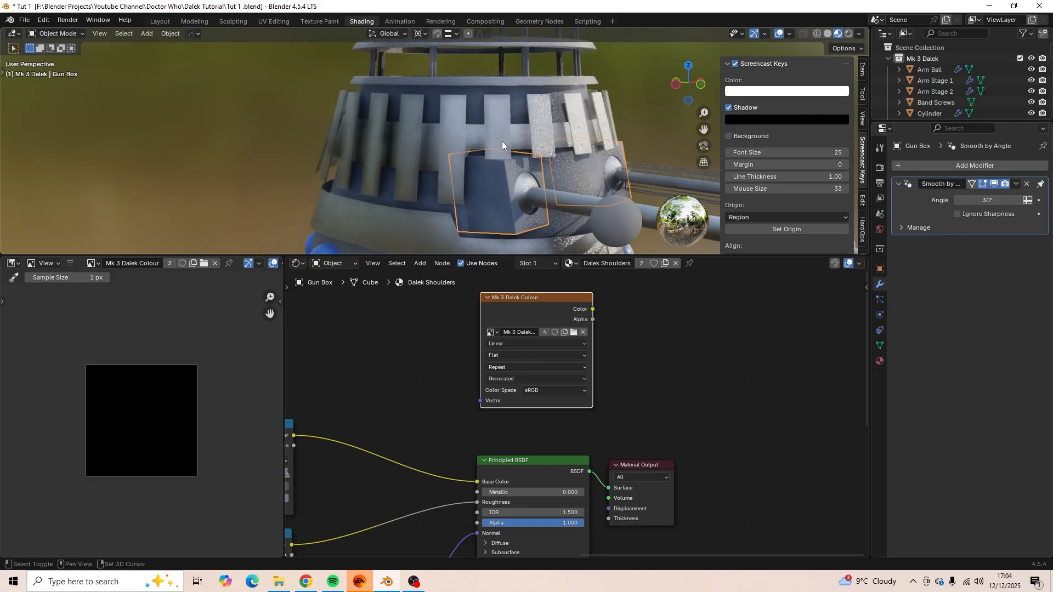
click(452, 136)
scroll(466, 419, up, 3)
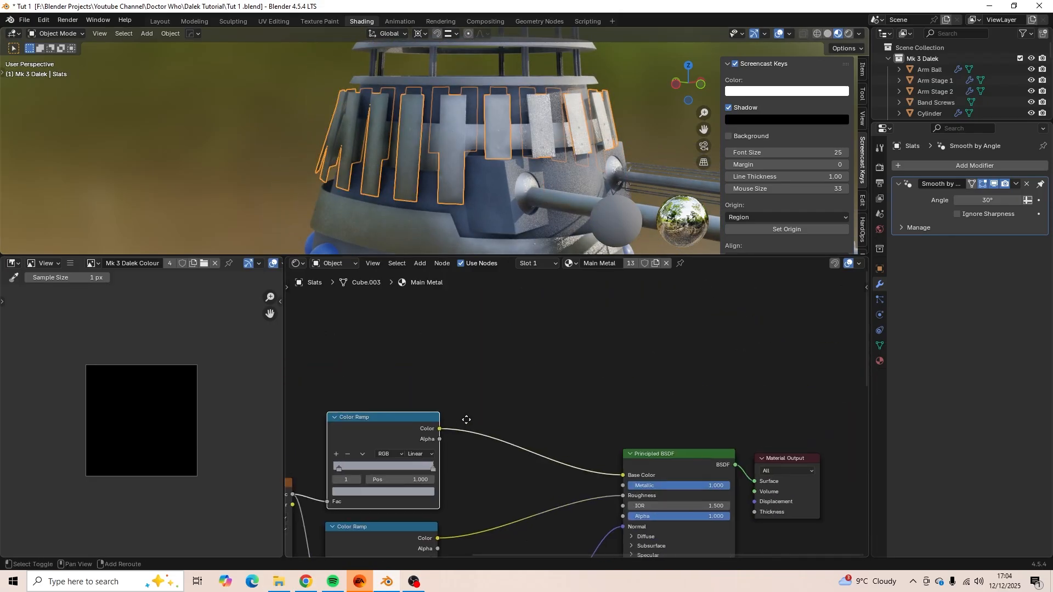
key(ctrl+v)
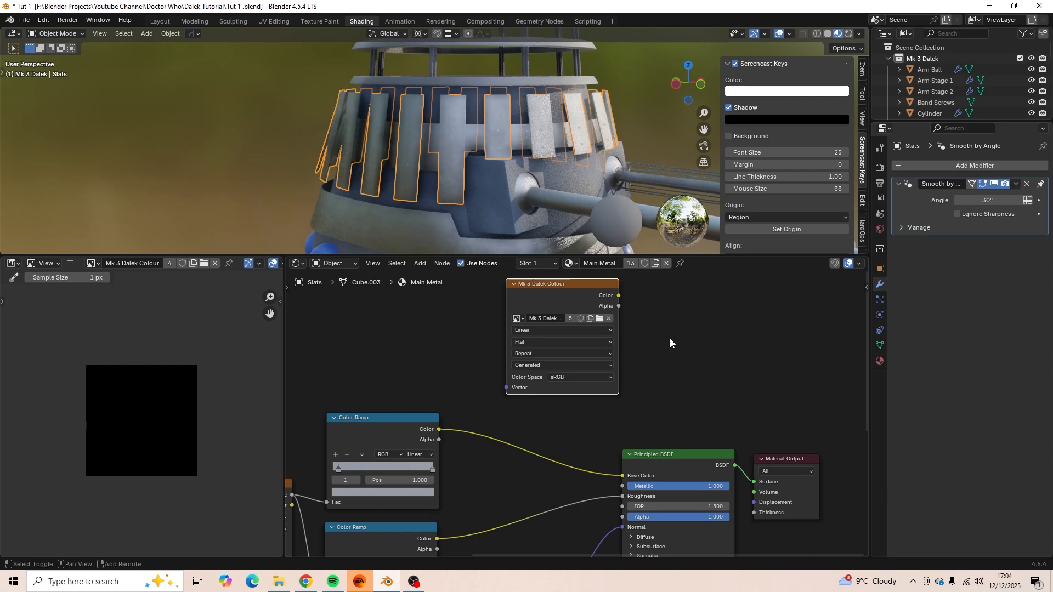
shift+middle_drag(670, 338, 619, 348)
Select the eye globe, switch to its Eye Globe material in slot 1, and paste the Mk 3 Dalek Colour node there.
scroll(566, 206, down, 5)
middle_drag(543, 209, 540, 156)
click(506, 99)
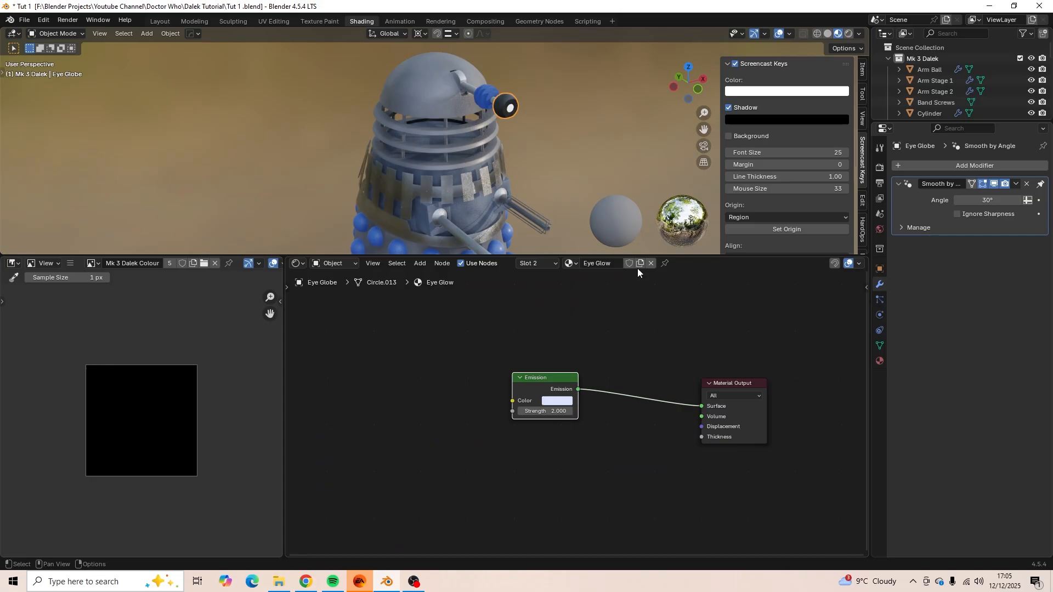
scroll(510, 200, up, 2)
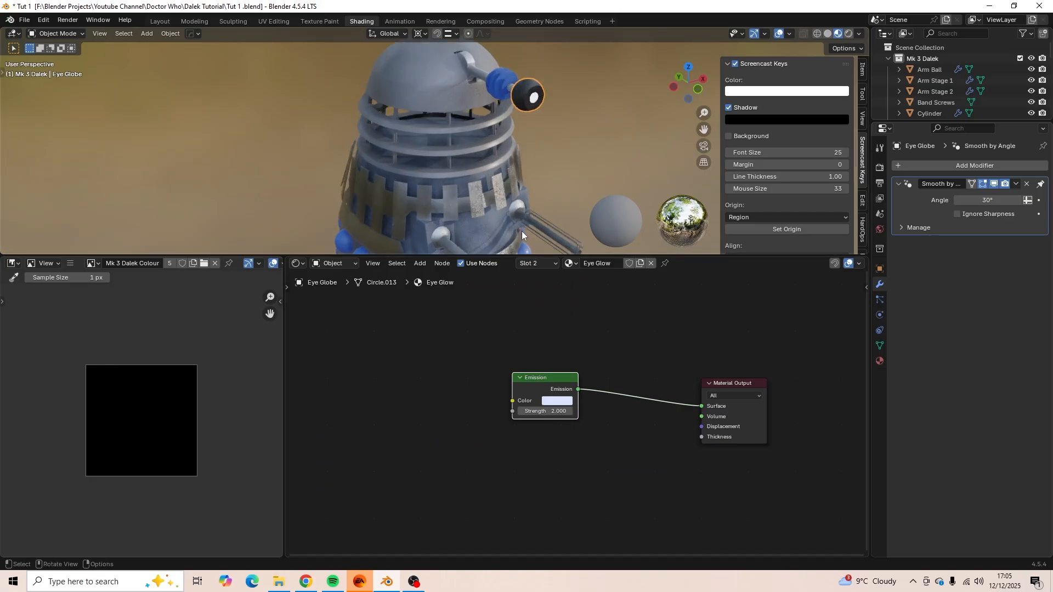
click(540, 264)
click(539, 285)
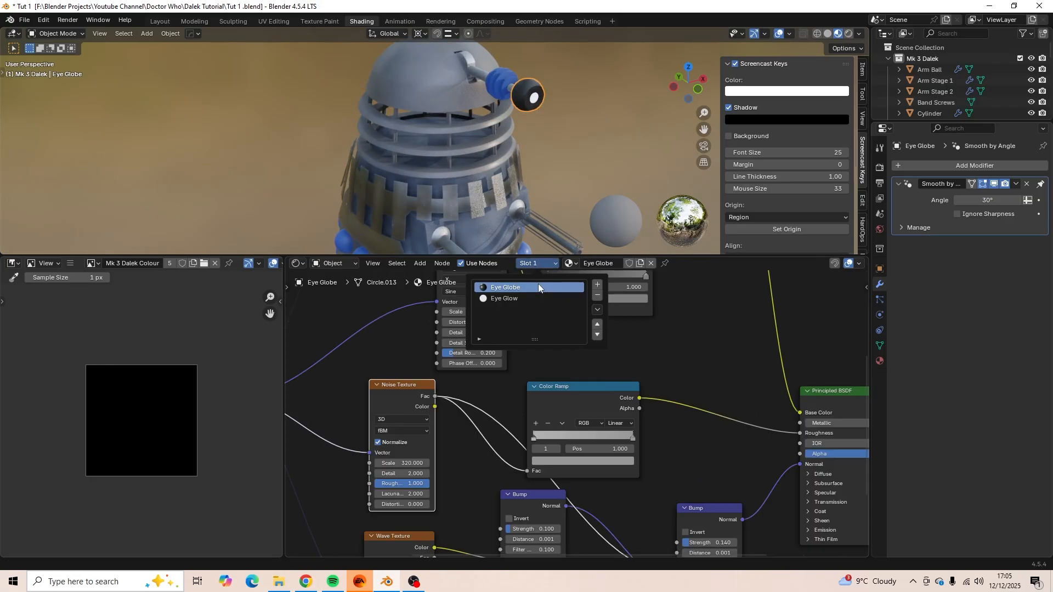
click(790, 298)
middle_drag(752, 315, 551, 412)
scroll(617, 363, down, 3)
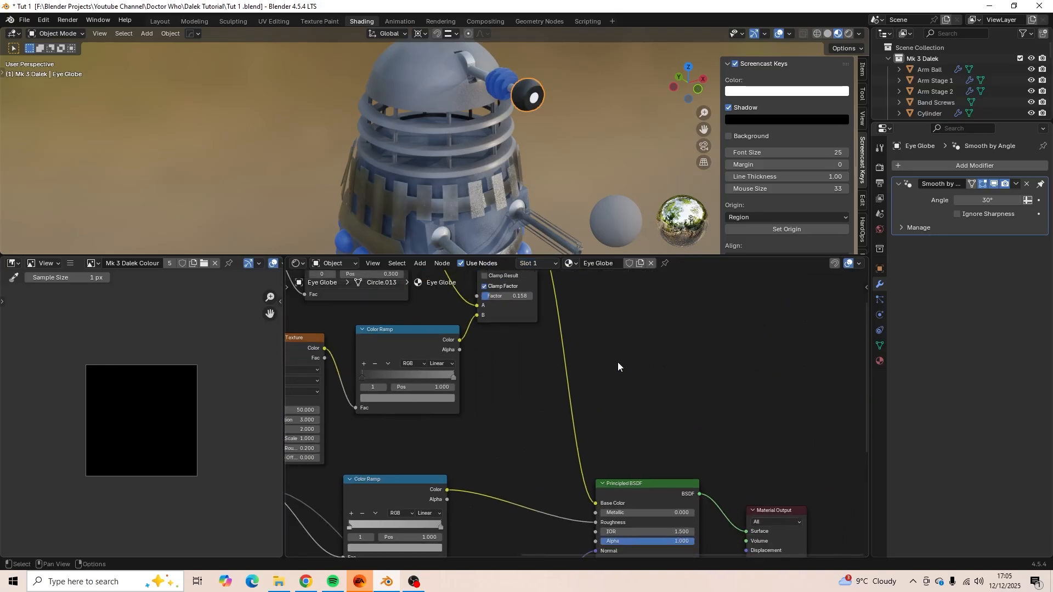
key(ctrl+v)
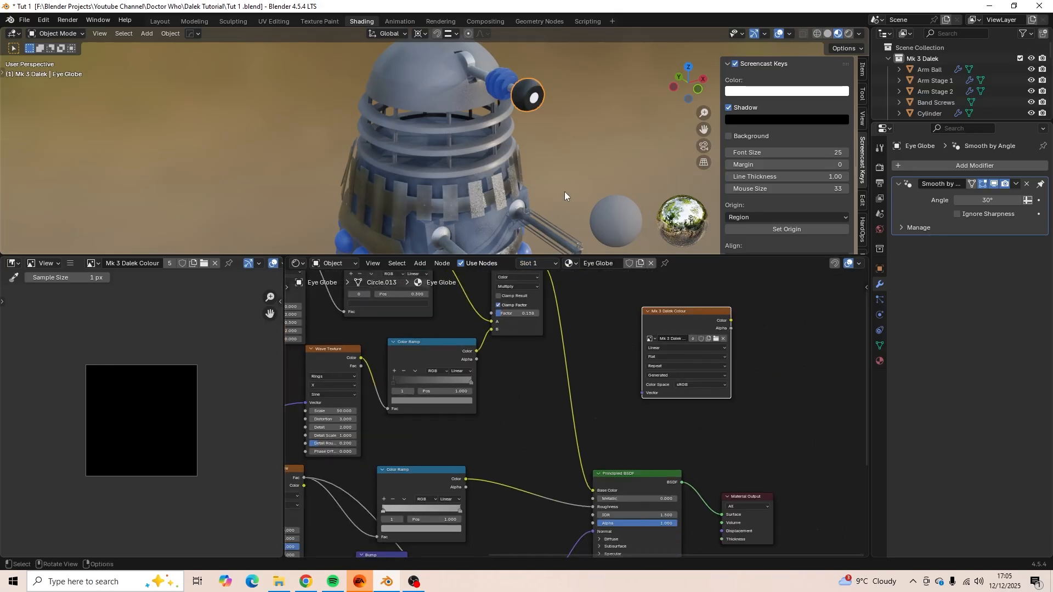
Paste the Mk 3 Dalek Colour node into the plunger's Plunger Rubber material and place it above the Principled BSDF.
middle_drag(564, 192, 552, 166)
click(566, 219)
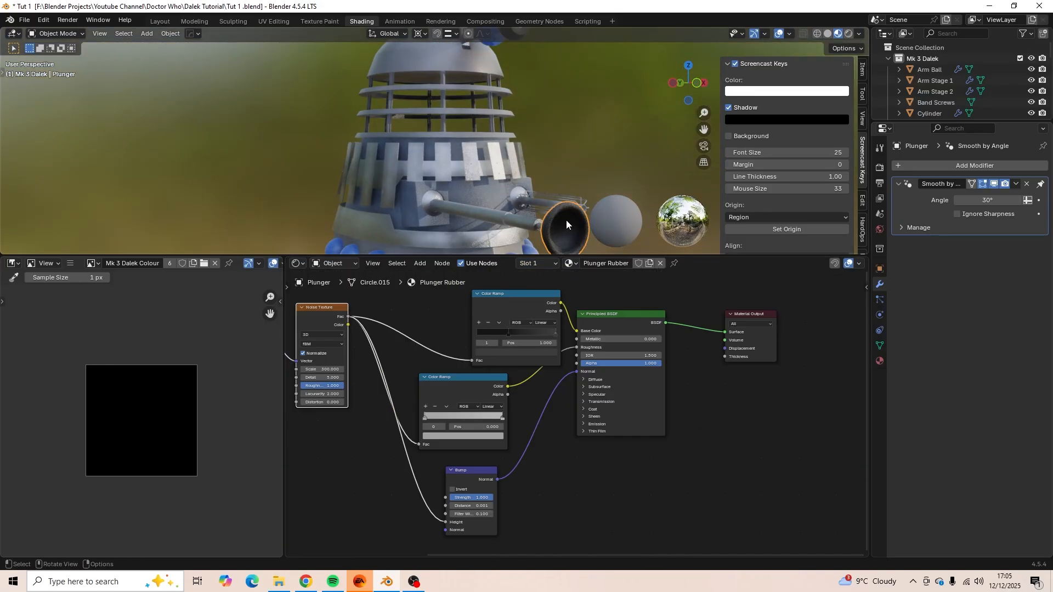
middle_drag(673, 292, 598, 351)
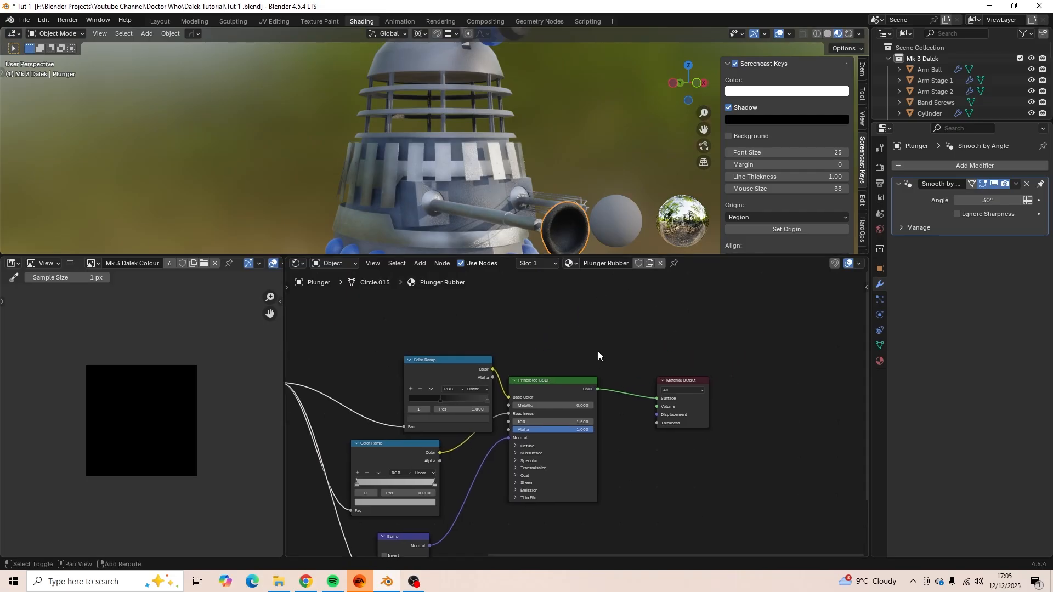
key(ctrl+v)
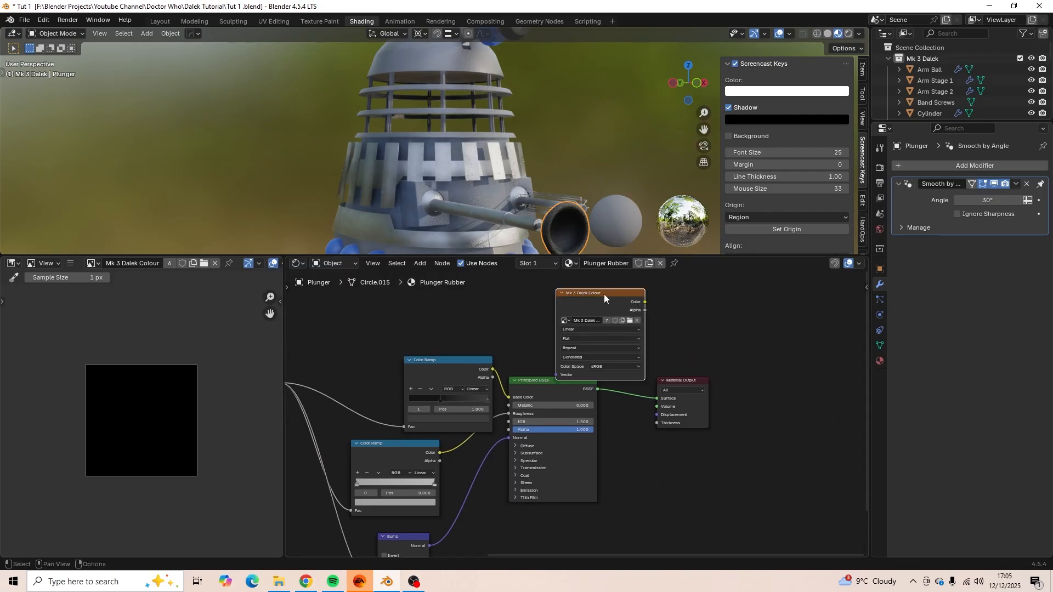
drag(607, 292, 583, 266)
scroll(650, 309, down, 2)
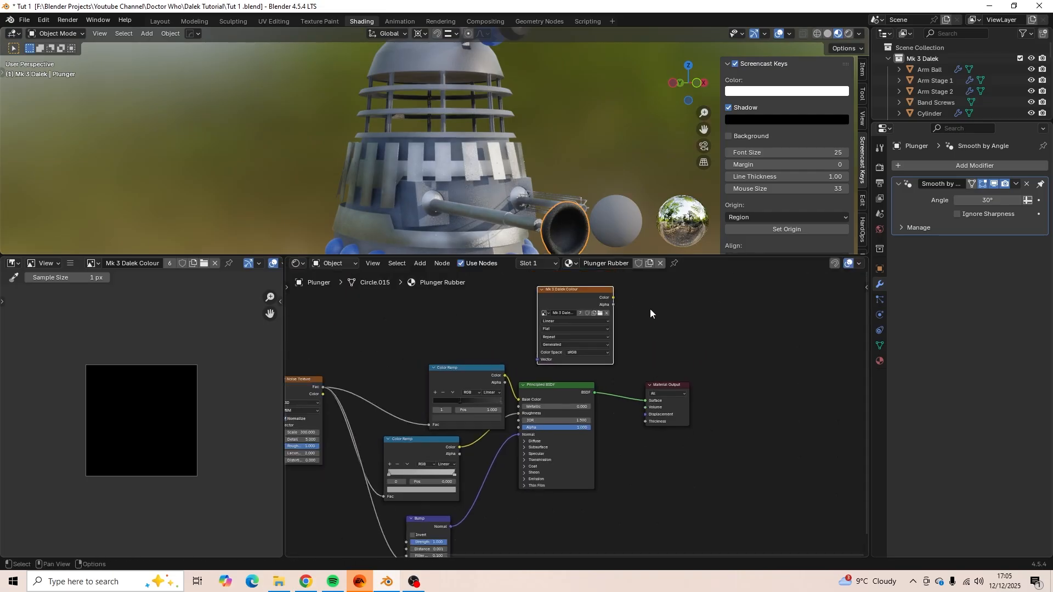
middle_drag(650, 308, 578, 378)
scroll(554, 352, up, 7)
scroll(551, 348, up, 1)
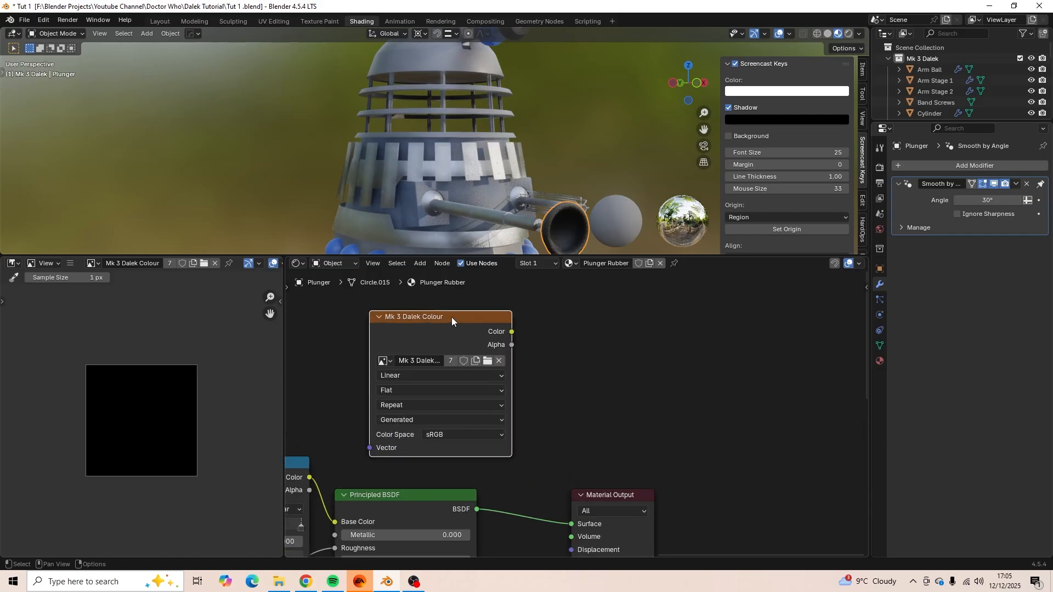
Check the eye globe, eye stalk, eye discs and dome materials for the Mk 3 Dalek Colour node.
middle_drag(530, 116, 555, 174)
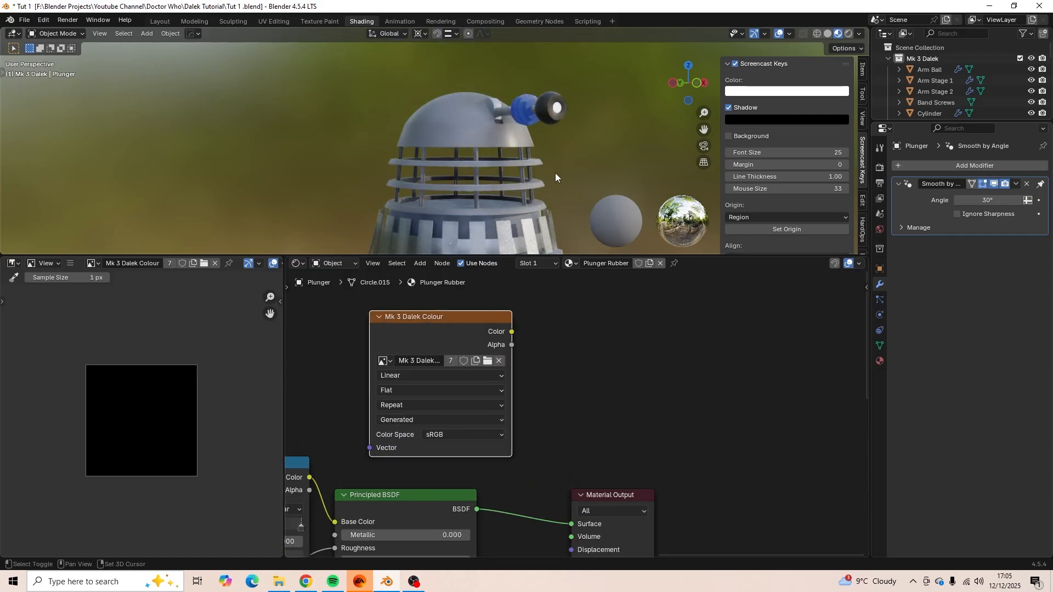
click(555, 115)
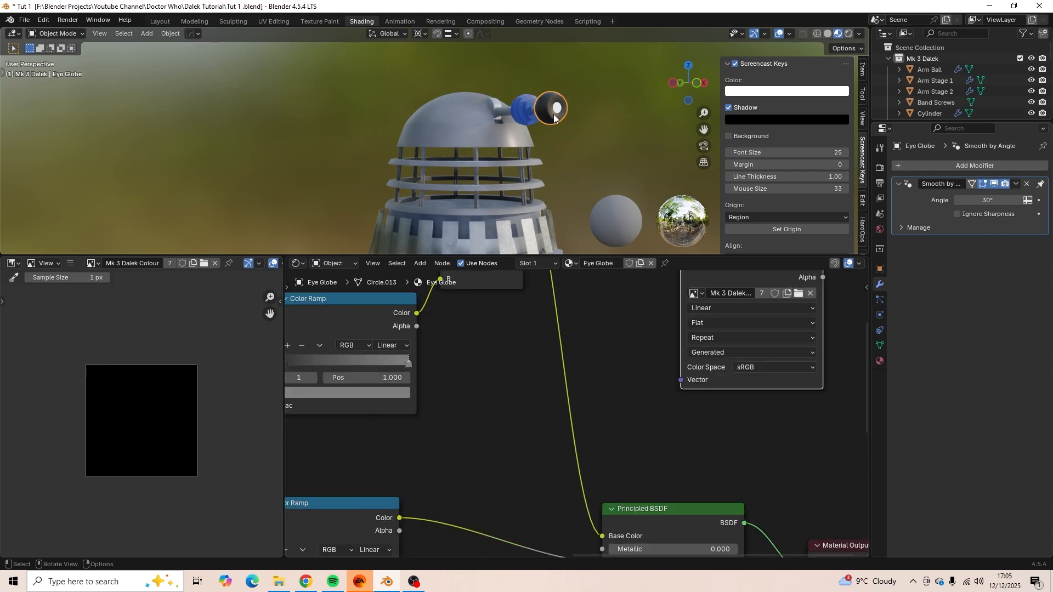
middle_drag(504, 360, 435, 459)
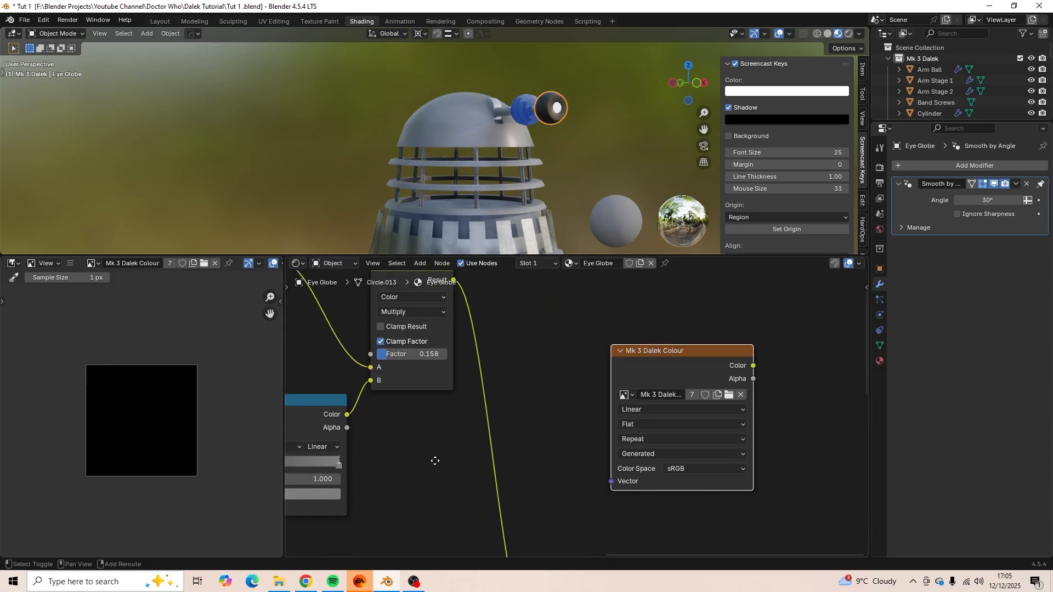
click(504, 115)
middle_drag(604, 325, 571, 417)
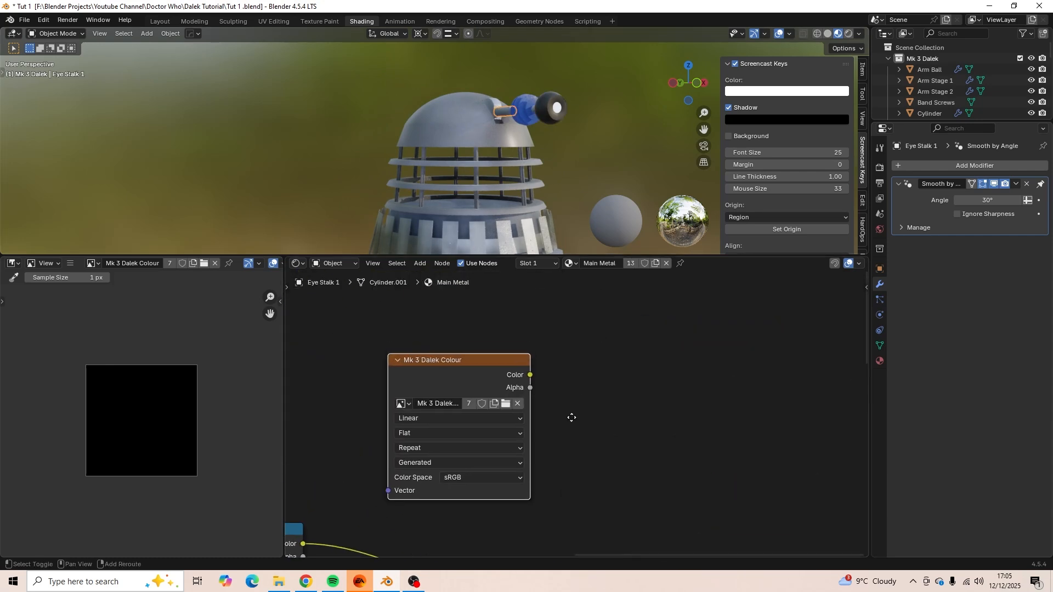
click(528, 111)
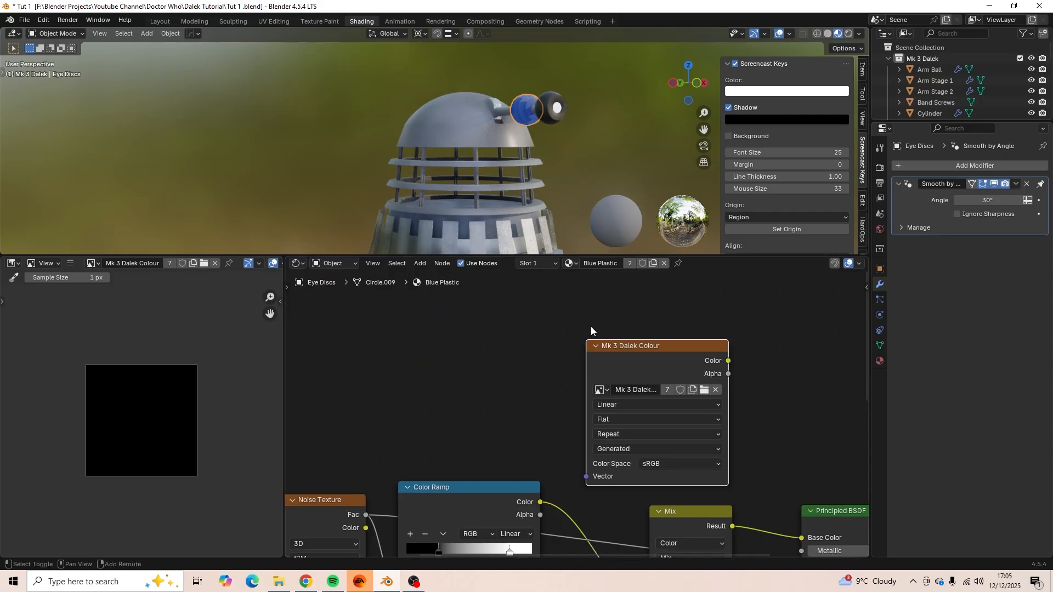
middle_drag(591, 327, 532, 329)
click(481, 130)
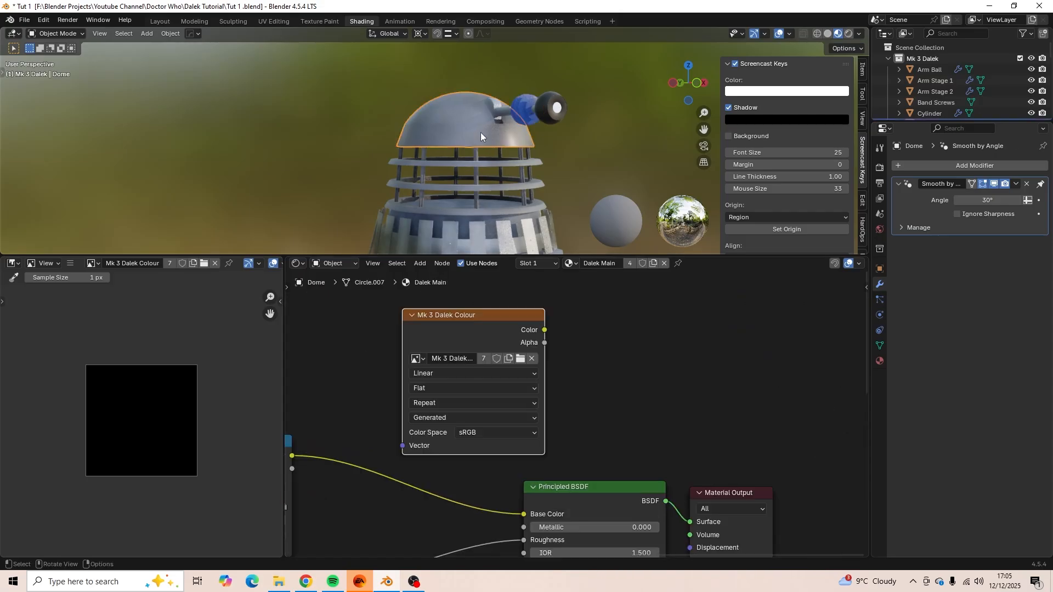
Check the gun box, plunger and fender materials for the Mk 3 Dalek Colour node.
shift+middle_drag(523, 200, 539, 125)
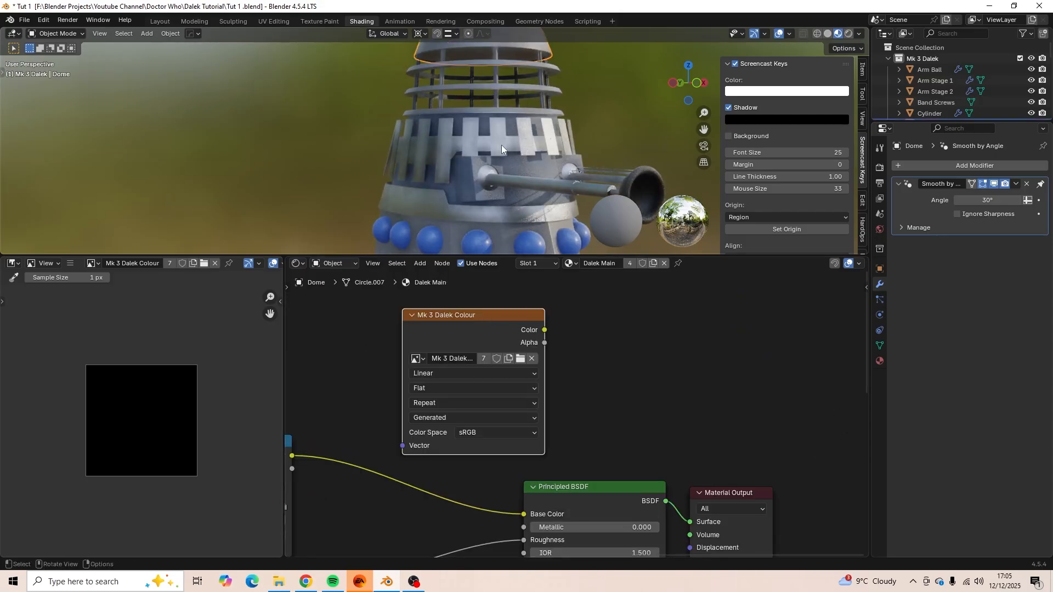
click(468, 182)
shift+middle_drag(663, 371, 654, 405)
middle_drag(527, 230, 598, 162)
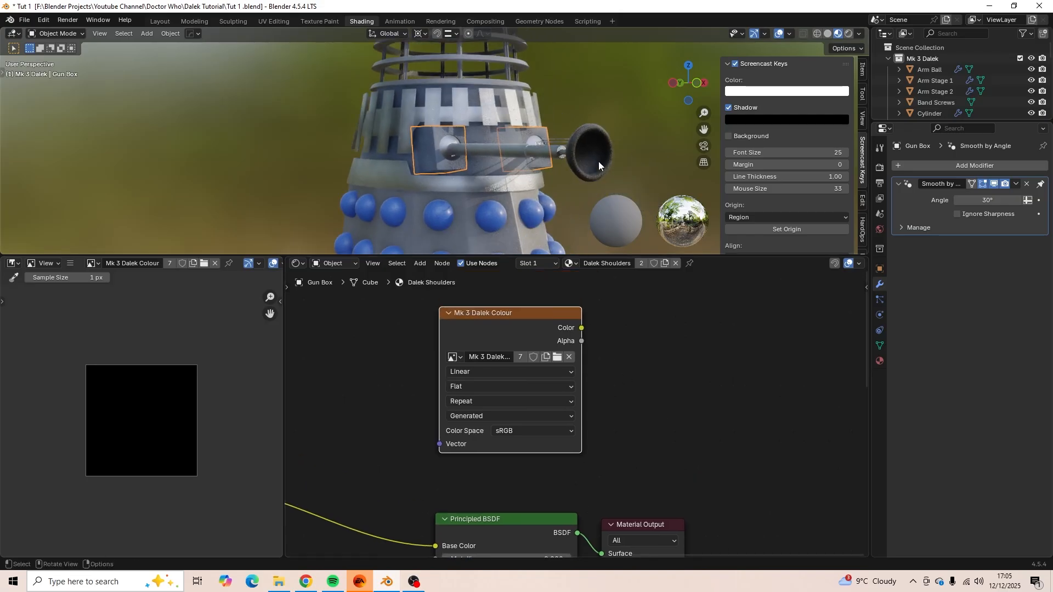
click(599, 165)
shift+middle_drag(550, 232, 581, 250)
click(573, 117)
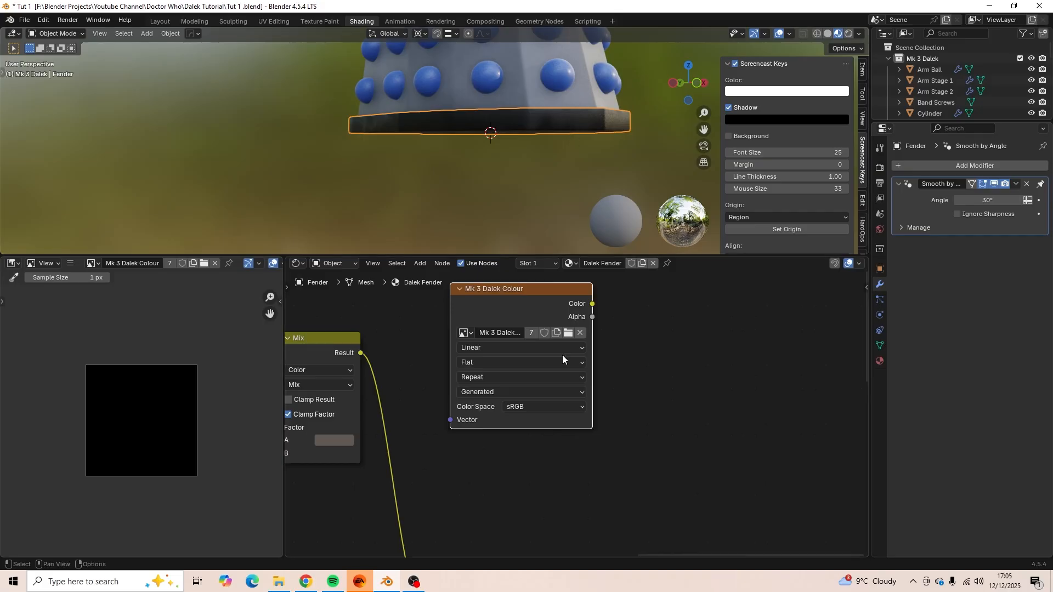
middle_drag(557, 172, 561, 241)
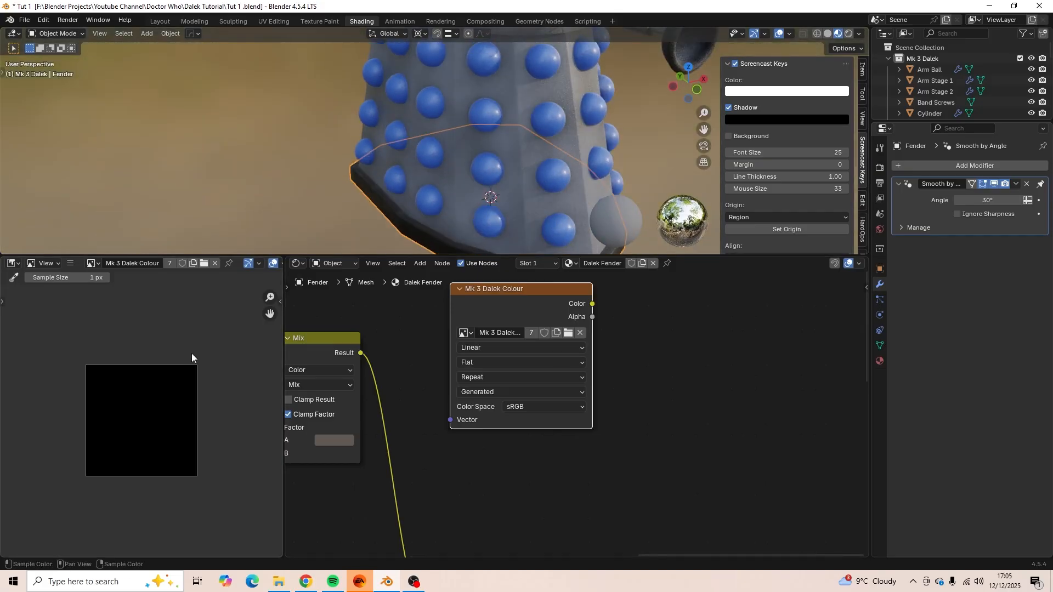
middle_drag(444, 327, 416, 353)
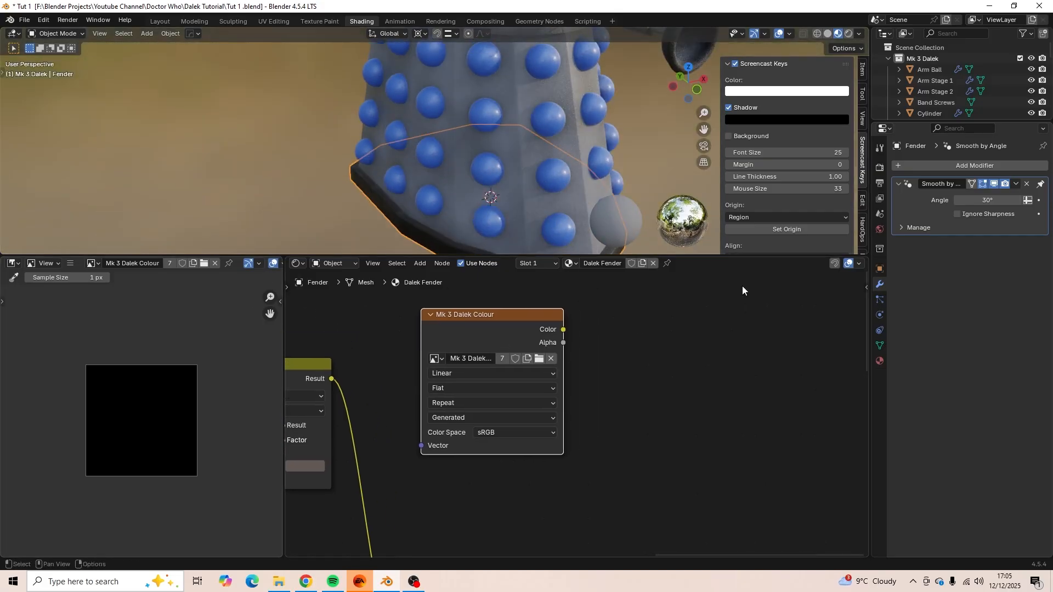
Set the maximum render samples to 1000 in the Cycles render settings.
click(881, 167)
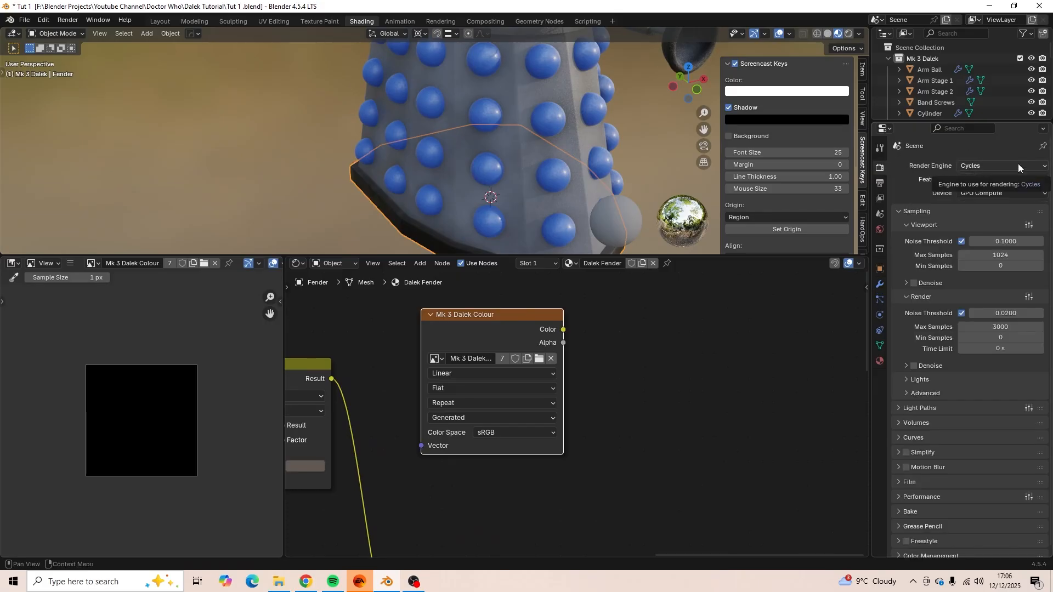
click(1004, 327)
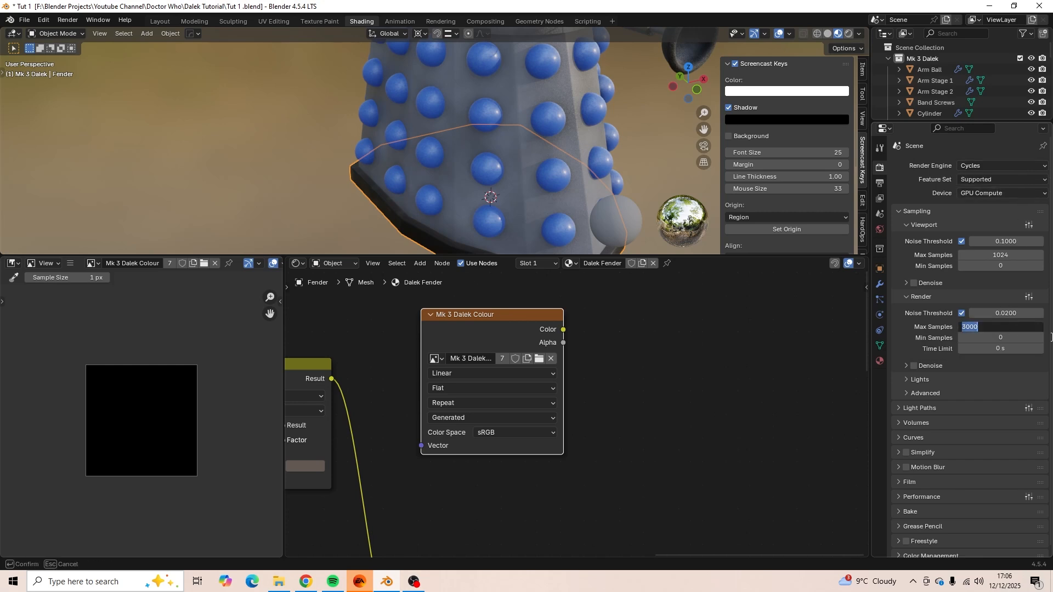
text(1000)
key(Return)
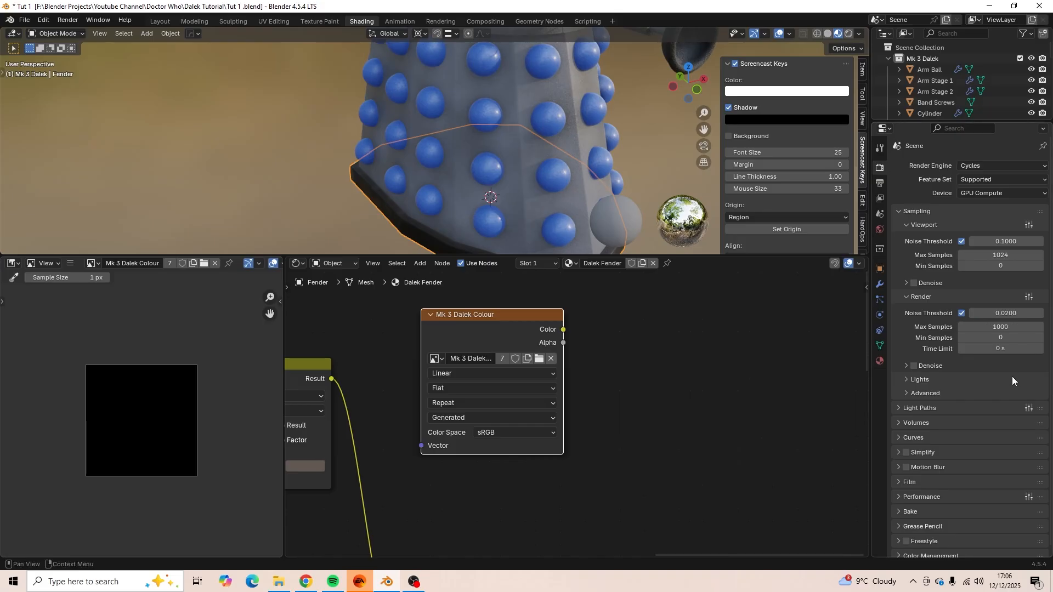
Set the bake type to Diffuse and disable the Direct and Indirect contributions, keeping only Color.
scroll(974, 383, down, 1)
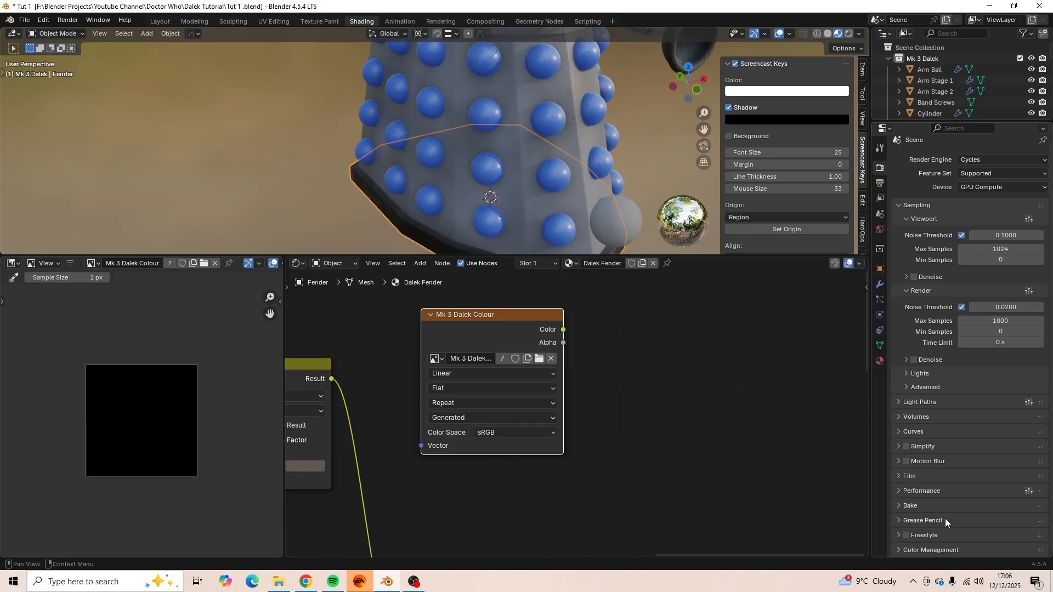
click(901, 505)
scroll(953, 443, down, 4)
scroll(953, 444, down, 4)
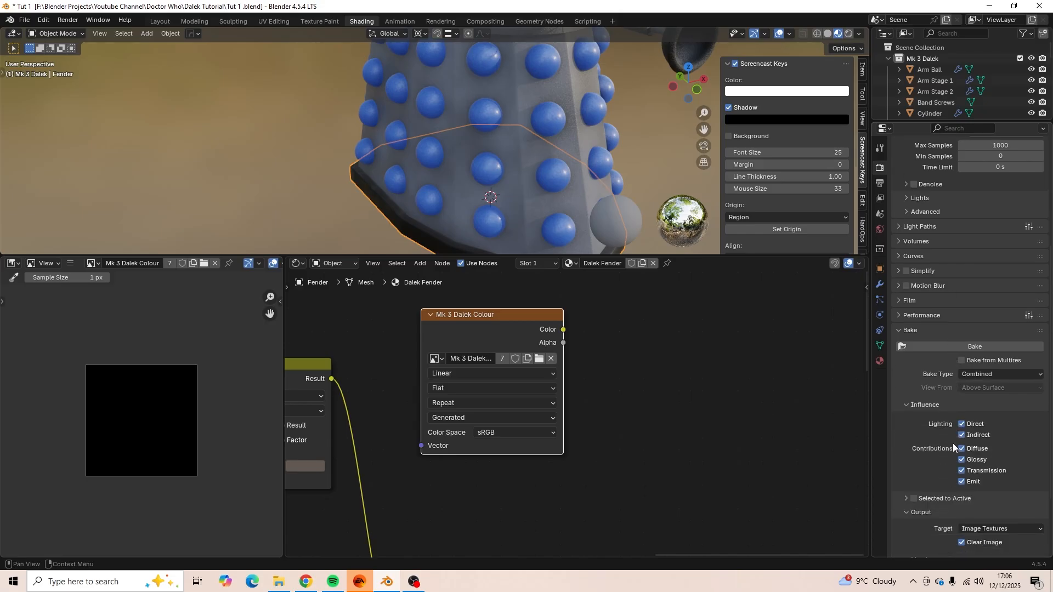
click(977, 377)
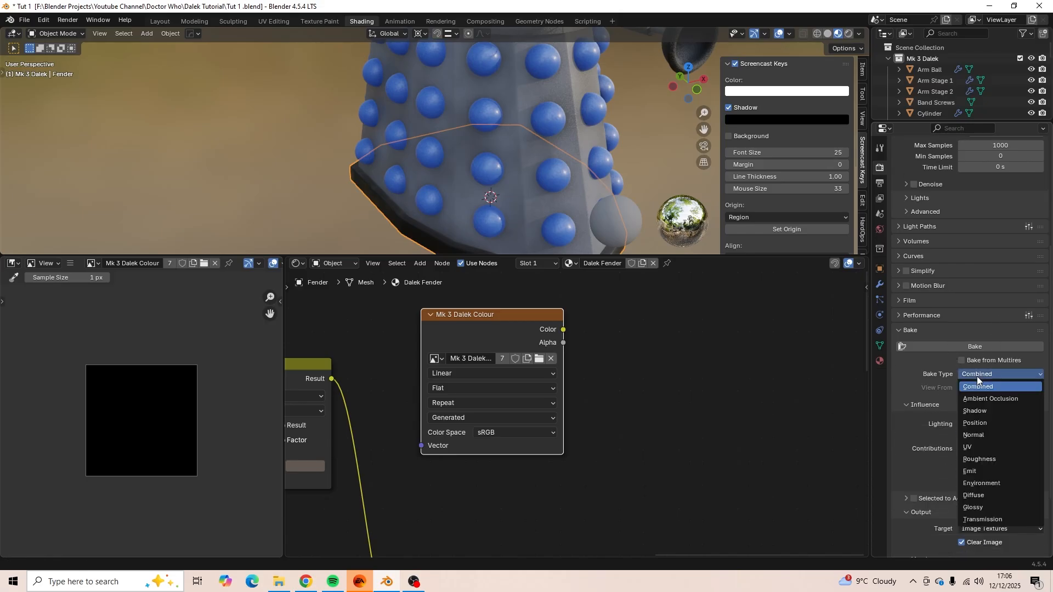
click(982, 495)
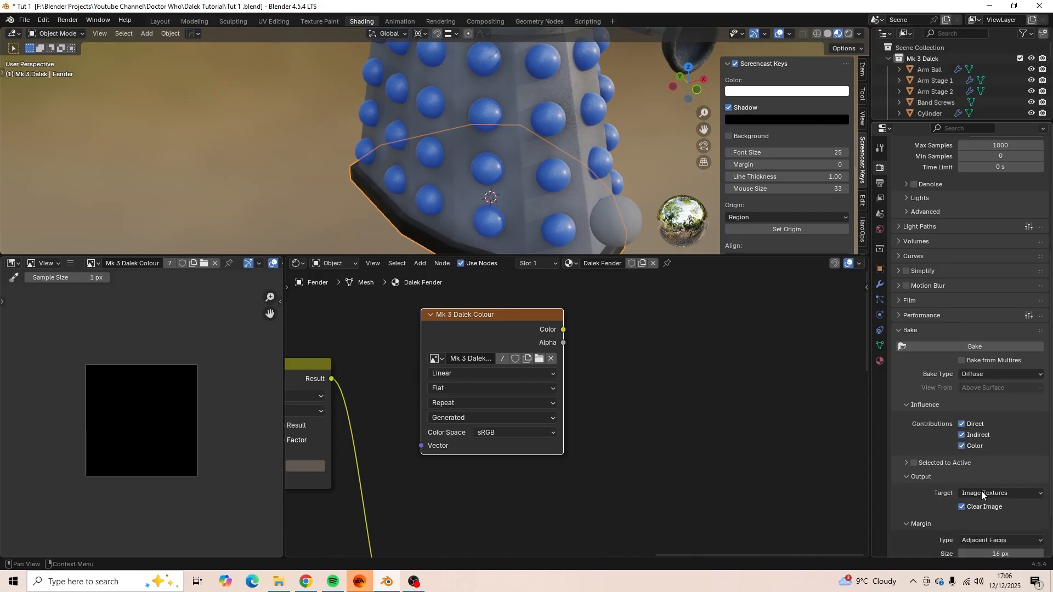
click(961, 424)
click(964, 436)
Set the bake margin size to 10 px.
scroll(989, 466, down, 2)
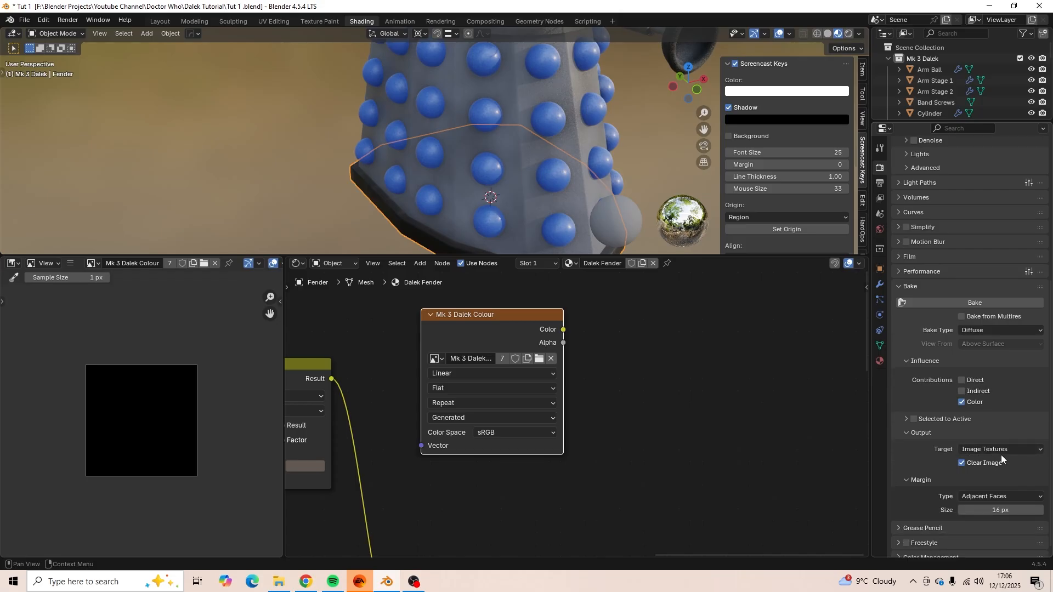
scroll(1002, 455, down, 1)
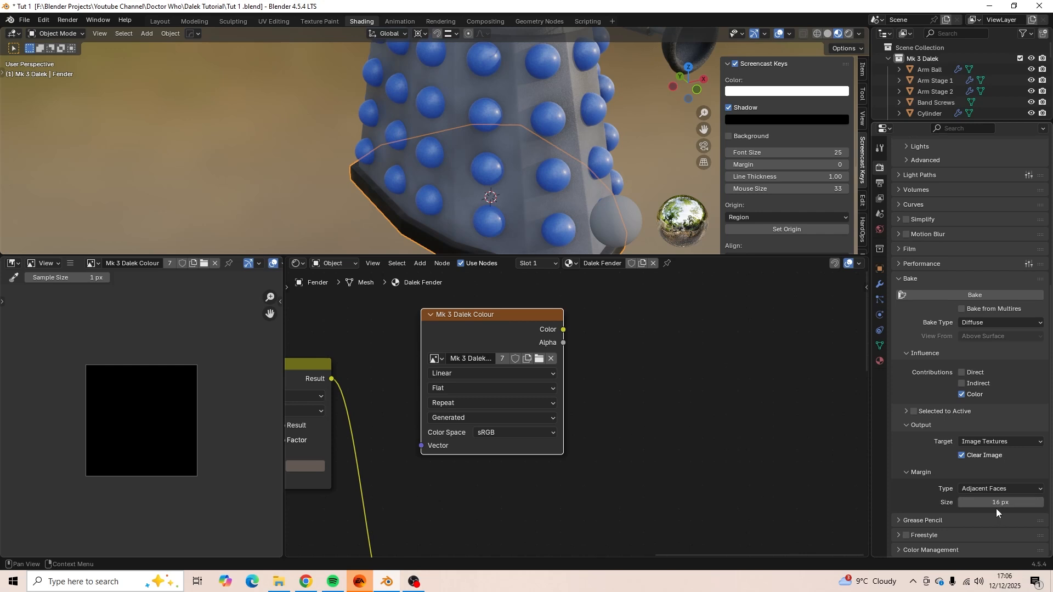
click(1013, 504)
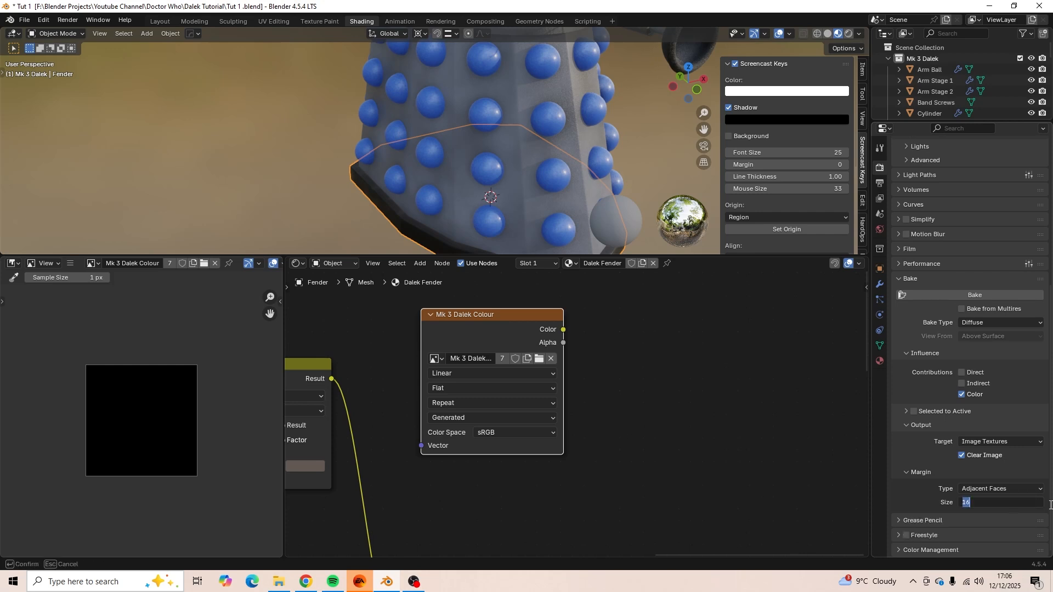
text(10)
key(Return)
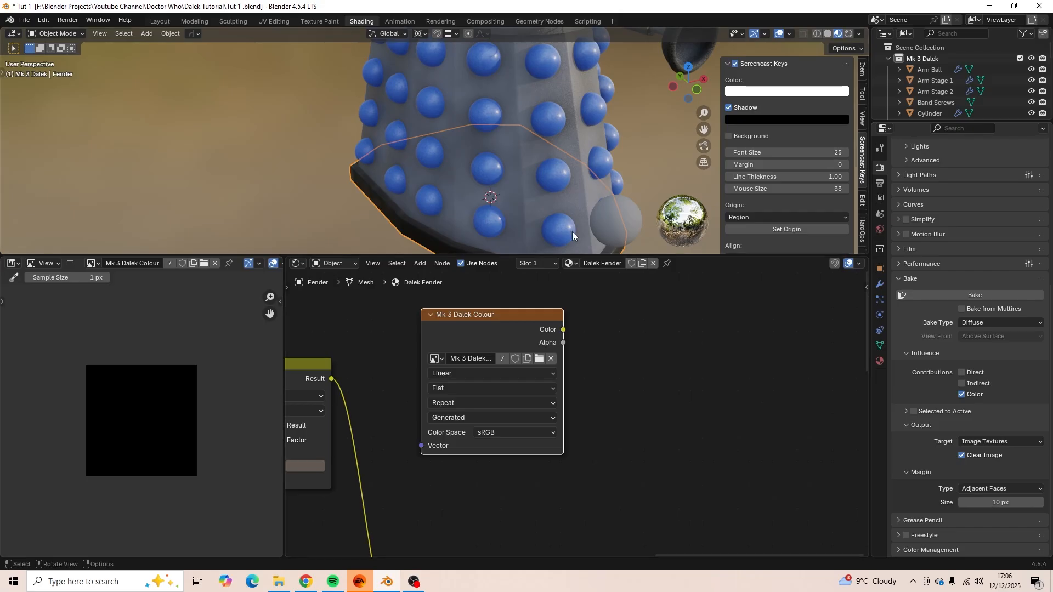
Check the fender's image texture node and bake the fender's diffuse colour into the Mk 3 Dalek Colour image.
shift+middle_drag(618, 209, 617, 219)
scroll(617, 220, down, 1)
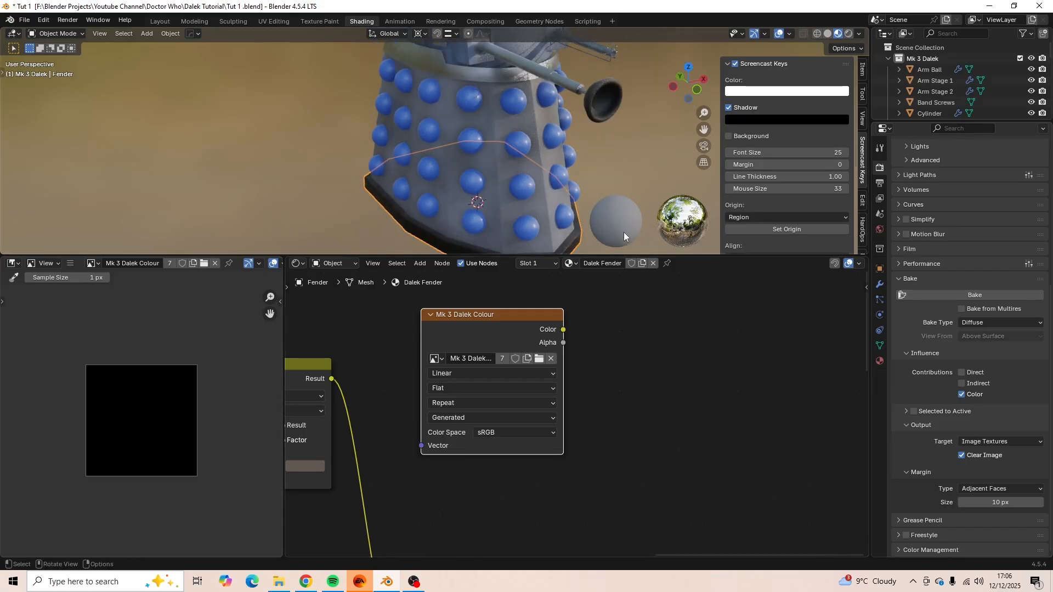
scroll(611, 414, down, 1)
middle_drag(542, 472, 707, 414)
scroll(590, 433, down, 4)
scroll(590, 433, down, 2)
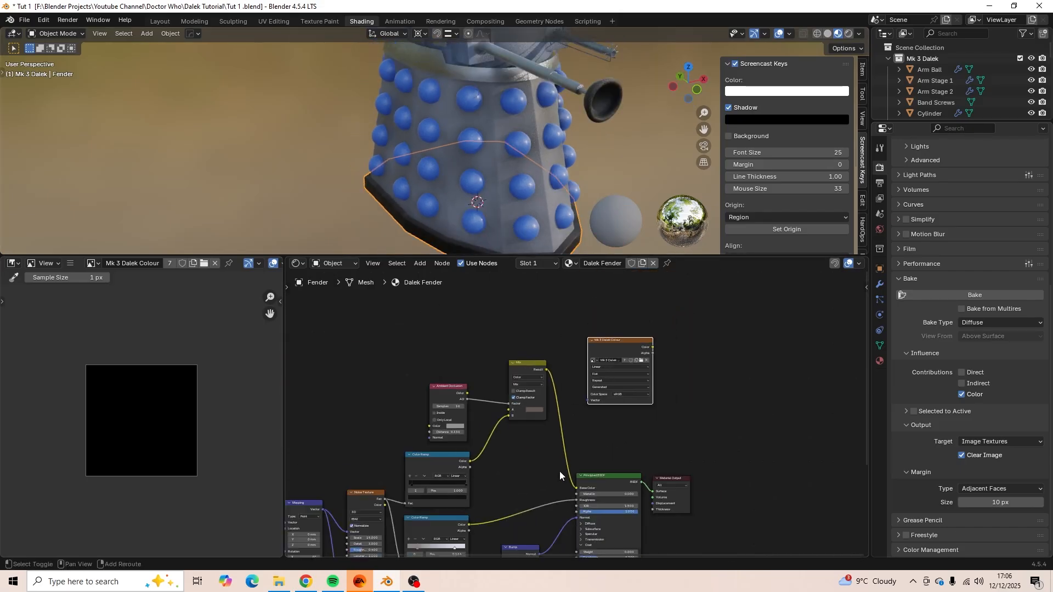
middle_drag(560, 472, 493, 516)
scroll(523, 462, up, 3)
scroll(533, 393, up, 2)
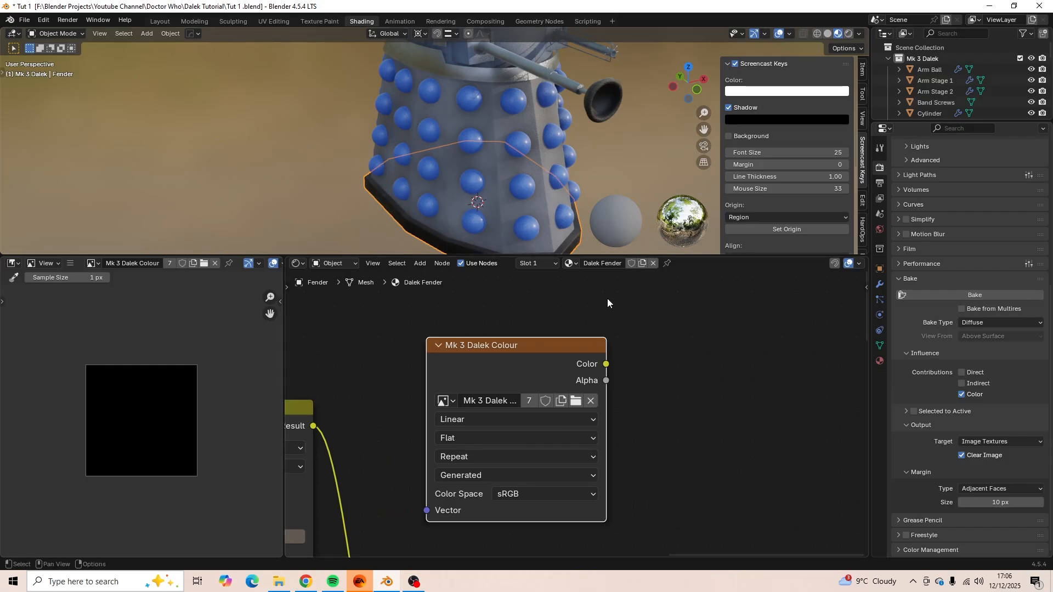
click(977, 297)
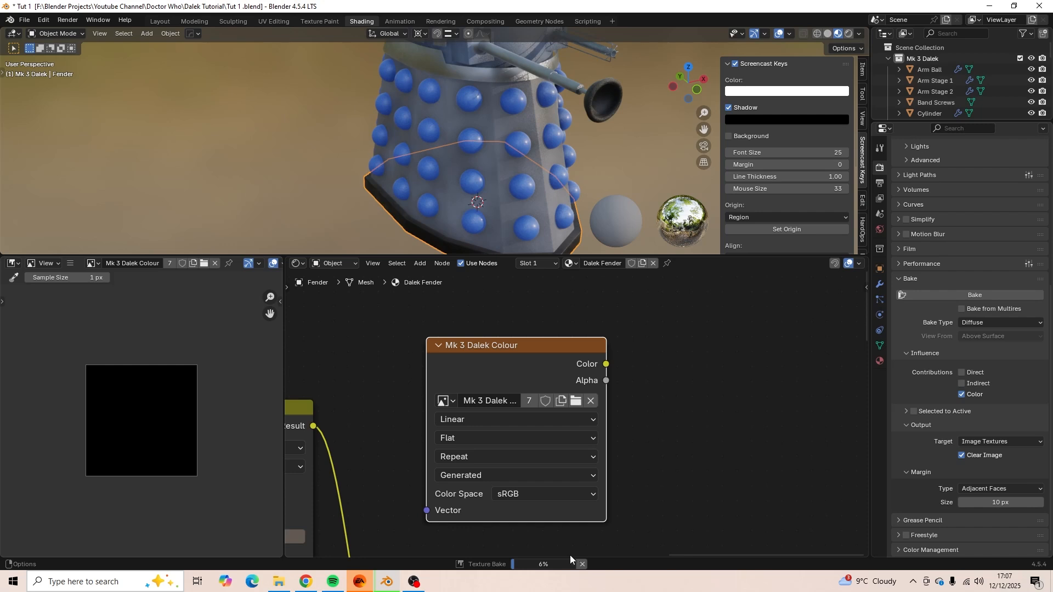
mouse_move(413, 583)
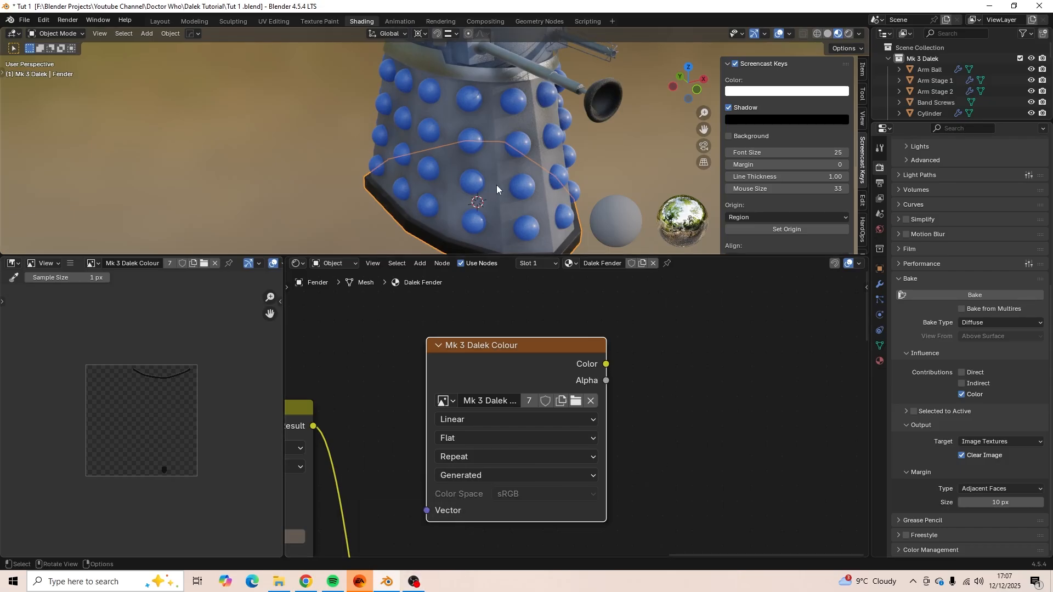
Select all the Dalek's objects and bake their diffuse colour into the Mk 3 Dalek Colour image.
middle_drag(501, 186, 527, 213)
key(a)
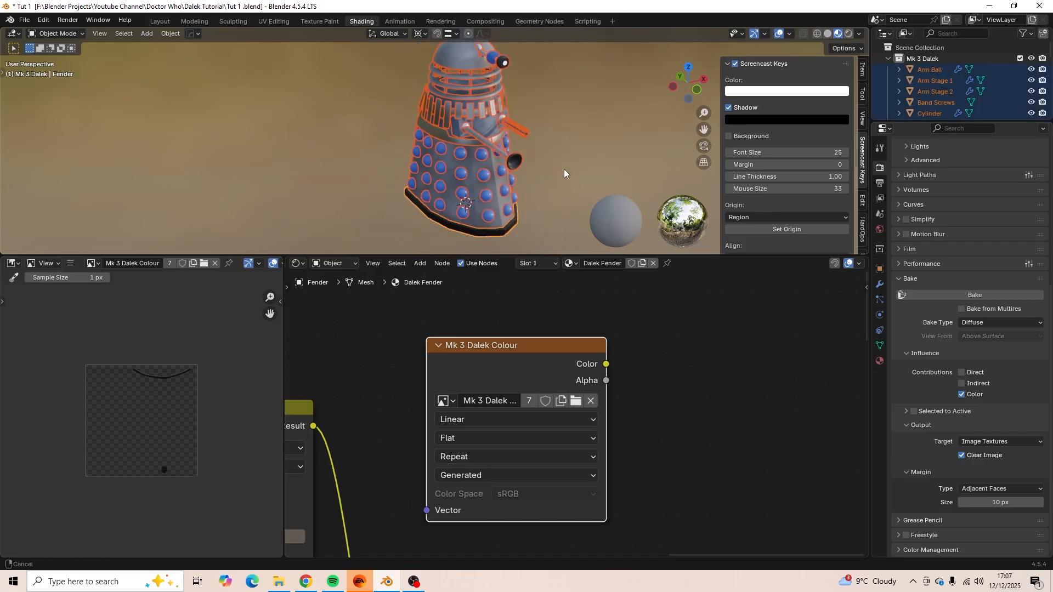
middle_drag(564, 173, 557, 152)
scroll(492, 223, up, 5)
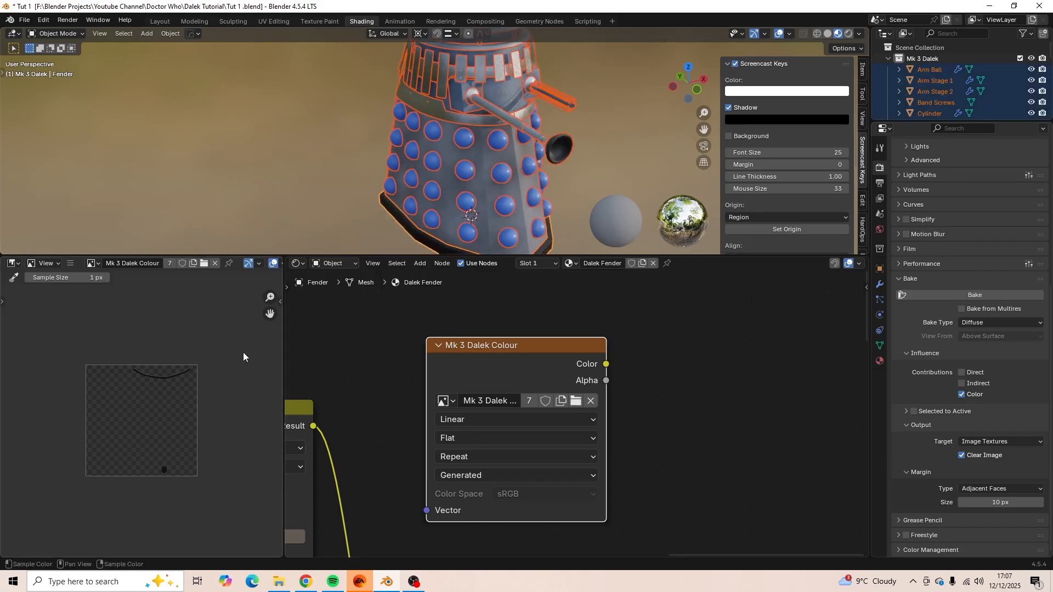
scroll(499, 216, down, 4)
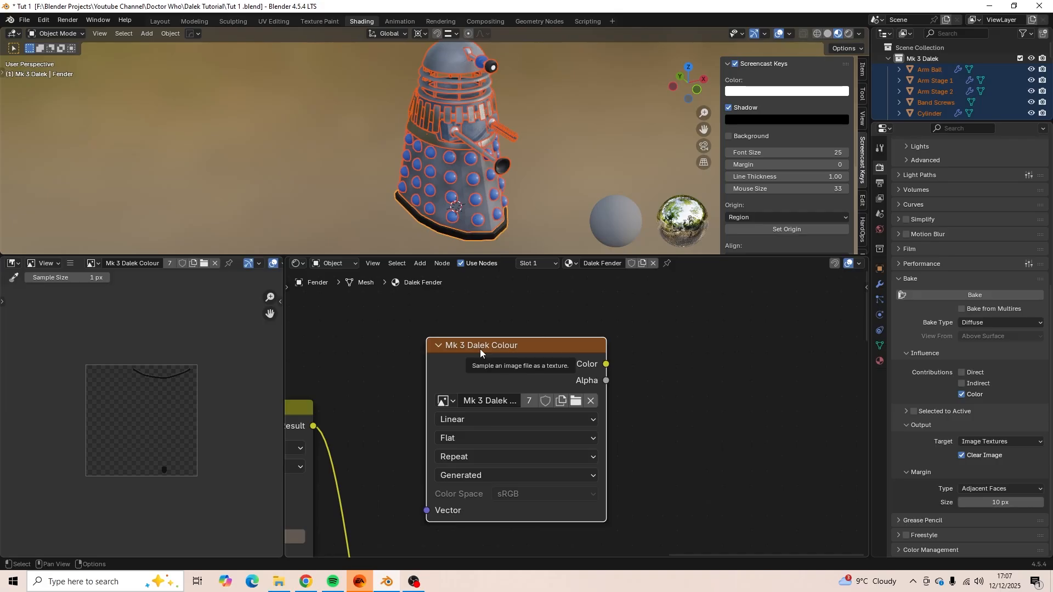
click(985, 298)
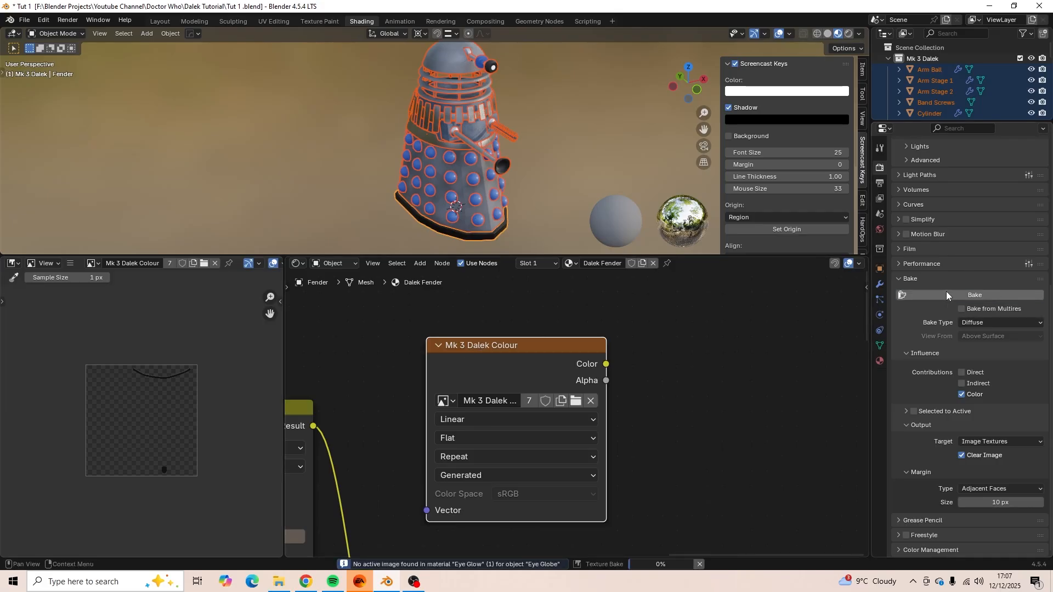
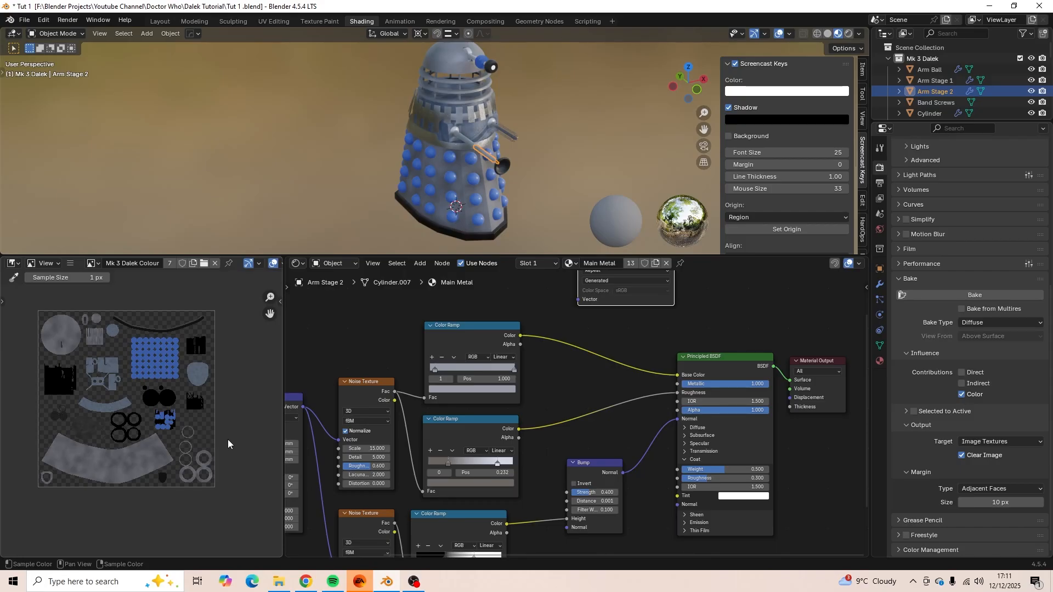
Examine the baked islands in the Mk 3 Dalek Colour image up close, including the black metal areas.
scroll(206, 430, up, 6)
middle_drag(205, 432, 114, 491)
scroll(121, 489, up, 4)
scroll(121, 488, down, 3)
middle_drag(160, 466, 131, 455)
scroll(154, 417, up, 3)
middle_drag(140, 396, 265, 354)
scroll(163, 449, down, 2)
middle_drag(91, 403, 212, 285)
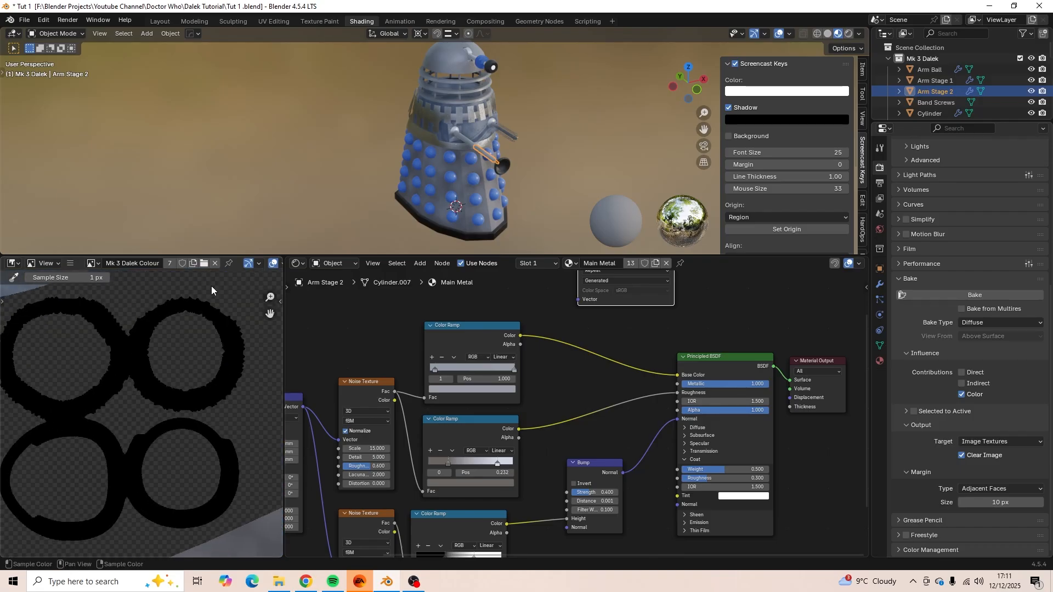
middle_drag(211, 363, 144, 506)
scroll(351, 368, down, 5)
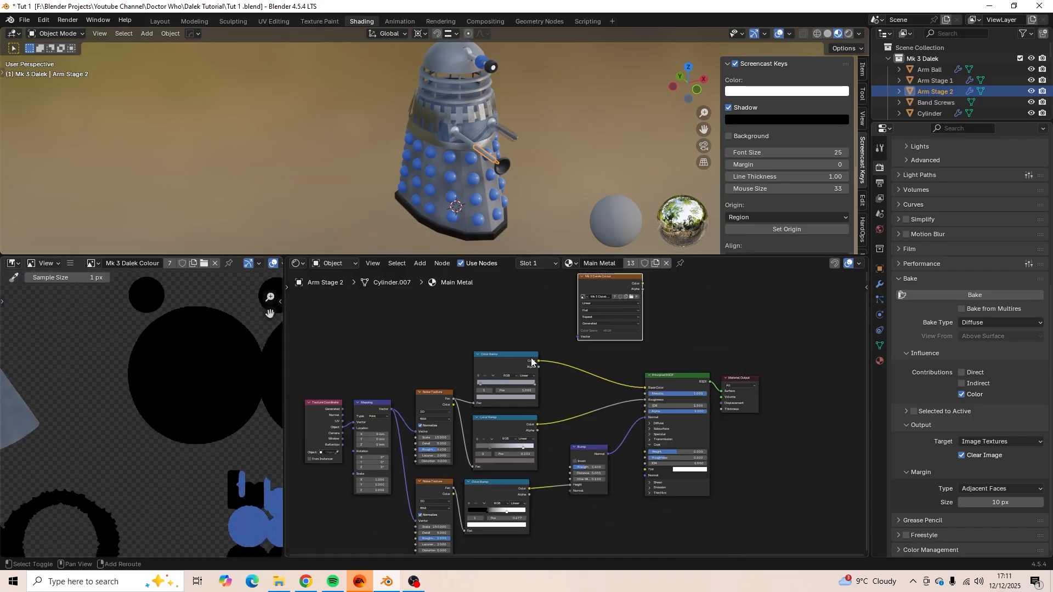
Try the Mk 3 Dalek Colour image as the Main Metal material's Base Color, inspect the slats, and undo the link.
middle_drag(566, 339, 459, 403)
mouse_move(485, 342)
mouse_down()
mouse_move(469, 345)
mouse_move(523, 466)
mouse_up()
scroll(537, 354, up, 1)
scroll(498, 336, up, 1)
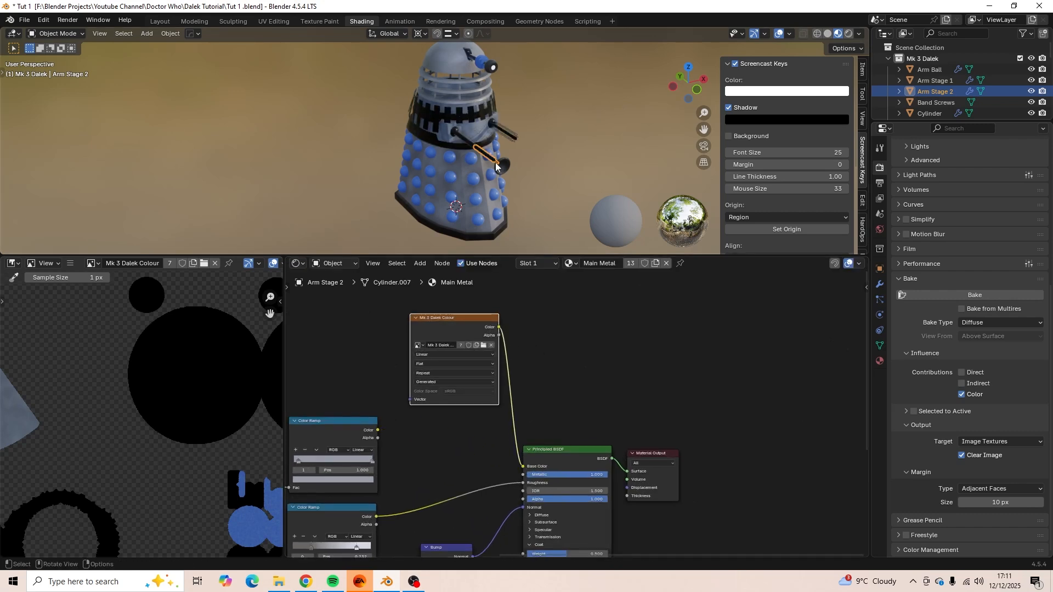
mouse_move(495, 163)
shift+middle_down()
mouse_move(477, 222)
mouse_move(475, 142)
mouse_move(483, 167)
shift+middle_up()
scroll(475, 190, up, 3)
scroll(482, 167, up, 8)
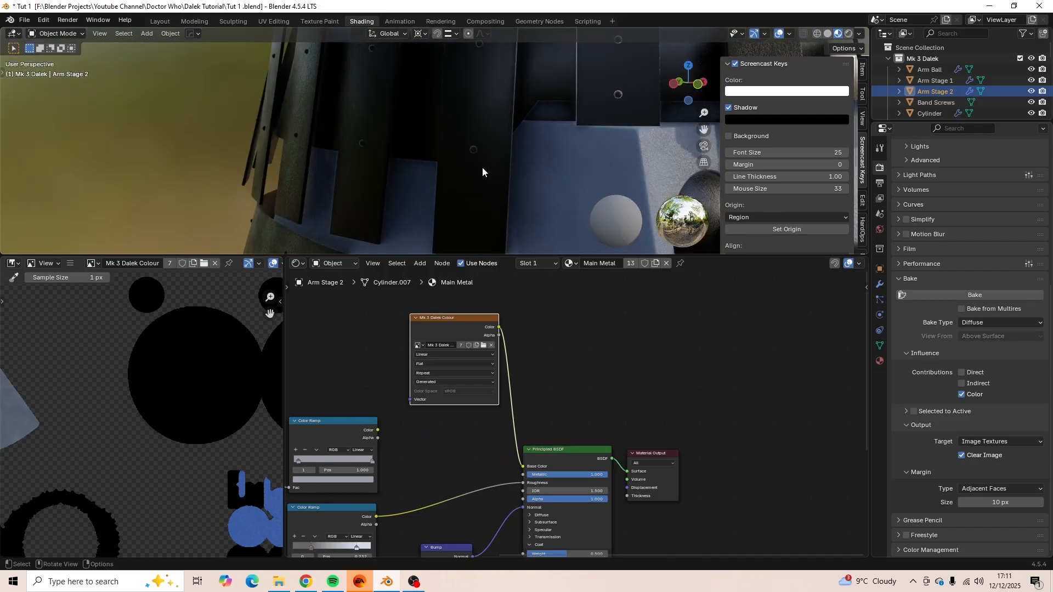
scroll(482, 172, down, 3)
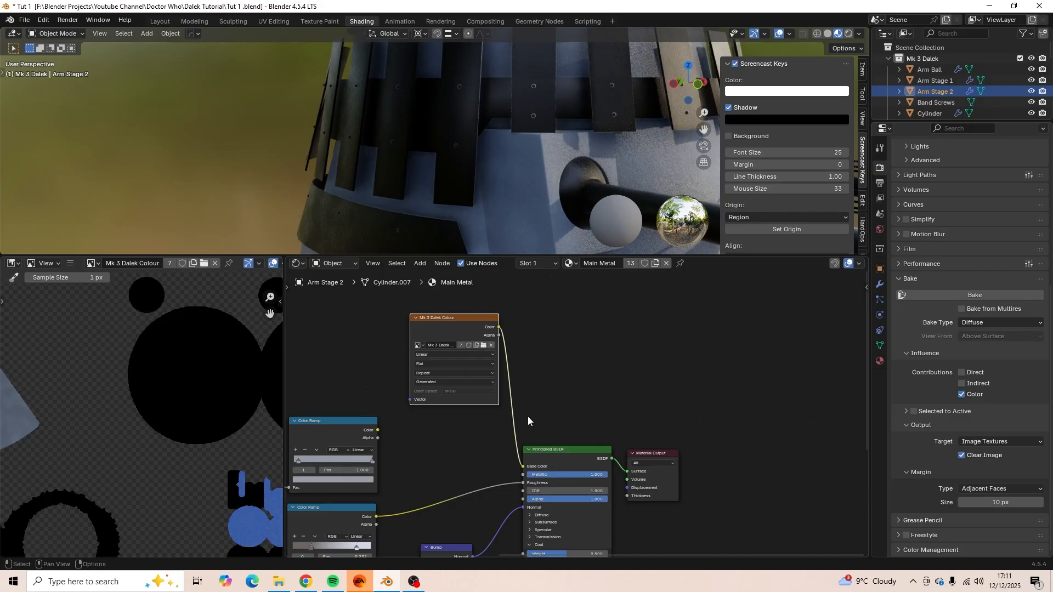
key(ctrl)
key(ctrl+z)
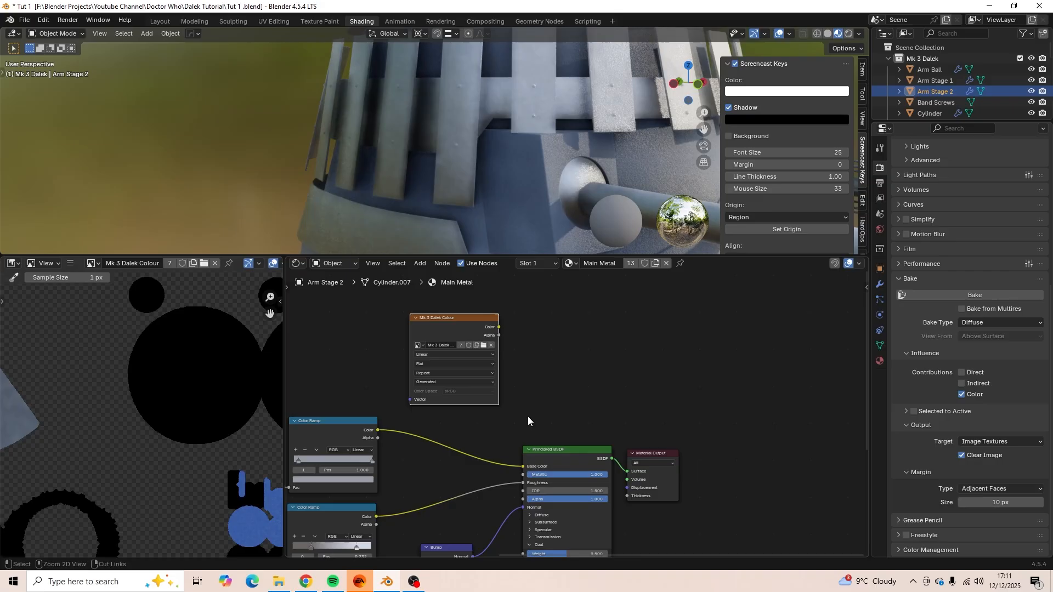
Set the Metallic value of the Main Metal material's Principled BSDF to 0.
shift+middle_drag(527, 417, 509, 342)
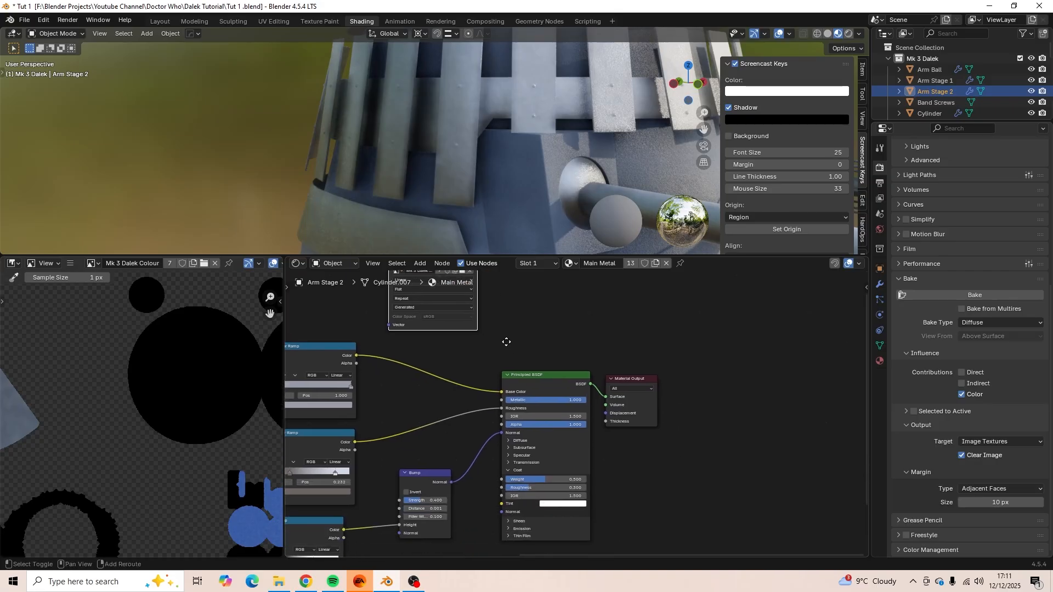
scroll(491, 376, up, 2)
scroll(492, 377, up, 2)
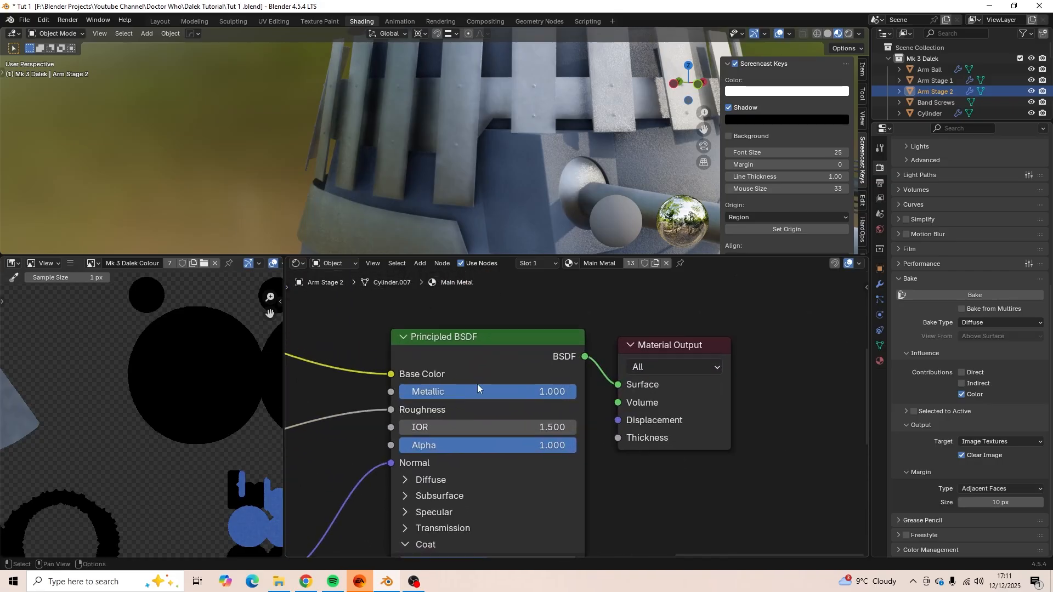
drag(551, 396, 391, 395)
Examine the Dalek's slats, arms and collars with the non-metallic Main Metal material, and check its image texture node.
scroll(560, 166, down, 6)
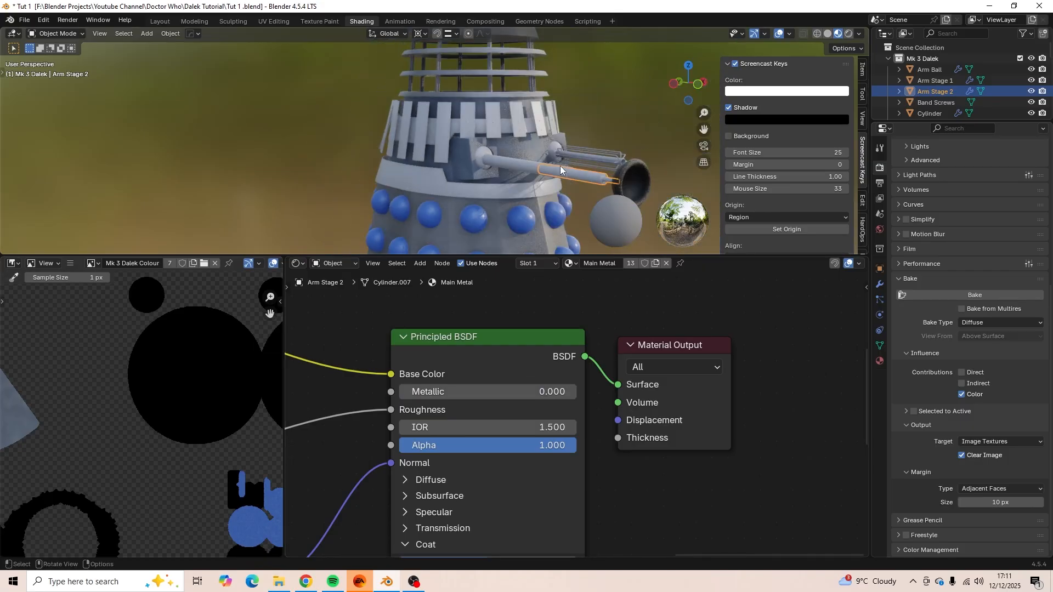
middle_drag(561, 165, 522, 90)
scroll(552, 192, up, 2)
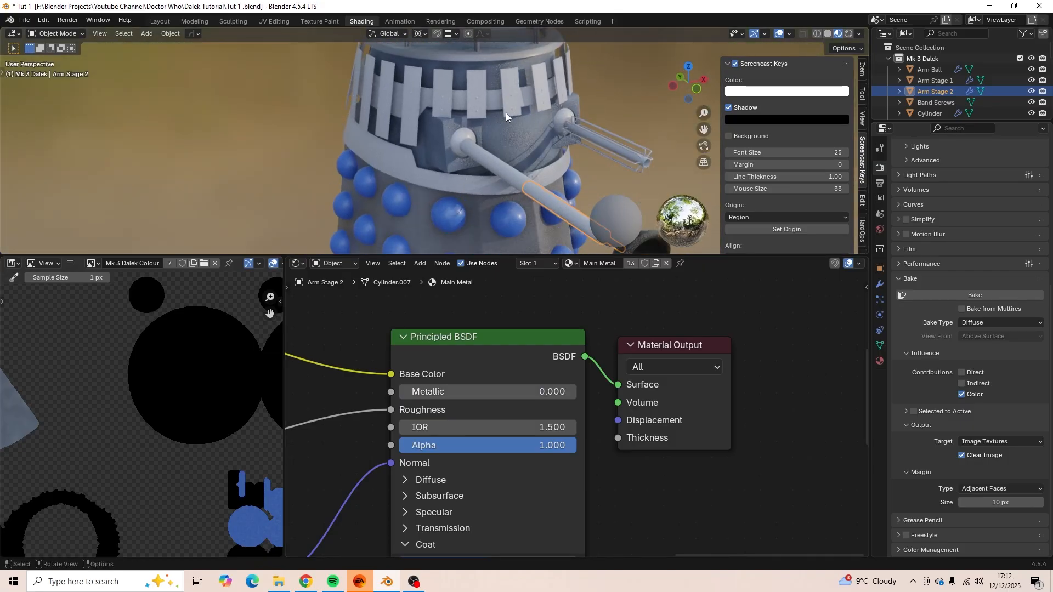
scroll(506, 113, up, 2)
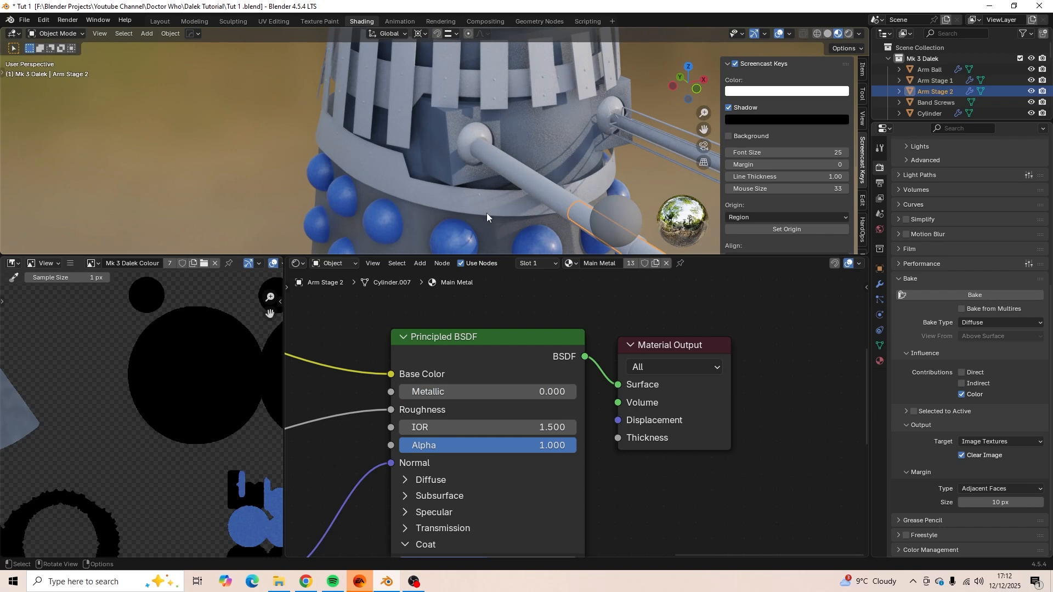
scroll(522, 205, down, 5)
middle_drag(523, 205, 491, 208)
scroll(498, 206, up, 2)
middle_drag(491, 208, 505, 212)
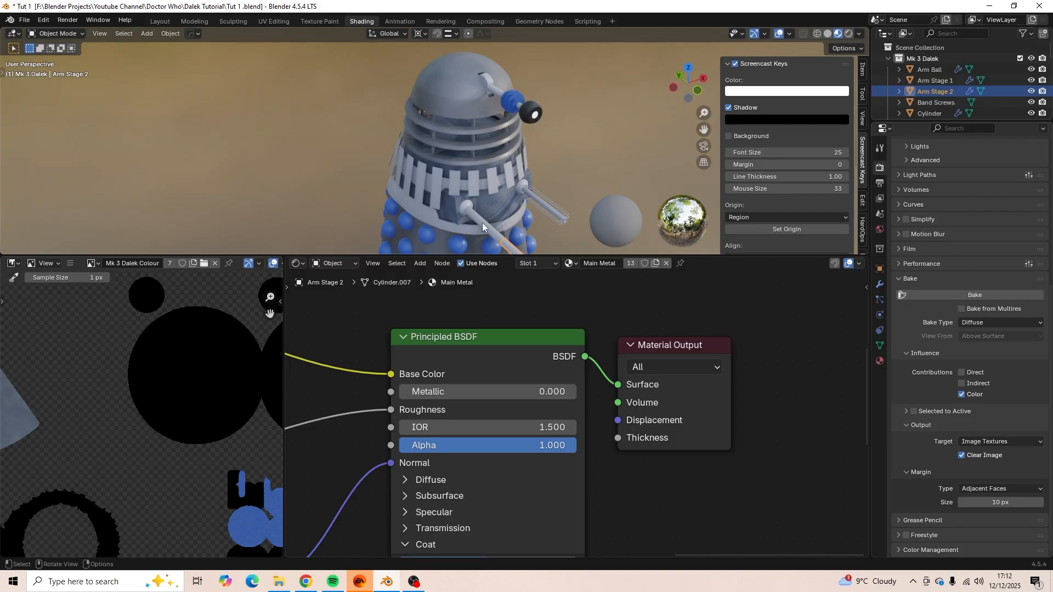
scroll(486, 212, down, 2)
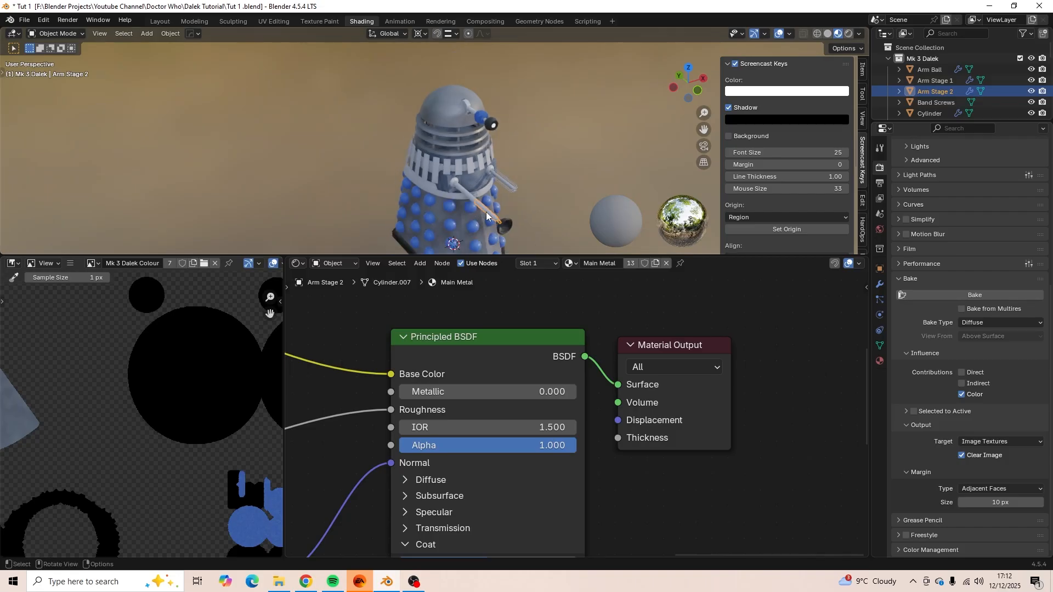
middle_drag(511, 304, 684, 289)
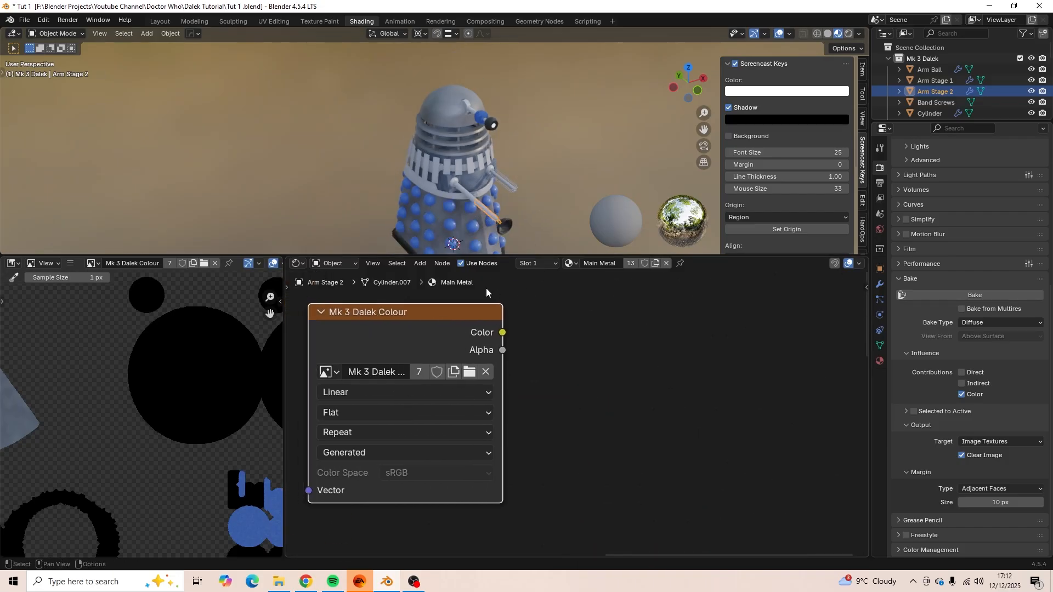
Select all the Dalek's objects and rebake their diffuse colour into the Mk 3 Dalek Colour image.
scroll(193, 366, down, 6)
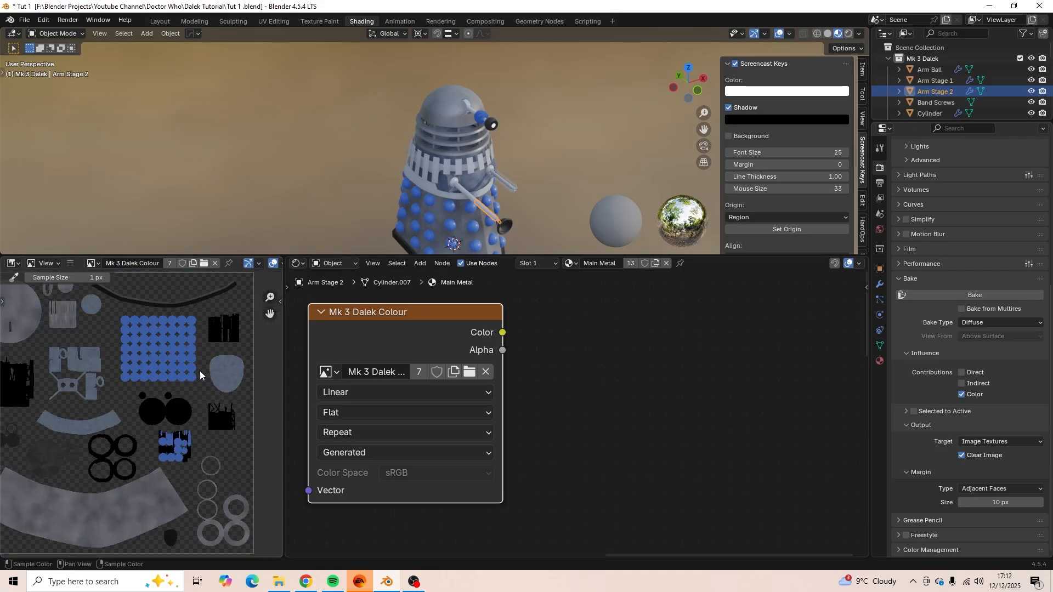
middle_drag(218, 369, 240, 351)
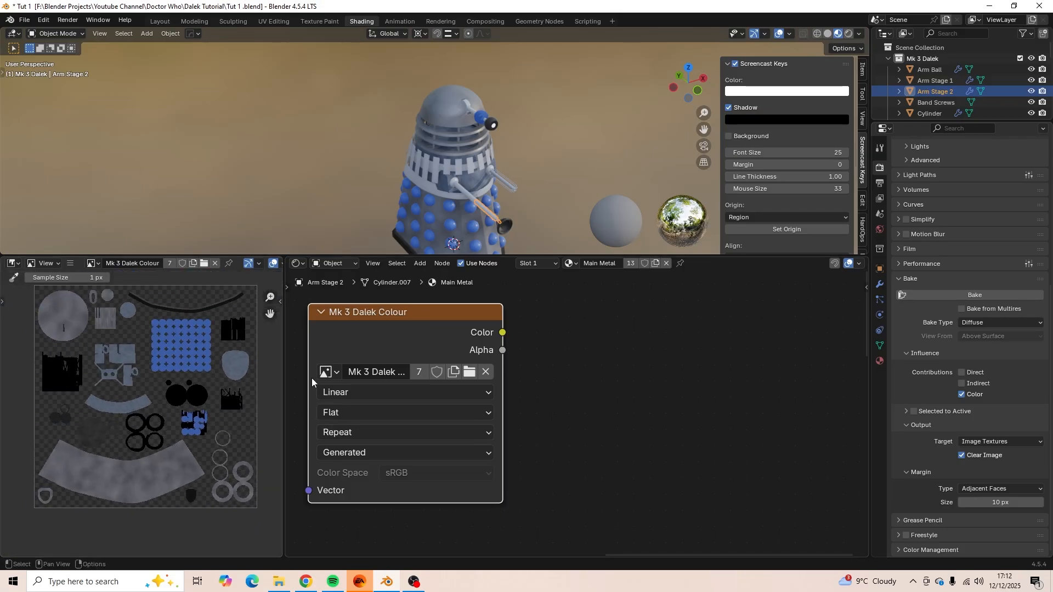
click(949, 295)
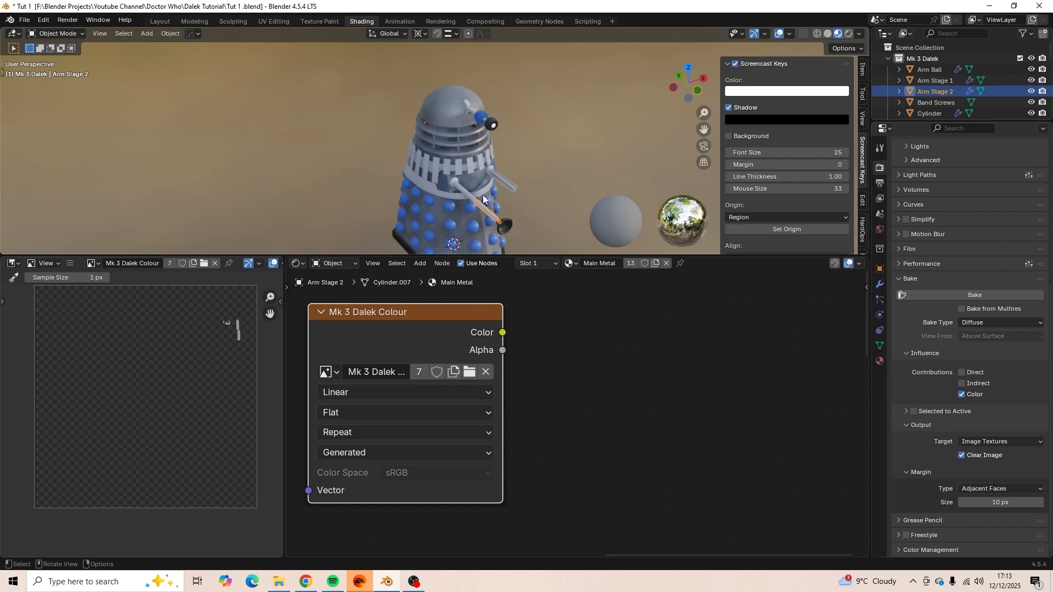
key(a)
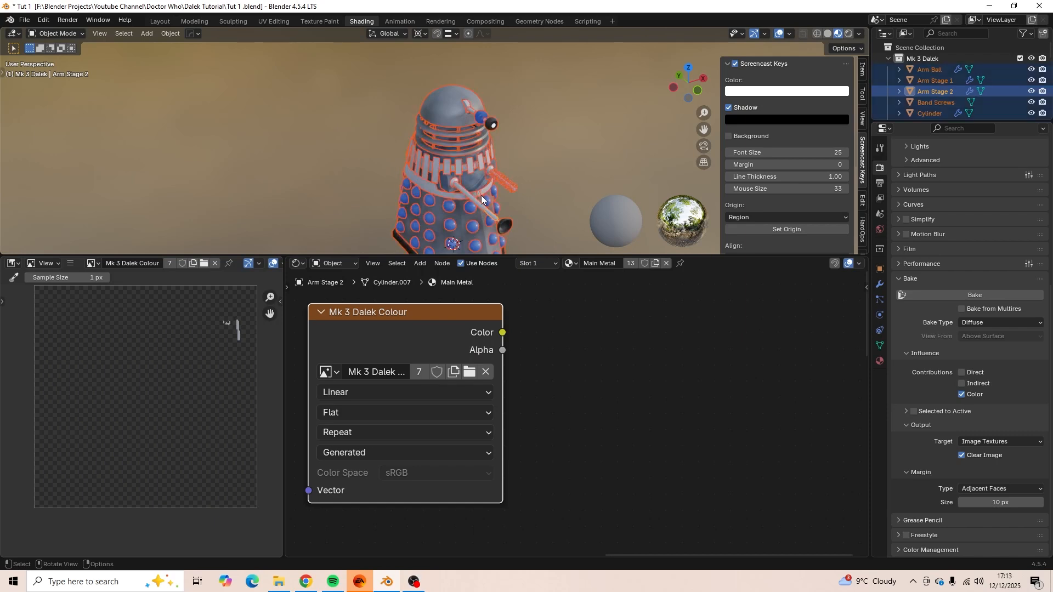
click(969, 295)
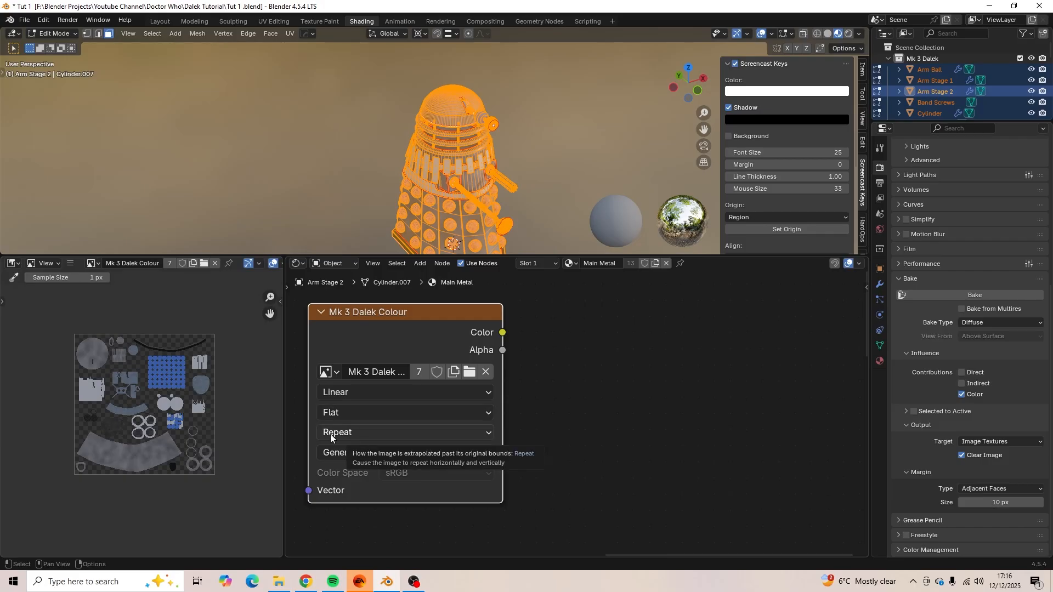
Examine the rebaked islands in the Mk 3 Dalek Colour image up close, including the blue hemispheres and the grey panels.
scroll(242, 440, up, 5)
scroll(214, 422, up, 8)
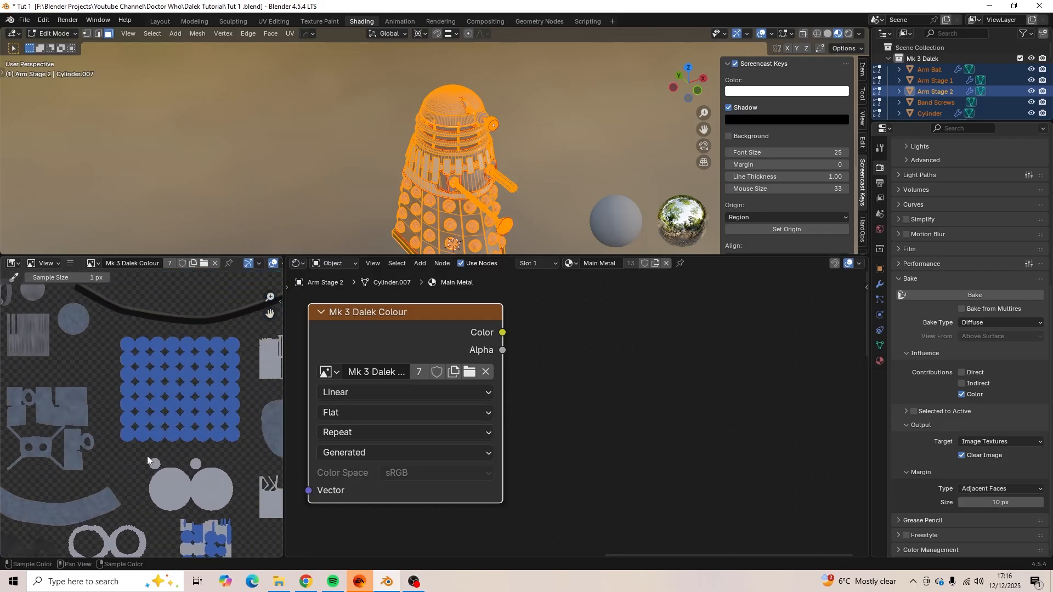
scroll(175, 438, down, 3)
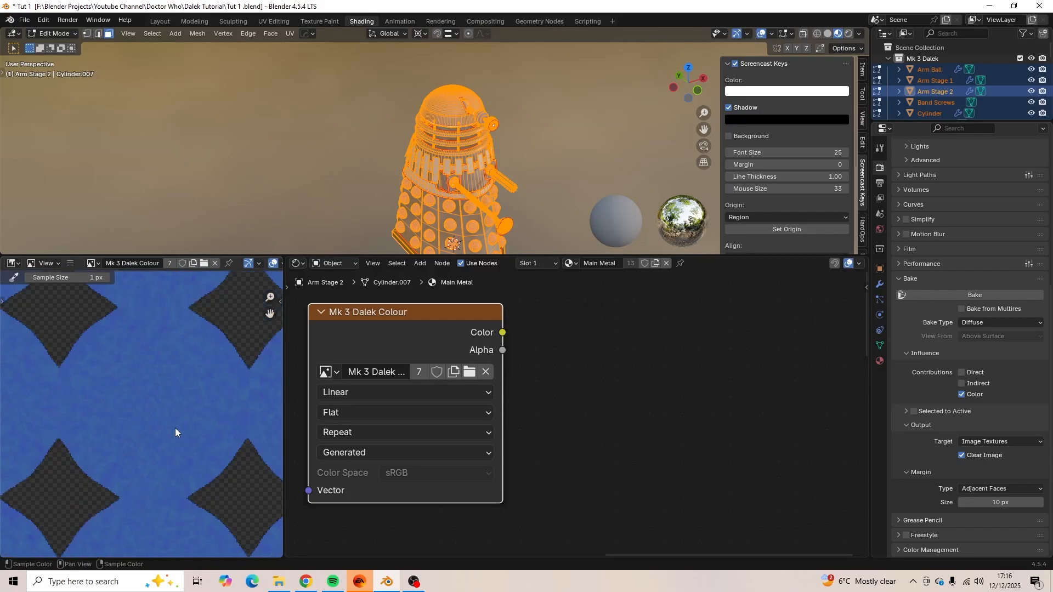
middle_drag(85, 428, 234, 388)
scroll(234, 387, down, 4)
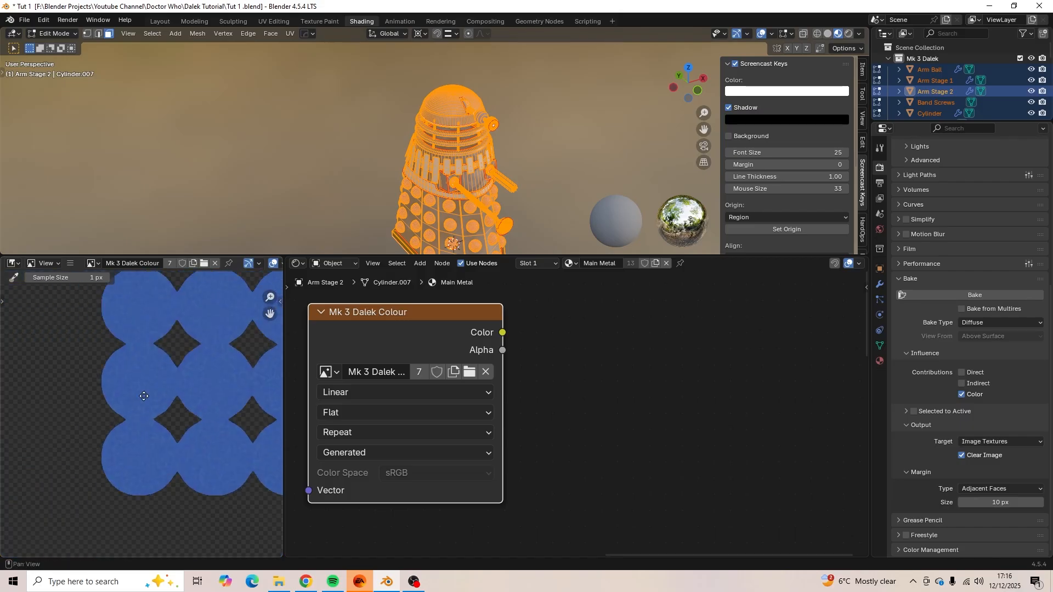
middle_drag(139, 395, 246, 513)
scroll(144, 513, down, 4)
middle_drag(144, 512, 189, 411)
scroll(195, 412, up, 4)
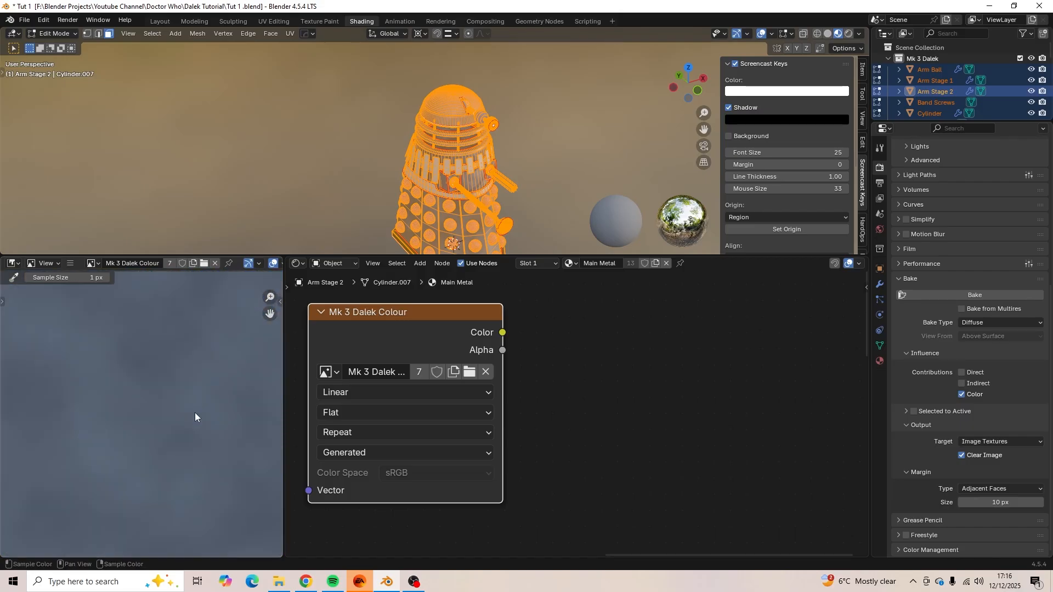
scroll(196, 412, down, 4)
key(Home)
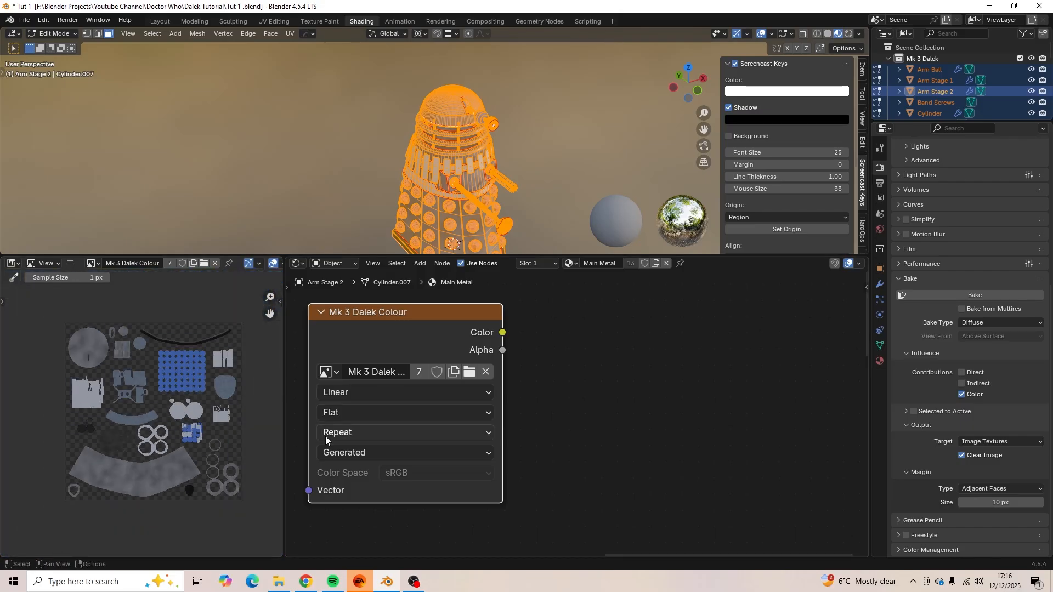
Return to Object Mode and select only the Dalek's skirt.
mouse_move(519, 202)
middle_down()
mouse_move(524, 165)
mouse_move(520, 196)
middle_up()
scroll(521, 197, up, 1)
scroll(520, 196, down, 2)
key(Tab)
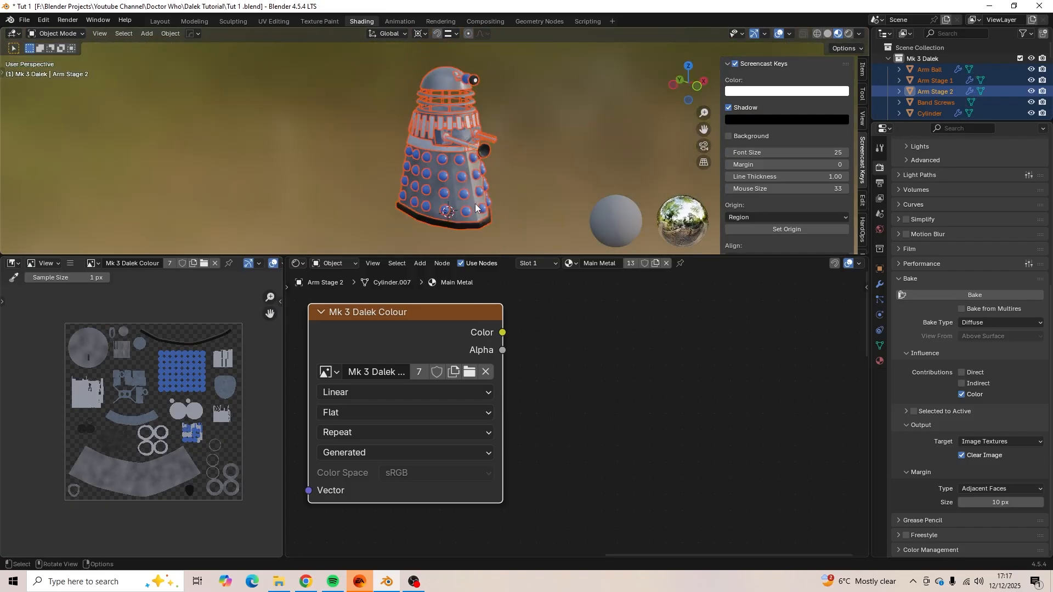
click(475, 204)
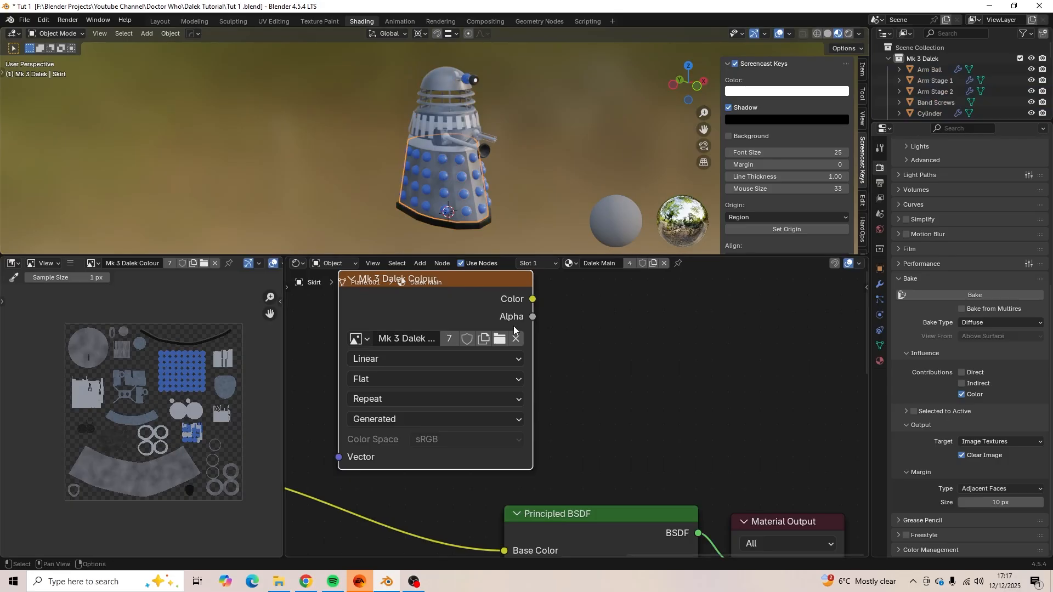
Move the Mk 3 Dalek Colour image node away from the Principled BSDF in the Dalek Main material.
scroll(592, 377, down, 3)
shift+middle_drag(588, 412, 723, 358)
scroll(583, 415, down, 3)
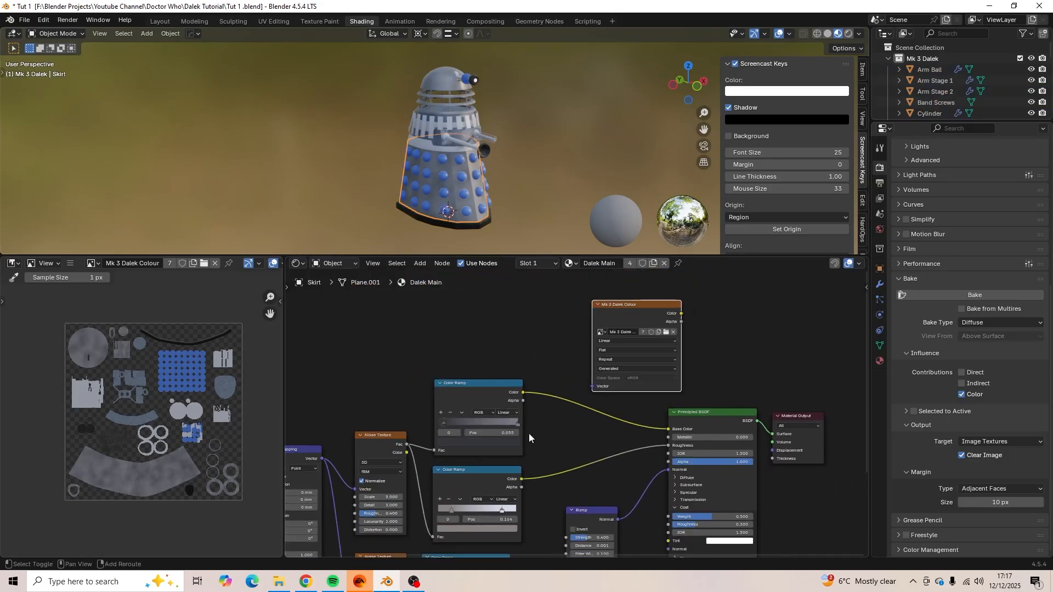
shift+middle_drag(551, 429, 429, 445)
scroll(498, 413, up, 2)
middle_drag(624, 381, 686, 394)
drag(514, 290, 423, 272)
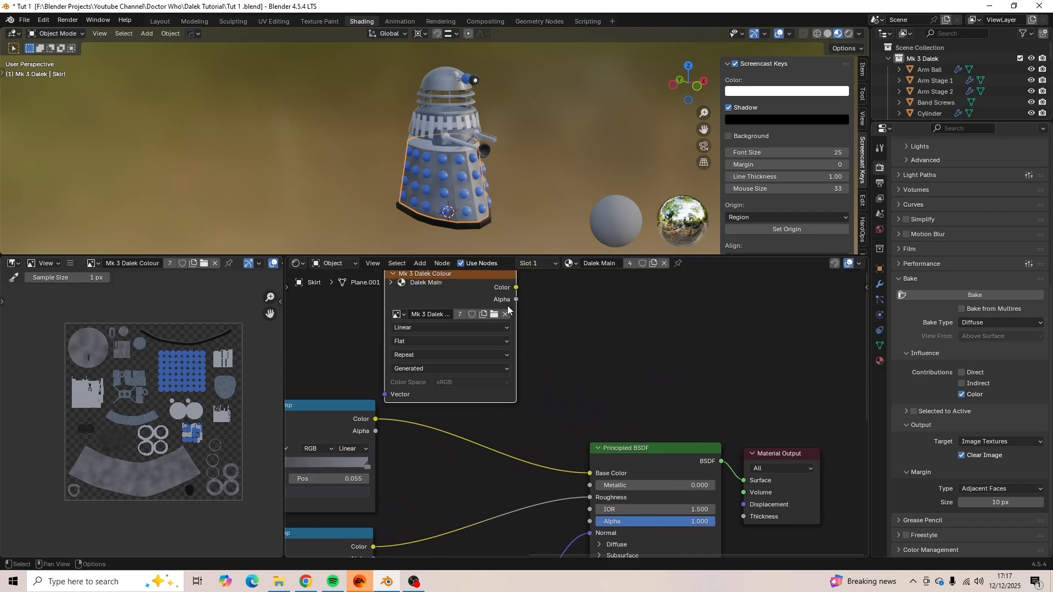
middle_drag(546, 321, 557, 332)
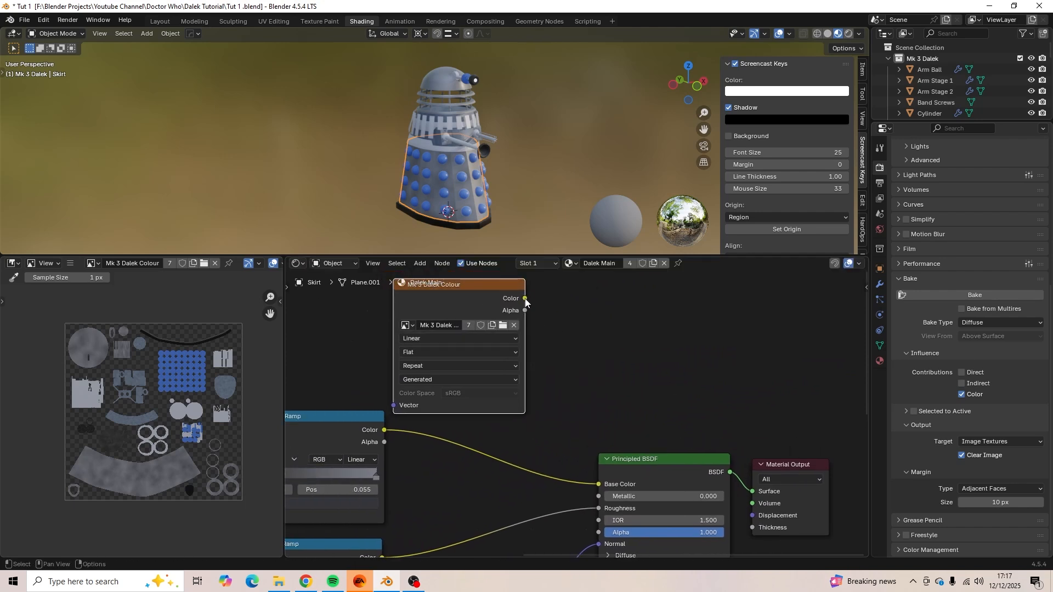
Try the Mk 3 Dalek Colour image as the Dalek Main material's Base Color twice, compare the skirt's look, and undo each link.
scroll(484, 203, up, 7)
shift+middle_drag(484, 203, 470, 123)
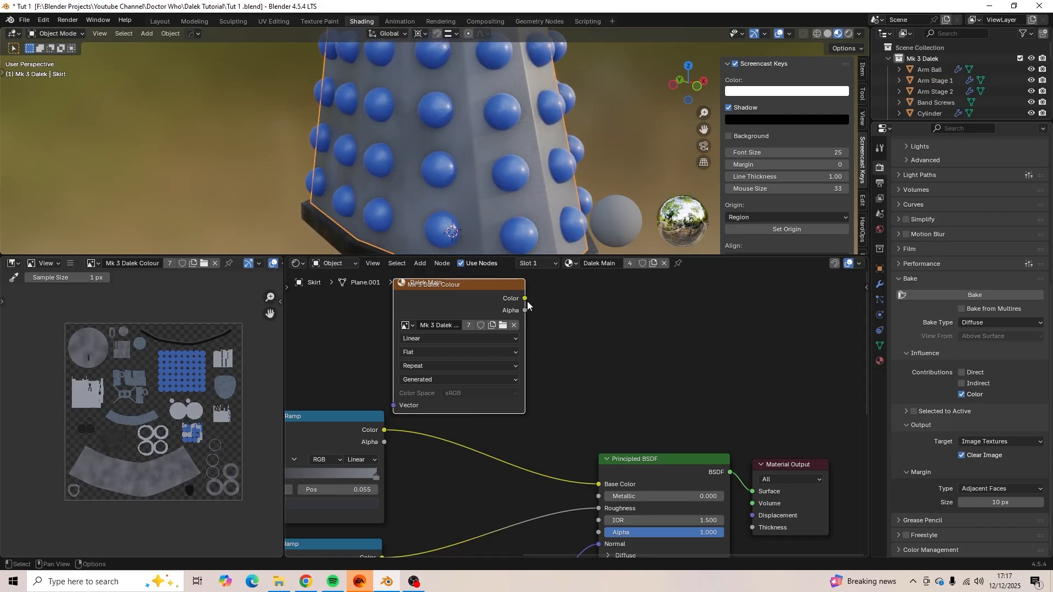
drag(525, 298, 598, 484)
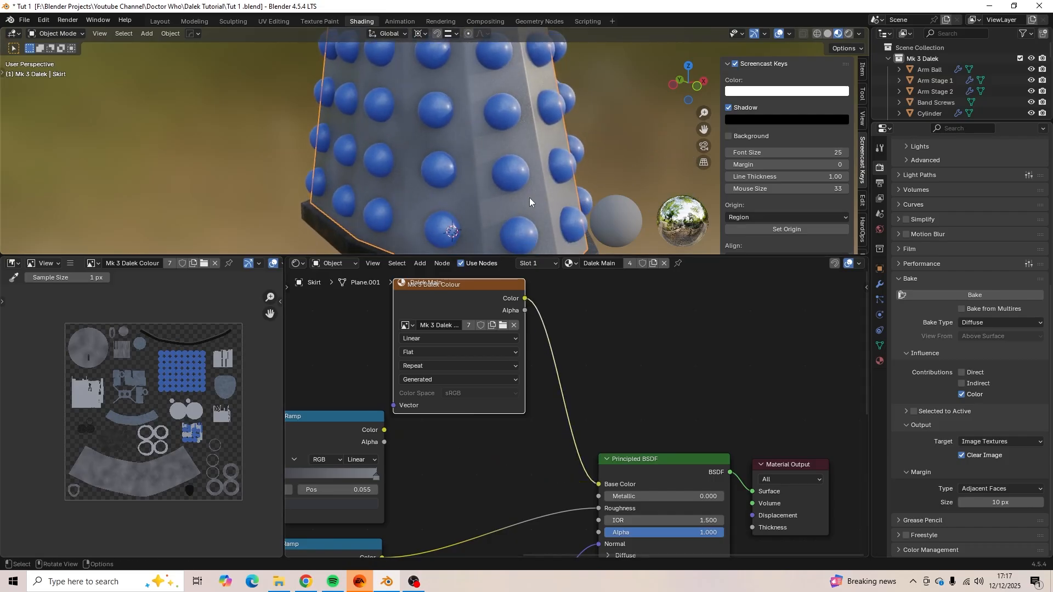
shift+middle_drag(530, 199, 430, 190)
mouse_move(473, 189)
middle_down()
mouse_move(420, 169)
mouse_move(477, 180)
middle_up()
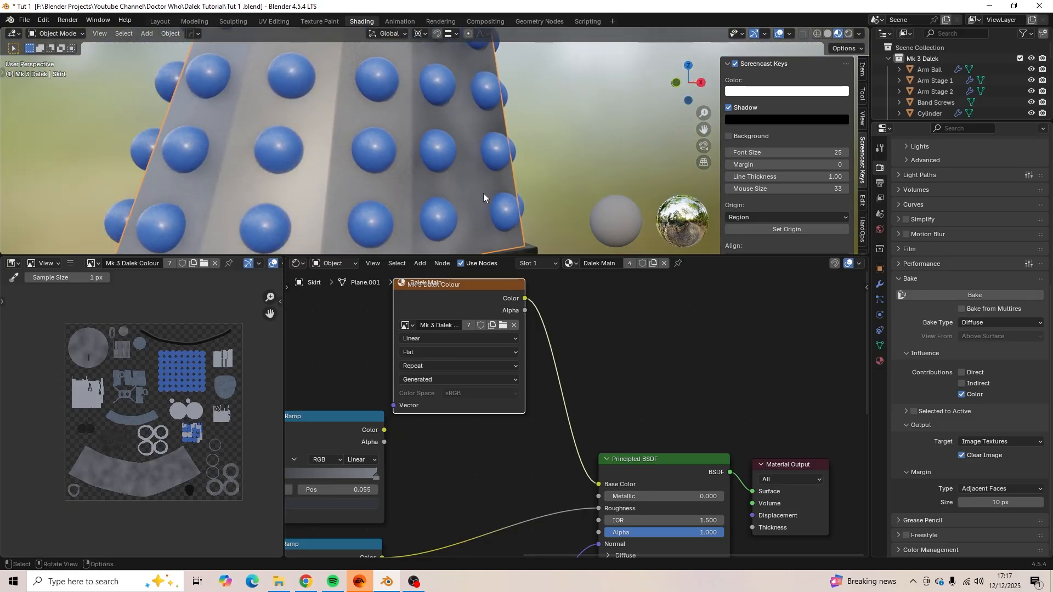
key(ctrl+z)
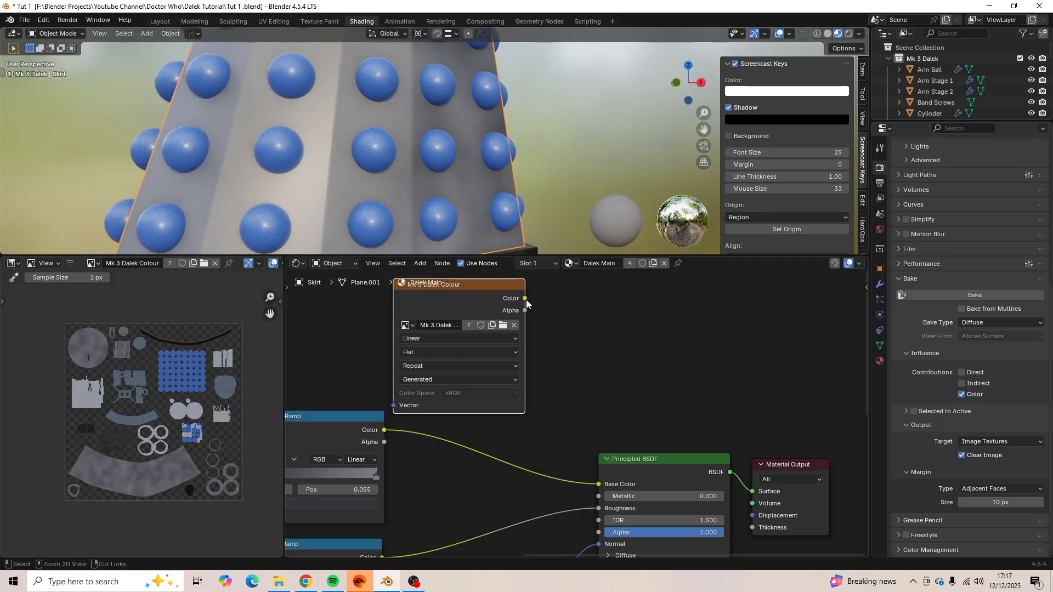
drag(525, 299, 597, 485)
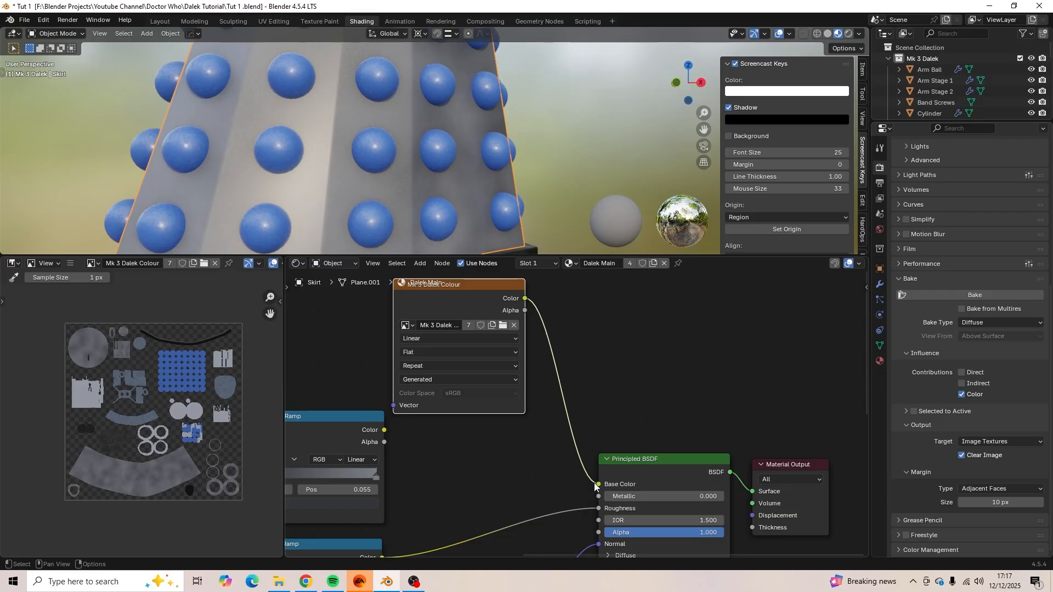
middle_drag(521, 209, 434, 186)
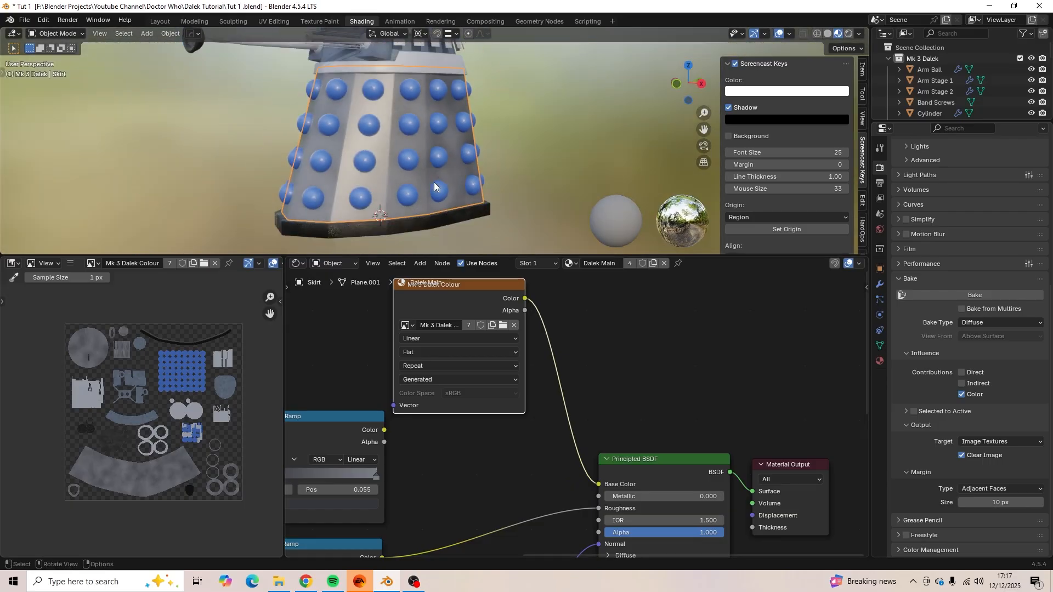
key(ctrl+z)
Place the Mk 3 Dalek Colour node above the Color Ramp in the Dalek Main material and check the whole baked image.
middle_drag(570, 377, 659, 423)
drag(559, 330, 428, 311)
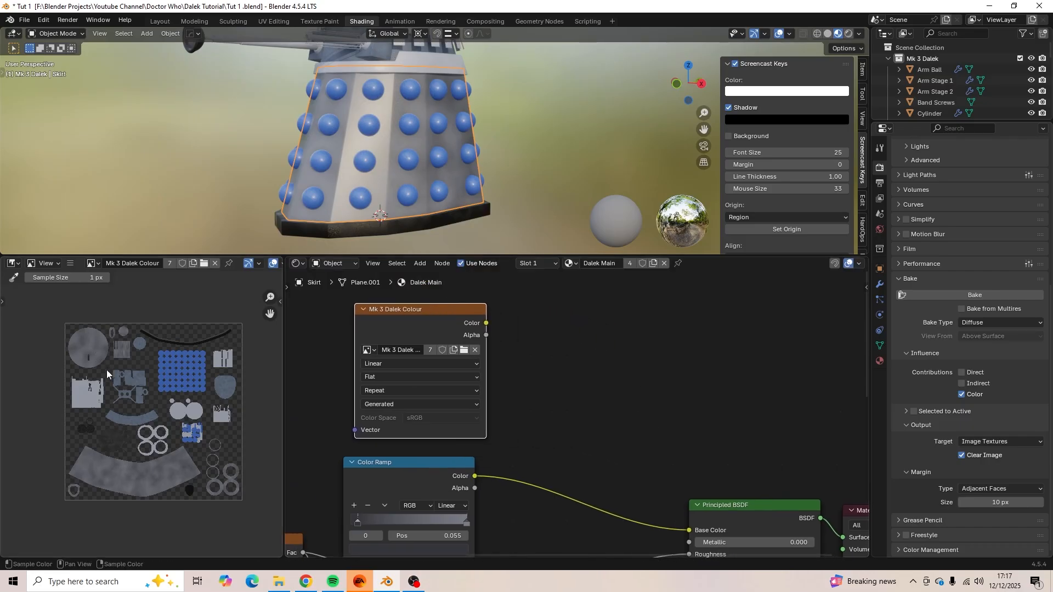
scroll(104, 382, up, 1)
scroll(110, 384, down, 2)
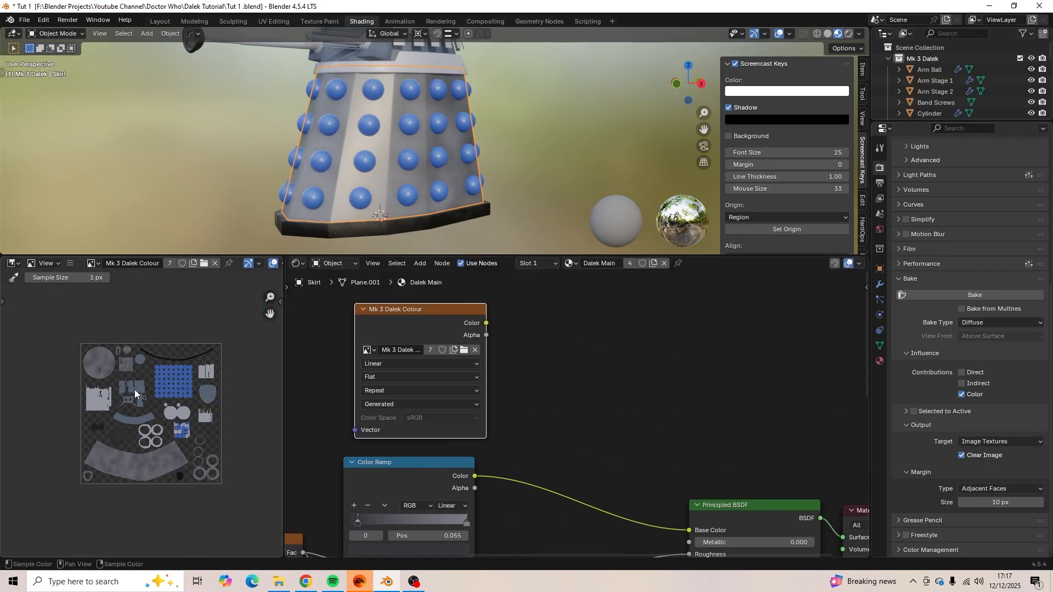
scroll(132, 393, up, 3)
Save the baked image as Mk 3 Dalek Colour.png in the project's Textures folder, as an 8-bit RGBA PNG.
click(14, 264)
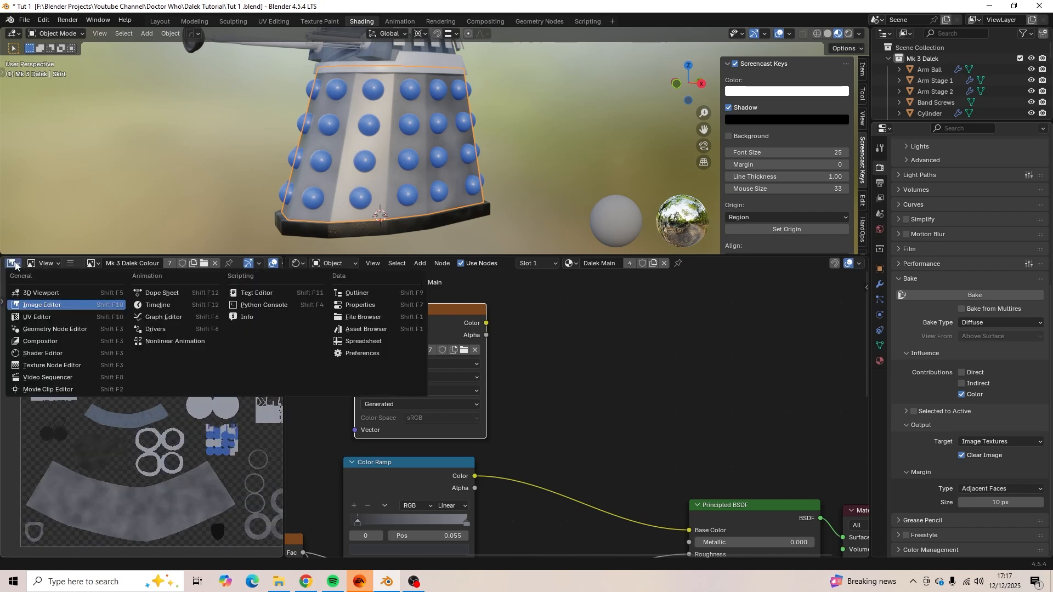
click(70, 264)
mouse_move(95, 282)
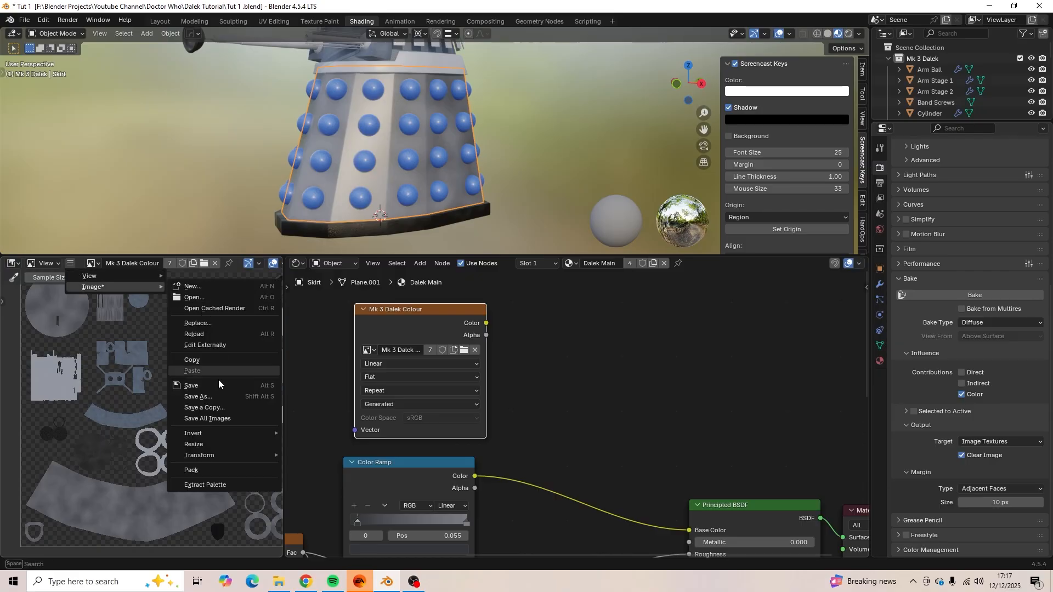
click(218, 395)
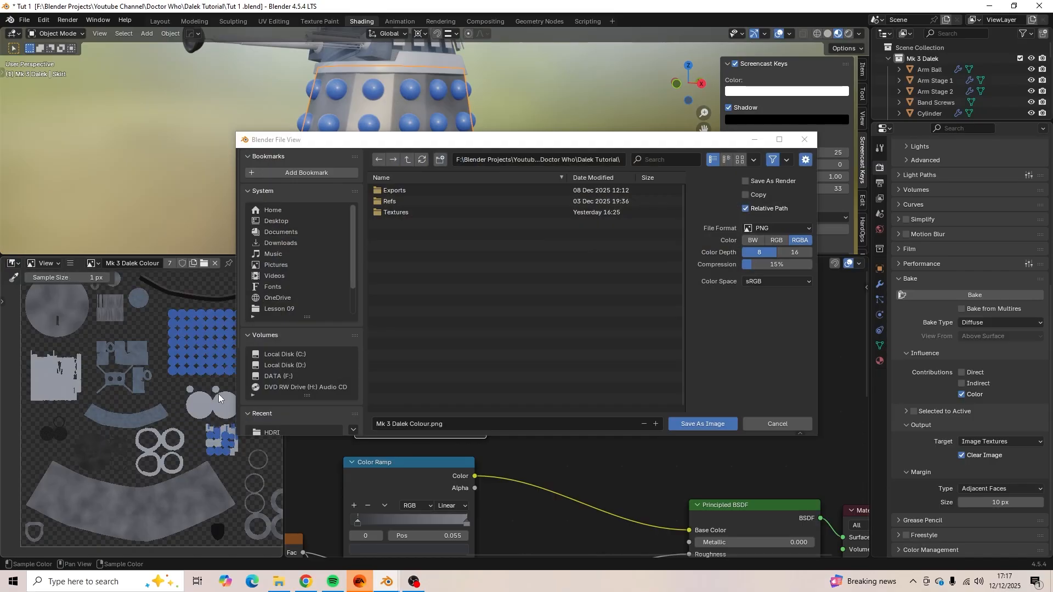
double_click(396, 215)
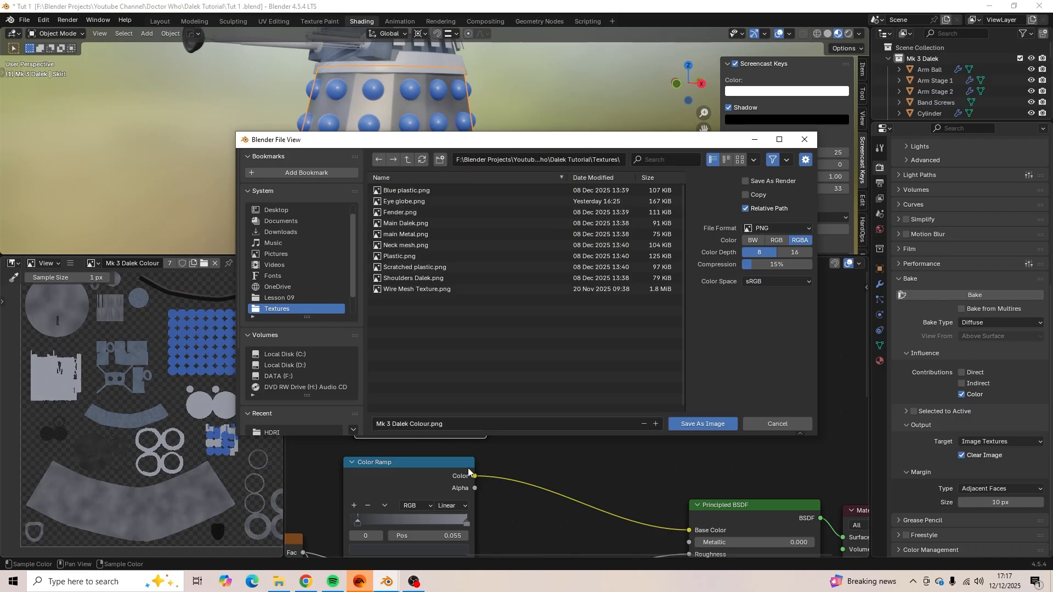
click(461, 424)
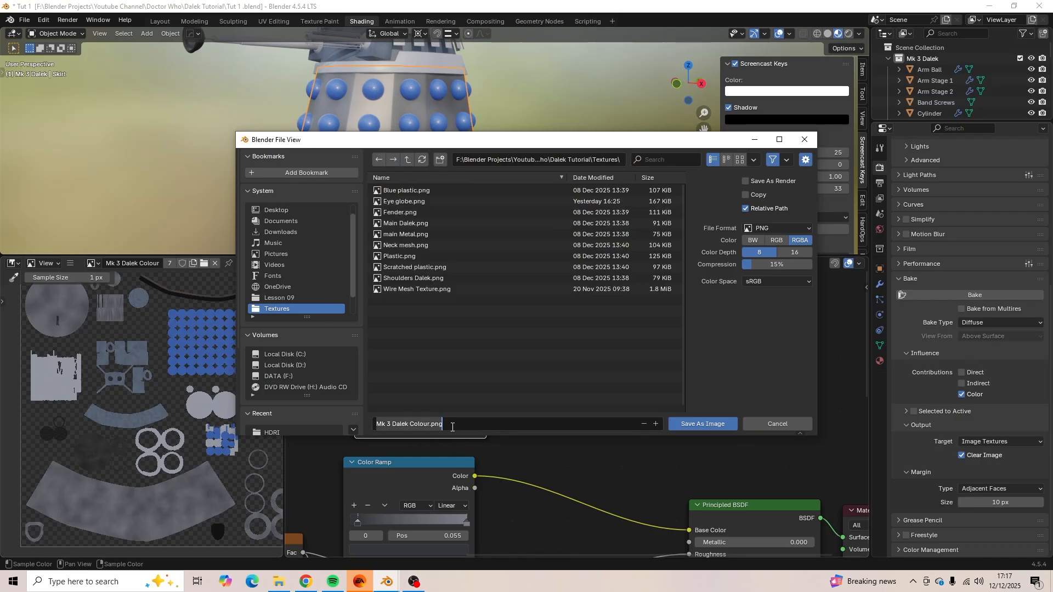
click(454, 427)
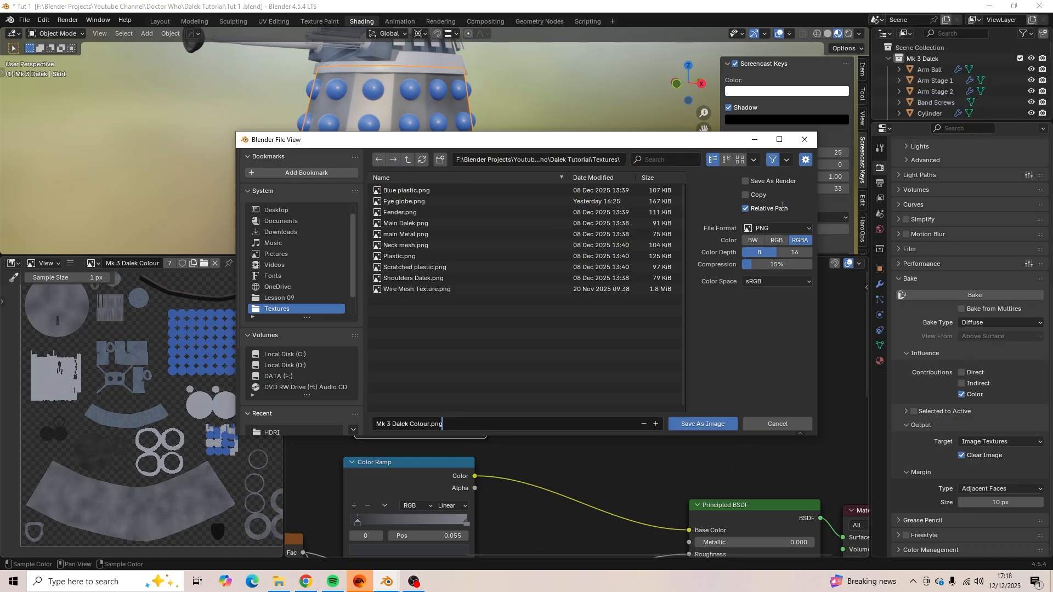
click(705, 425)
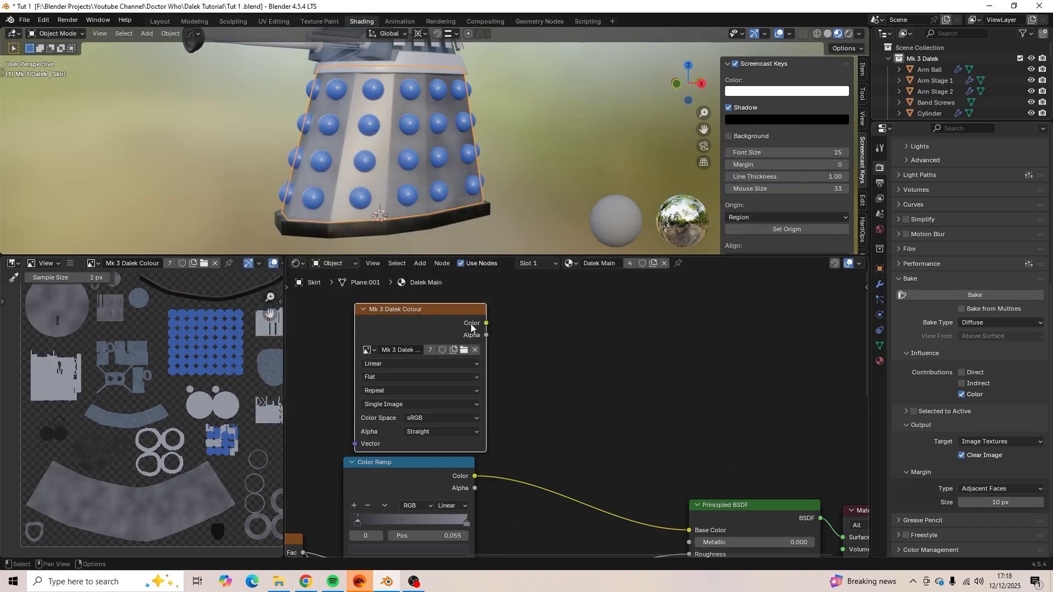
Nudge the Mk 3 Dalek Colour node slightly farther above the Color Ramp and save the blend file.
drag(446, 309, 439, 294)
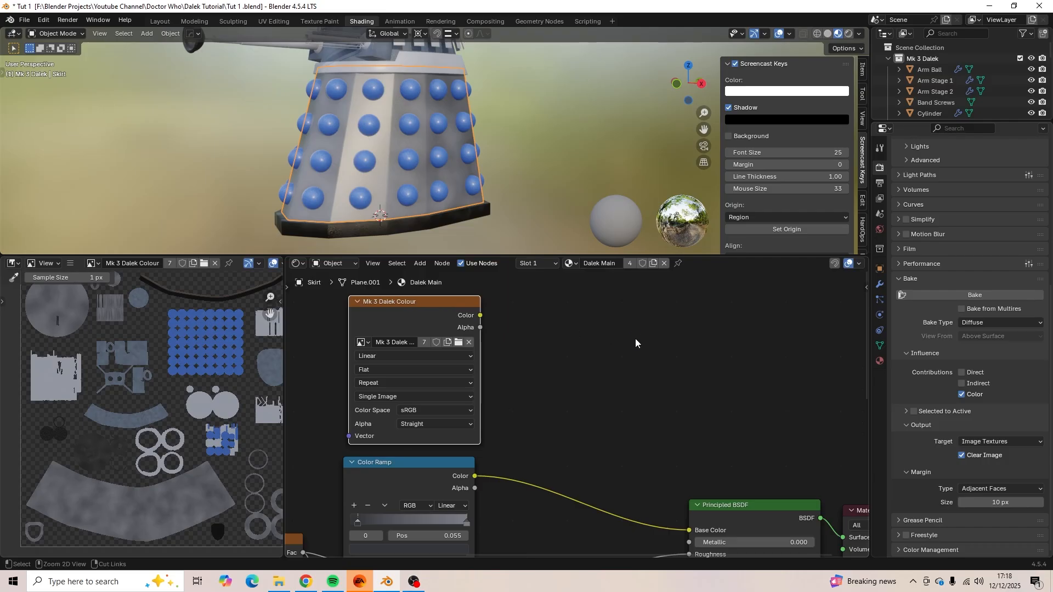
key(ctrl+s)
scroll(599, 388, down, 2)
Restore the Metallic value of the Main Metal material to 1 through the arm's first stage, and deselect the arm.
shift+middle_drag(311, 69, 356, 144)
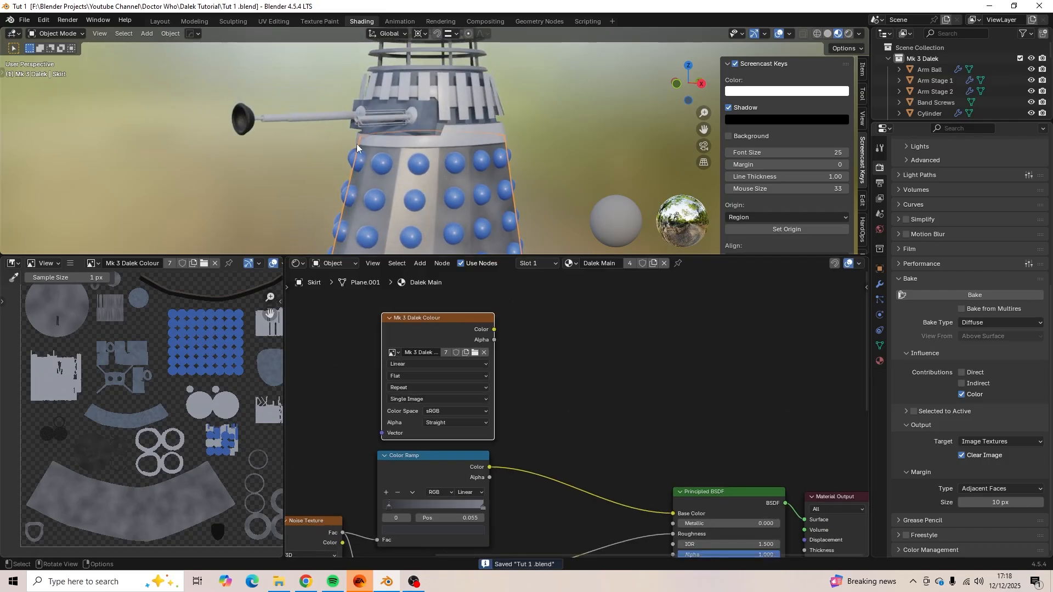
click(335, 117)
middle_drag(651, 379, 596, 216)
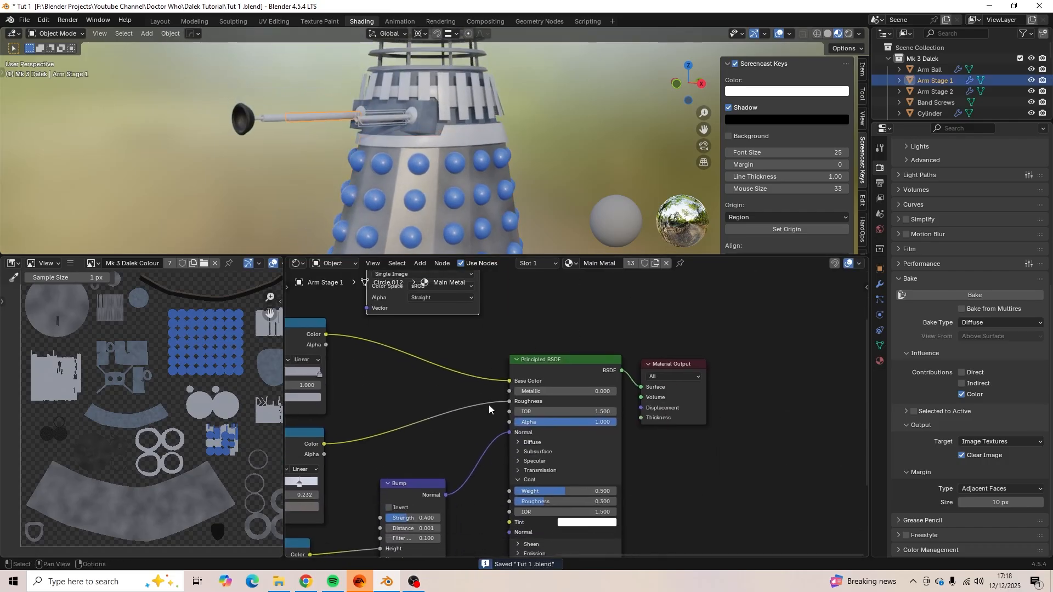
drag(530, 395, 615, 393)
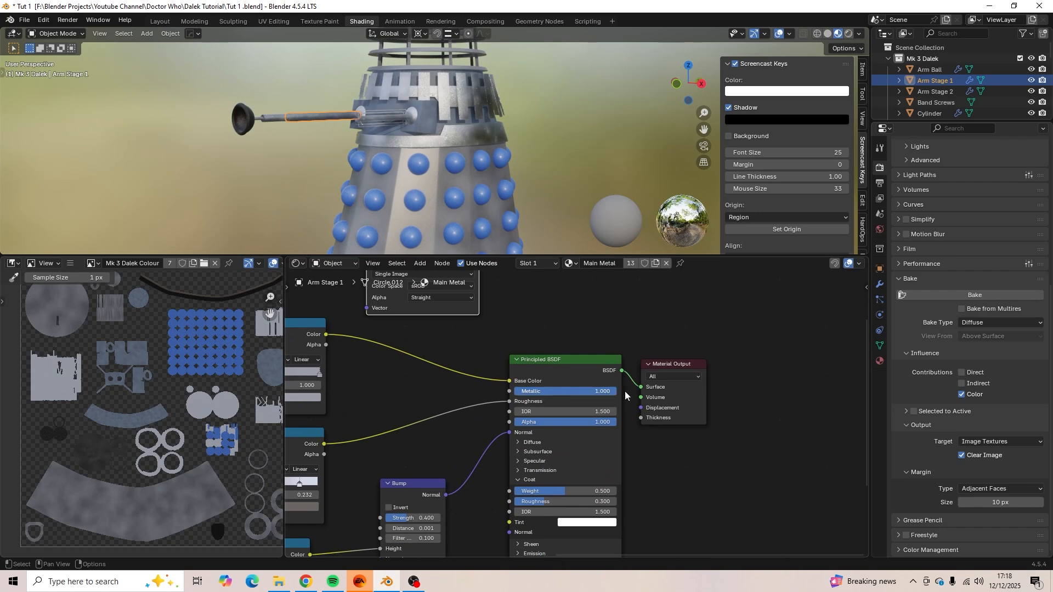
click(581, 170)
Select the skirt on the full Dalek to bring up its Dalek Main material nodes.
scroll(549, 187, down, 3)
middle_drag(522, 198, 536, 179)
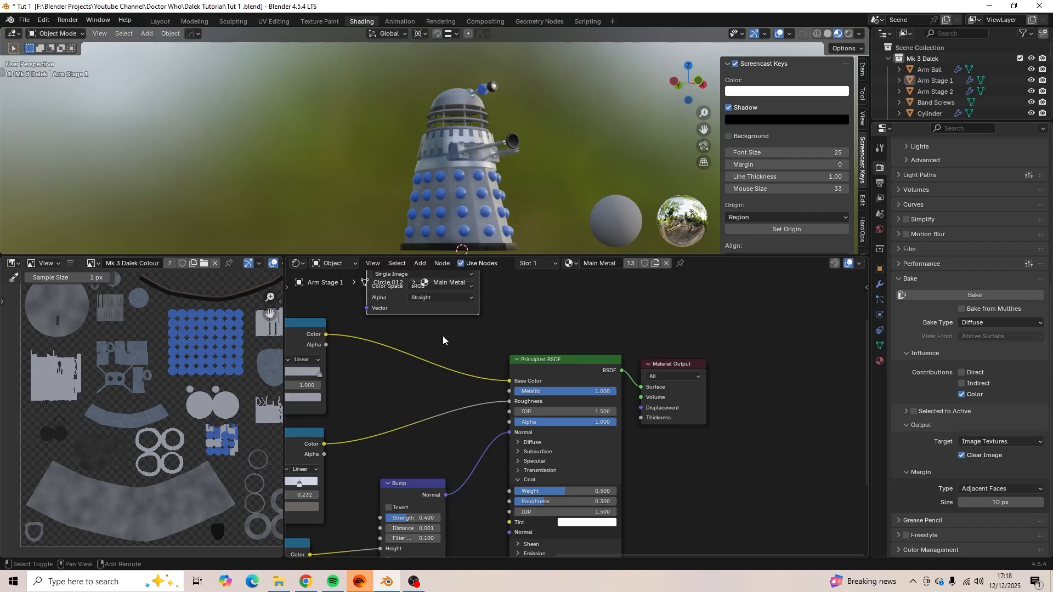
middle_drag(536, 310, 478, 432)
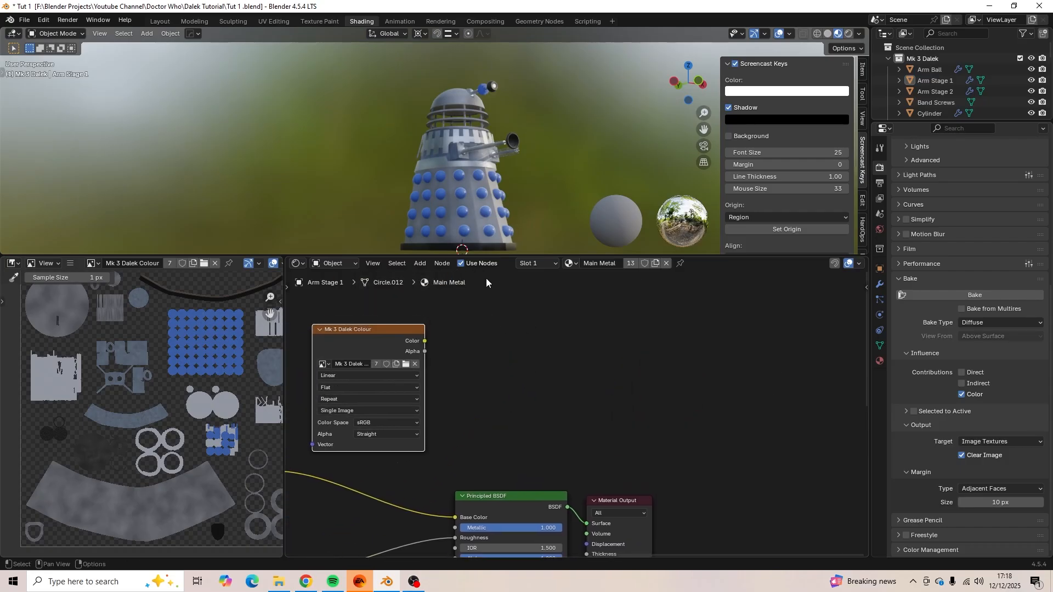
click(477, 232)
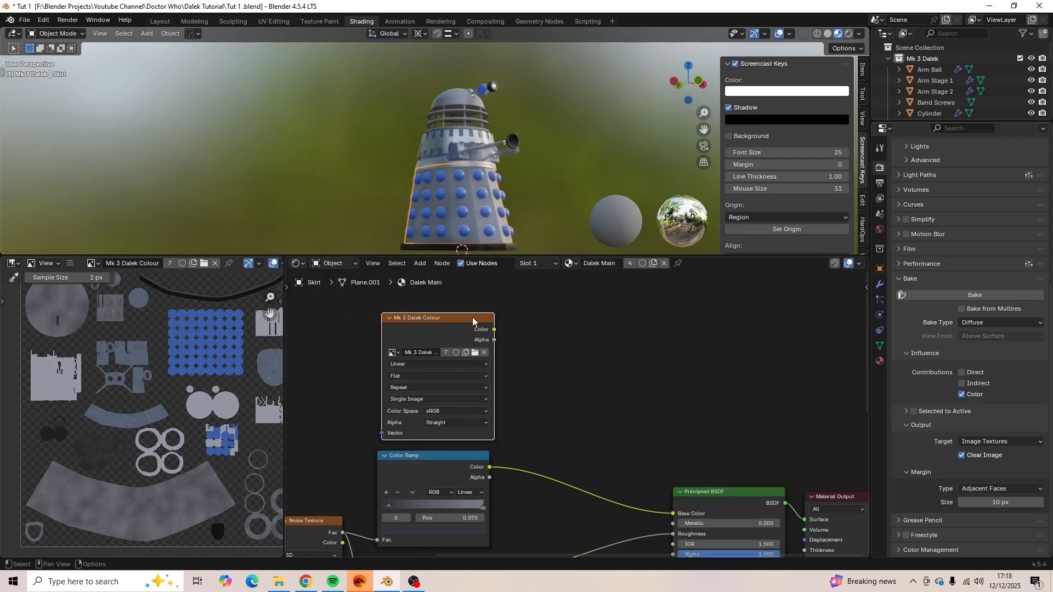
Shift the Mk 3 Dalek Colour node aside and add an Image Texture node beside it in the Dalek Main material.
drag(473, 317, 441, 306)
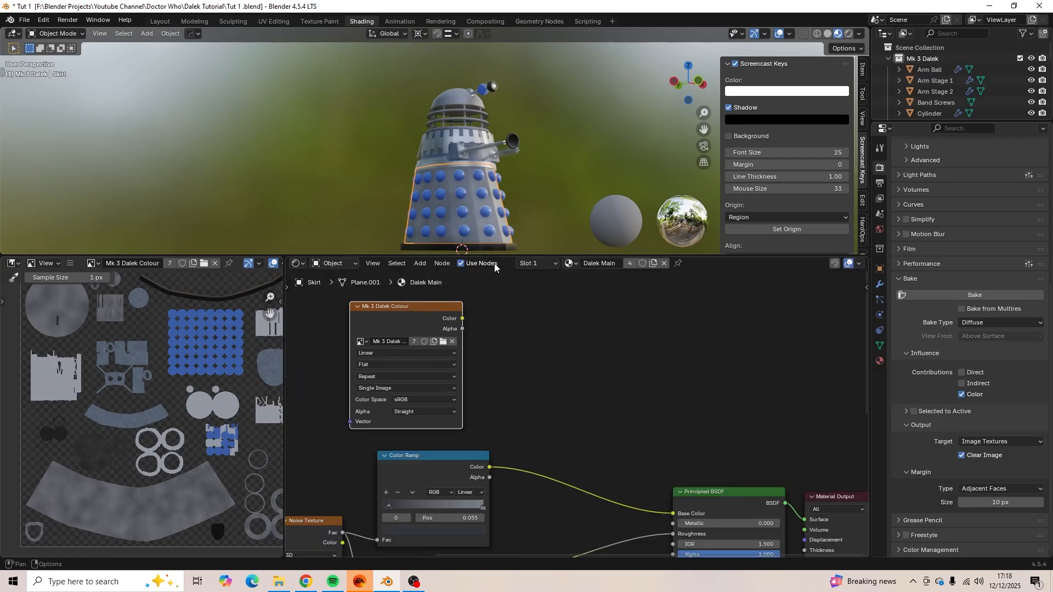
key(shift+a)
click(551, 353)
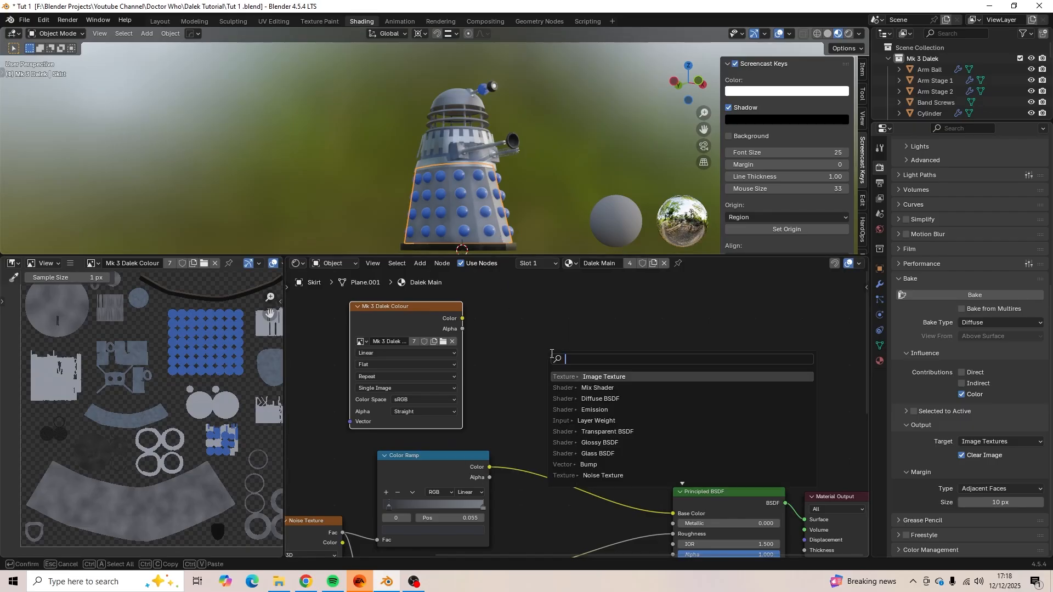
click(590, 377)
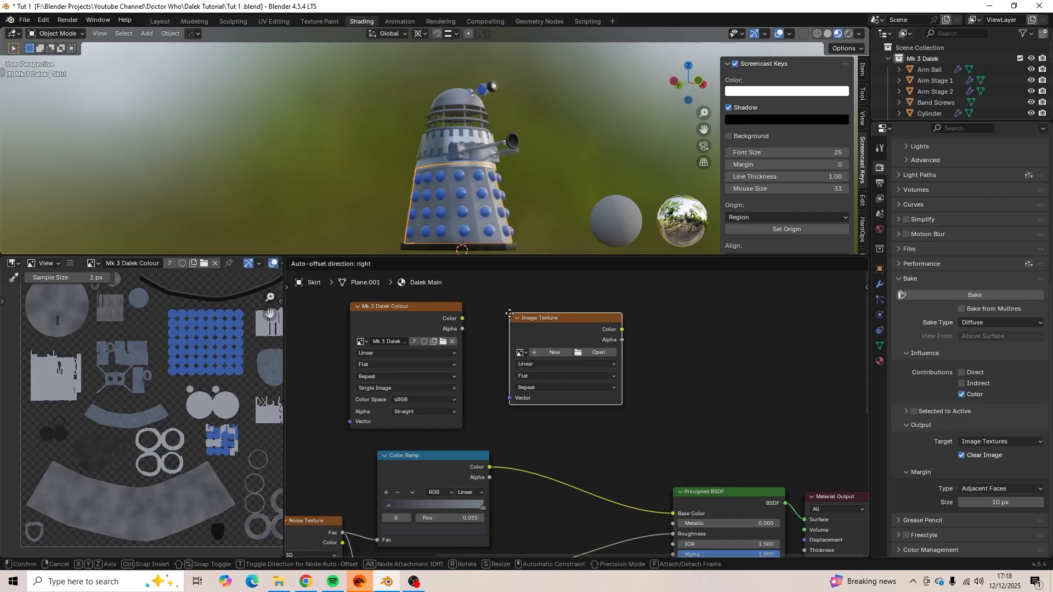
click(543, 341)
Create a new 4096 by 4096 px image named Mk 3 Dalek Roughness in the empty Image Texture node.
click(551, 353)
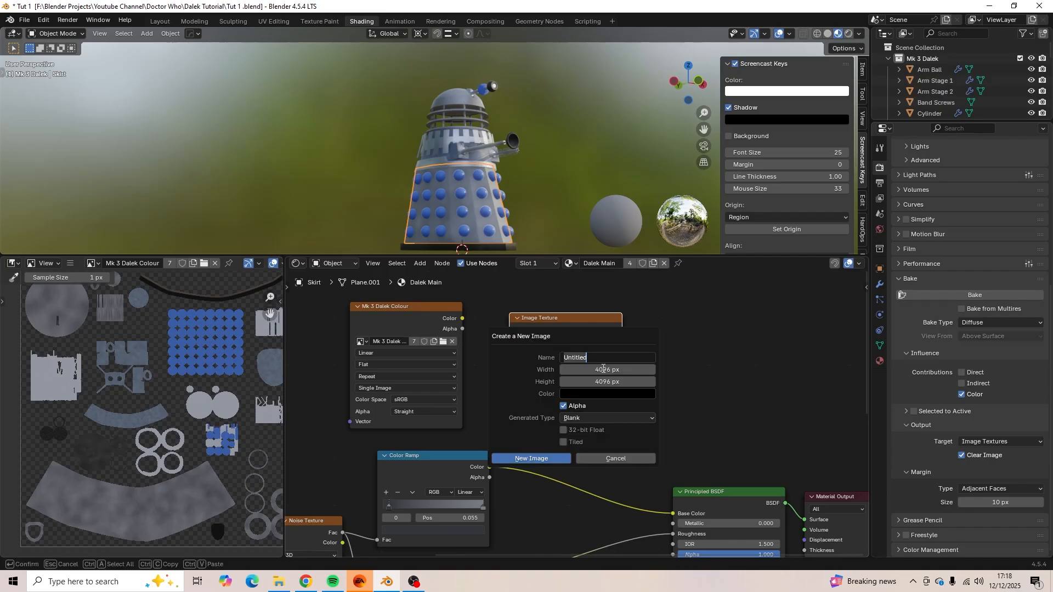
text(Mk 3 Dalek Re)
text(ughness)
key(Return)
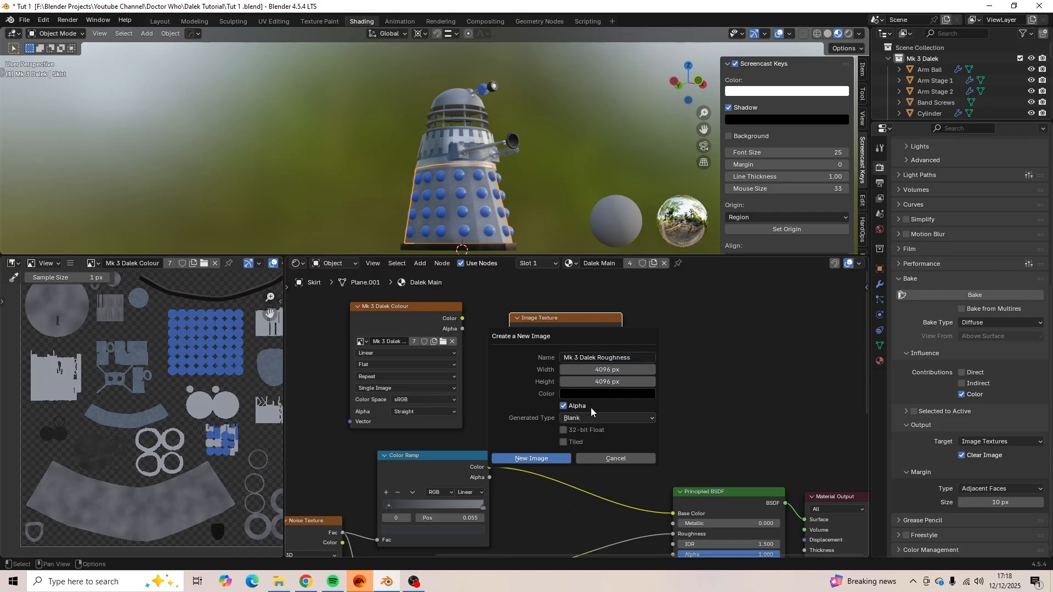
click(563, 458)
Set the Mk 3 Dalek Roughness texture's color space to Non-Color.
scroll(561, 439, up, 5)
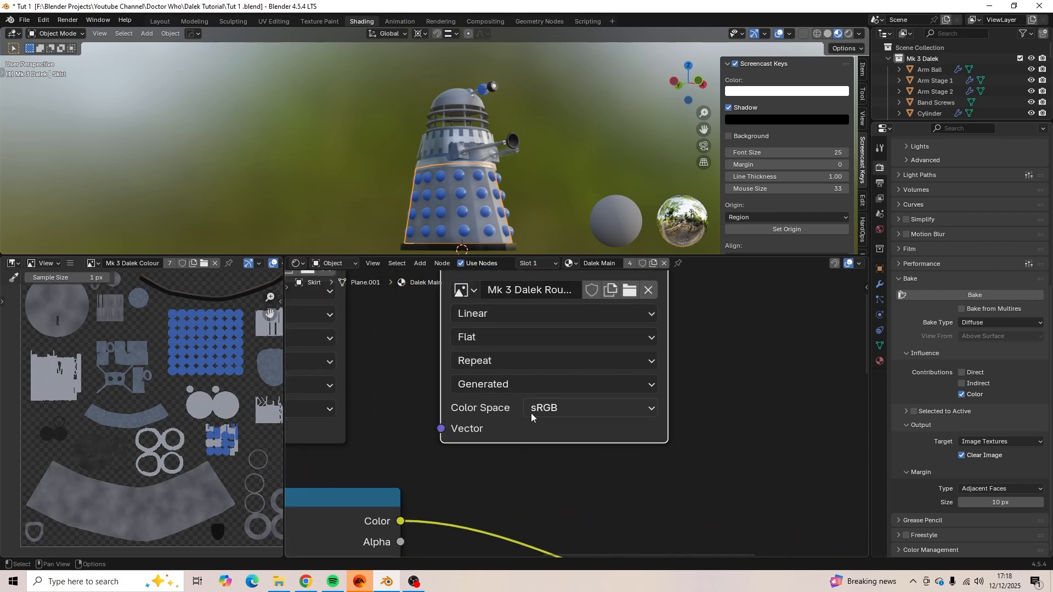
click(567, 409)
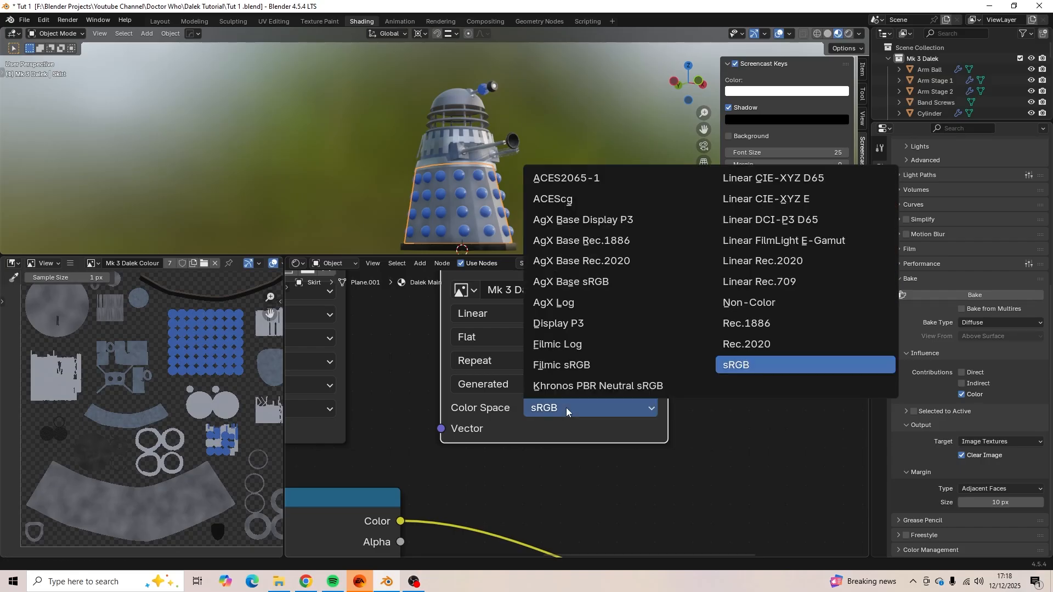
click(771, 303)
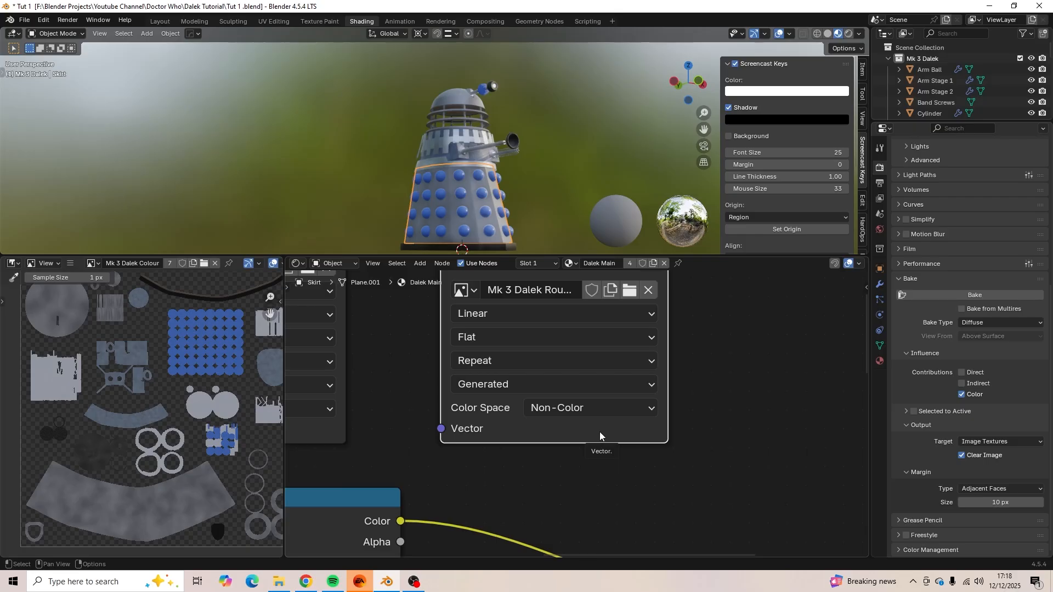
Copy the Mk 3 Dalek Roughness node and paste it into the fender's Dalek Fender material.
middle_drag(600, 433, 564, 444)
scroll(653, 396, down, 3)
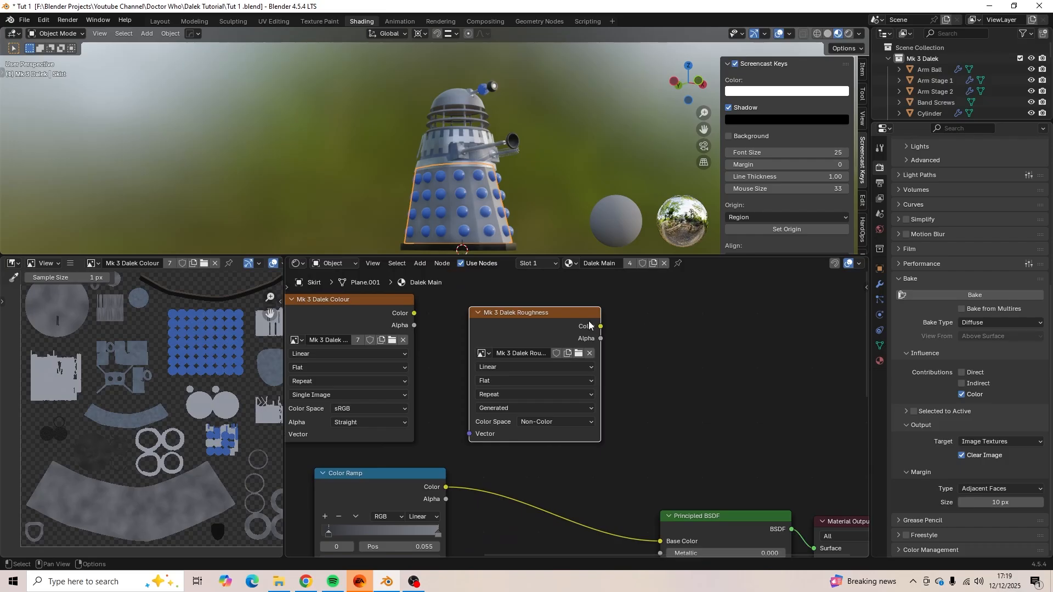
right_click(563, 314)
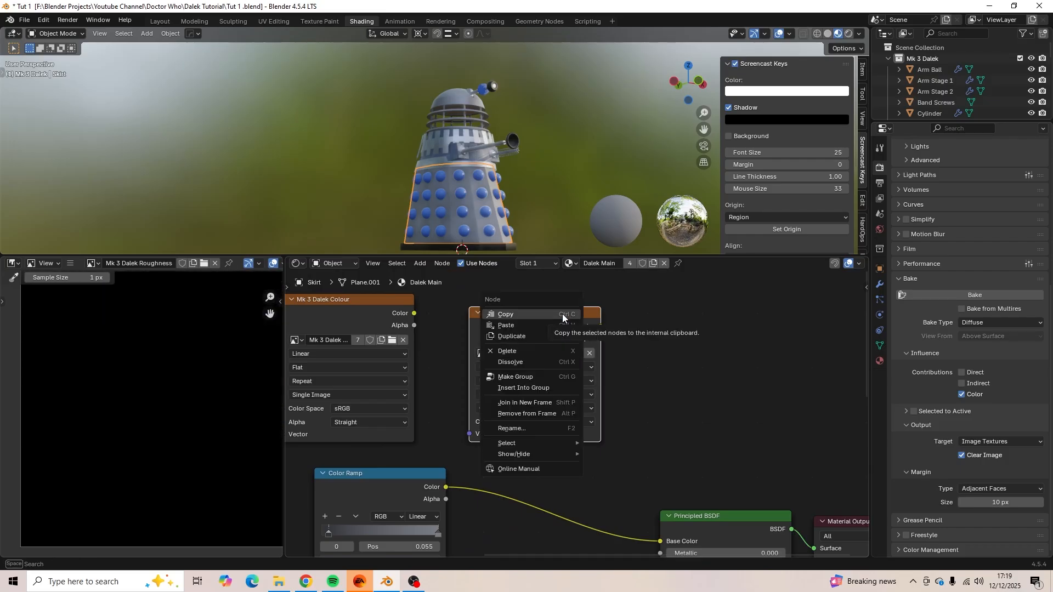
click(561, 315)
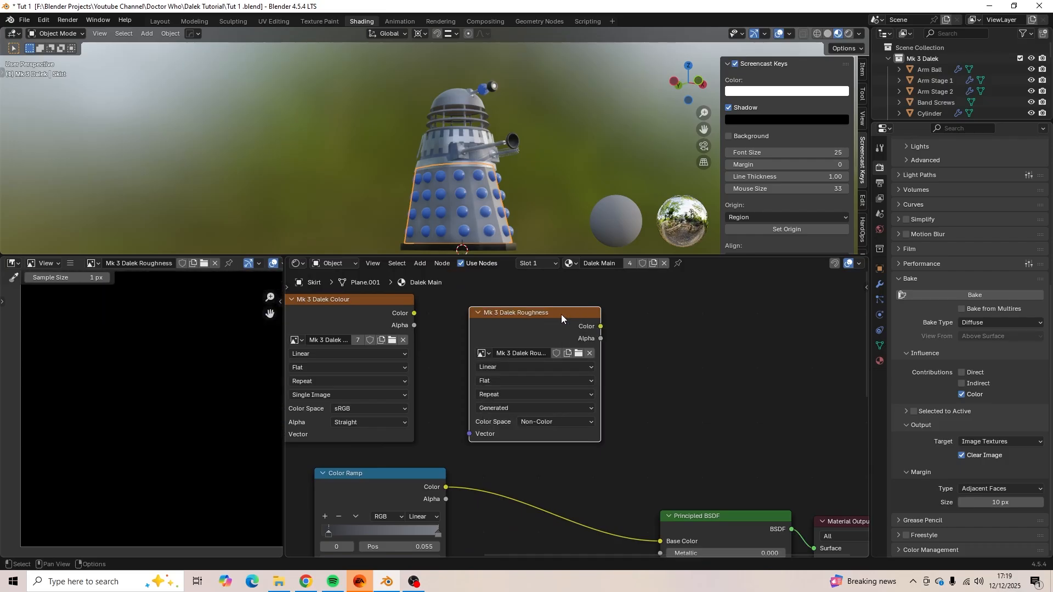
click(498, 249)
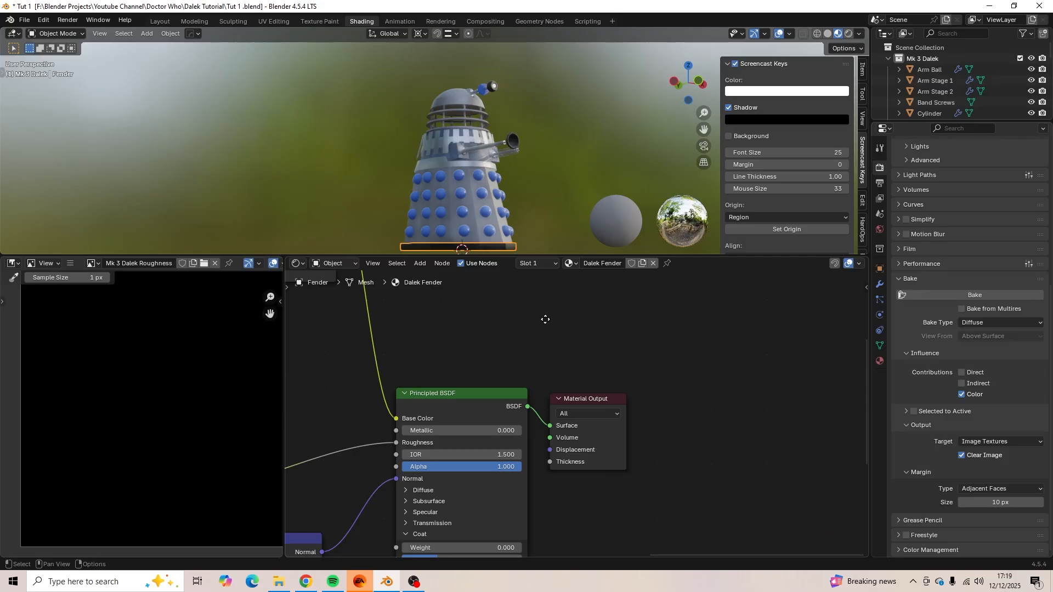
middle_drag(544, 318, 484, 492)
key(ctrl+v)
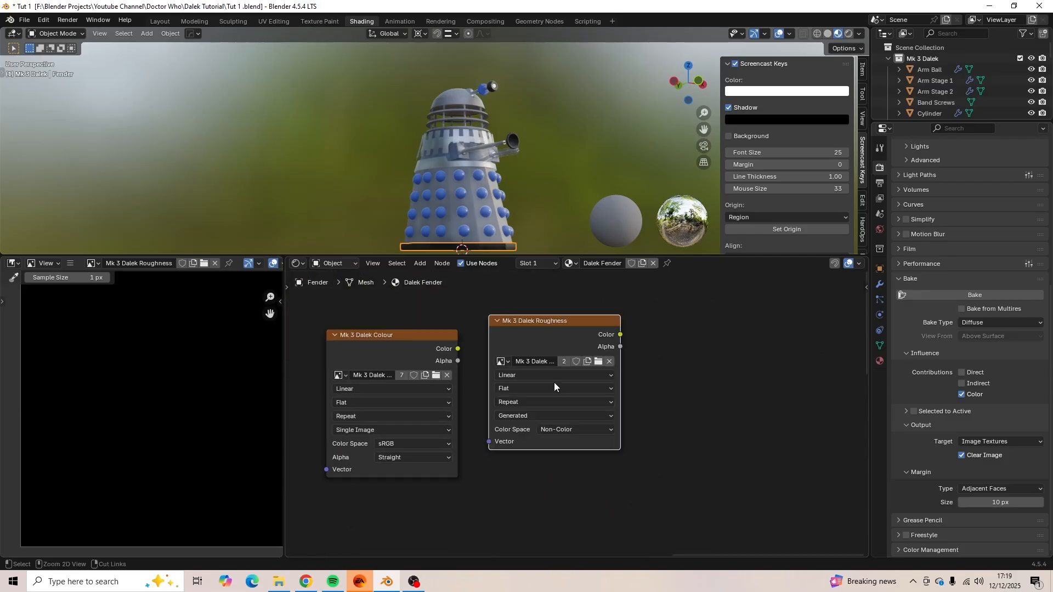
Paste the roughness texture node into the hemispheres' Blue Plastic material.
click(494, 237)
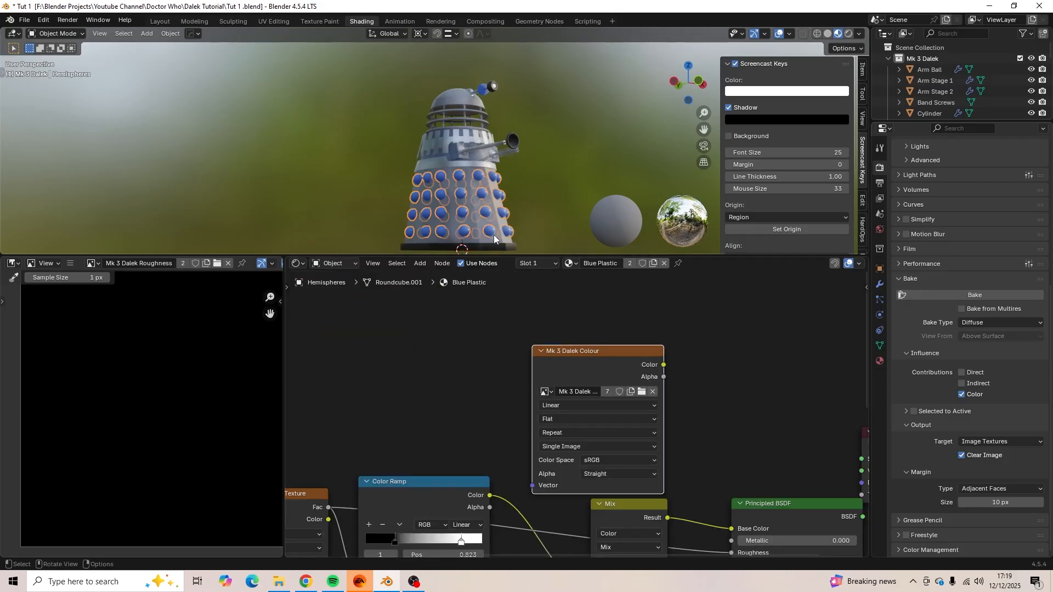
click(731, 324)
key(ctrl+v)
middle_drag(601, 331, 494, 442)
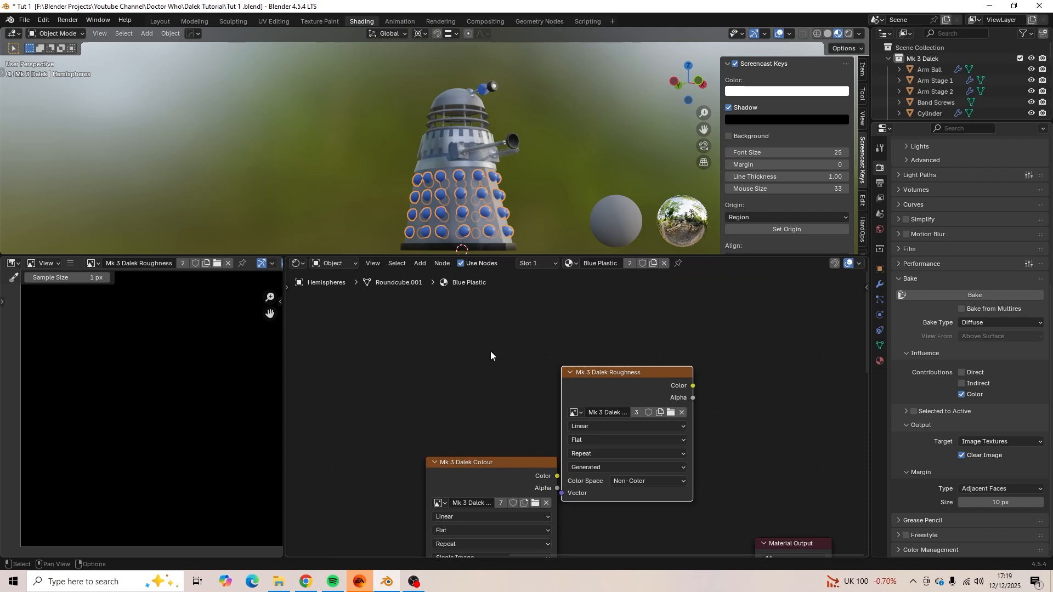
Paste the roughness texture node into the material of the dark blue part beside the arm mount on the shoulder section.
middle_drag(487, 184, 452, 213)
scroll(489, 216, up, 2)
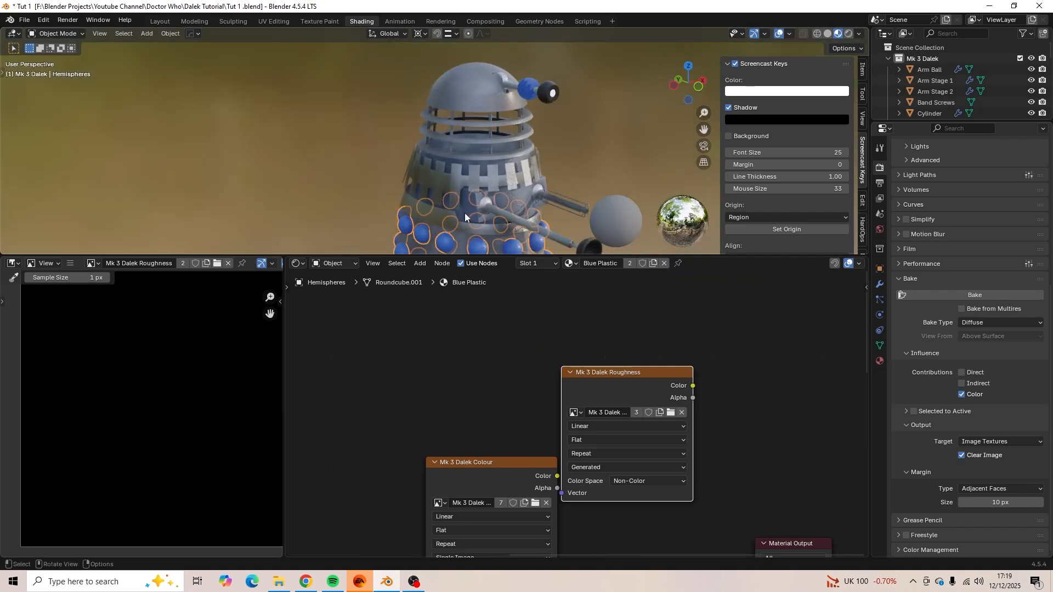
click(465, 212)
key(ctrl+v)
middle_drag(750, 422, 731, 505)
Paste the roughness texture node into the slats' Main Metal material.
middle_drag(508, 176, 500, 169)
click(499, 169)
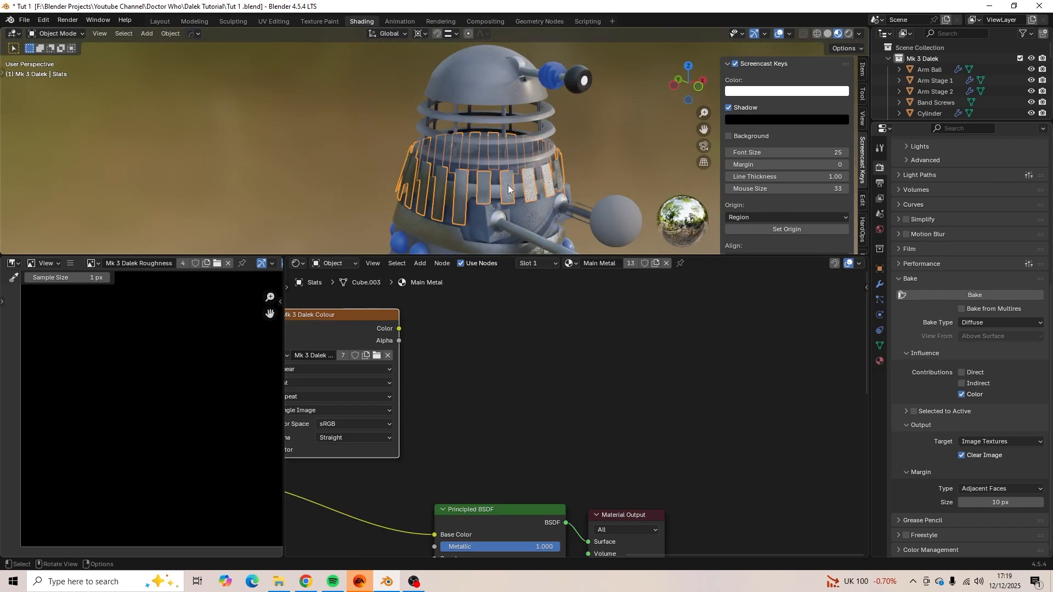
middle_drag(445, 379, 564, 360)
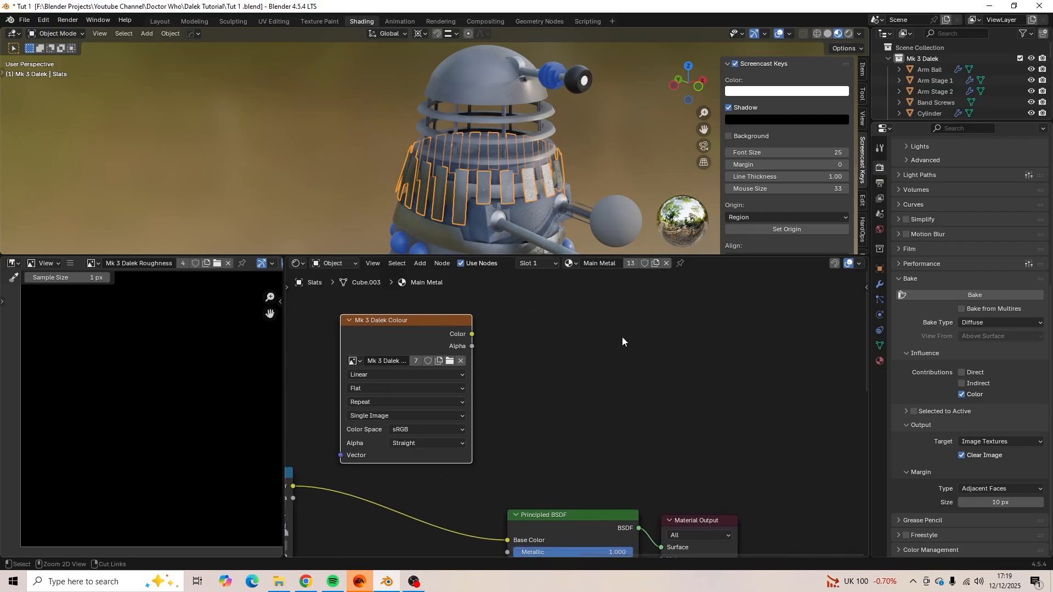
key(ctrl+v)
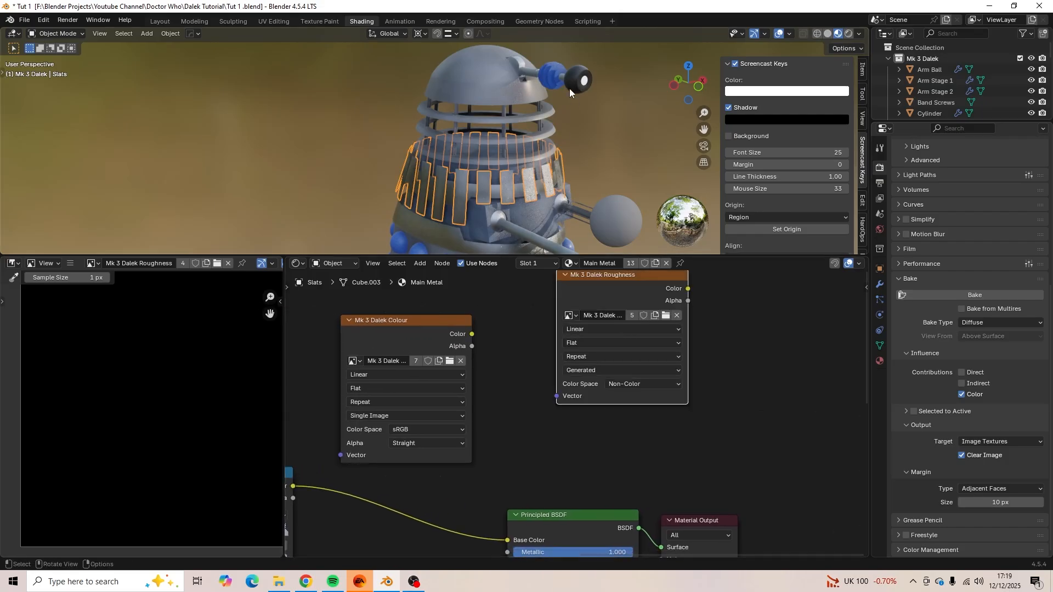
Check the neck rings' material for the roughness texture node, and paste the node into the Eye Globe material.
click(518, 119)
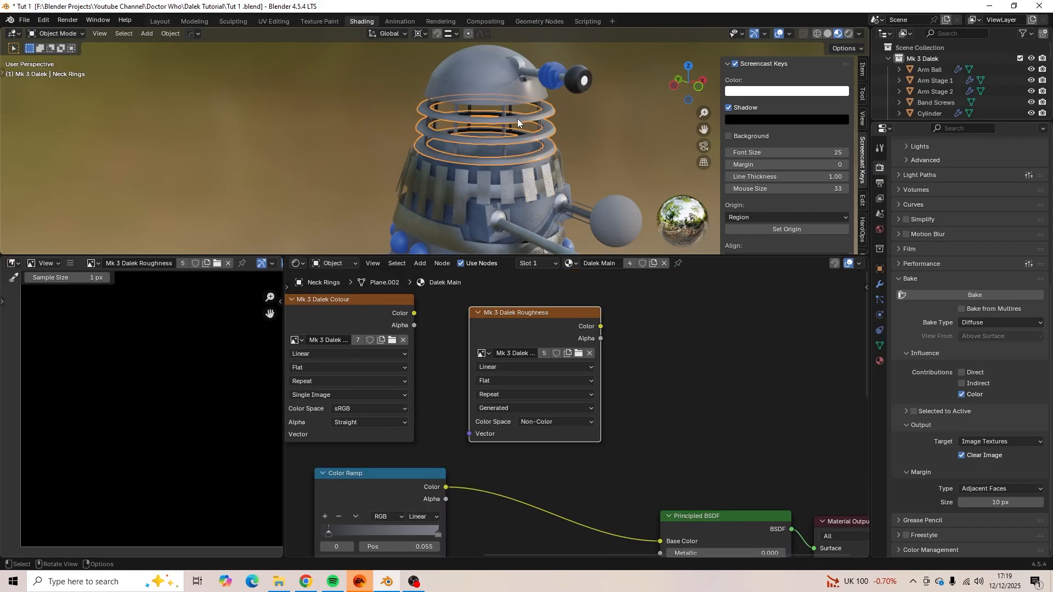
click(571, 90)
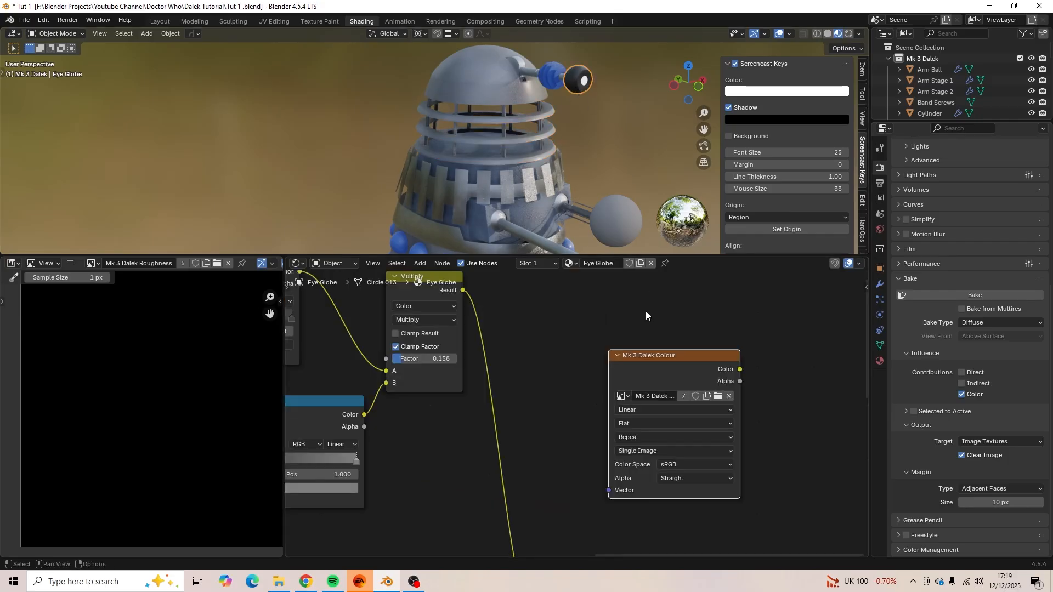
middle_drag(646, 312, 577, 386)
key(ctrl+v)
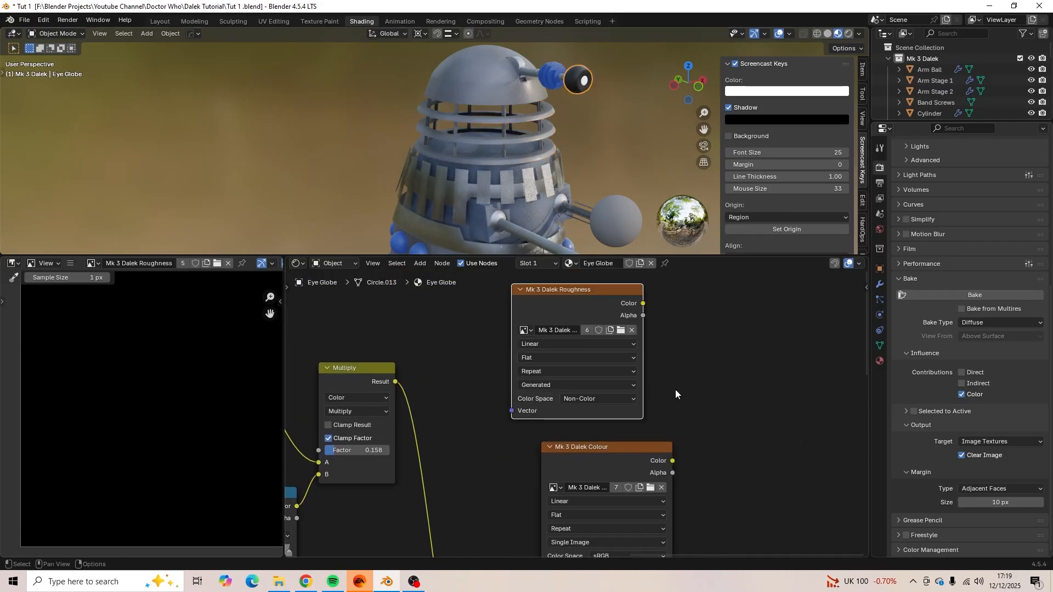
Paste the roughness texture node into the plunger's Plunger Rubber material.
shift+middle_drag(572, 216, 535, 160)
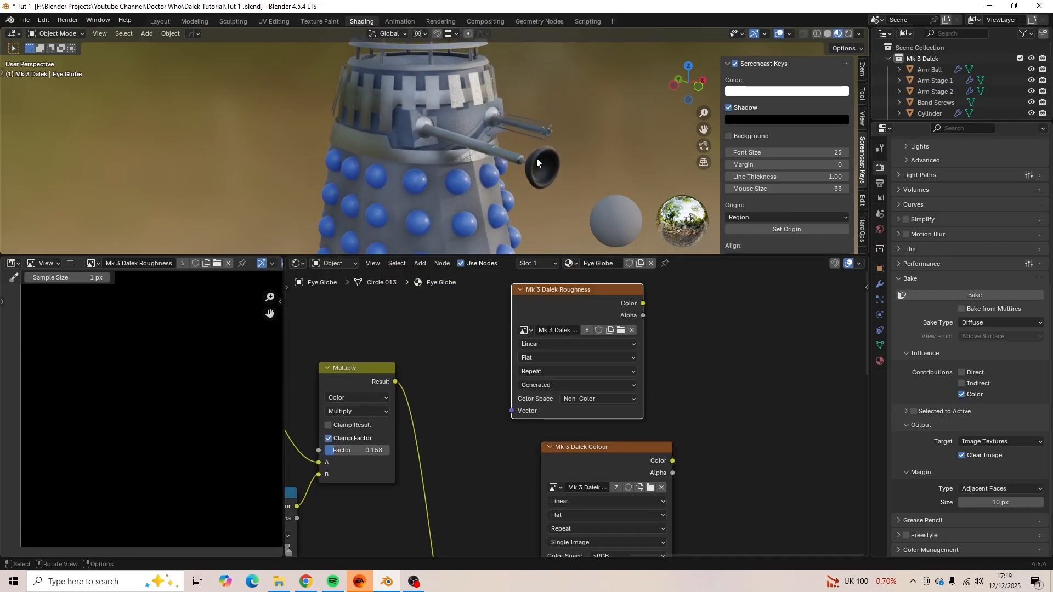
click(537, 158)
click(606, 357)
key(ctrl+v)
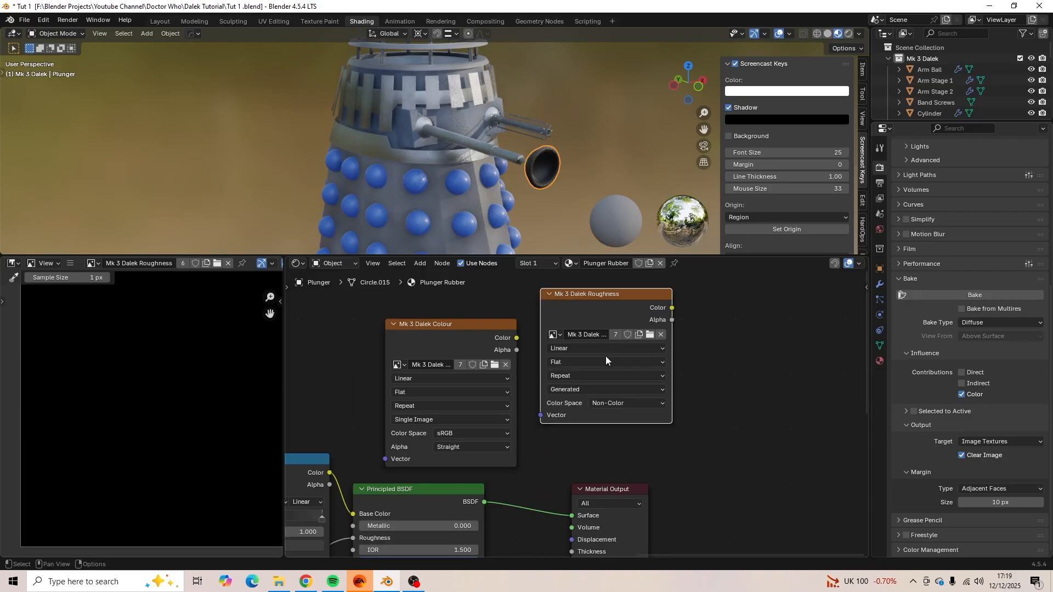
Set the bake type to Roughness.
scroll(482, 190, down, 2)
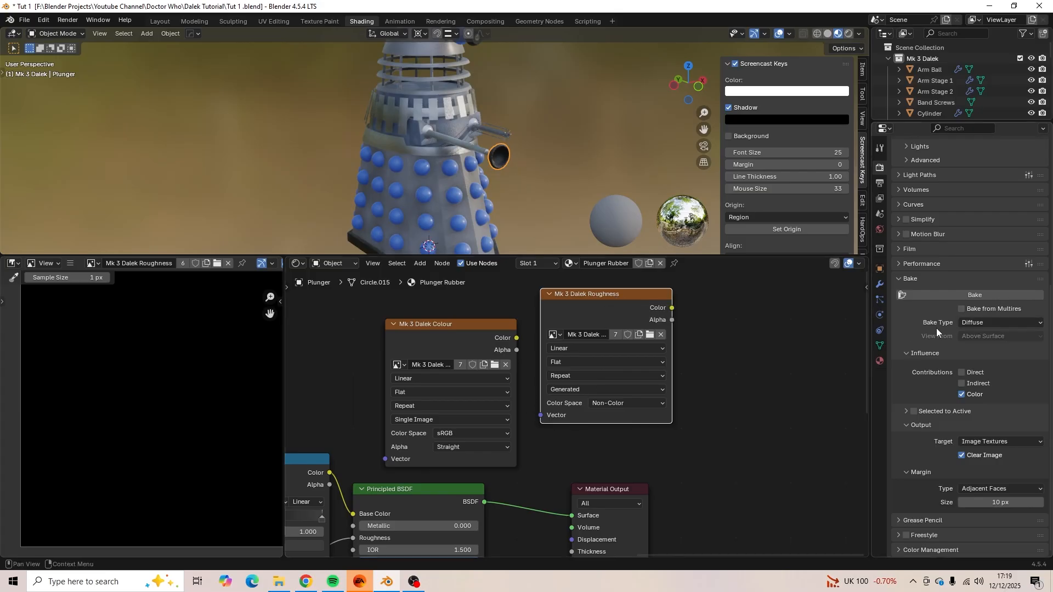
click(978, 324)
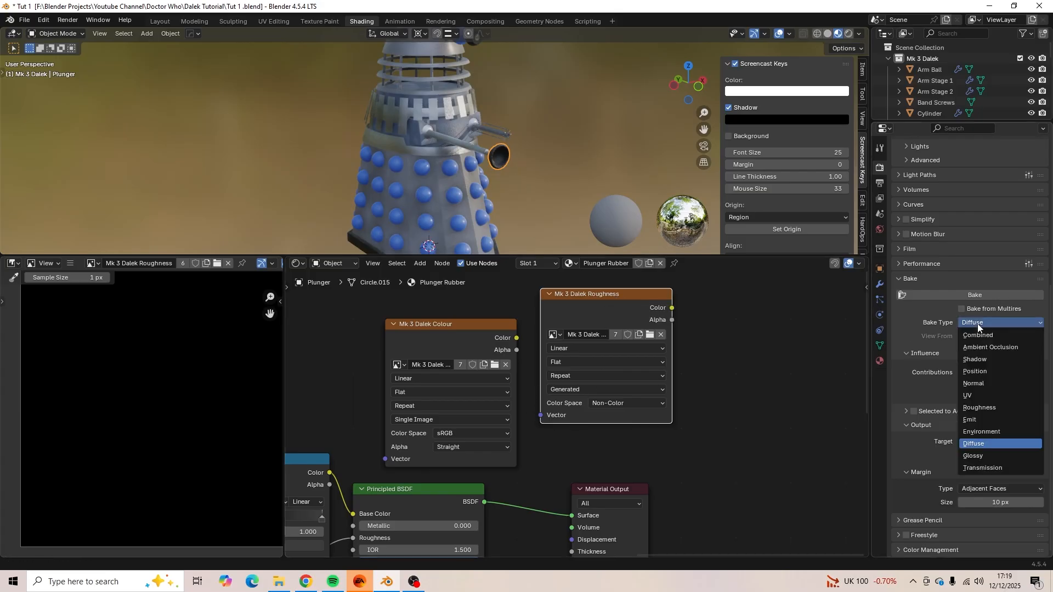
click(994, 407)
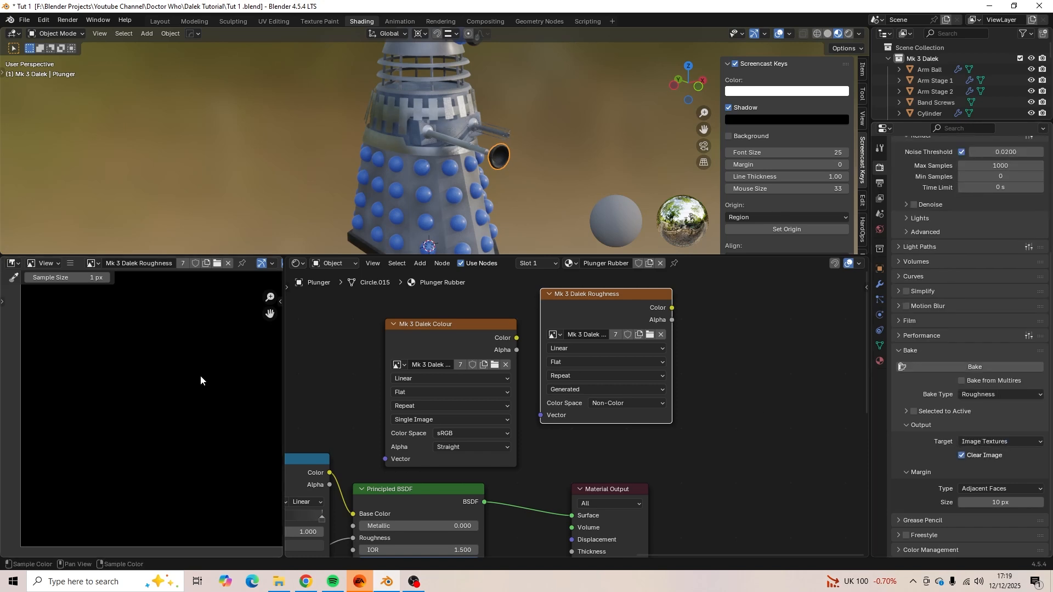
Show the whole Mk 3 Dalek Roughness image in the image editor.
scroll(175, 363, down, 5)
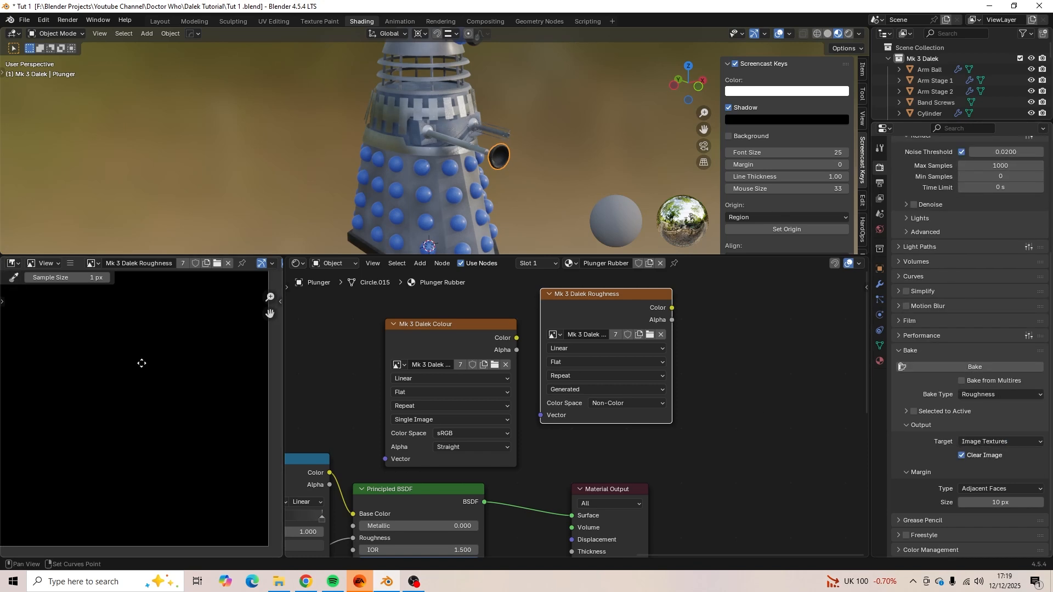
click(93, 268)
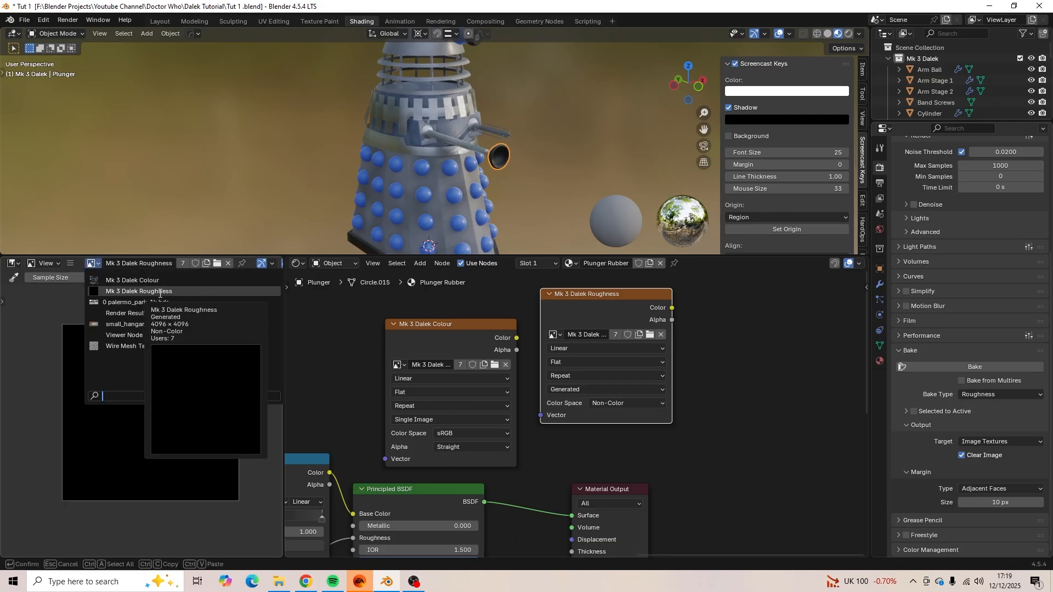
click(160, 291)
Select all the Dalek's objects and bake their roughness to the Mk 3 Dalek Roughness image.
shift+middle_drag(756, 400, 767, 393)
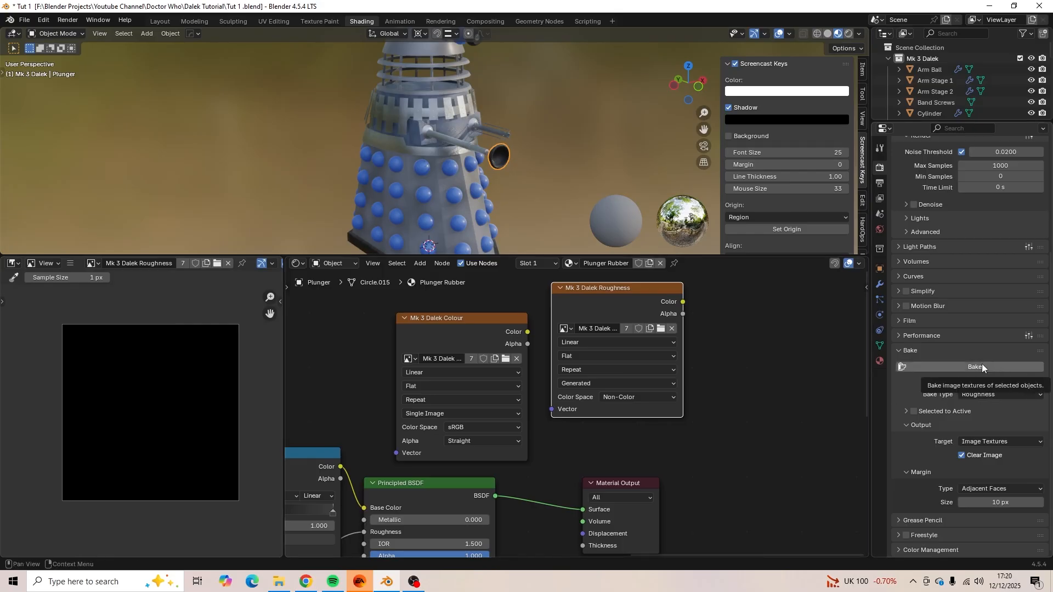
key(a)
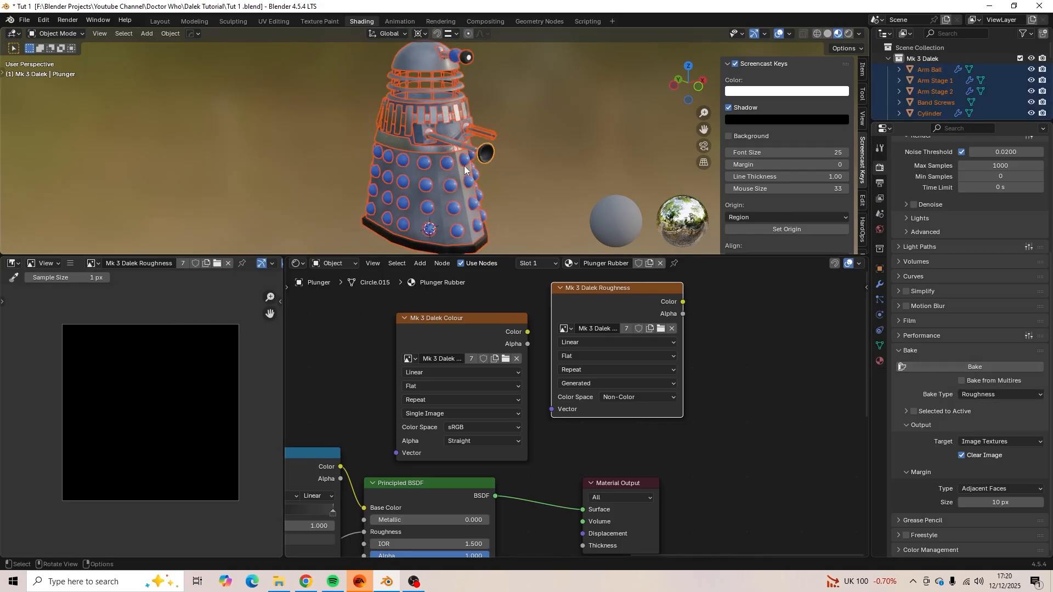
click(966, 365)
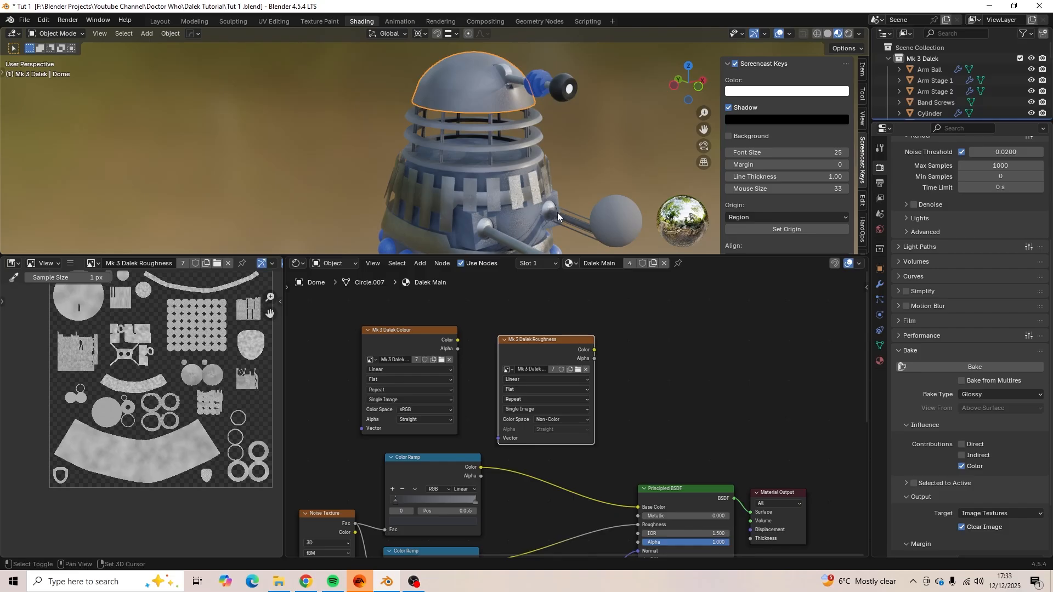
Add an Image Texture node to the skirt's Dalek Main material with a new 4096 px image named Mk 3 Dalek Normal.
shift+middle_drag(557, 213, 549, 84)
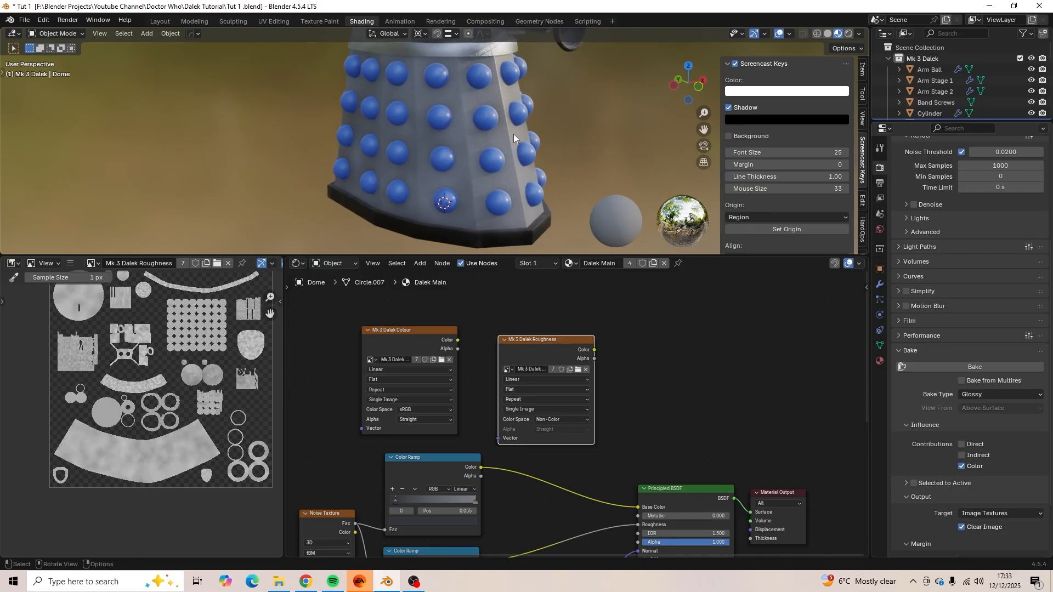
middle_drag(513, 133, 508, 108)
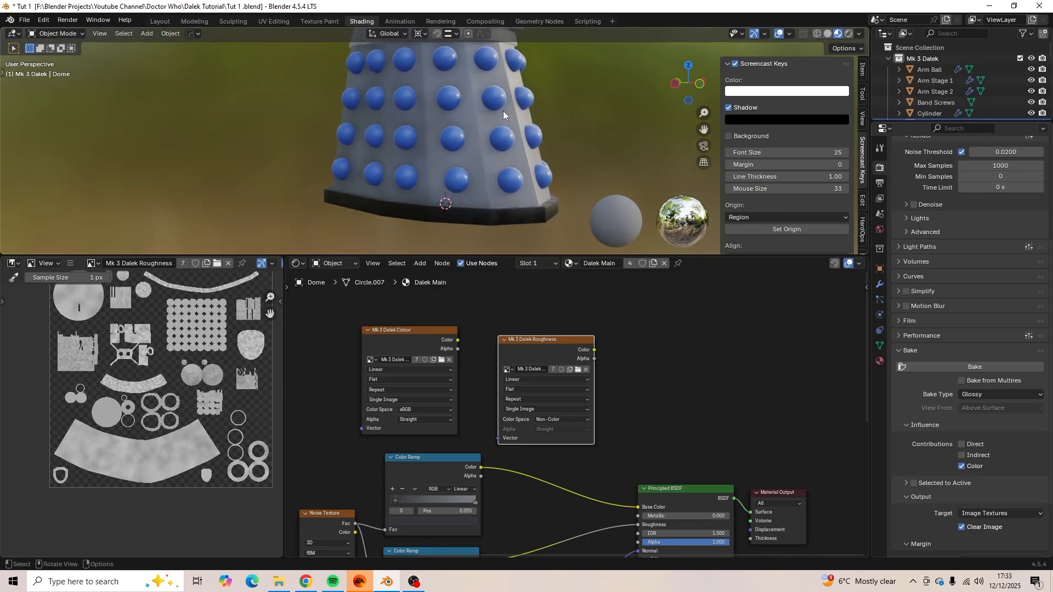
click(494, 162)
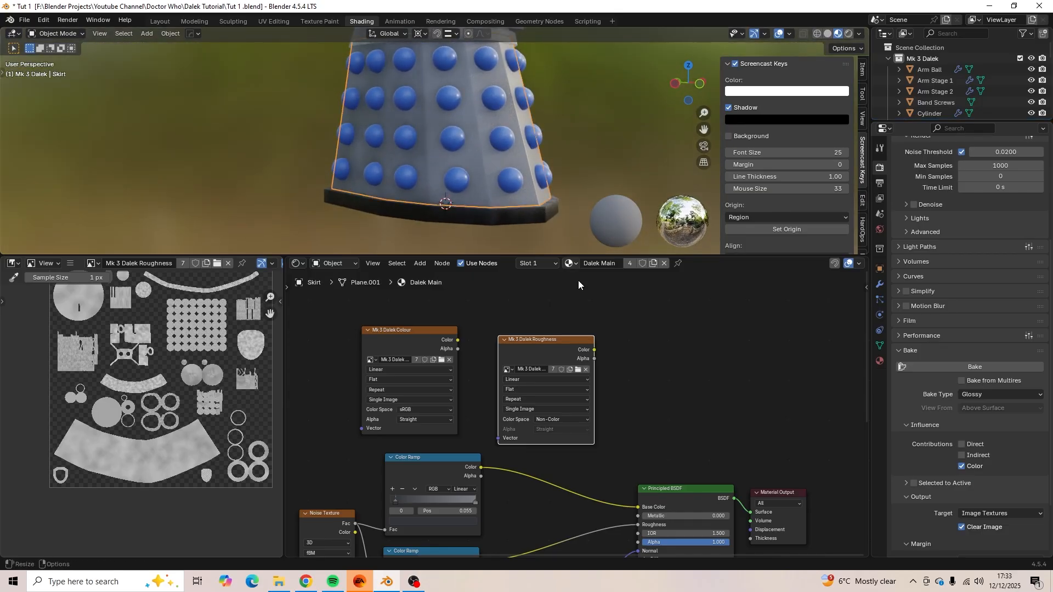
click(727, 334)
key(shift+a)
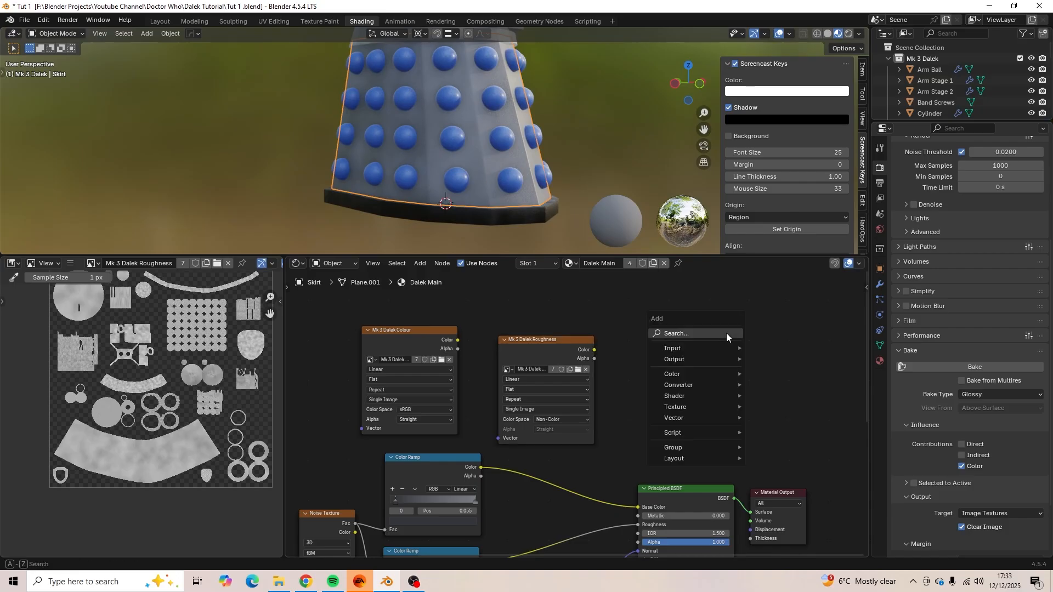
click(727, 334)
click(776, 358)
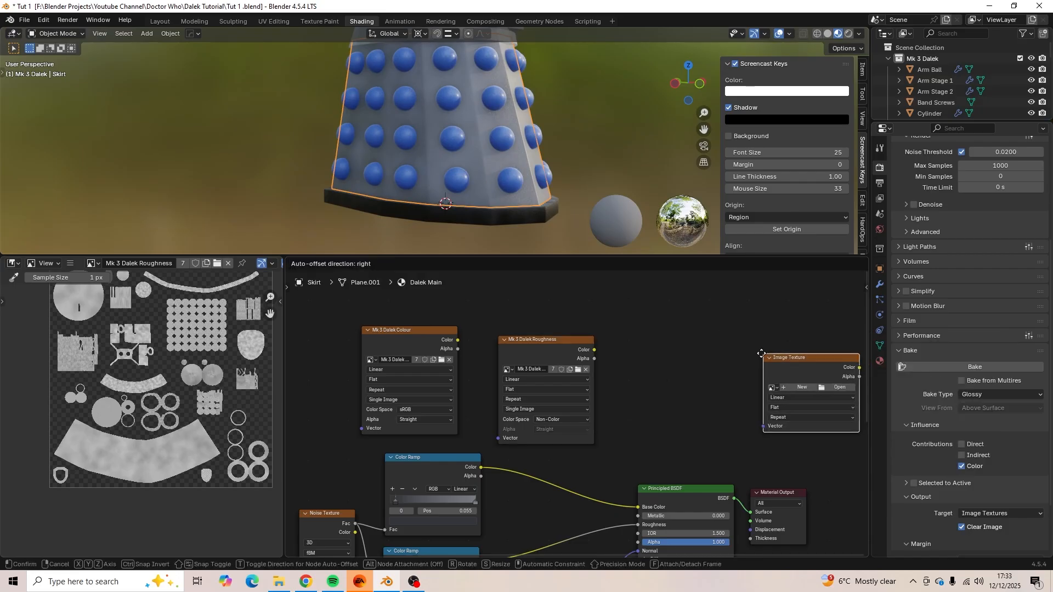
click(654, 348)
click(654, 349)
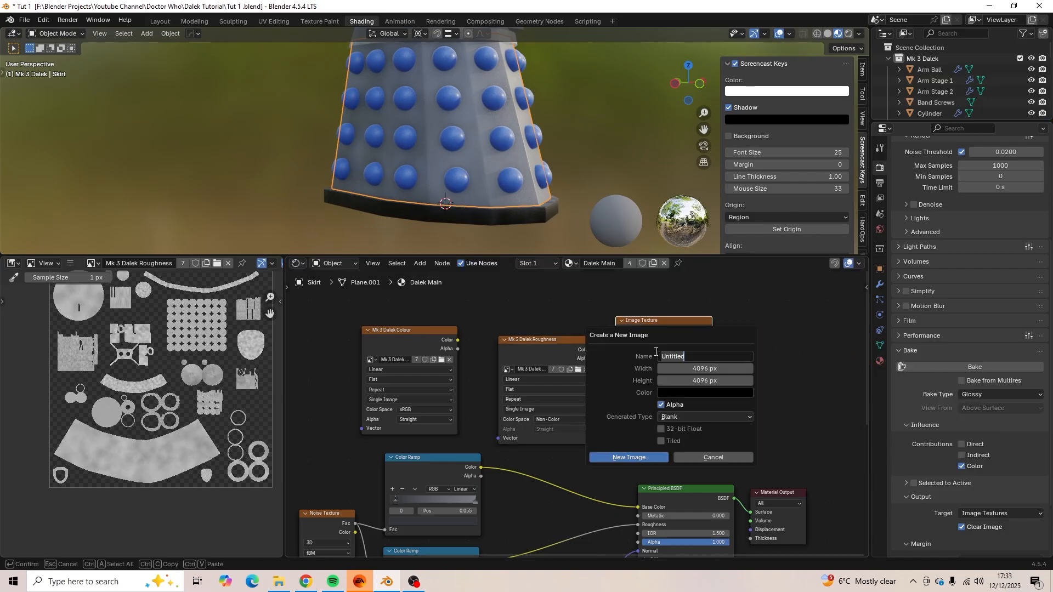
text(Mk 3 Dalek Normal)
click(645, 457)
Set the normal texture node's color space to Non-Color.
scroll(654, 430, up, 4)
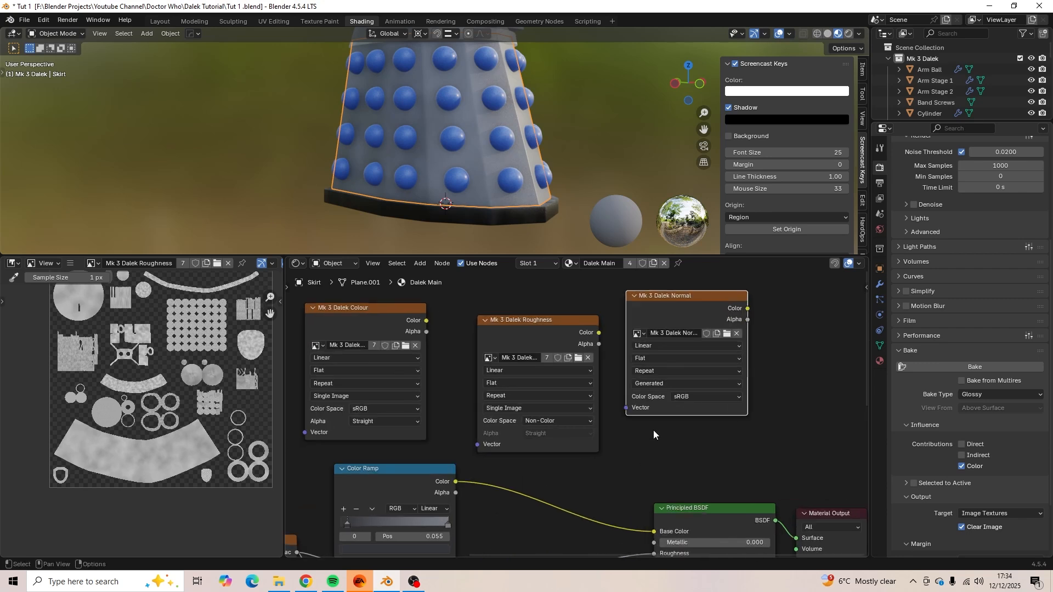
scroll(625, 420, up, 2)
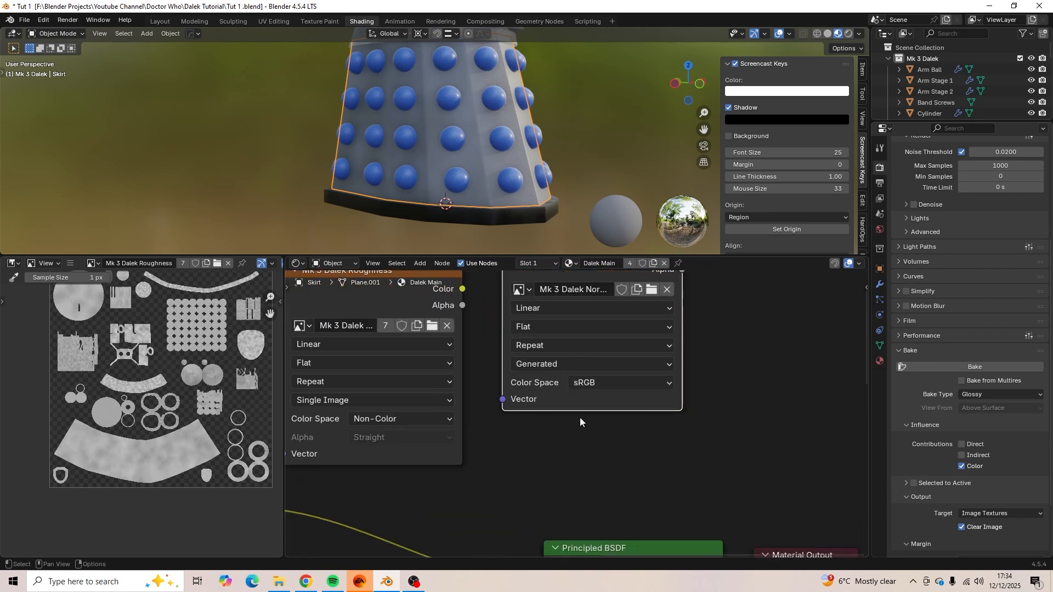
click(611, 384)
click(772, 300)
scroll(673, 351, down, 4)
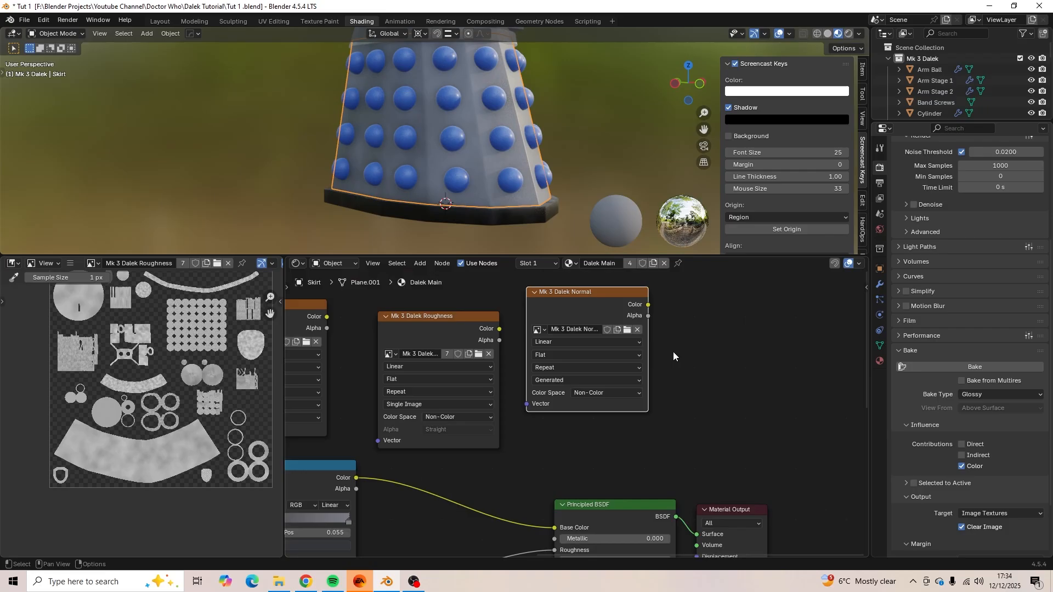
Copy the Mk 3 Dalek Normal texture node and paste it into the fender's Dalek Fender material.
click(610, 332)
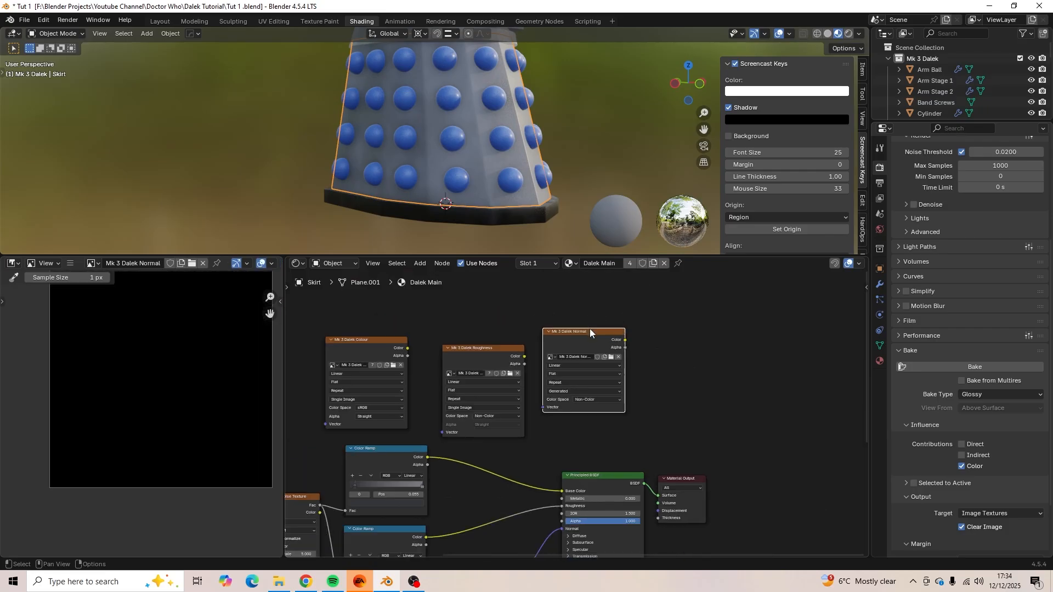
right_click(591, 328)
click(577, 332)
click(517, 210)
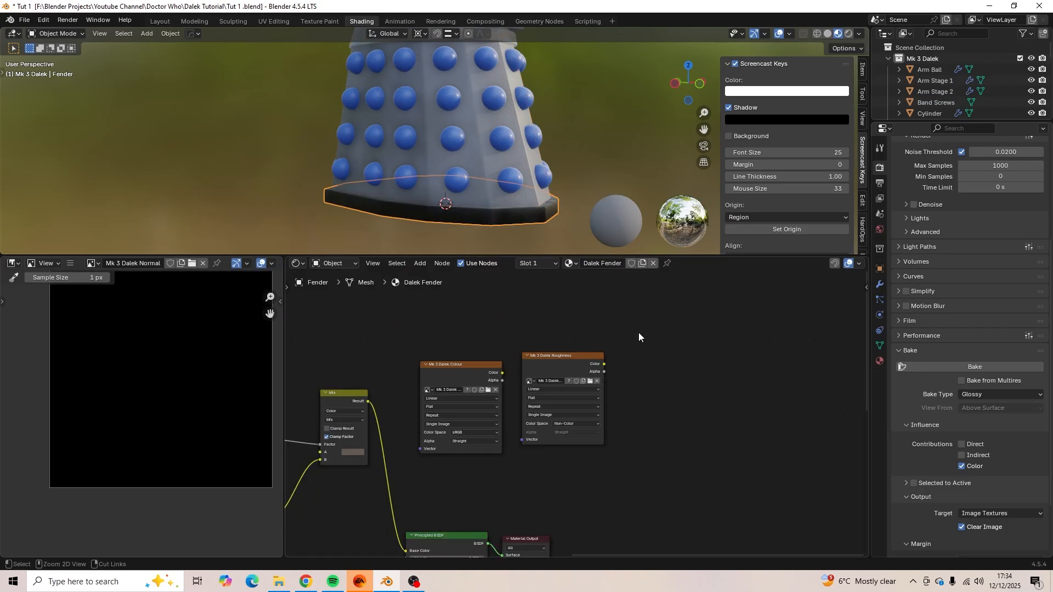
key(ctrl+v)
drag(643, 296, 698, 303)
middle_drag(635, 298, 608, 351)
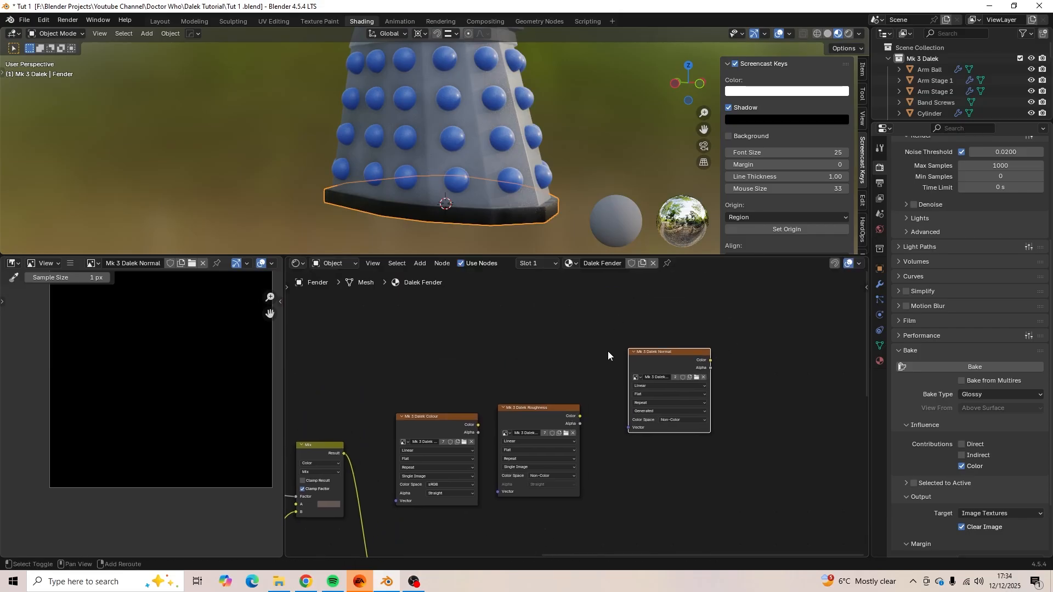
Paste the normal texture node into the hemispheres' Blue Plastic material and place it beside the roughness node.
click(510, 185)
key(ctrl+v)
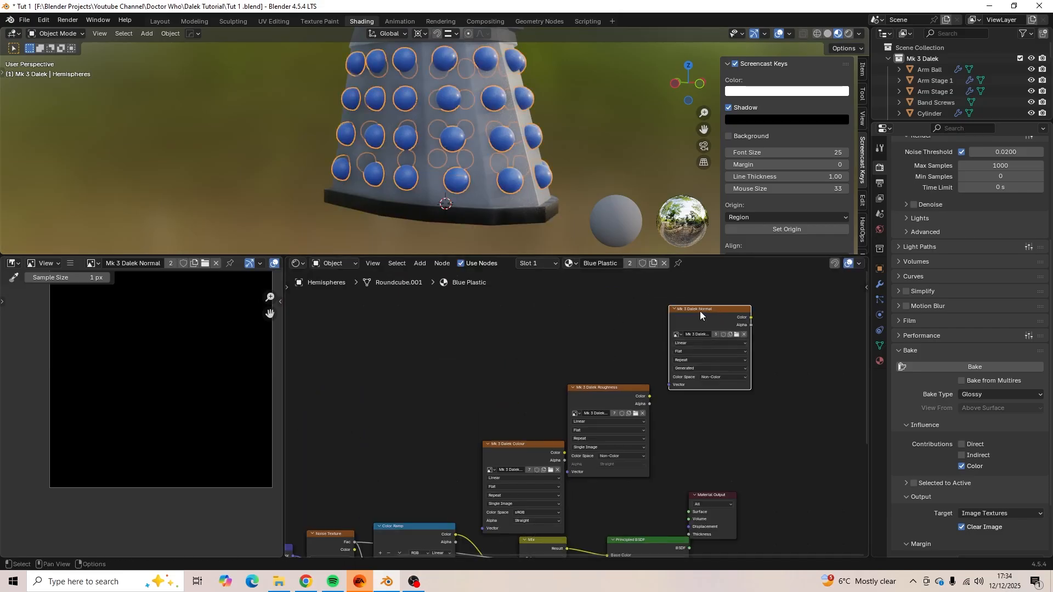
drag(700, 311, 714, 333)
Paste the normal texture node into the shoulders' Dalek Shoulders material, beside the roughness node.
shift+middle_drag(539, 214, 465, 135)
click(469, 143)
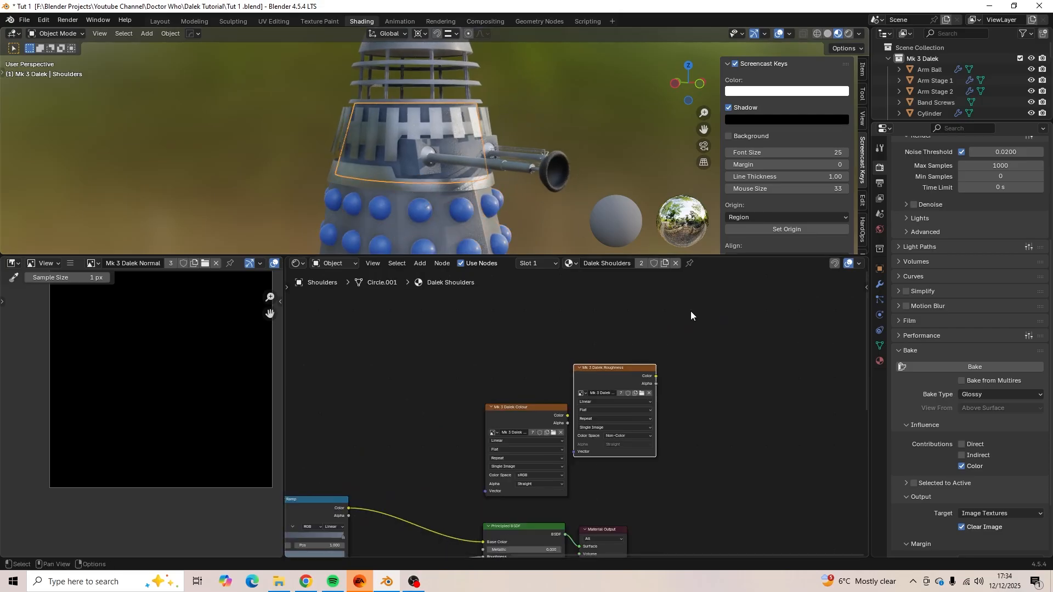
key(ctrl+v)
drag(691, 312, 743, 399)
Replace the Mk 3 Dalek Metal node in the slats' Main Metal material with the normal texture node and leave it active.
click(458, 132)
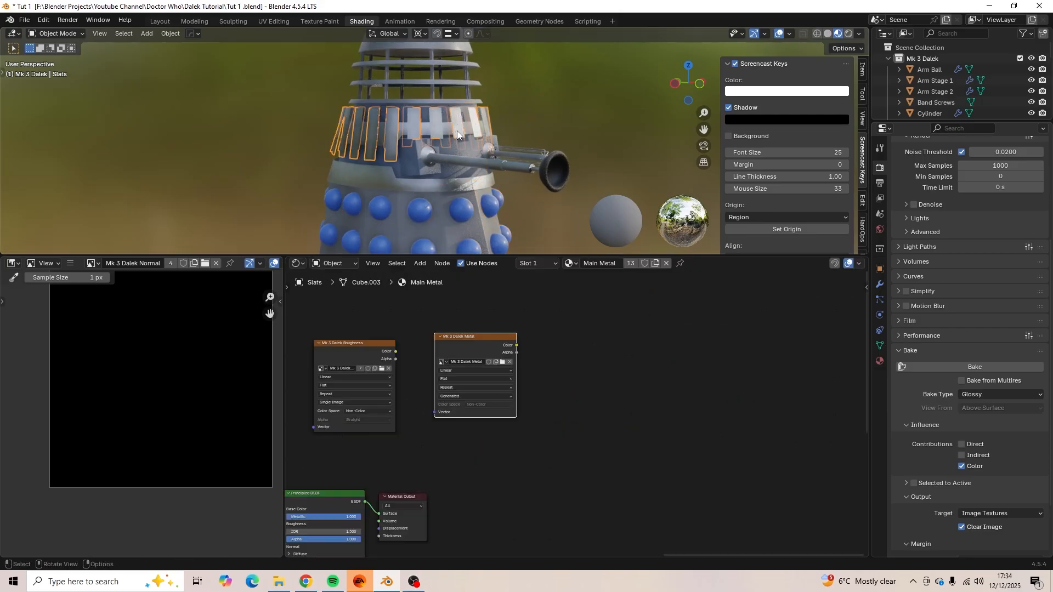
click(601, 334)
click(488, 338)
key(x)
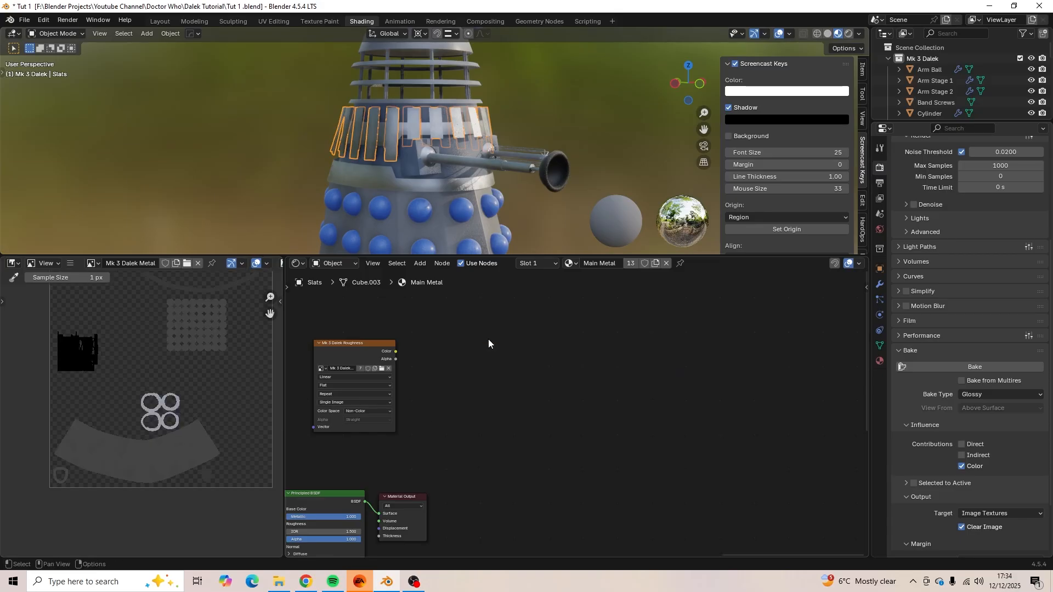
key(ctrl+v)
drag(489, 307, 505, 351)
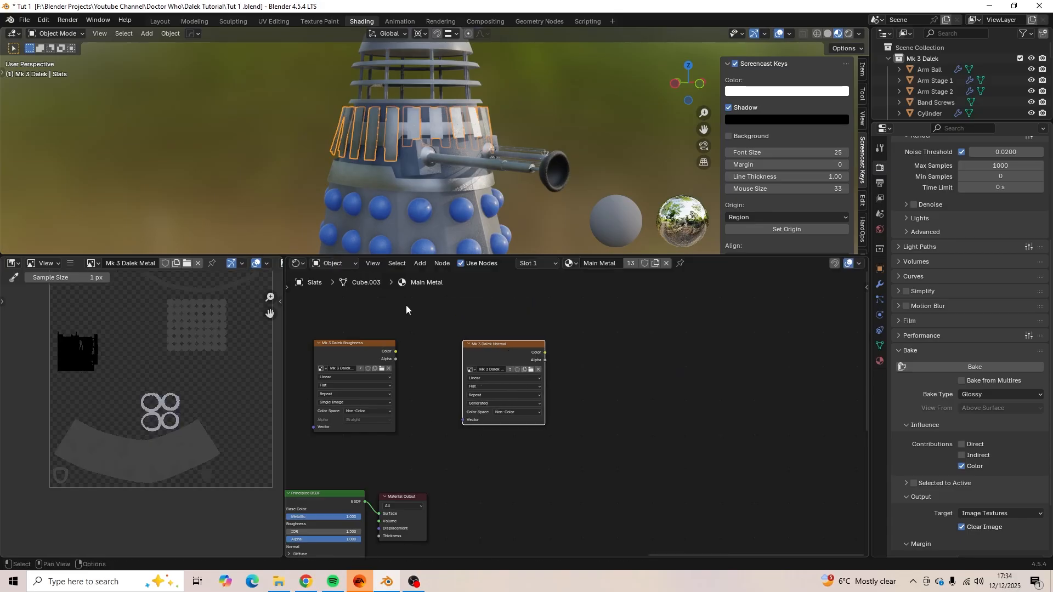
click(381, 344)
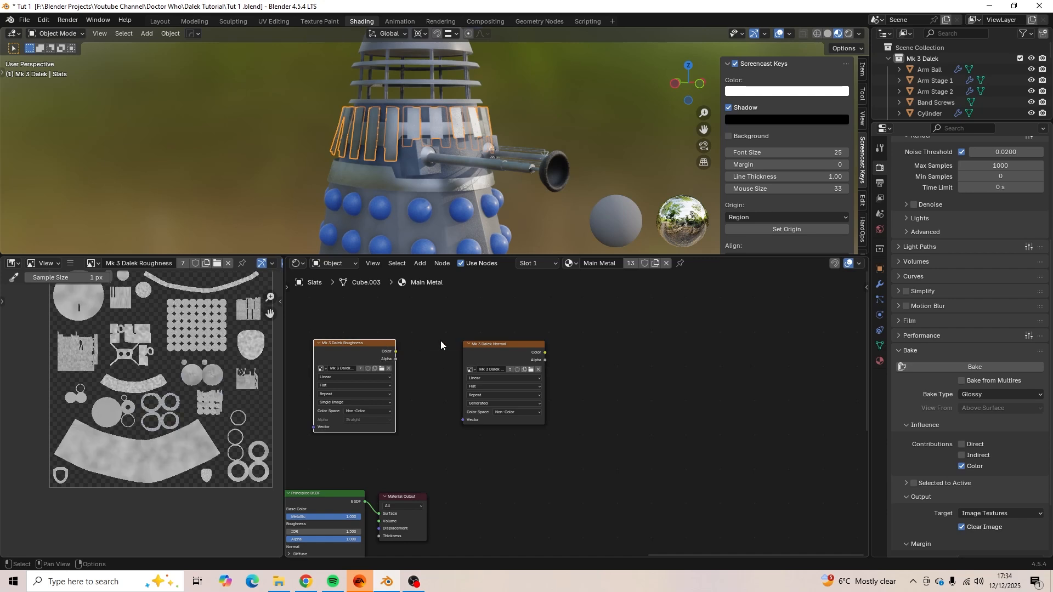
click(483, 343)
scroll(508, 142, down, 3)
Paste the normal texture node into the plunger's Plunger Rubber material.
click(566, 209)
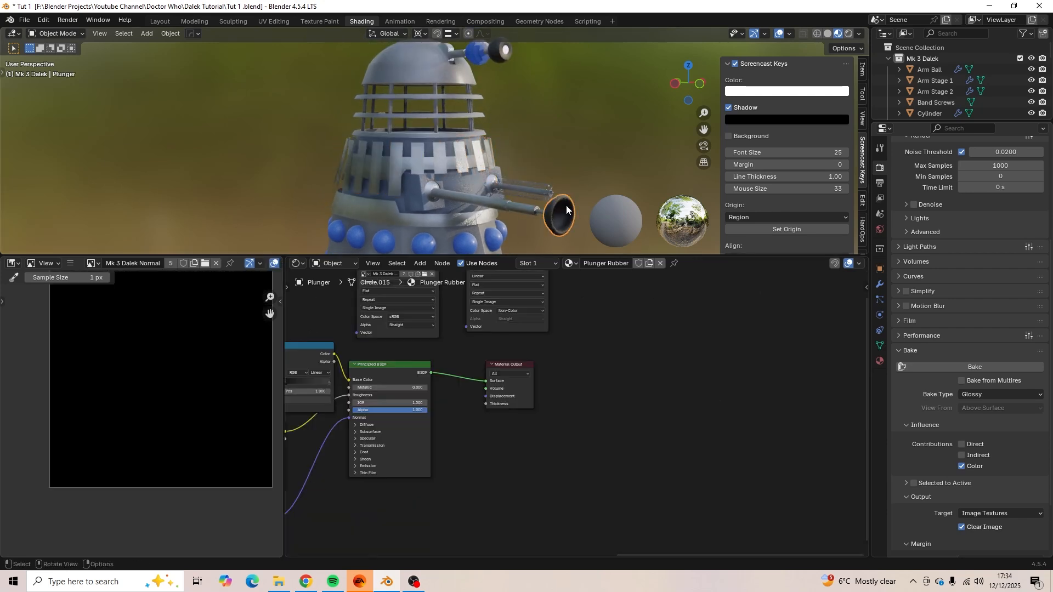
middle_drag(634, 267, 608, 341)
click(608, 341)
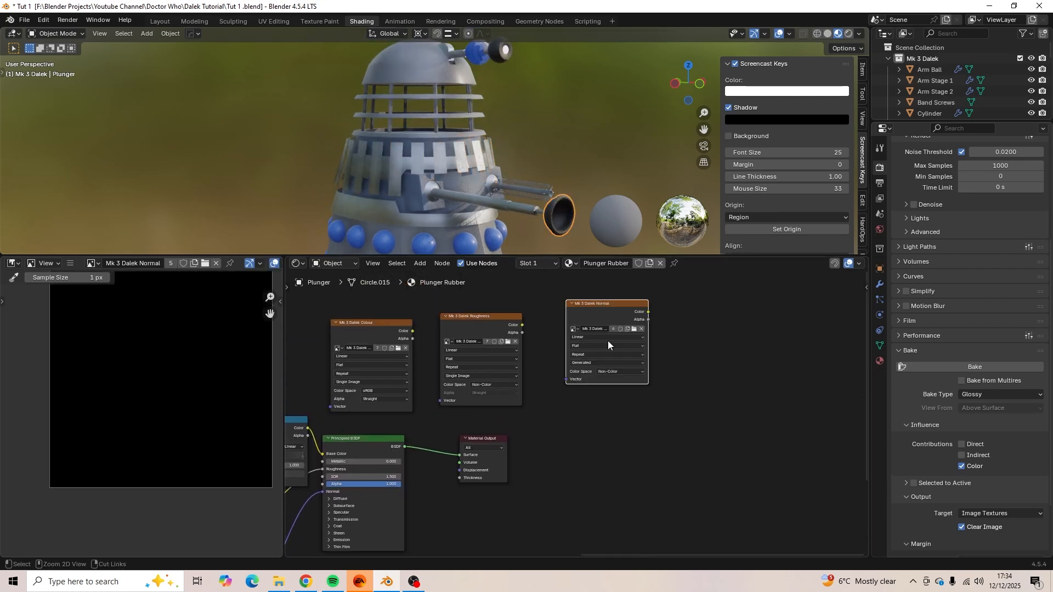
Paste the normal texture node into the eyestalk's Eye Globe material.
shift+middle_drag(502, 94, 486, 159)
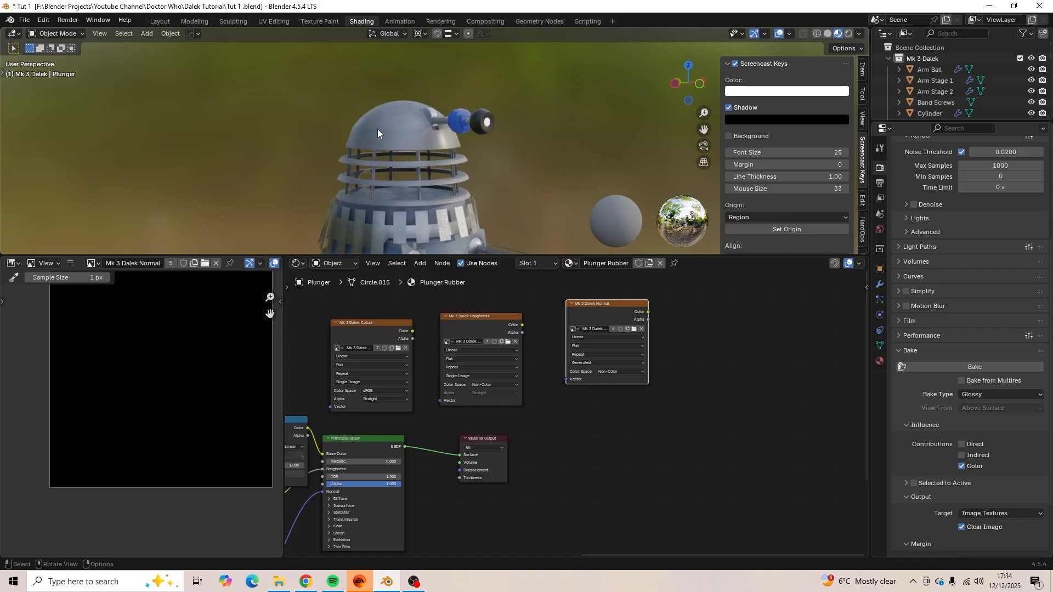
click(378, 130)
click(474, 124)
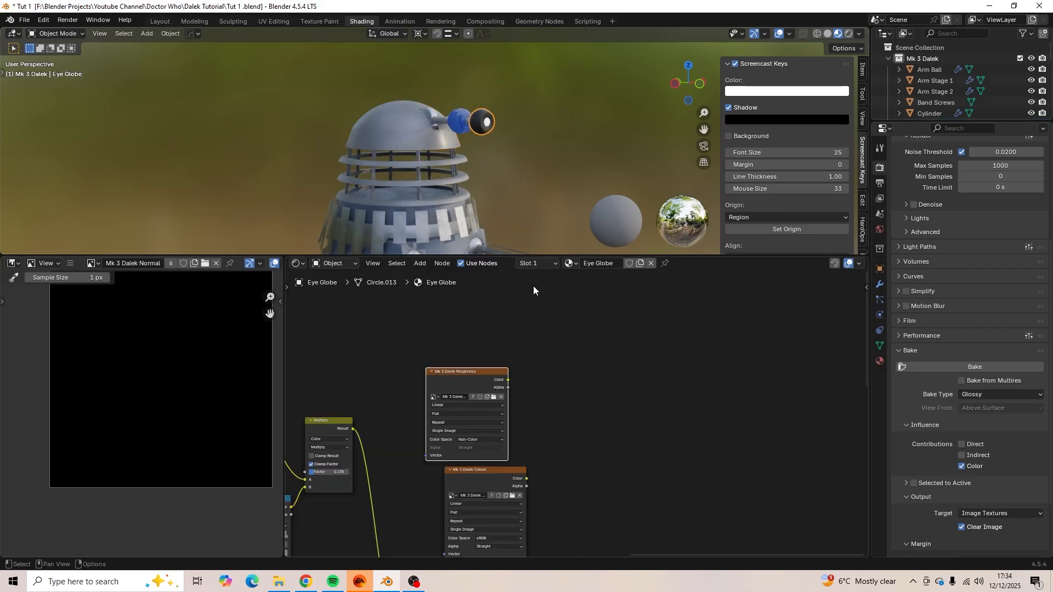
key(ctrl+v)
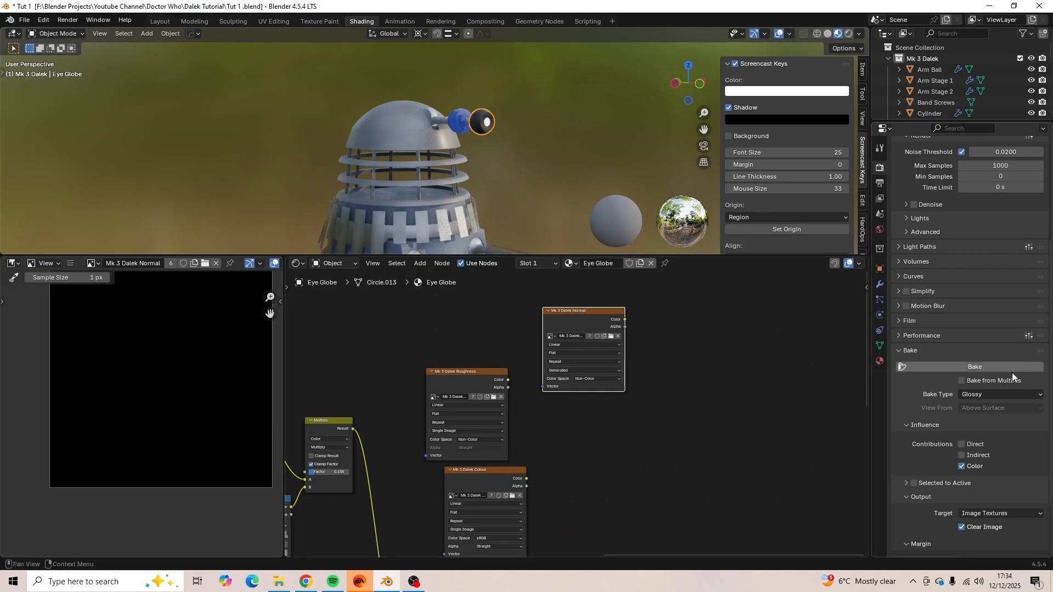
Set the bake type to Normal and bake all the Dalek's objects to the Mk 3 Dalek Normal image.
click(1003, 395)
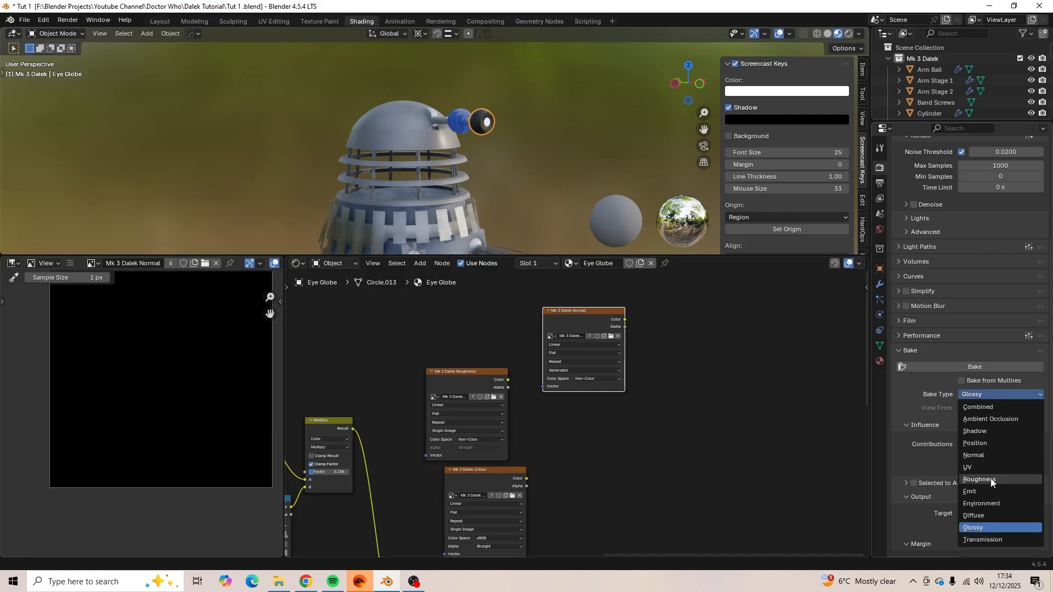
click(993, 454)
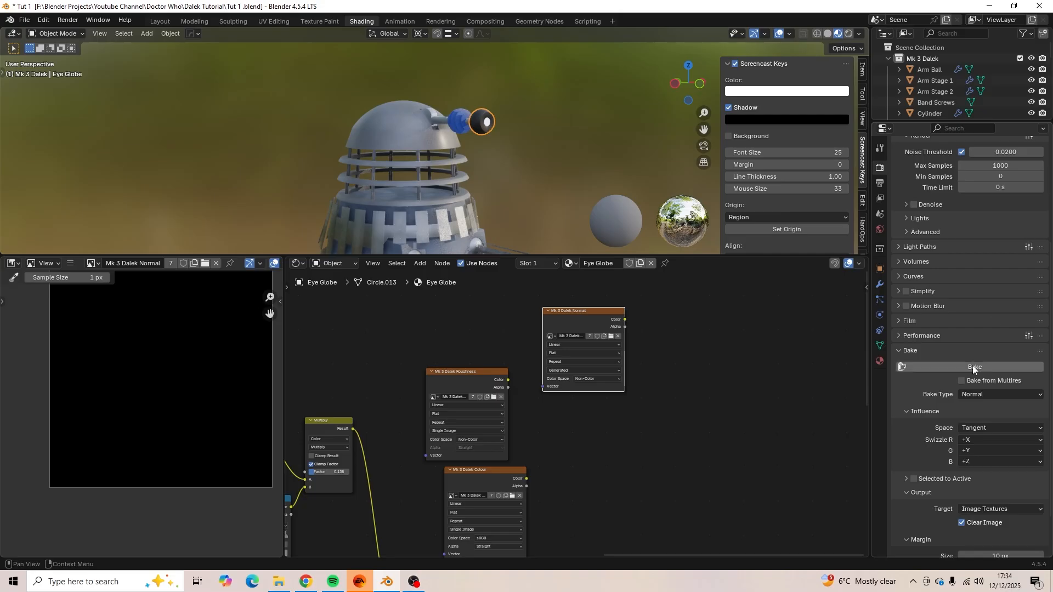
scroll(459, 153, down, 1)
key(a)
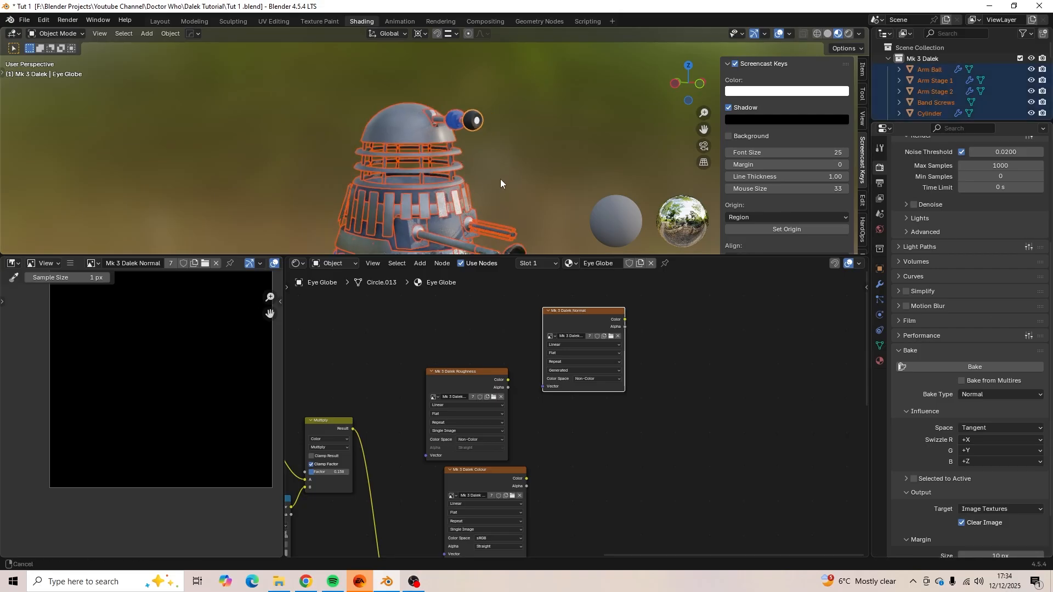
shift+middle_drag(500, 179, 499, 117)
scroll(499, 117, down, 2)
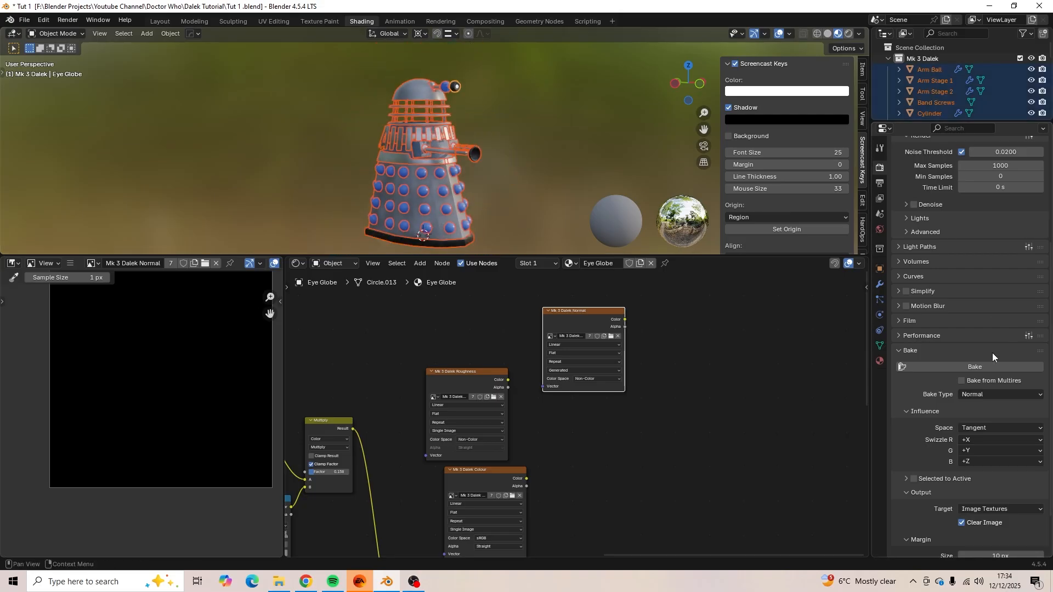
click(979, 368)
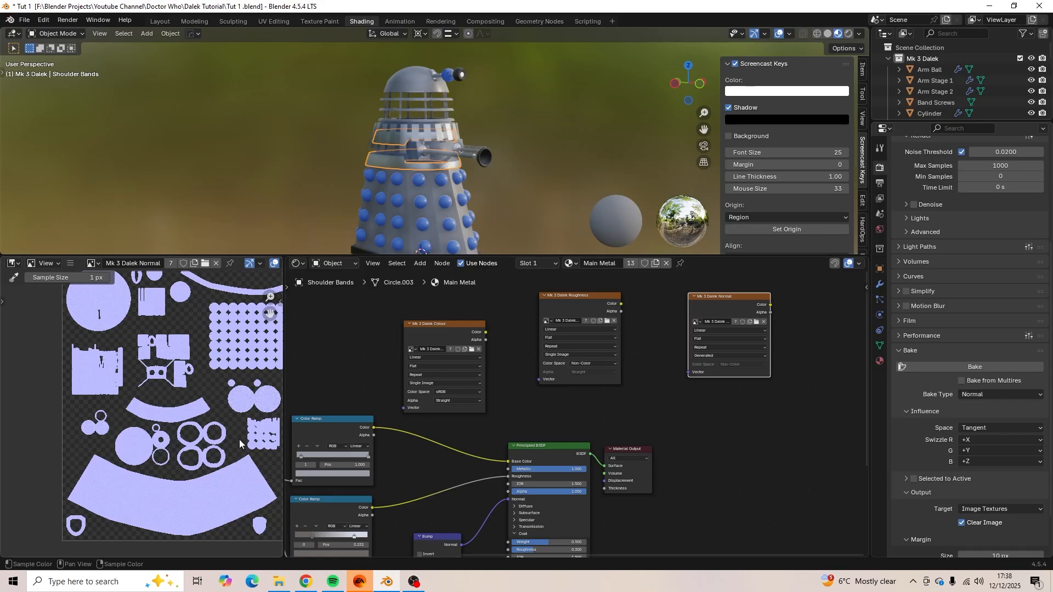
Examine the baked normal map's surface detail up close across its UV islands.
scroll(239, 440, up, 6)
scroll(199, 451, down, 3)
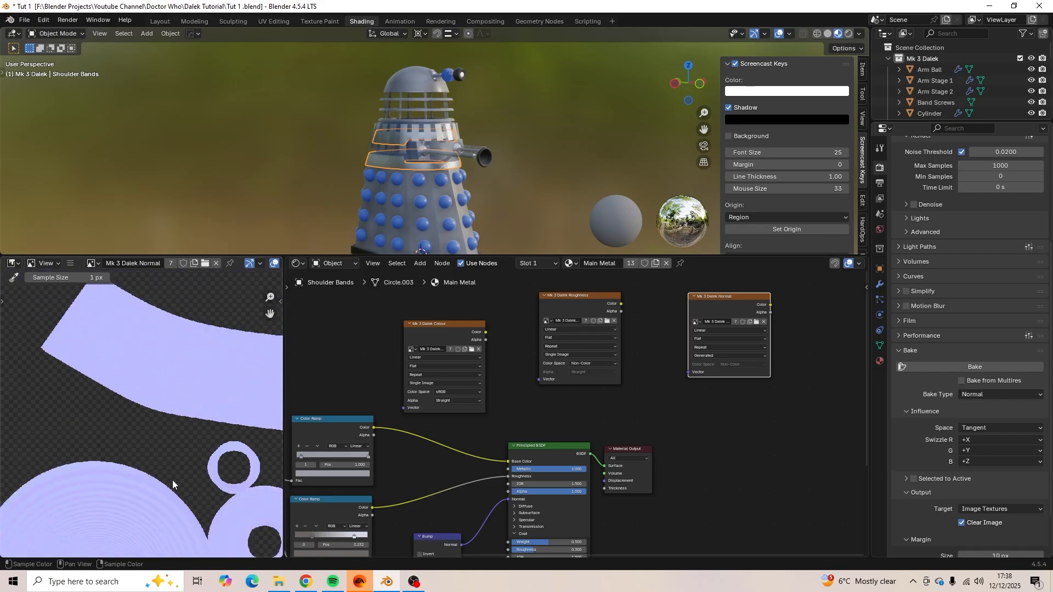
middle_drag(172, 479, 239, 289)
scroll(207, 339, up, 3)
middle_drag(207, 339, 175, 402)
scroll(176, 402, down, 3)
scroll(176, 400, down, 5)
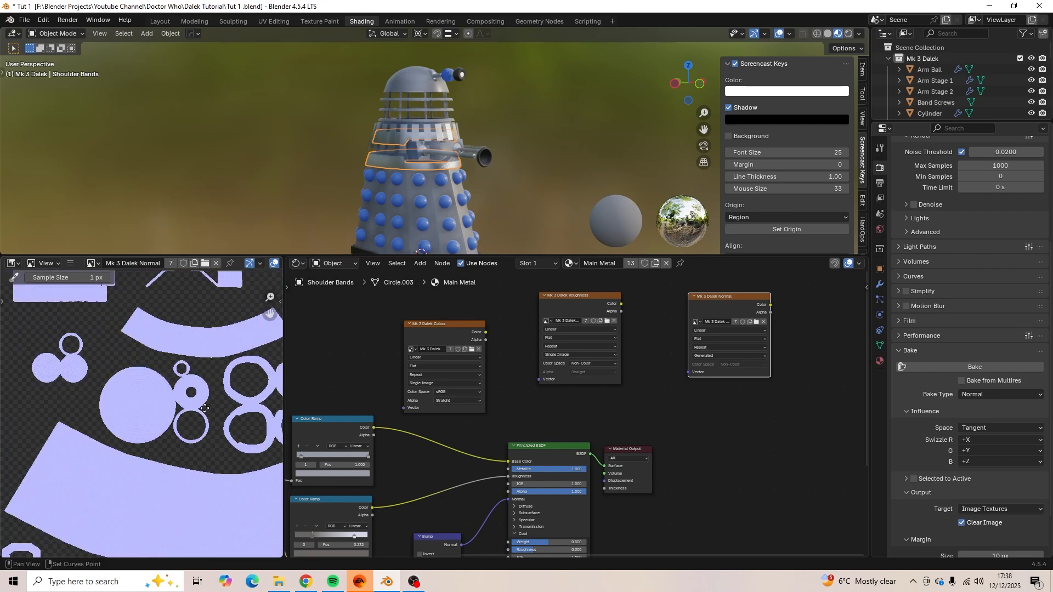
scroll(161, 367, down, 3)
middle_drag(162, 363, 156, 407)
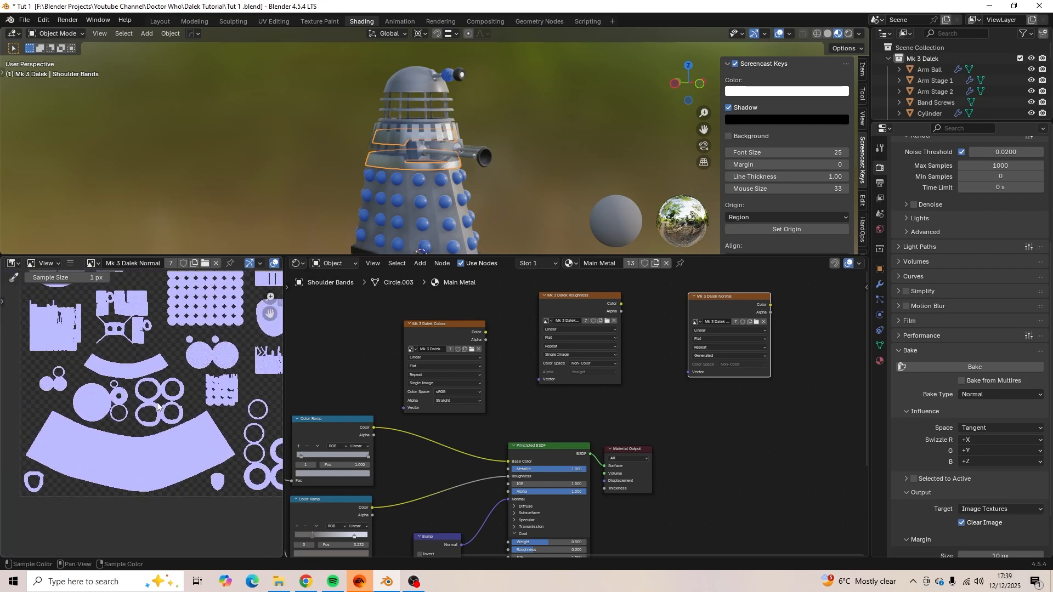
Save the baked normal map as Mk 3 Dalek Normal.png in the Textures folder.
click(74, 265)
mouse_move(100, 293)
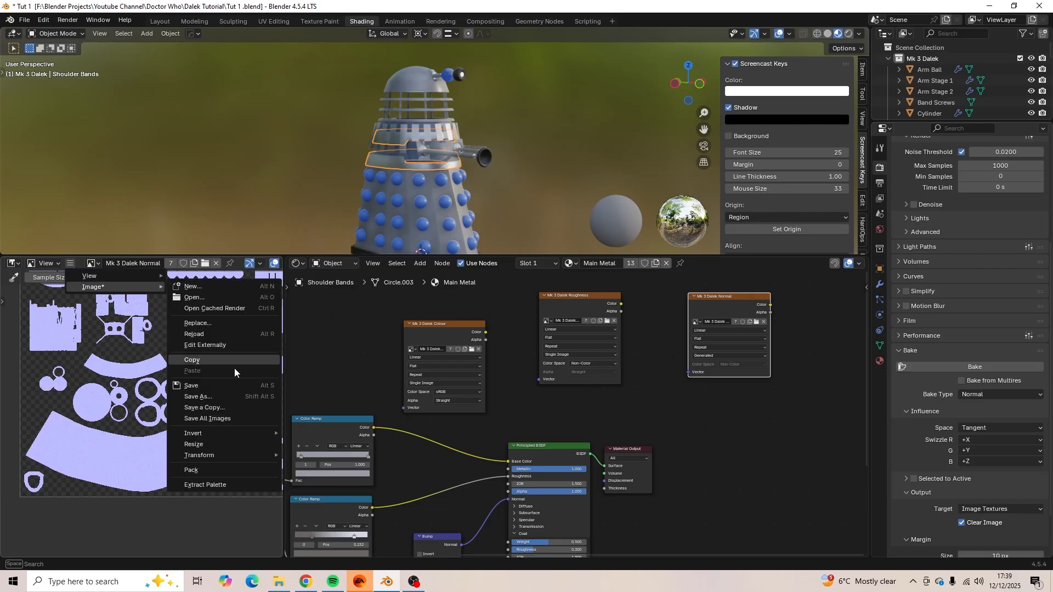
click(235, 393)
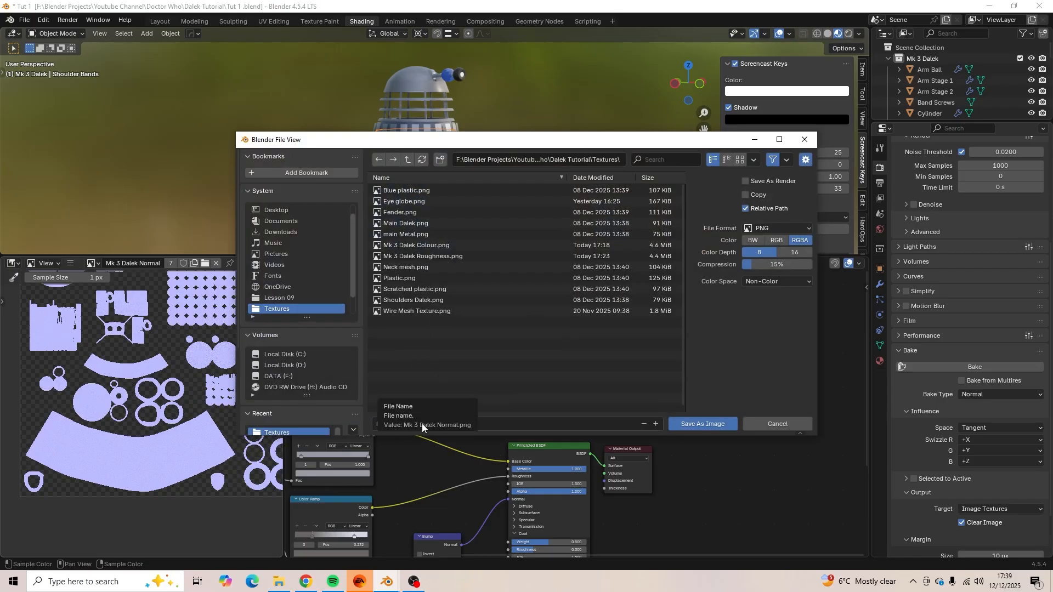
click(723, 426)
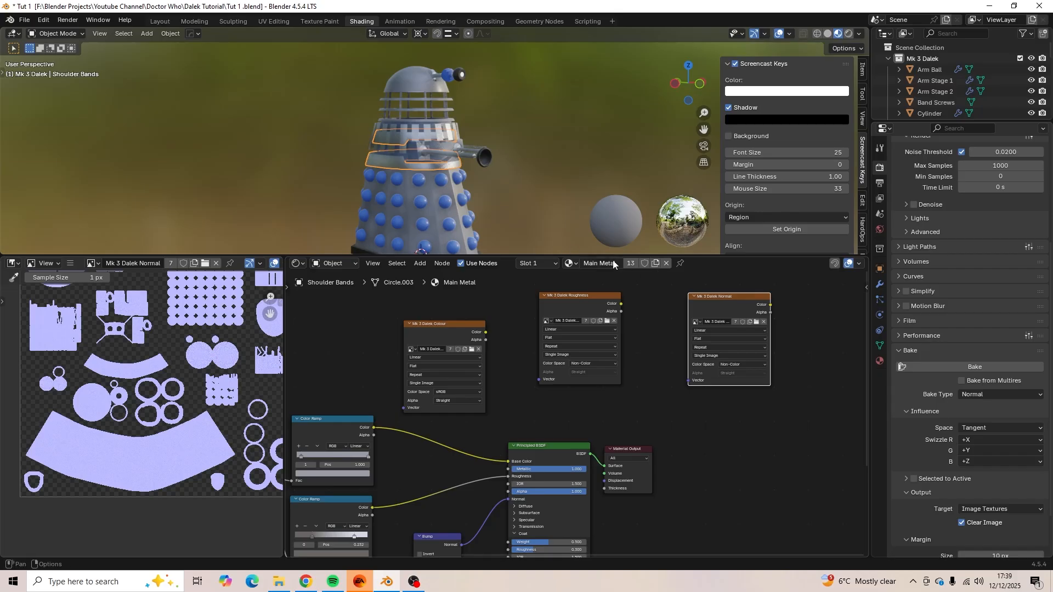
scroll(568, 192, up, 2)
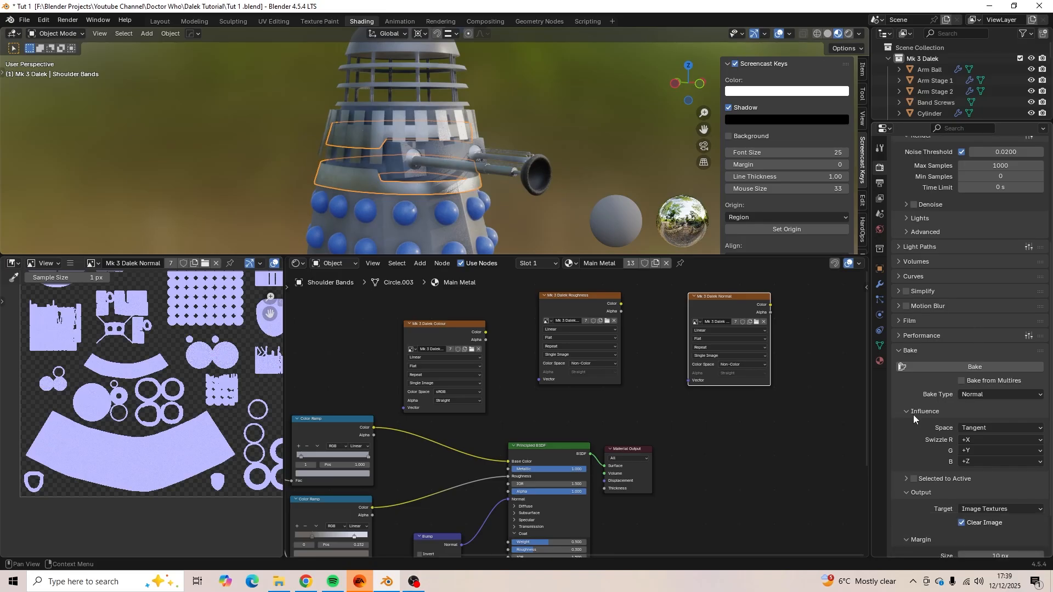
Add an RGB node to the Main Metal material and connect its colour to the Principled BSDF's Metallic input.
click(974, 395)
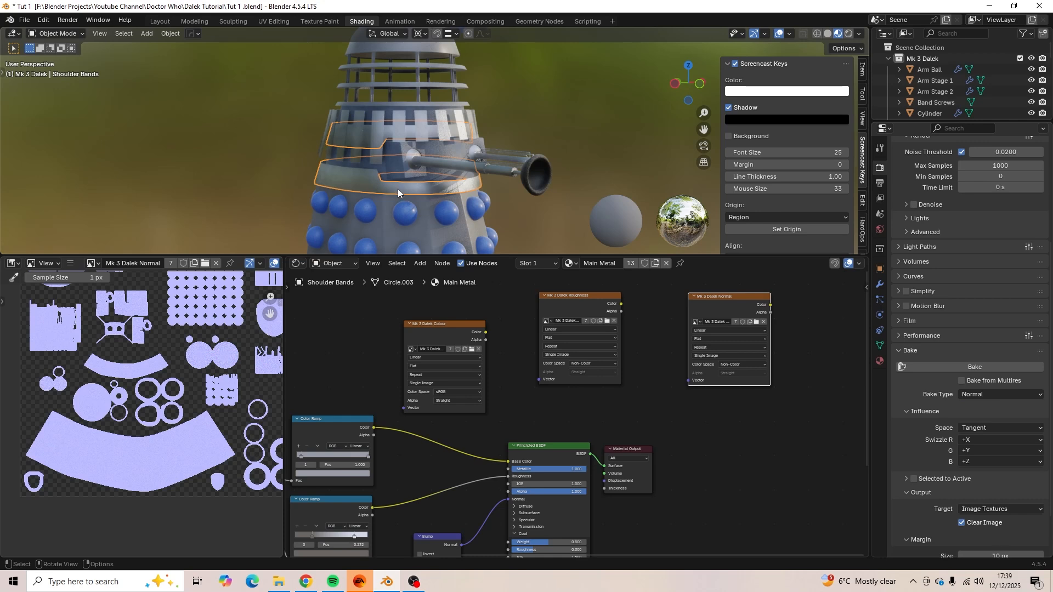
shift+middle_drag(505, 327, 559, 324)
scroll(560, 390, up, 5)
scroll(568, 420, down, 4)
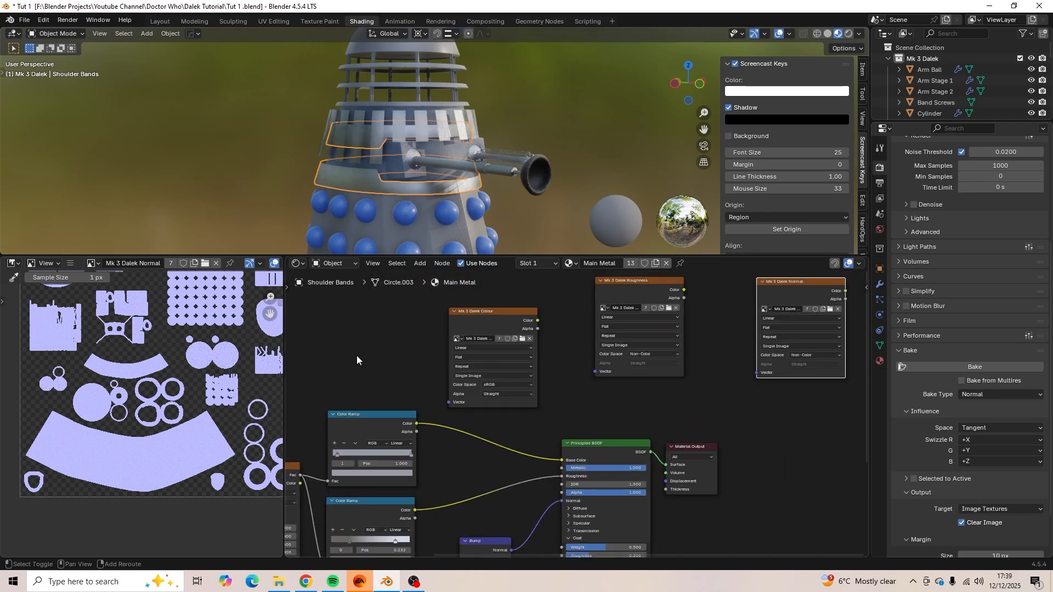
key(shift+a)
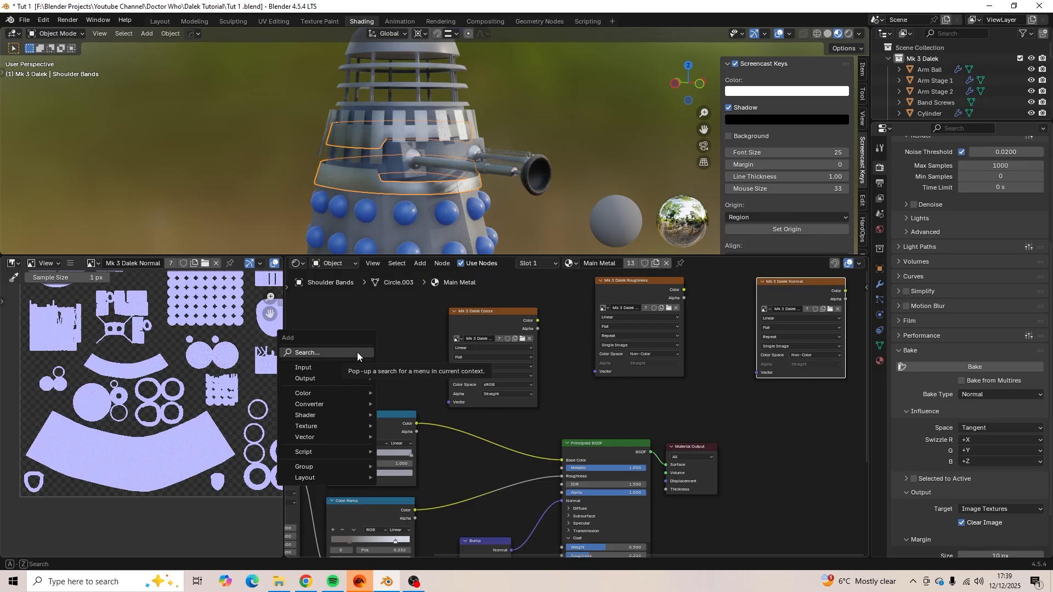
text(rg)
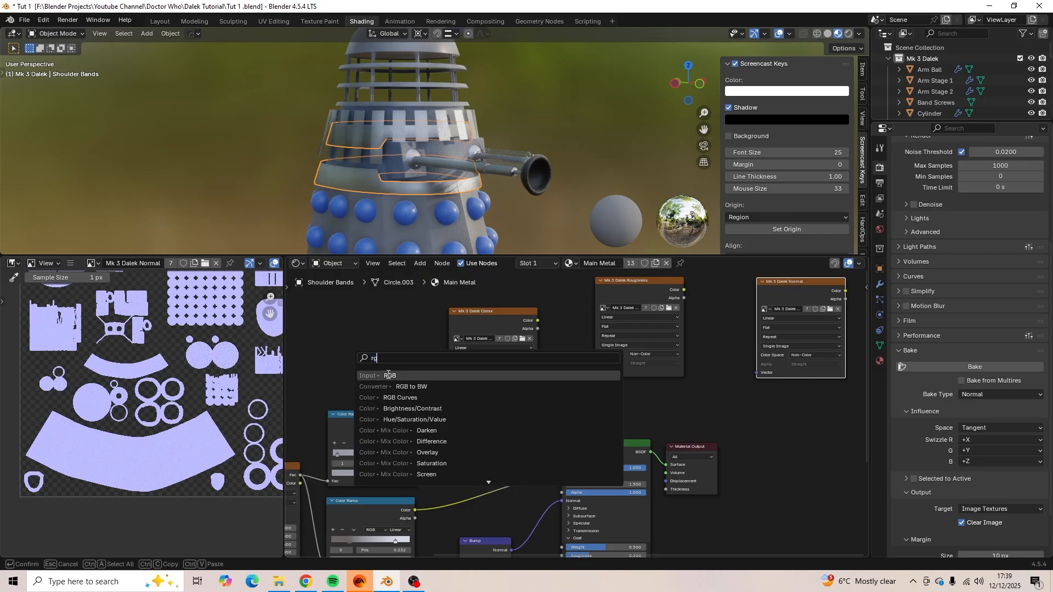
click(388, 375)
click(390, 340)
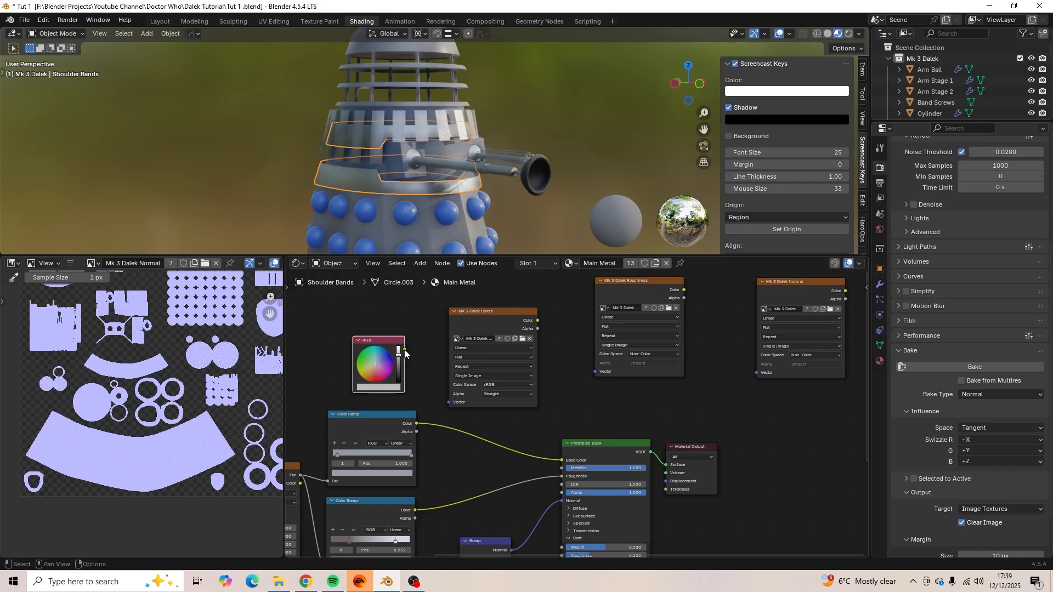
drag(404, 349, 552, 468)
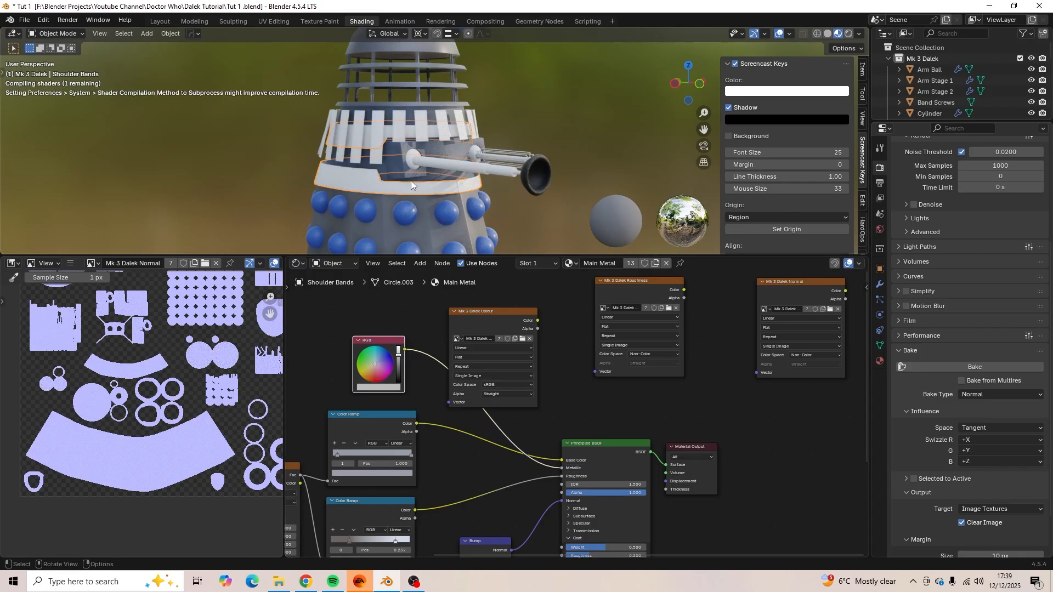
Try the RGB node's value at black, then set it to full white.
scroll(411, 185, up, 4)
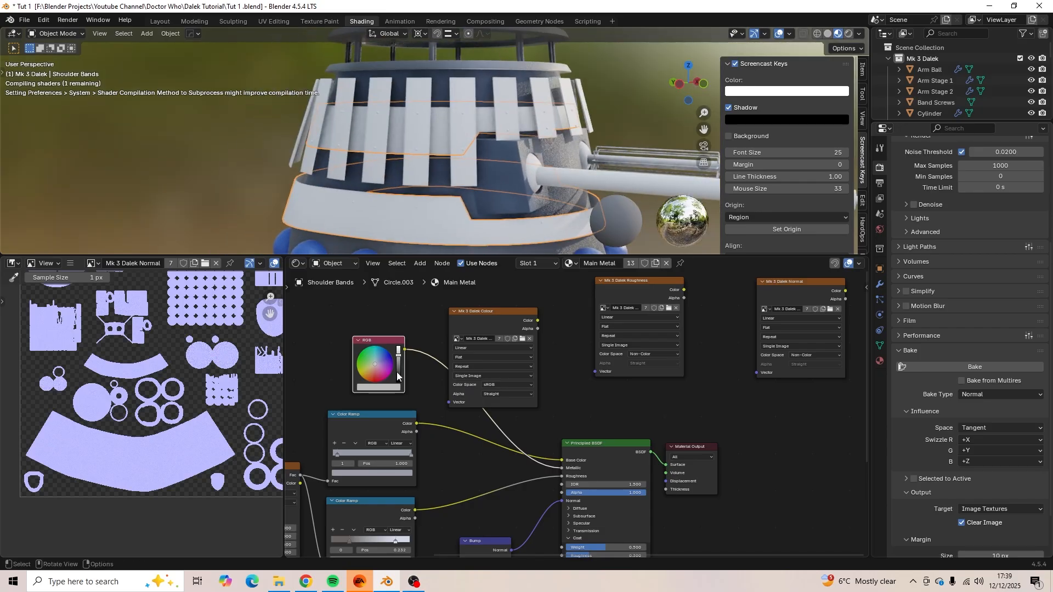
scroll(405, 374, up, 4)
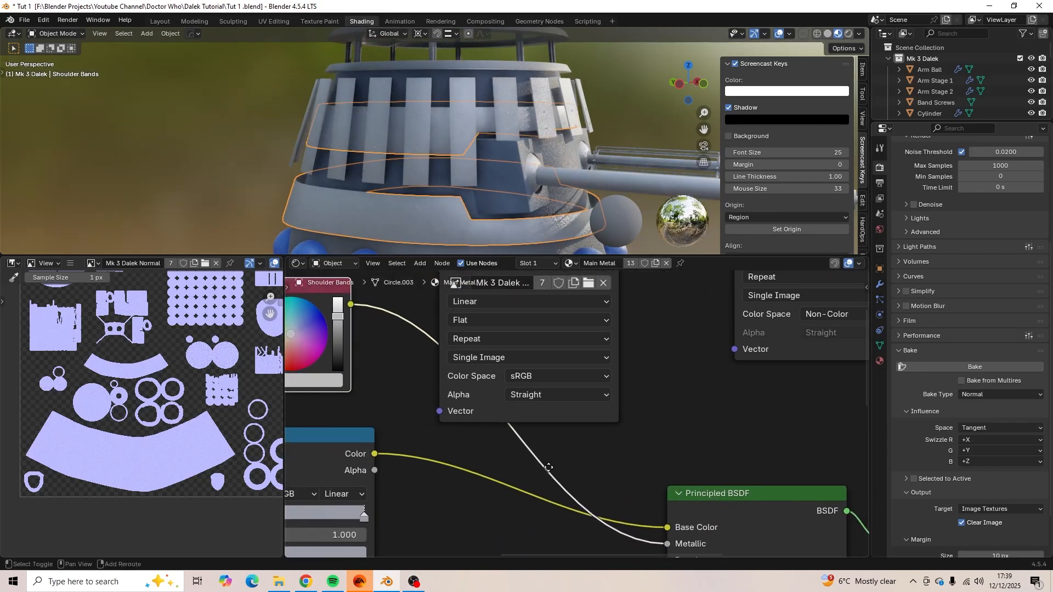
middle_drag(549, 468, 666, 476)
mouse_move(475, 359)
mouse_down()
mouse_move(480, 412)
mouse_move(499, 411)
mouse_up()
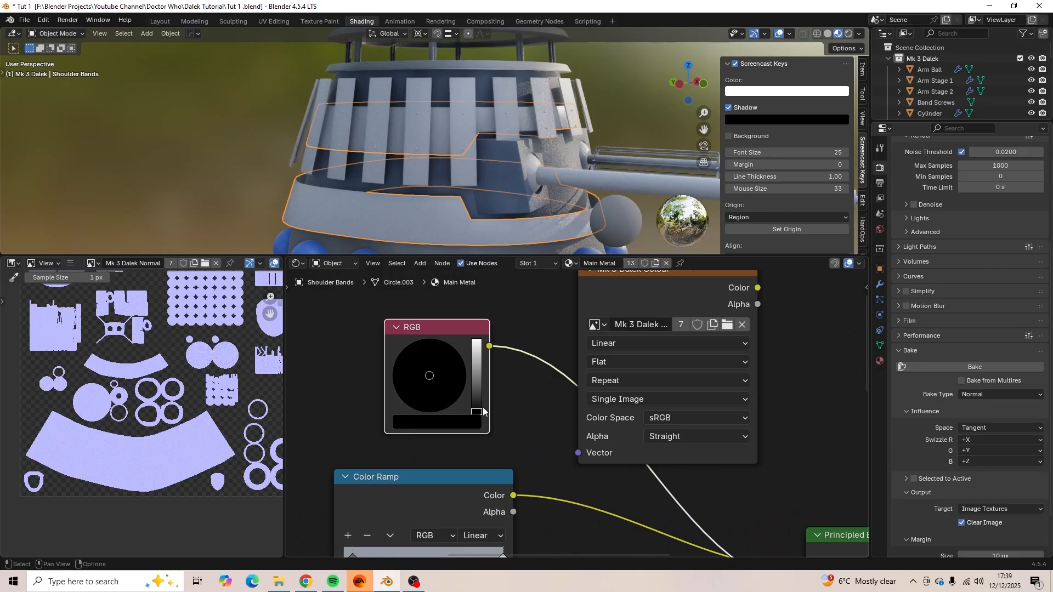
drag(476, 412, 478, 338)
middle_drag(456, 191, 433, 183)
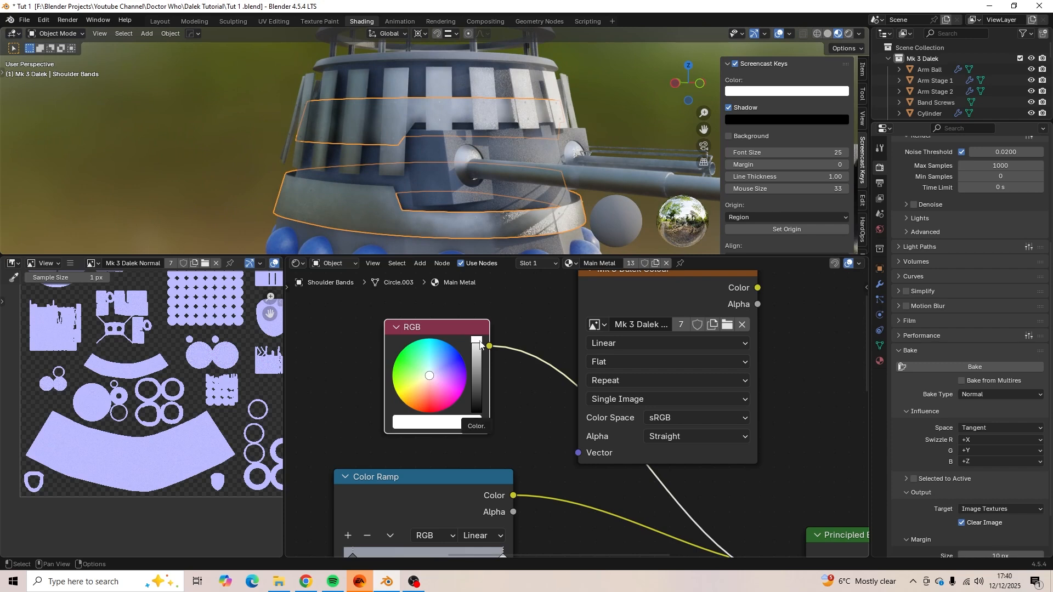
Link the white RGB node directly to the Material Output's Surface and set the bake type to Emit.
scroll(482, 342, down, 9)
shift+middle_drag(577, 421, 475, 415)
scroll(448, 413, up, 2)
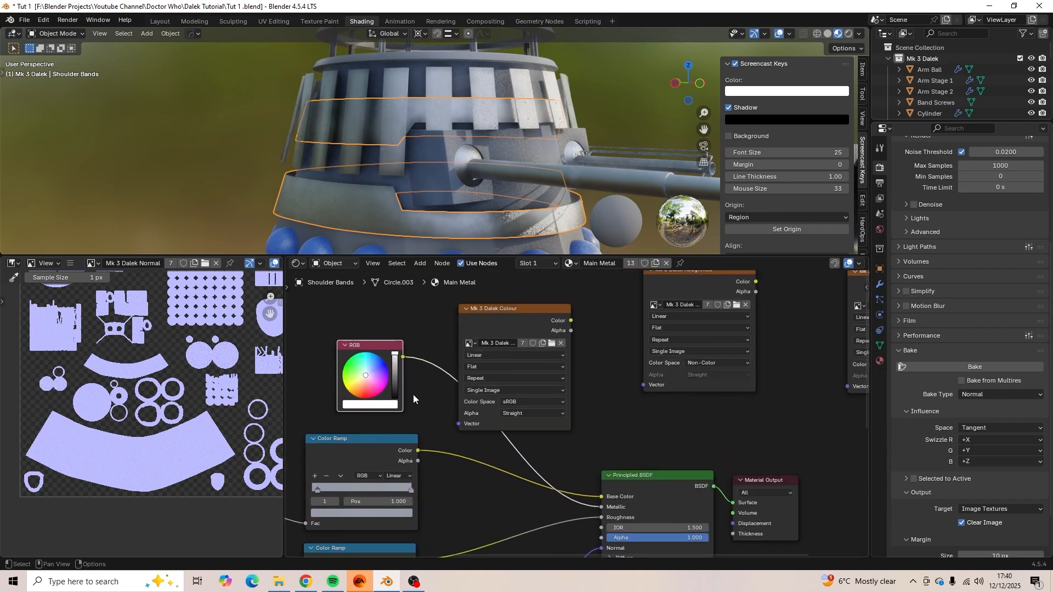
ctrl+shift+click(396, 350)
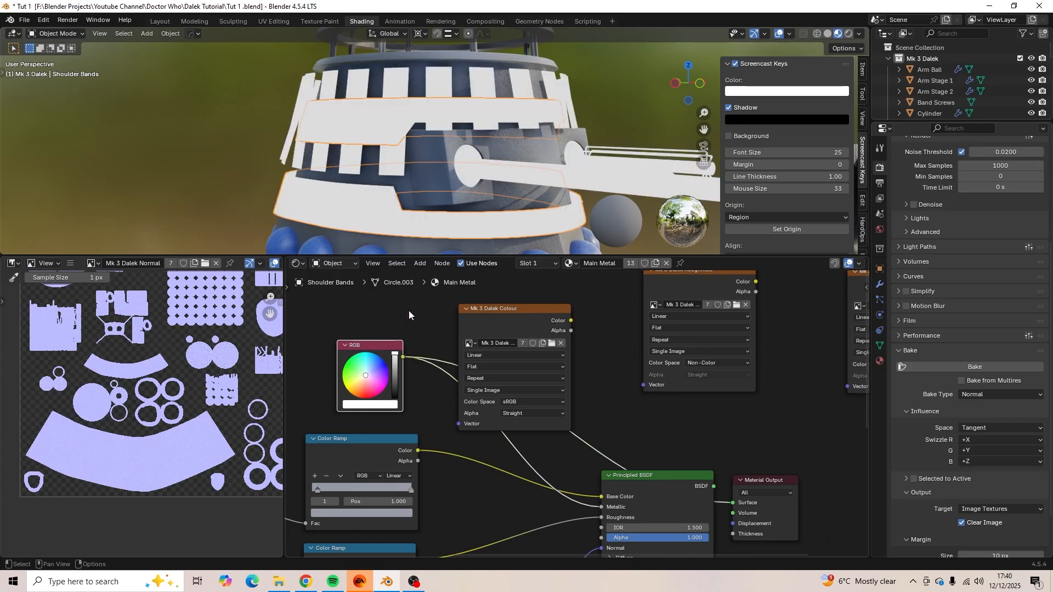
middle_drag(493, 186, 528, 187)
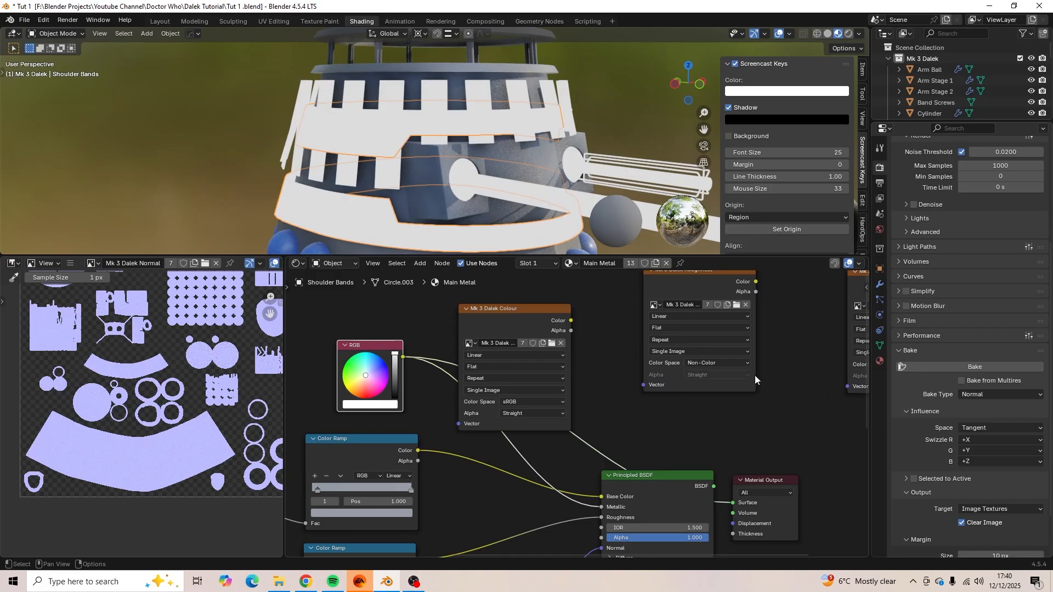
click(982, 395)
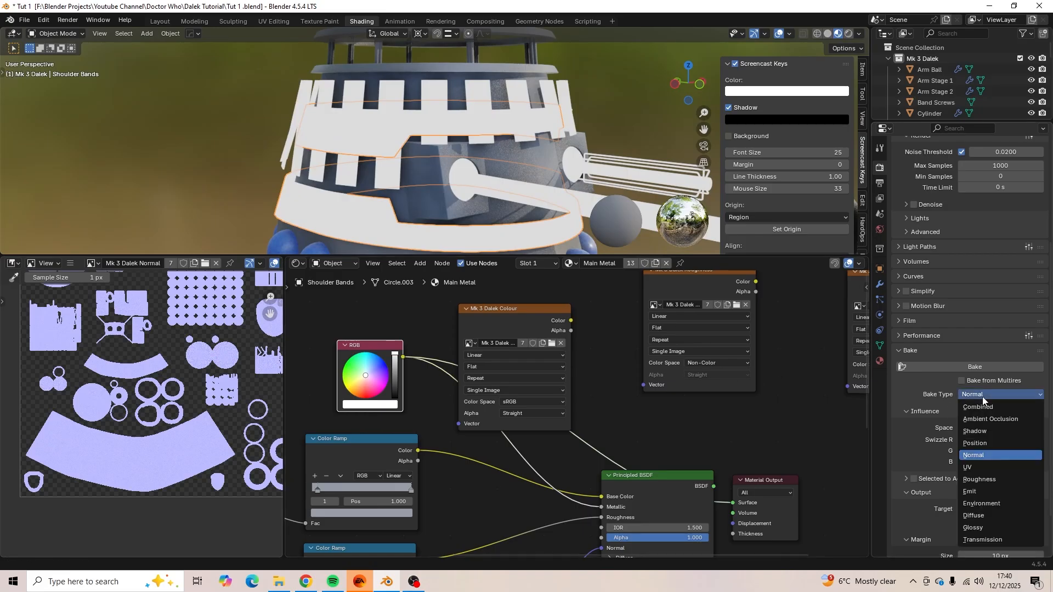
click(984, 493)
Add an Image Texture node beside the Mk 3 Dalek Normal node in the Main Metal material.
scroll(735, 425, down, 3)
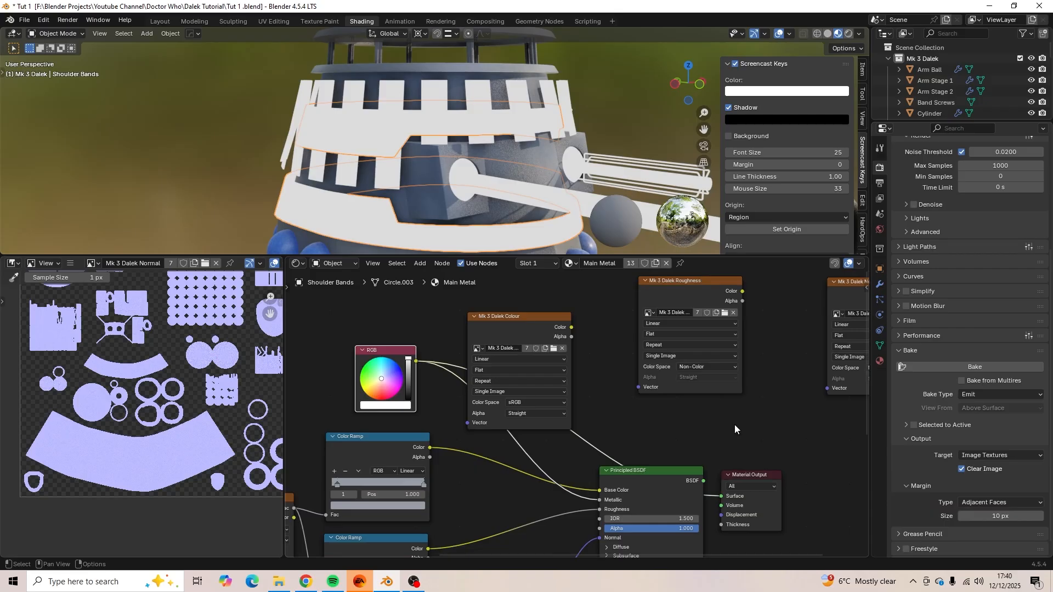
middle_drag(736, 425, 340, 443)
scroll(415, 416, up, 3)
scroll(474, 379, down, 2)
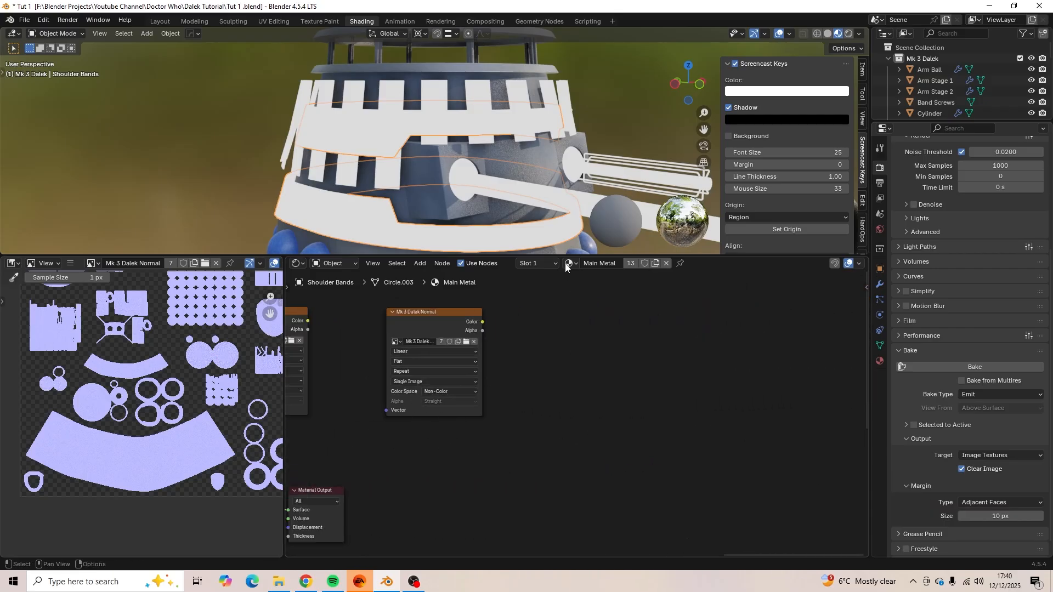
scroll(531, 341, up, 2)
shift+middle_drag(532, 340, 538, 433)
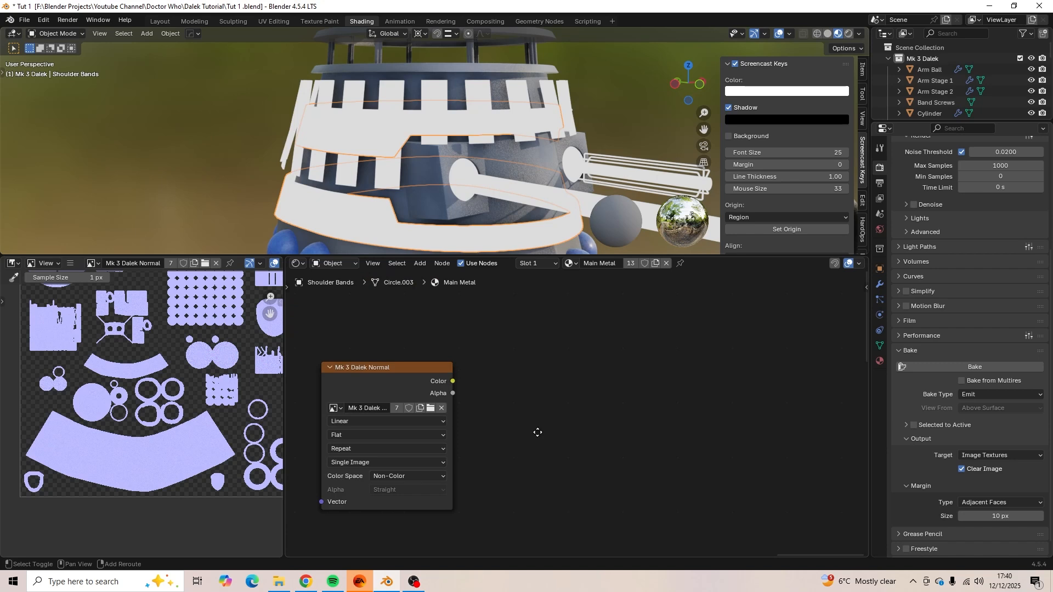
key(shift+a)
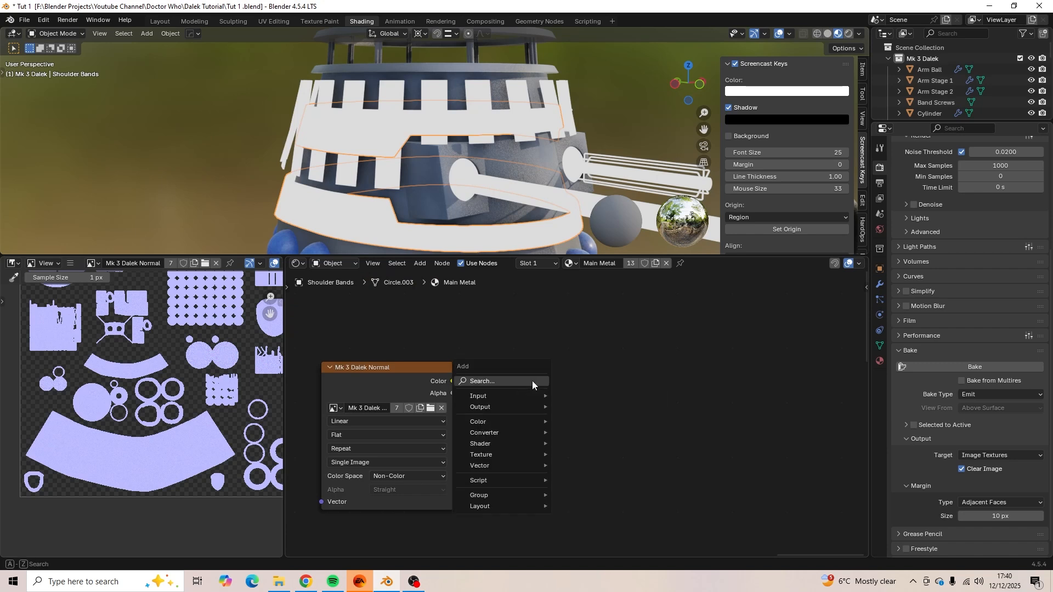
click(559, 392)
click(589, 415)
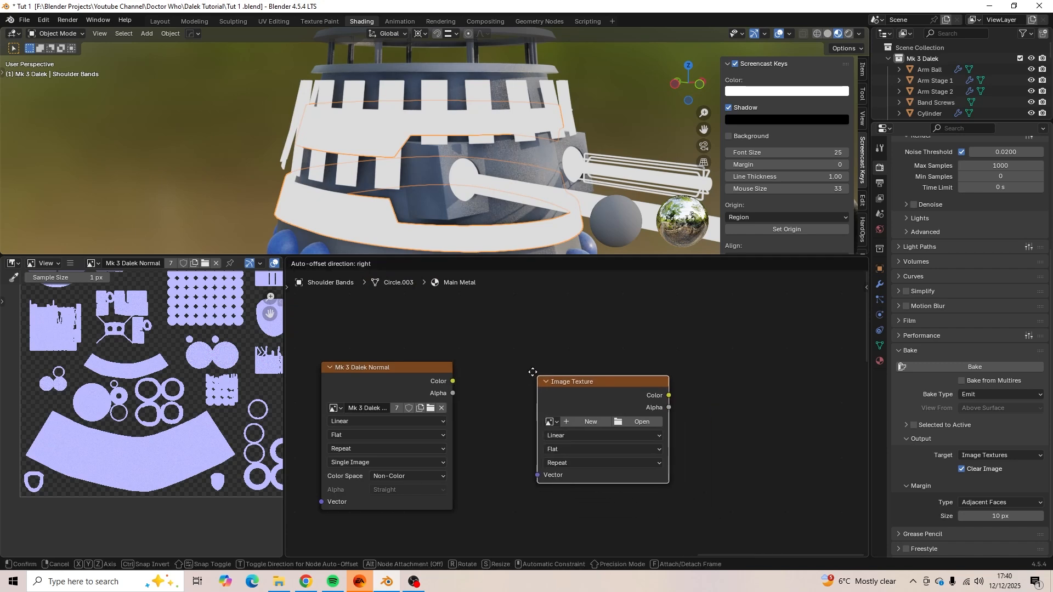
click(510, 360)
Create a new image named Mk 3 Dalek Metalness in the node, set its colour space to Non-Color and make it the active node.
click(553, 402)
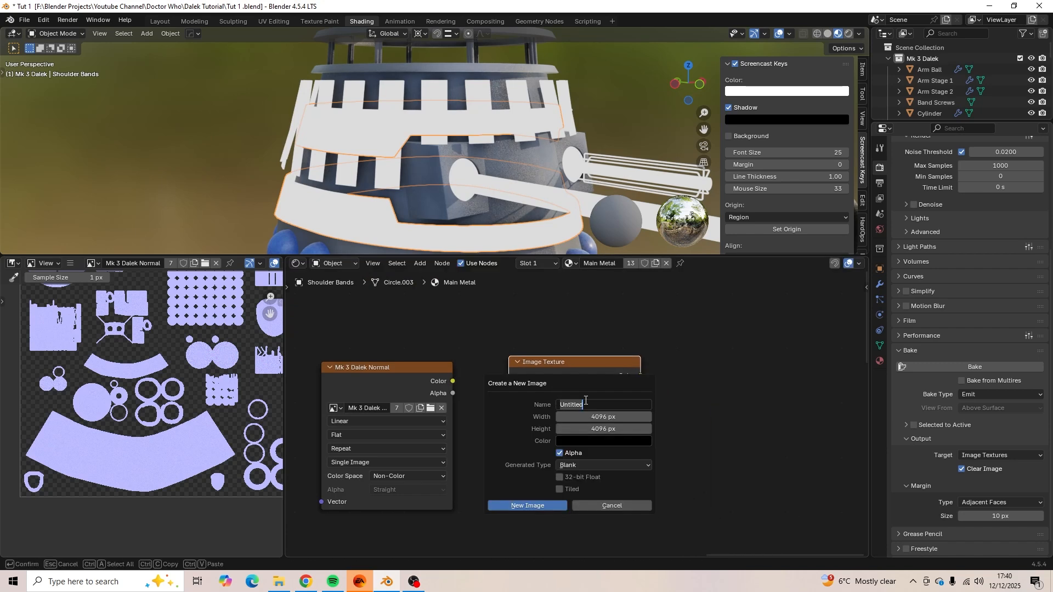
text(Mk 3 Dalek Metalness)
click(527, 502)
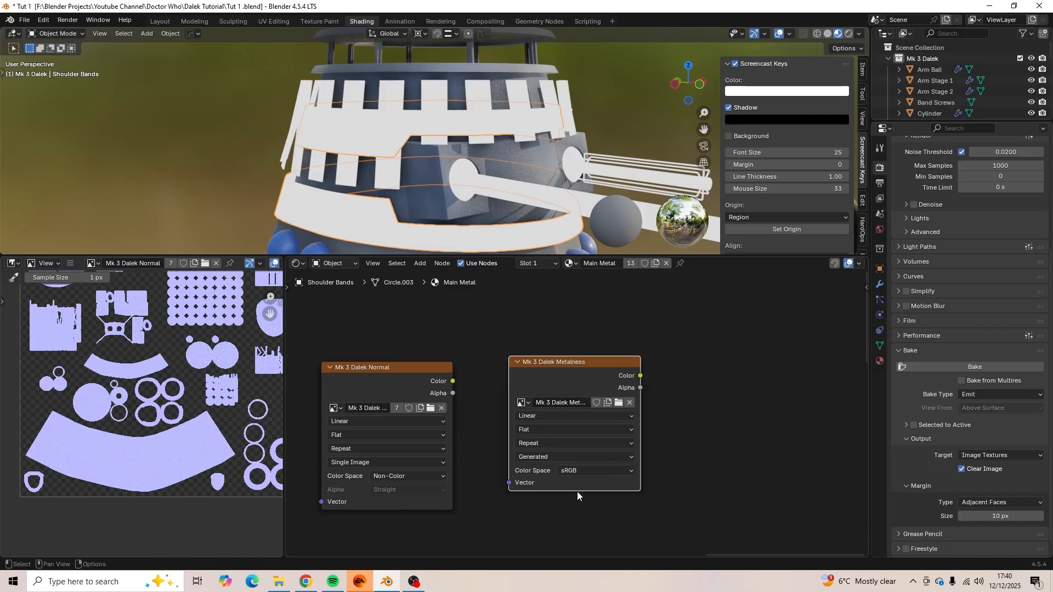
click(608, 471)
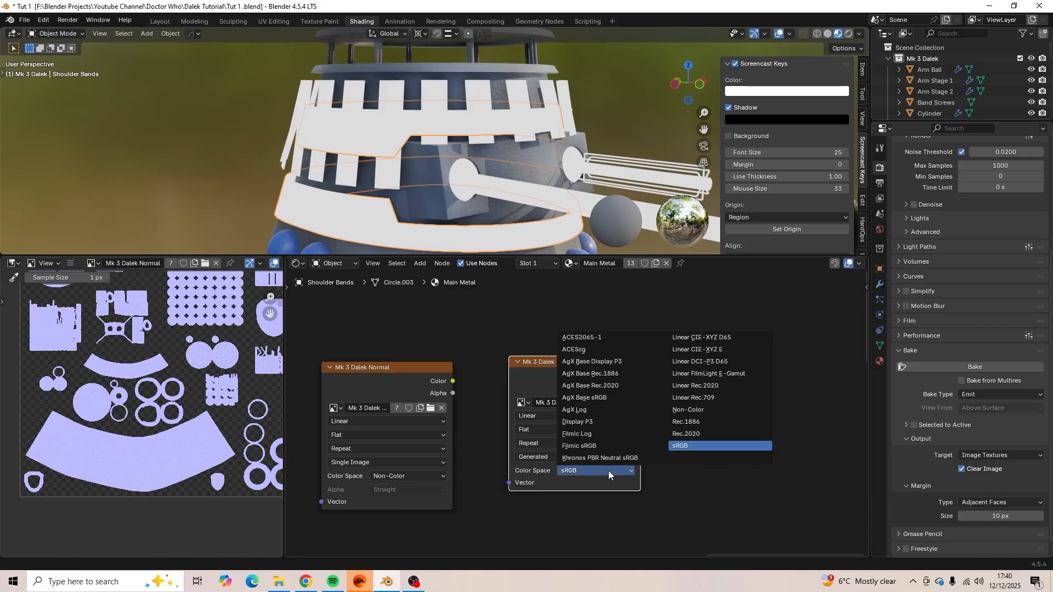
click(730, 409)
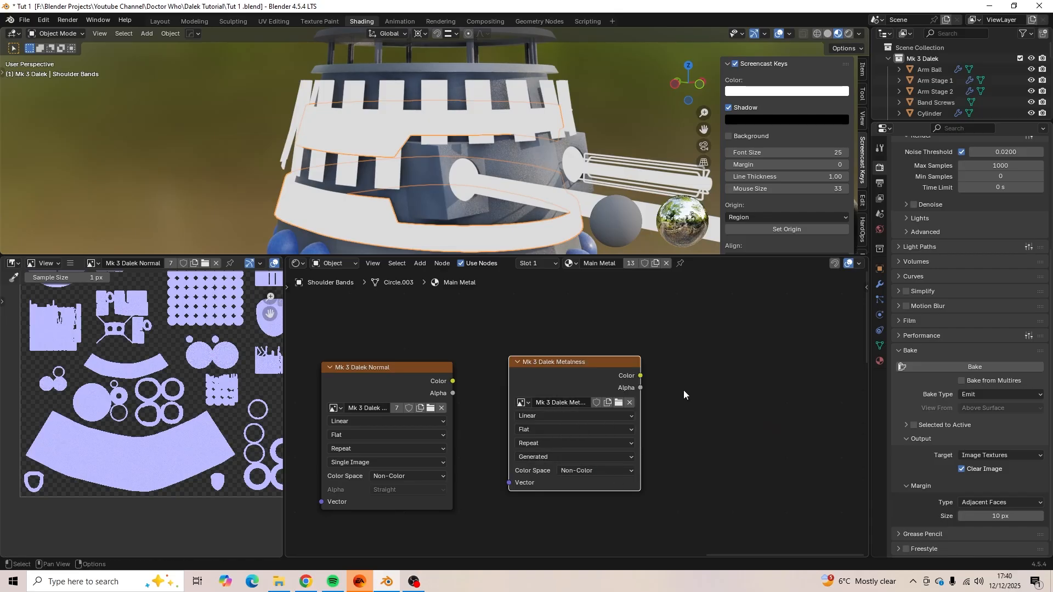
click(584, 362)
Copy the Mk 3 Dalek Metalness texture node and paste it into the fender's Dalek Fender material.
scroll(471, 130, down, 3)
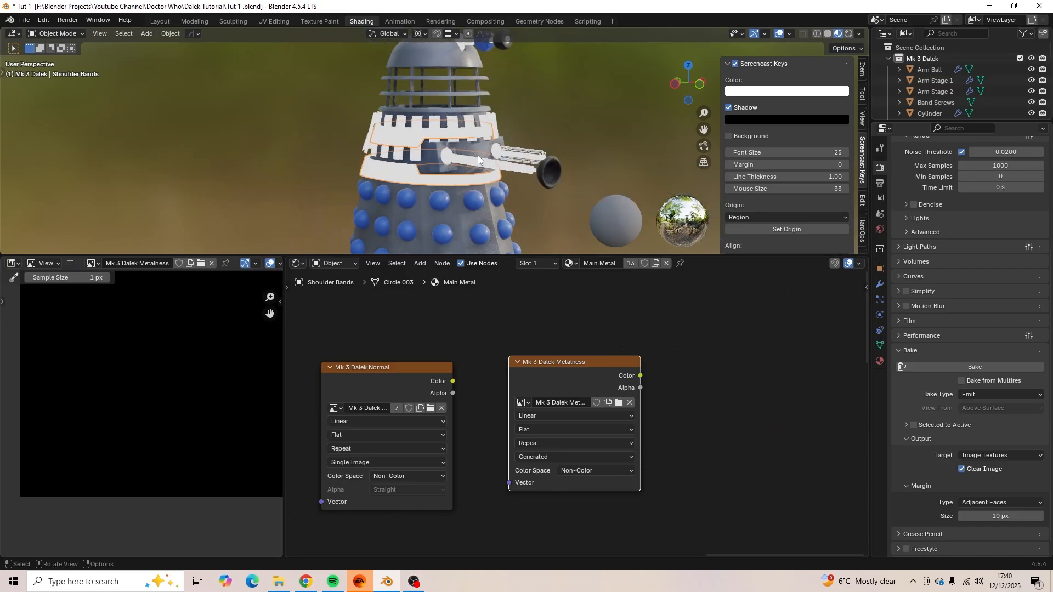
middle_drag(502, 192, 524, 132)
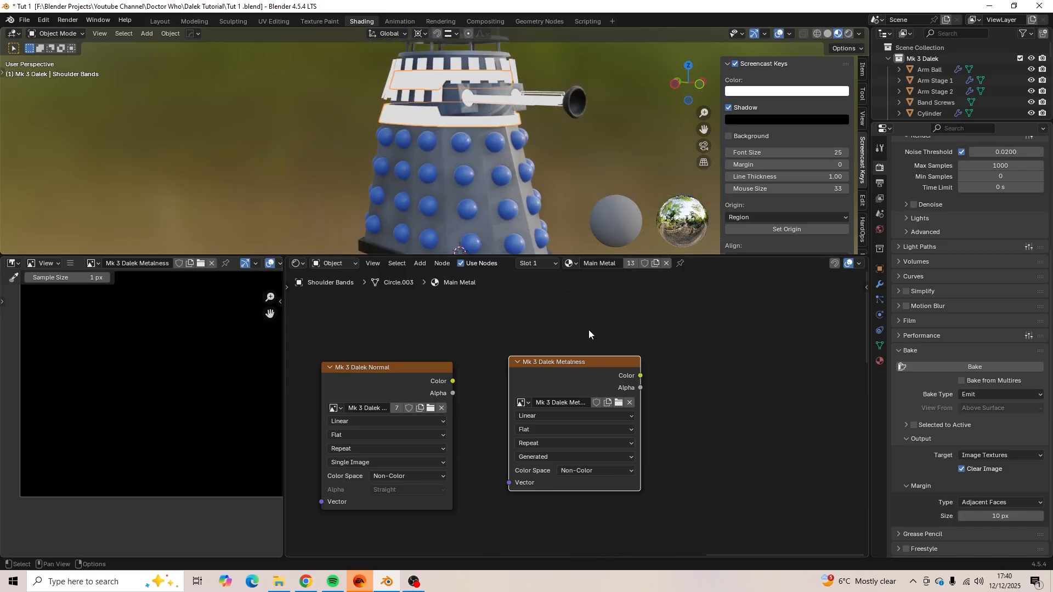
right_click(588, 360)
click(589, 360)
shift+middle_drag(557, 240, 539, 202)
click(539, 202)
middle_drag(798, 321, 663, 331)
key(ctrl+v)
middle_drag(732, 439, 653, 565)
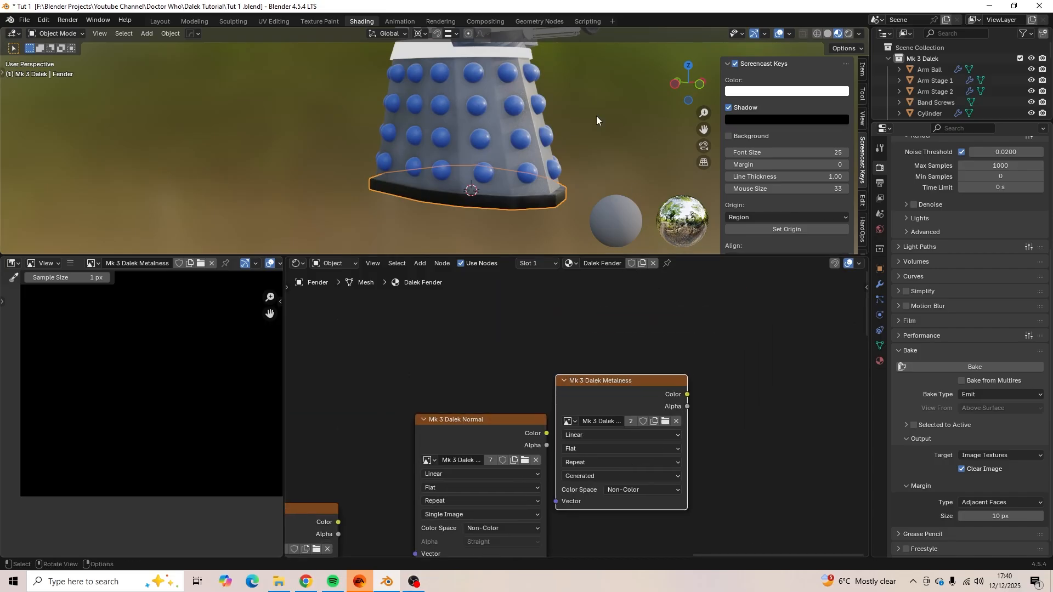
Paste the metalness texture node into the skirt's Dalek Main material and the hemispheres' Blue Plastic material.
click(513, 176)
key(ctrl+v)
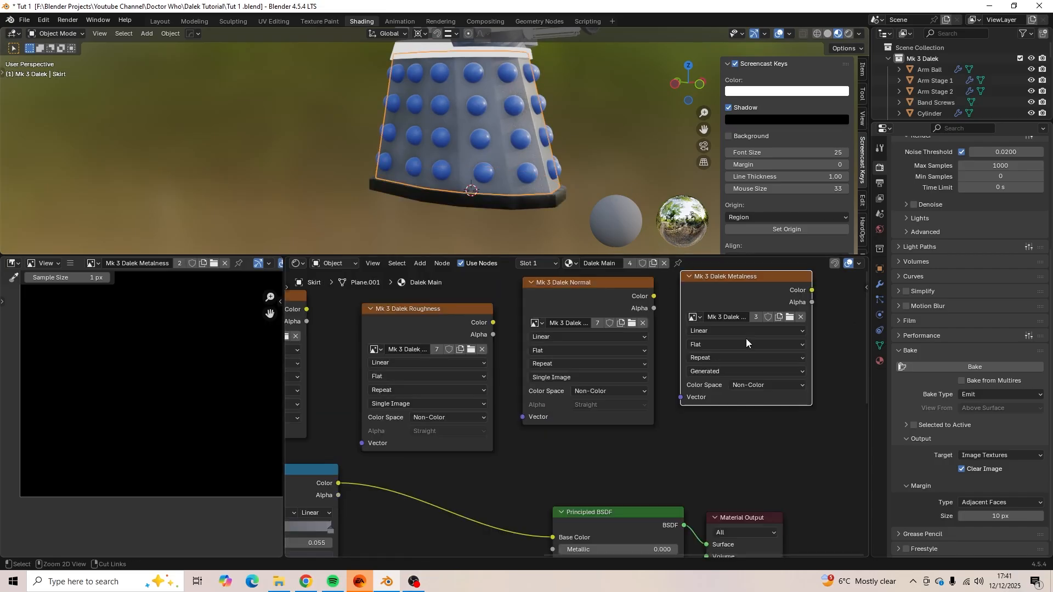
click(502, 173)
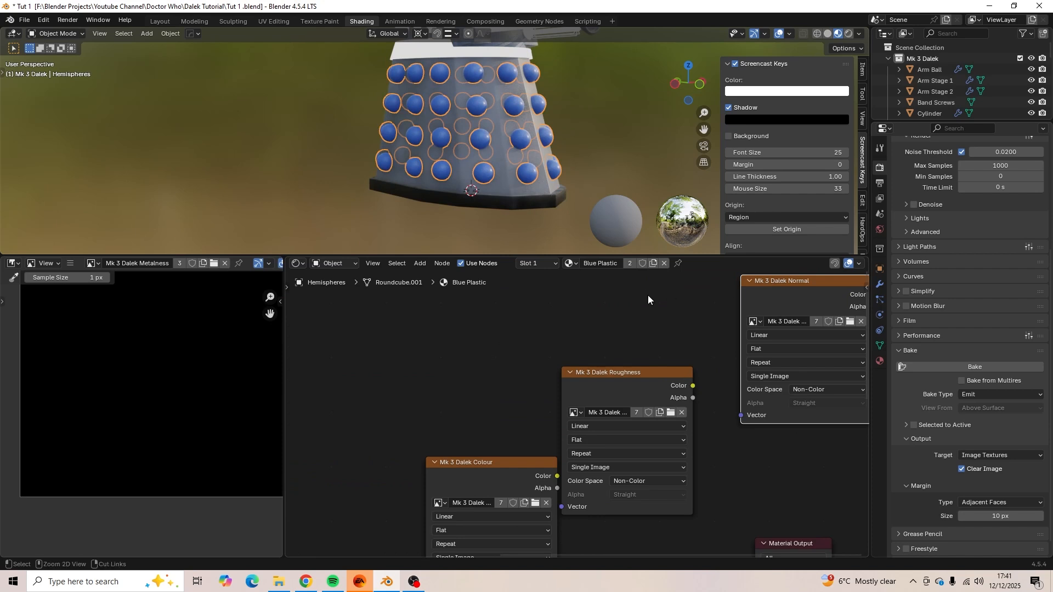
key(ctrl+v)
middle_drag(518, 345, 488, 449)
Paste the metalness texture node into the gun box's Dalek Shoulders material.
shift+middle_drag(501, 96, 513, 211)
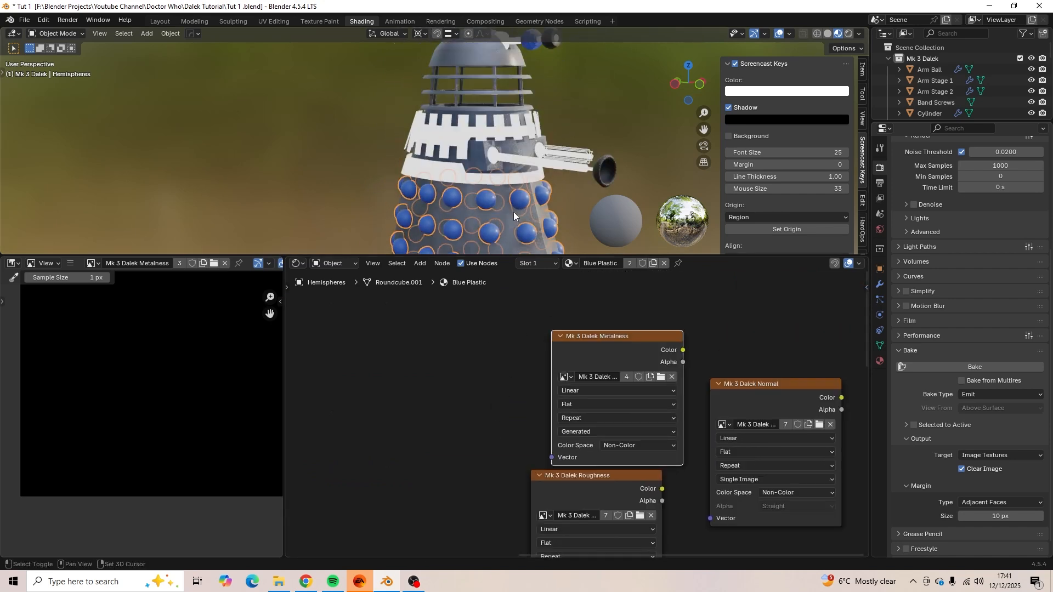
scroll(525, 167, up, 2)
scroll(526, 166, up, 1)
click(525, 166)
key(ctrl+v)
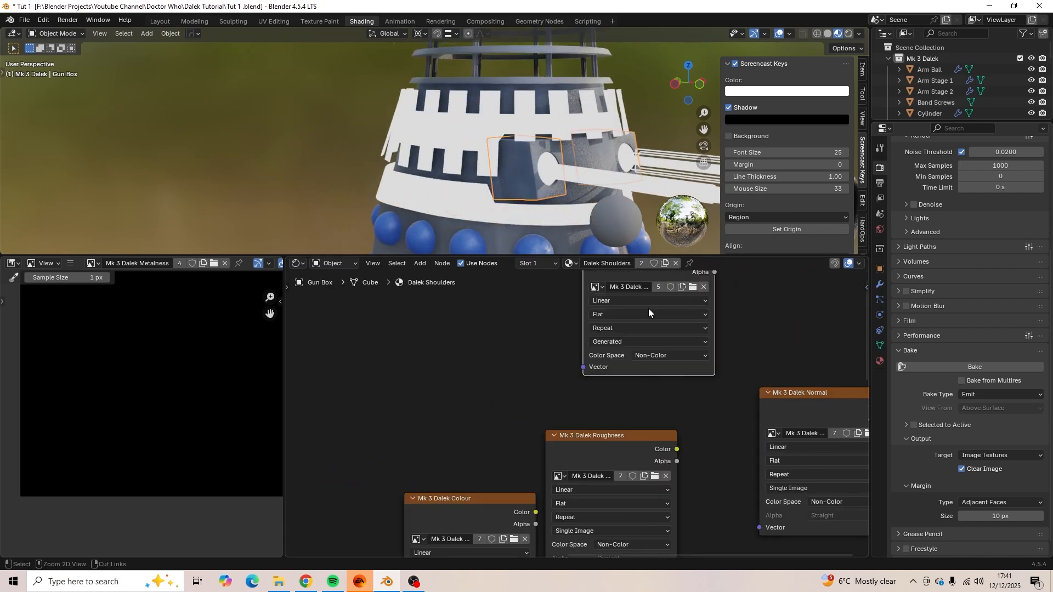
middle_drag(753, 324, 718, 421)
middle_drag(579, 189, 559, 217)
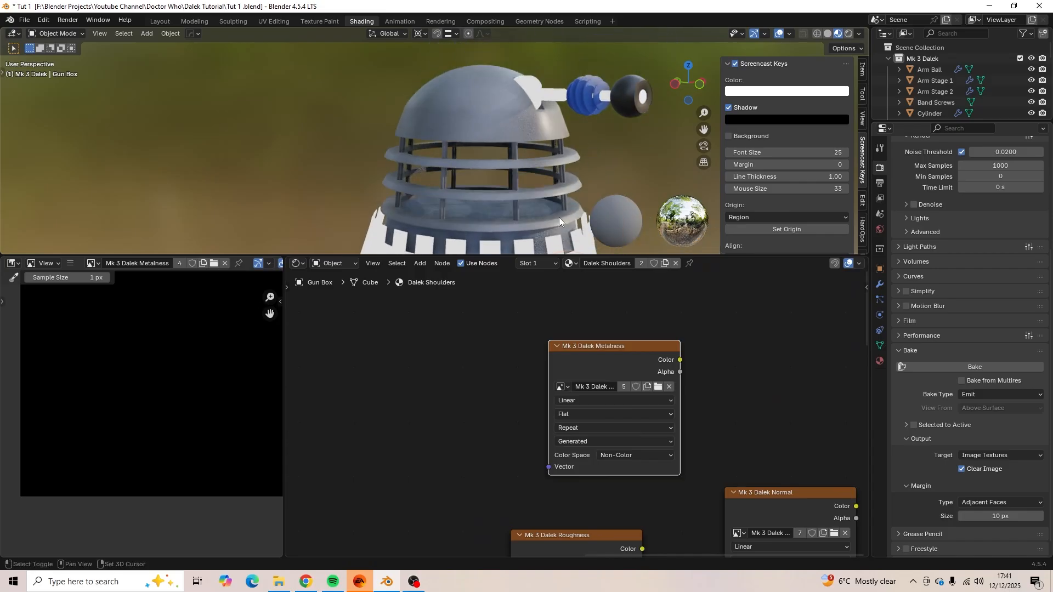
click(535, 91)
click(576, 96)
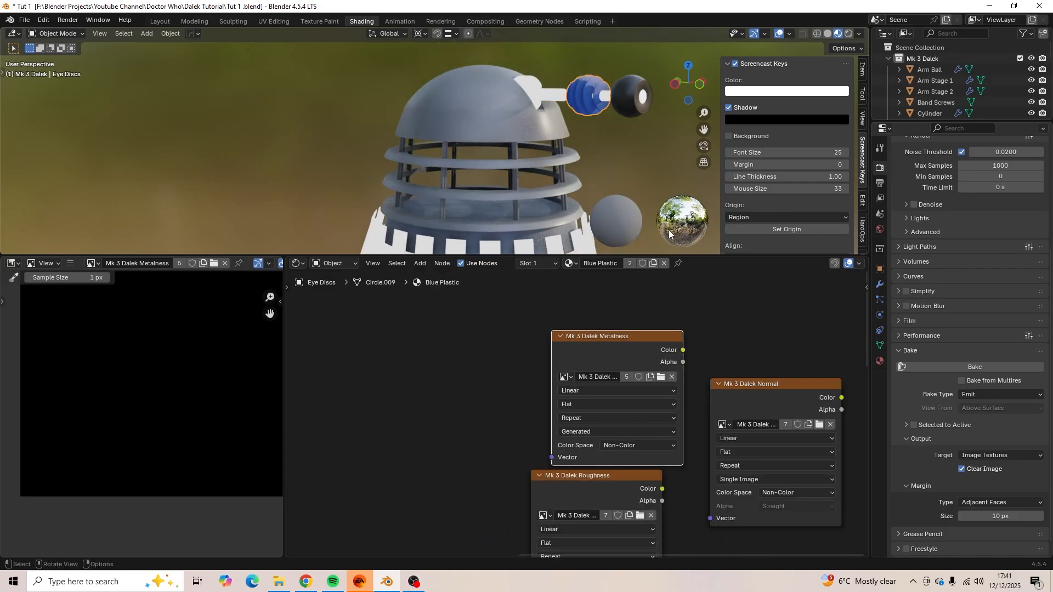
key(ctrl+v)
shift+middle_drag(623, 295, 463, 386)
key(ctrl+z)
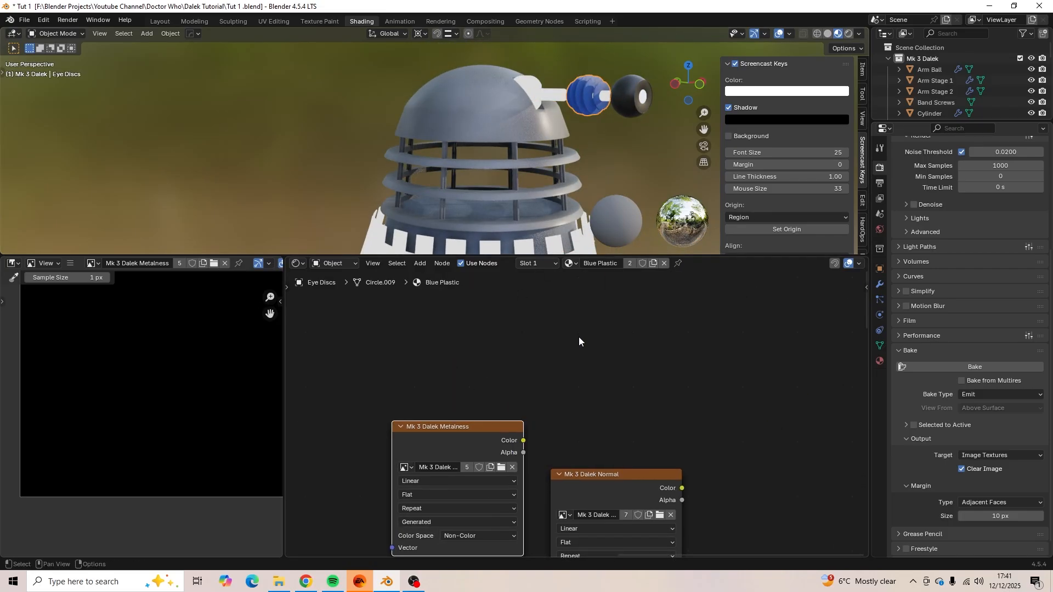
Paste the metalness texture node into the eyestalk's Eye Globe material.
click(625, 99)
key(ctrl+v)
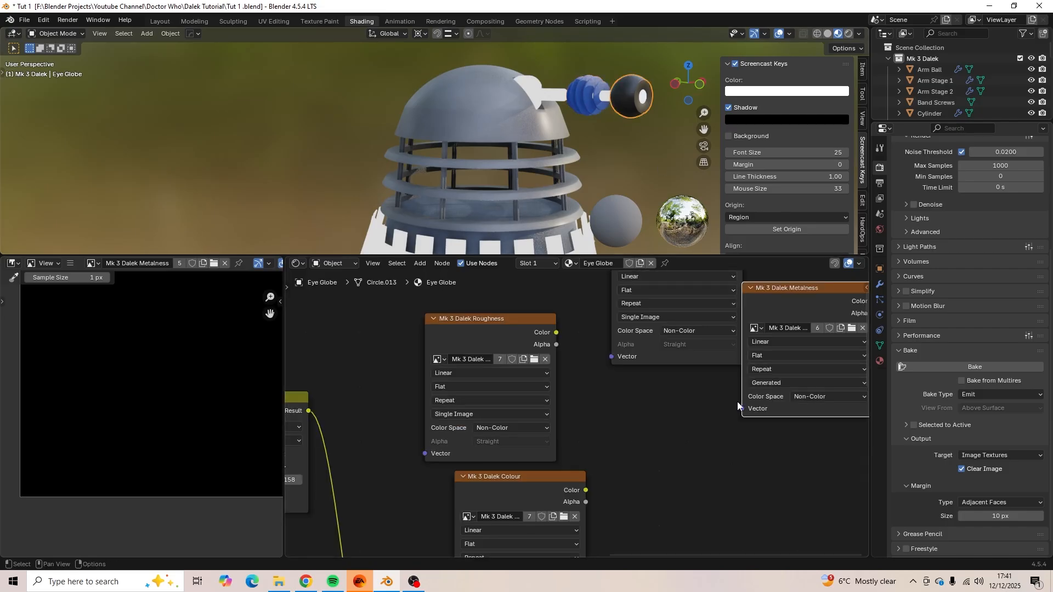
middle_drag(697, 418, 661, 443)
scroll(209, 324, down, 3)
middle_drag(192, 329, 172, 342)
scroll(160, 331, up, 2)
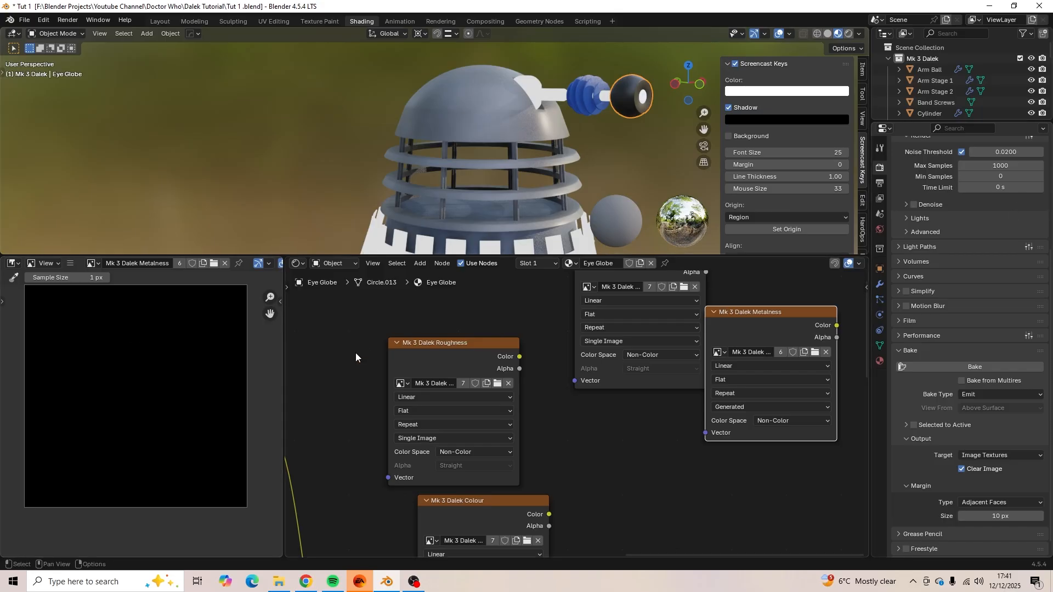
Select all the Dalek's objects and bake the Emit pass to the Mk 3 Dalek Metalness image texture.
click(984, 367)
key(a)
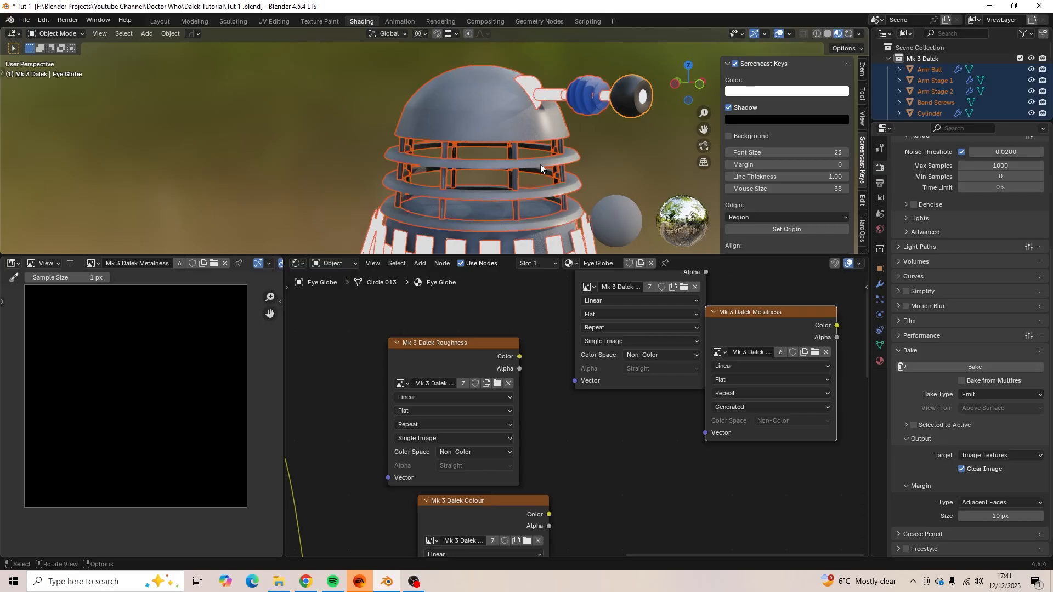
click(1002, 368)
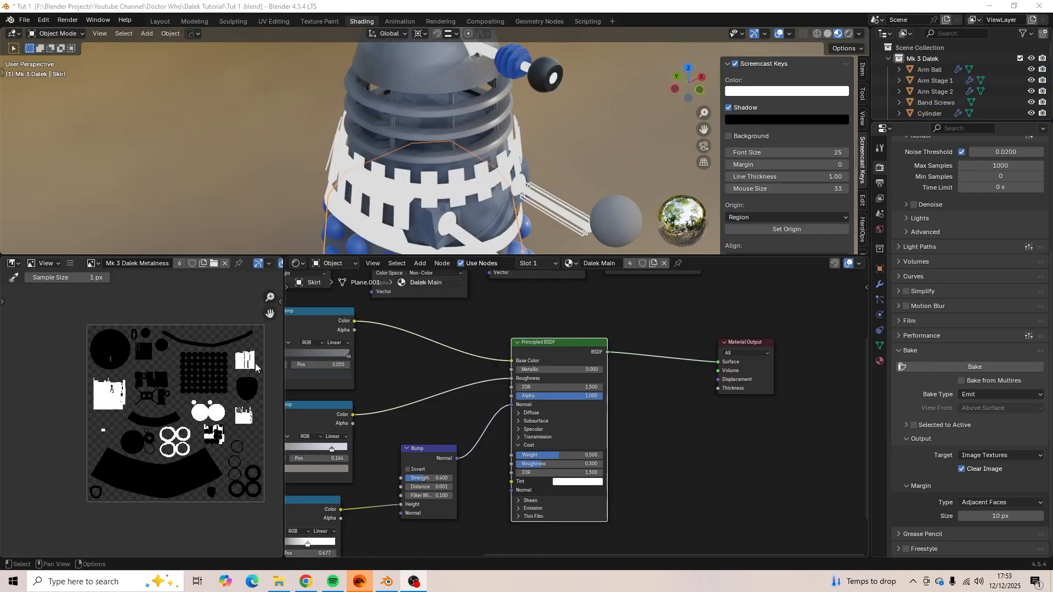
key(alt+Tab)
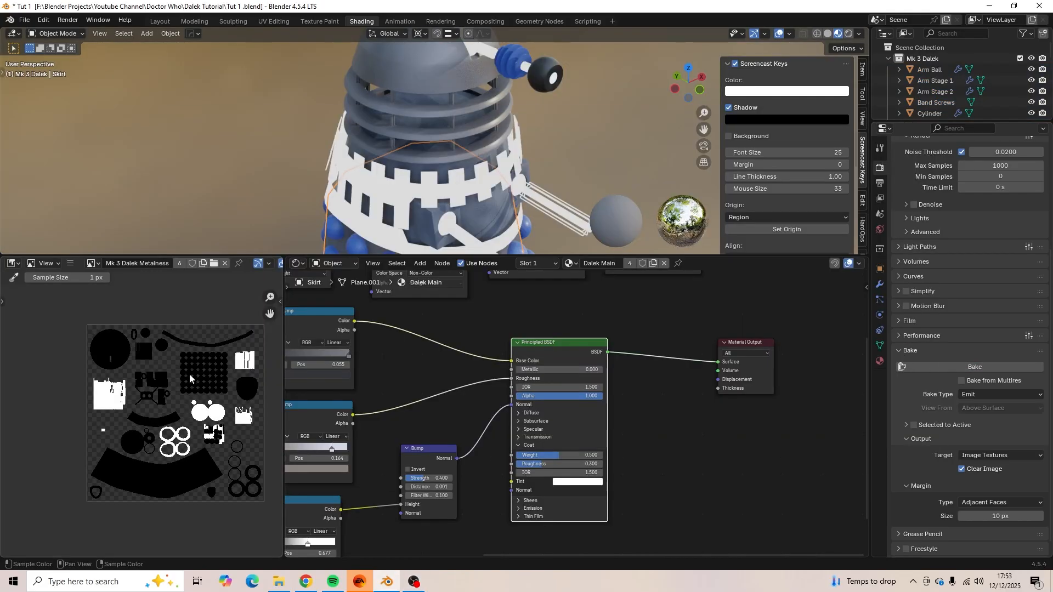
Save the baked metalness image as Mk 3 Dalek Metalness.png in the Textures folder.
scroll(189, 378, up, 4)
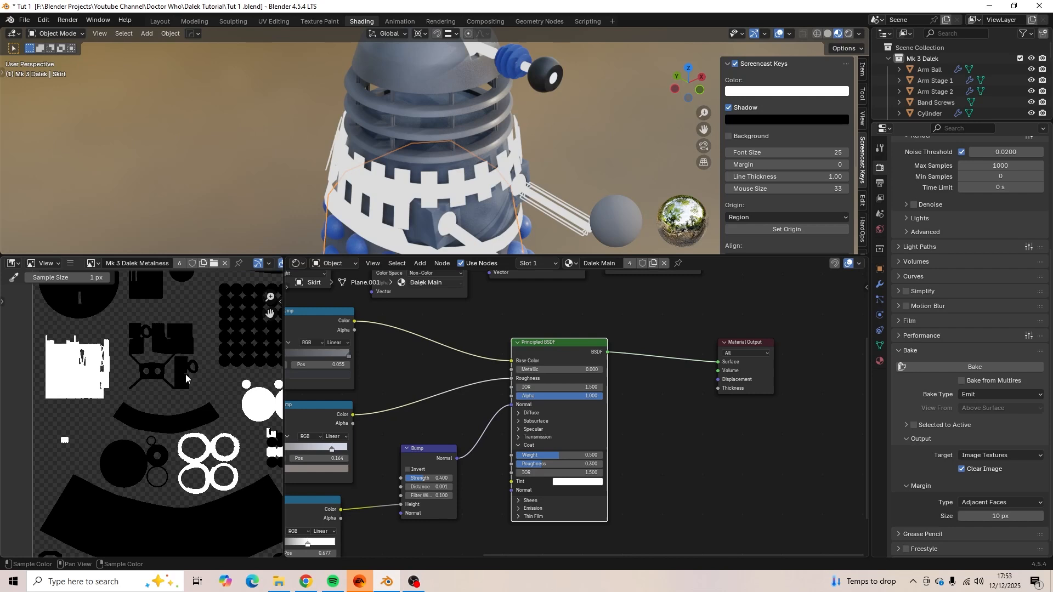
click(69, 264)
mouse_move(104, 287)
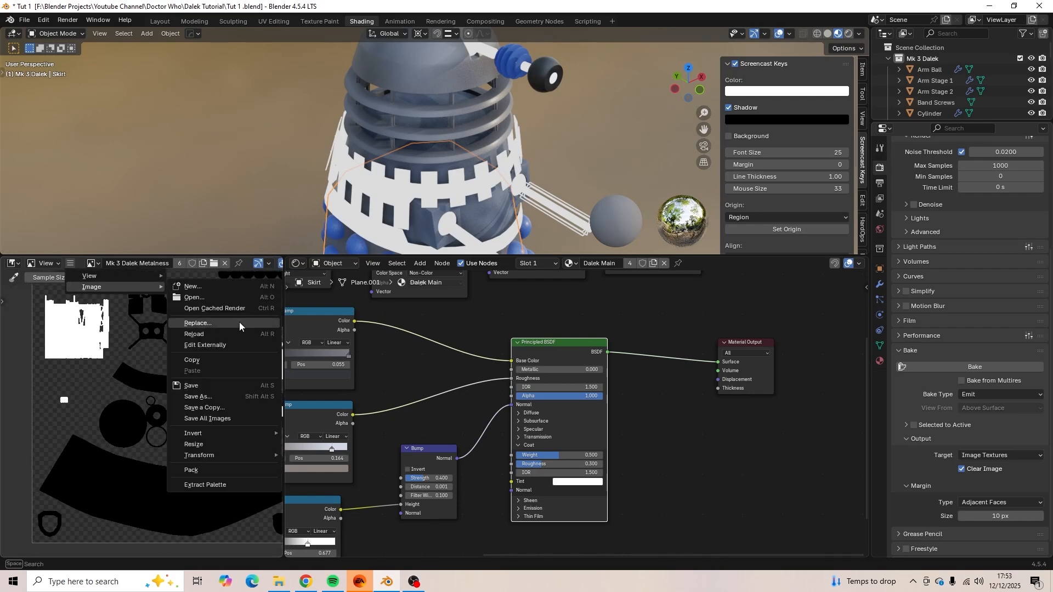
click(235, 395)
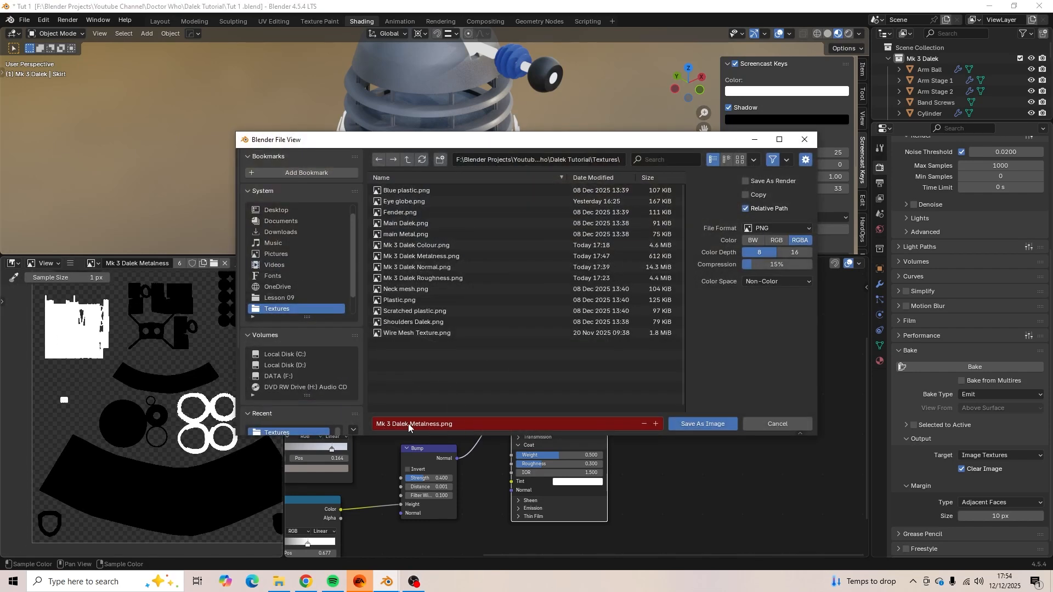
click(703, 427)
Examine the skirt's and hemispheres' surfaces and the coat settings of the hemispheres' Blue Plastic material.
scroll(581, 417, down, 1)
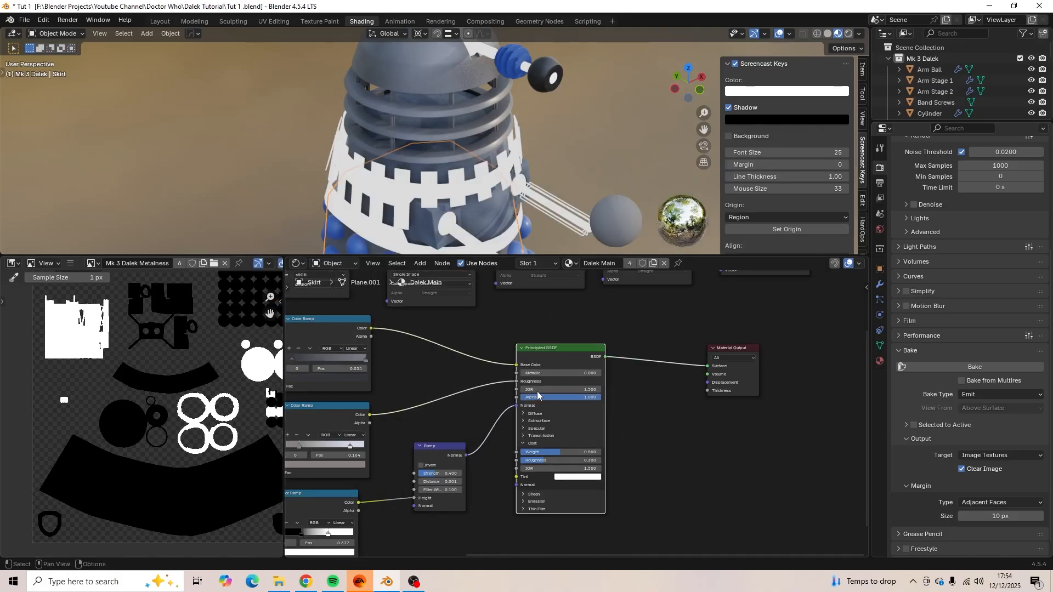
middle_drag(497, 216, 462, 151)
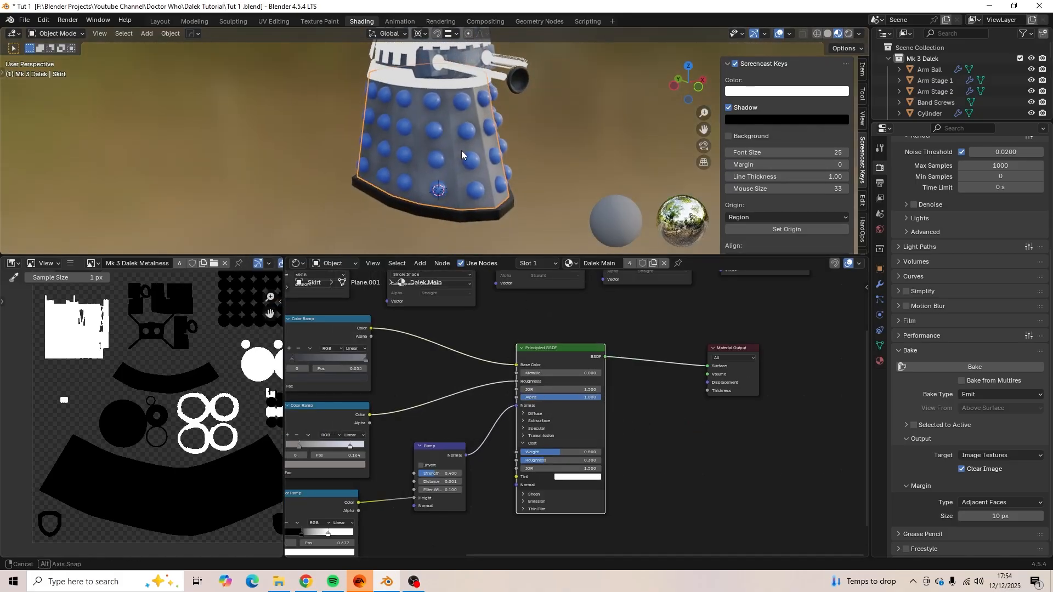
scroll(463, 154, up, 7)
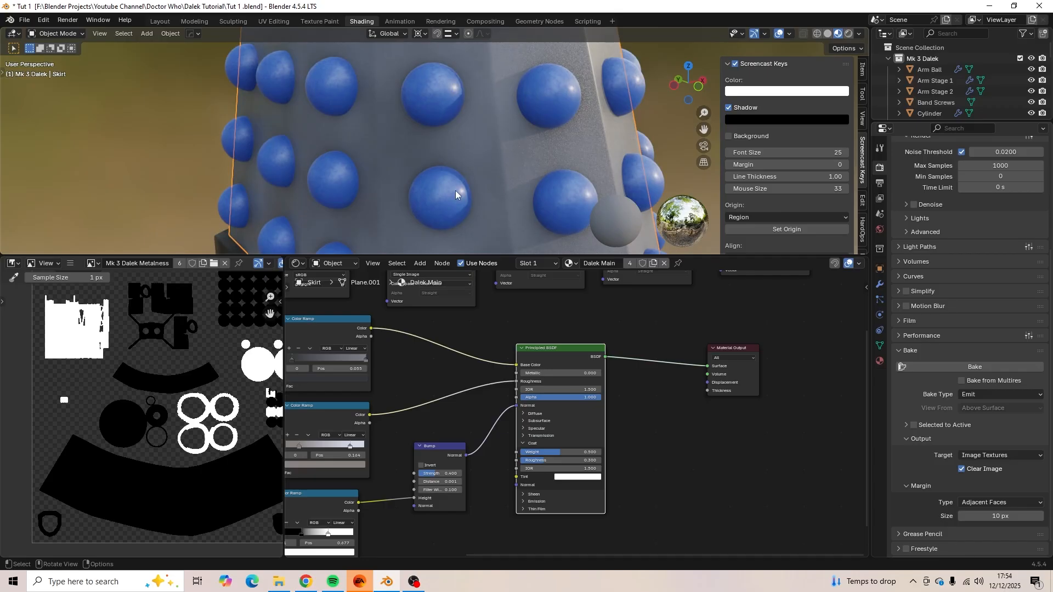
click(455, 191)
click(512, 196)
click(459, 196)
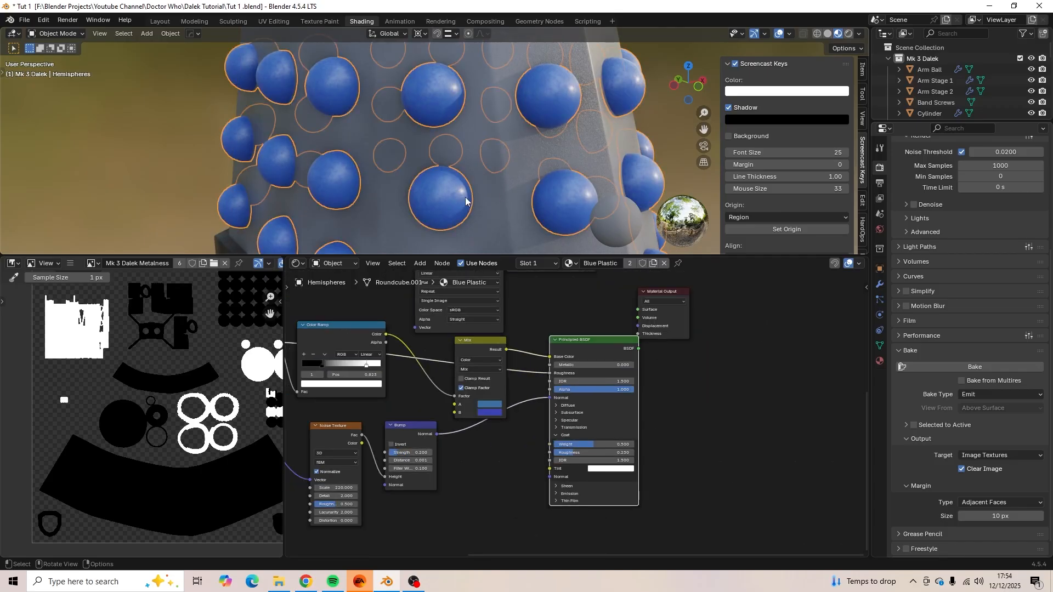
scroll(466, 198, down, 2)
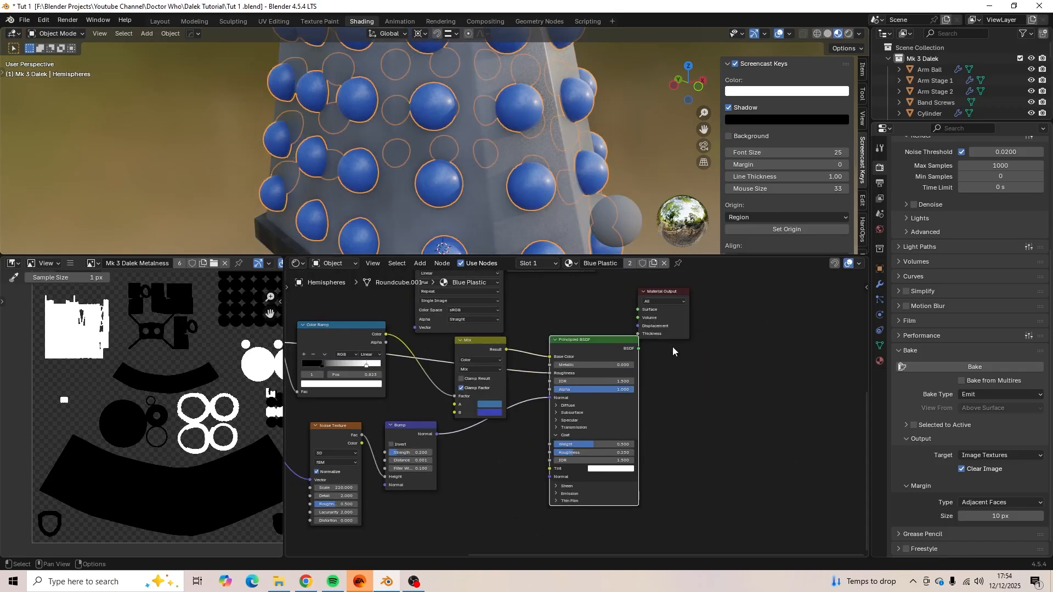
drag(603, 341, 587, 339)
middle_drag(491, 457, 521, 459)
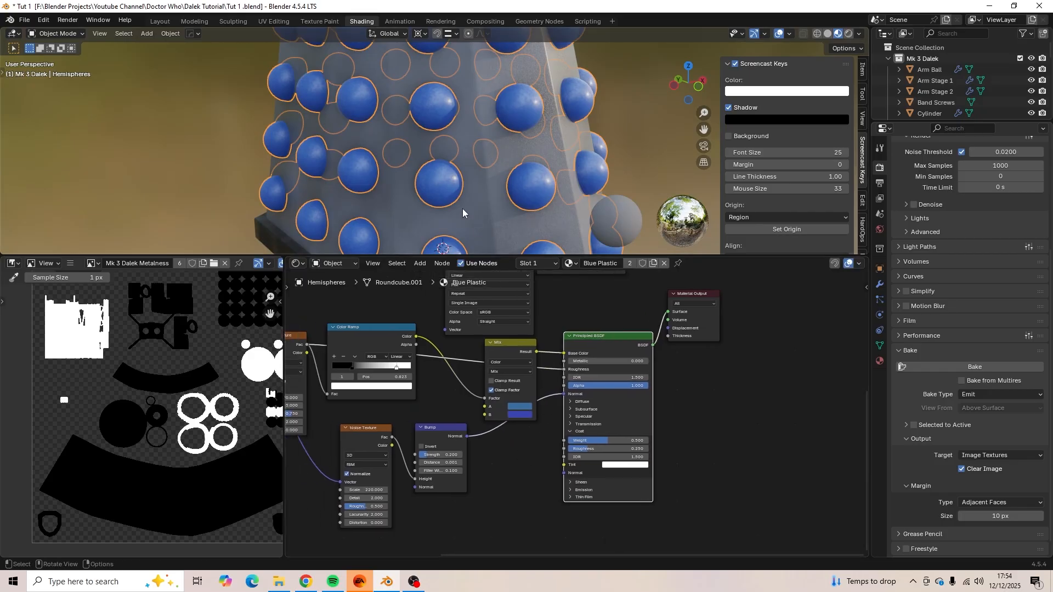
scroll(435, 204, down, 3)
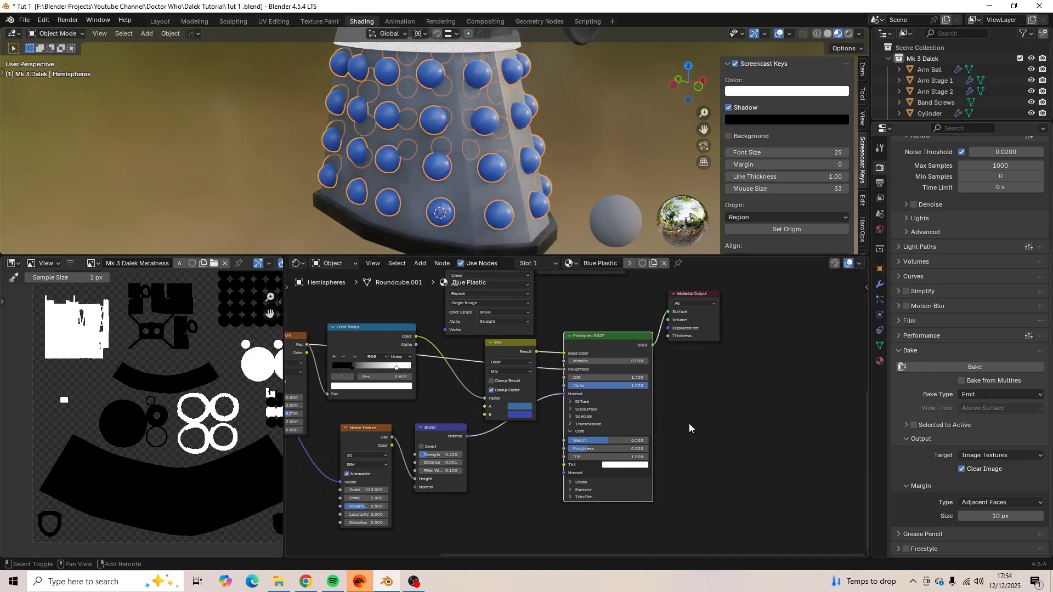
middle_drag(689, 426, 562, 571)
Add an Image Texture node to the skirt's Dalek Main material, beside the Mk 3 Dalek Clearcoat node.
click(475, 192)
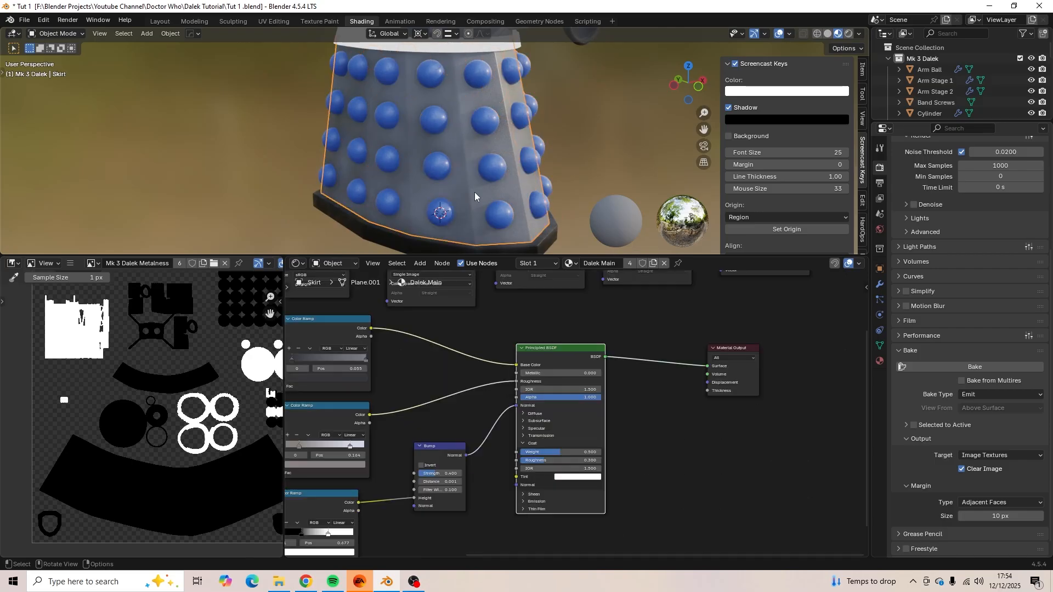
middle_drag(614, 336, 365, 443)
key(shift+a)
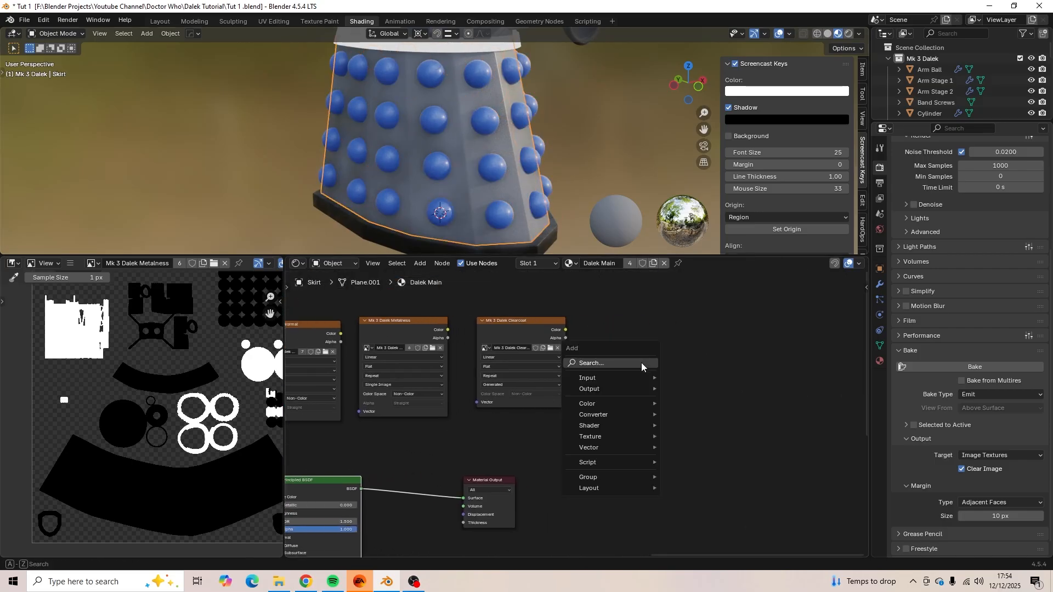
click(641, 363)
click(708, 387)
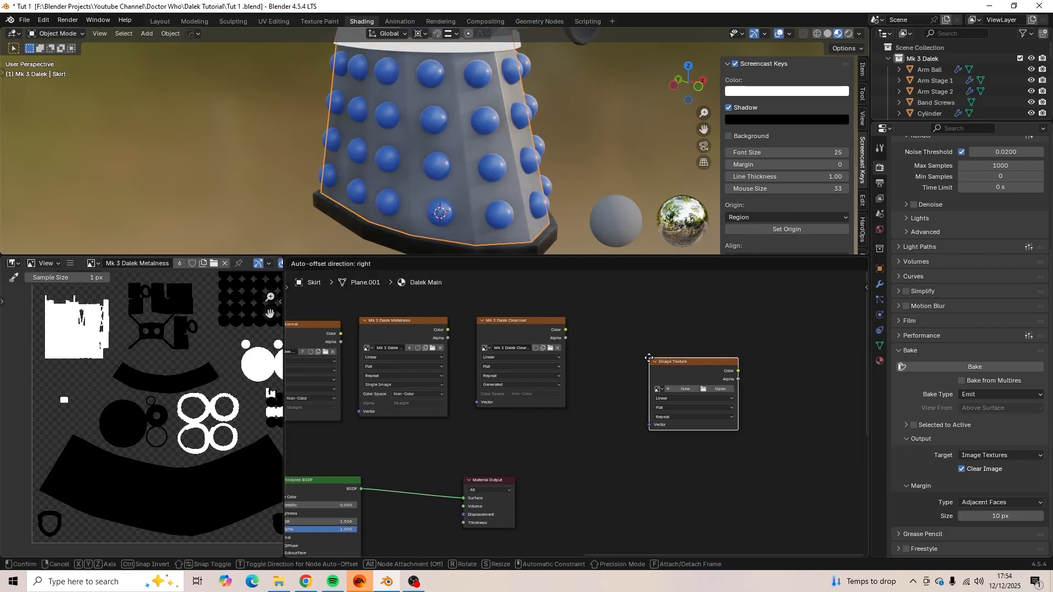
click(632, 360)
click(635, 363)
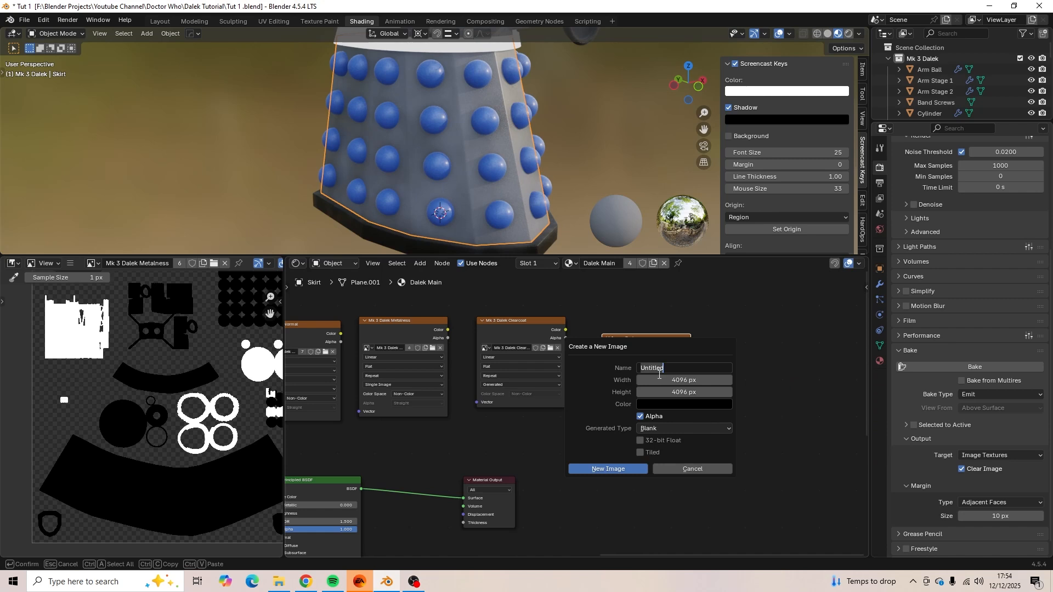
text(Mk 3)
key(Escape)
click(696, 470)
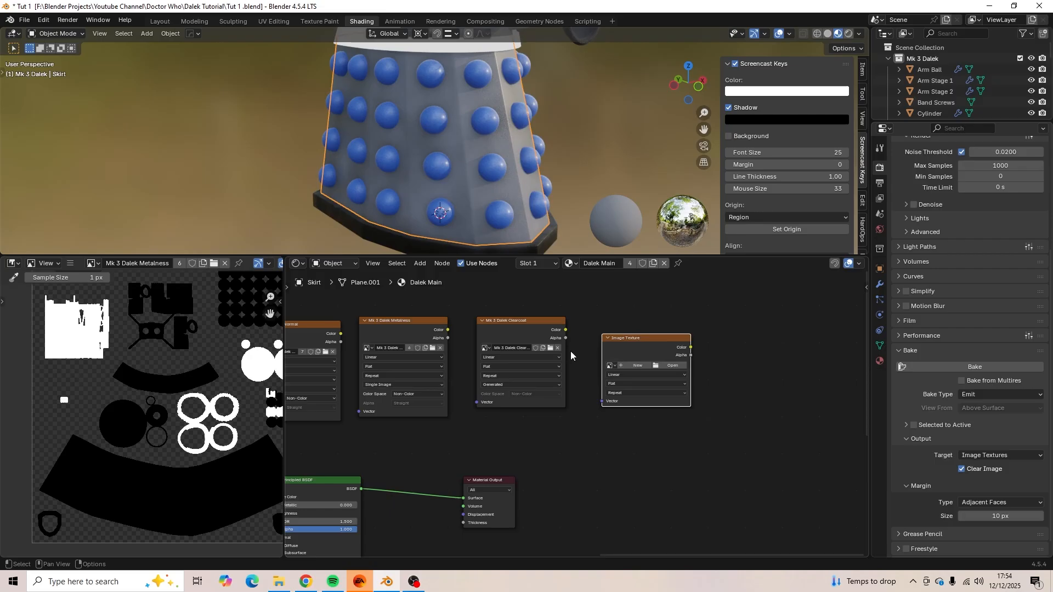
Delete the Mk 3 Dalek Clearcoat node and create a 4096 x 4096 px image named Mk 3 Dalek Clearcoat Weight in the empty texture node.
click(522, 321)
key(x)
click(637, 366)
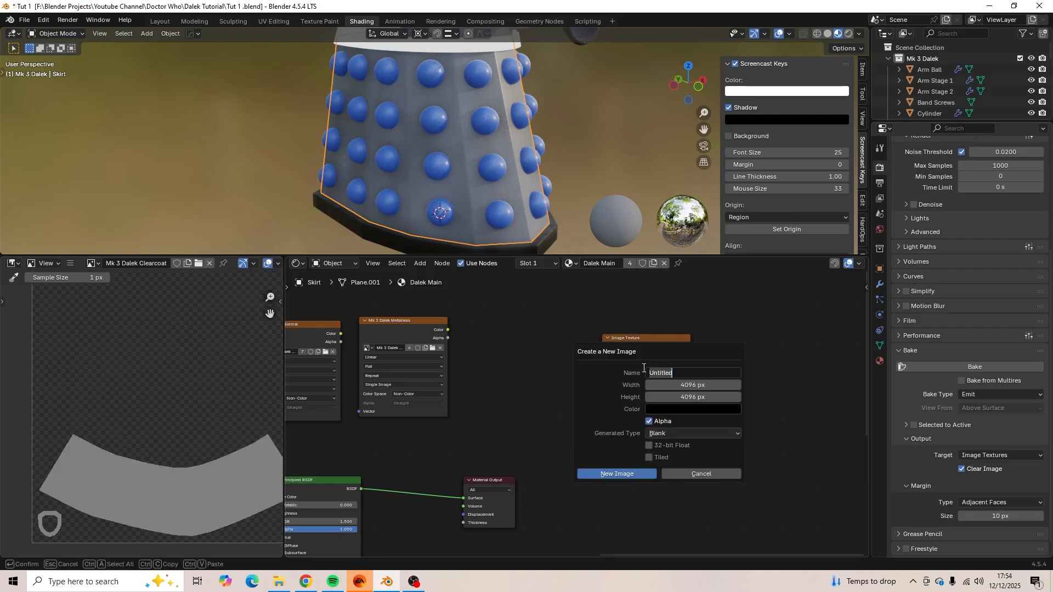
text(Mk 3 Dalek Clearcoat Weight)
key(Return)
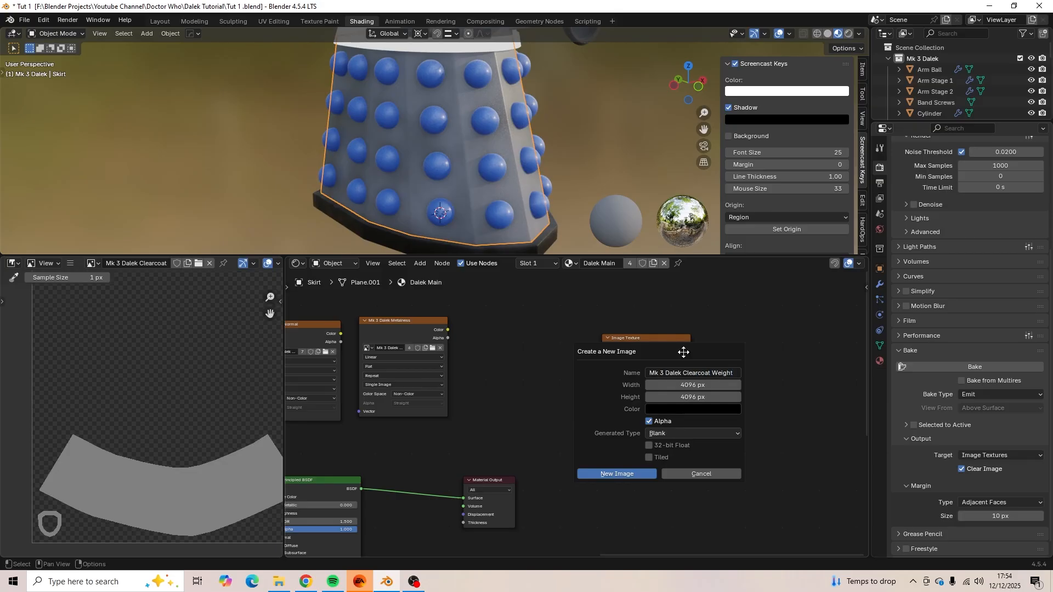
click(628, 475)
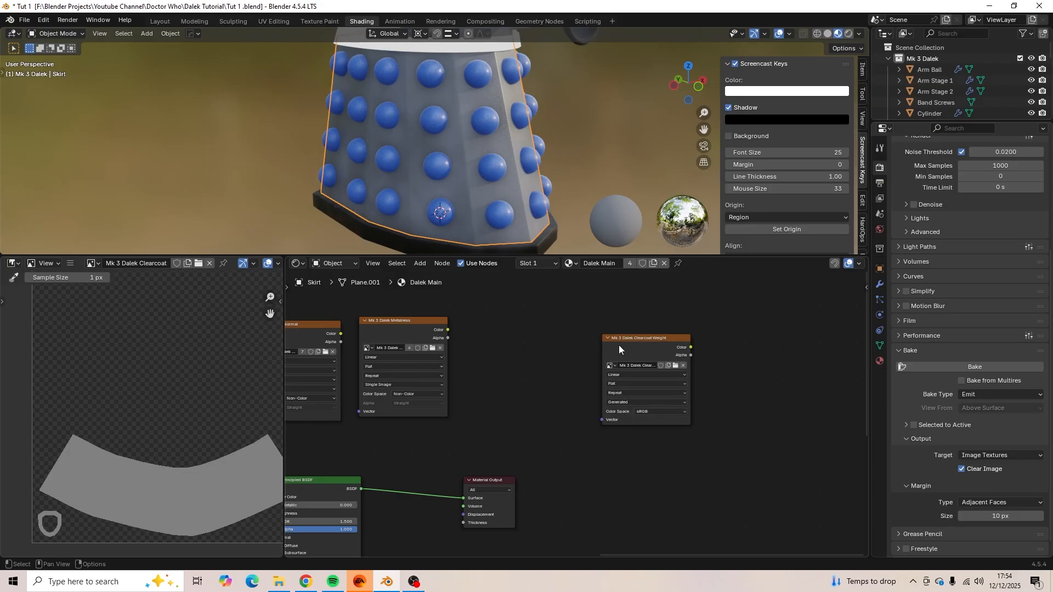
Place the Clearcoat Weight texture node beside the Metalness node and set its color space to Non-Color.
drag(602, 331, 523, 317)
scroll(612, 401, up, 7)
click(535, 374)
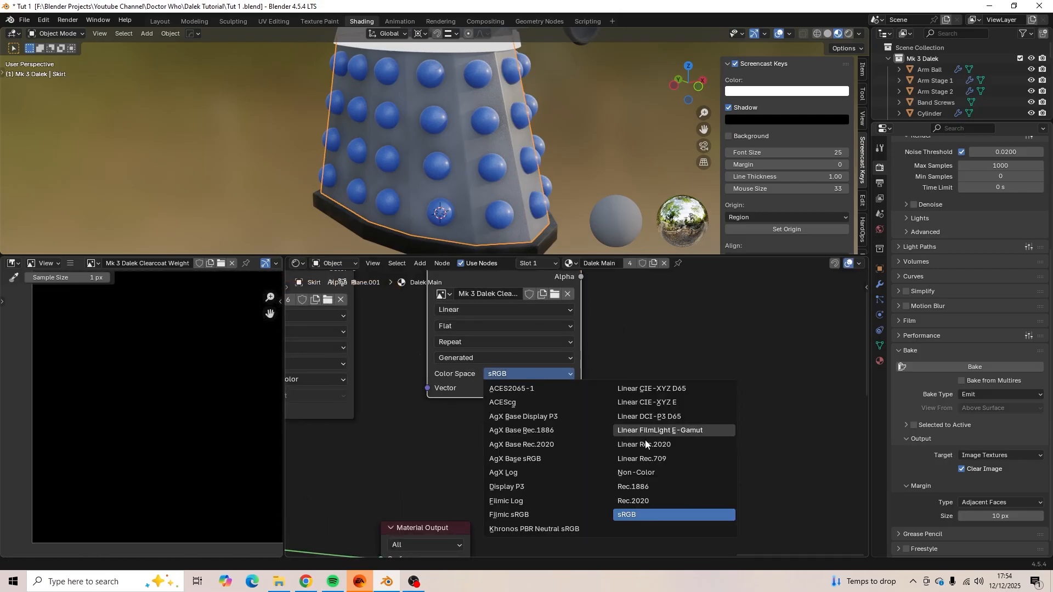
click(688, 474)
scroll(631, 384, down, 2)
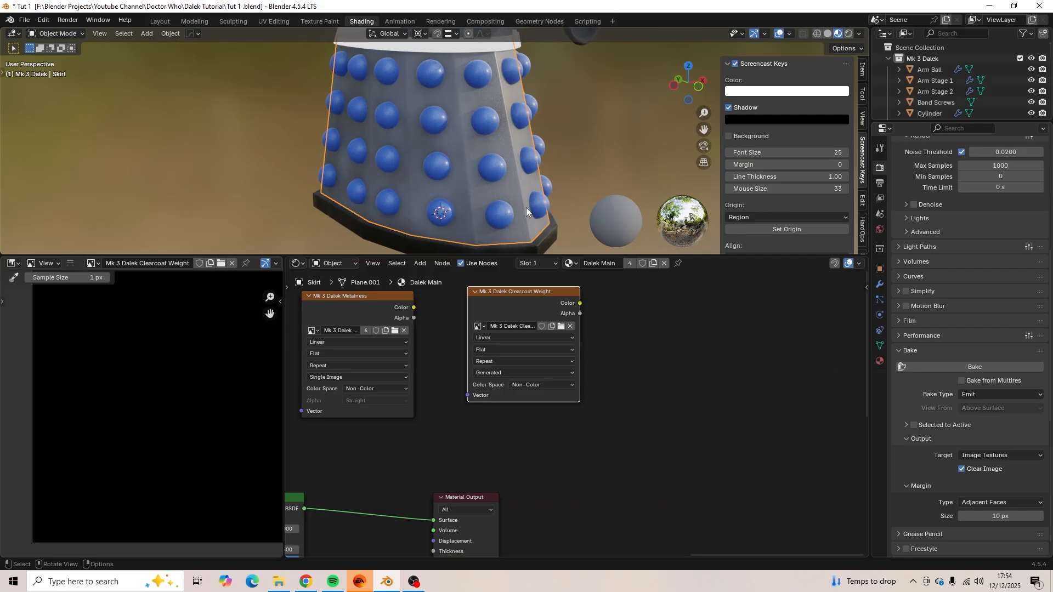
Copy the Mk 3 Dalek Clearcoat Weight texture node and paste it into the hemispheres' Blue Plastic material.
shift+middle_drag(526, 208, 515, 244)
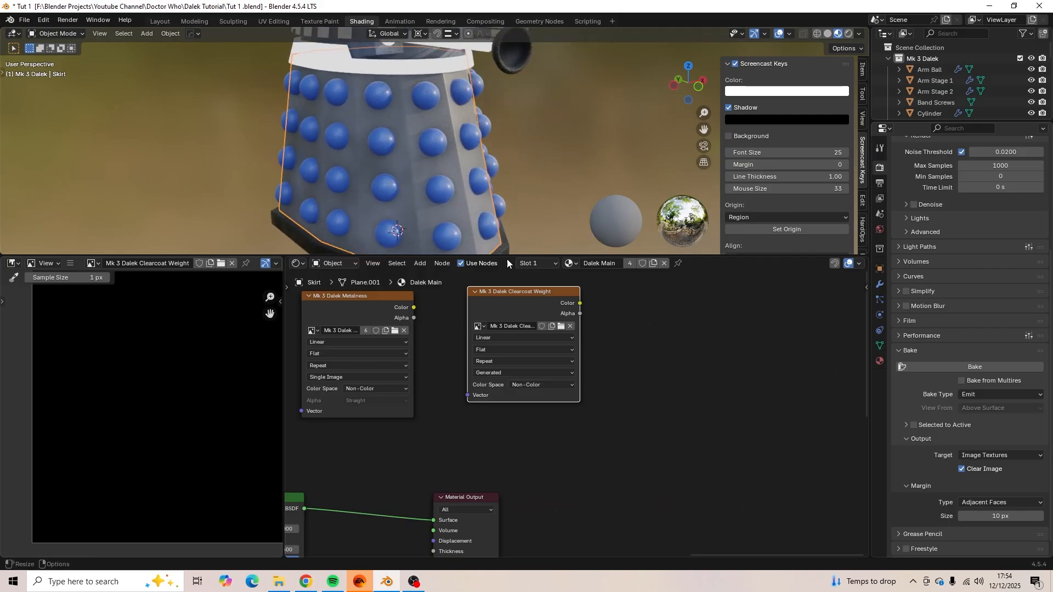
right_click(528, 291)
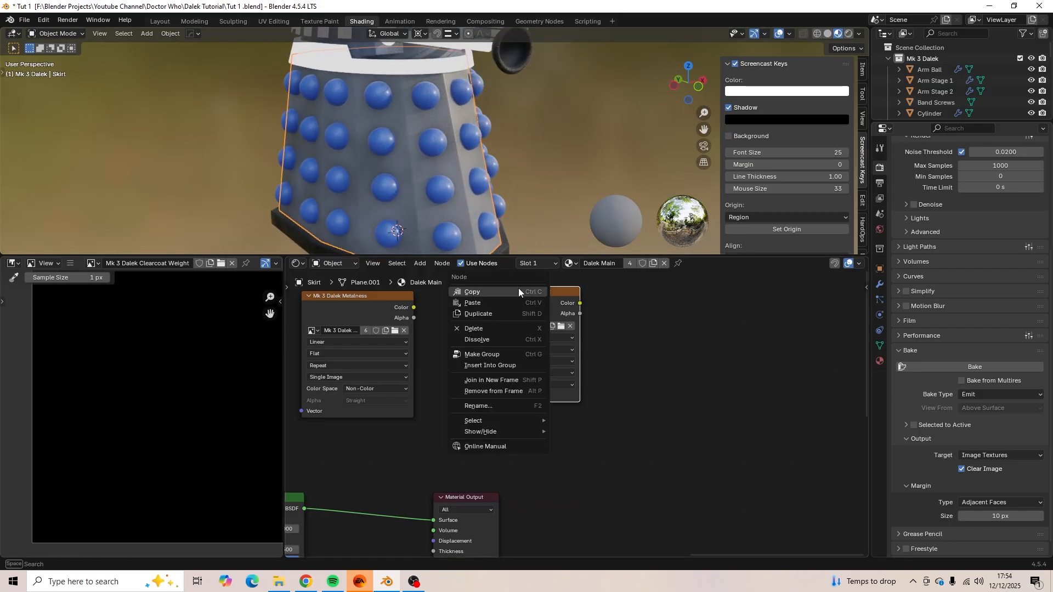
click(519, 288)
click(455, 243)
middle_drag(723, 358, 749, 408)
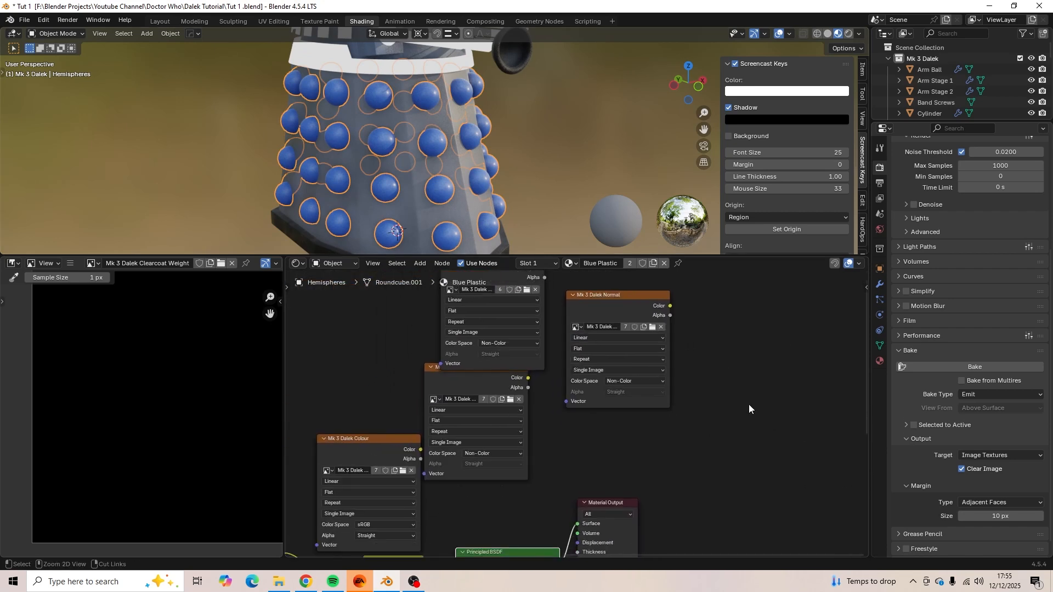
key(ctrl+v)
click(753, 357)
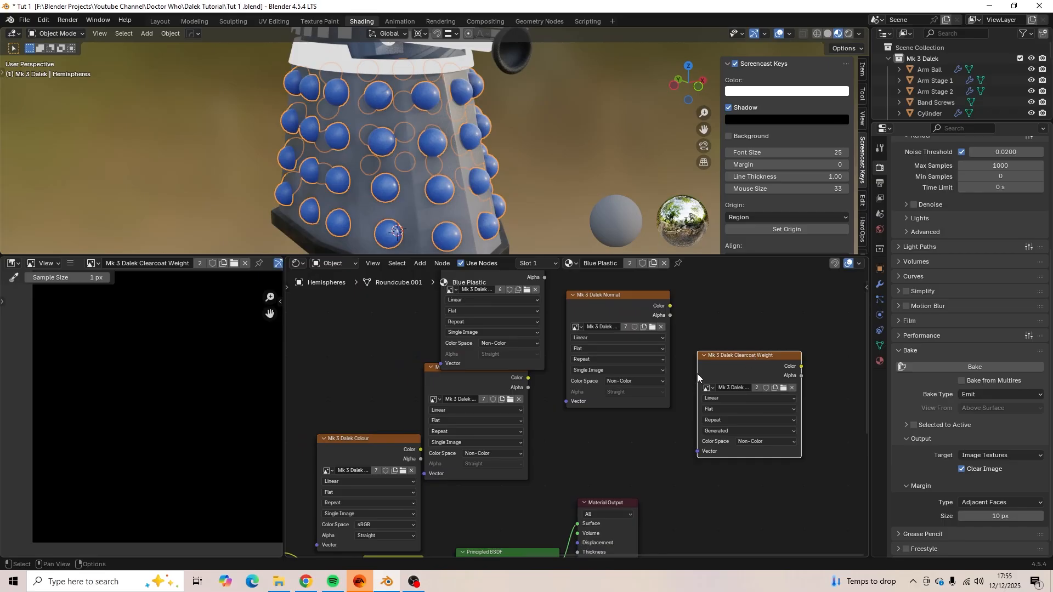
Add an RGB node to the Blue Plastic material and connect its color to the Principled BSDF's coat Weight.
shift+middle_drag(611, 471, 697, 473)
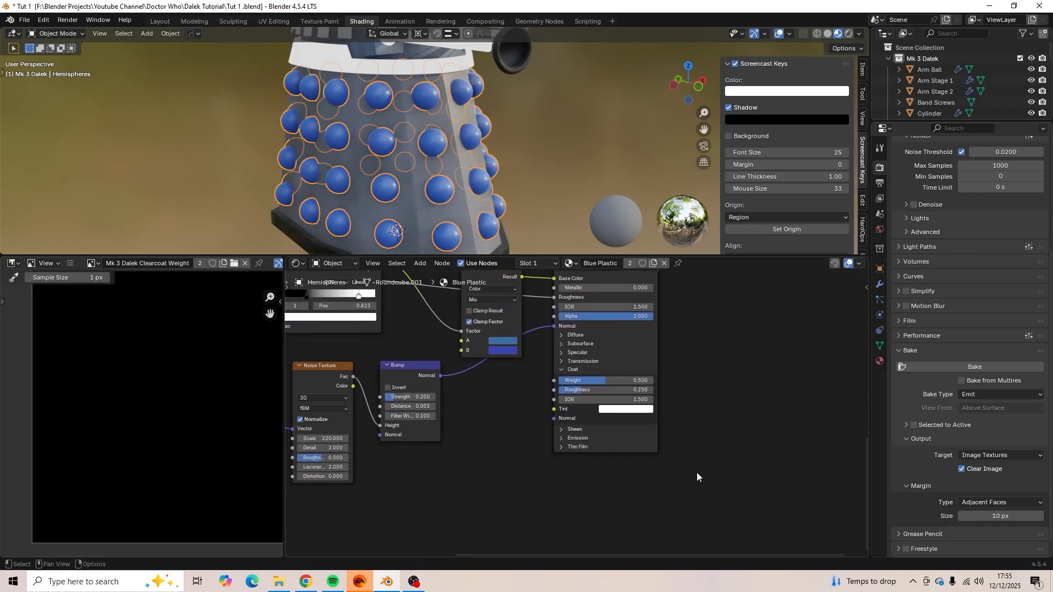
shift+middle_drag(467, 431, 485, 453)
key(shift+a)
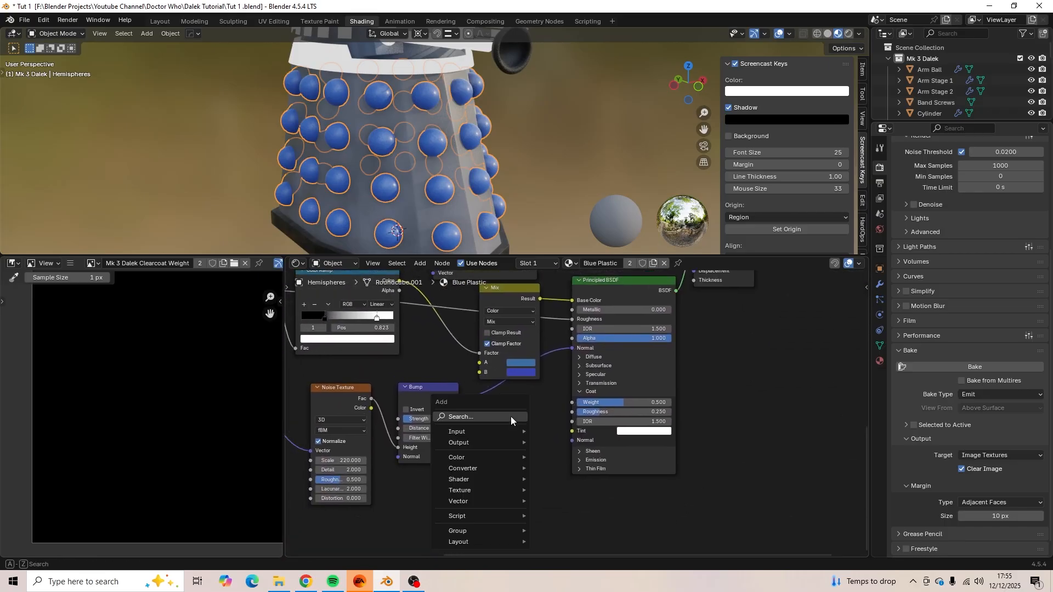
click(512, 417)
click(550, 451)
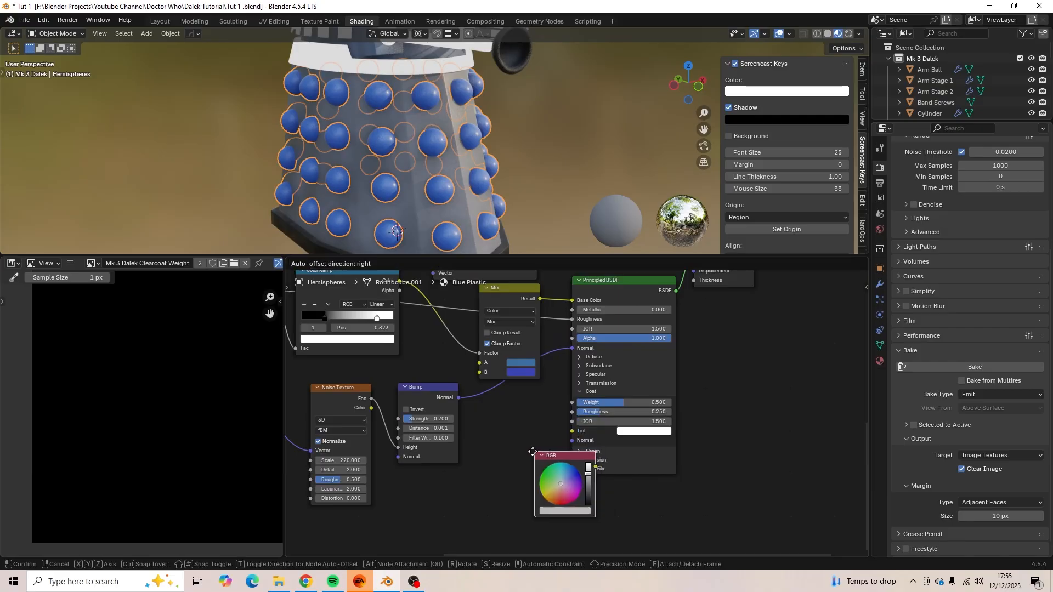
click(521, 479)
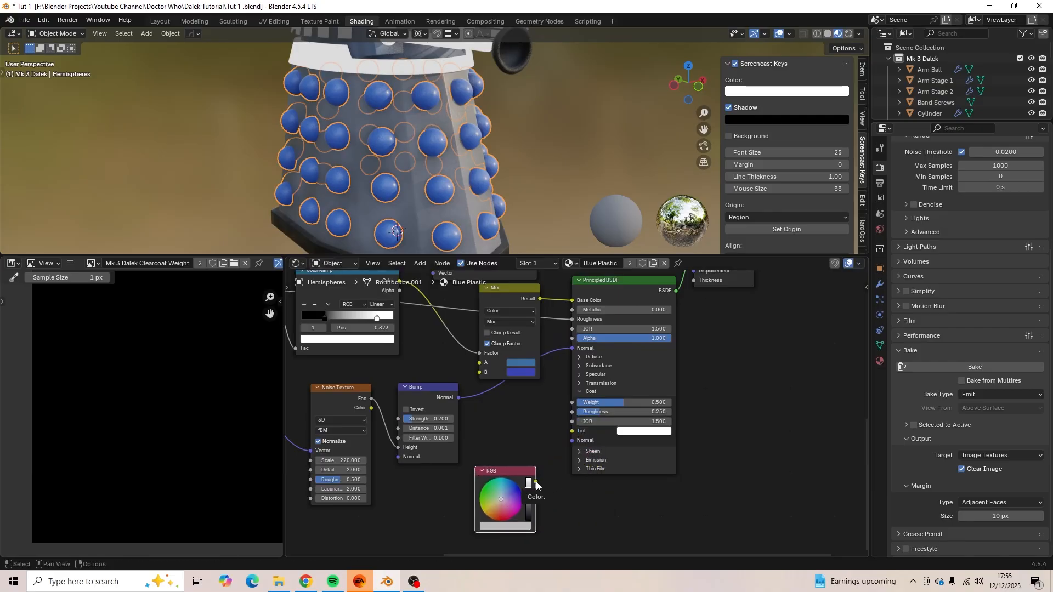
drag(537, 481, 571, 403)
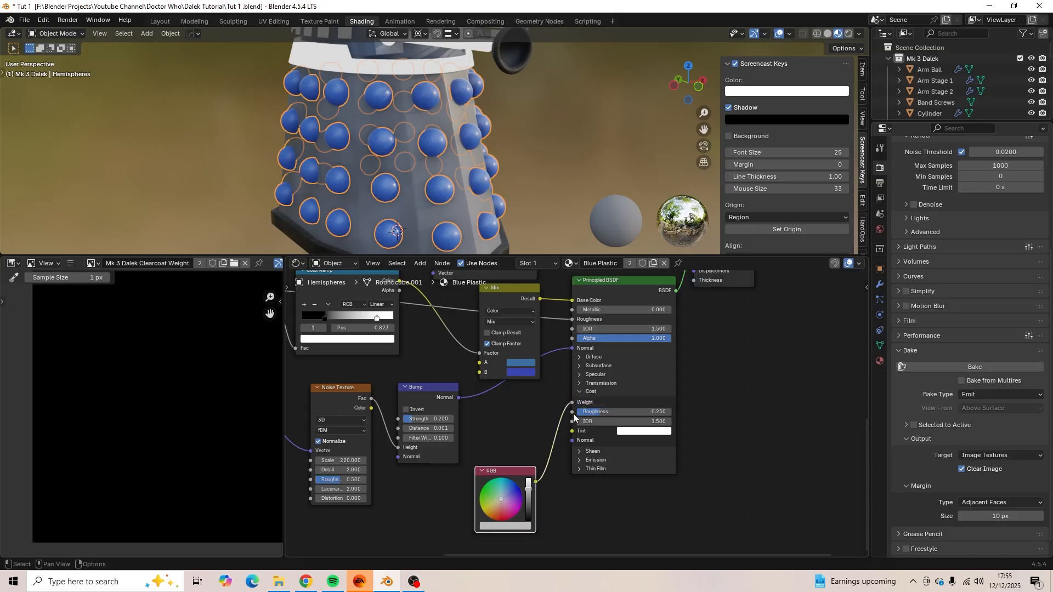
Fine-tune the RGB node's brightness to control the coat weight on the hemispheres.
scroll(500, 190, up, 6)
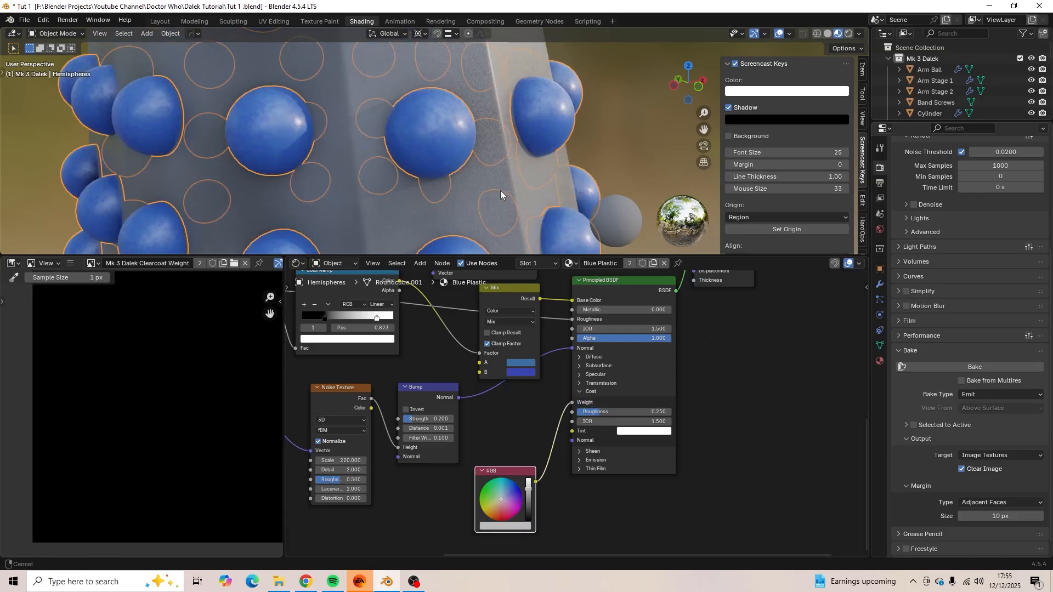
mouse_move(528, 490)
mouse_down()
mouse_move(530, 478)
mouse_move(528, 519)
mouse_move(528, 488)
mouse_up()
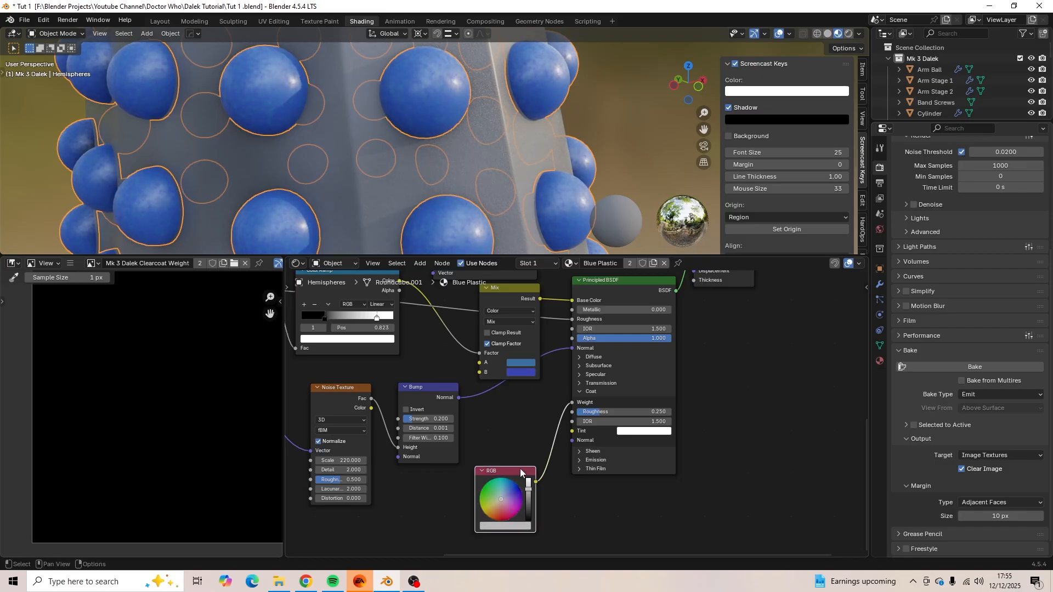
click(518, 473)
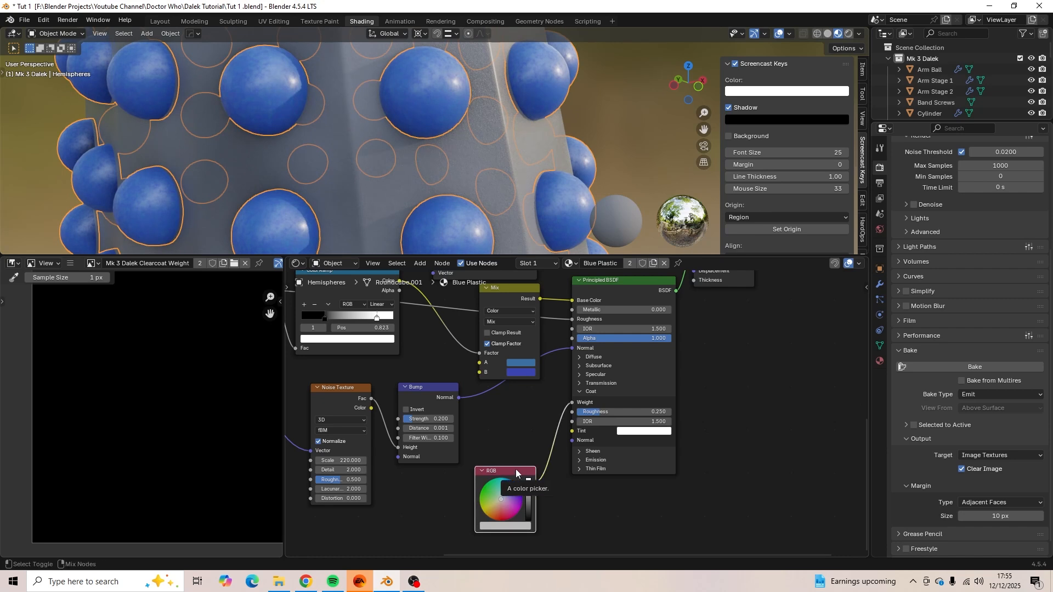
Route the Blue Plastic RGB node straight to the Material Output so the hemispheres show the flat coat weight value.
ctrl+shift+click(516, 470)
scroll(532, 190, down, 3)
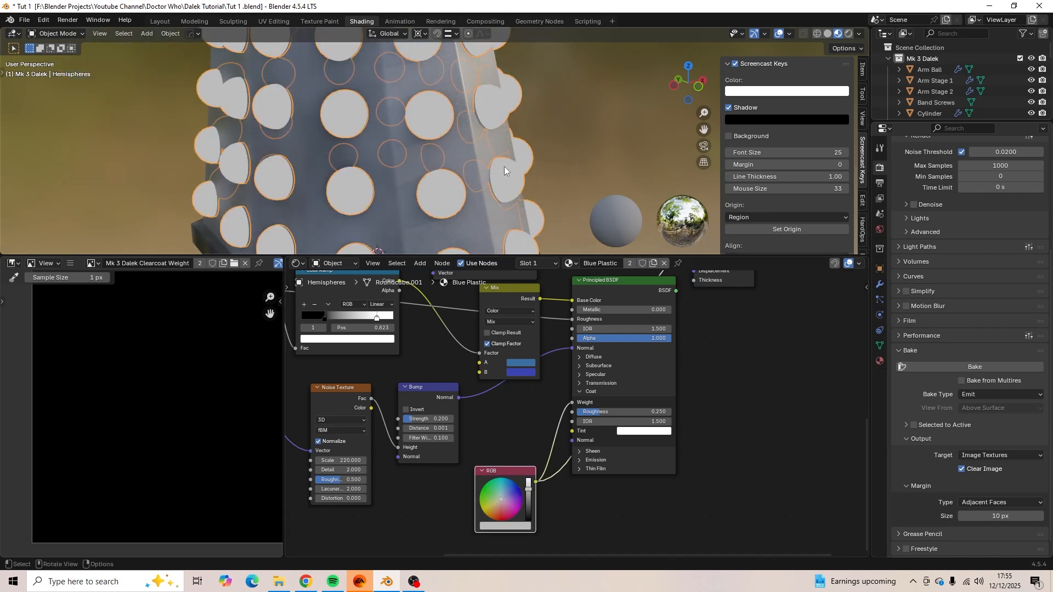
mouse_move(505, 166)
middle_down()
mouse_move(460, 154)
mouse_move(504, 156)
middle_up()
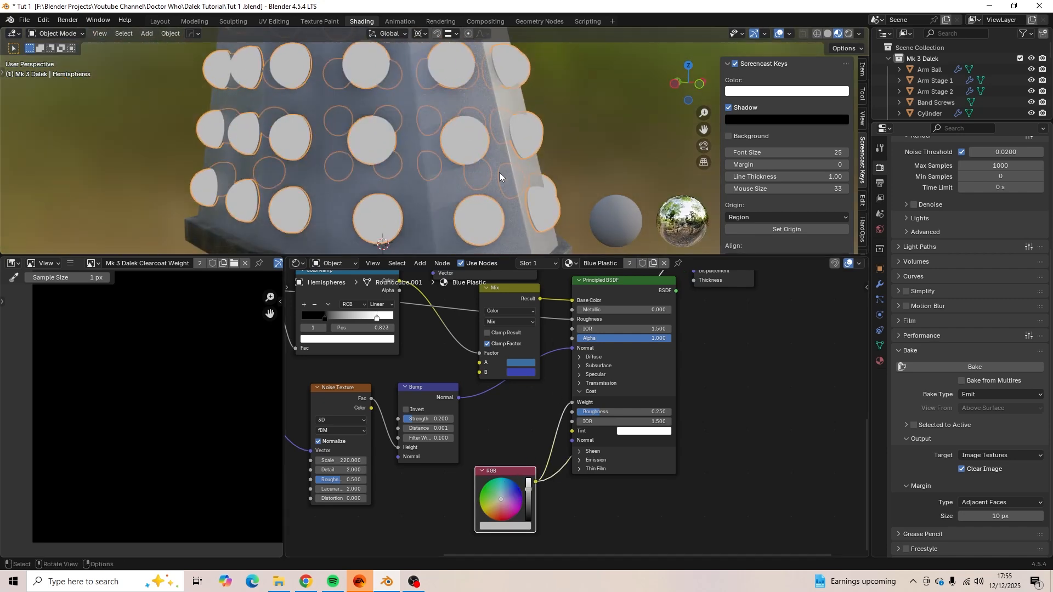
Copy the hemispheres' RGB node into the skirt's Dalek Main material and connect its color to the Principled BSDF's coat Weight.
click(499, 173)
shift+middle_drag(460, 448, 833, 469)
click(489, 225)
right_click(516, 473)
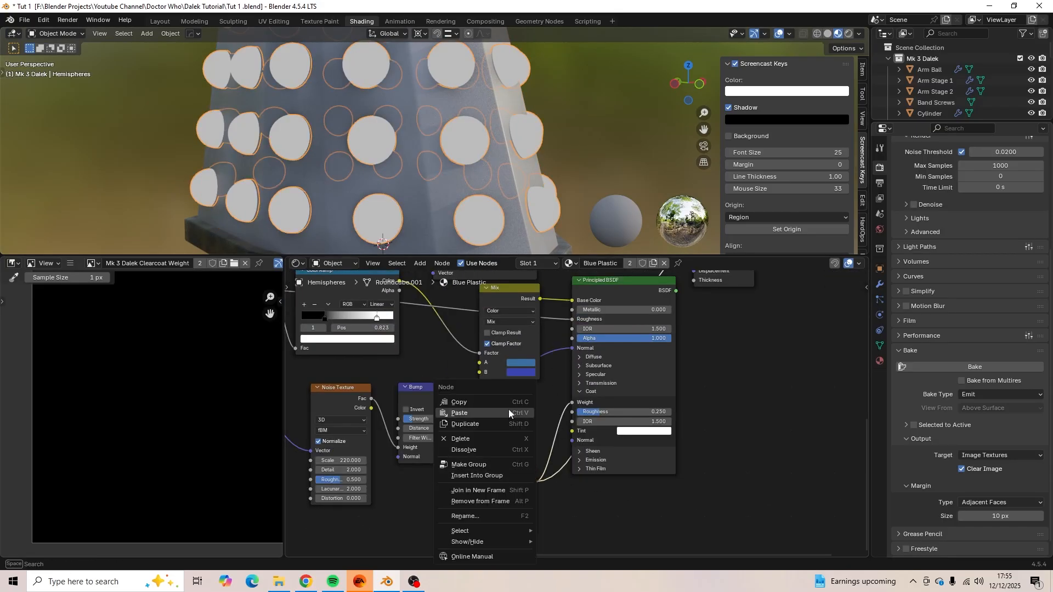
click(443, 223)
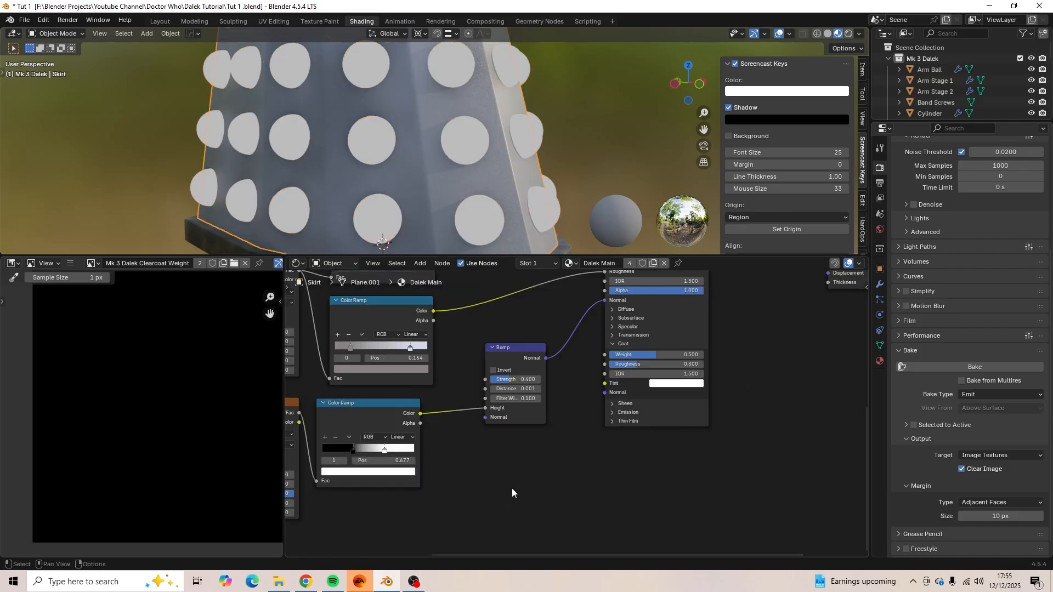
key(ctrl+v)
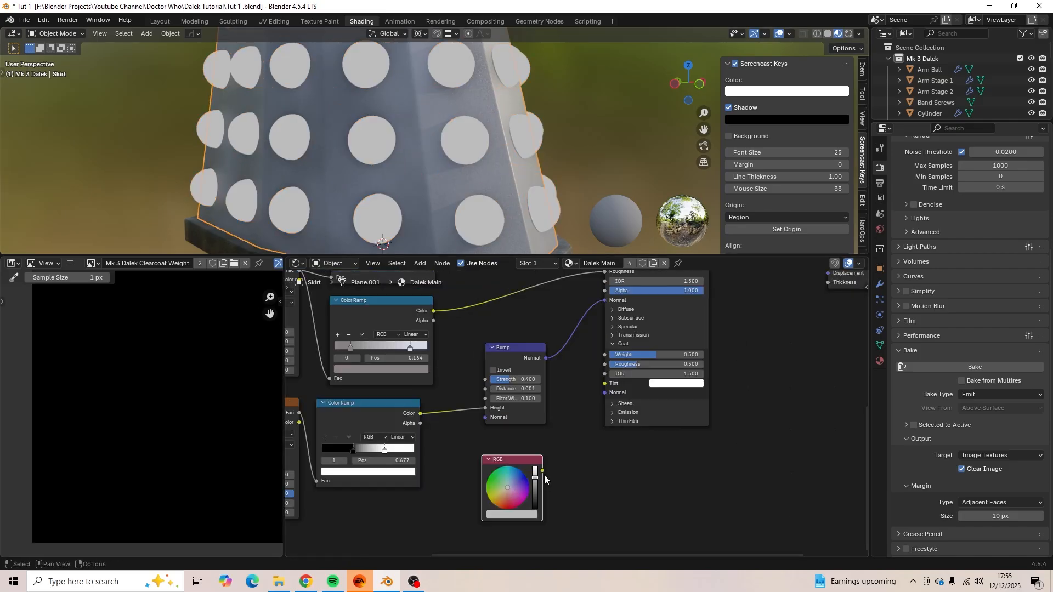
drag(543, 471, 604, 355)
Route the Dalek Main RGB node directly to the Material Output and inspect the flat shading across the Dalek.
middle_drag(481, 137, 472, 164)
ctrl+shift+click(536, 462)
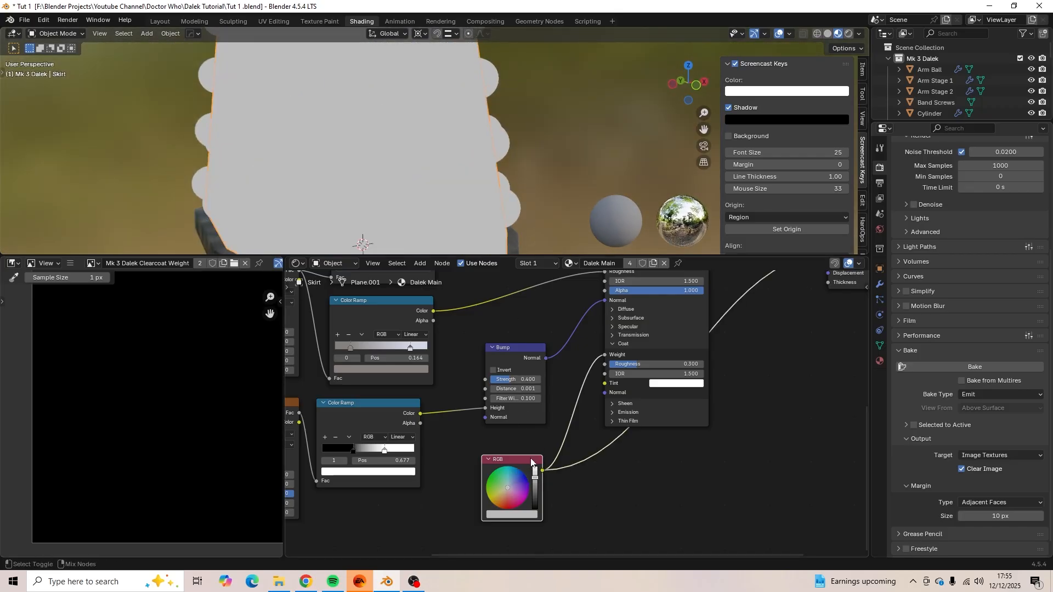
scroll(476, 149, down, 6)
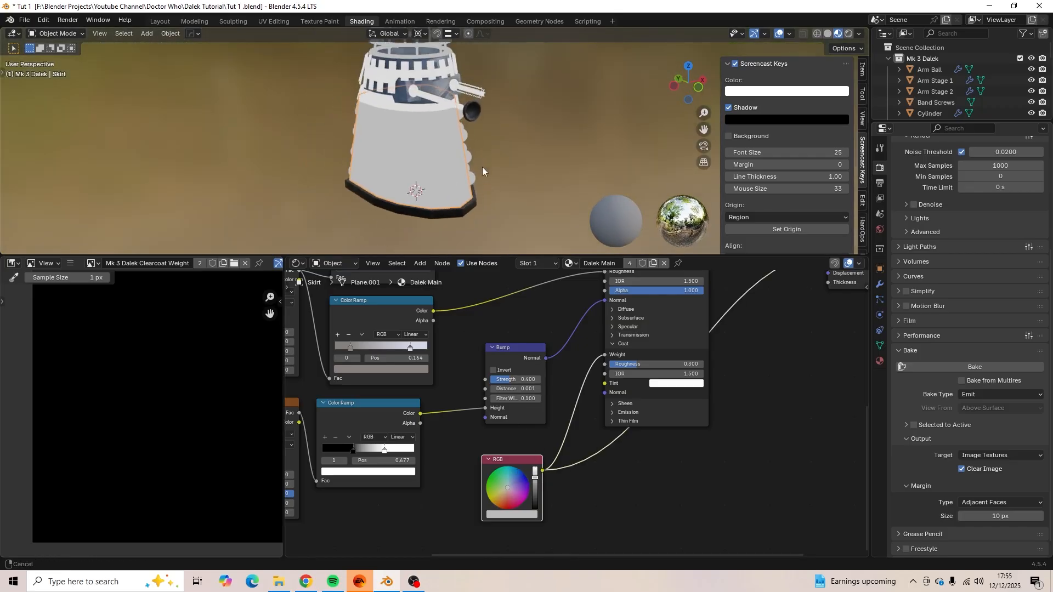
shift+middle_drag(482, 167, 498, 242)
scroll(443, 131, up, 6)
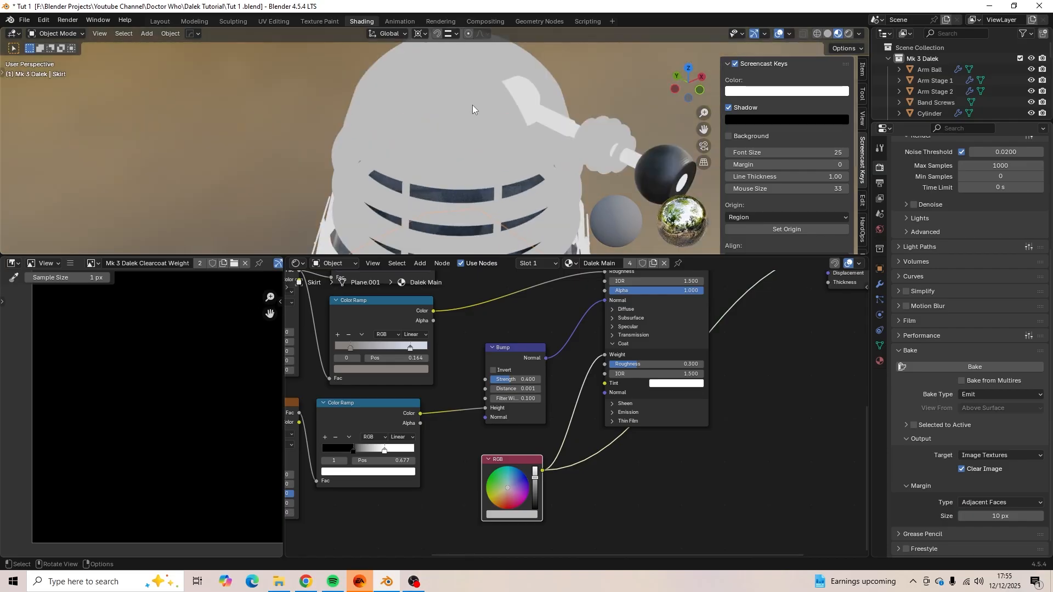
Make the Mk 3 Dalek Clearcoat Weight texture node active in both the dome's Dalek Main and the hemispheres' Blue Plastic materials.
click(474, 105)
scroll(477, 112, down, 4)
middle_drag(506, 150, 506, 119)
shift+middle_drag(476, 192, 462, 94)
shift+middle_drag(653, 496, 481, 459)
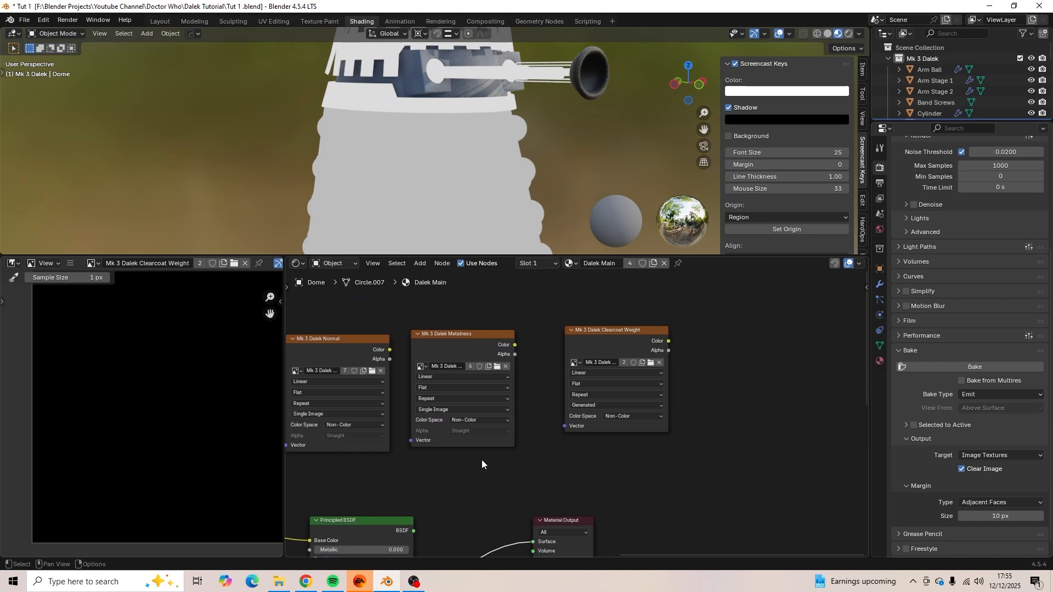
click(617, 333)
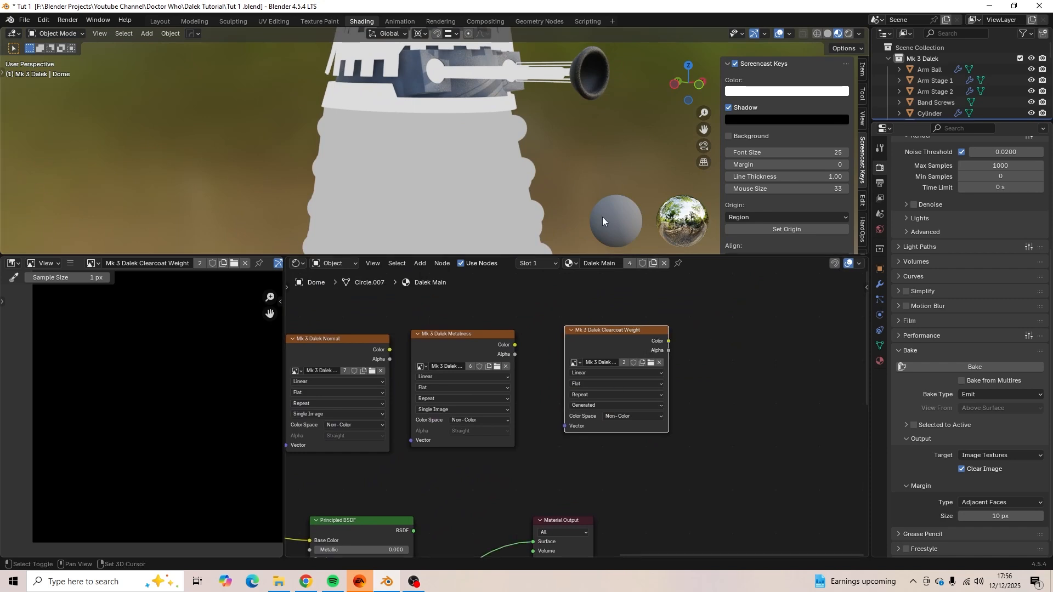
shift+middle_drag(582, 185, 543, 171)
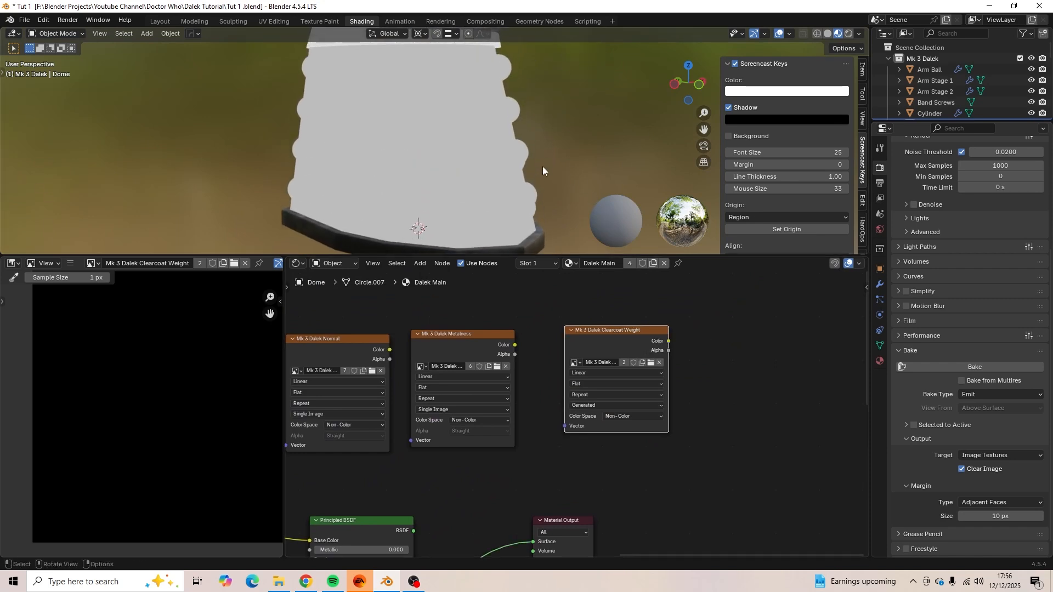
click(538, 196)
middle_drag(813, 380, 540, 345)
click(553, 341)
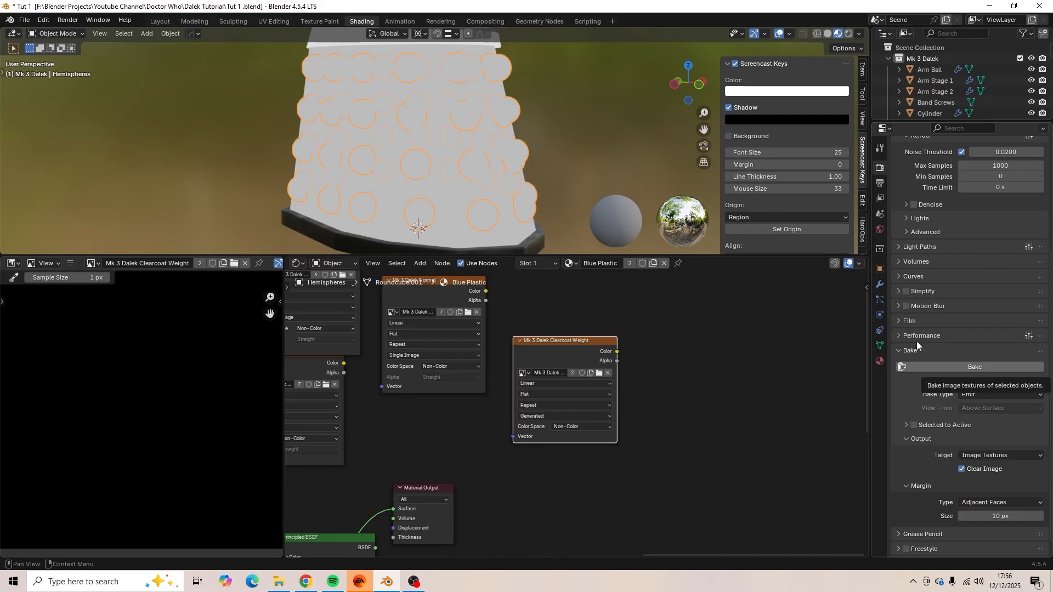
Bake the Dalek's coat weight with the Emit bake type into the Mk 3 Dalek Clearcoat Weight image.
scroll(548, 191, down, 5)
scroll(524, 219, up, 5)
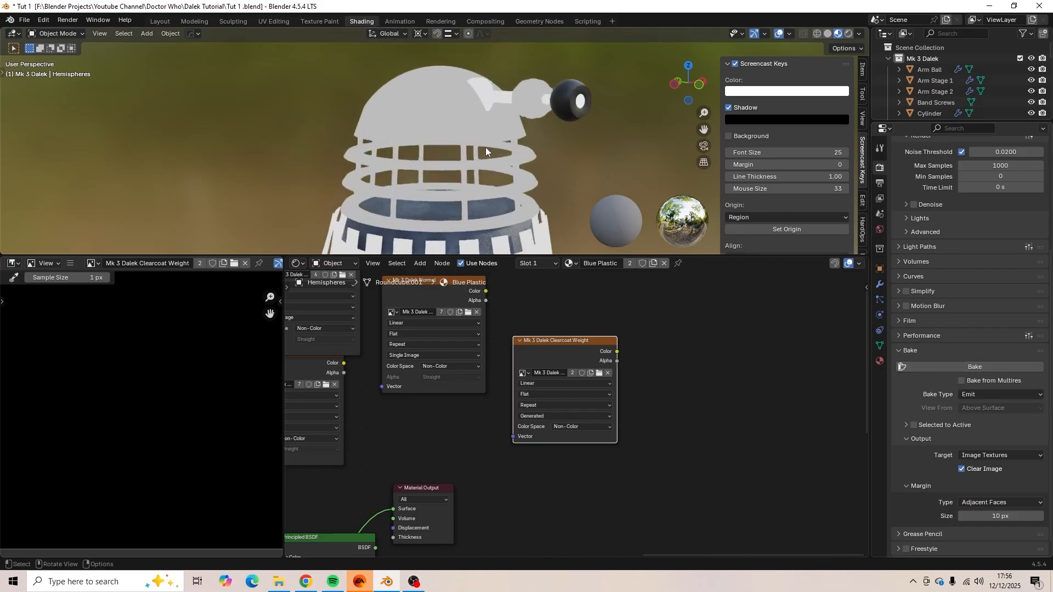
click(463, 111)
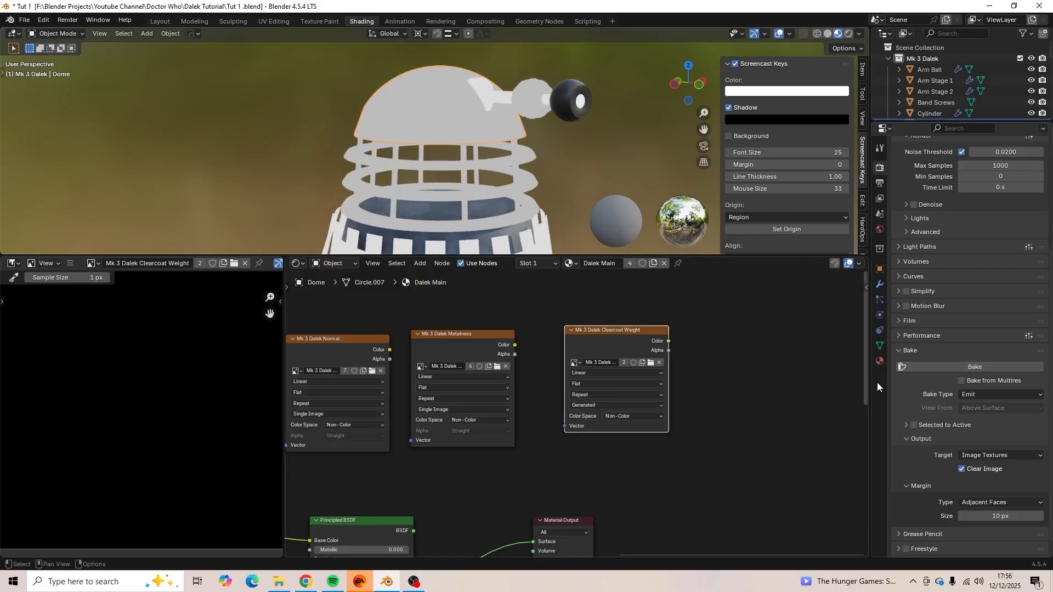
click(988, 369)
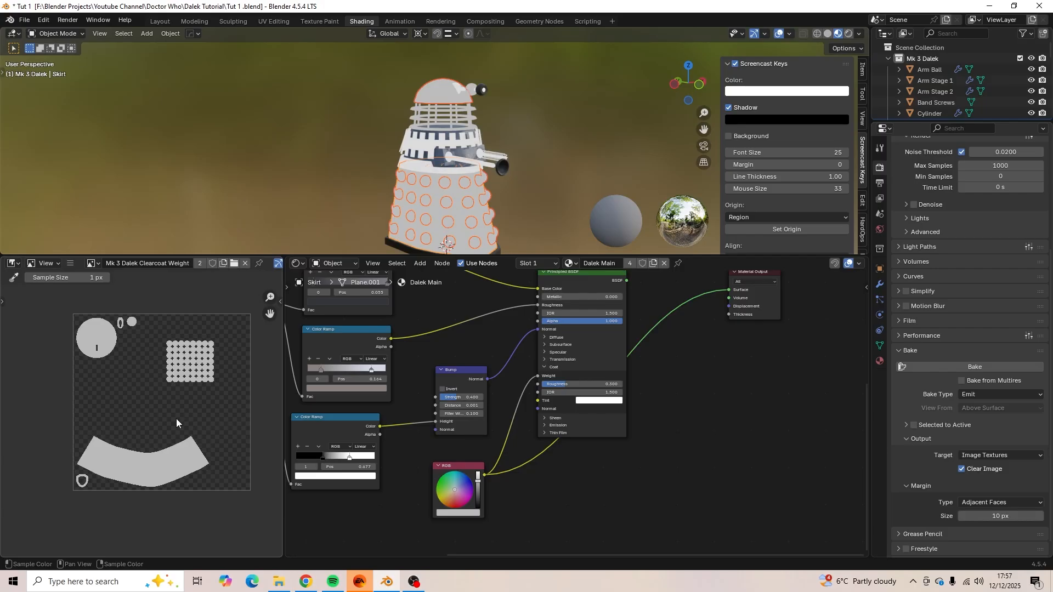
Save the baked image as Mk 3 Dalek Clearcoat Weight.png in the Textures folder.
scroll(176, 419, up, 2)
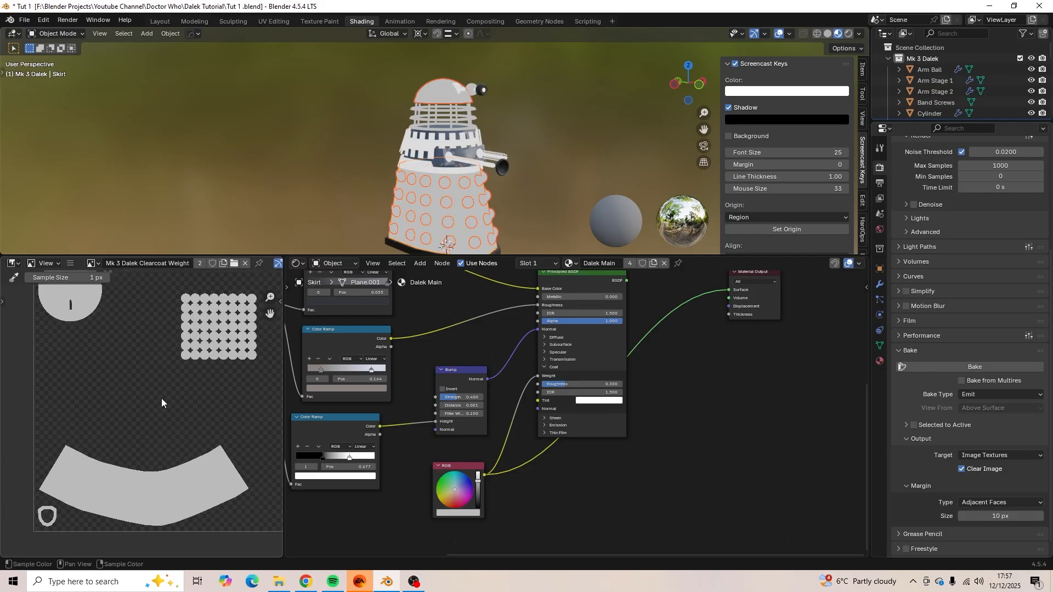
click(74, 265)
mouse_move(100, 287)
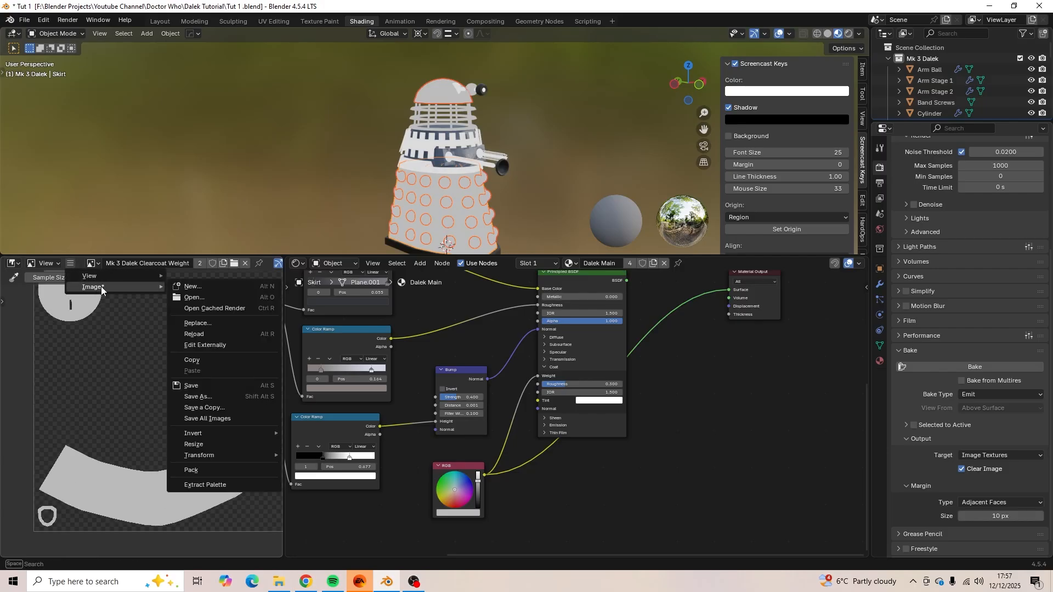
click(232, 397)
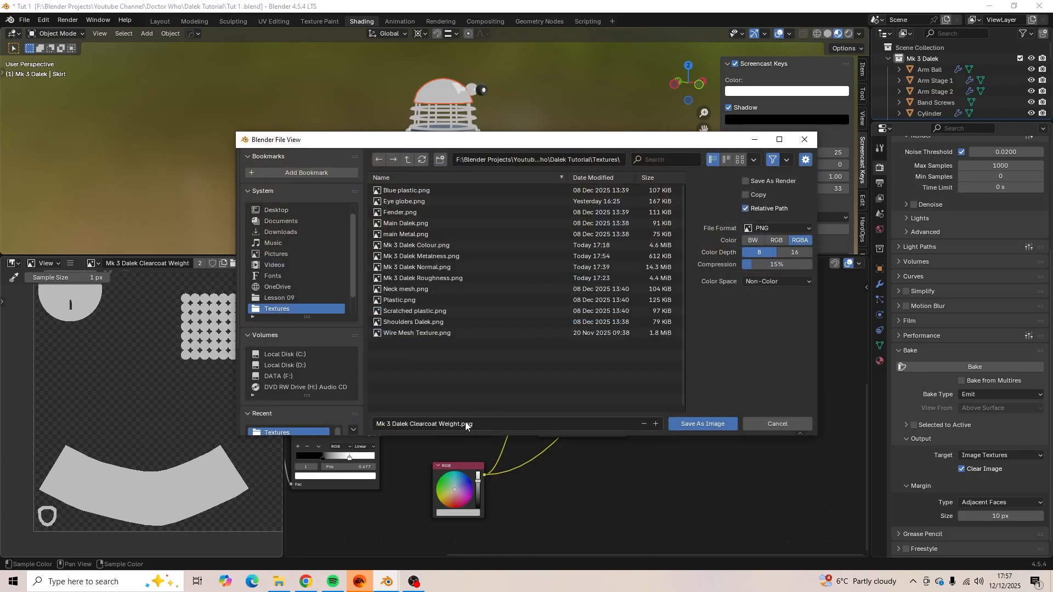
click(690, 423)
Reconnect the Principled BSDF to the Material Output in the skirt's Dalek Main material.
middle_drag(656, 429, 614, 439)
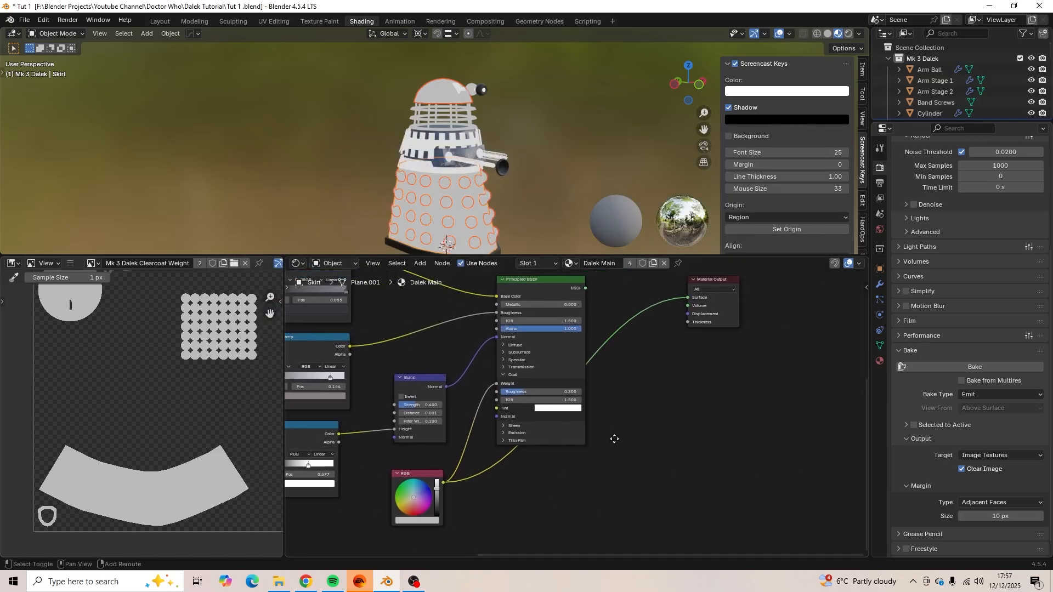
scroll(590, 443, up, 3)
middle_drag(429, 423, 506, 423)
scroll(505, 426, up, 1)
click(466, 480)
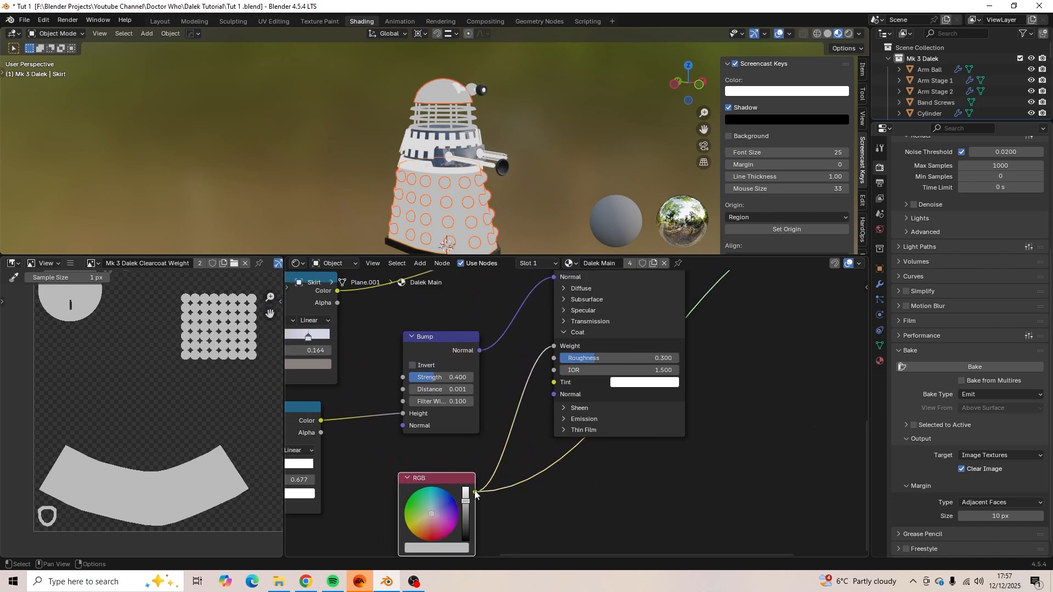
middle_drag(739, 407, 702, 550)
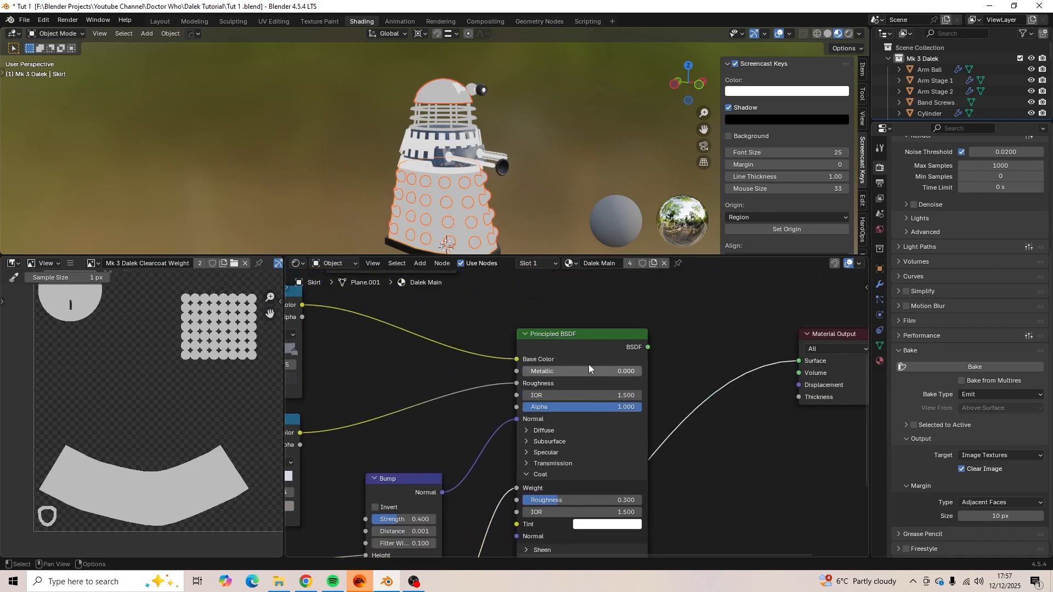
ctrl+shift+click(589, 336)
Move the Dalek Main RGB node's link from the coat Weight to the coat Roughness input.
middle_drag(730, 476, 769, 312)
scroll(580, 409, up, 4)
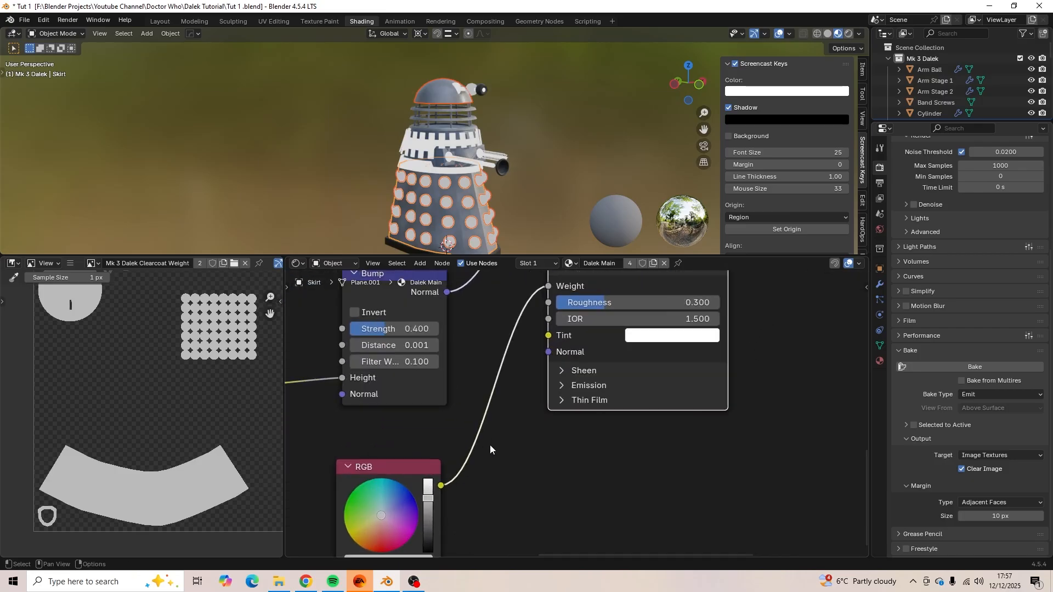
middle_drag(475, 488, 505, 494)
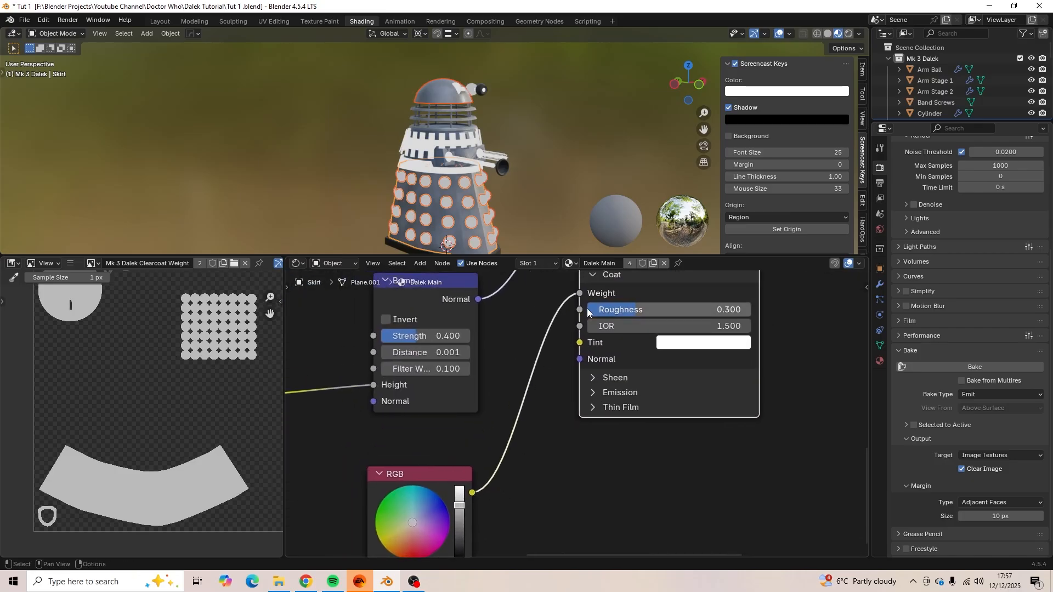
mouse_move(580, 294)
mouse_down()
mouse_move(551, 317)
mouse_move(579, 310)
mouse_up()
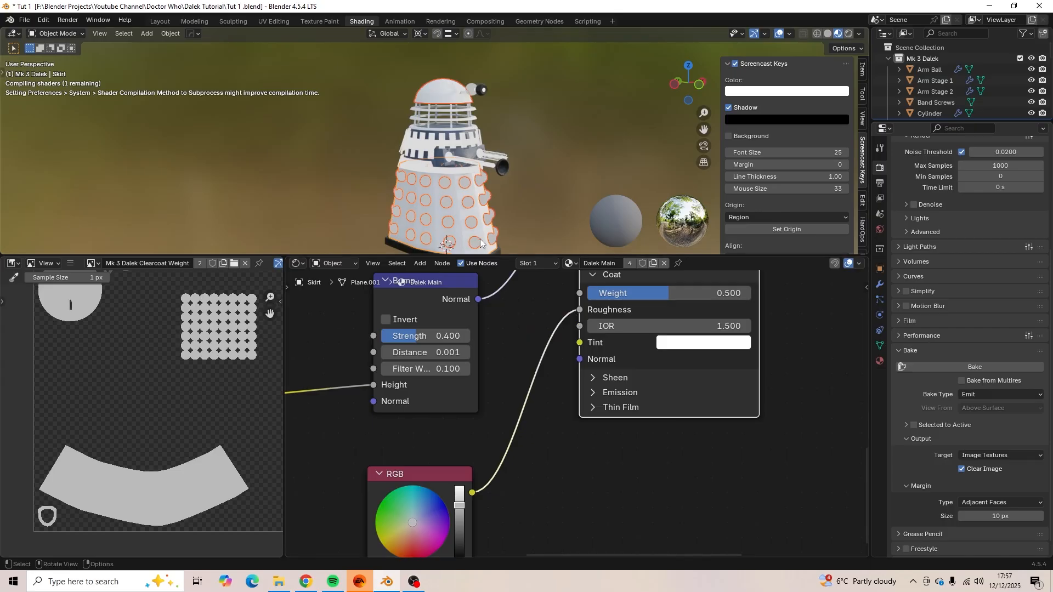
Darken the RGB node to a mid grey to tune the skirt's coat roughness, testing black along the way.
scroll(466, 221, up, 4)
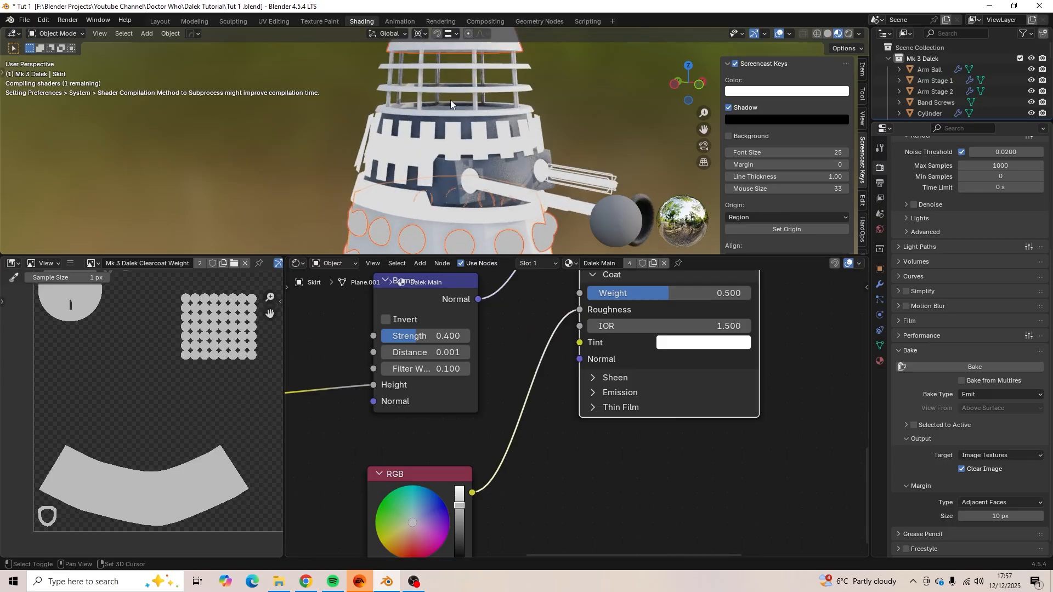
mouse_move(486, 191)
shift+middle_down()
mouse_move(470, 211)
mouse_move(471, 162)
mouse_move(466, 192)
shift+middle_up()
scroll(466, 192, up, 4)
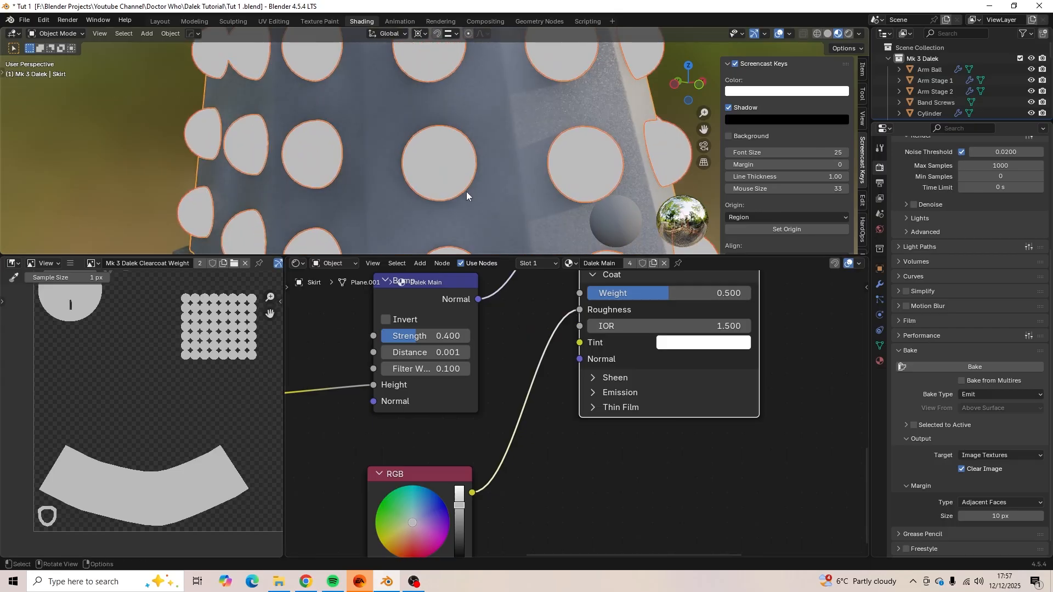
drag(458, 512, 460, 557)
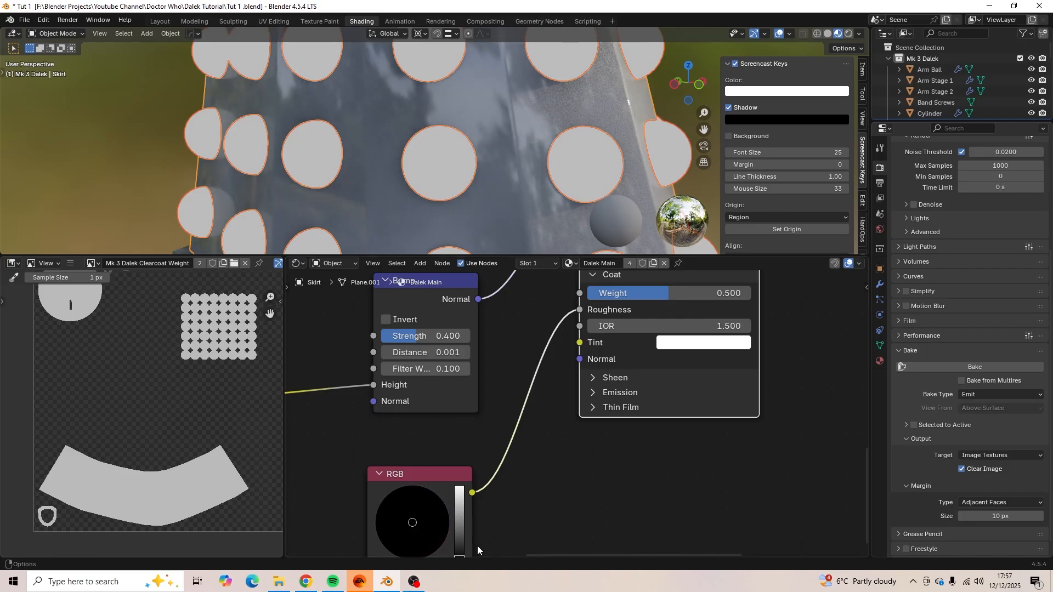
middle_drag(537, 512, 573, 476)
scroll(502, 228, down, 2)
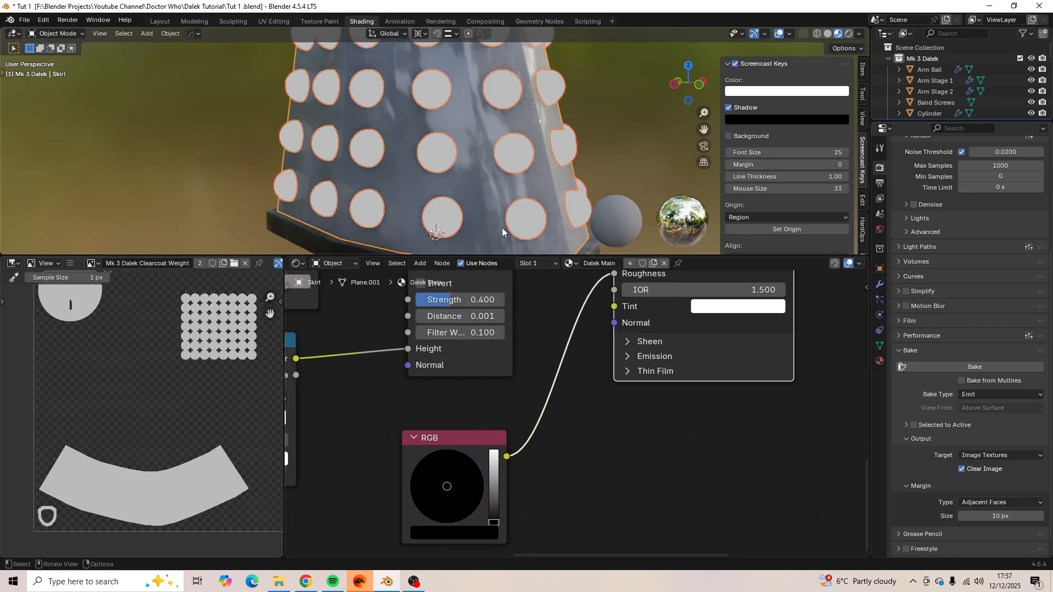
drag(494, 525, 494, 489)
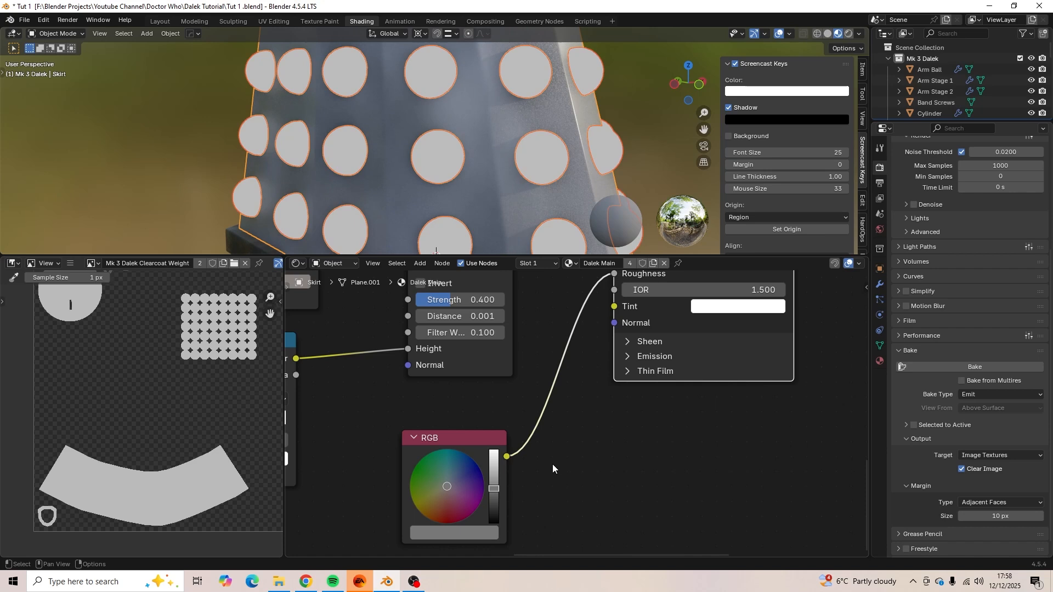
middle_drag(616, 433, 598, 451)
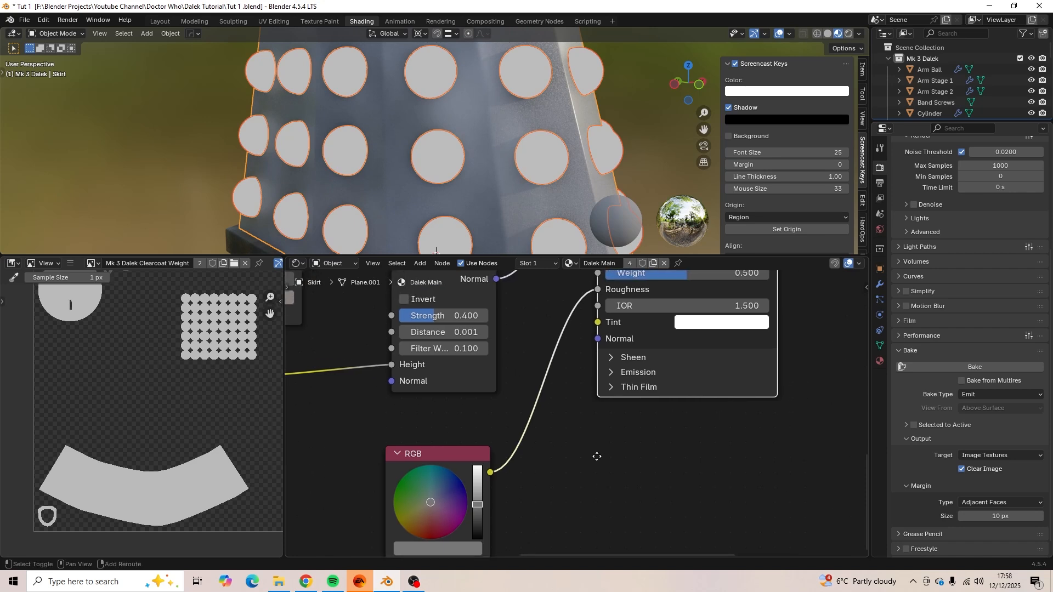
Replace the RGB node in the hemispheres' Blue Plastic material with a copy of the skirt's mid-grey RGB node.
right_click(465, 452)
click(457, 406)
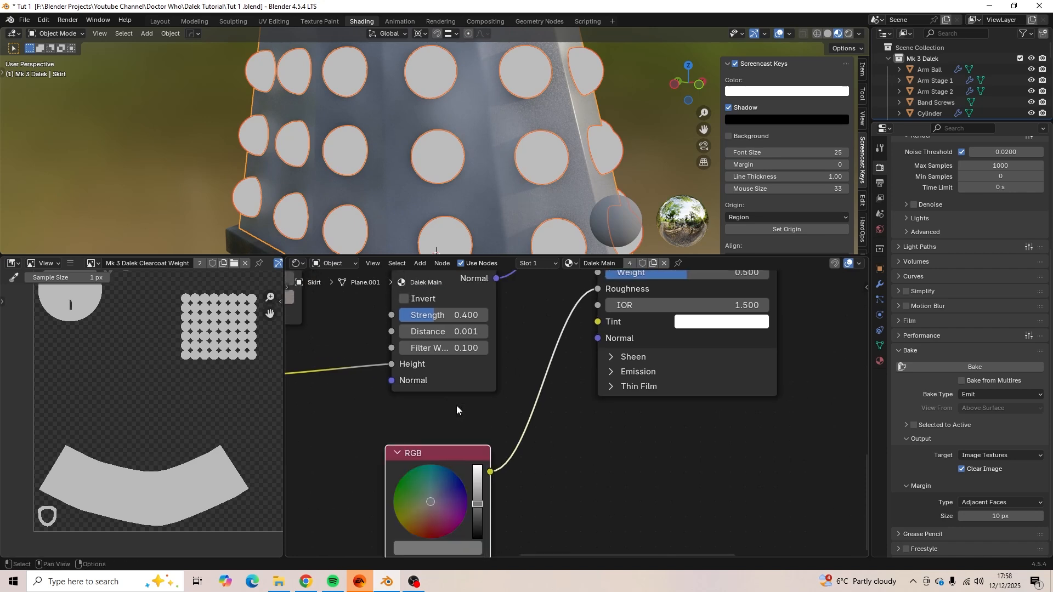
scroll(492, 196, down, 2)
click(500, 158)
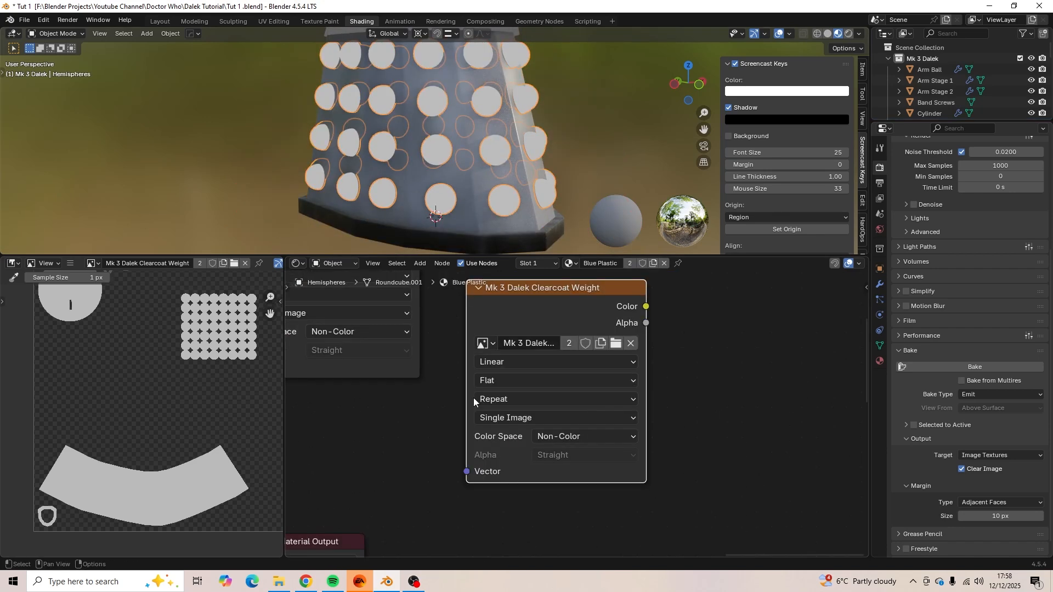
middle_drag(421, 417, 465, 425)
scroll(440, 467, down, 2)
scroll(439, 463, down, 4)
shift+middle_drag(439, 465, 666, 476)
scroll(575, 374, up, 4)
shift+middle_drag(574, 374, 654, 491)
scroll(603, 482, up, 1)
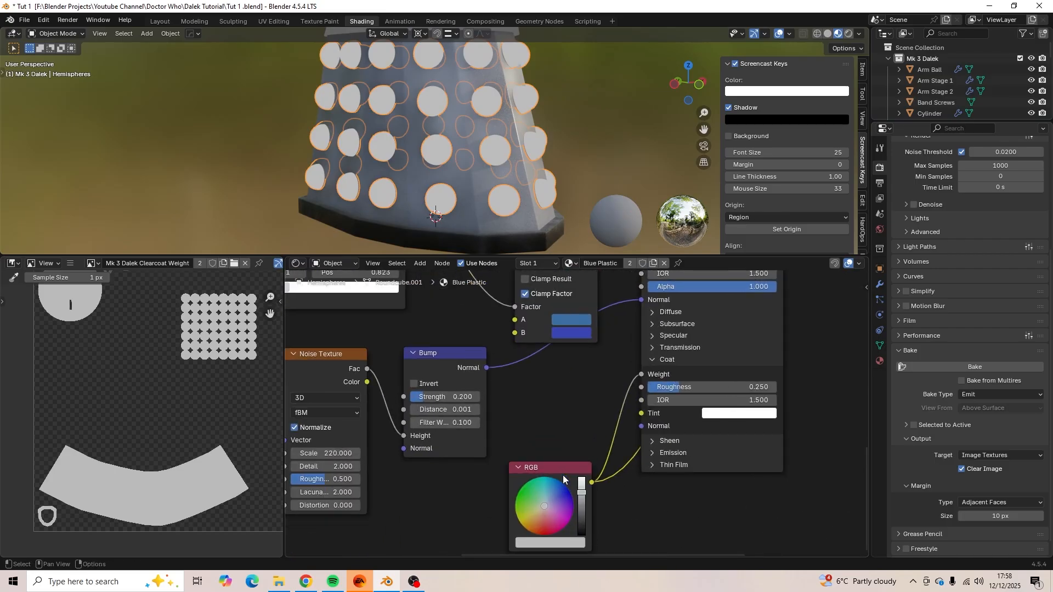
click(560, 464)
key(x)
key(ctrl+z)
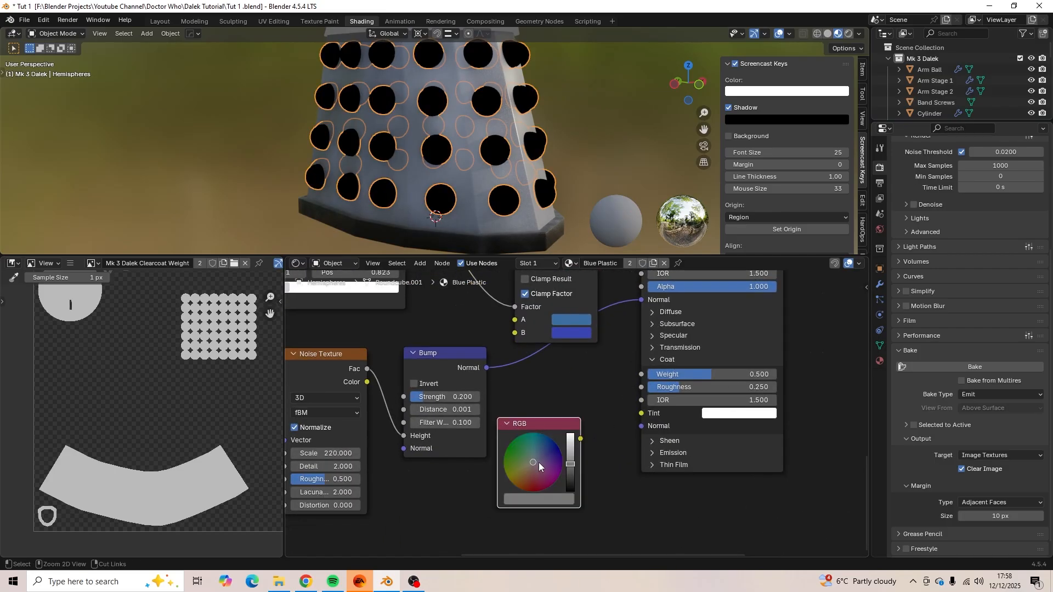
Connect the pasted RGB node to the Blue Plastic coat Roughness and reconnect the Principled BSDF to the Material Output.
drag(580, 438, 635, 392)
shift+middle_drag(656, 393, 561, 462)
ctrl+shift+click(588, 341)
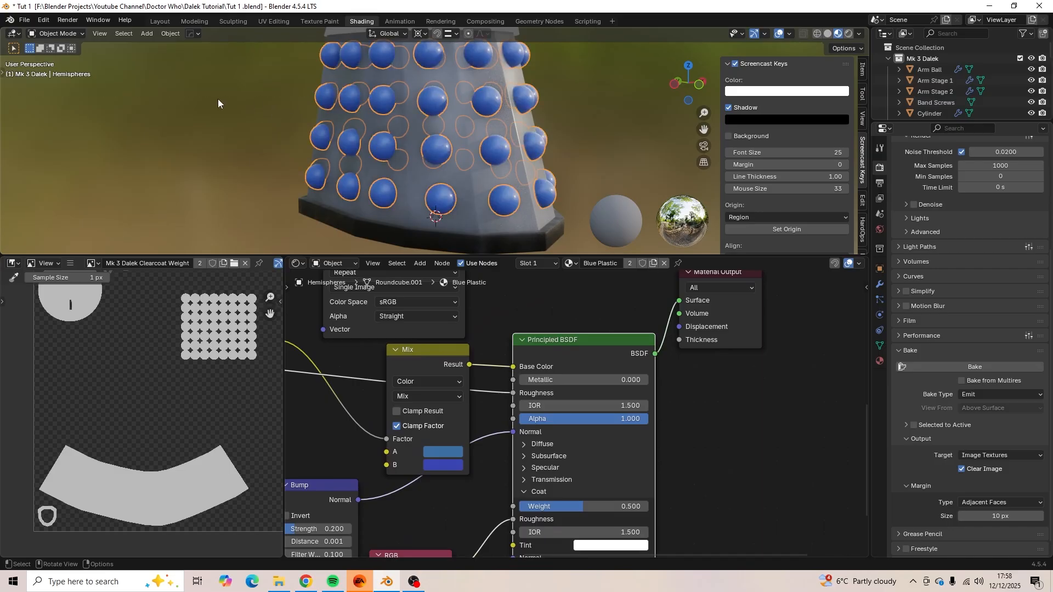
Lighten the grey of the Blue Plastic RGB node that drives the hemispheres' coat roughness.
middle_drag(428, 124, 453, 177)
scroll(384, 121, up, 5)
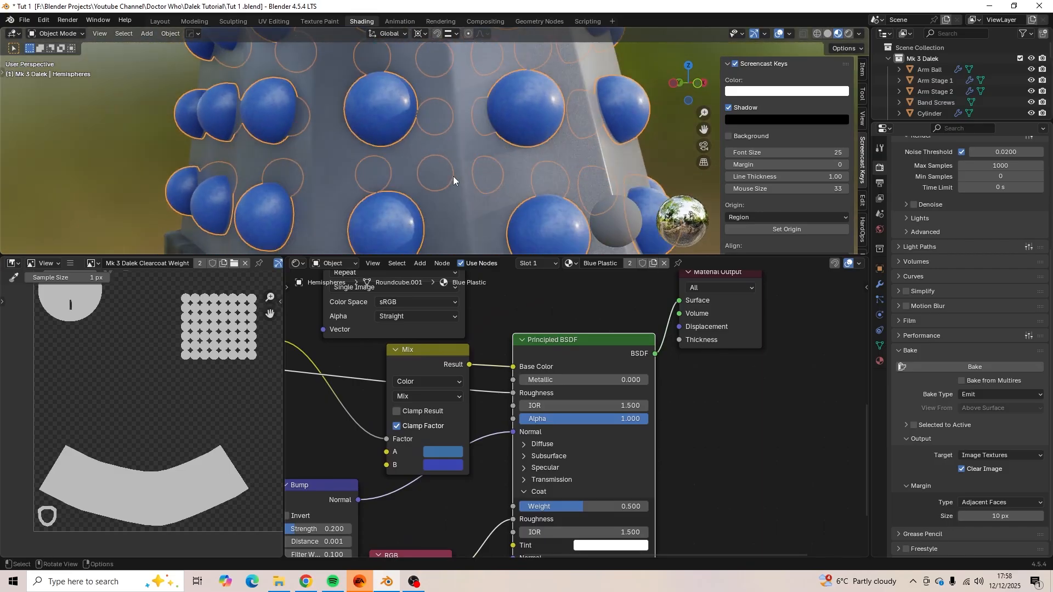
middle_drag(476, 549, 515, 443)
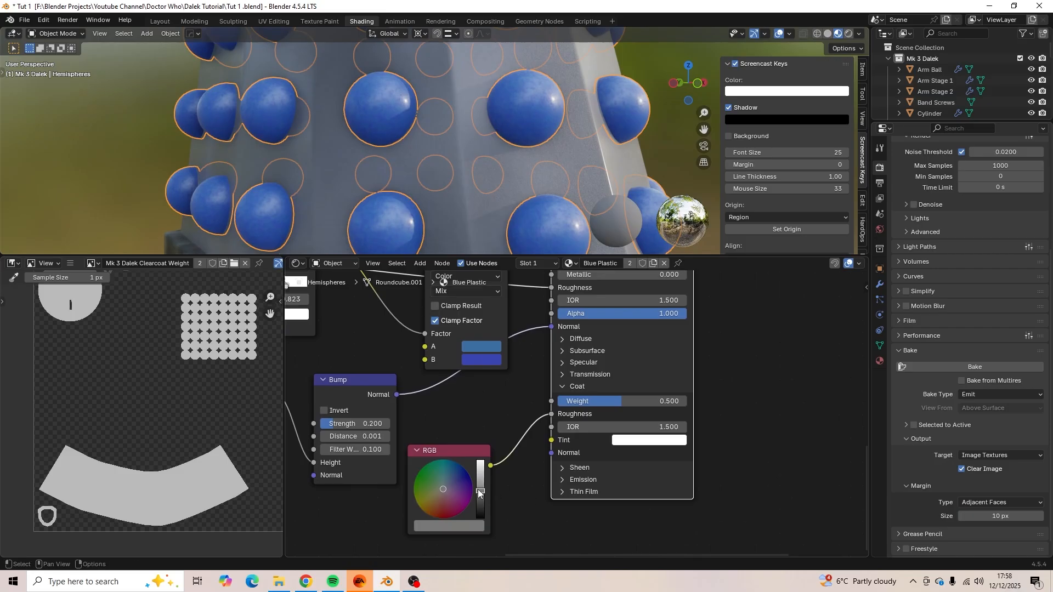
mouse_move(481, 492)
mouse_down()
mouse_move(480, 471)
mouse_move(485, 482)
mouse_up()
Add an Image Texture node beside the Mk 3 Dalek Clearcoat Weight node in the Blue Plastic material.
scroll(492, 439, down, 3)
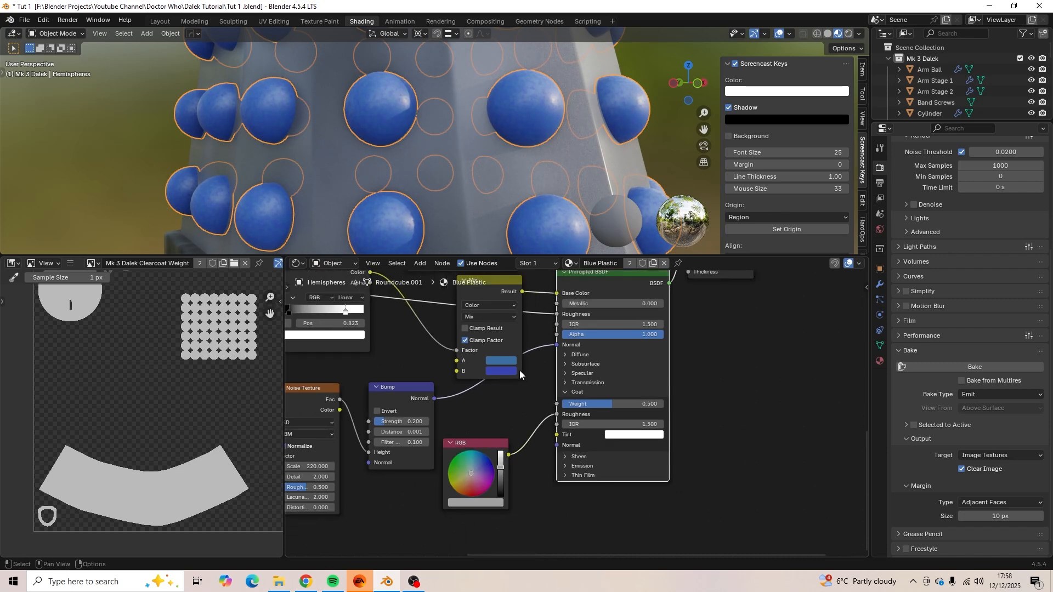
middle_drag(493, 403, 703, 430)
click(622, 378)
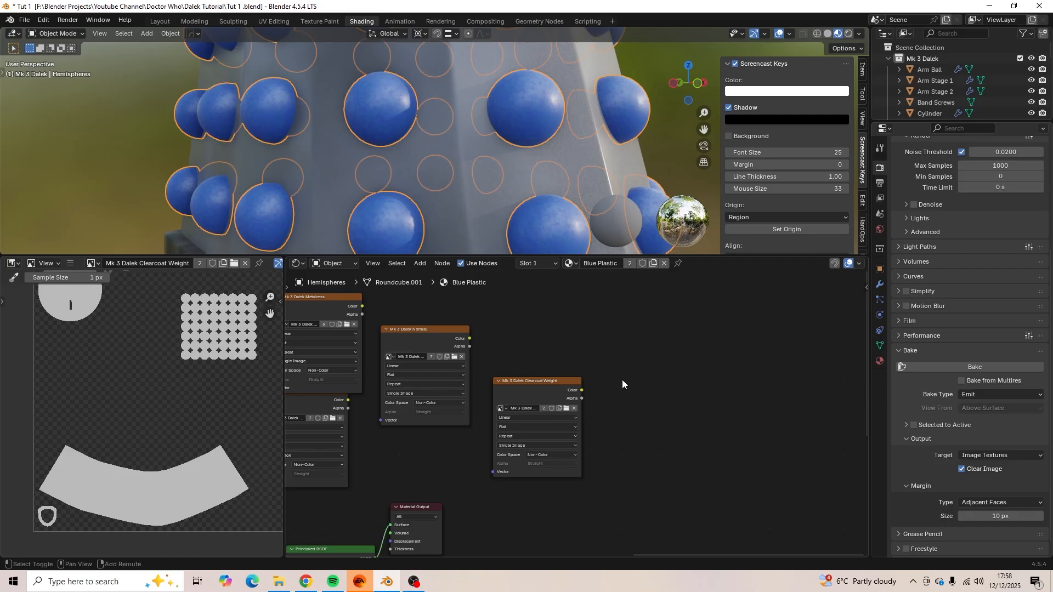
key(shift+a)
click(632, 367)
click(682, 400)
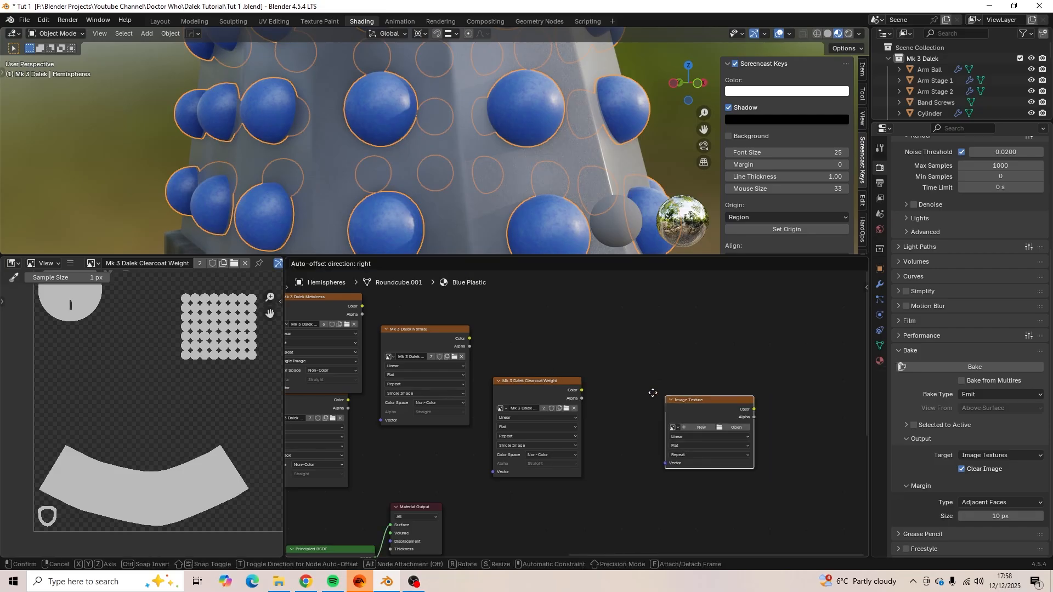
click(619, 384)
Create a 4096 x 4096 px image named Mk 3 Dalek Clearcoat Roughness in the new node and set its color space to Non-Color.
click(653, 415)
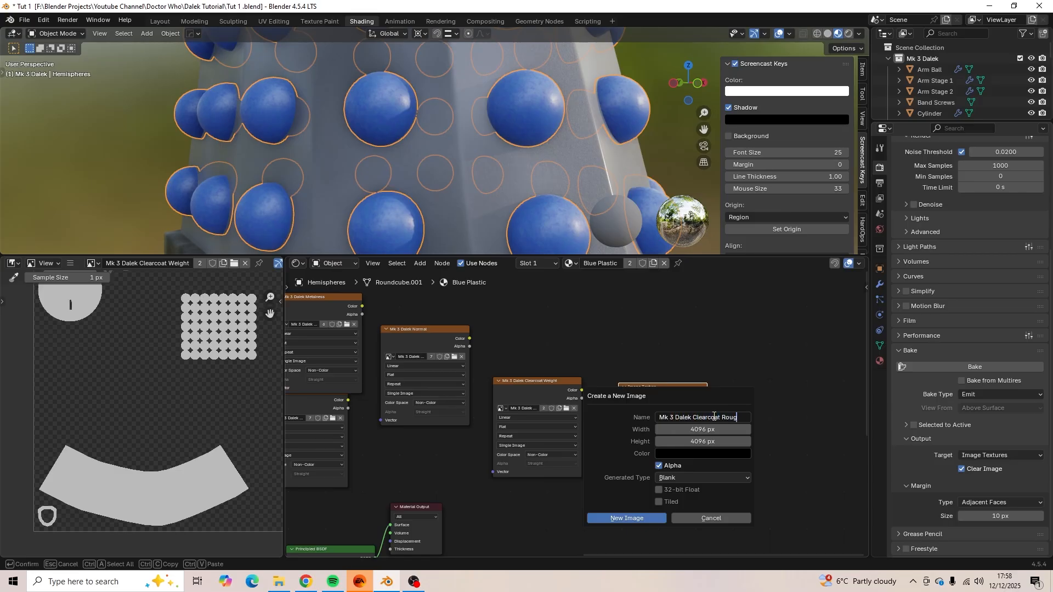
text(ss)
click(636, 517)
click(684, 460)
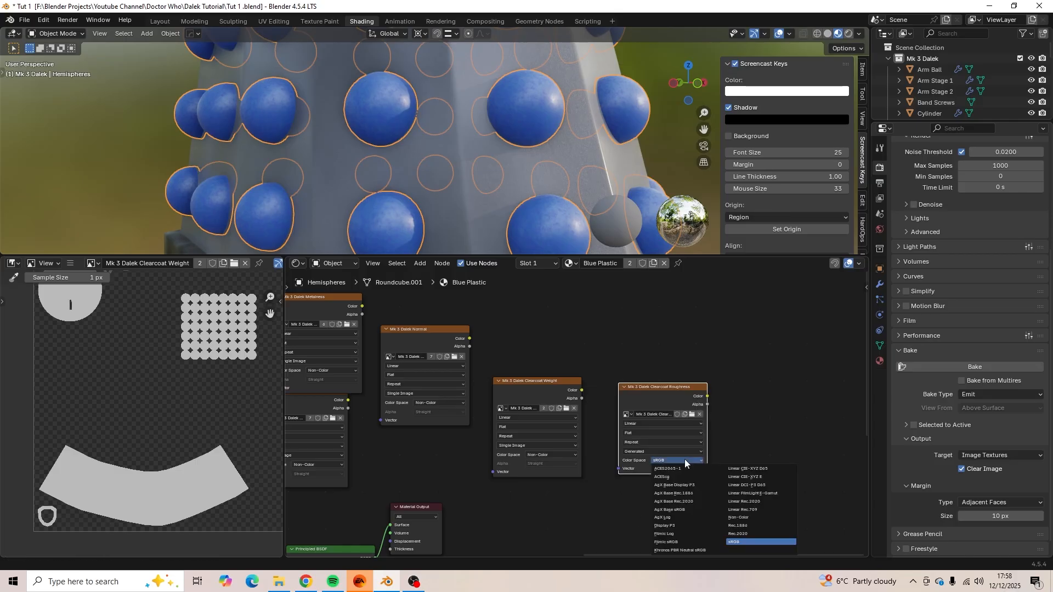
click(755, 518)
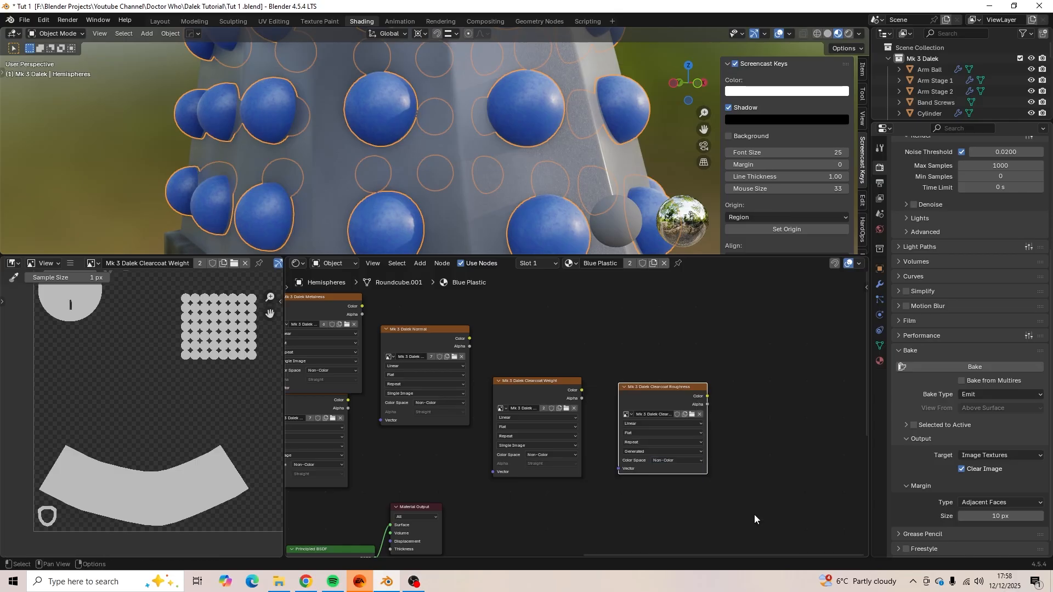
Copy the Clearcoat Roughness image node into the skirt's Dalek Main material and place it beside the Clearcoat Weight node.
right_click(669, 390)
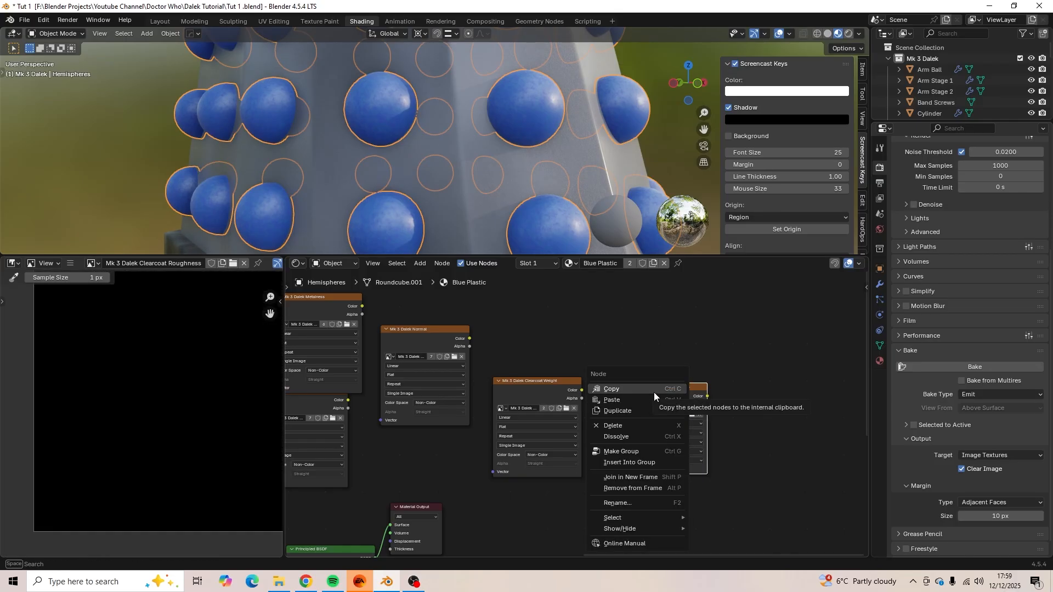
scroll(491, 81, down, 3)
click(459, 169)
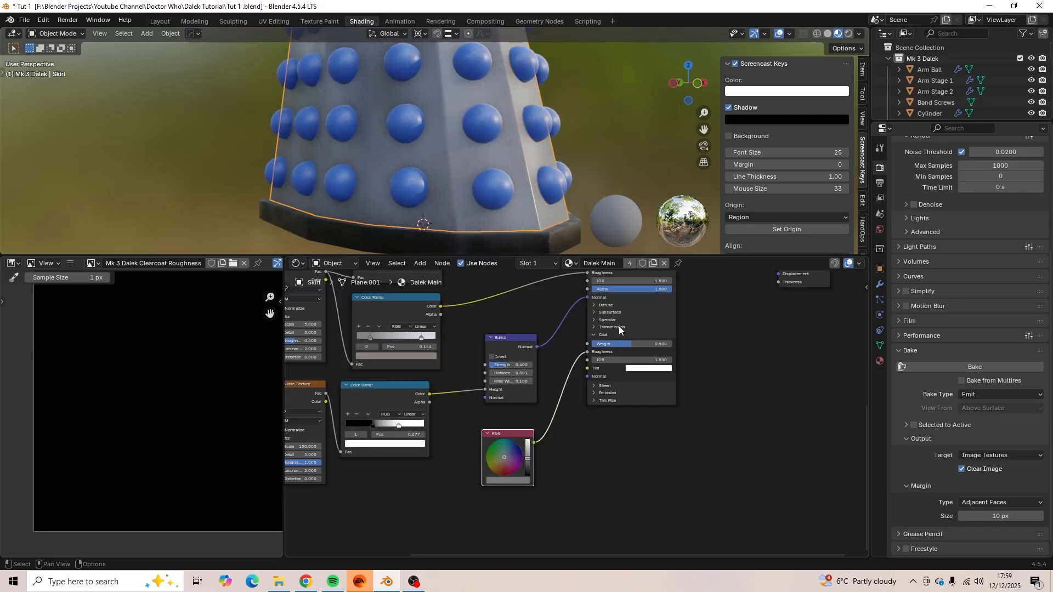
middle_drag(654, 361, 514, 550)
right_click(609, 366)
click(598, 376)
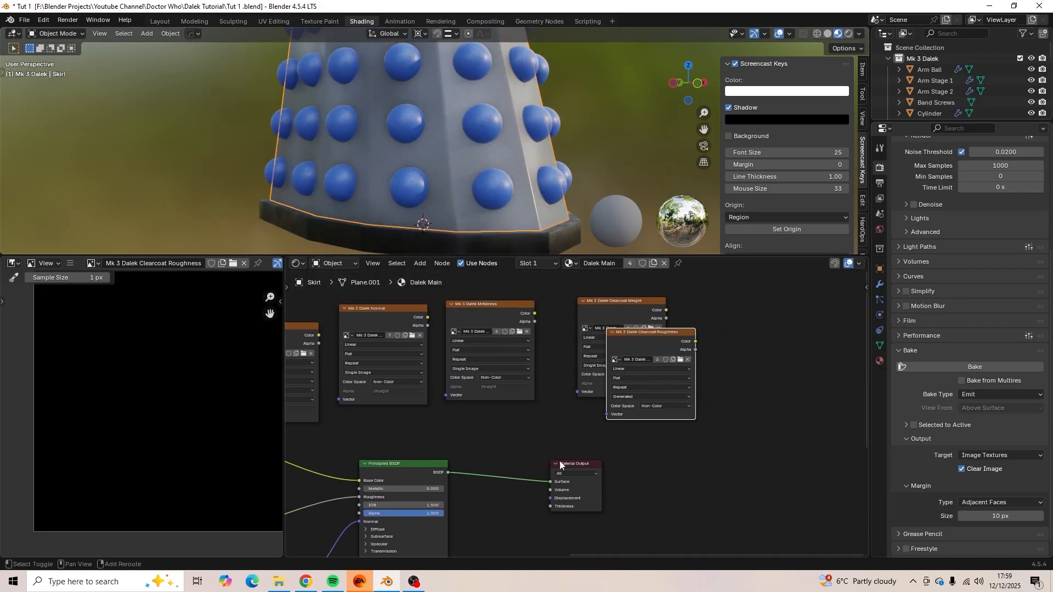
drag(660, 332, 755, 313)
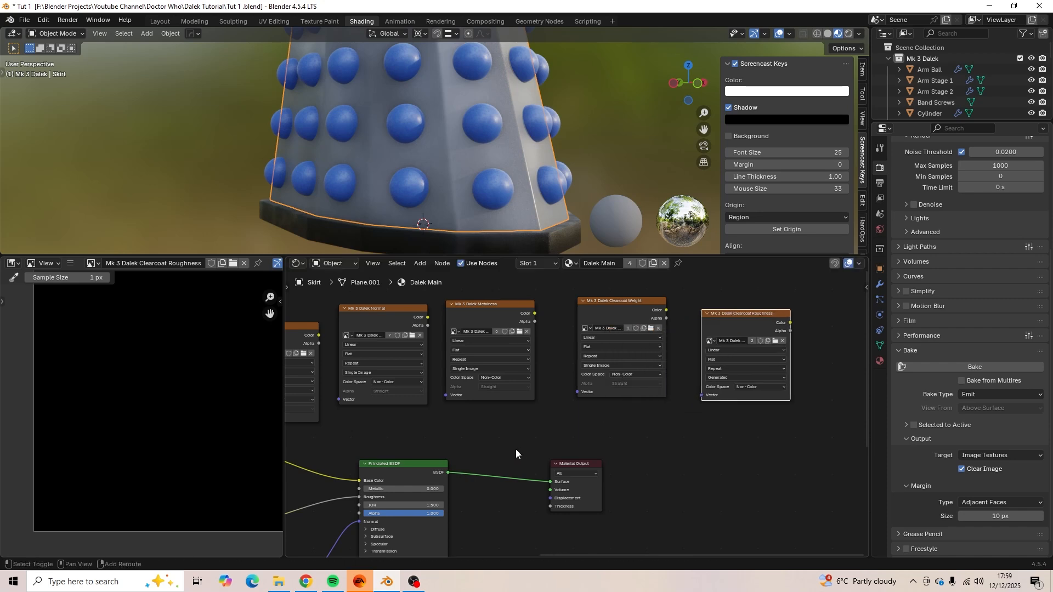
Link the Dalek Main RGB node straight to the Material Output surface for the emission bake.
shift+middle_drag(518, 451, 729, 496)
scroll(584, 418, up, 5)
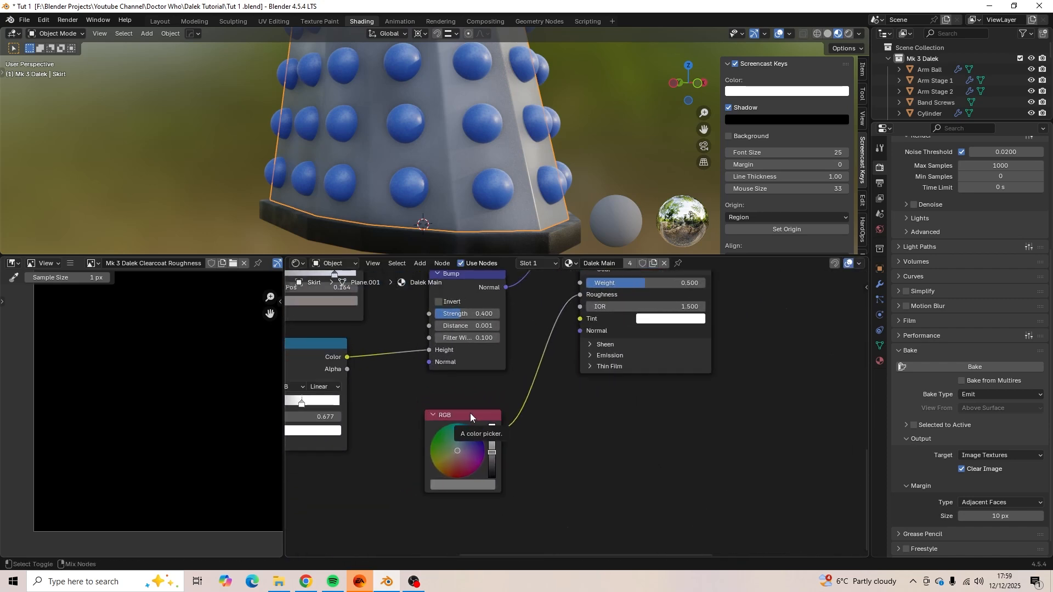
ctrl+shift+click(471, 417)
shift+middle_drag(594, 434, 491, 554)
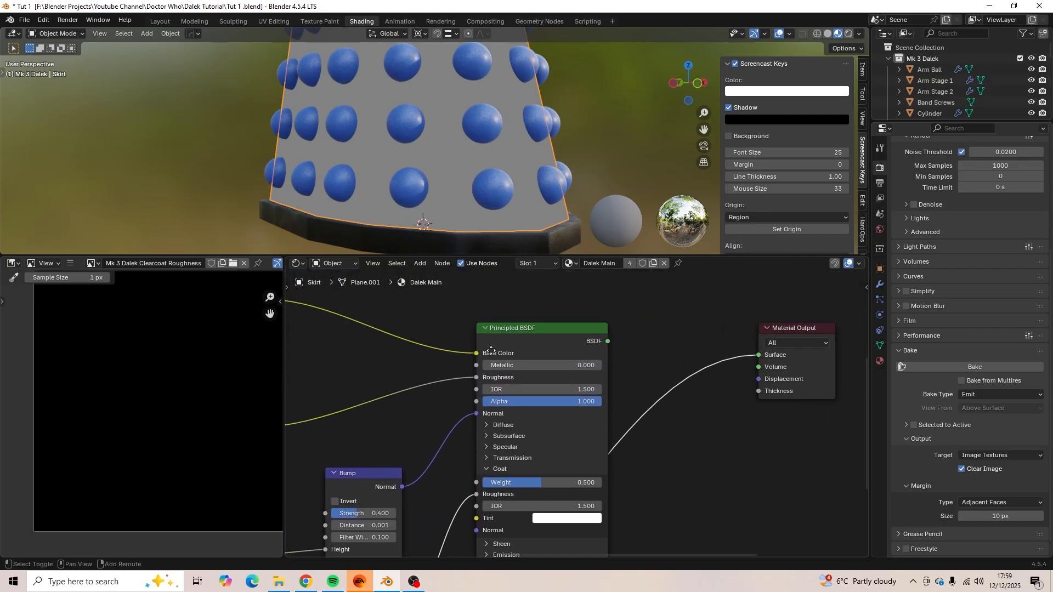
Link the hemispheres' Blue Plastic RGB node straight to the Material Output surface.
click(495, 185)
middle_drag(593, 326, 440, 506)
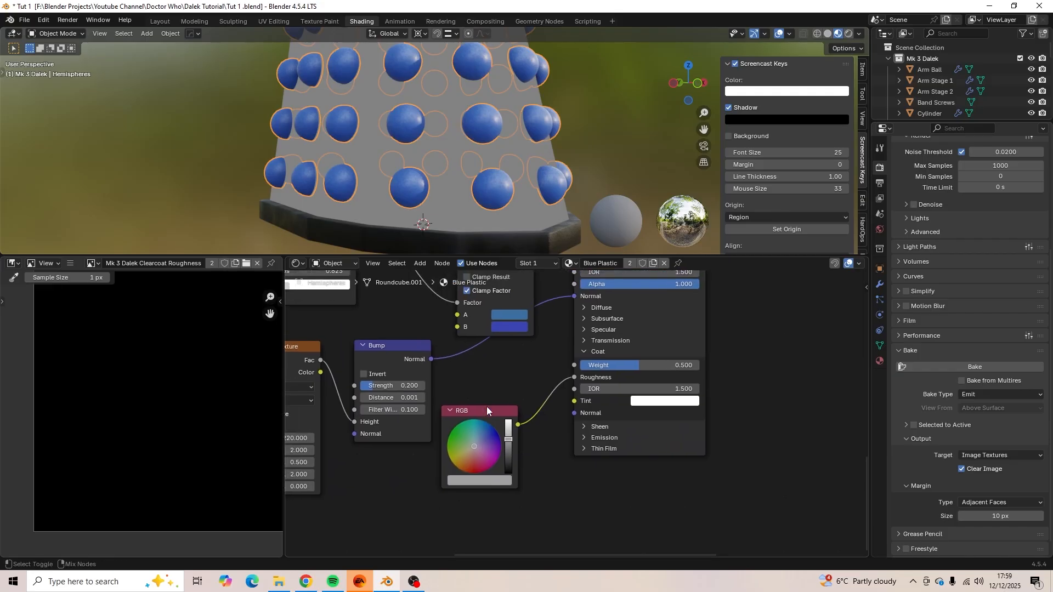
ctrl+shift+click(486, 410)
Make the Clearcoat Roughness image node the active bake target in both the Blue Plastic and Dalek Main materials.
middle_drag(828, 330, 327, 428)
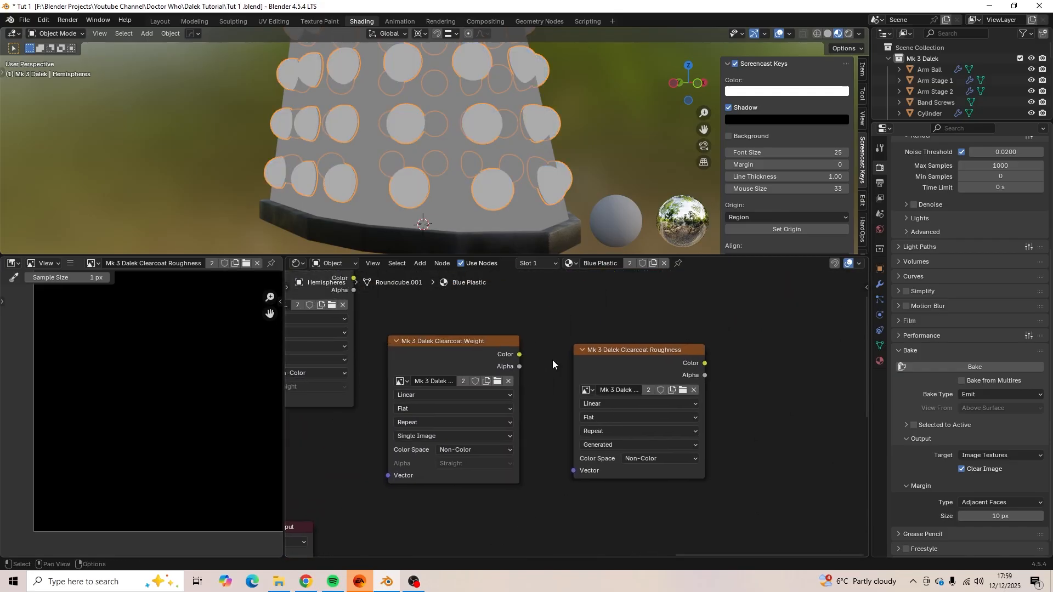
click(657, 352)
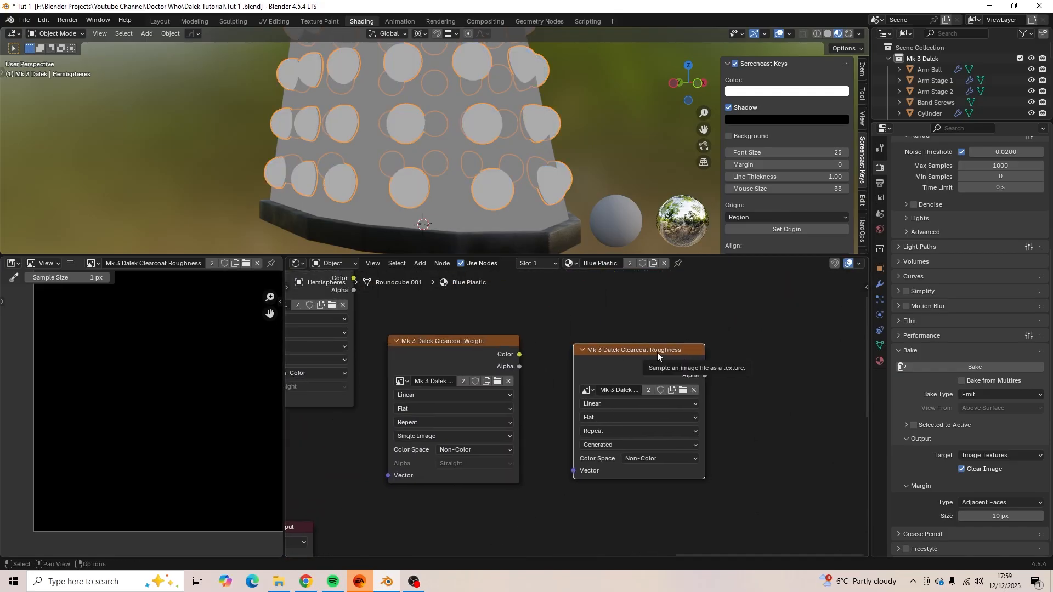
click(493, 225)
middle_drag(669, 307, 408, 517)
click(742, 354)
Select the dome, eyestalk part, hemispheres and skirt together and bake their emission to the Clearcoat Roughness image.
ctrl+middle_drag(548, 166, 521, 281)
click(409, 100)
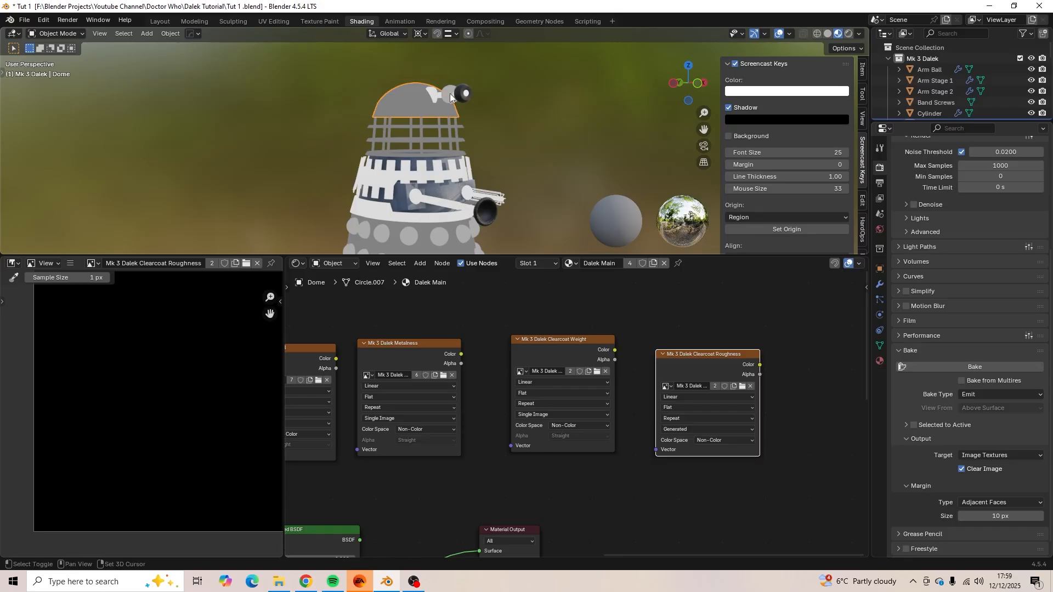
click(450, 93)
shift+middle_drag(487, 116, 536, 49)
click(505, 147)
ctrl+middle_drag(505, 148, 434, 196)
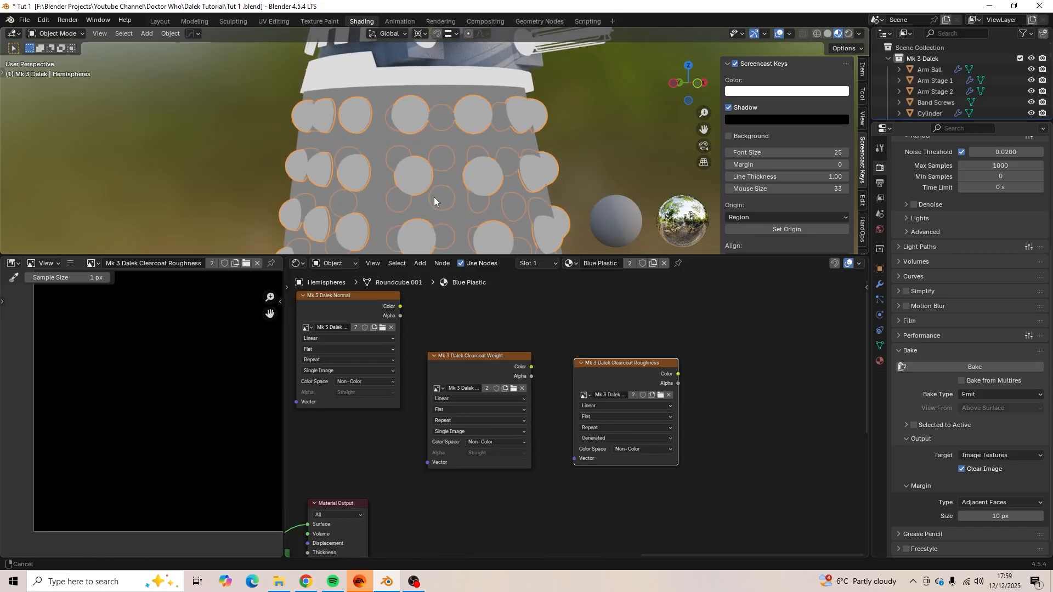
click(447, 145)
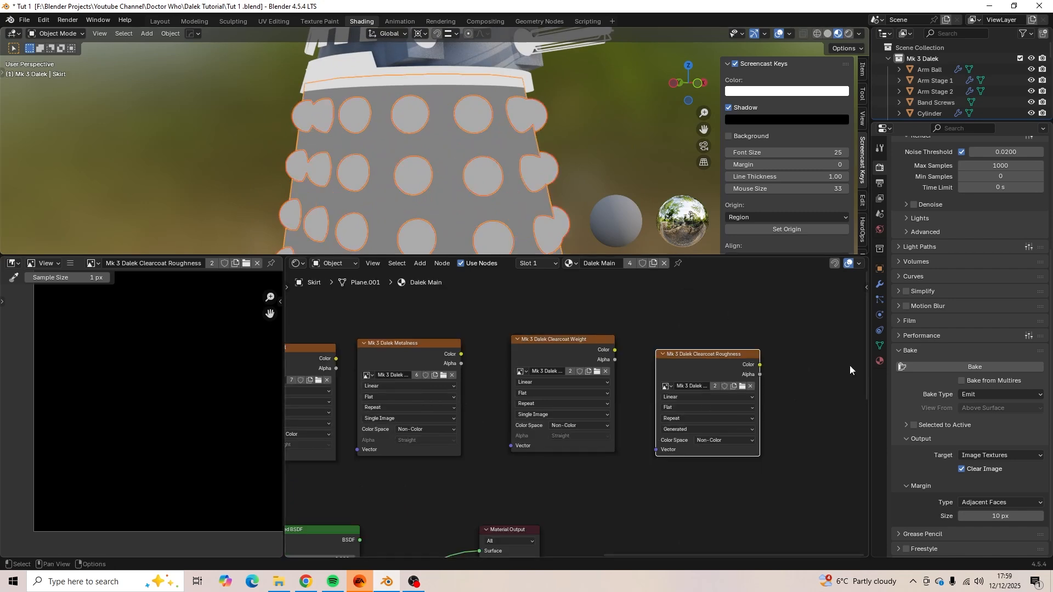
click(989, 369)
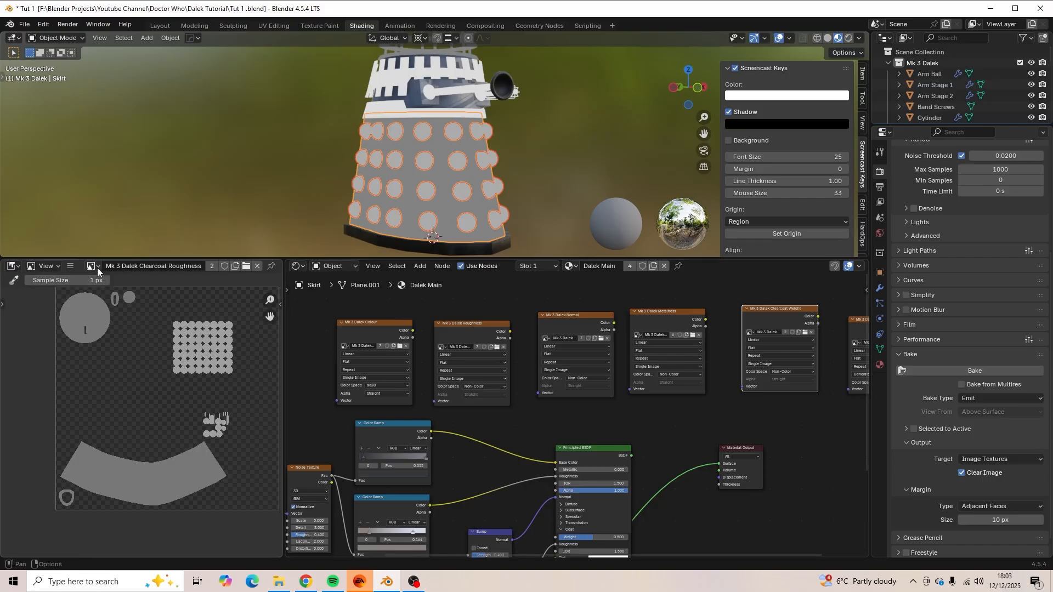
Save the baked image as Mk 3 Dalek Clearcoat Roughness.png in the Textures folder.
click(72, 267)
mouse_move(110, 289)
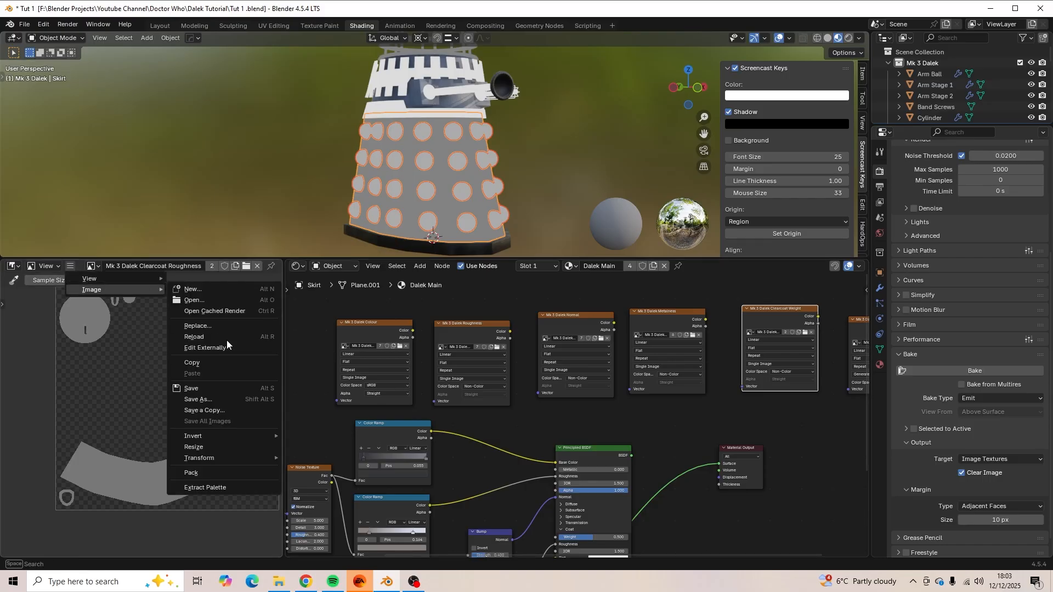
click(236, 398)
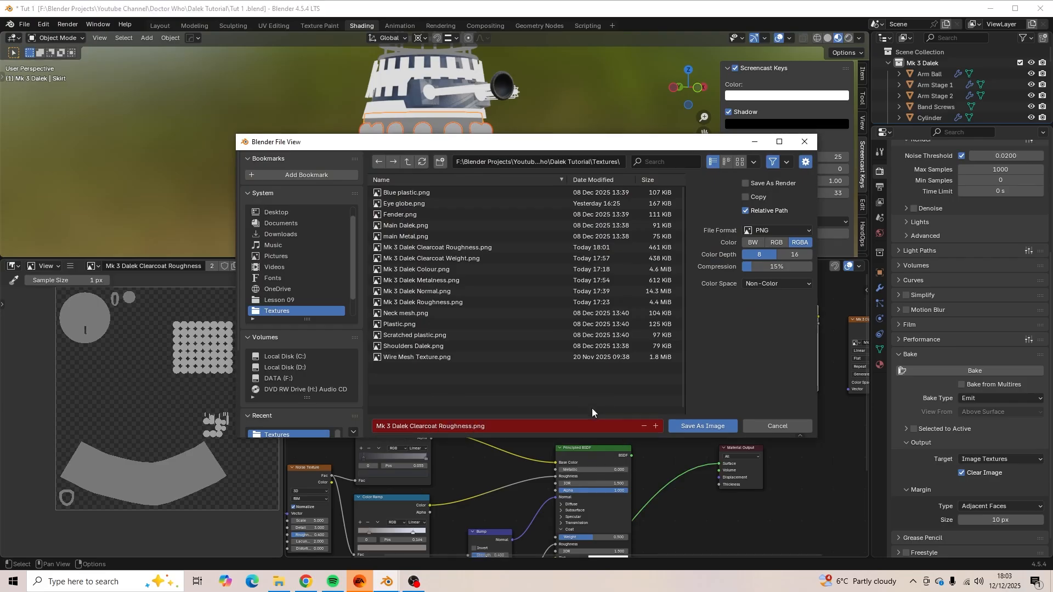
click(698, 426)
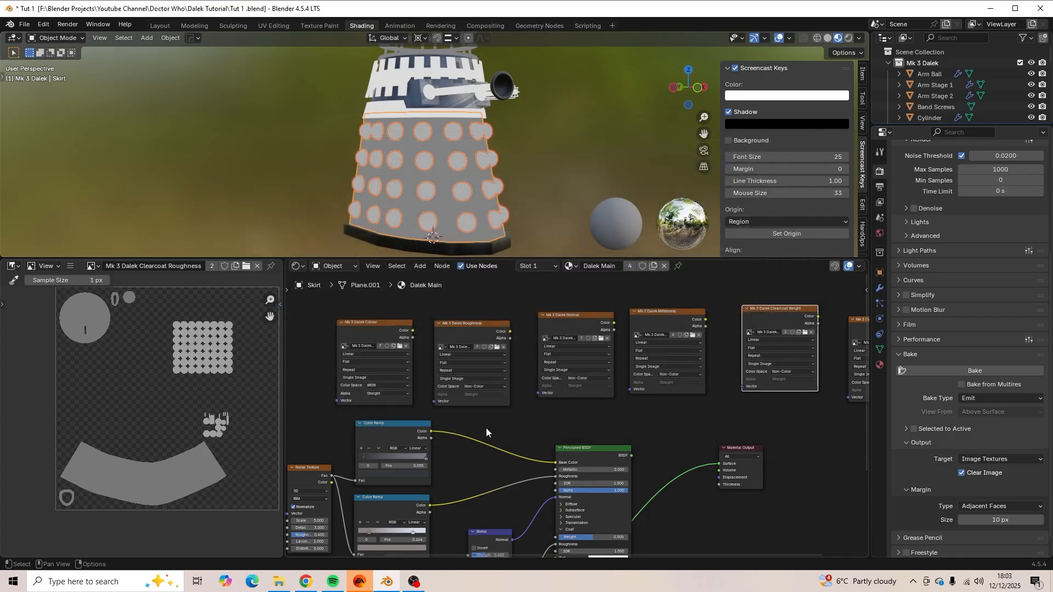
Review the baked Mk 3 Dalek Colour and Roughness maps in the image view.
scroll(487, 429, up, 3)
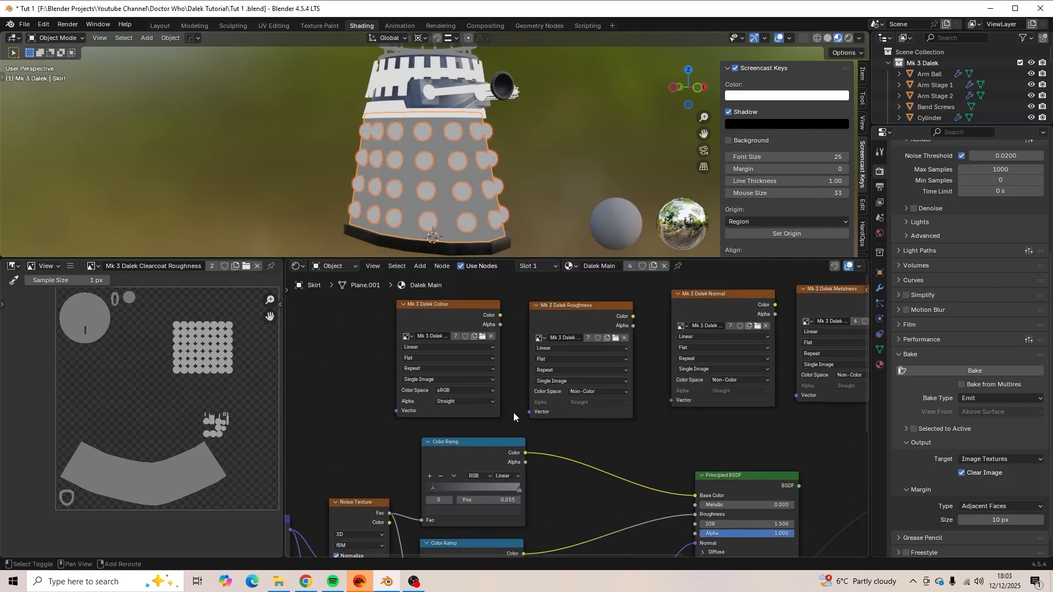
scroll(513, 417, up, 2)
click(470, 354)
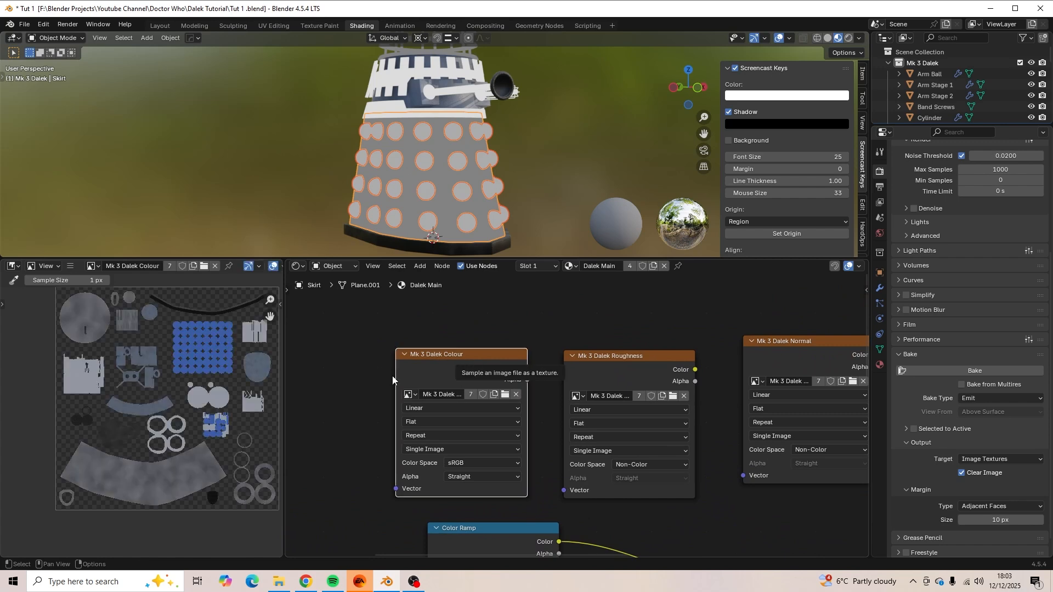
scroll(165, 415, up, 4)
scroll(168, 413, down, 2)
middle_drag(170, 406, 126, 416)
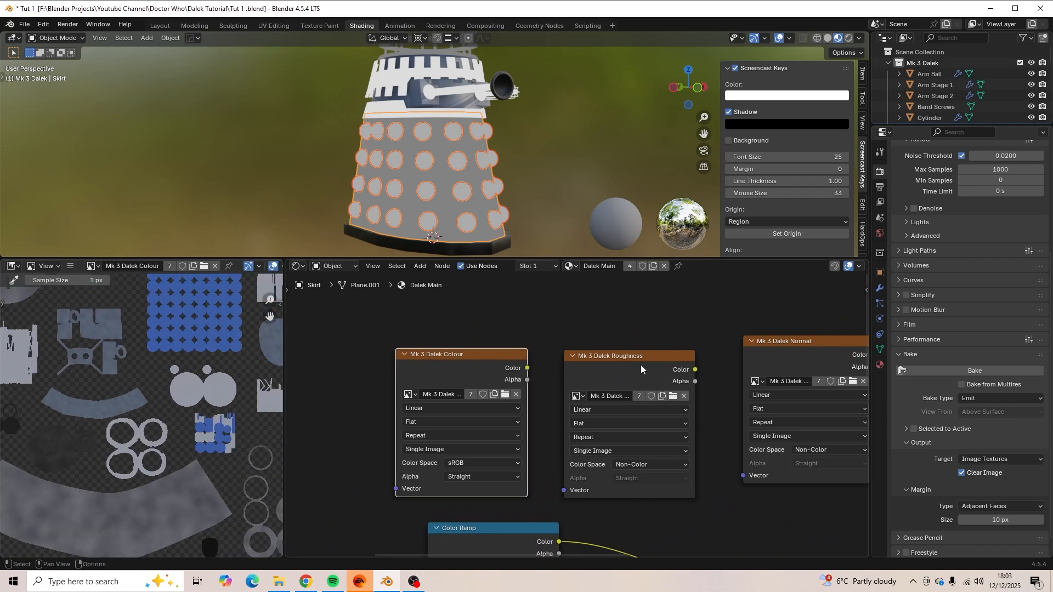
click(640, 365)
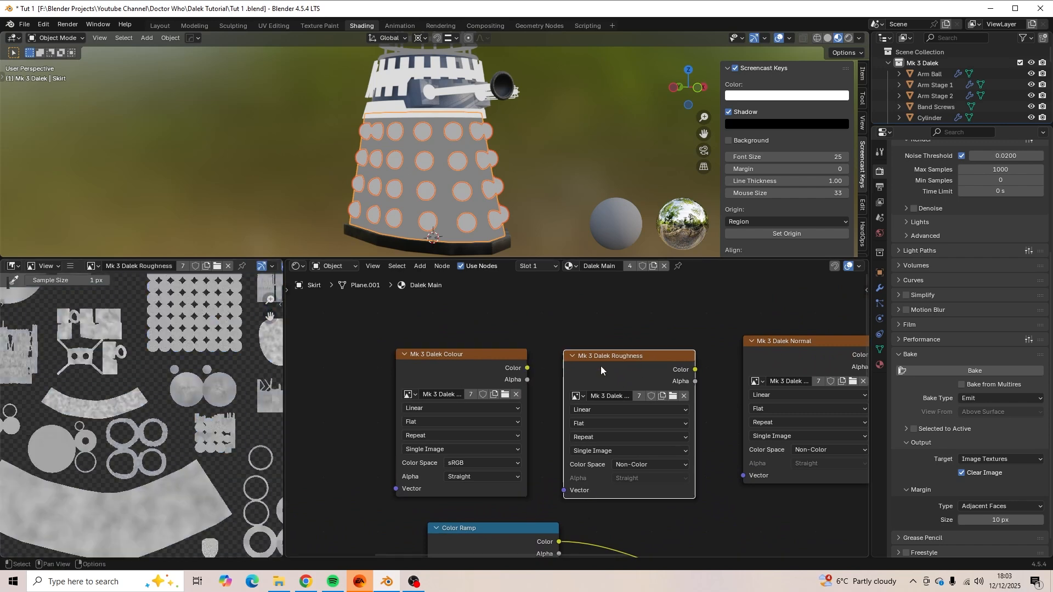
Review the baked Normal, Metalness and Clearcoat Weight maps one after another.
click(784, 346)
middle_drag(756, 513, 491, 517)
click(692, 341)
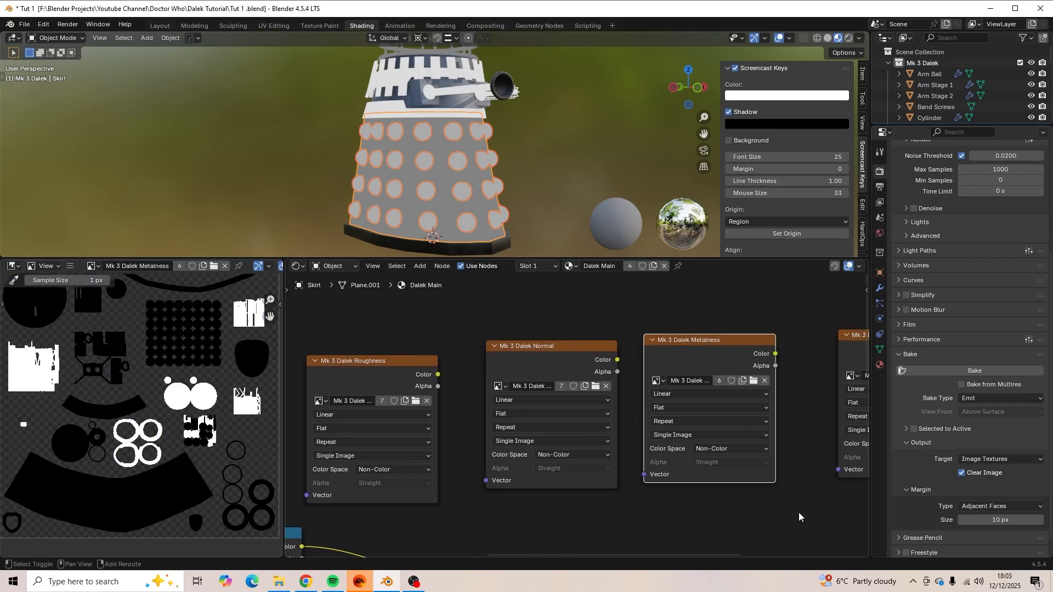
middle_drag(800, 515, 583, 529)
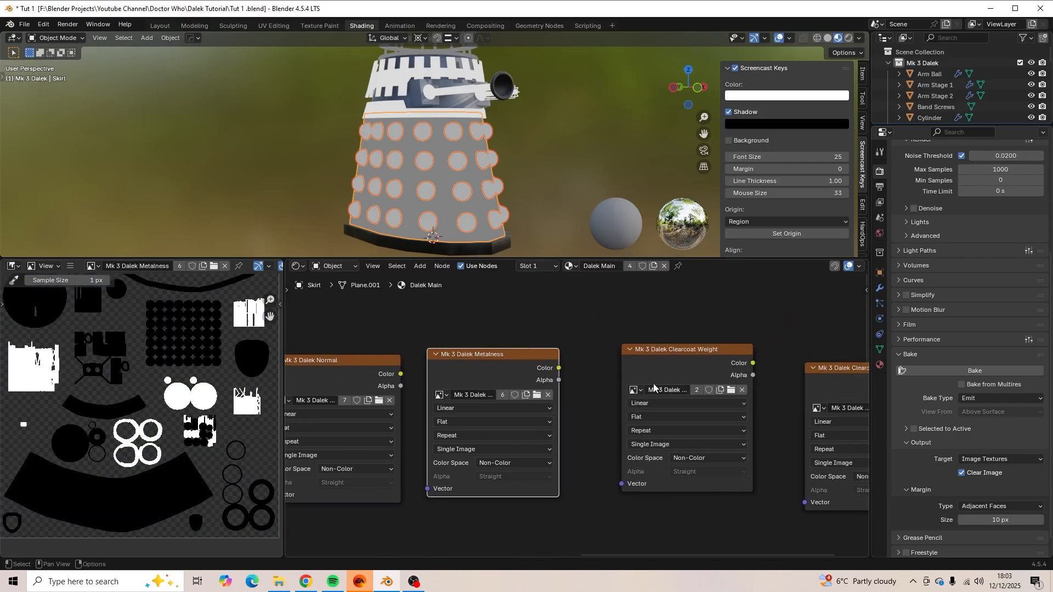
click(678, 354)
scroll(242, 466, down, 3)
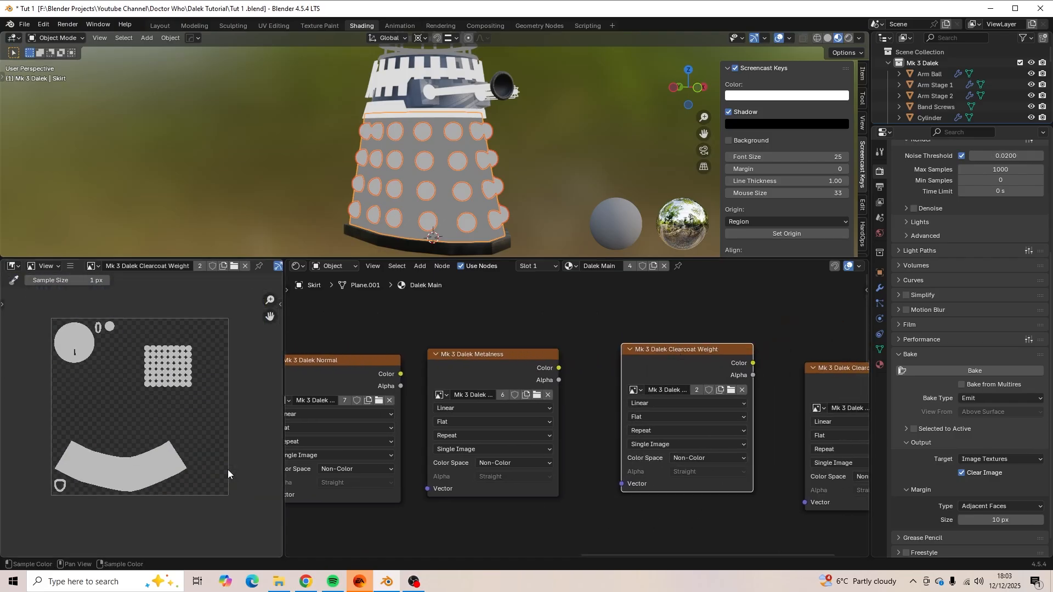
Examine the small parts on the Clearcoat Roughness map up close, and view the whole Dalek with its material nodes.
click(843, 367)
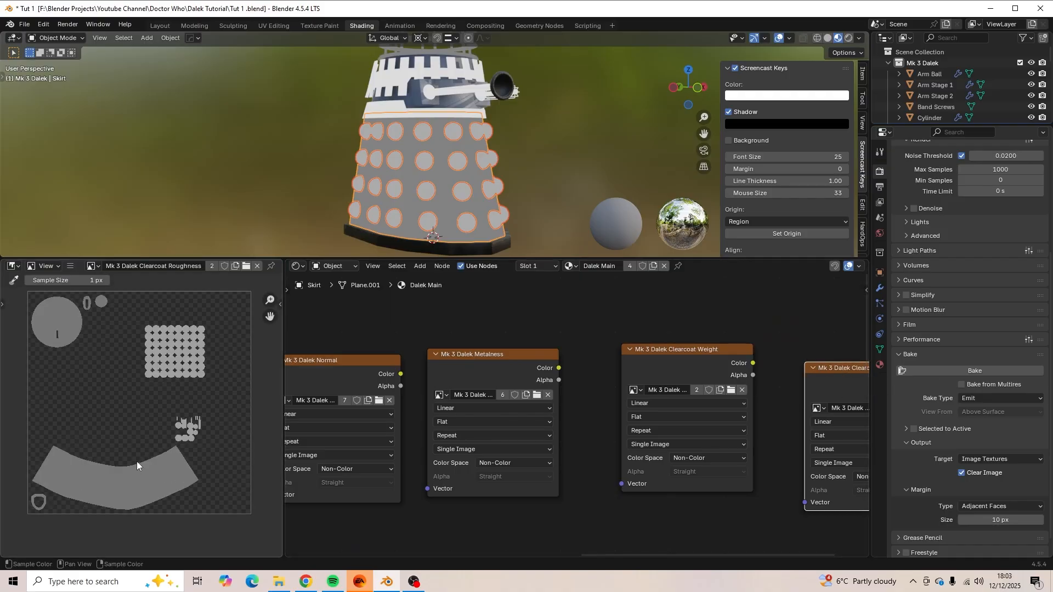
scroll(101, 439, up, 6)
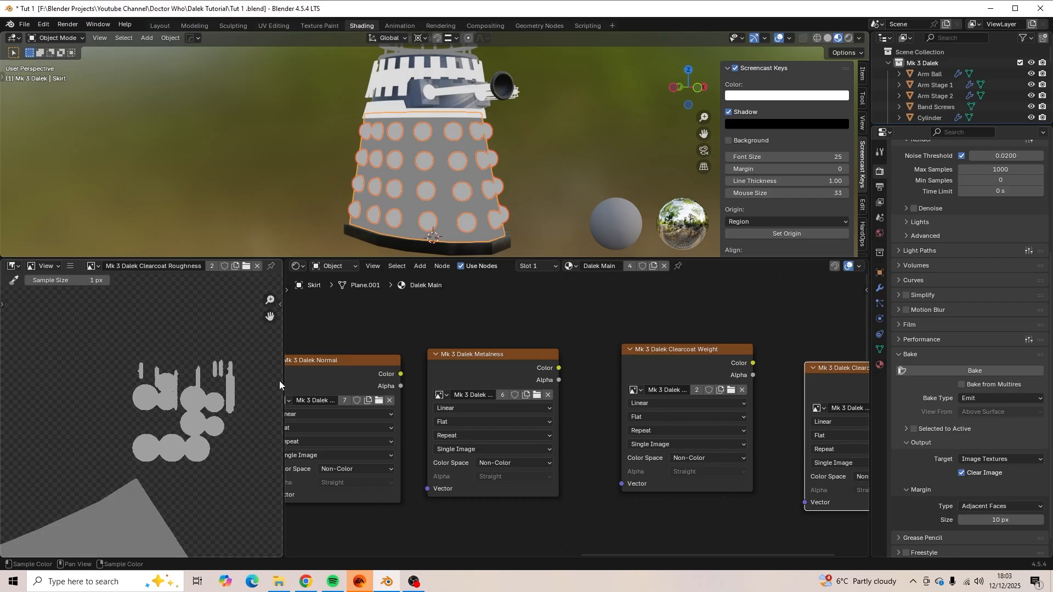
scroll(551, 293, down, 2)
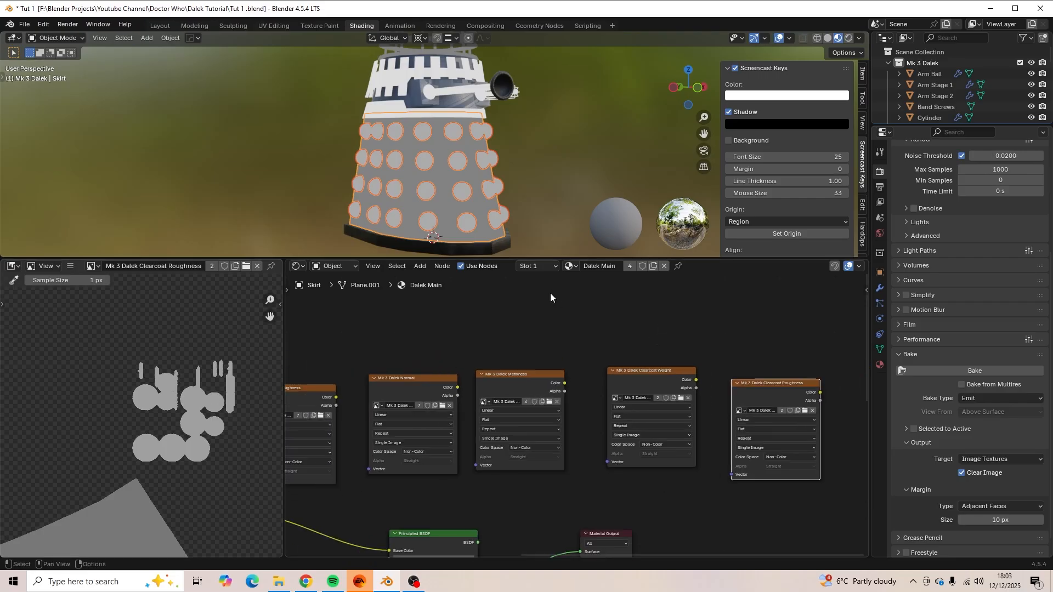
scroll(549, 294, down, 4)
shift+middle_drag(471, 183, 515, 198)
scroll(519, 200, down, 2)
scroll(515, 216, down, 2)
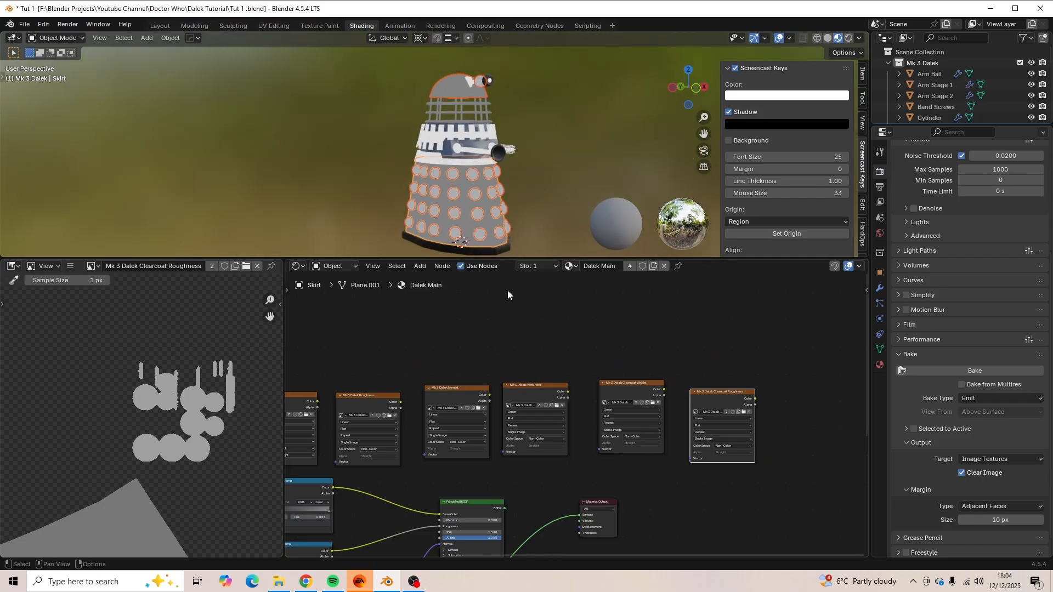
Switch to the Layout workspace and remove the Dalek Fender material slot from the Fender at the Dalek's base.
click(167, 26)
scroll(528, 264, down, 2)
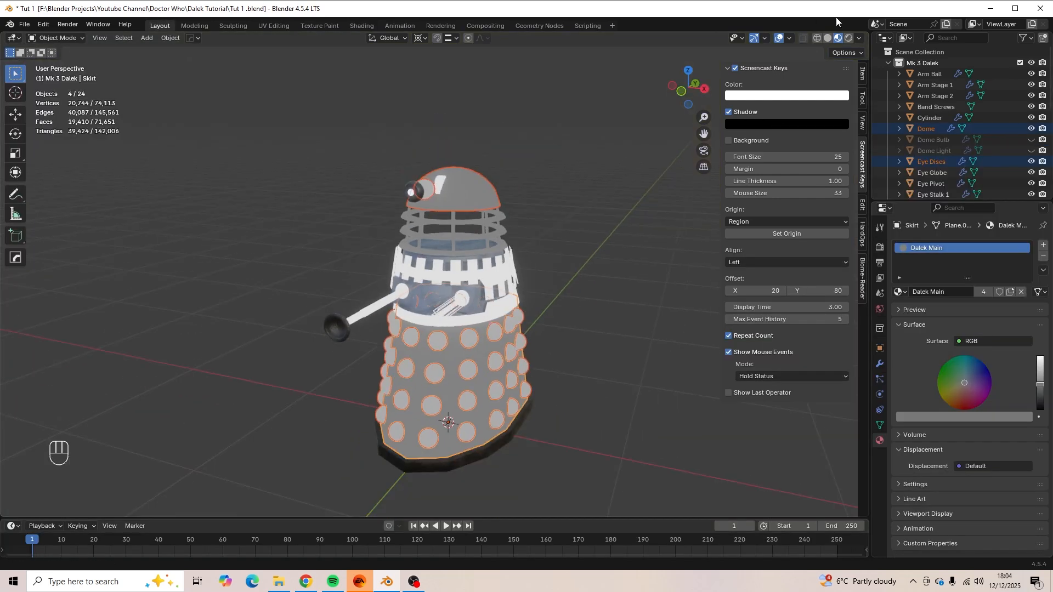
key(alt)
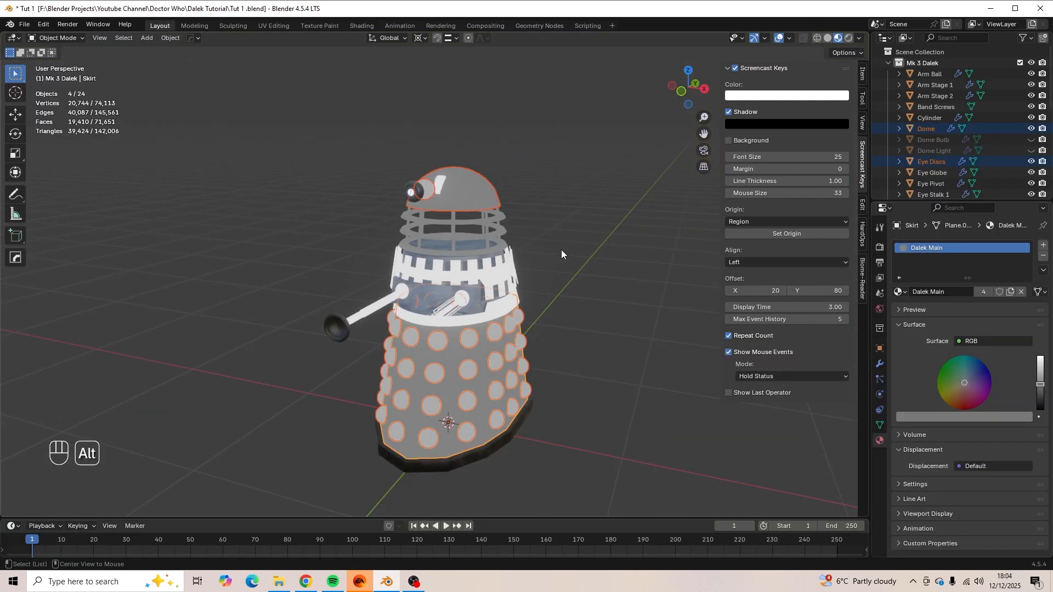
click(475, 200)
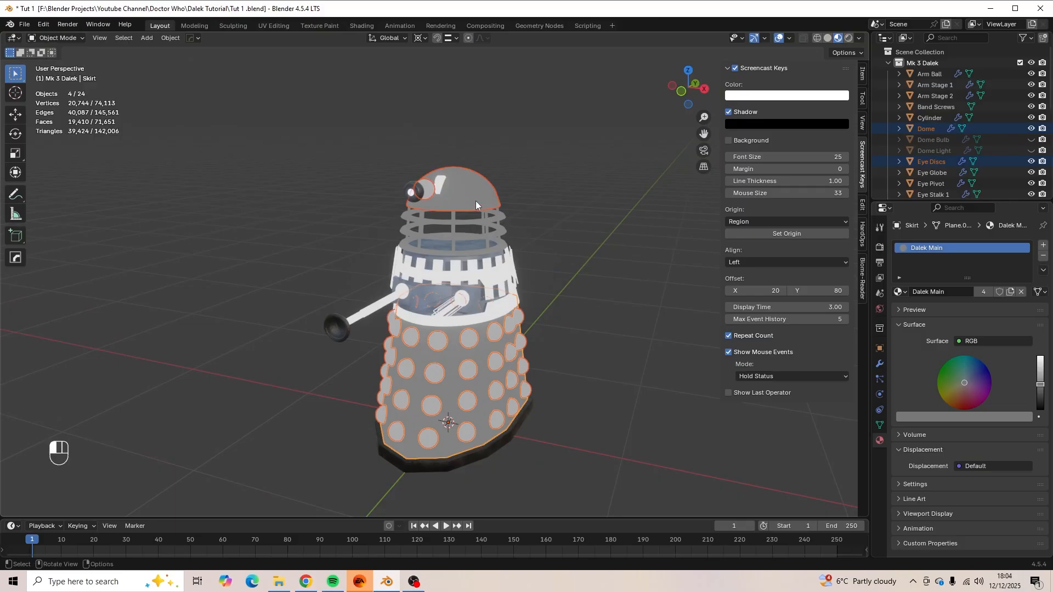
scroll(489, 233, up, 4)
scroll(497, 263, down, 4)
shift+middle_drag(508, 331, 522, 231)
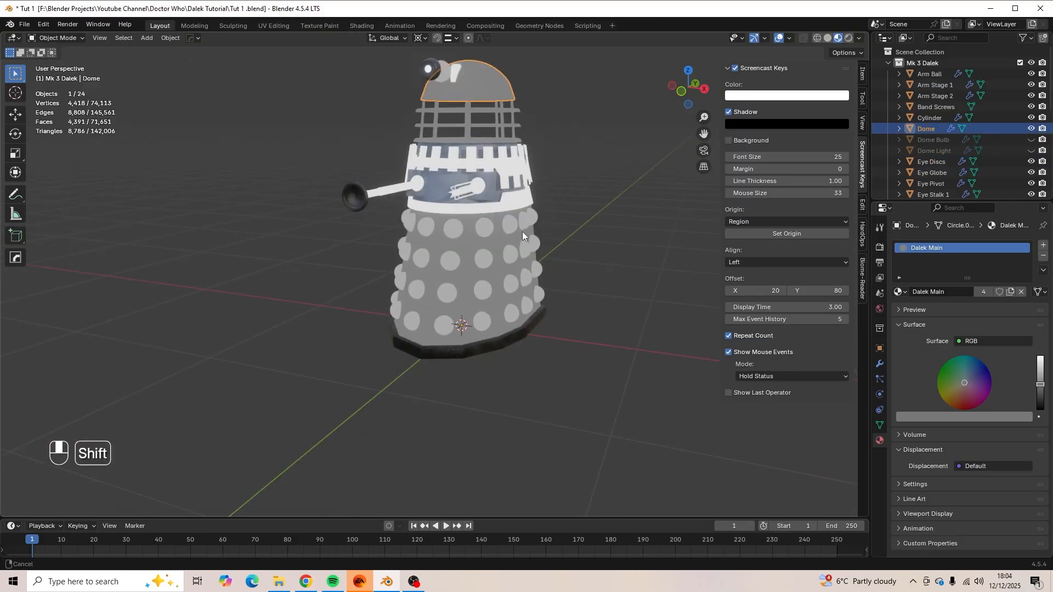
middle_drag(527, 273, 491, 282)
scroll(483, 307, up, 4)
shift+middle_drag(491, 404, 494, 358)
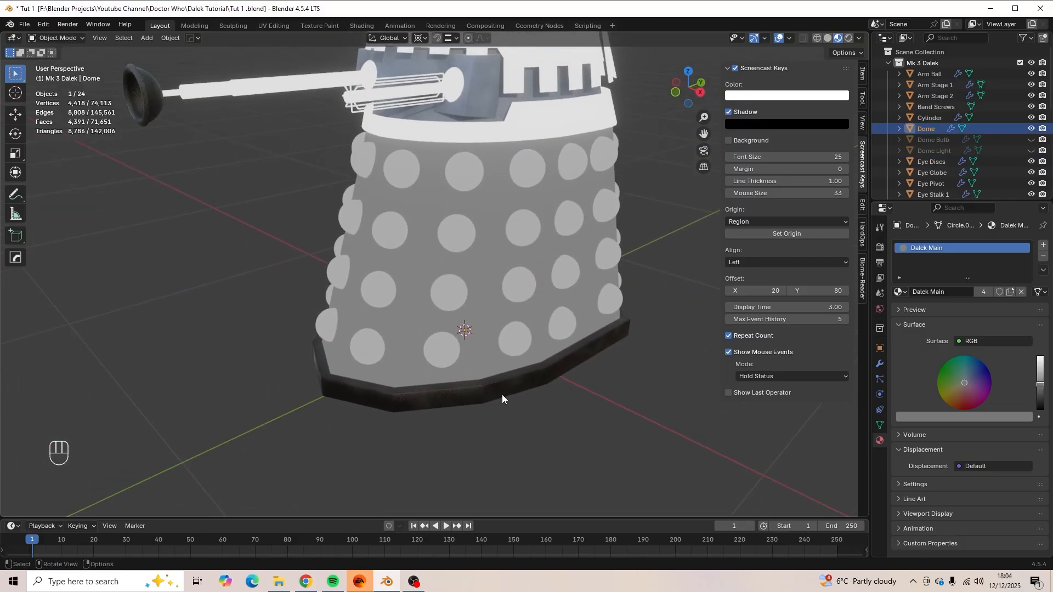
click(499, 392)
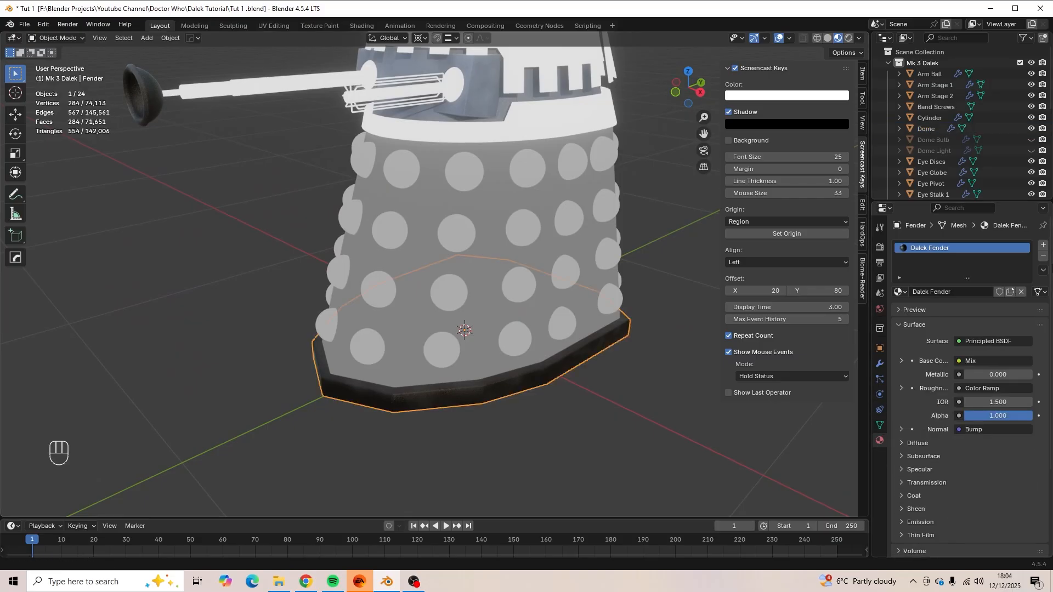
click(1044, 257)
Remove the material slots from the Skirt and the Hemispheres.
click(509, 363)
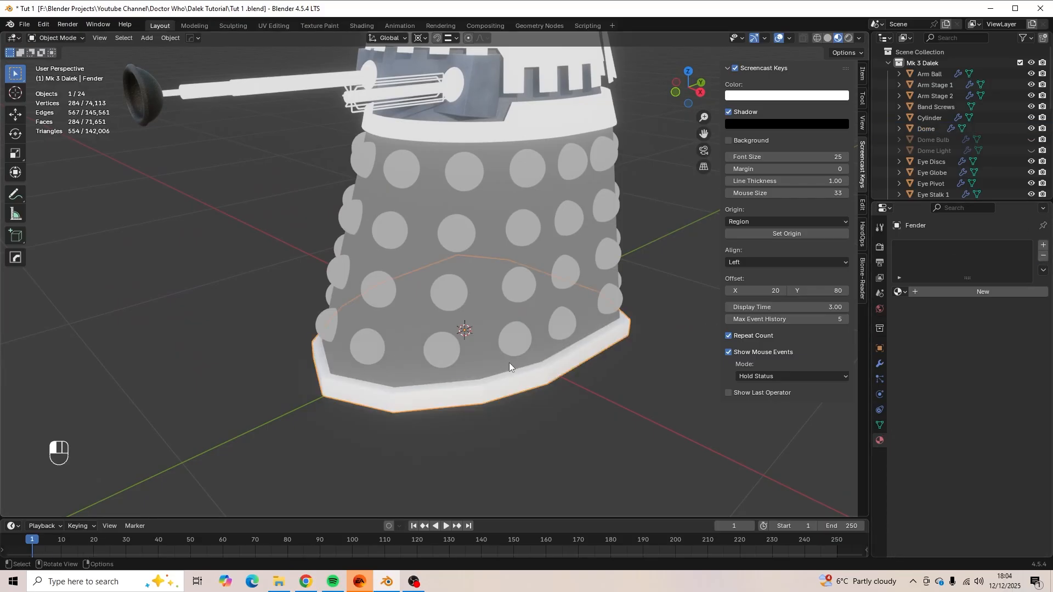
click(1044, 257)
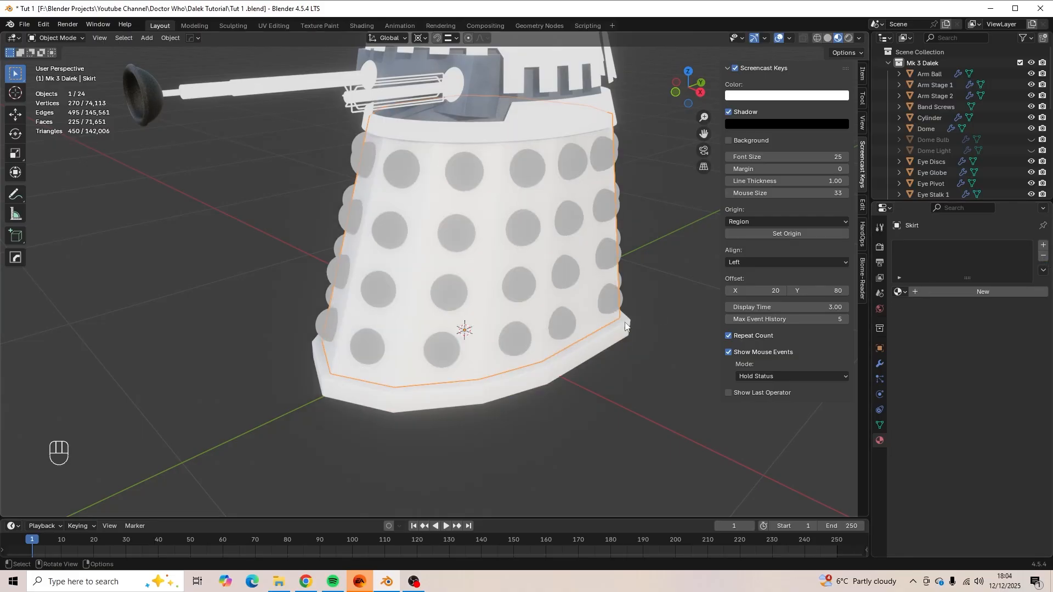
click(519, 337)
click(1044, 257)
Remove the material slots from the Gun Box and the Gun Rod.
shift+middle_drag(595, 285, 583, 381)
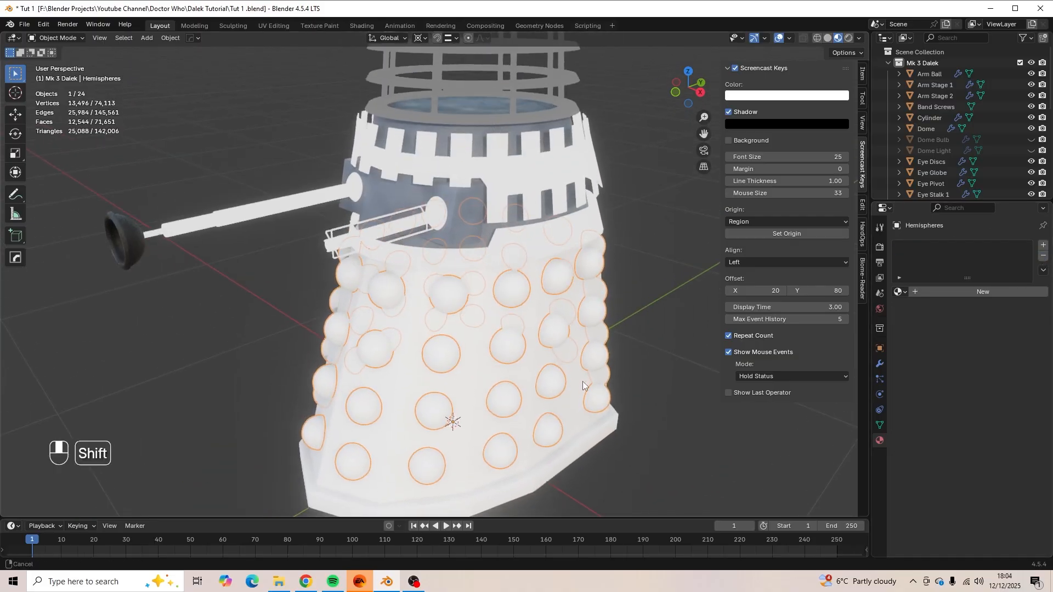
scroll(518, 259, up, 3)
scroll(532, 238, down, 3)
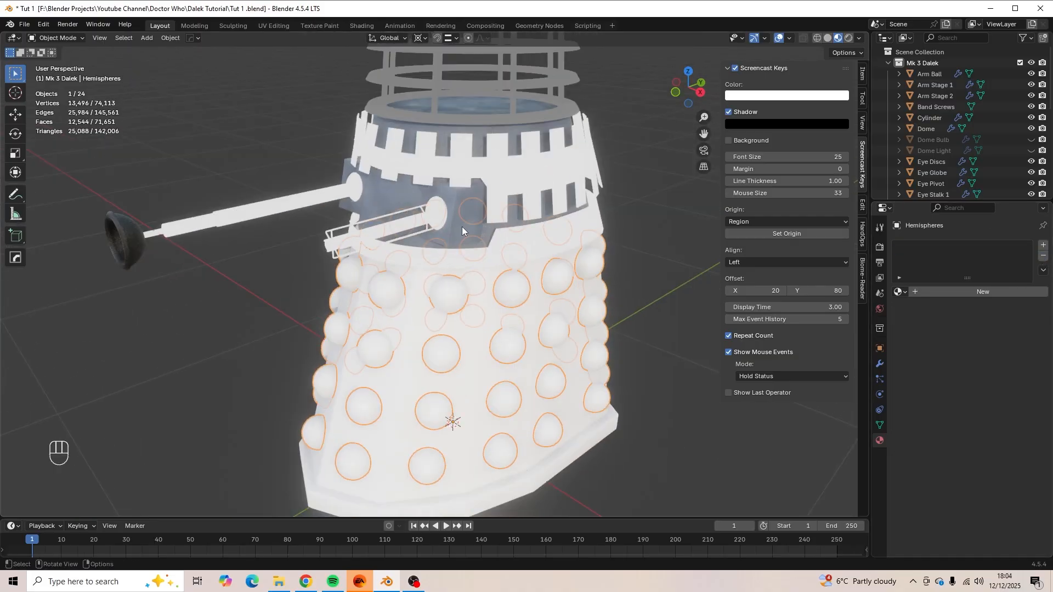
click(462, 226)
click(1043, 257)
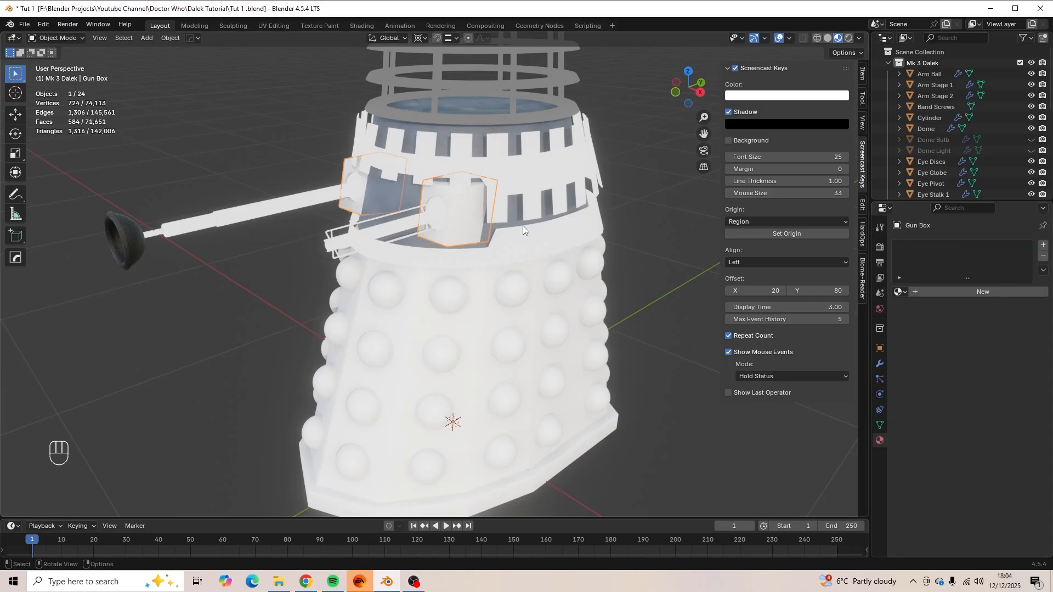
click(415, 218)
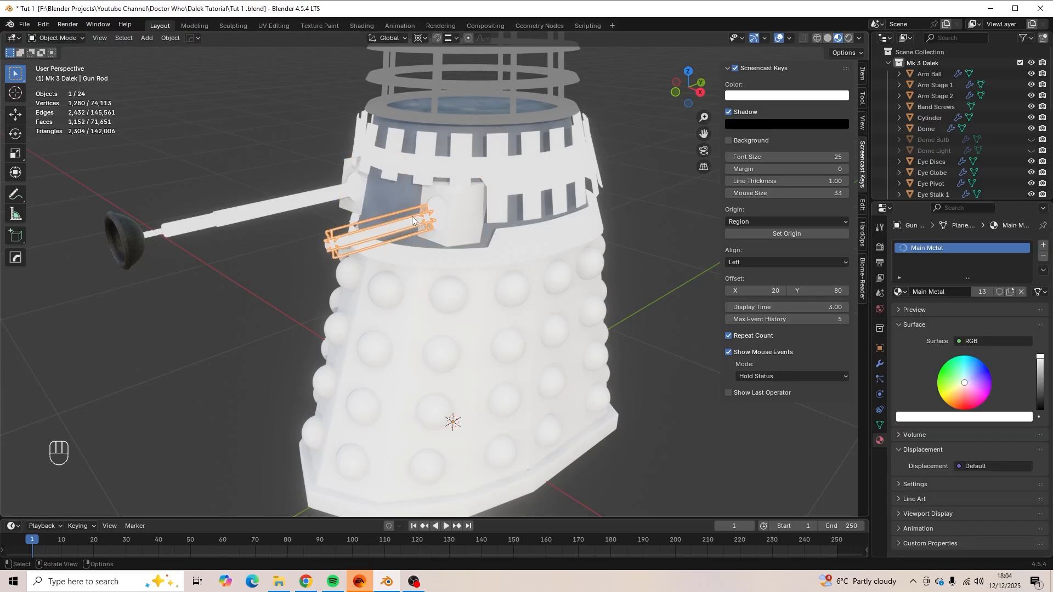
click(1043, 256)
Remove Main Metal from the gun's central Cylinder and Dalek Shoulders from the Shoulders.
shift+middle_drag(451, 238, 549, 264)
scroll(548, 265, up, 1)
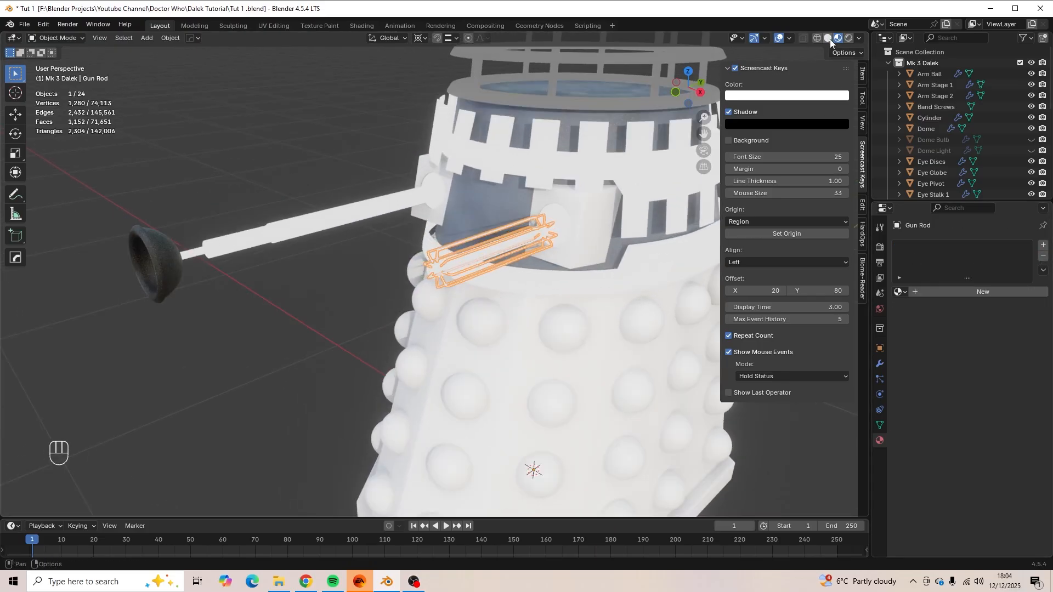
scroll(522, 209, up, 3)
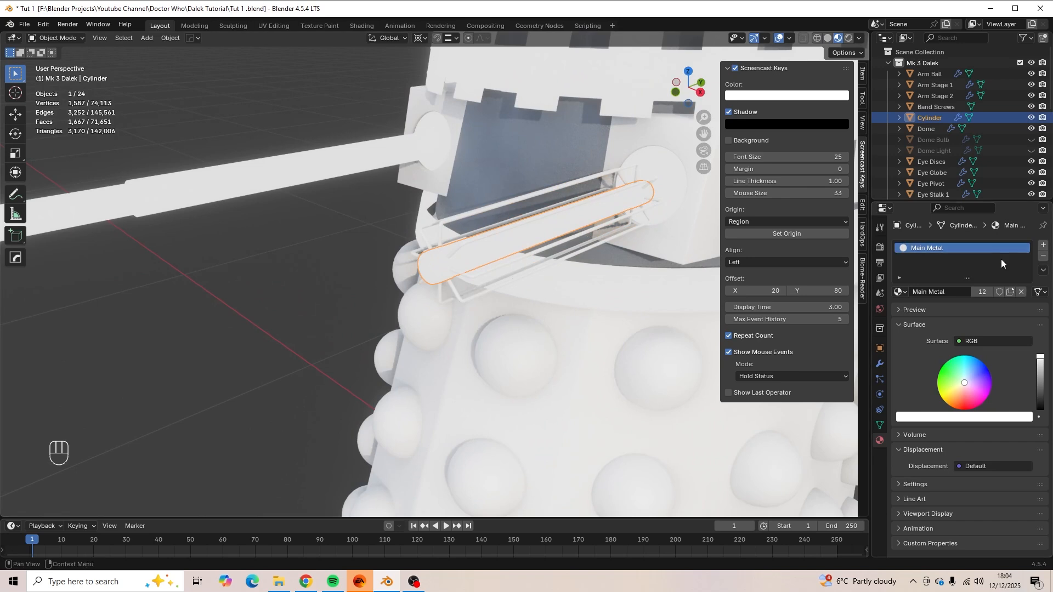
click(684, 215)
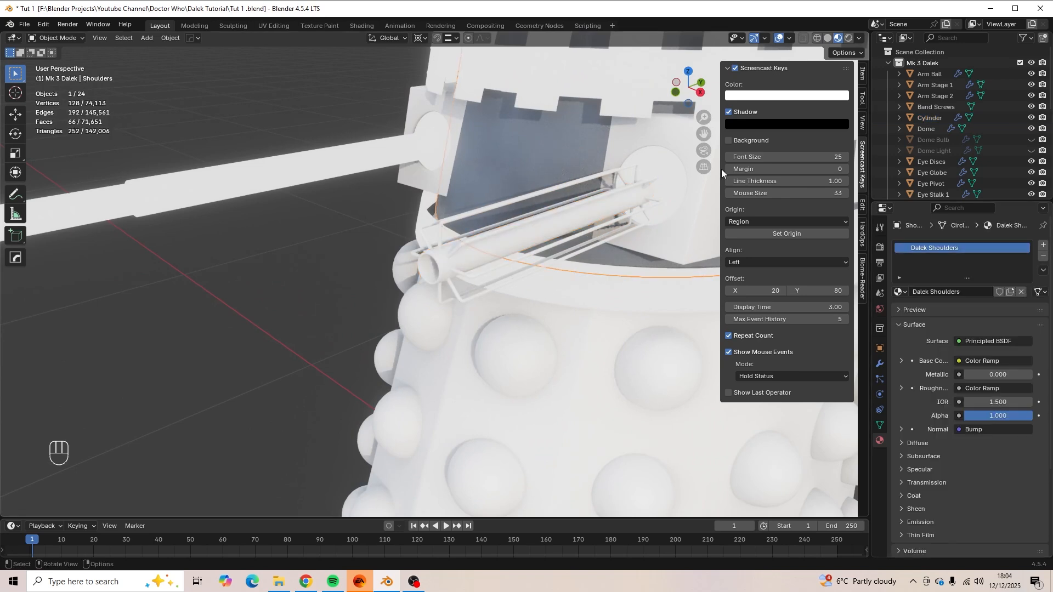
click(1042, 258)
Remove the material slots from Arm Stage 1, the Gun ball, the Arm Ball and the Plunger.
scroll(379, 196, down, 5)
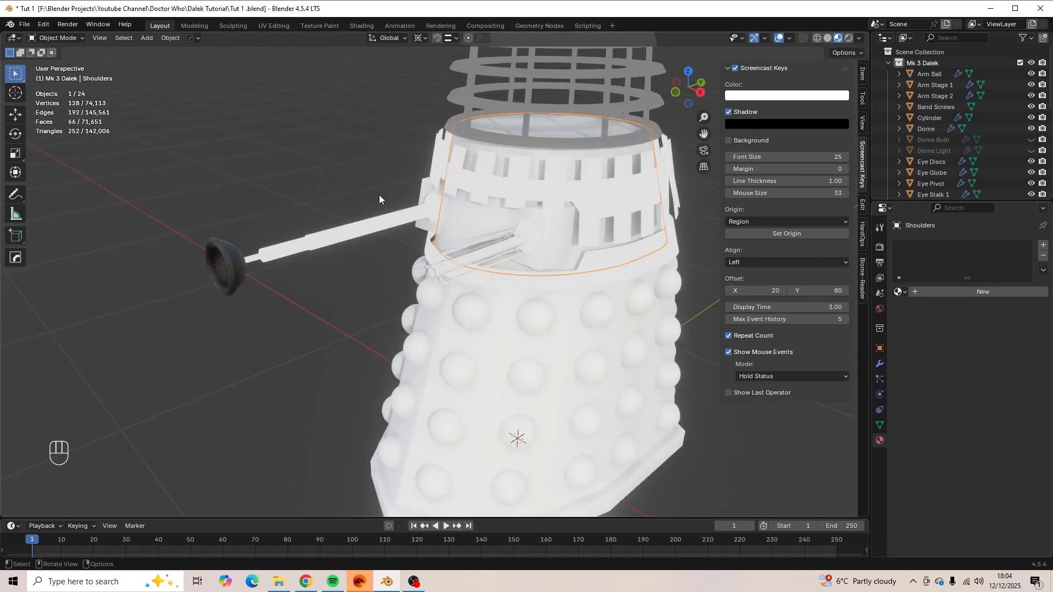
click(381, 219)
click(1043, 257)
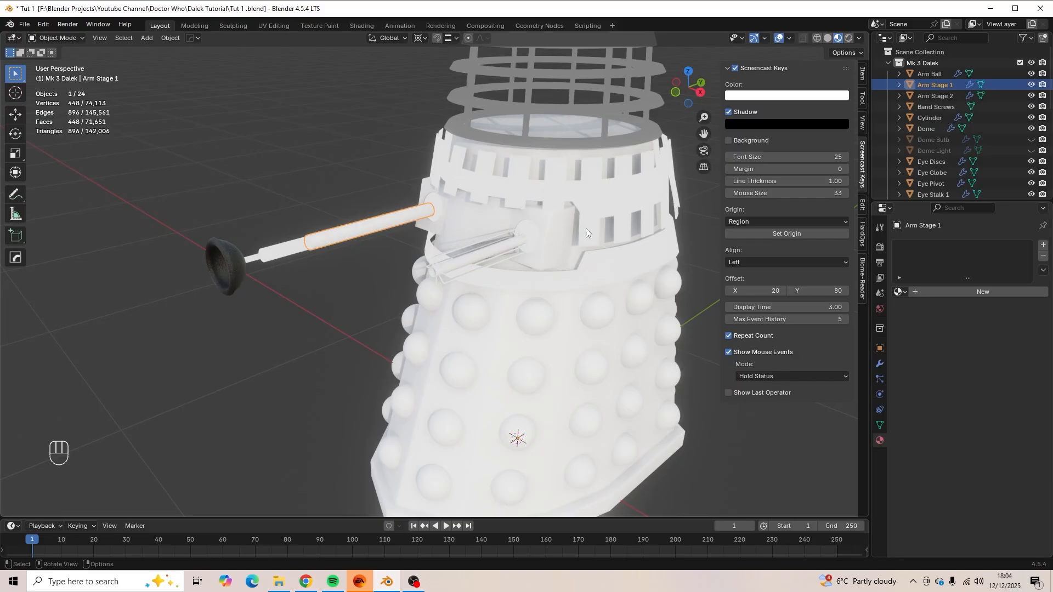
click(522, 229)
click(1043, 257)
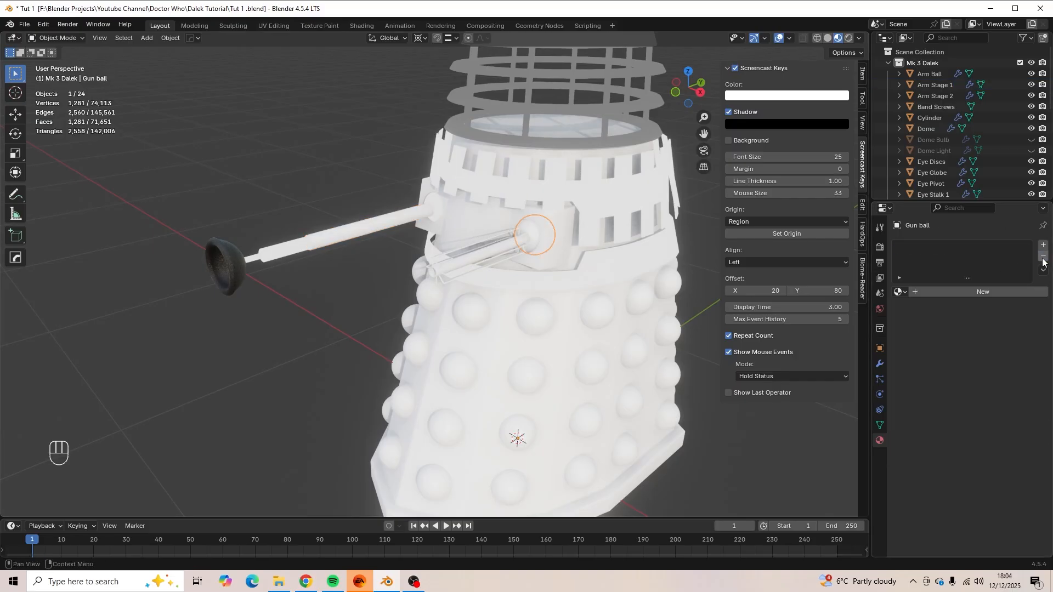
click(437, 208)
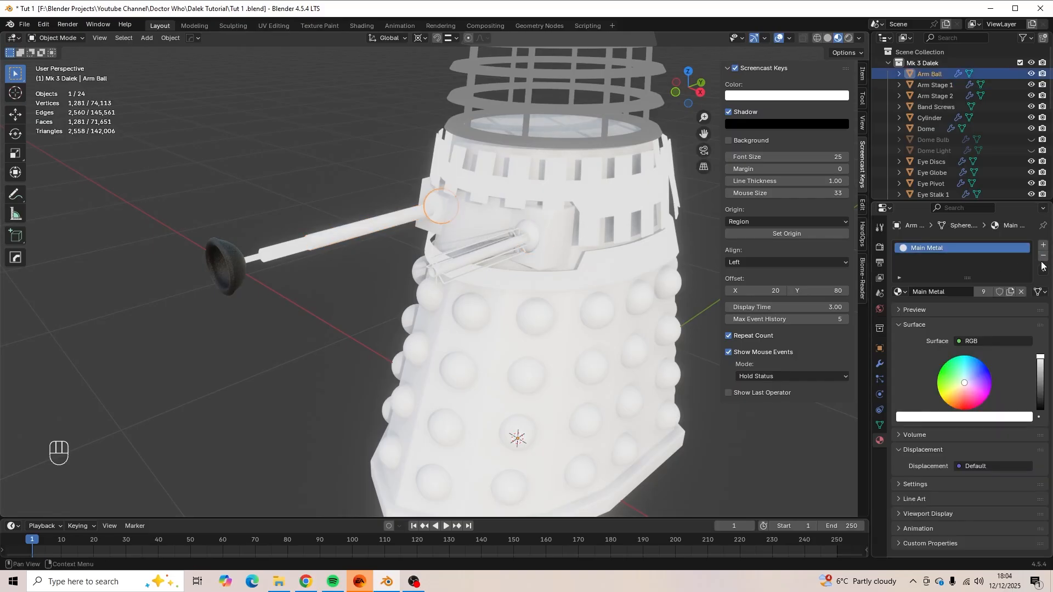
click(1043, 256)
click(242, 264)
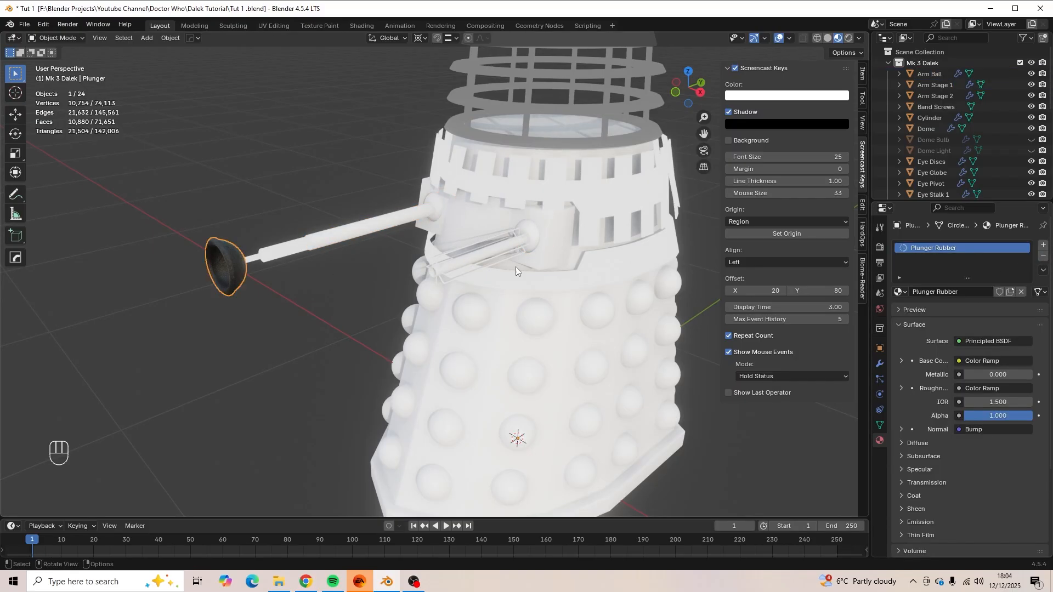
click(1044, 256)
Remove the material slots from the Neck Rings and the neck Struts.
shift+middle_drag(606, 263, 528, 353)
scroll(528, 354, up, 1)
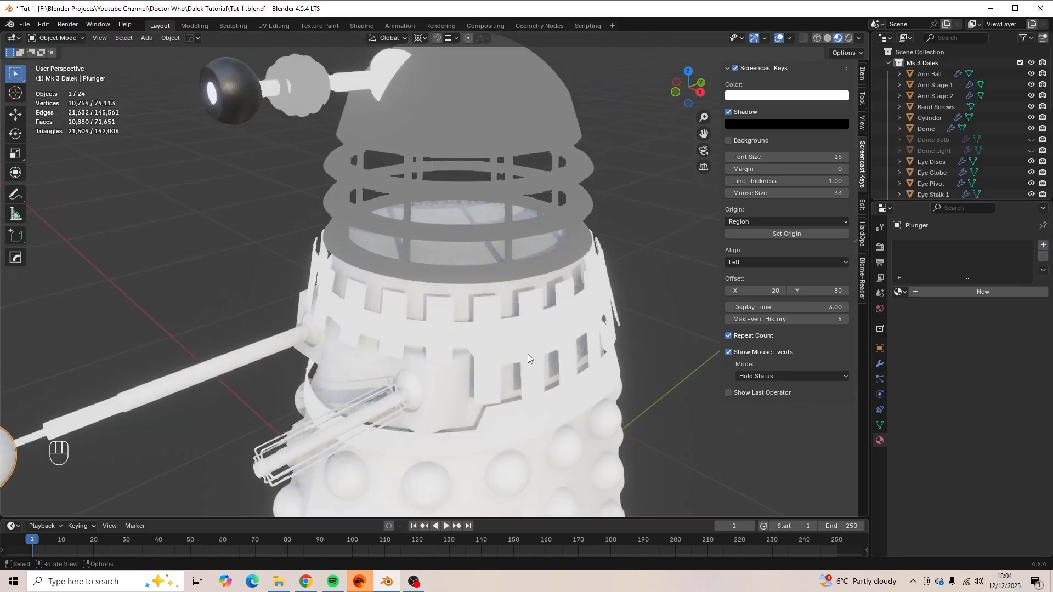
scroll(527, 323, up, 1)
click(541, 274)
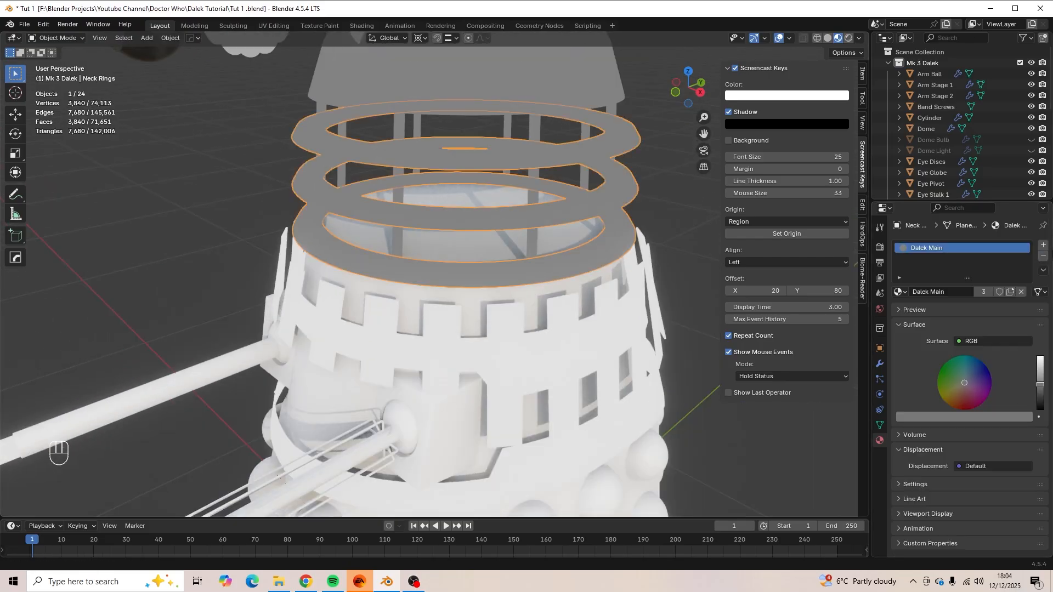
click(1044, 257)
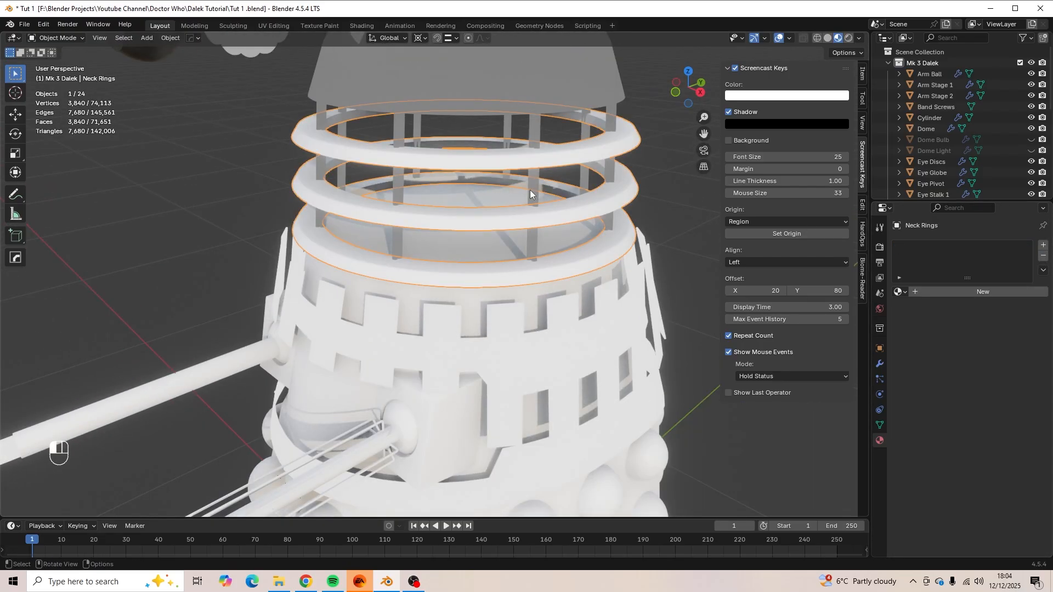
click(530, 190)
click(1043, 256)
Remove the material slots from the Dome and the Eye Pivot.
middle_drag(655, 258, 587, 277)
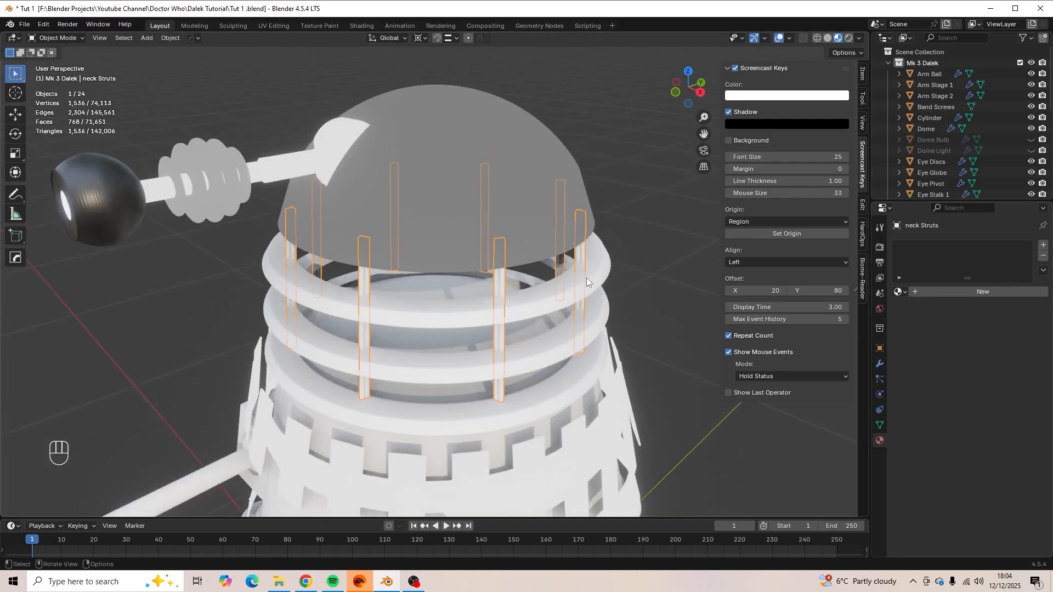
click(465, 199)
click(1044, 256)
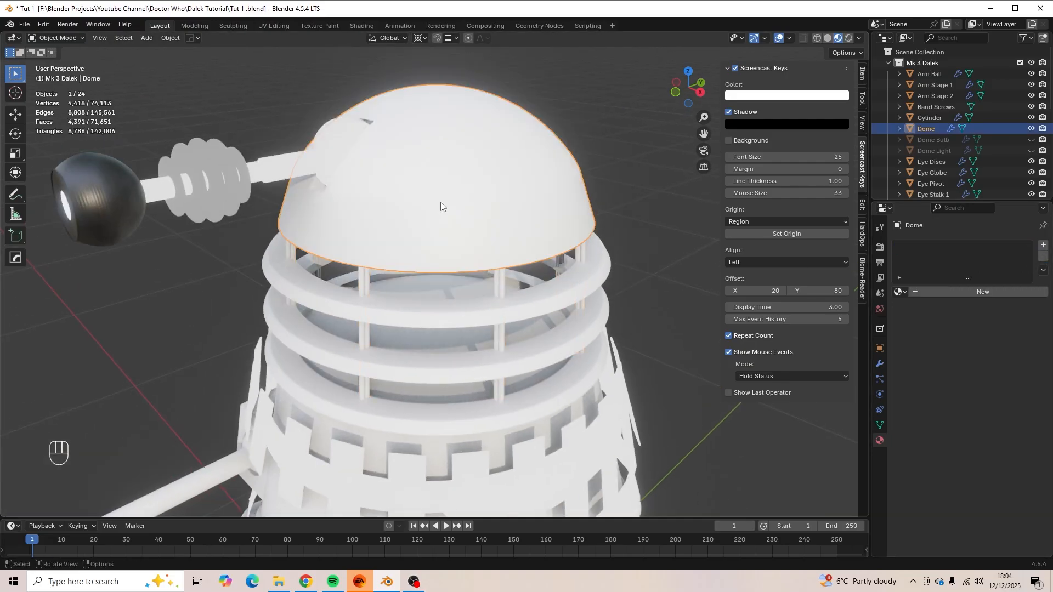
click(342, 142)
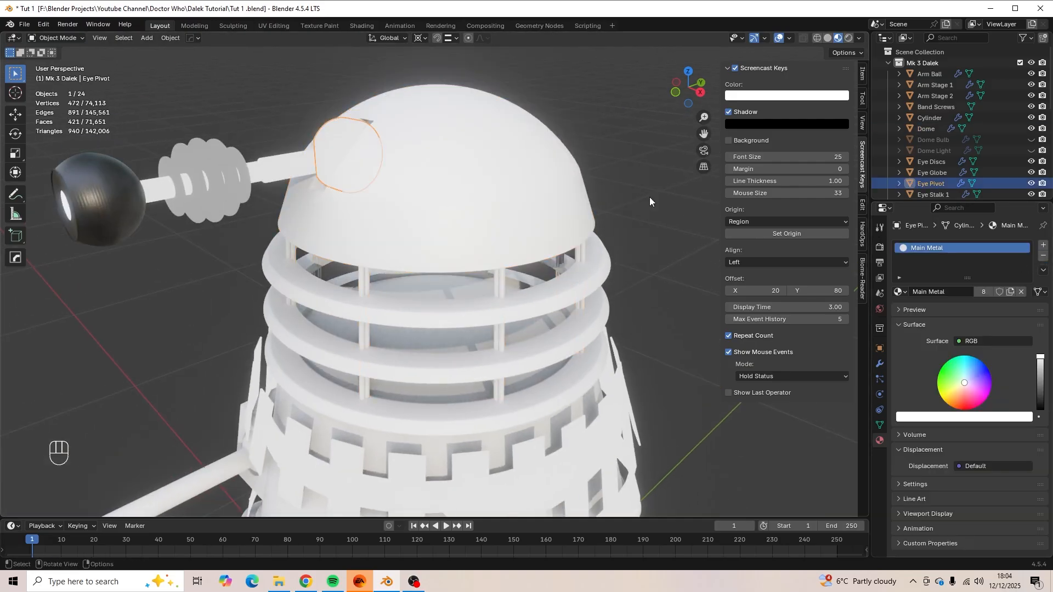
click(1044, 257)
Remove the Main Metal material slot from Eye Stalk 1 and from Eye Stalk Inner.
click(307, 173)
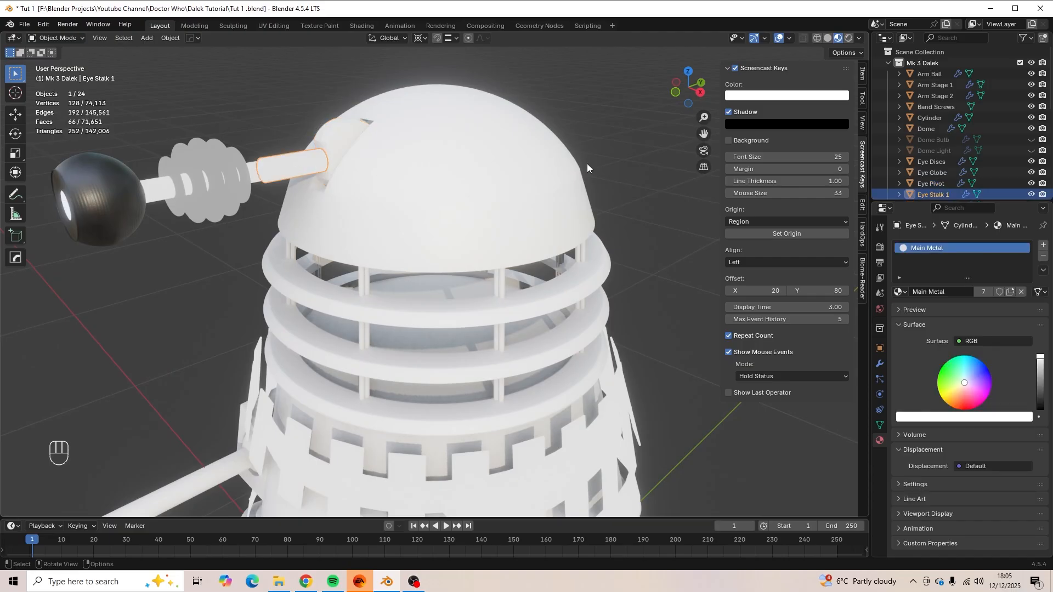
click(1044, 257)
click(244, 162)
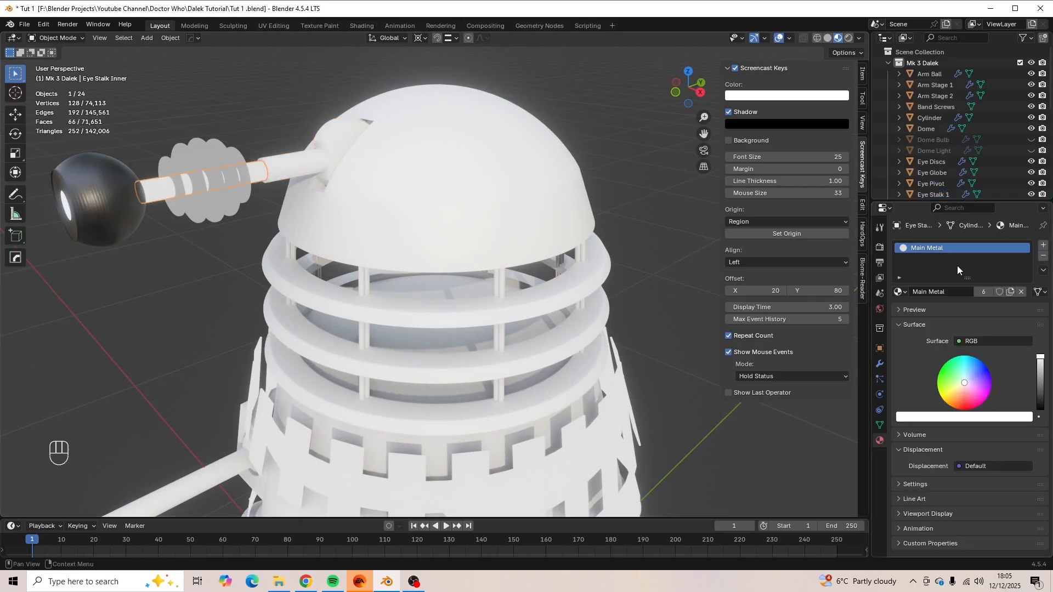
click(1044, 257)
Remove the material from the Eye Discs and the Eye Globe material from the Eye Globe, keeping its Eye Glow slot.
scroll(282, 250, up, 5)
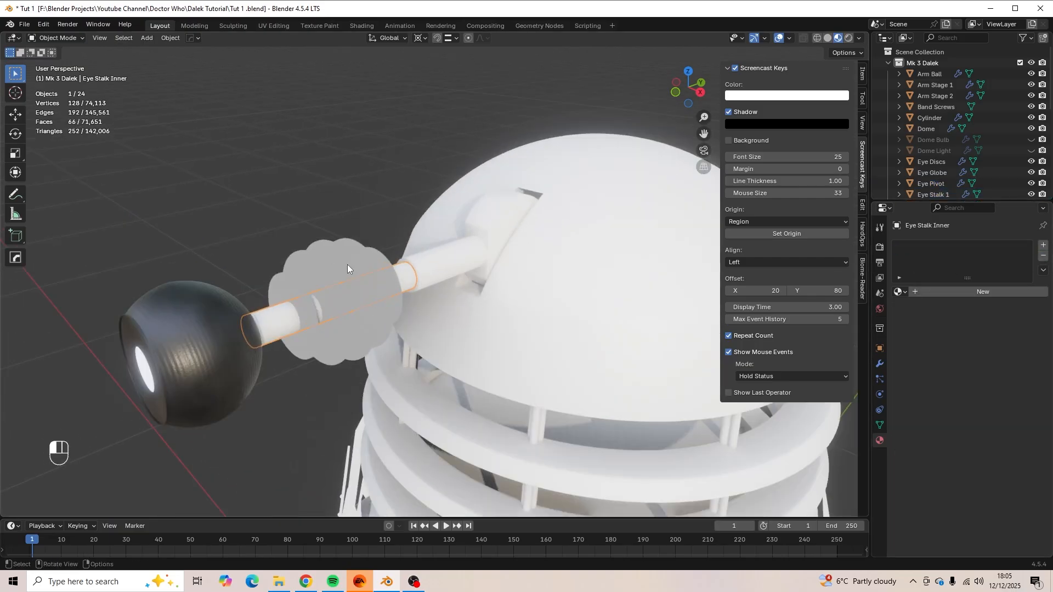
click(348, 266)
click(1043, 256)
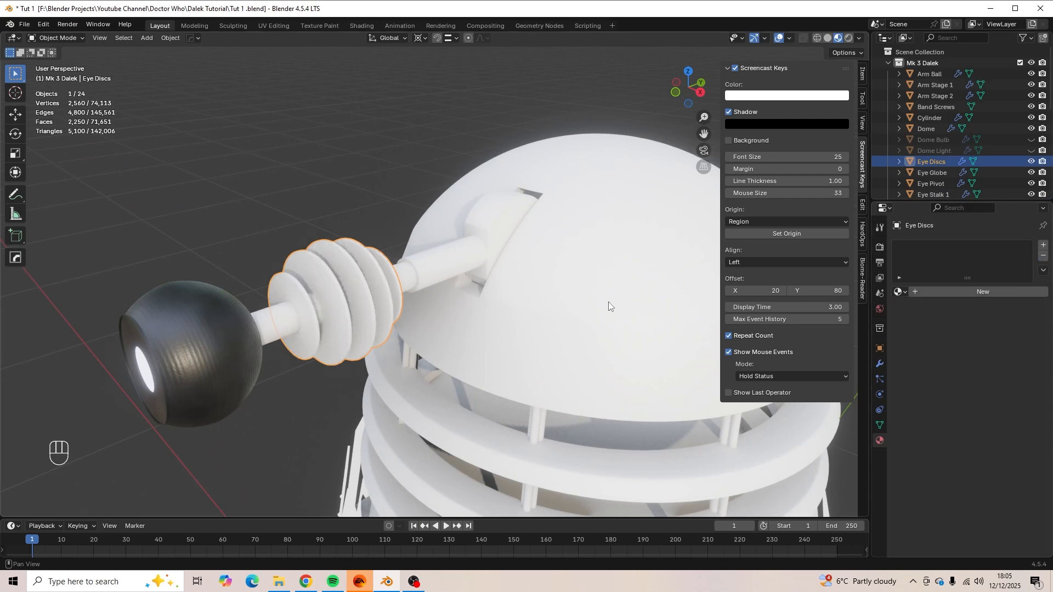
click(193, 345)
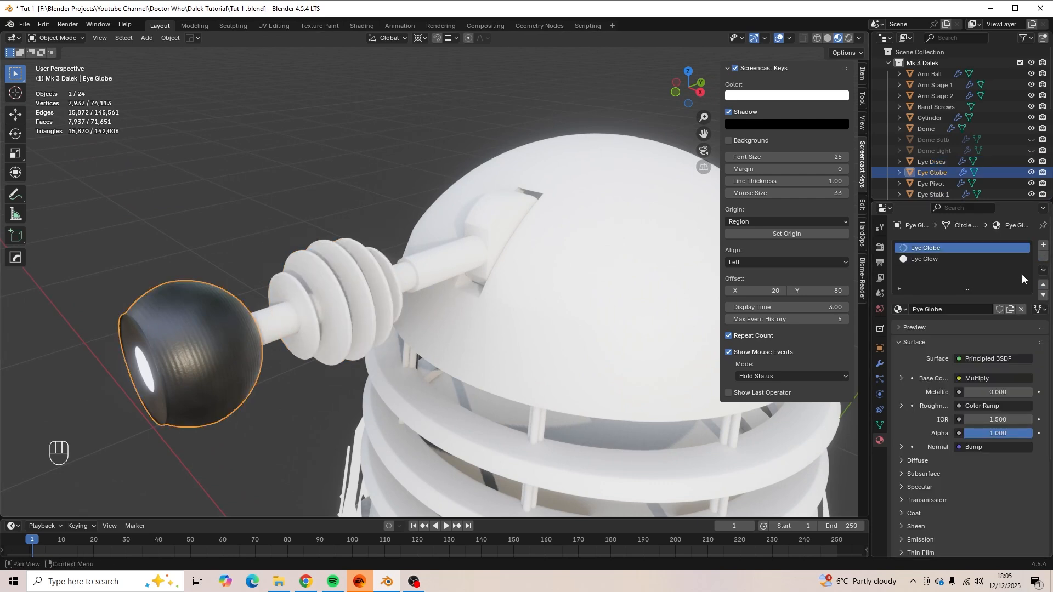
click(1043, 257)
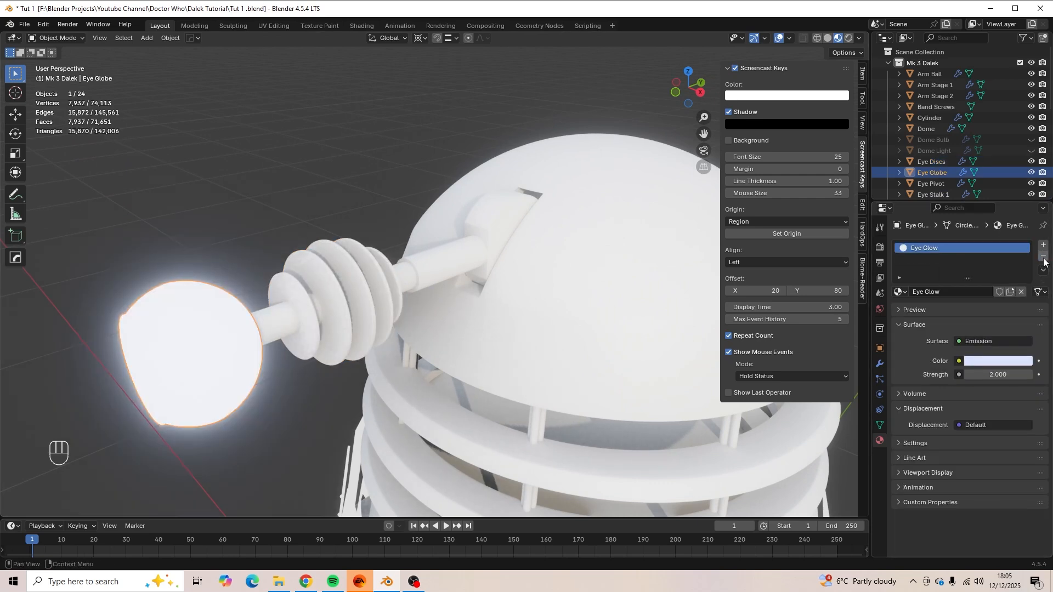
Deselect the Eye Globe and set the compositor to Disabled in the viewport shading options.
scroll(598, 336, down, 8)
click(614, 352)
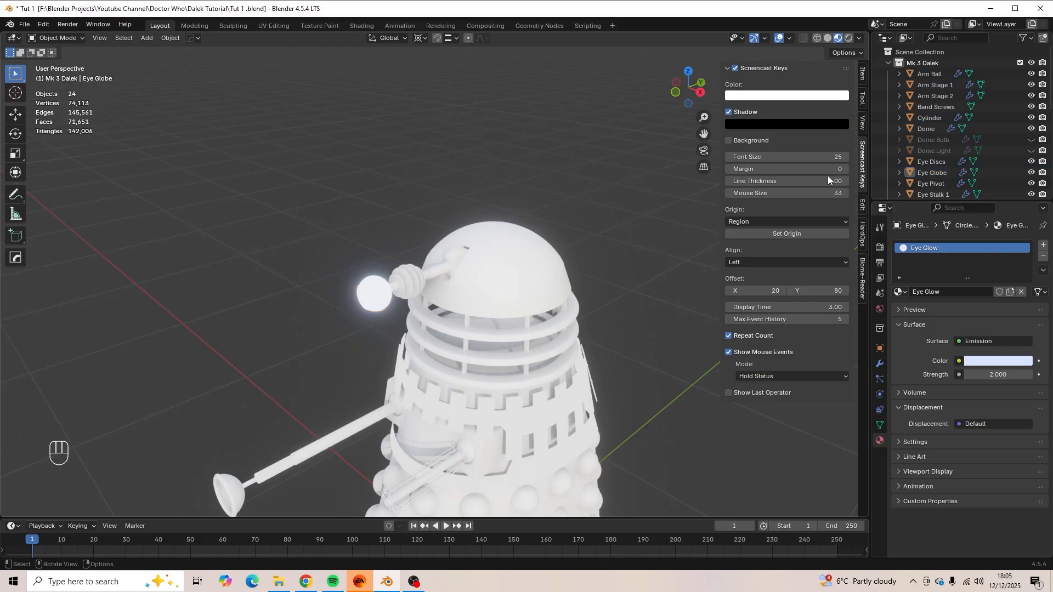
click(859, 37)
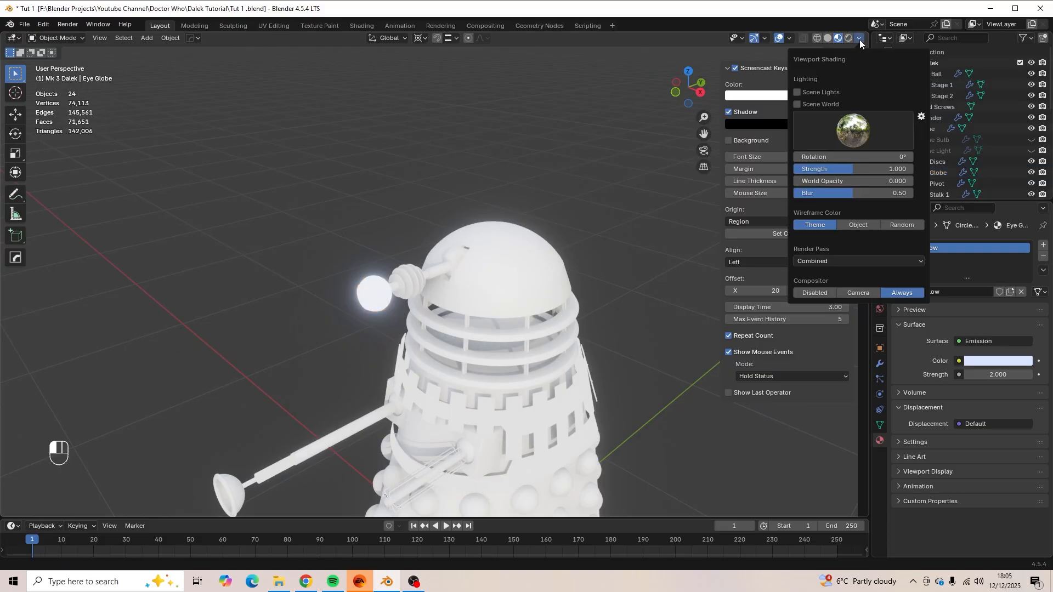
click(827, 292)
mouse_move(631, 387)
middle_down()
mouse_move(641, 376)
mouse_move(697, 386)
mouse_move(592, 308)
mouse_move(610, 319)
middle_up()
scroll(592, 308, up, 4)
scroll(611, 319, down, 5)
shift+middle_drag(526, 419, 558, 332)
scroll(530, 360, up, 3)
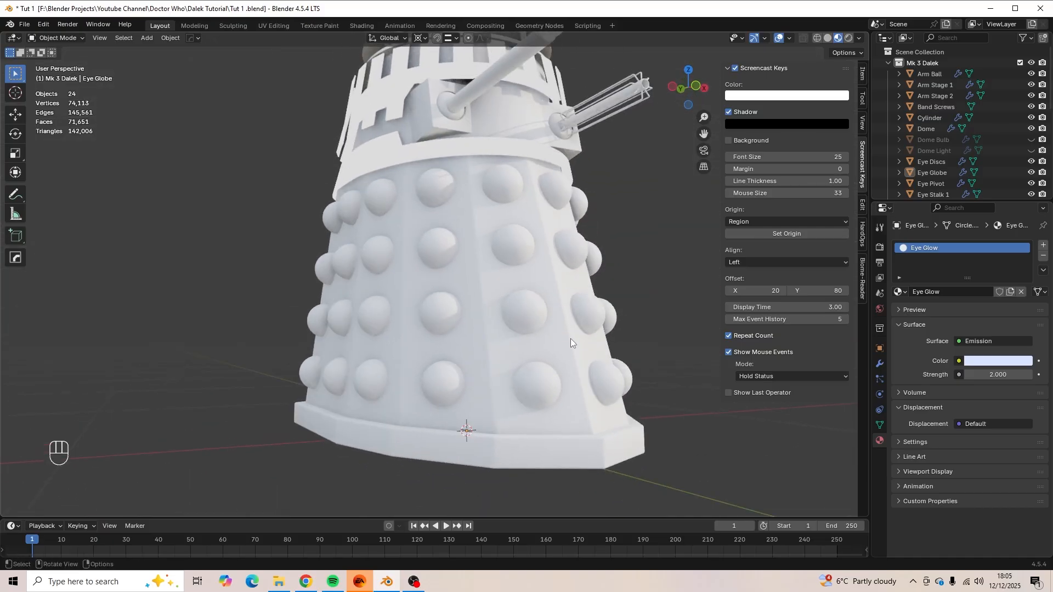
Create a new material on the Skirt and name it Mk 3 Shawcraft Dalek.
click(569, 341)
click(981, 296)
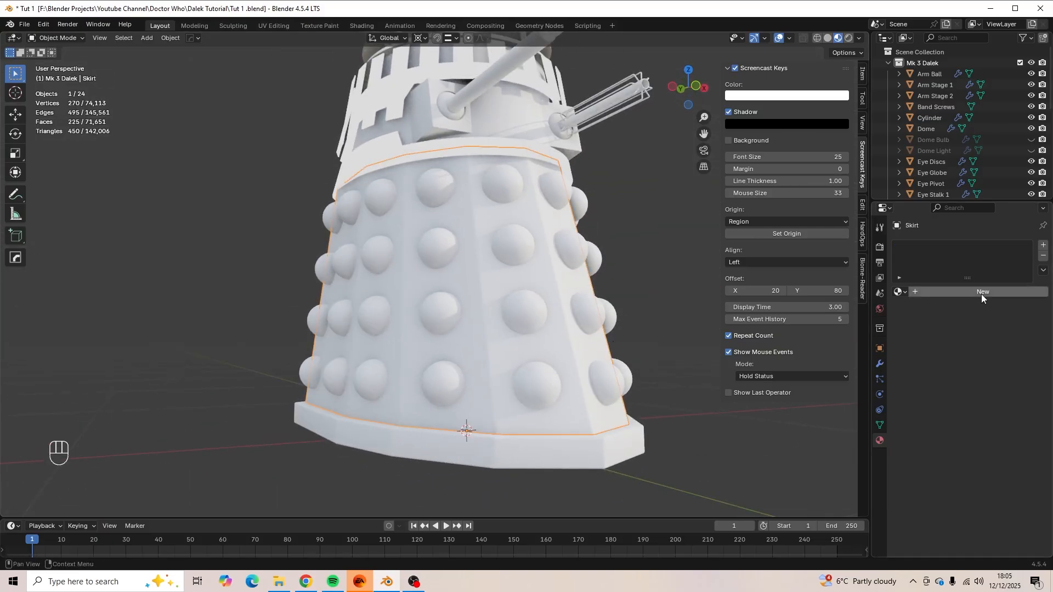
double_click(956, 296)
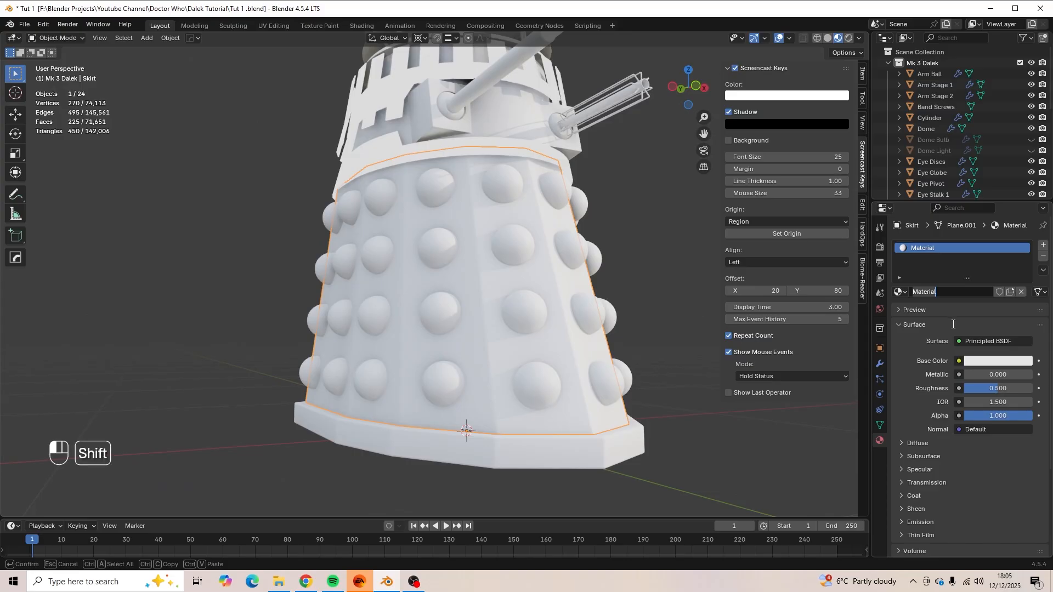
text(Mk 3 Shaw)
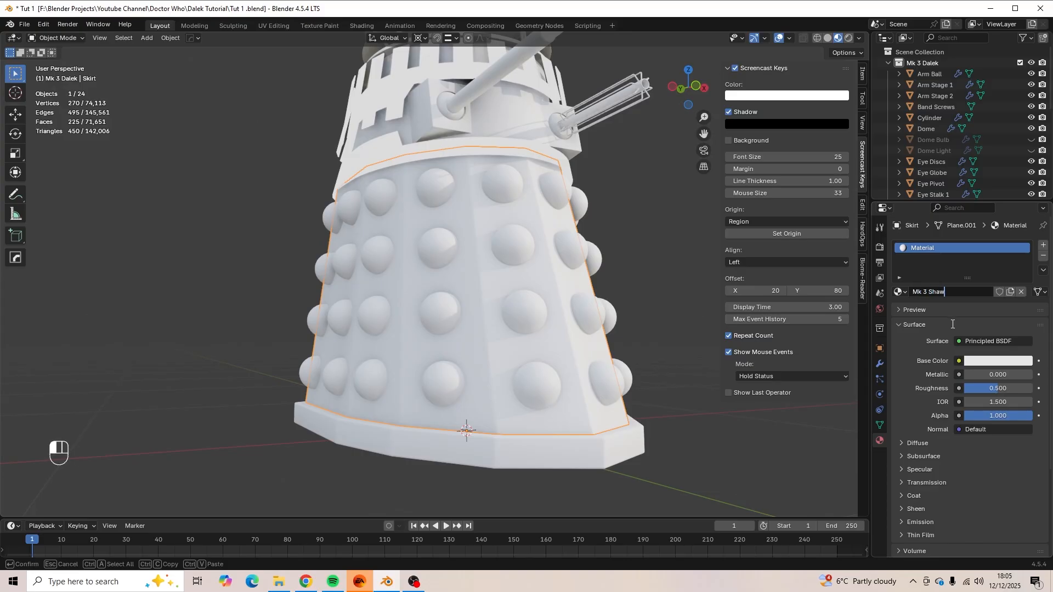
text(craft Dalek)
key(Return)
middle_drag(521, 230, 522, 274)
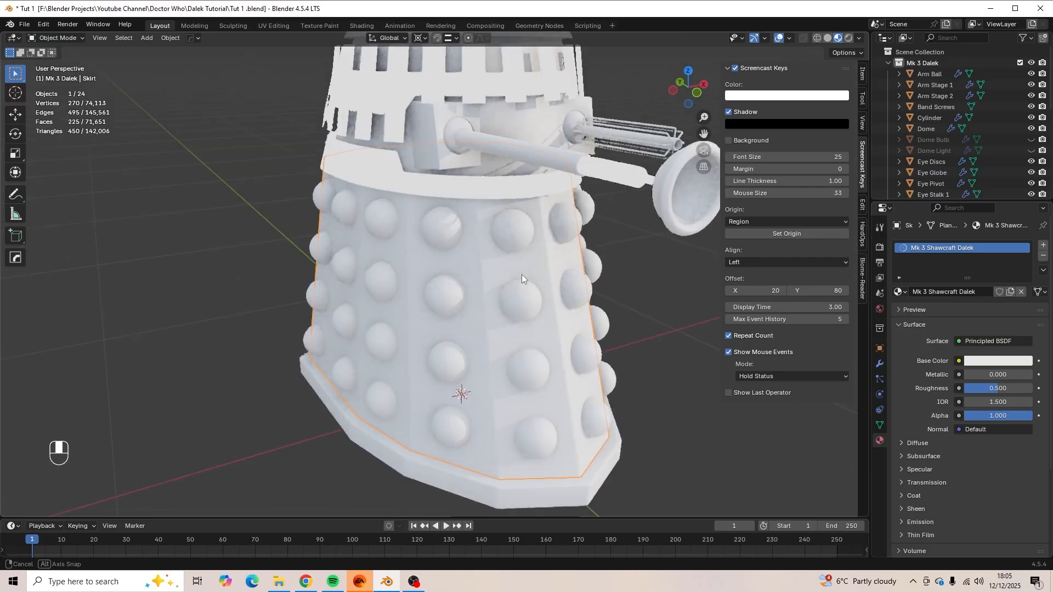
scroll(524, 274, down, 2)
shift+middle_drag(414, 255, 418, 279)
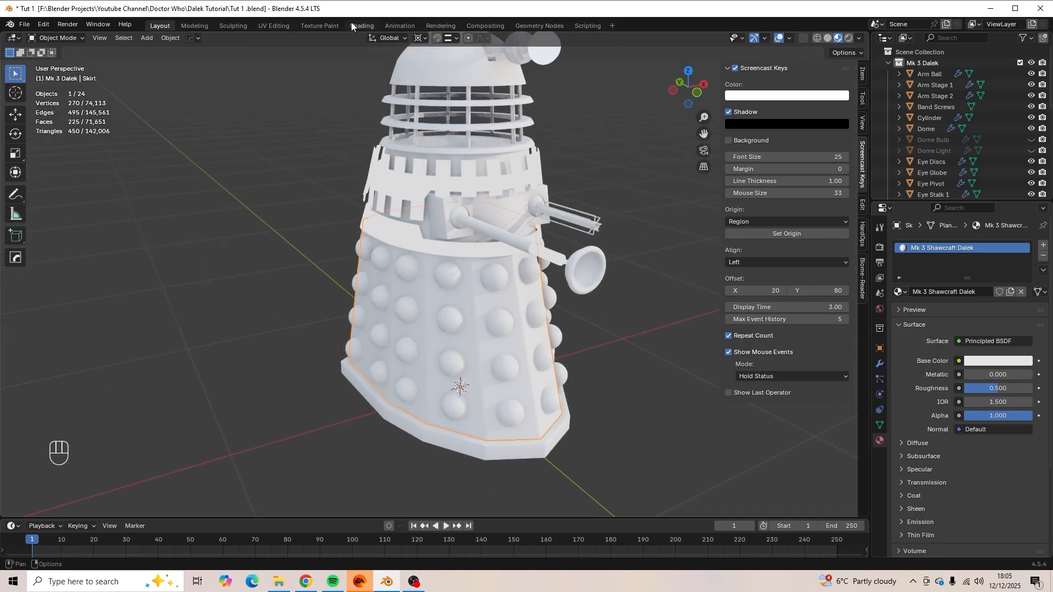
In the Shading workspace, import the six baked Mk 3 Dalek textures from the Dalek Tutorial Textures folder into the Skirt's material nodes.
click(367, 24)
key(Home)
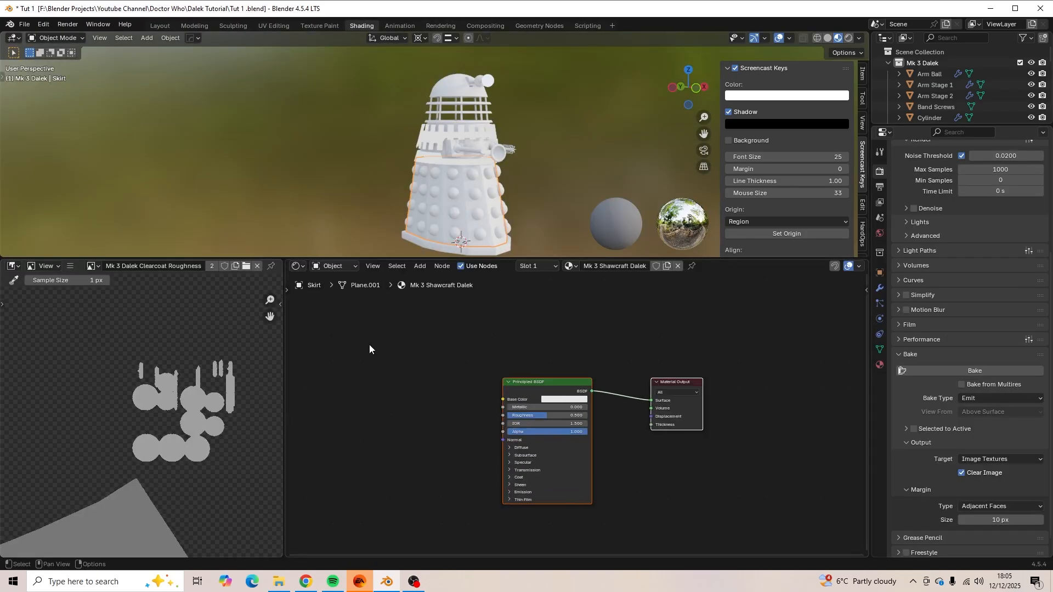
scroll(370, 345, up, 2)
click(532, 351)
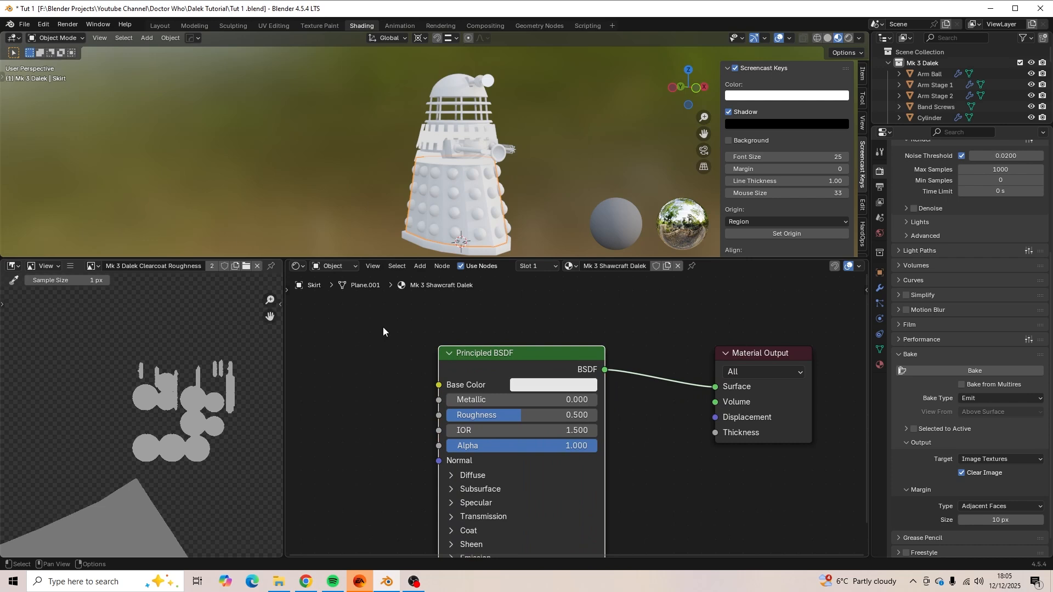
shift+middle_drag(400, 330, 558, 315)
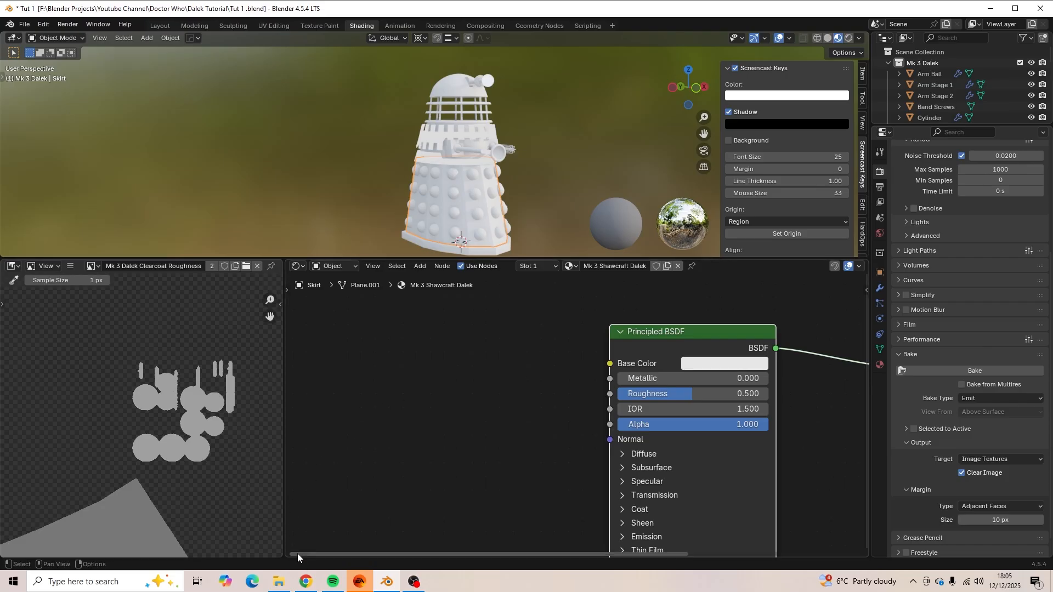
click(278, 582)
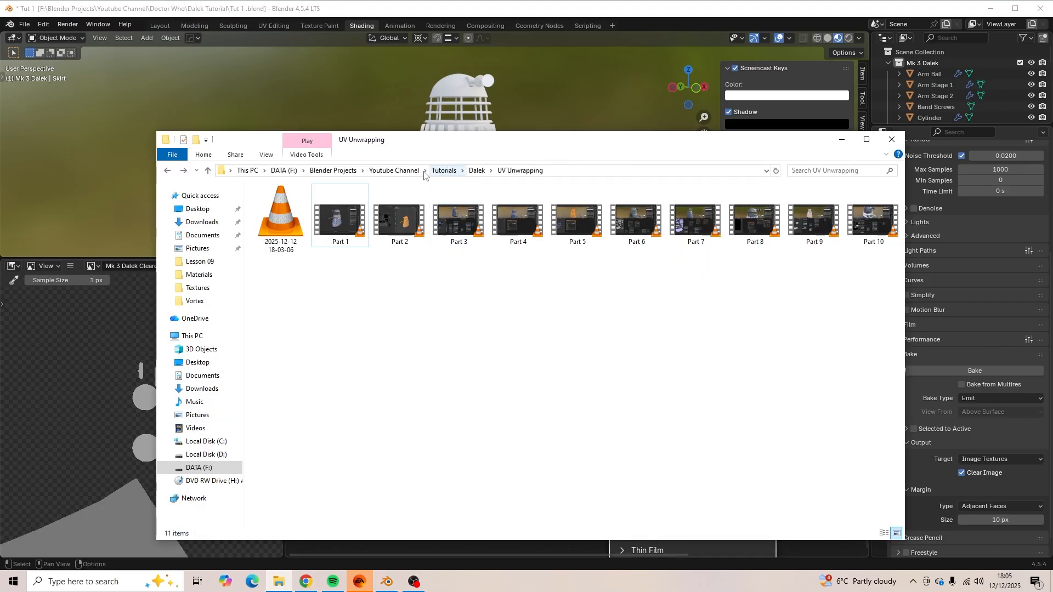
click(394, 171)
double_click(324, 215)
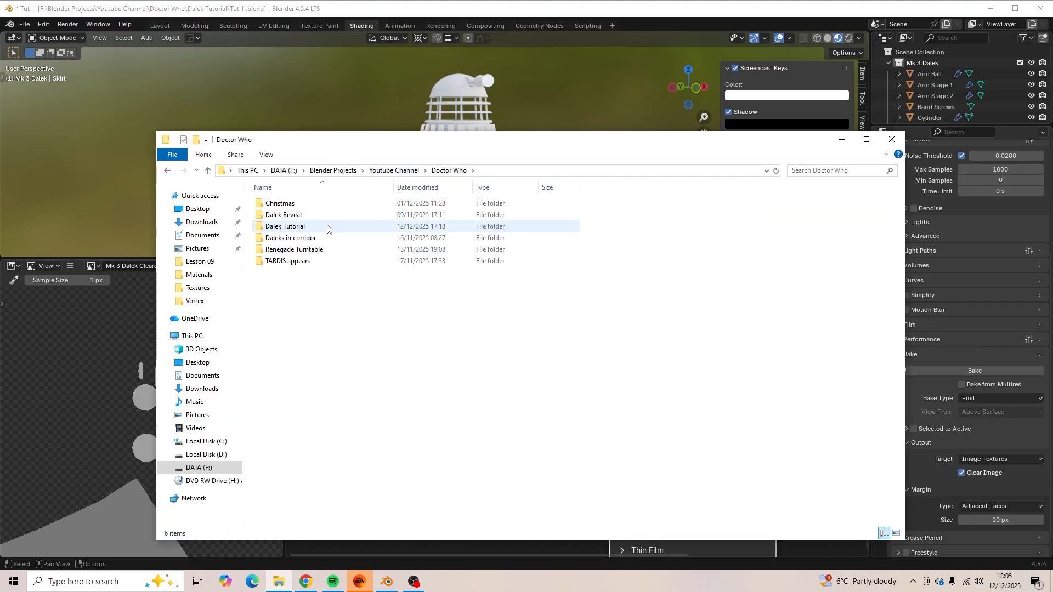
double_click(327, 228)
double_click(305, 230)
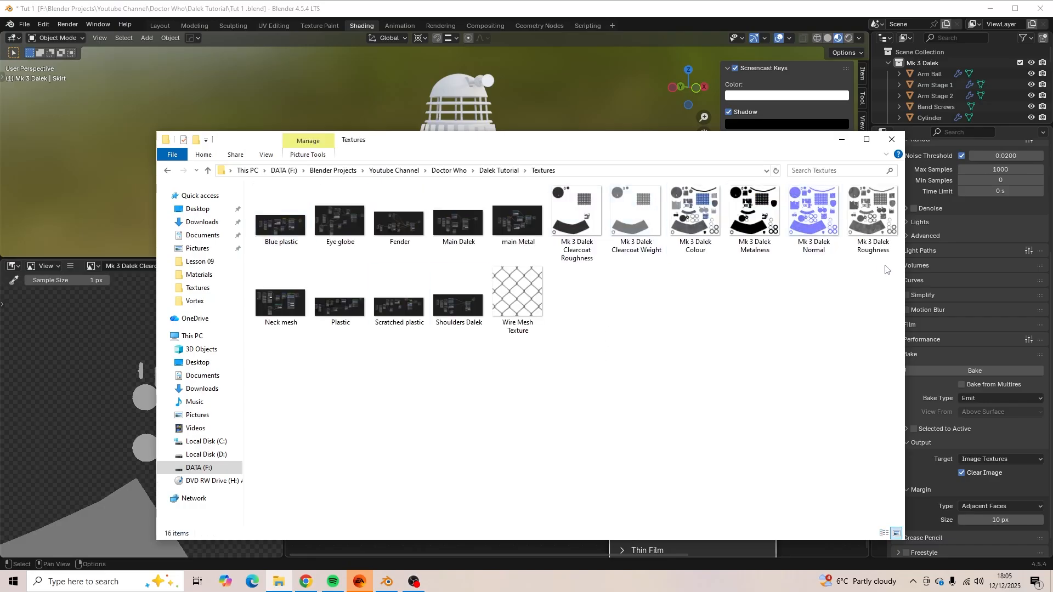
drag(885, 269, 674, 344)
drag(399, 392, 384, 384)
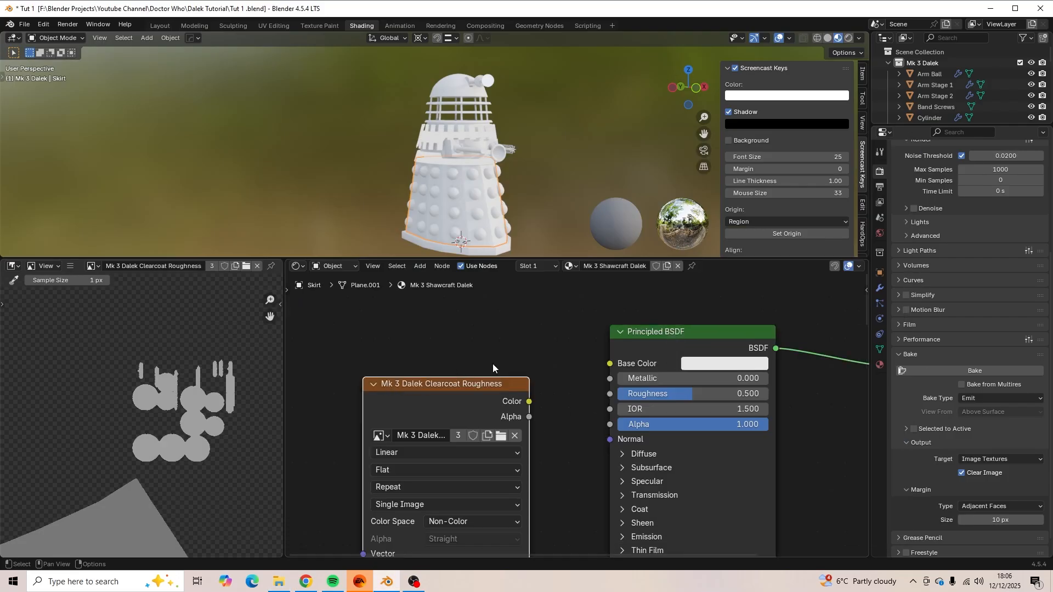
Move the stacked image texture nodes clear of the Principled BSDF node.
scroll(493, 364, down, 6)
middle_drag(486, 426, 491, 342)
drag(531, 320, 456, 330)
click(587, 393)
scroll(573, 409, up, 8)
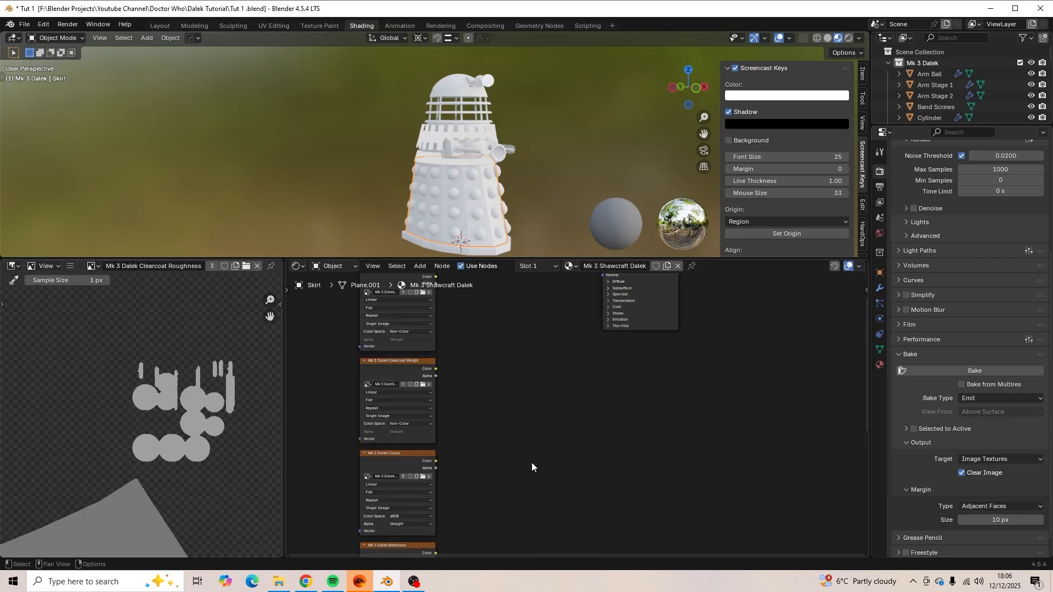
middle_drag(524, 467, 655, 455)
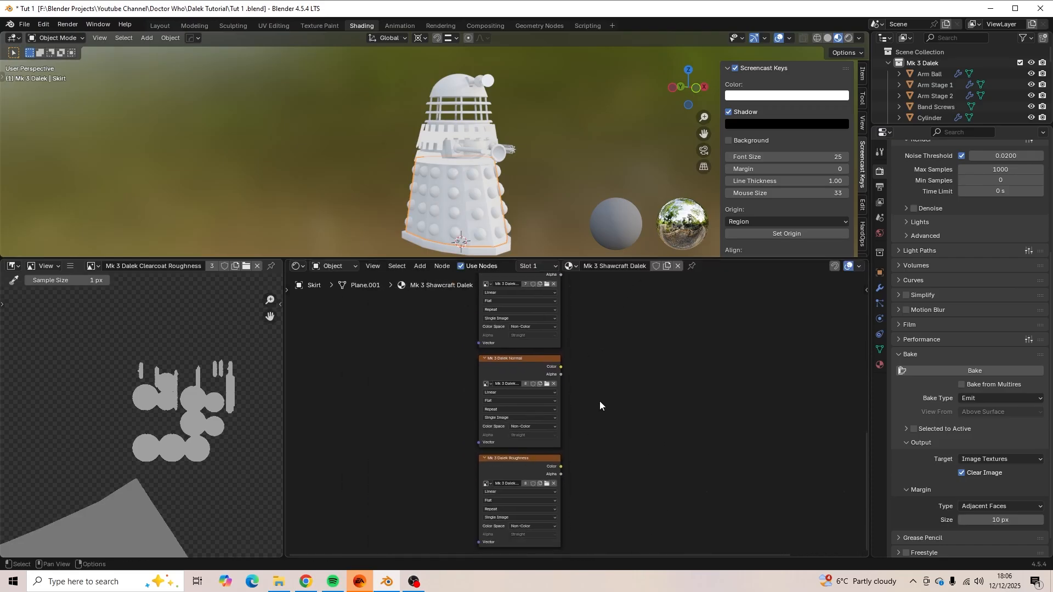
Place the Mk 3 Dalek Colour texture beside the Principled BSDF and connect its Color output to Base Color.
middle_drag(600, 404, 564, 418)
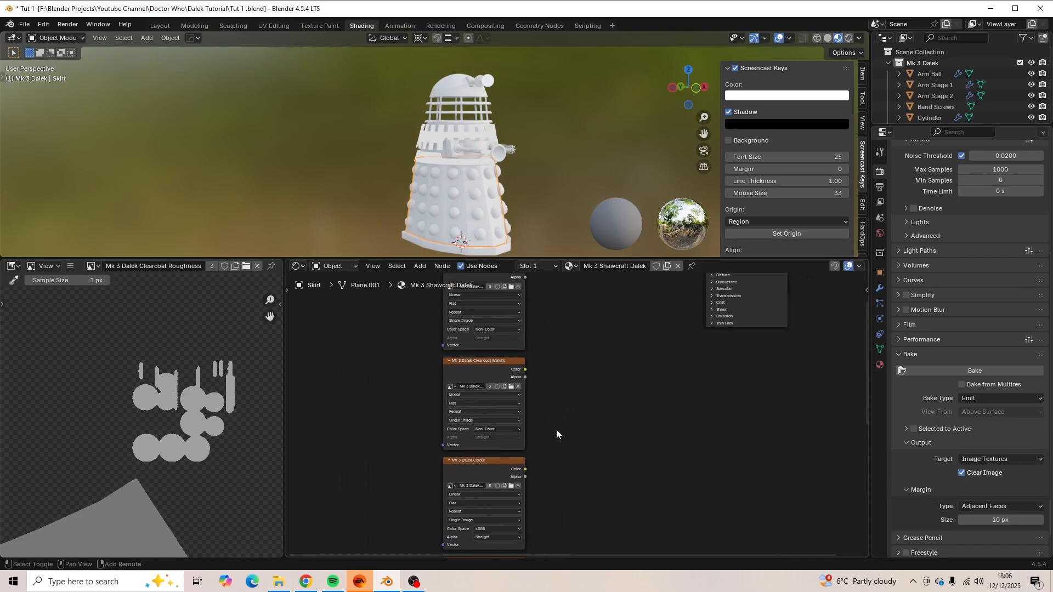
click(515, 462)
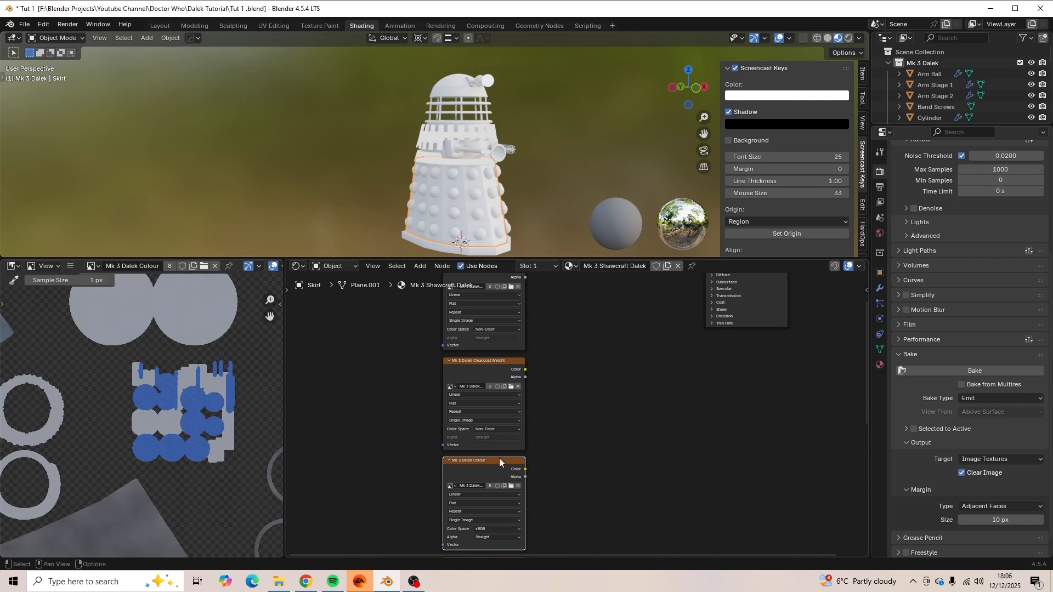
drag(499, 463, 706, 362)
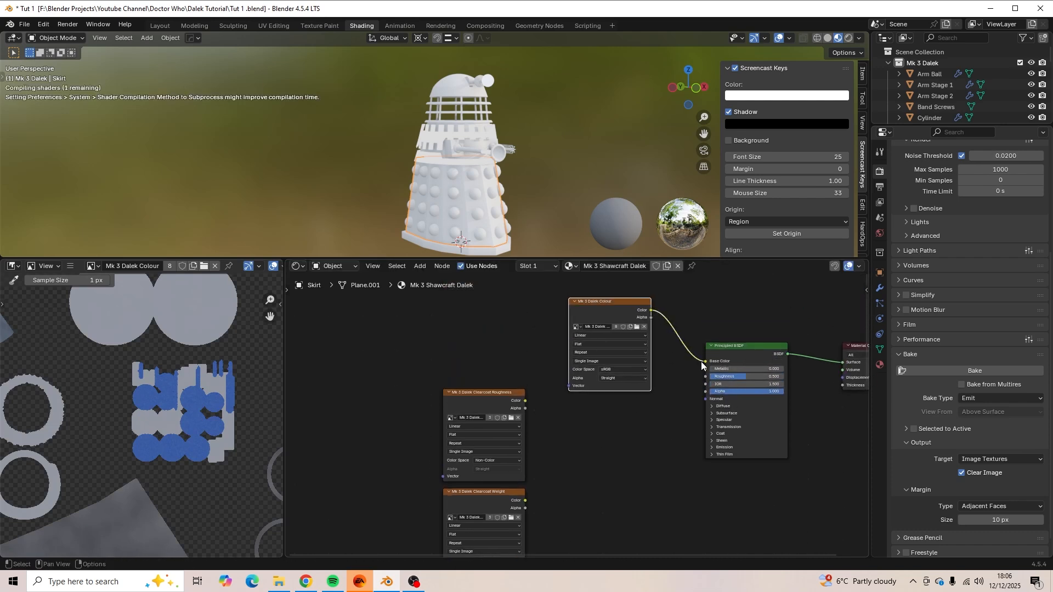
scroll(508, 211, up, 4)
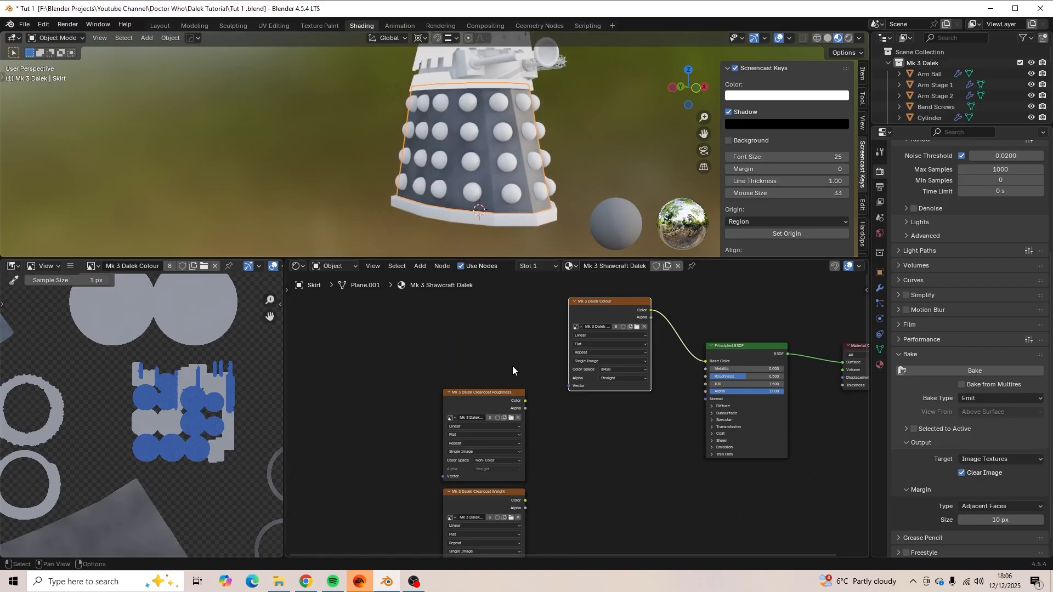
Connect the Clearcoat Roughness texture to the Principled BSDF's main Roughness input and the Metalness texture to Metallic.
drag(496, 392, 705, 378)
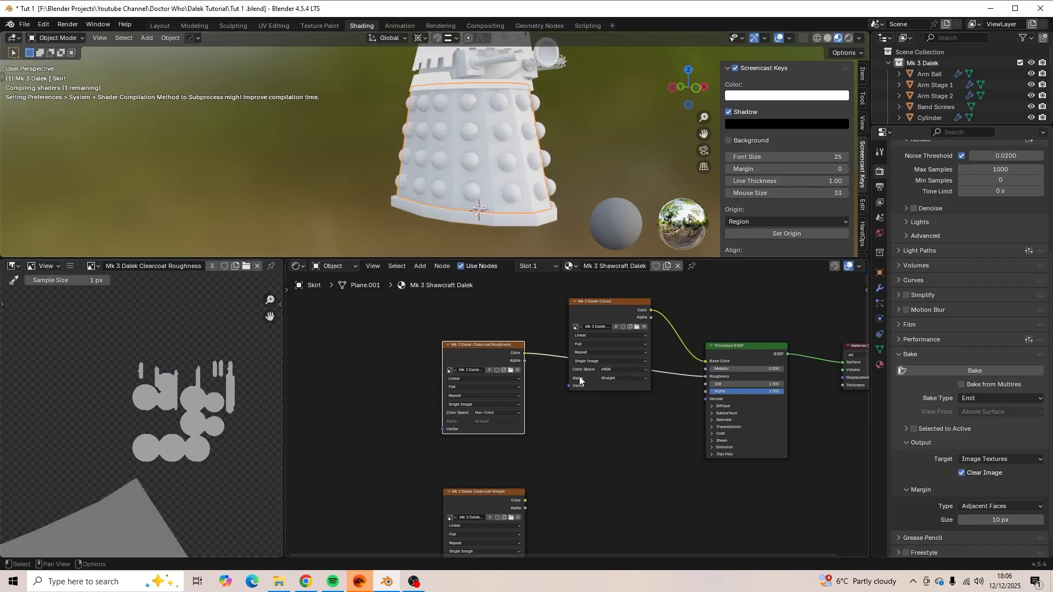
drag(458, 491, 396, 464)
middle_drag(555, 485, 599, 329)
drag(534, 536, 511, 334)
middle_drag(527, 405, 523, 531)
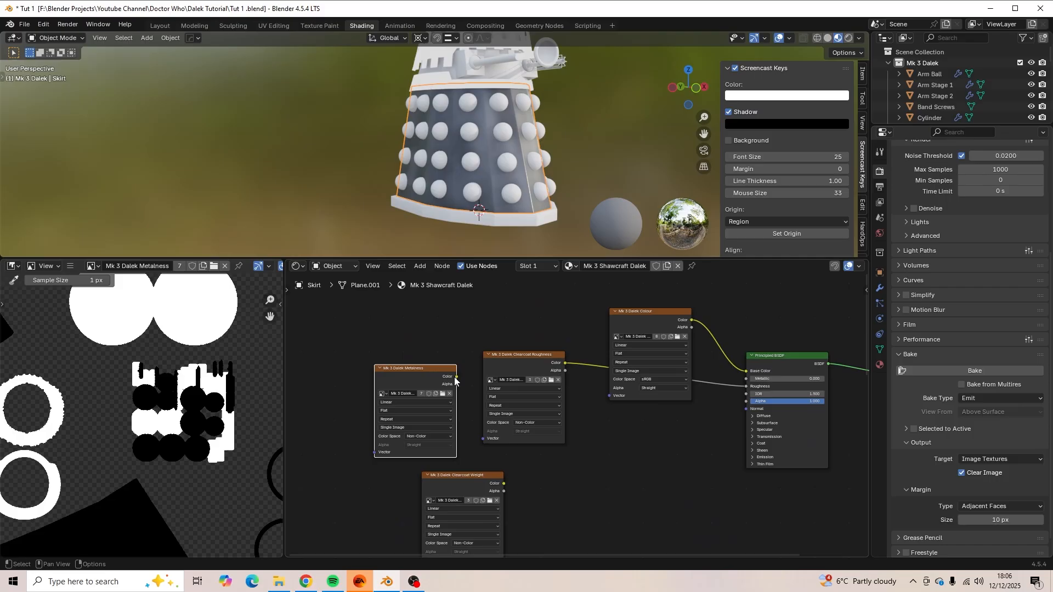
drag(455, 377, 752, 383)
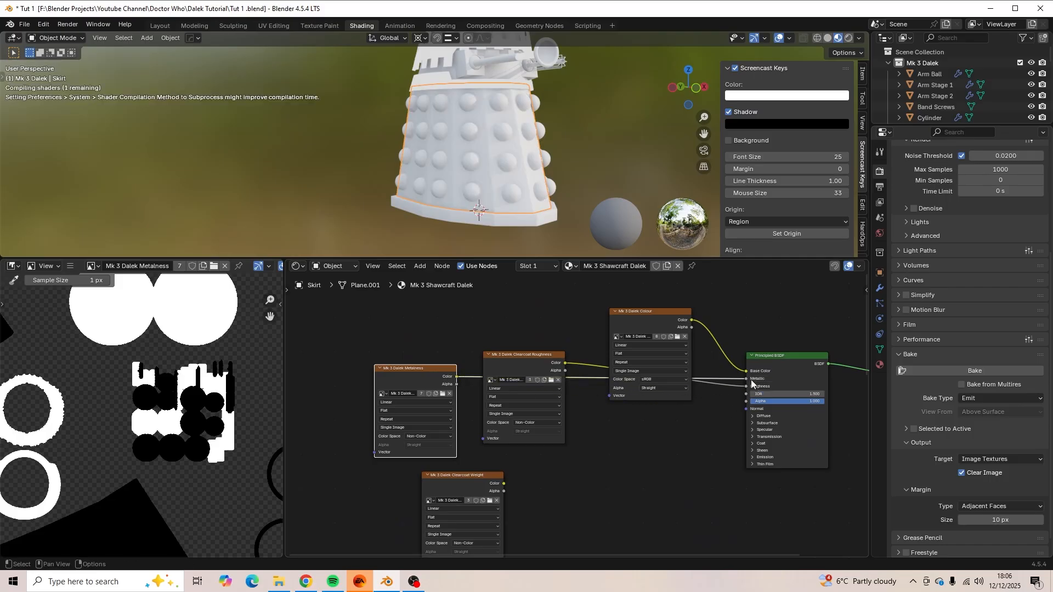
Expand the Principled BSDF's Coat settings and connect the Clearcoat Weight texture to the coat Weight.
middle_drag(581, 479, 598, 356)
scroll(579, 406, down, 4)
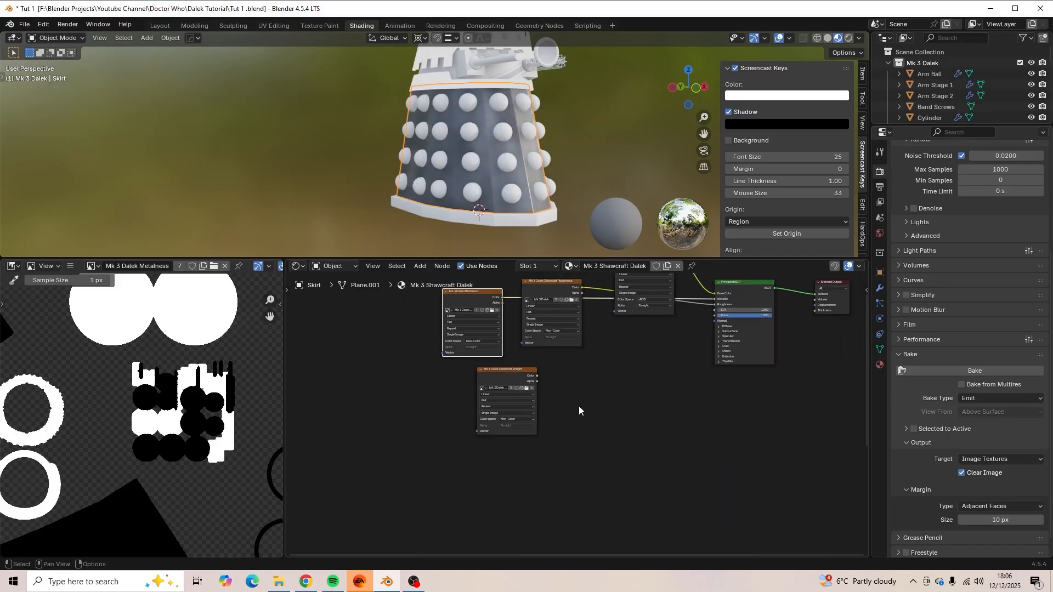
scroll(580, 411, down, 5)
middle_drag(581, 413, 541, 435)
scroll(587, 419, up, 8)
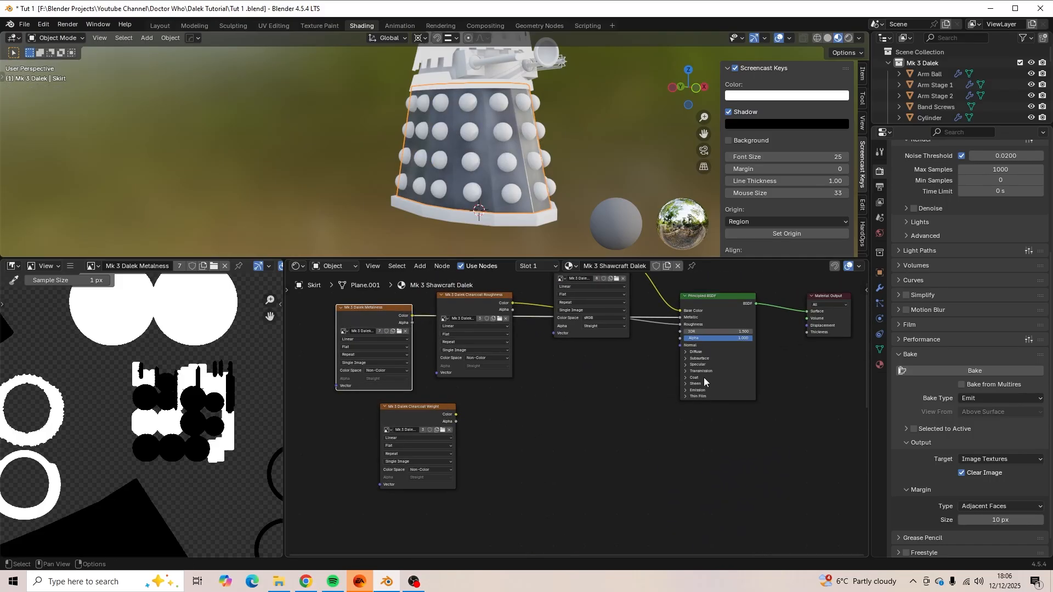
click(685, 378)
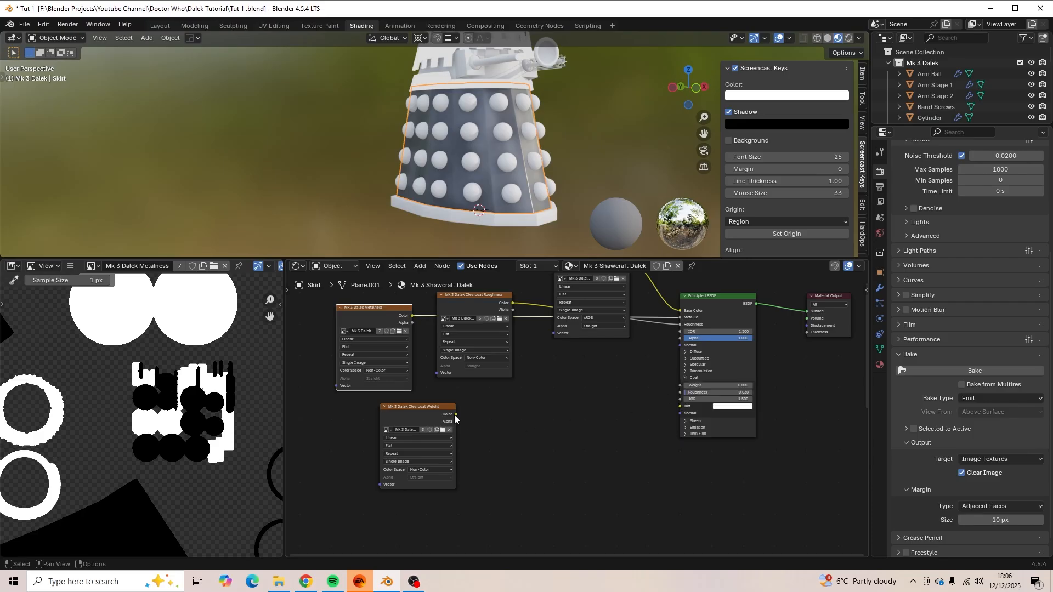
drag(456, 414, 678, 386)
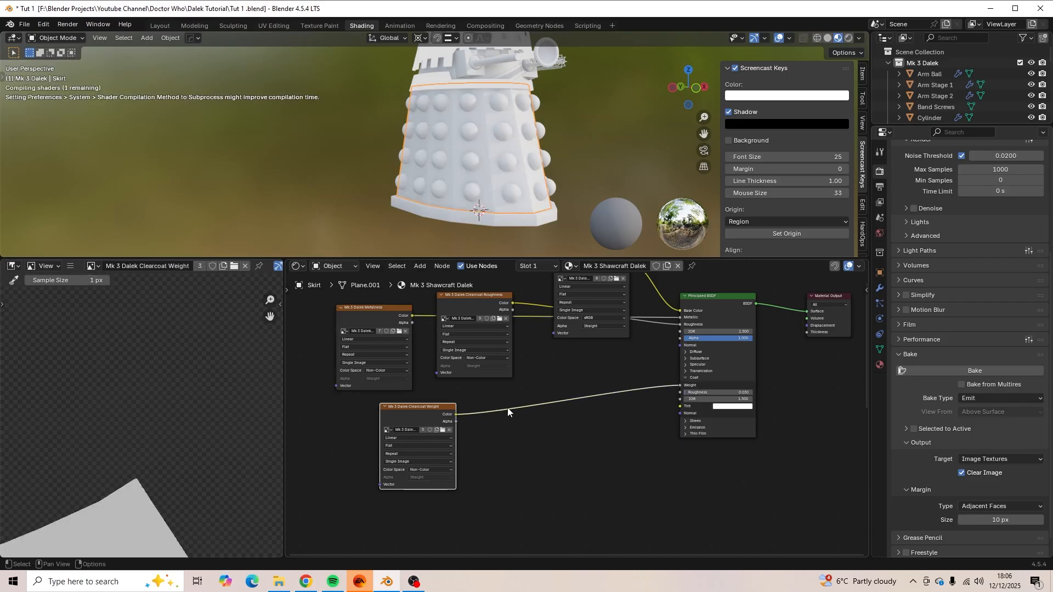
Move the Mk 3 Dalek Roughness texture node up to the connected texture nodes.
shift+middle_drag(509, 464, 527, 424)
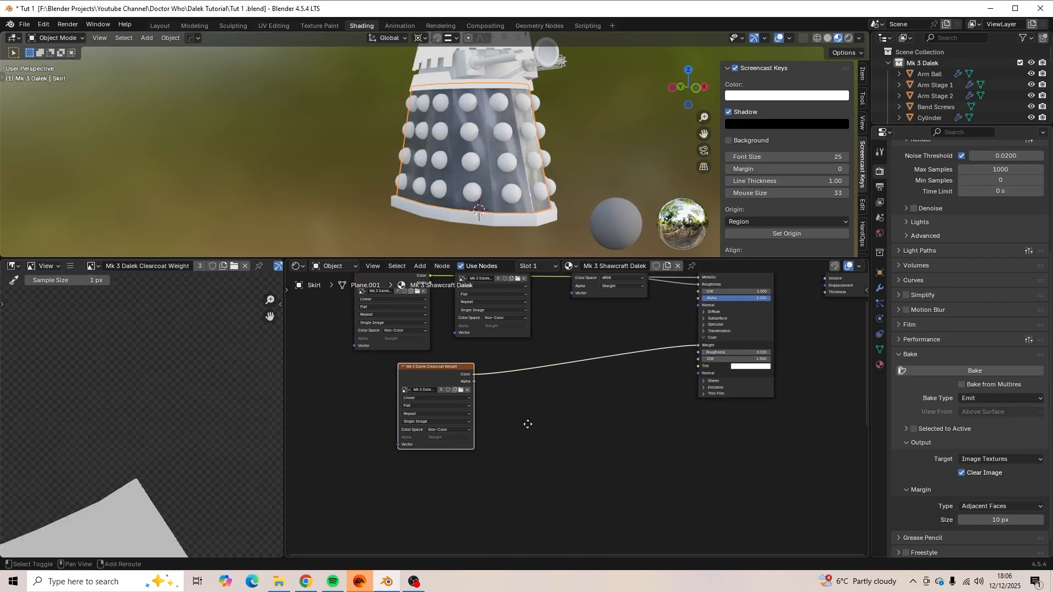
scroll(552, 417, up, 1)
middle_drag(615, 345, 641, 426)
scroll(567, 188, up, 3)
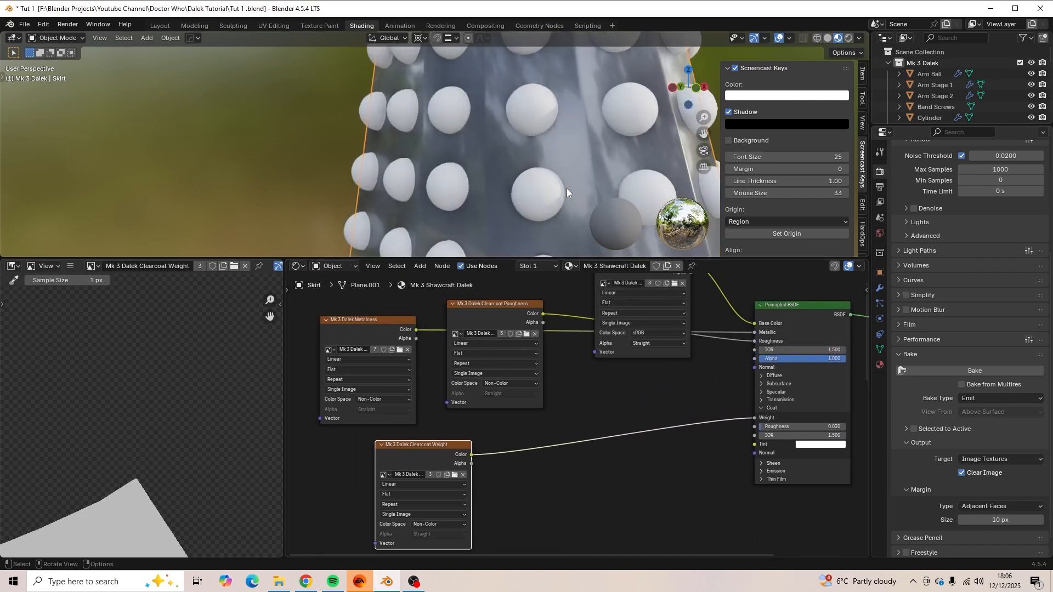
scroll(566, 189, down, 2)
mouse_move(566, 188)
middle_down()
mouse_move(448, 190)
mouse_move(554, 193)
middle_up()
scroll(575, 472, down, 3)
middle_drag(572, 490, 591, 272)
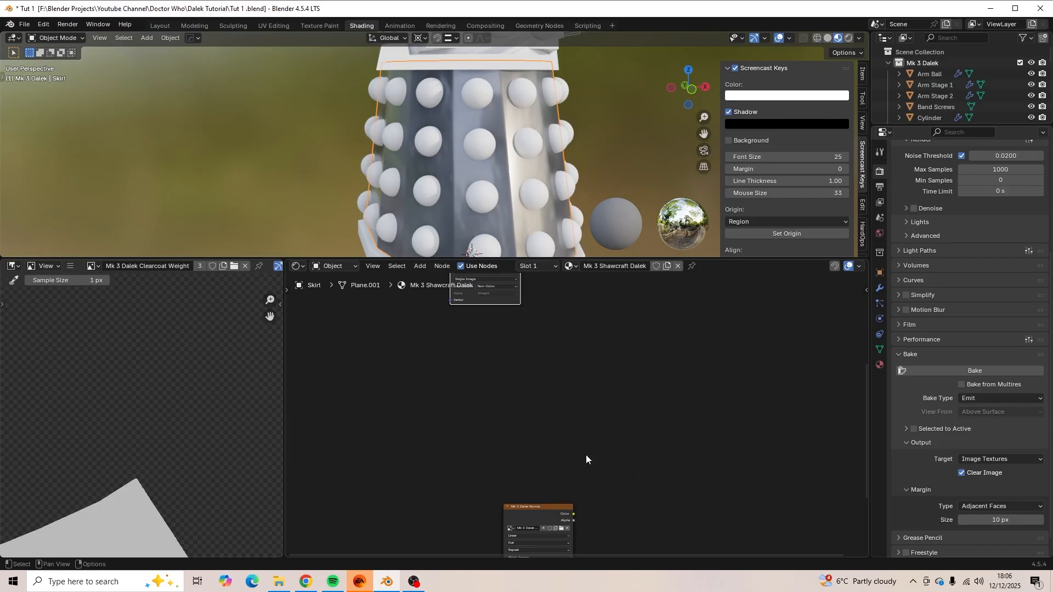
middle_drag(633, 380, 647, 508)
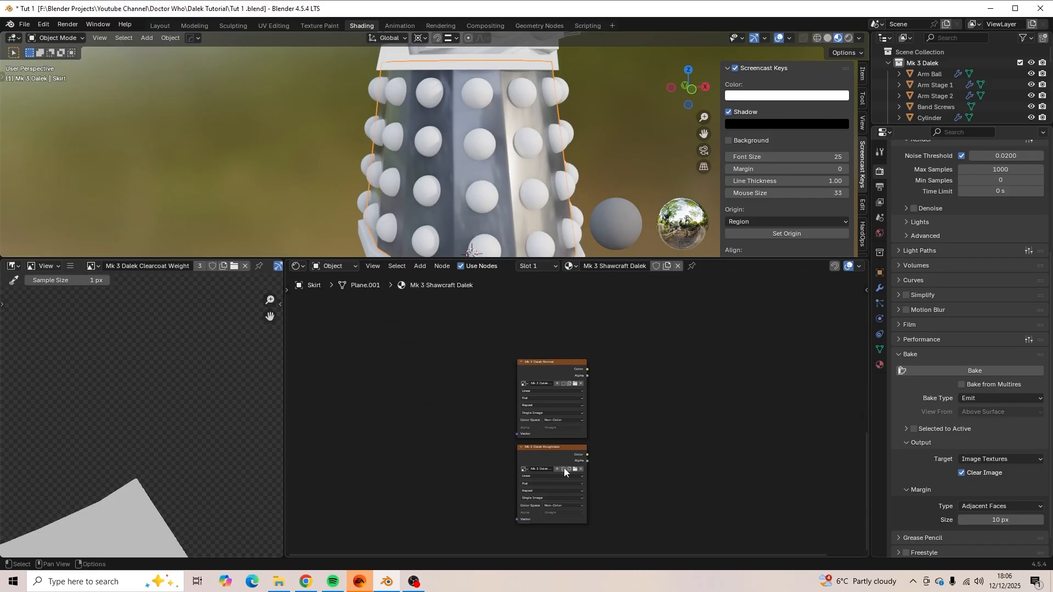
click(558, 451)
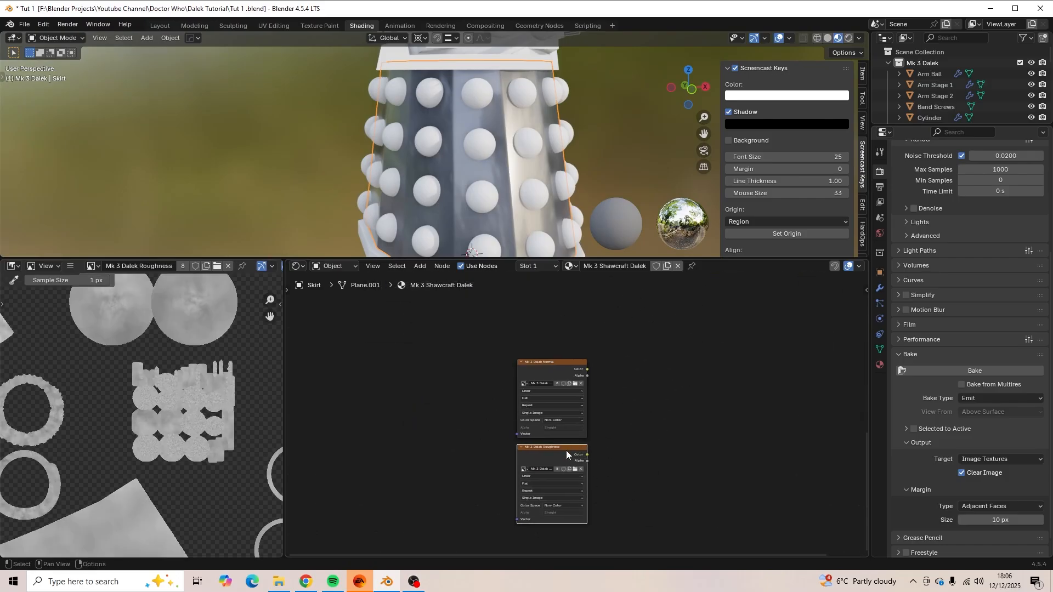
drag(577, 444, 579, 371)
Detach the Clearcoat Roughness texture from the main Roughness input, move it aside, and connect the Mk 3 Dalek Roughness texture there instead.
middle_drag(620, 426, 611, 476)
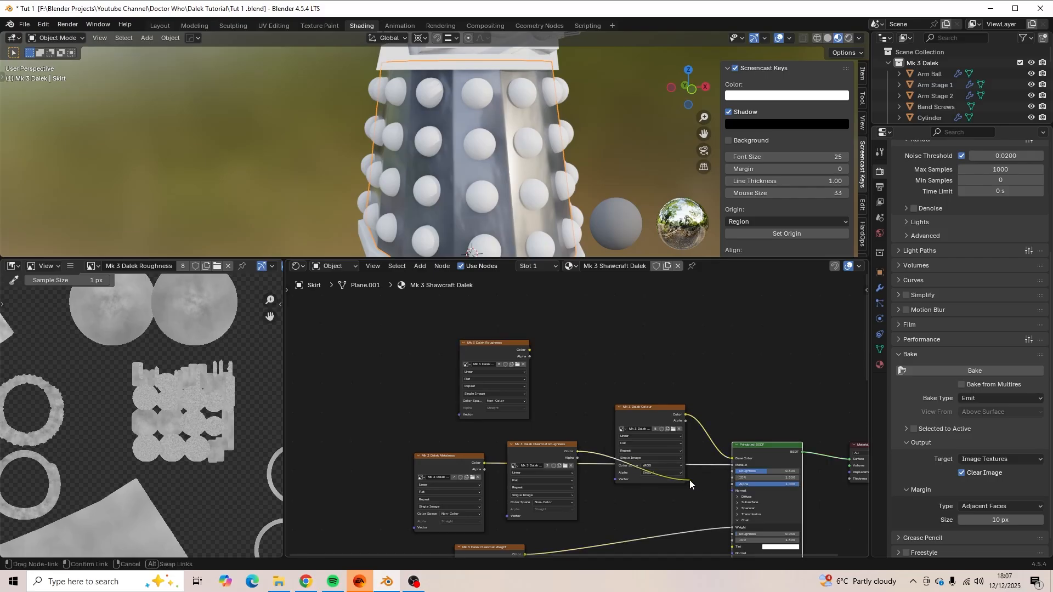
drag(554, 446, 652, 560)
middle_drag(573, 372, 554, 479)
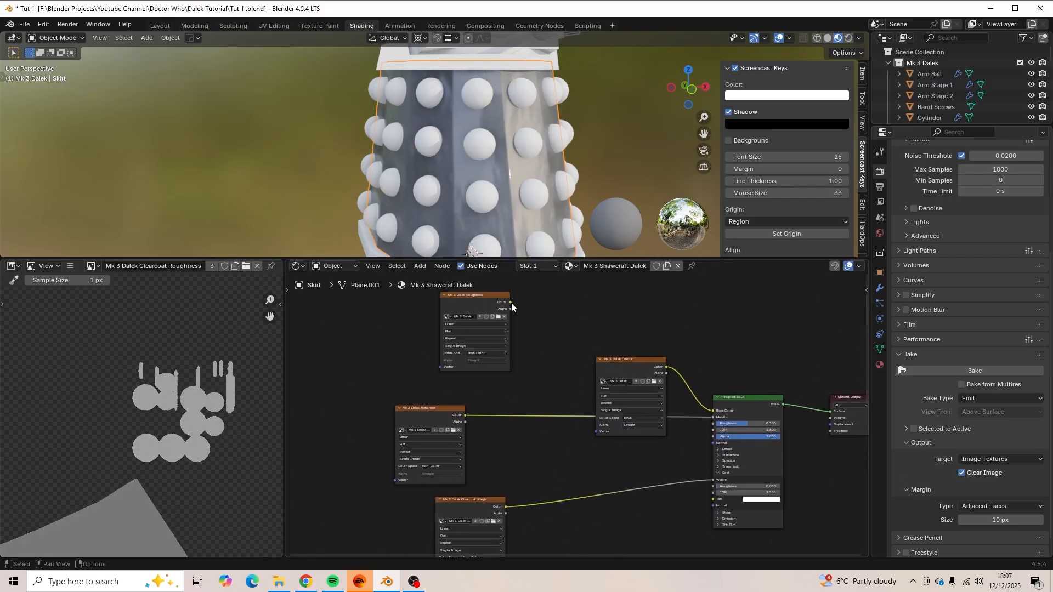
drag(511, 303, 711, 424)
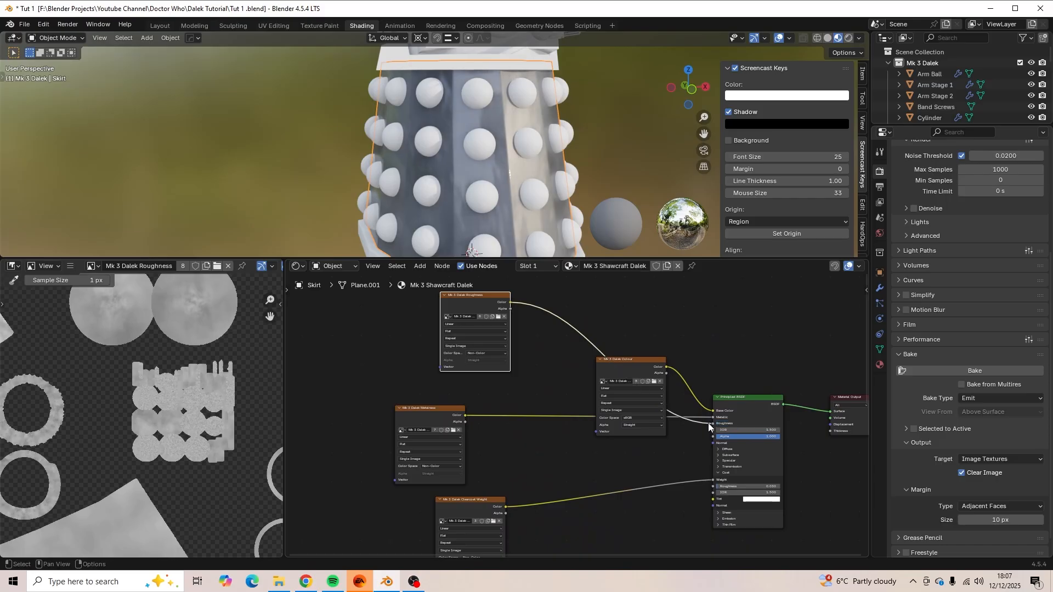
Connect the Clearcoat Roughness texture's Color output to the Principled BSDF's coat Roughness.
shift+middle_drag(578, 513, 597, 354)
scroll(598, 357, up, 4)
shift+middle_drag(679, 457, 598, 471)
drag(561, 465, 700, 331)
middle_drag(434, 132, 473, 138)
scroll(391, 117, up, 2)
Move the Mk 3 Dalek Normal texture node up beside the connected nodes and shift the Clearcoat Weight texture down to make room.
scroll(562, 393, down, 5)
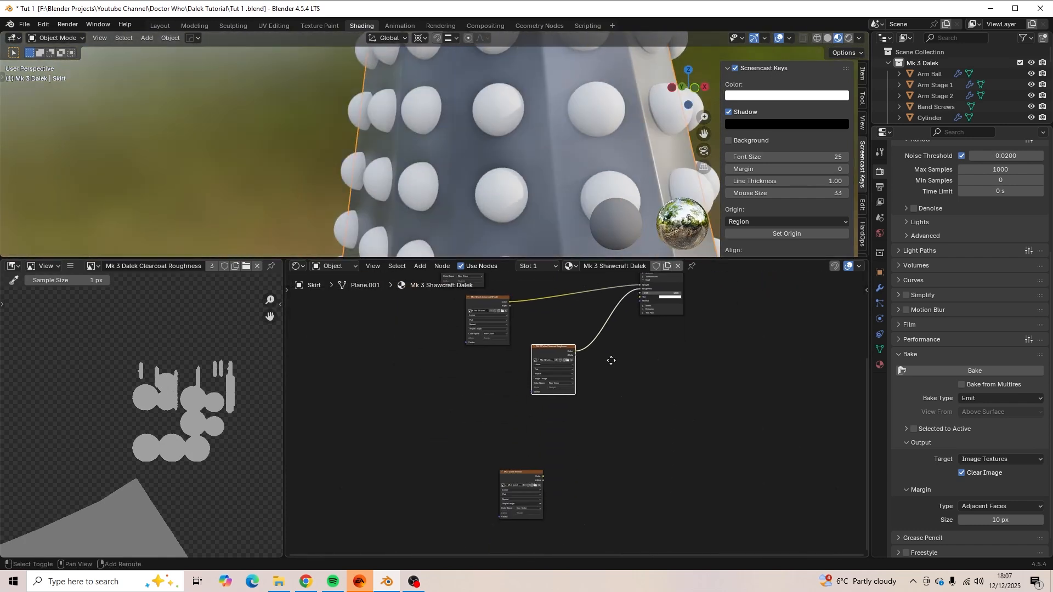
click(538, 439)
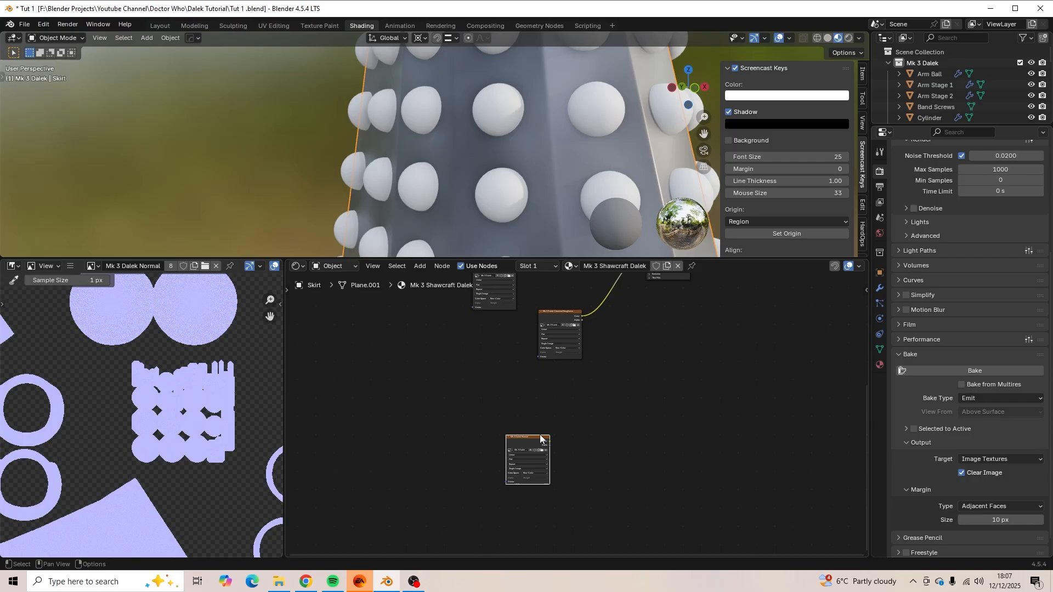
drag(538, 440, 630, 345)
scroll(603, 362, up, 2)
shift+middle_drag(586, 380, 533, 555)
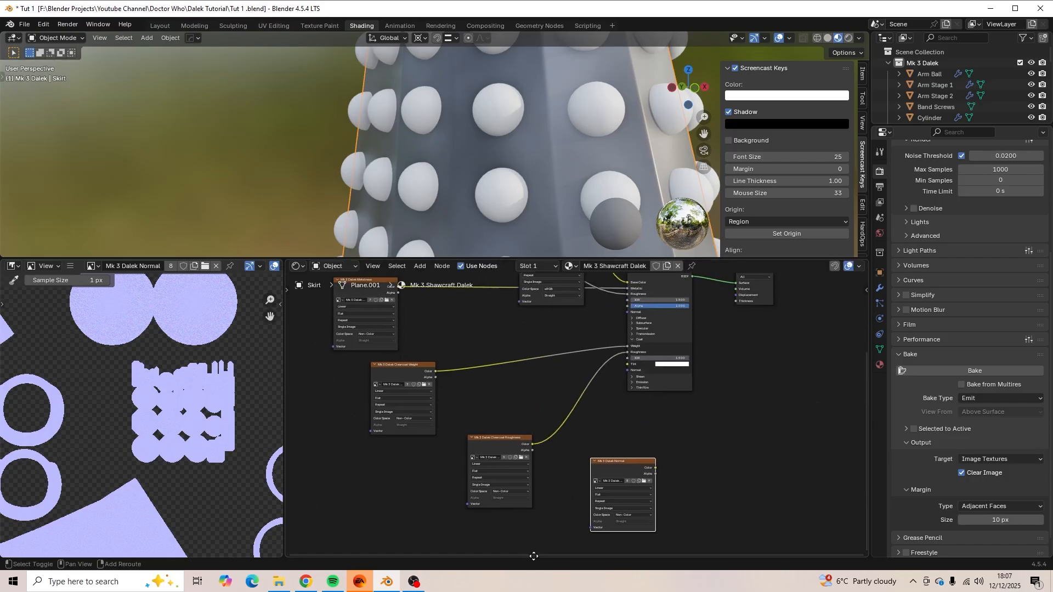
drag(416, 365, 407, 438)
drag(647, 461, 490, 373)
Add a Normal Map node and connect the Normal texture through it to the Principled BSDF's main Normal input.
key(shift+a)
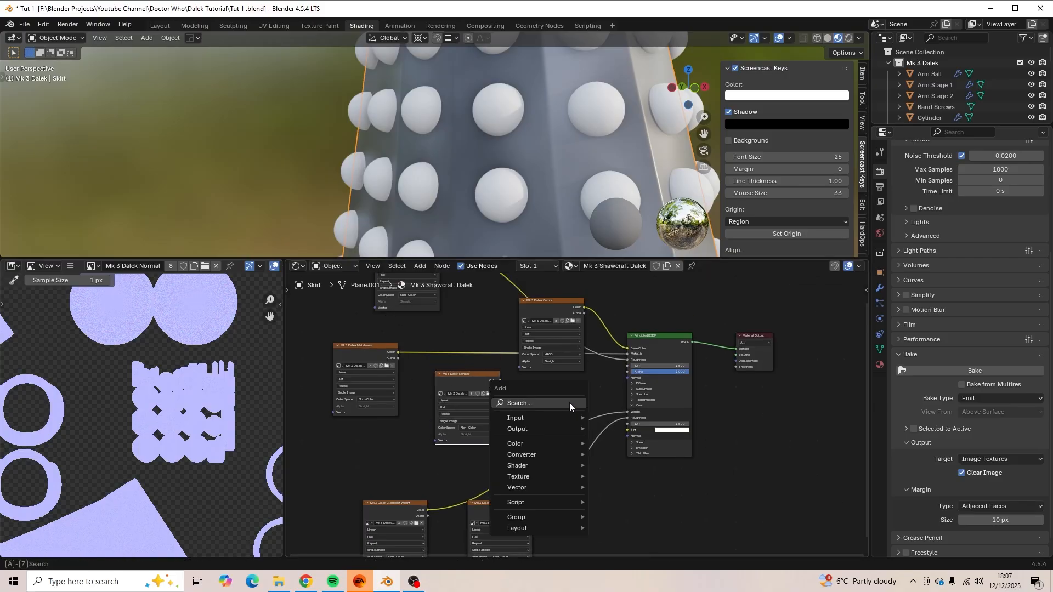
click(570, 402)
text(norm)
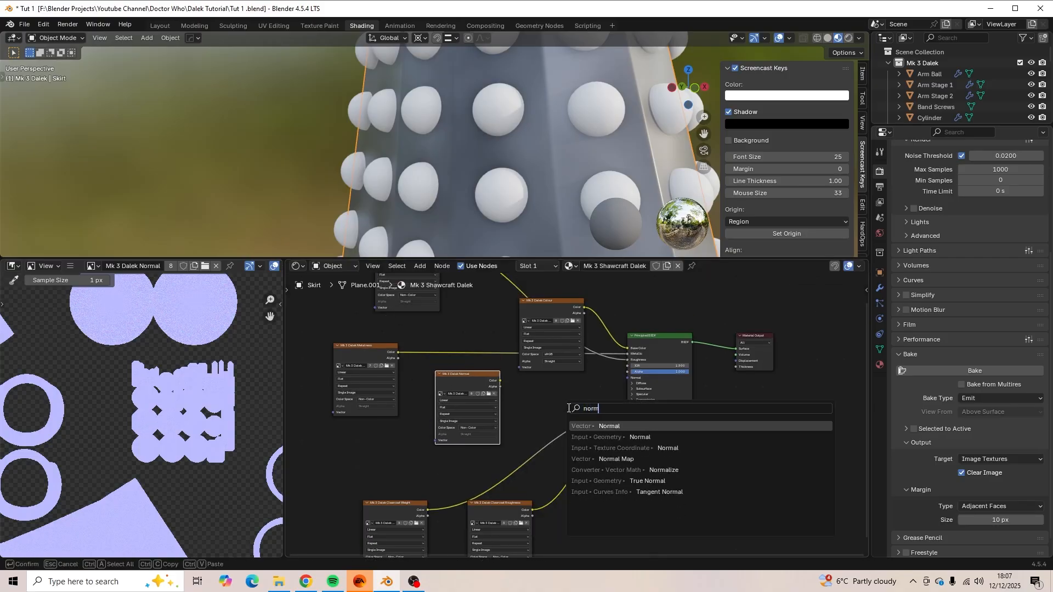
click(615, 459)
click(518, 391)
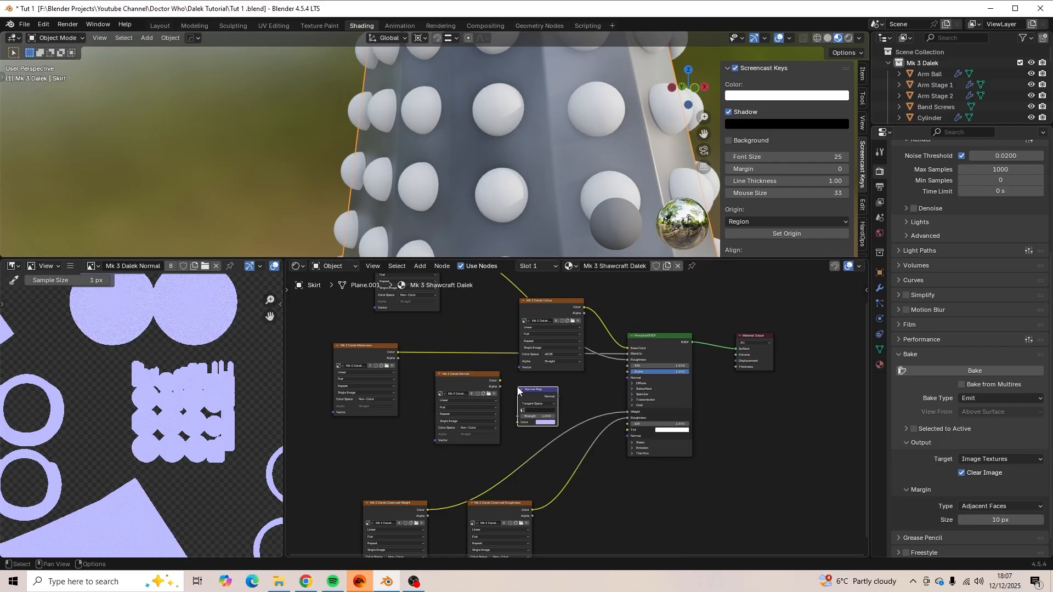
drag(500, 382, 630, 379)
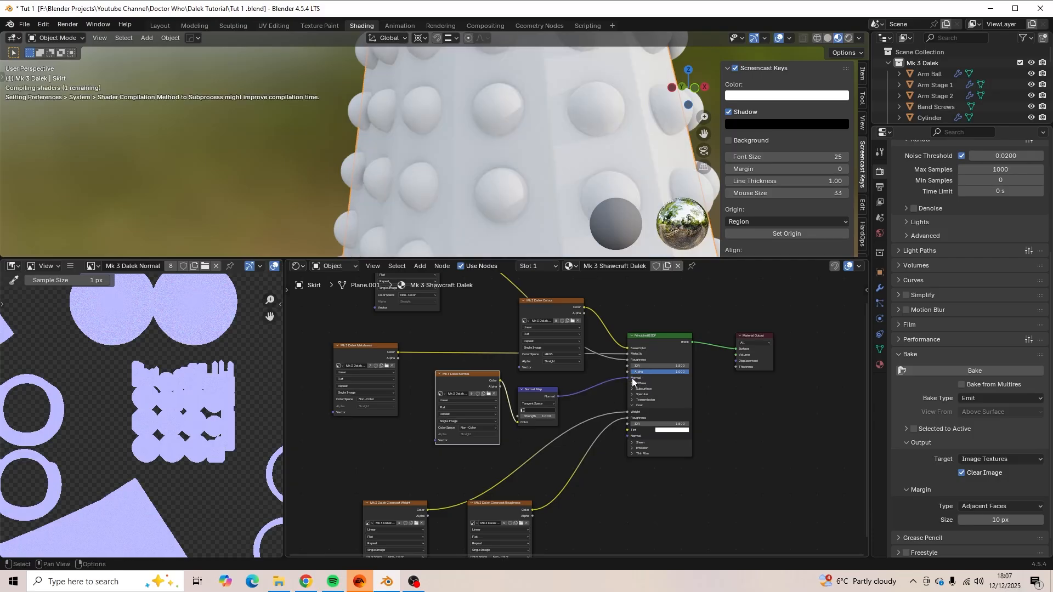
Replace the Main Metal material on the Band Screws with the shared Mk 3 Shawcraft Dalek material.
scroll(605, 180, down, 5)
middle_drag(599, 174, 458, 189)
scroll(461, 186, down, 3)
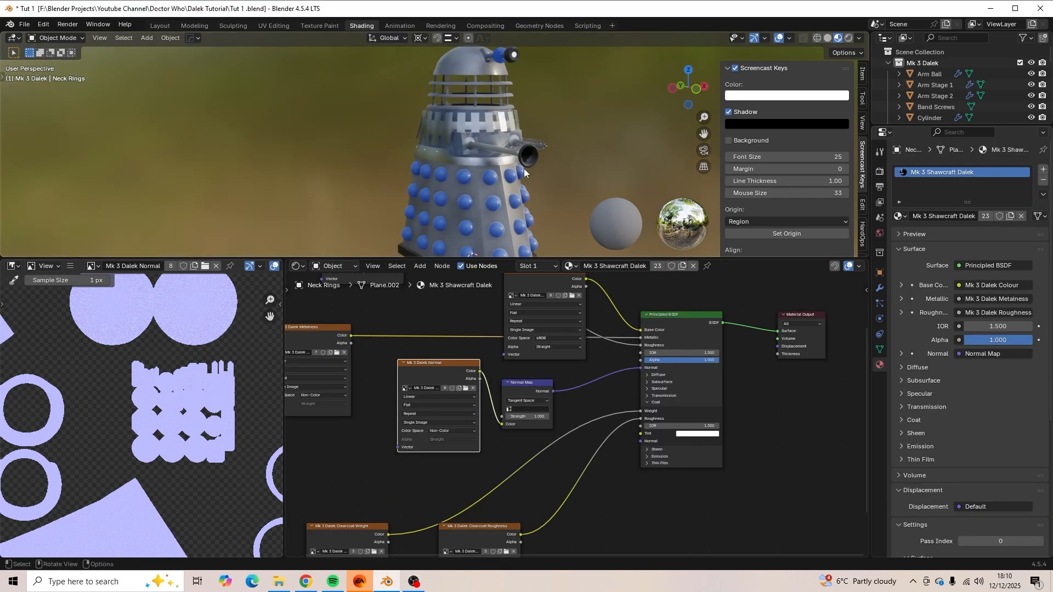
shift+middle_drag(505, 178, 498, 197)
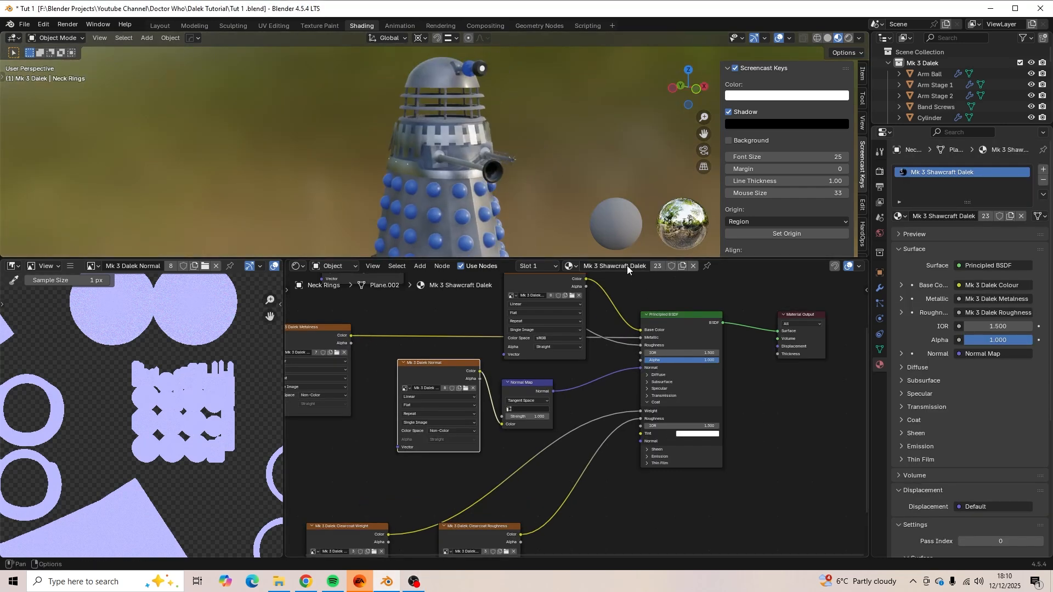
scroll(498, 186, up, 6)
scroll(498, 186, down, 3)
shift+middle_drag(486, 192, 502, 196)
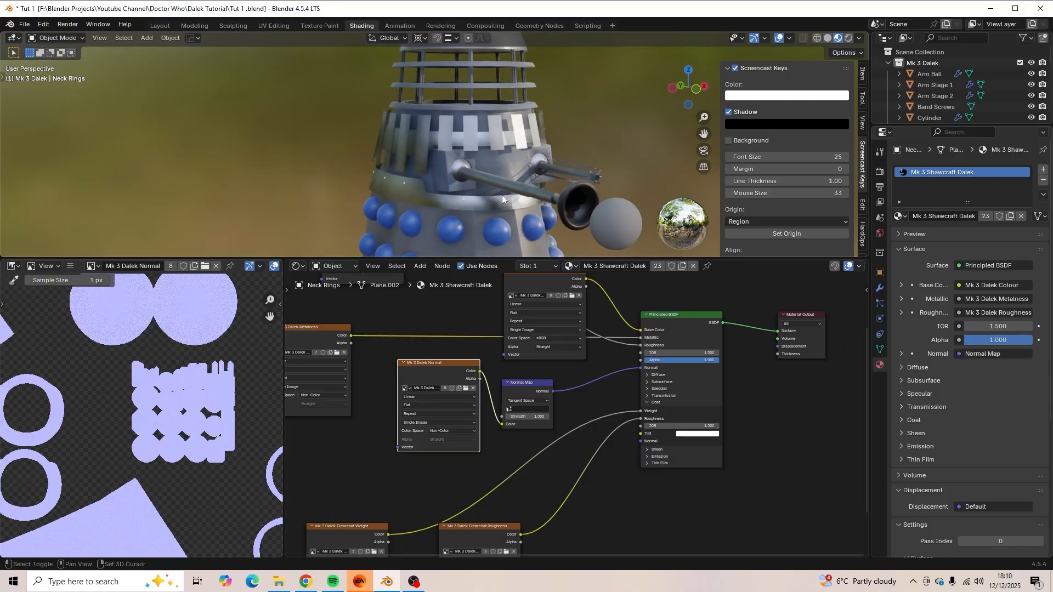
scroll(502, 196, up, 5)
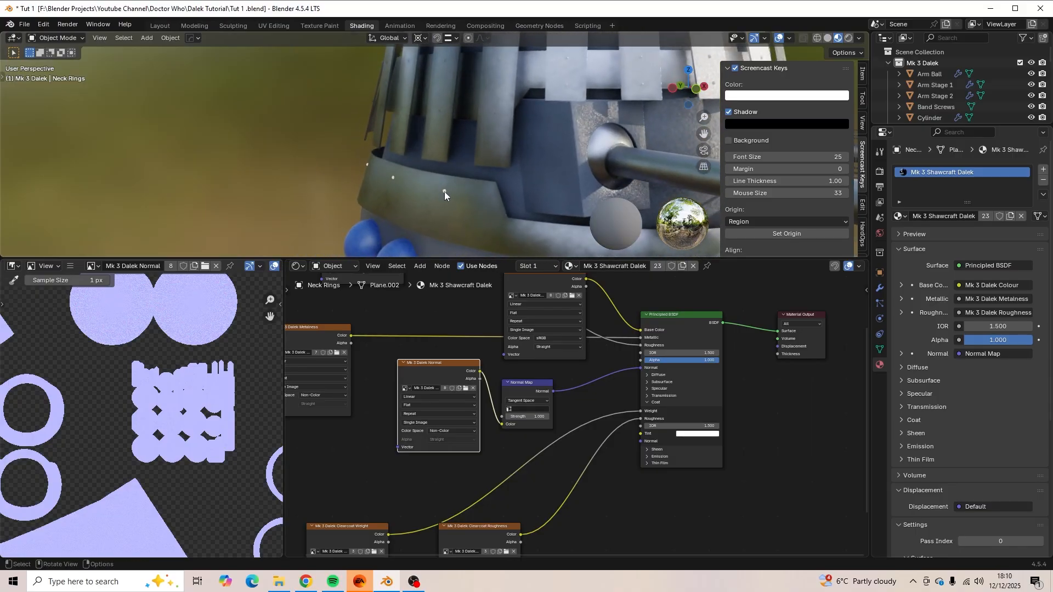
click(444, 192)
click(444, 192)
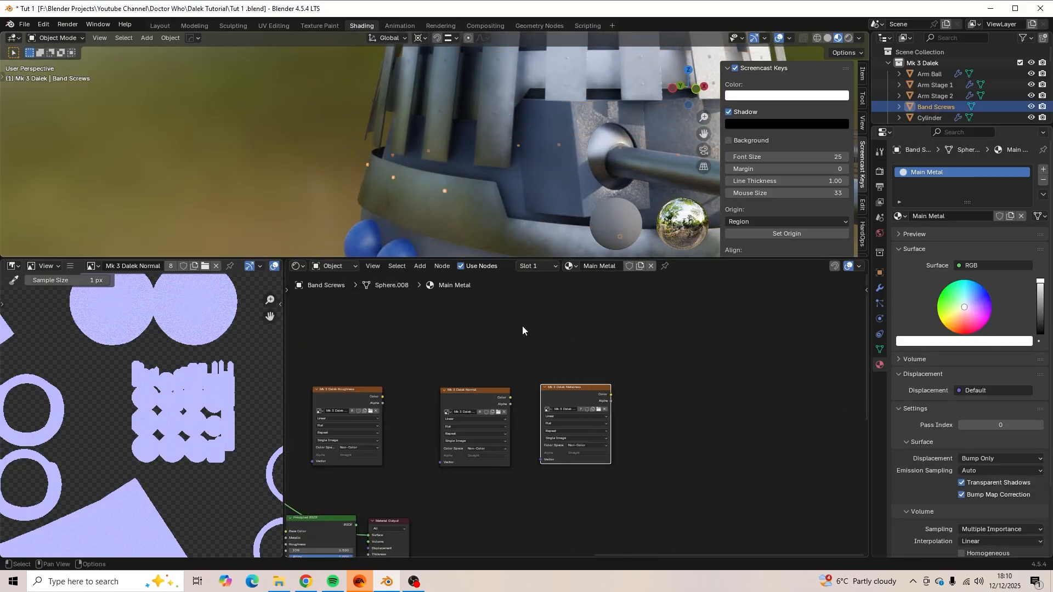
scroll(524, 326, down, 3)
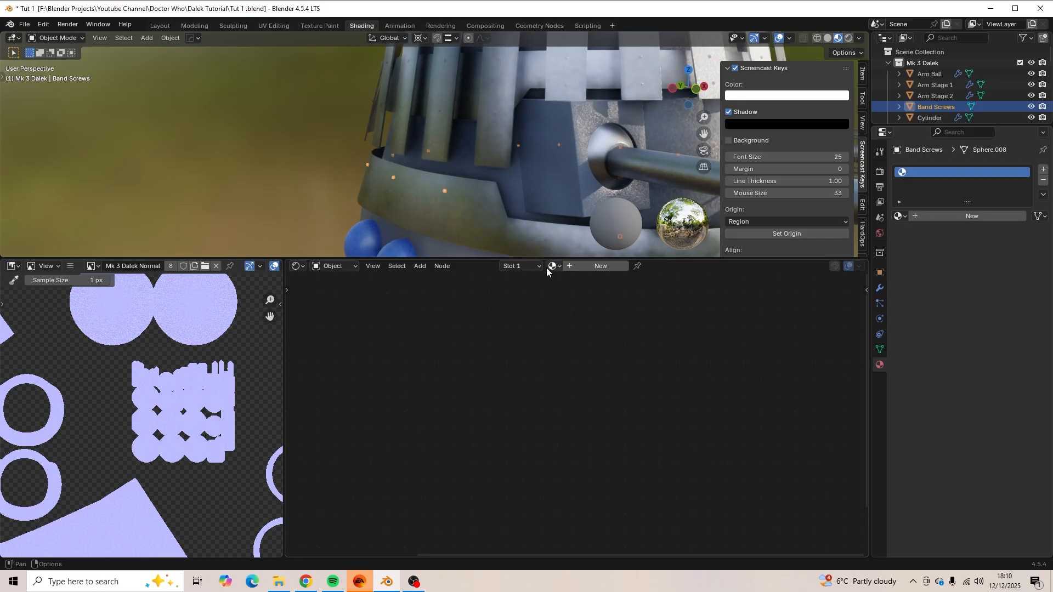
click(549, 267)
click(596, 382)
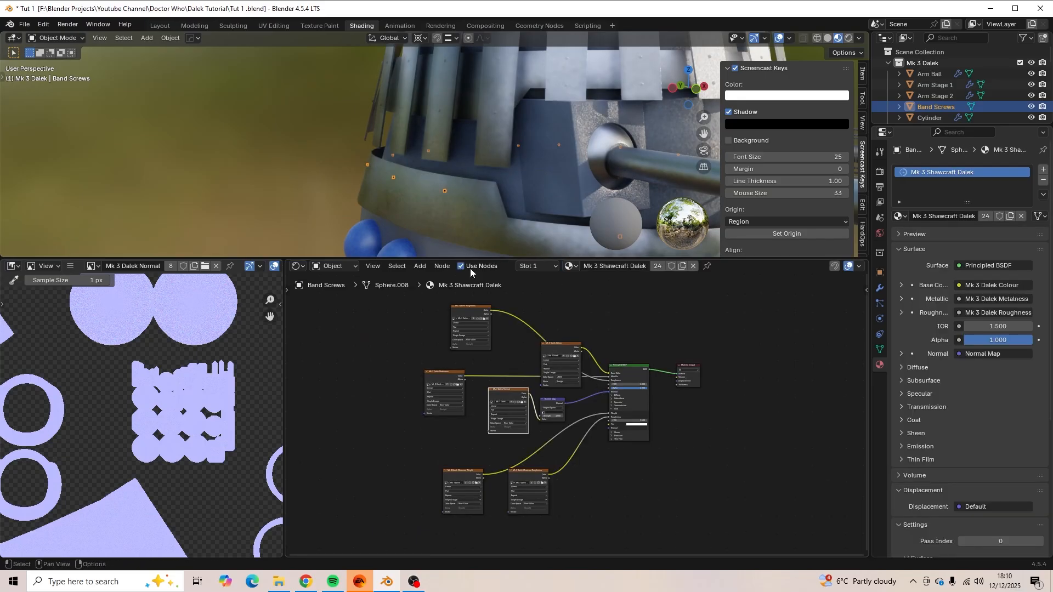
Switch to the Layout workspace and unhide all hidden parts of the Dalek.
middle_drag(417, 219, 538, 203)
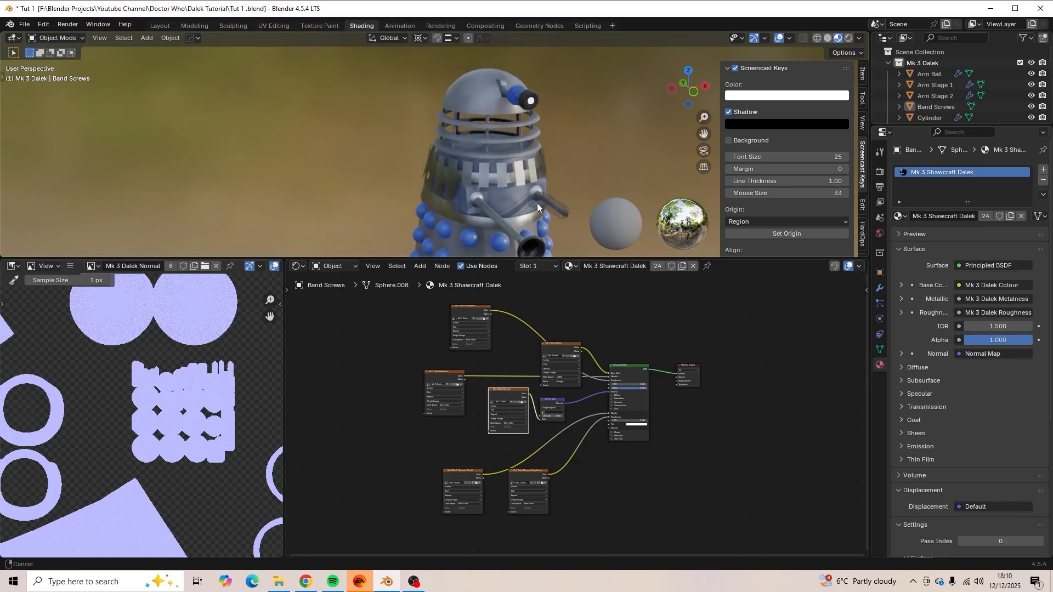
click(160, 26)
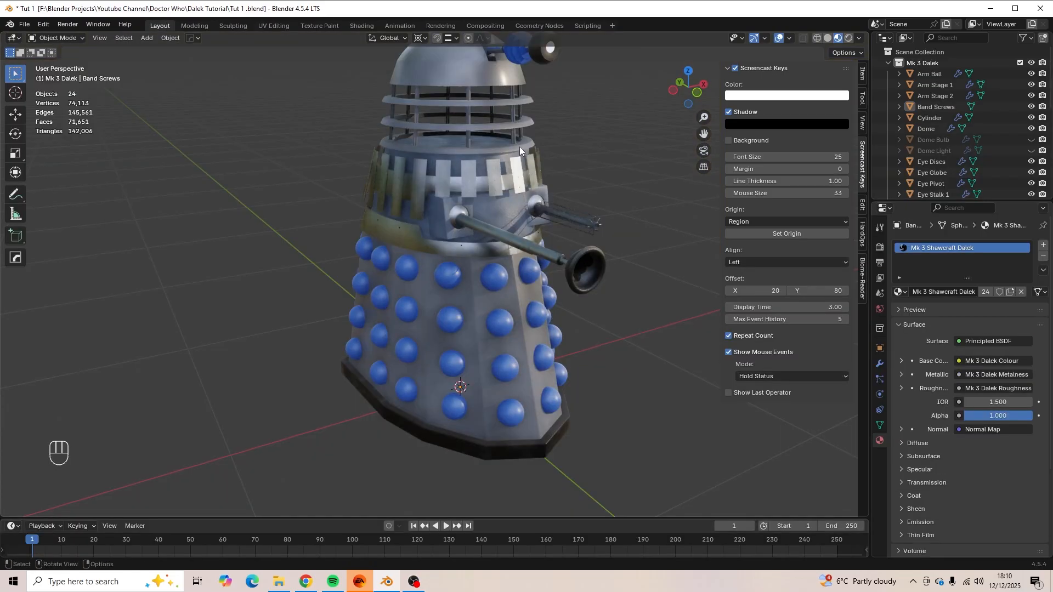
mouse_move(519, 147)
middle_down()
mouse_move(578, 167)
mouse_move(462, 166)
middle_up()
scroll(490, 166, up, 5)
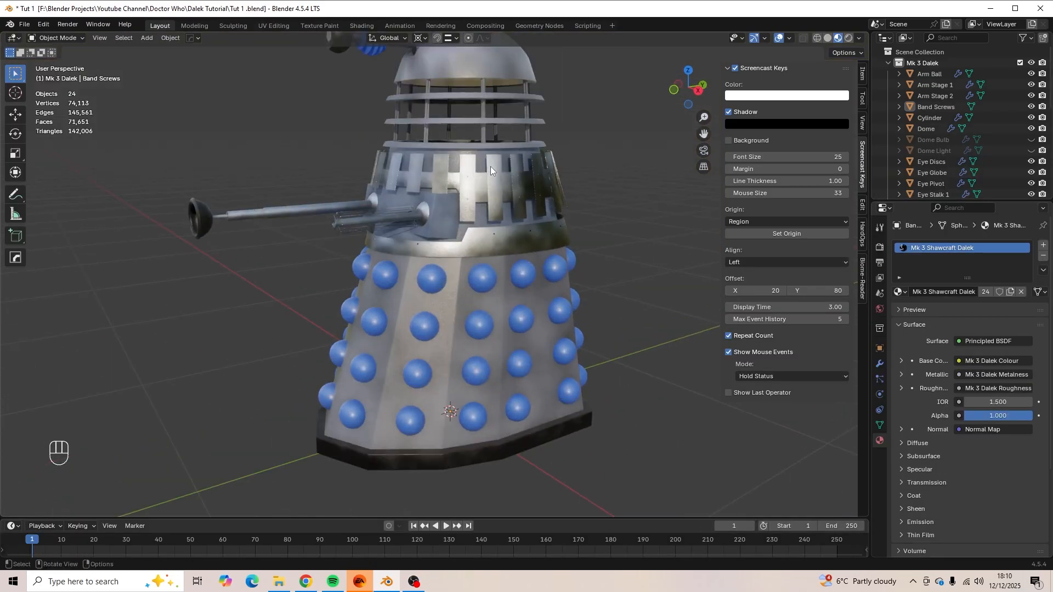
scroll(463, 229, down, 4)
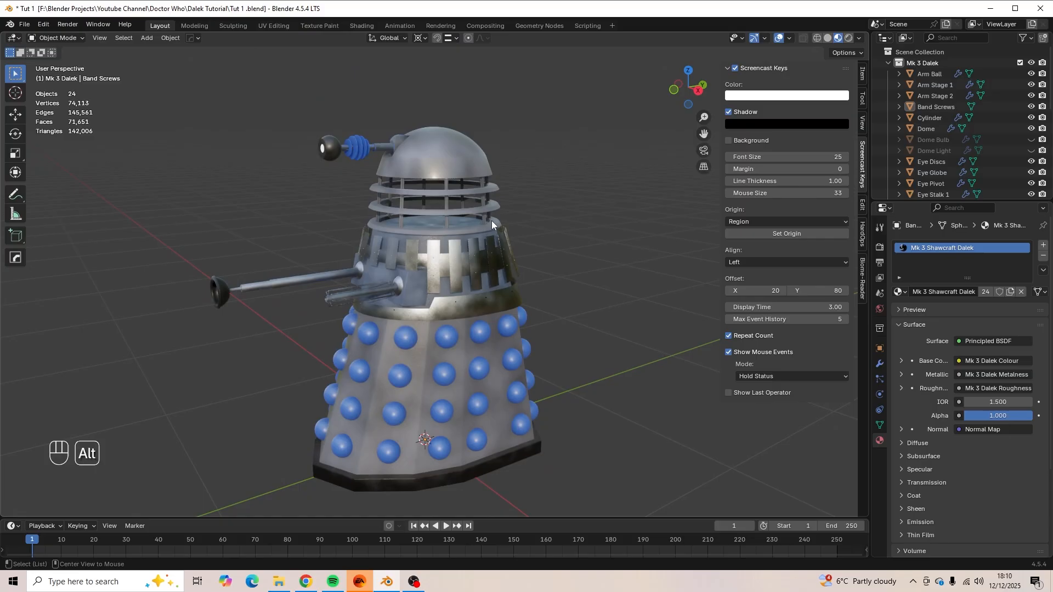
key(alt+h)
Examine the unhidden parts and their materials up close, including the shoulder mesh, the dome lights and the neck bin.
scroll(519, 232, up, 6)
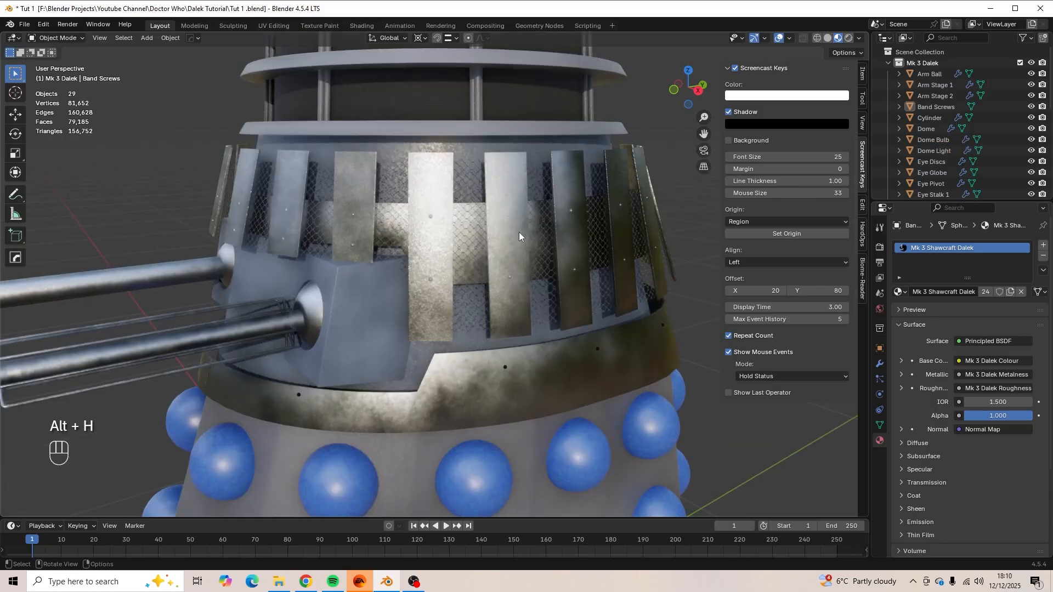
scroll(518, 232, down, 1)
click(508, 245)
scroll(508, 246, down, 5)
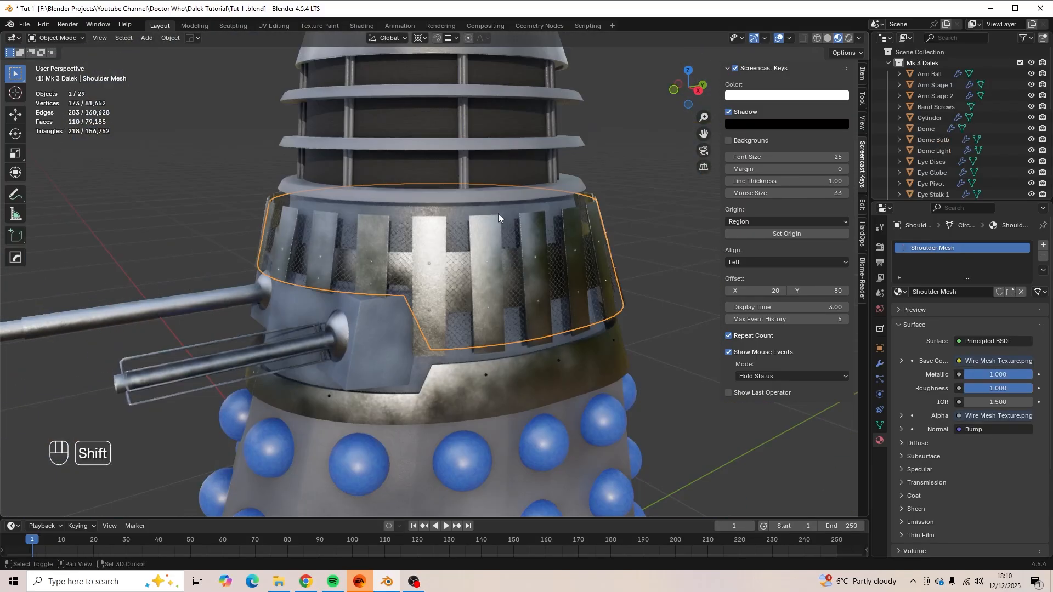
scroll(483, 340, up, 5)
shift+middle_drag(498, 212, 473, 302)
scroll(489, 331, down, 4)
scroll(471, 293, up, 5)
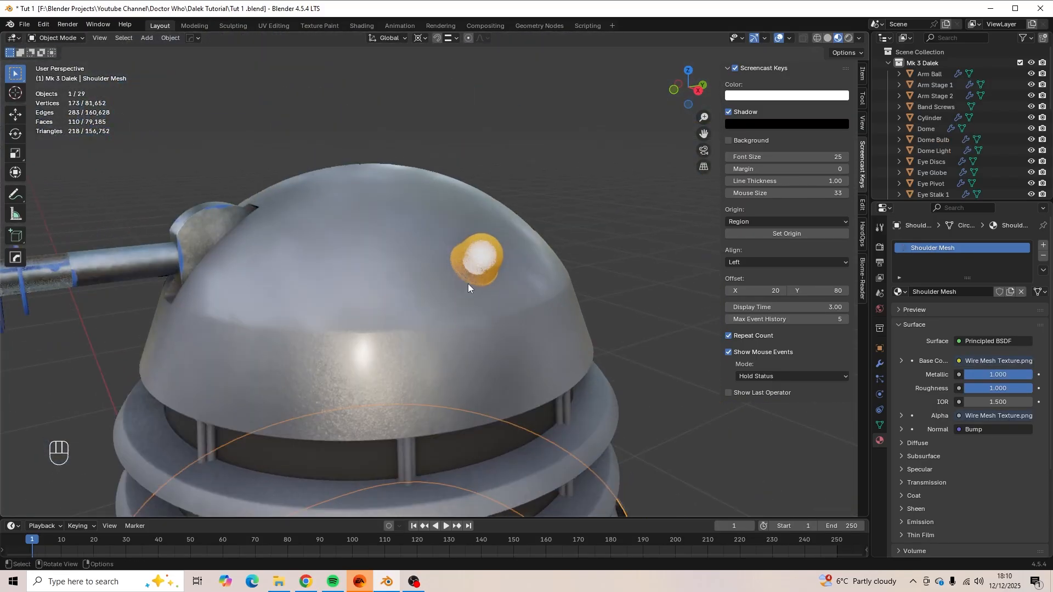
click(509, 269)
scroll(493, 334, down, 5)
shift+middle_drag(481, 340, 619, 330)
scroll(472, 291, up, 5)
click(463, 301)
scroll(475, 301, down, 9)
click(530, 297)
mouse_move(590, 352)
shift+middle_down()
mouse_move(574, 364)
mouse_move(493, 277)
mouse_move(482, 312)
mouse_move(512, 274)
mouse_move(356, 318)
mouse_move(521, 272)
mouse_move(545, 301)
shift+middle_up()
scroll(513, 290, up, 2)
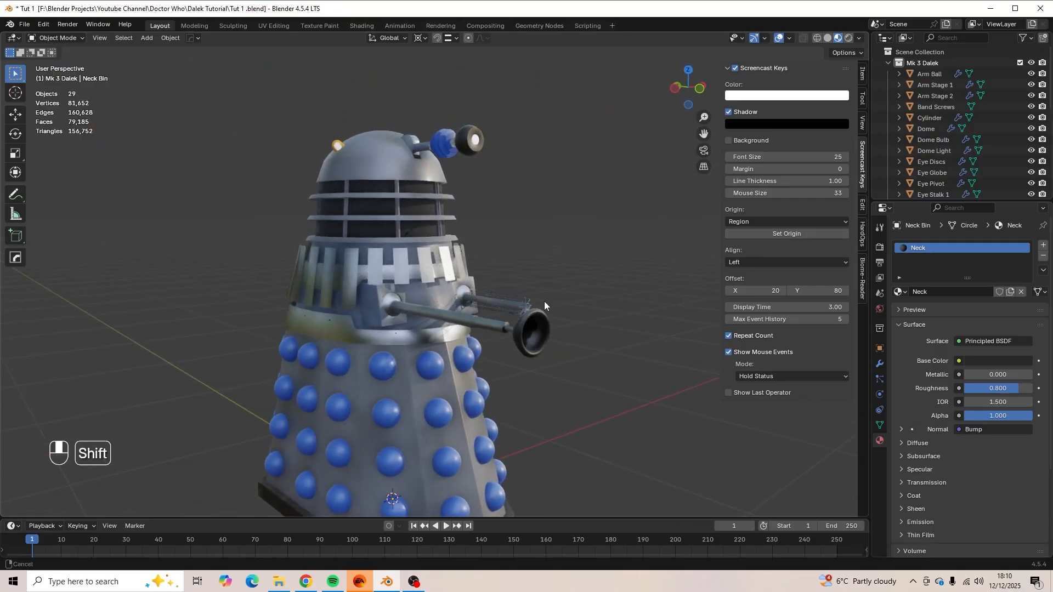
Preview the Dalek in Rendered viewport shading and examine the finished materials from several angles.
click(850, 38)
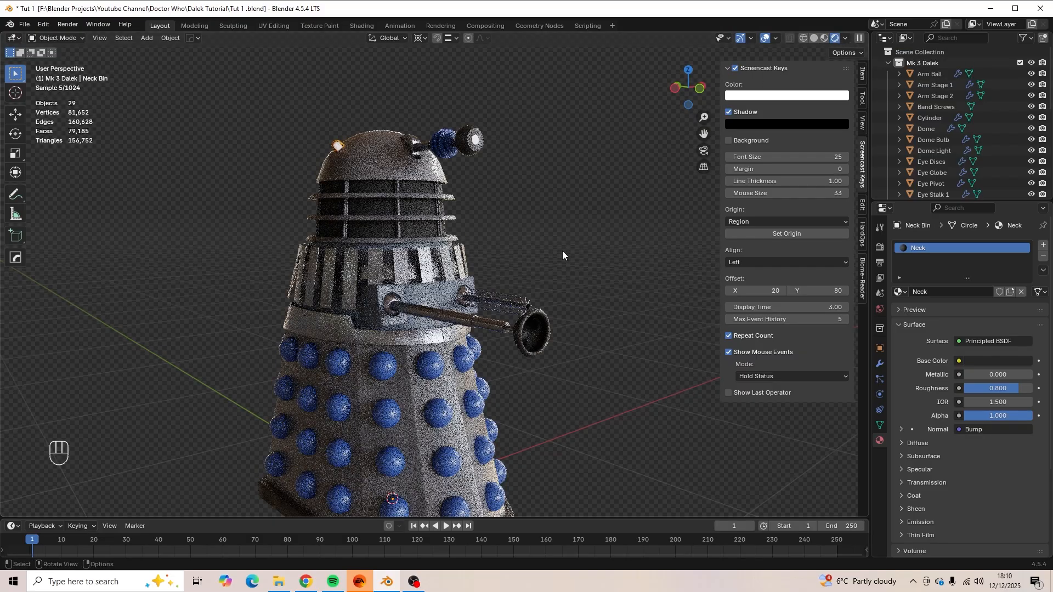
mouse_move(568, 257)
middle_down()
mouse_move(542, 348)
mouse_move(464, 346)
mouse_move(502, 301)
middle_up()
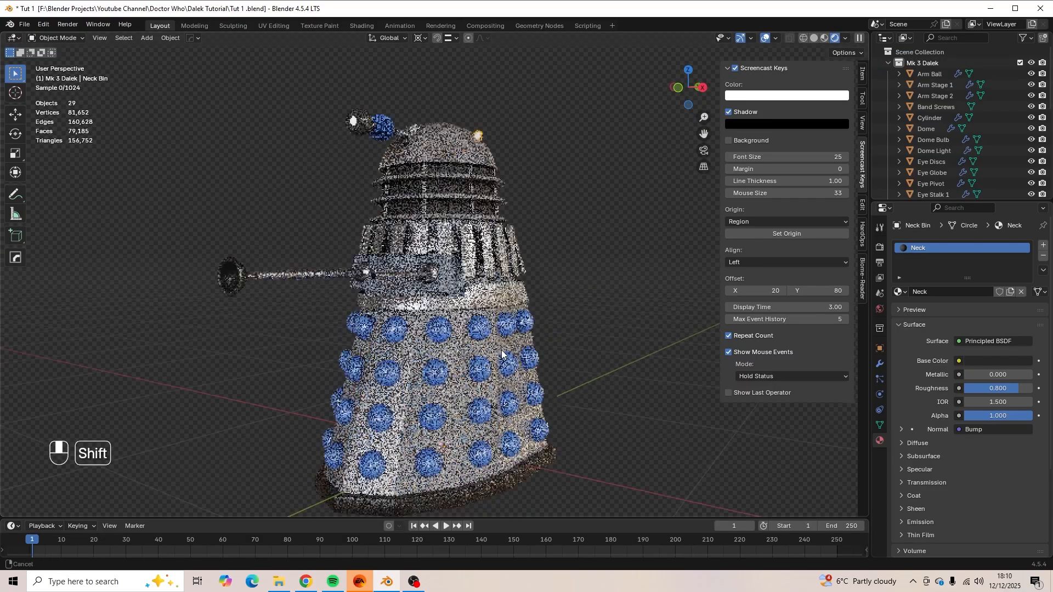
click(848, 39)
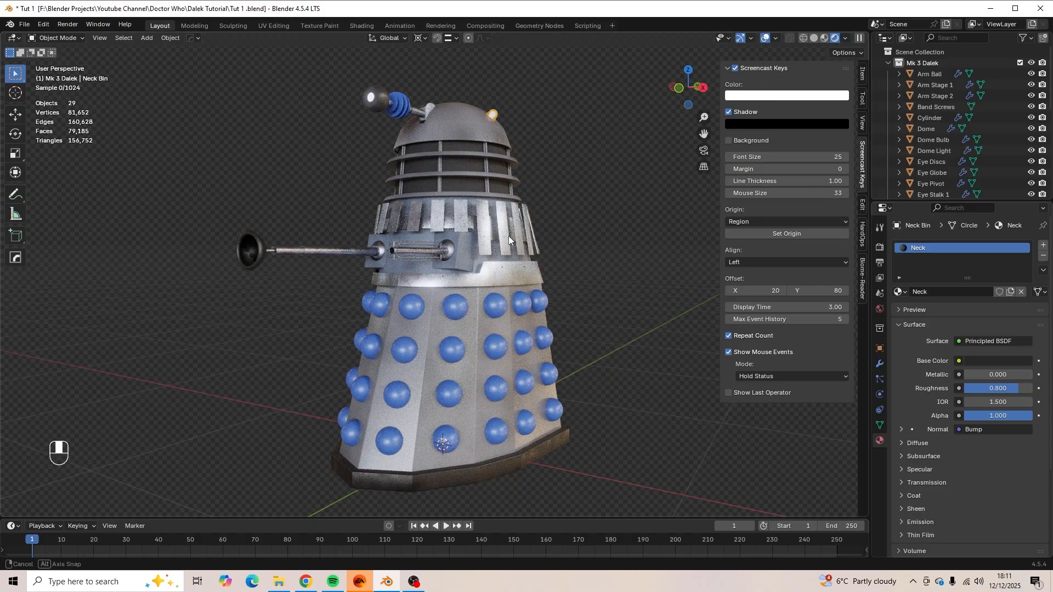
middle_drag(509, 236, 548, 260)
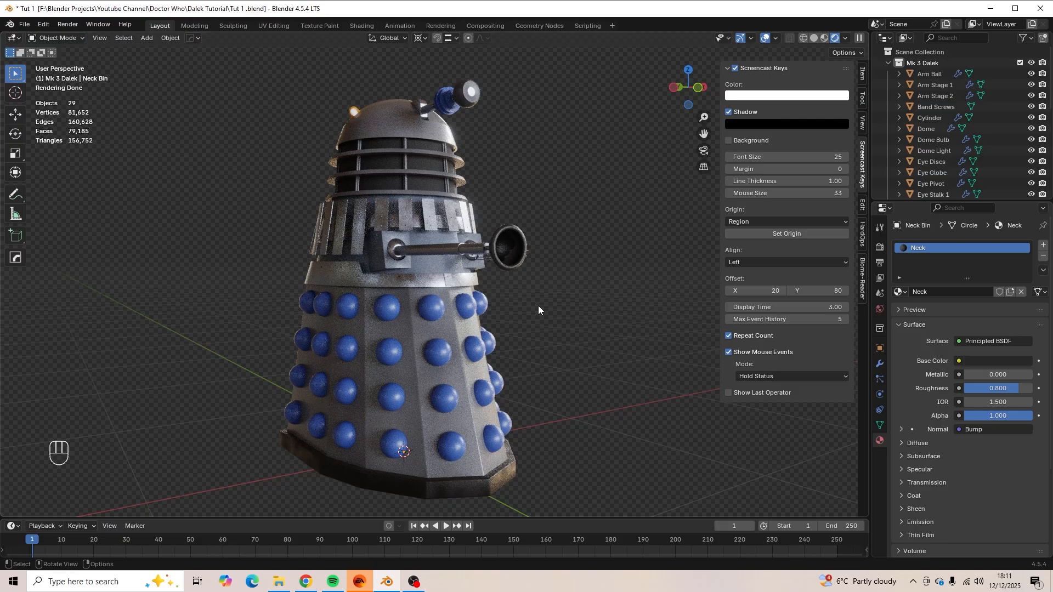
mouse_move(538, 305)
middle_down()
mouse_move(571, 302)
mouse_move(538, 300)
mouse_move(564, 318)
mouse_move(544, 330)
mouse_move(539, 356)
mouse_move(520, 317)
mouse_move(551, 321)
middle_up()
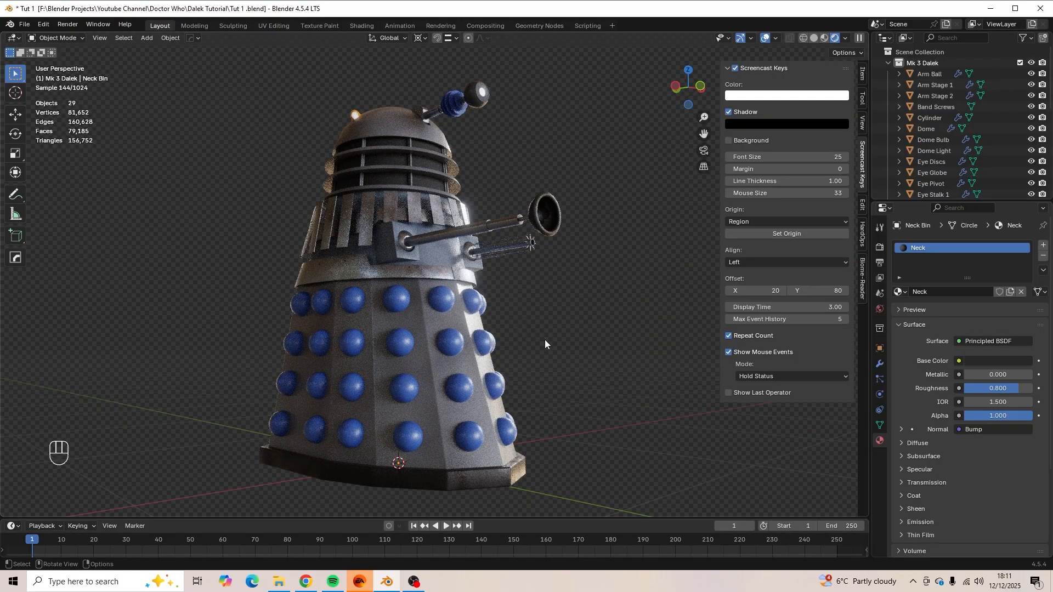
shift+middle_drag(544, 340, 567, 348)
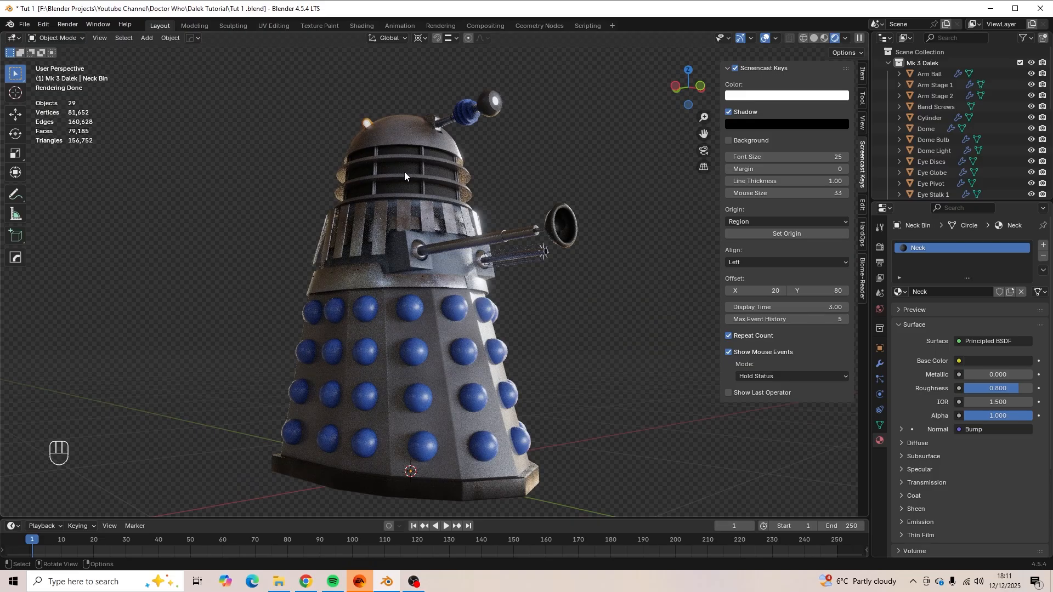
middle_drag(474, 192, 516, 371)
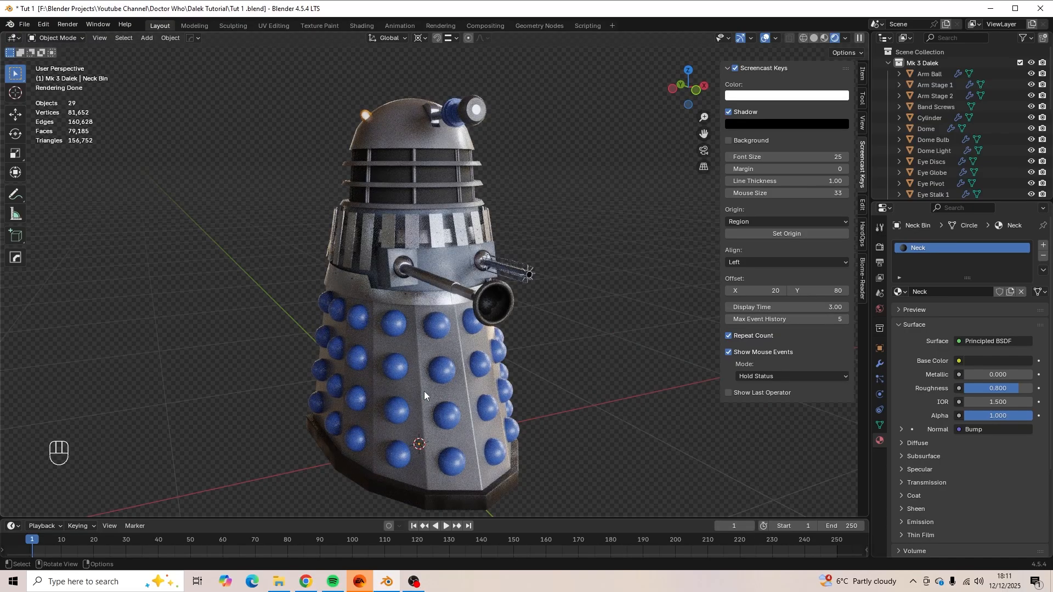
mouse_move(413, 585)
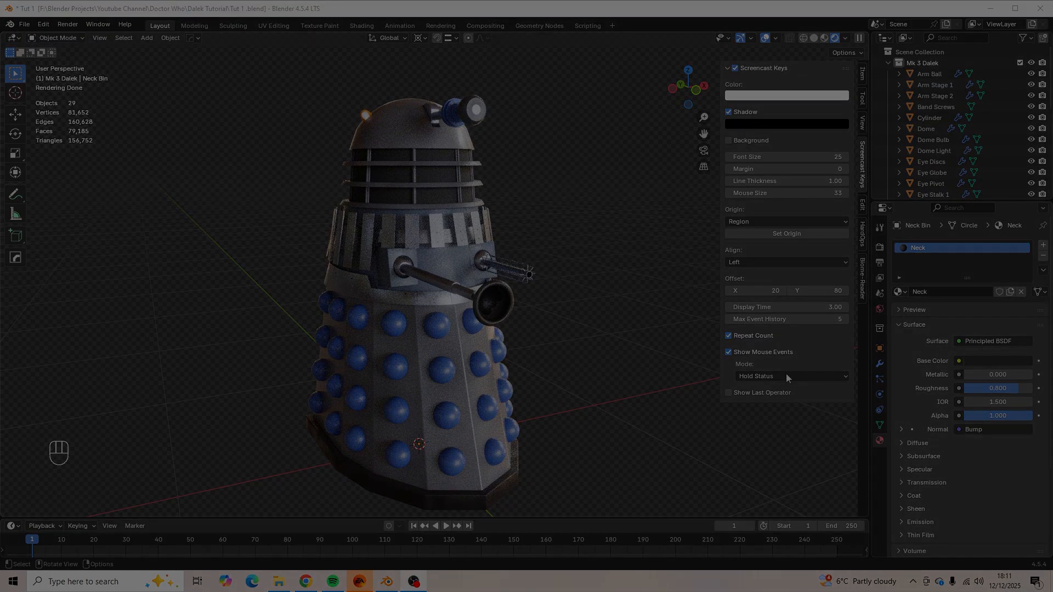